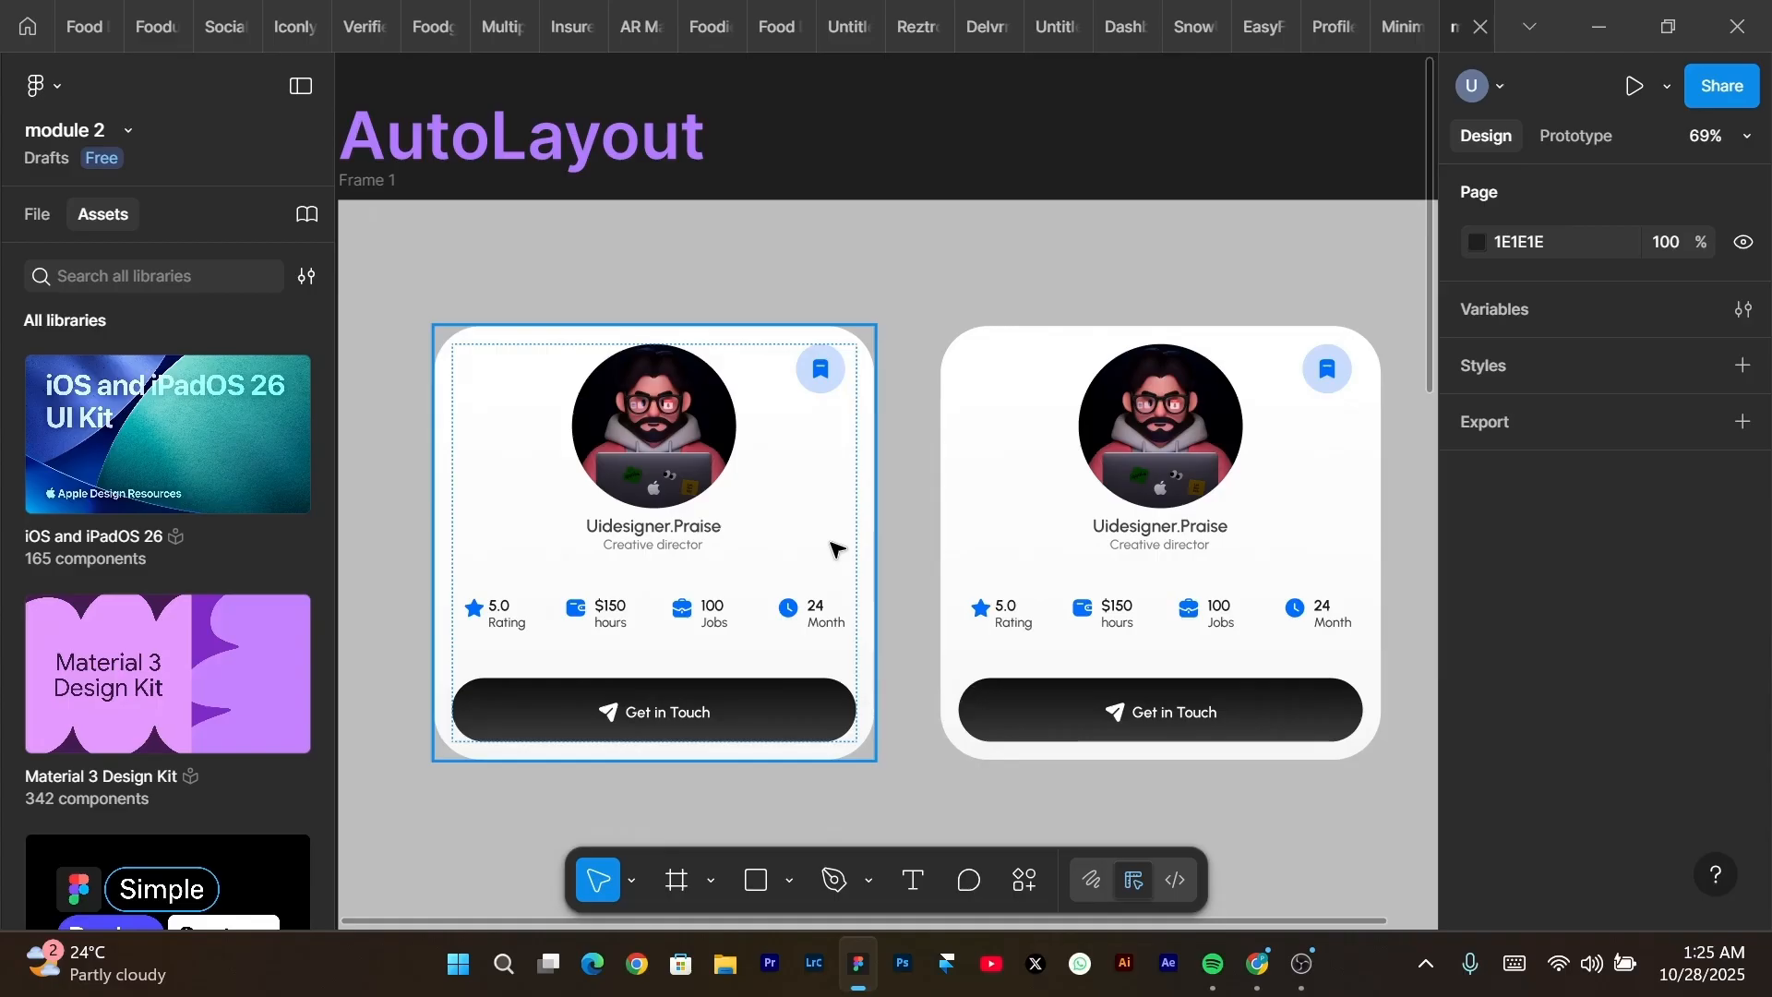
# Narrow the second profile card to about 372 px wide and move it away from the first card to X 765.
pyautogui.click(958, 617)
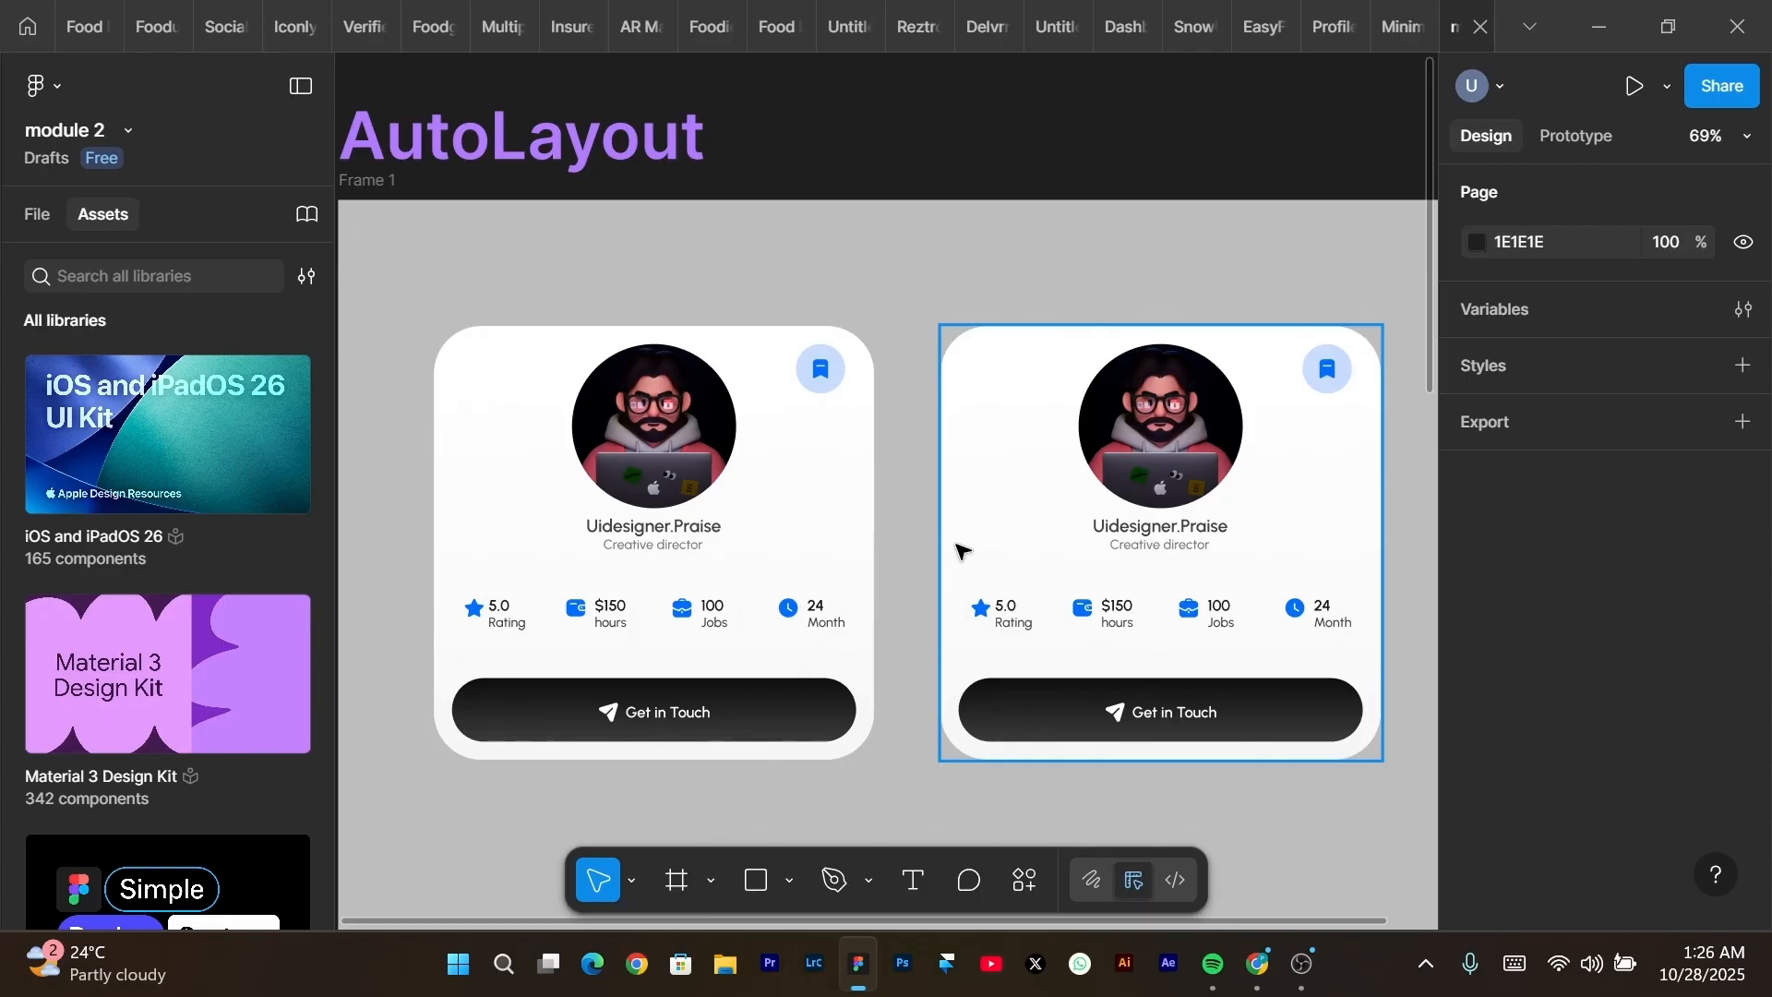
pyautogui.hscroll(1, 960, 551)
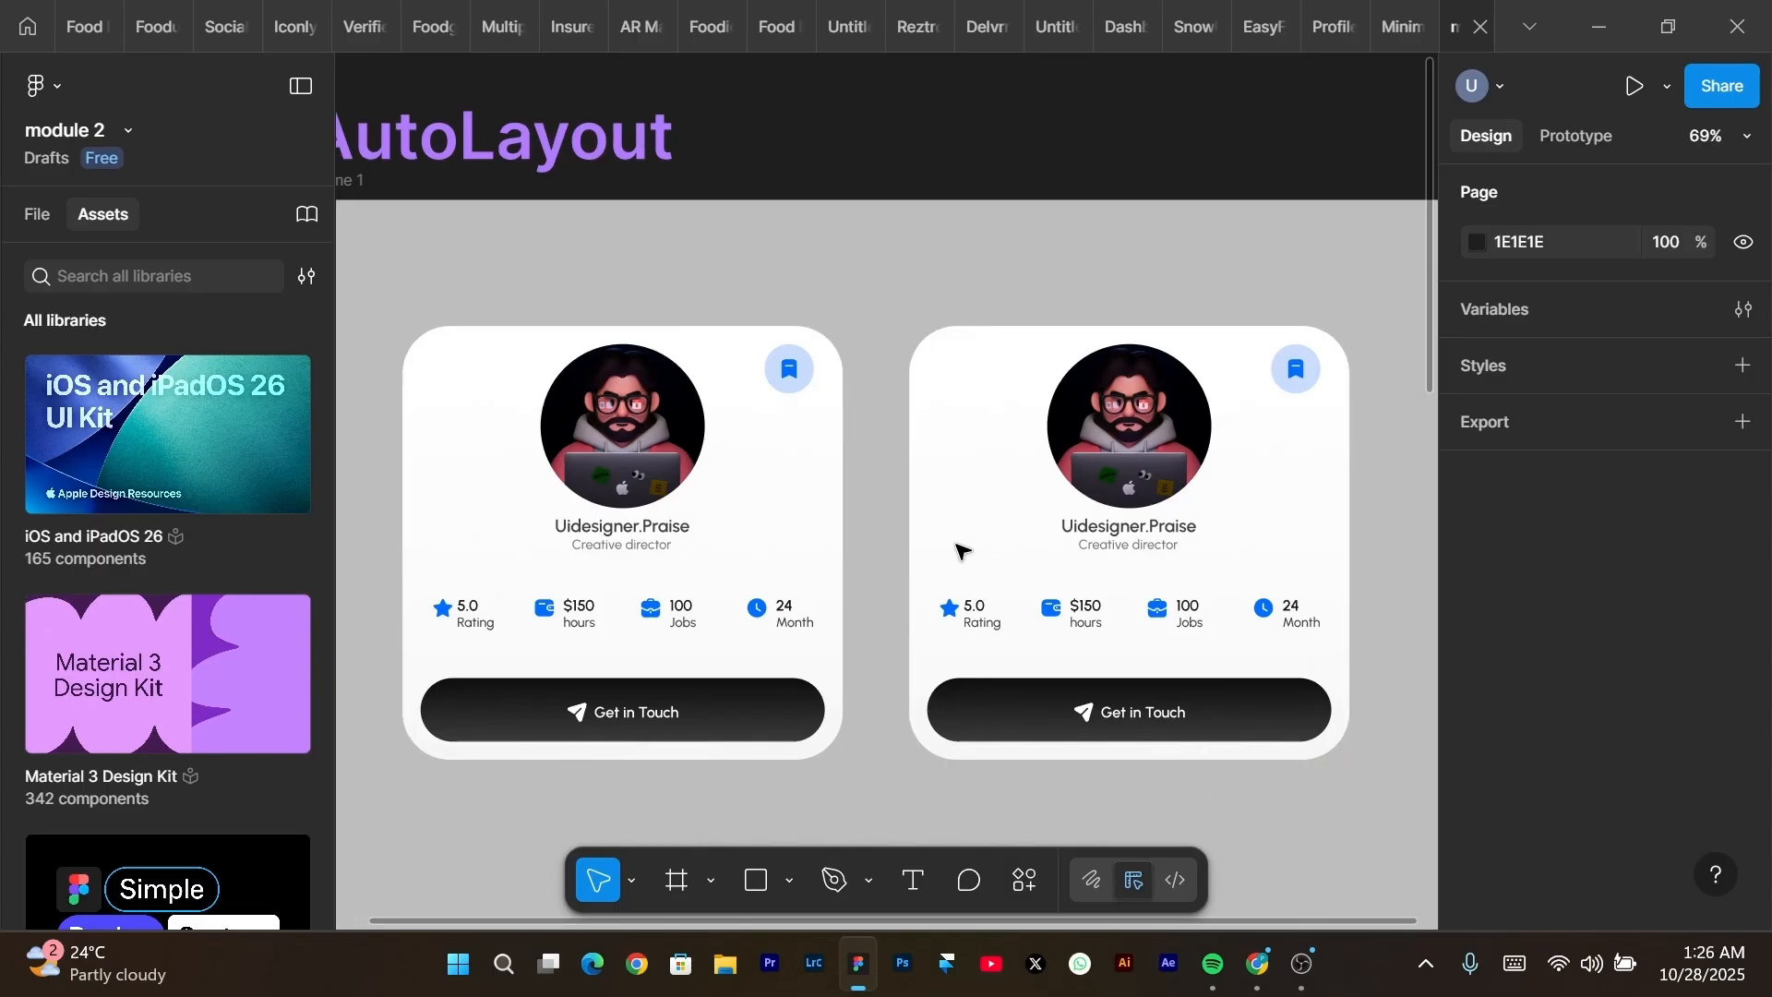
pyautogui.click(960, 551)
pyautogui.hscroll(5, 1154, 511)
pyautogui.moveTo(1154, 512); pyautogui.dragTo(1071, 536)
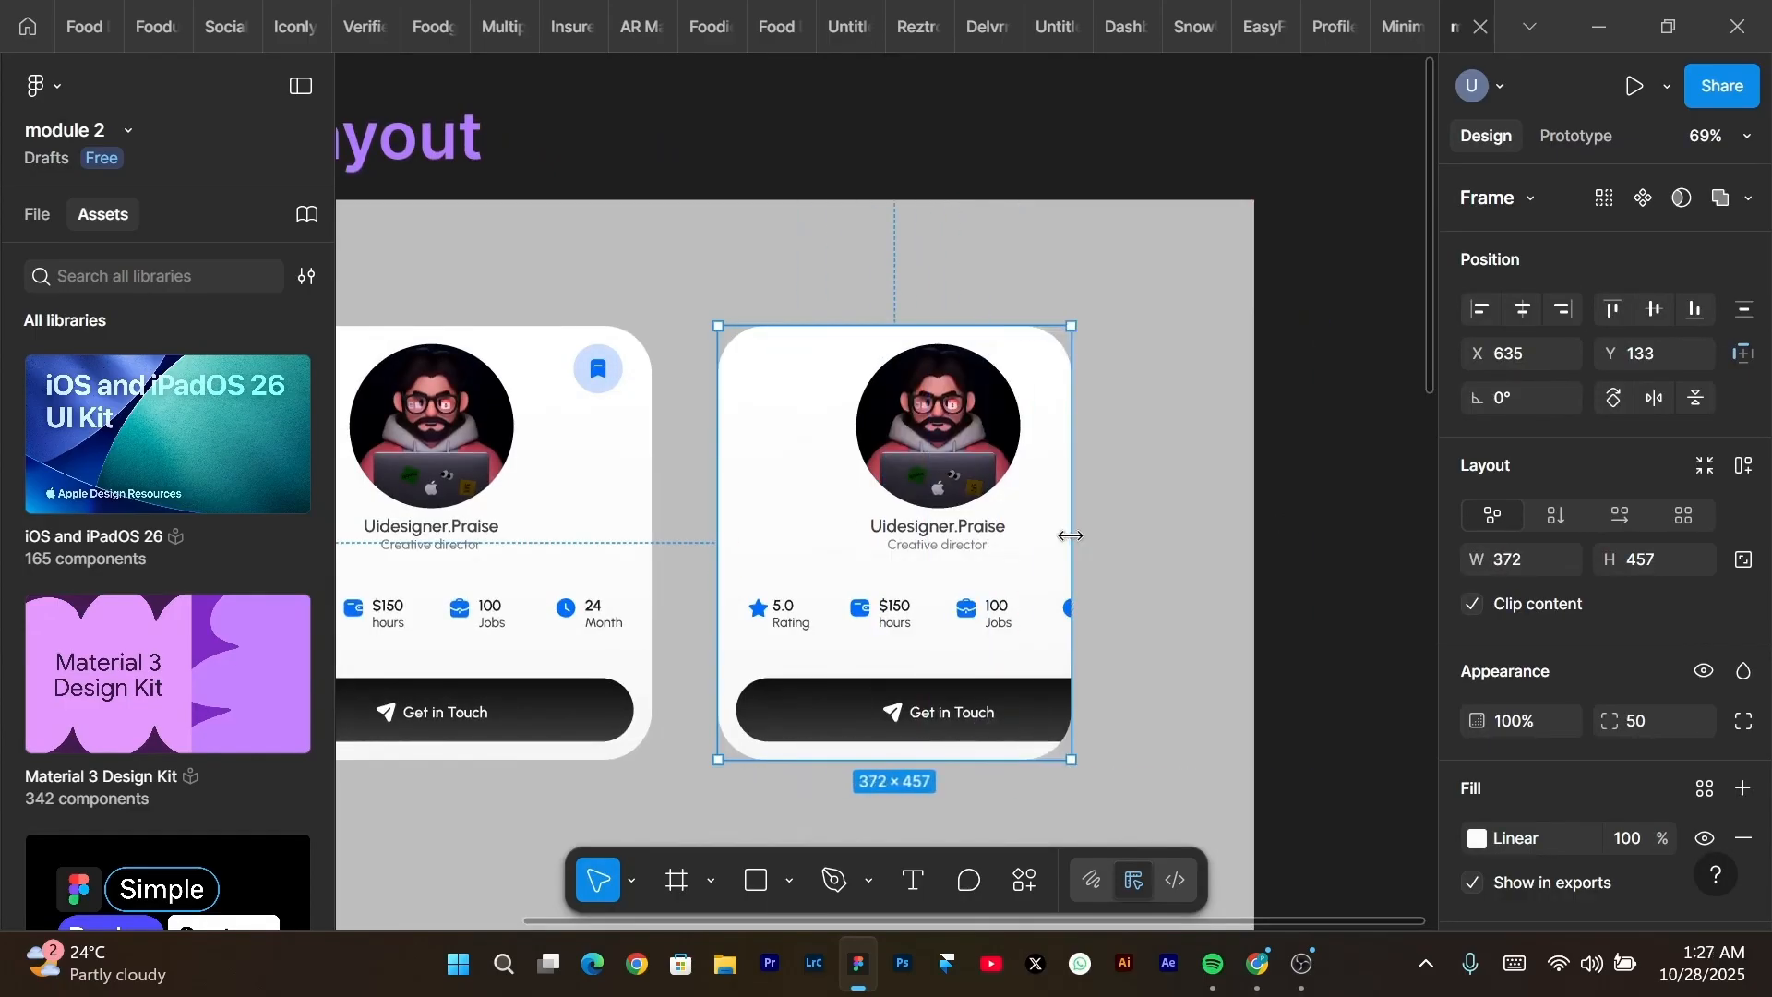
pyautogui.hscroll(-8, 1074, 539)
pyautogui.hscroll(4, 1077, 542)
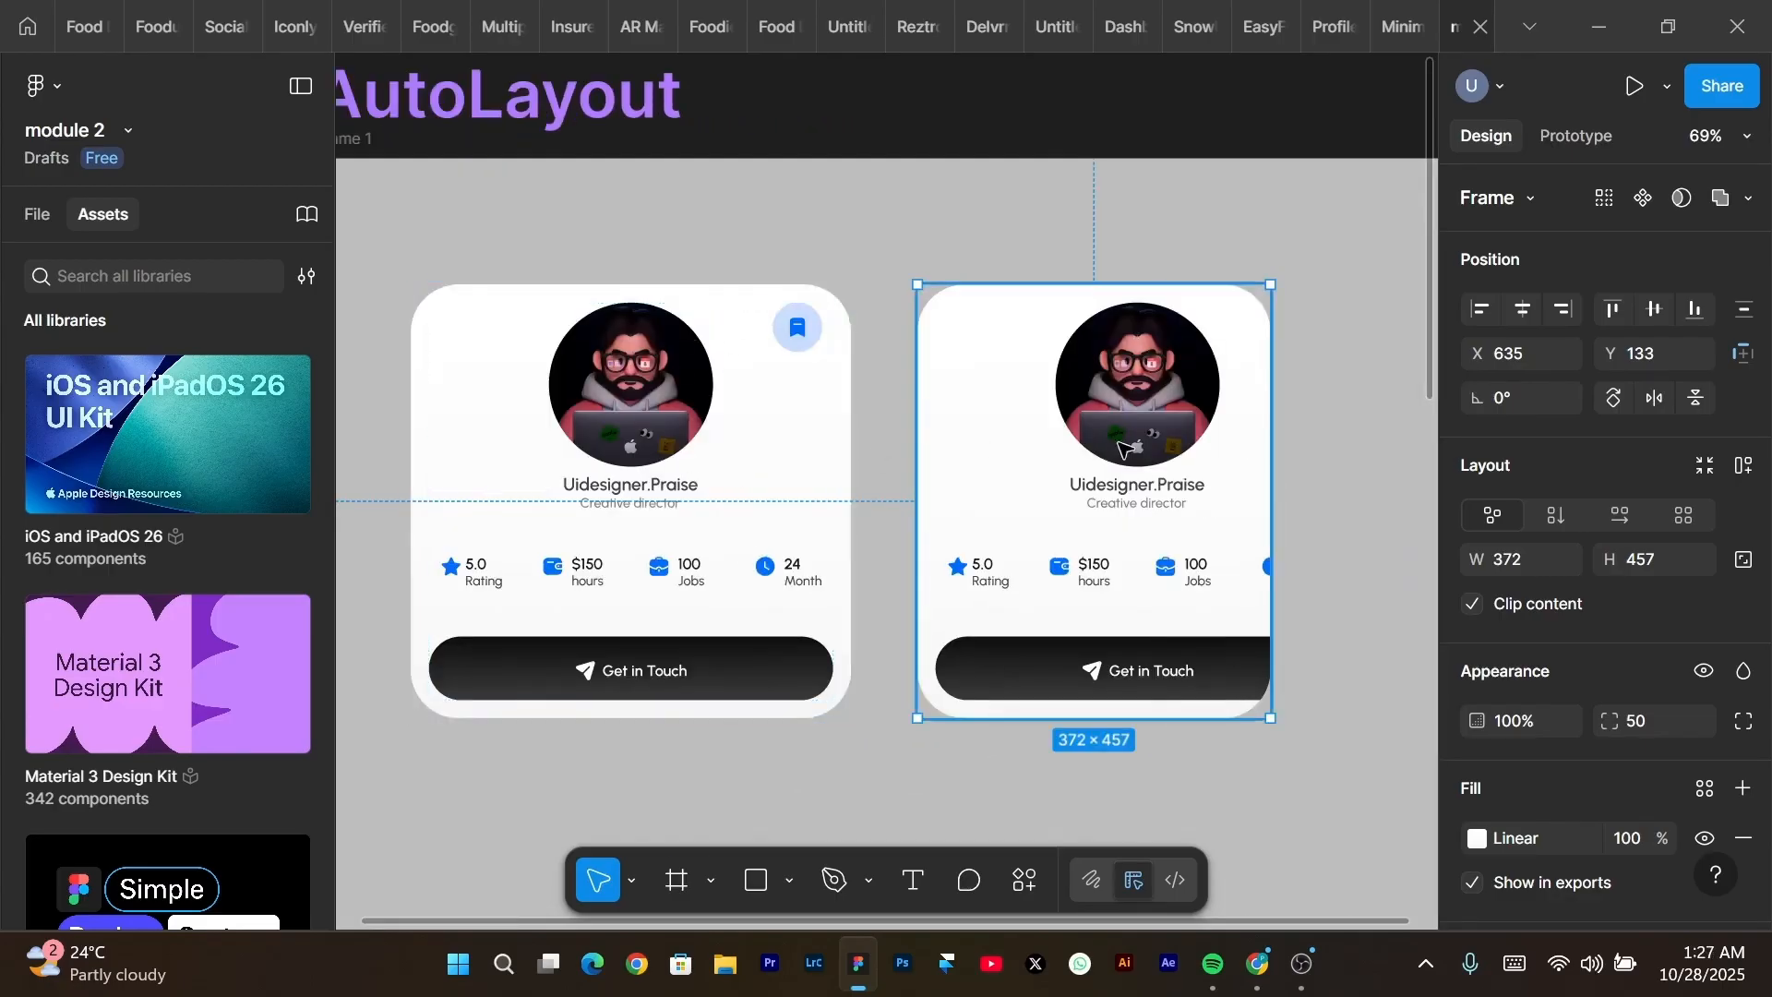
pyautogui.moveTo(1123, 450); pyautogui.dragTo(1247, 451)
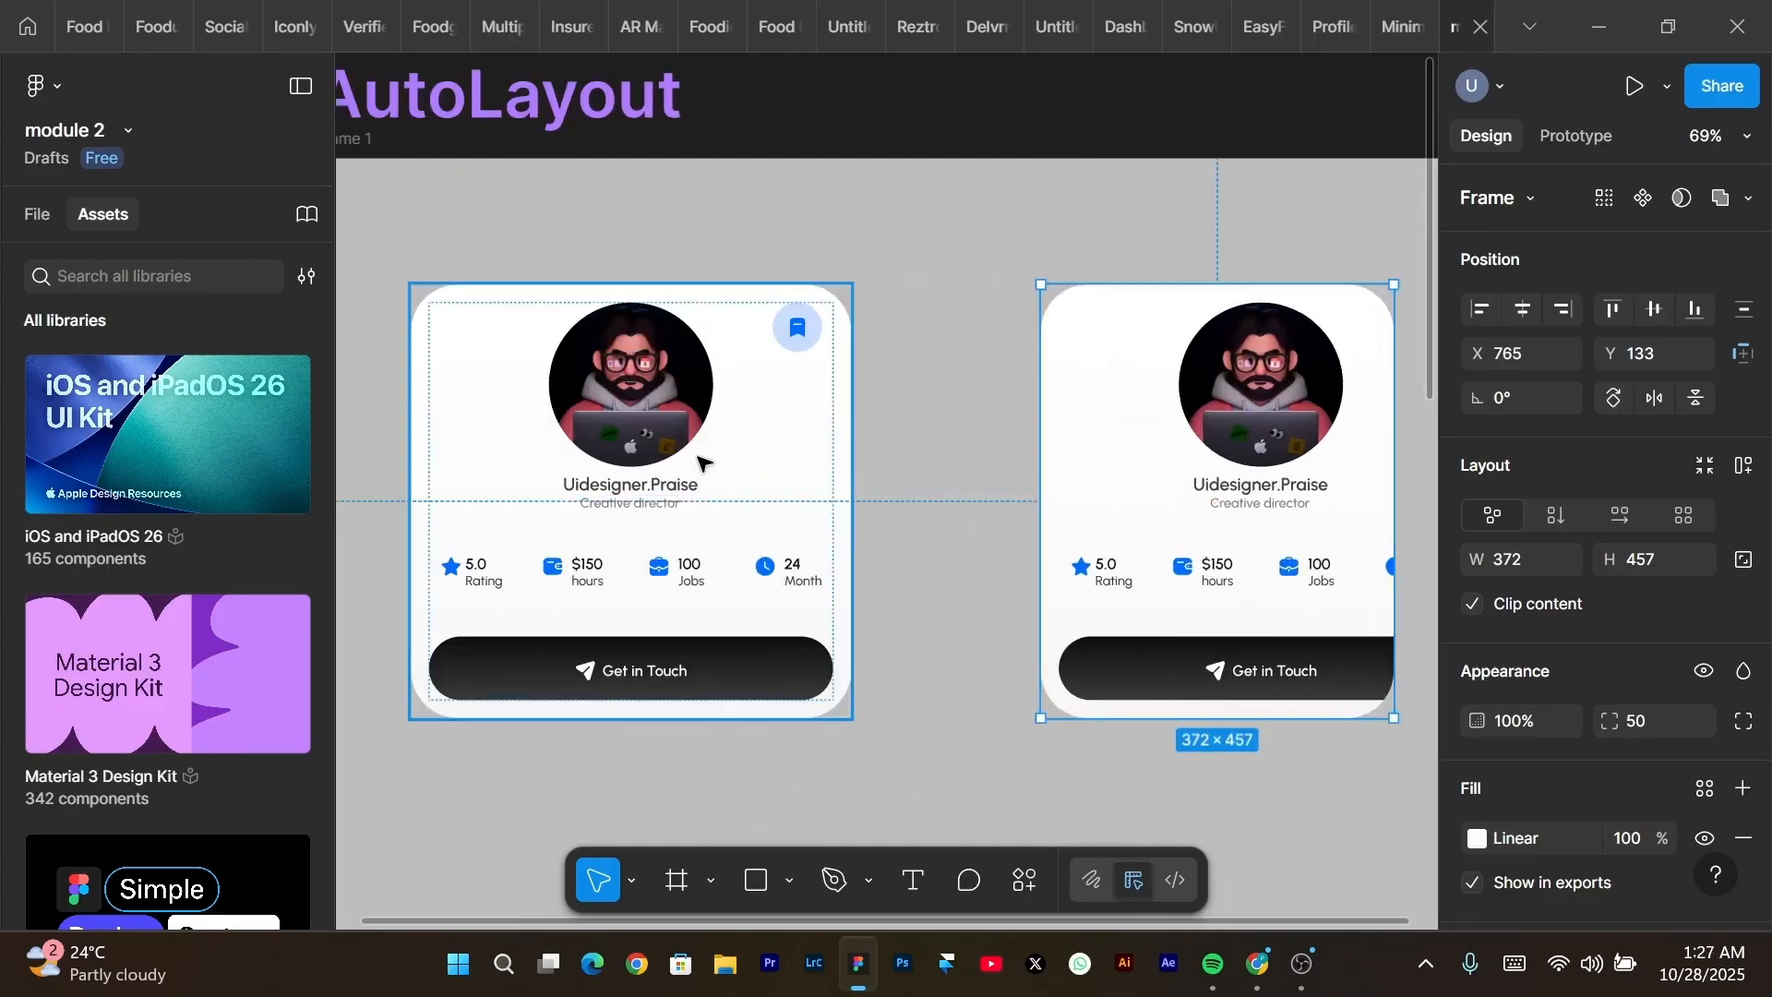
# Widen the first profile card to about 594 px and move the second card below it.
pyautogui.click(699, 461)
pyautogui.moveTo(843, 475); pyautogui.dragTo(966, 580)
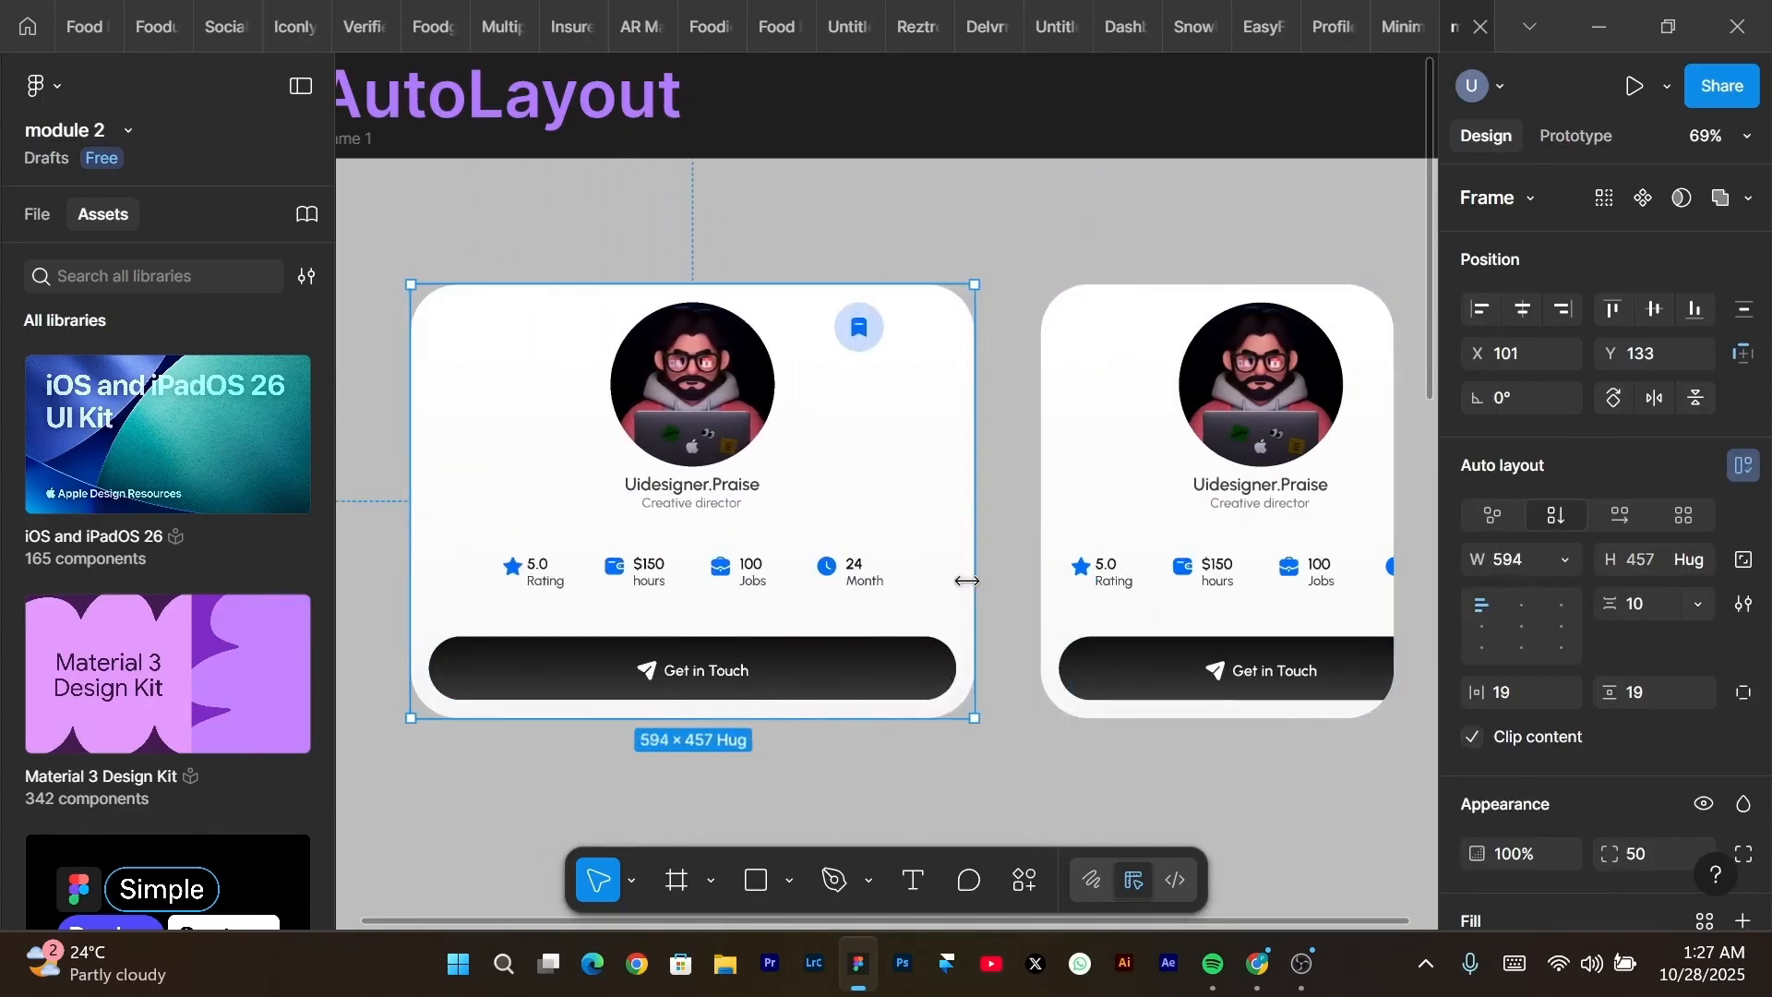
pyautogui.scroll(-2, 961, 581)
pyautogui.moveTo(1217, 300); pyautogui.dragTo(940, 743)
# Widen the first profile card to about 1002 px and reposition it at X 99, Y 67.
pyautogui.click(834, 446)
pyautogui.moveTo(966, 398); pyautogui.dragTo(1357, 399)
pyautogui.moveTo(1218, 400); pyautogui.dragTo(1213, 340)
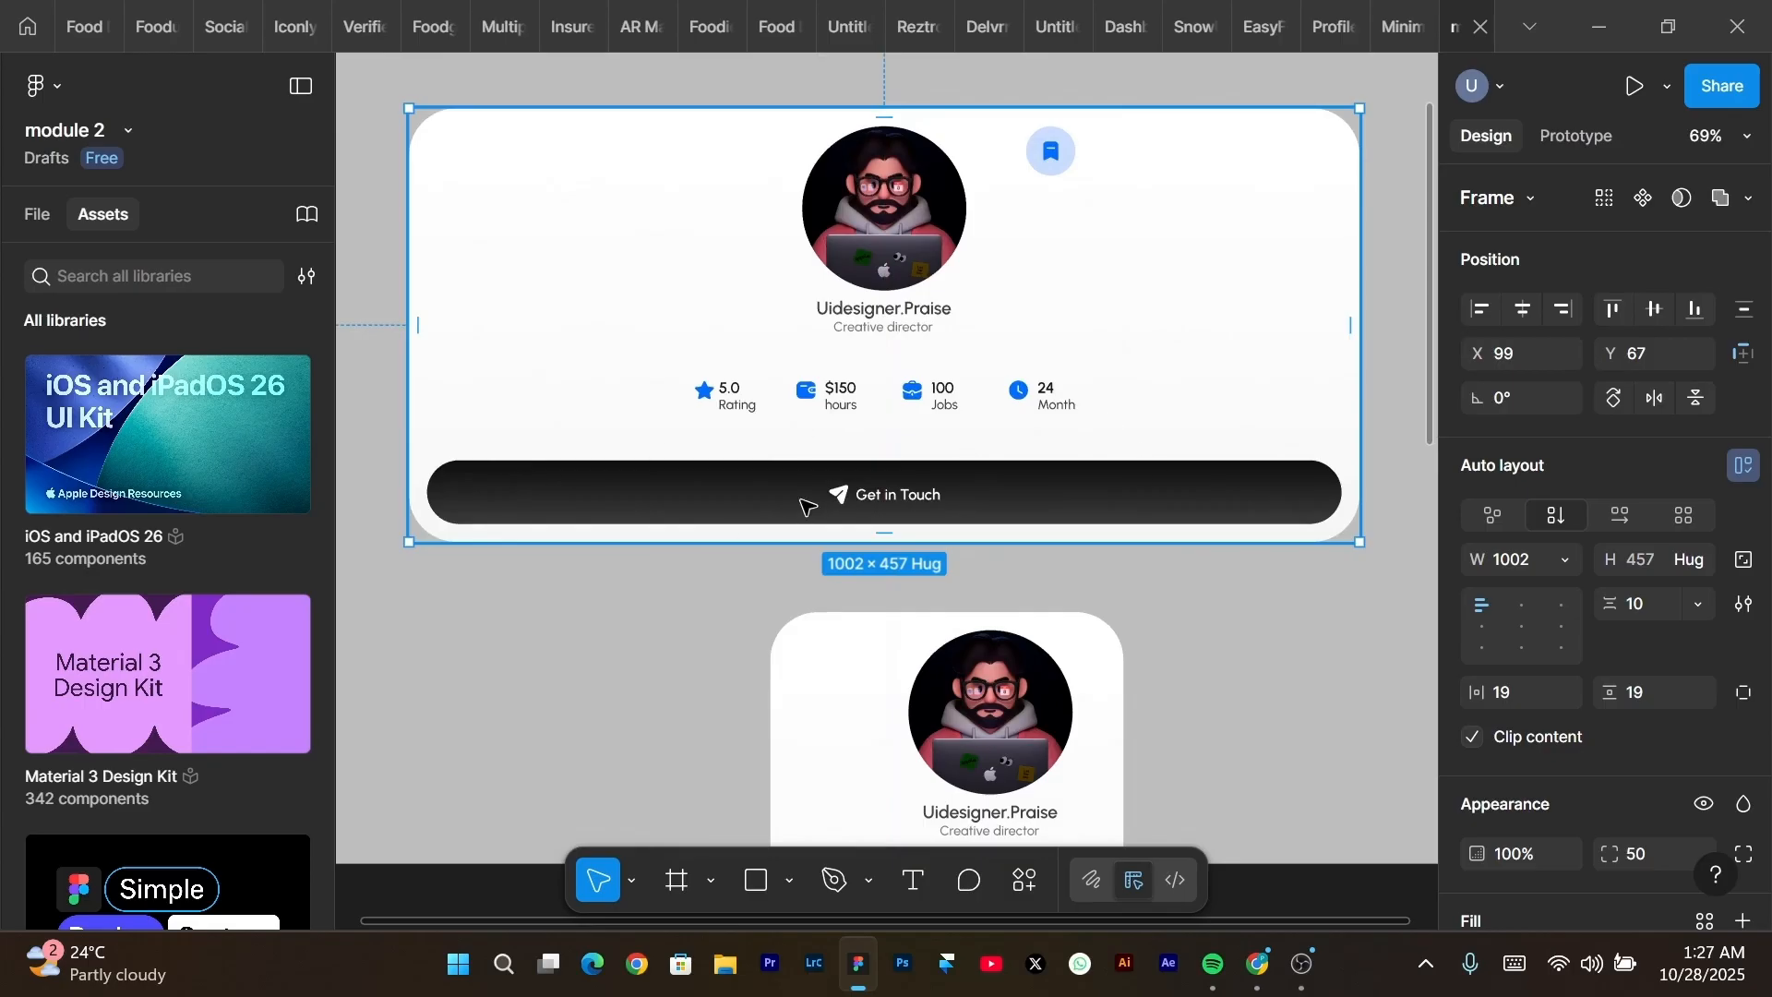
# Extend the height of the outer AutoLayout frame to about 1194 px so it encloses the lower card.
pyautogui.scroll(-3, 807, 506)
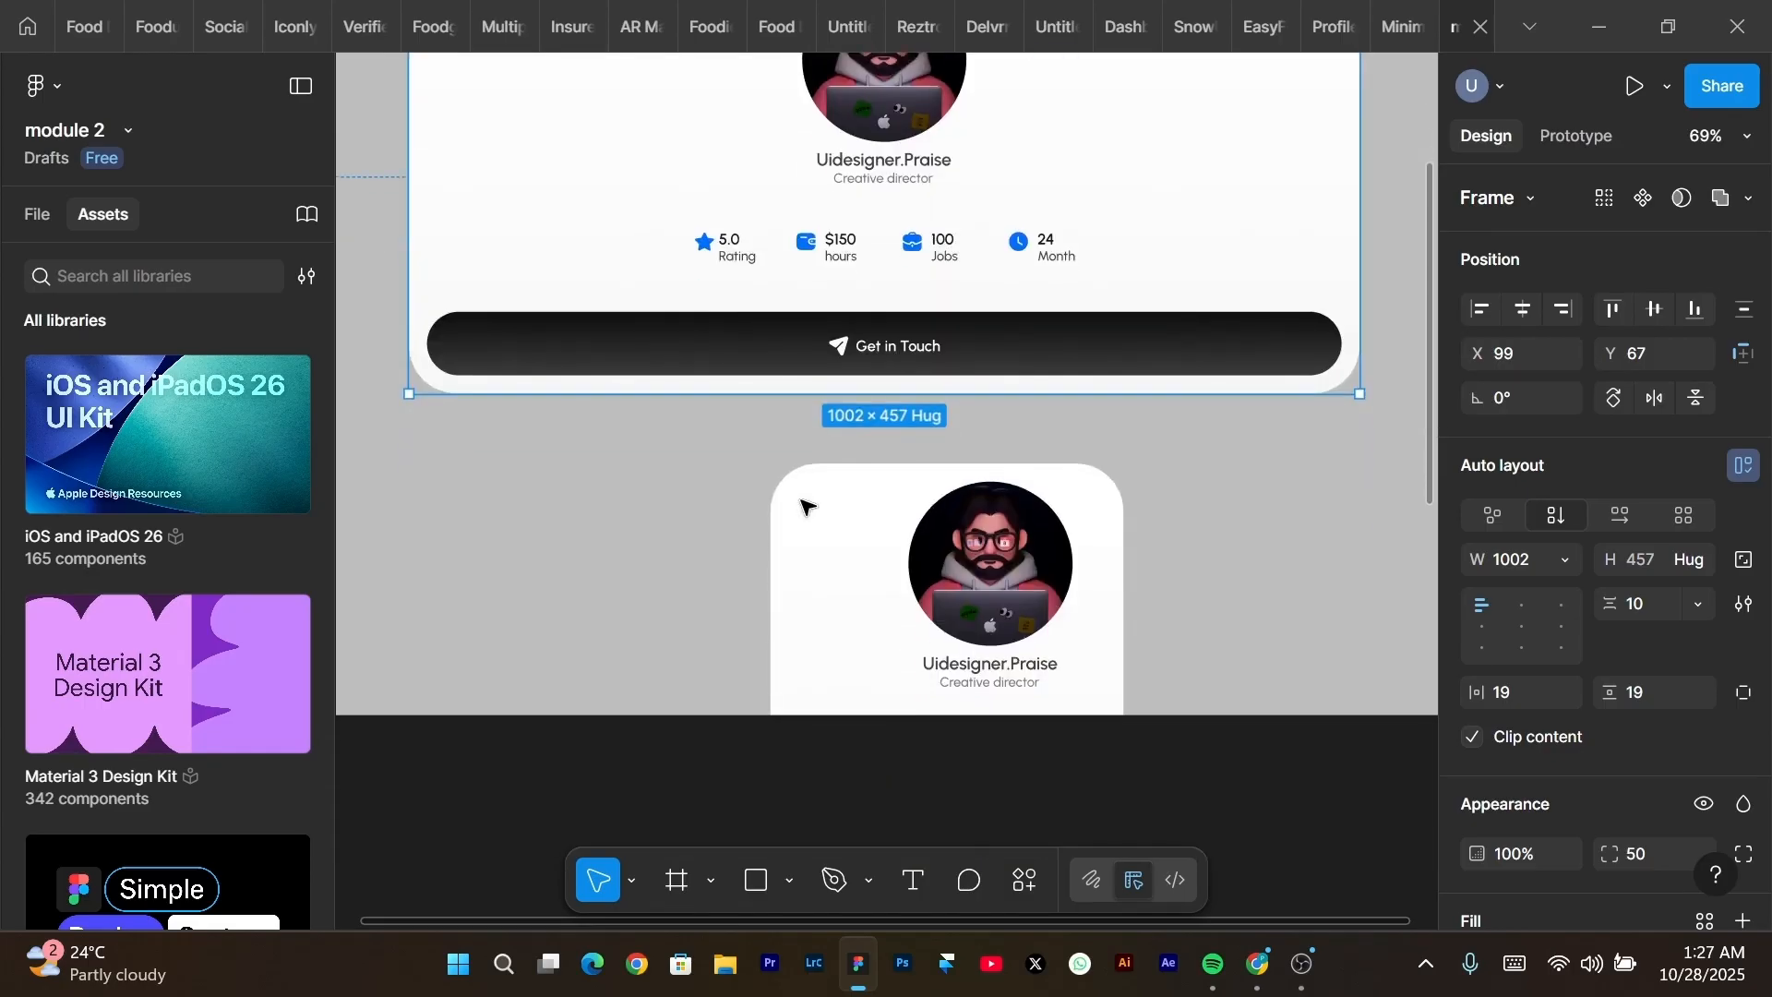
pyautogui.scroll(-3, 802, 499)
pyautogui.click(612, 406)
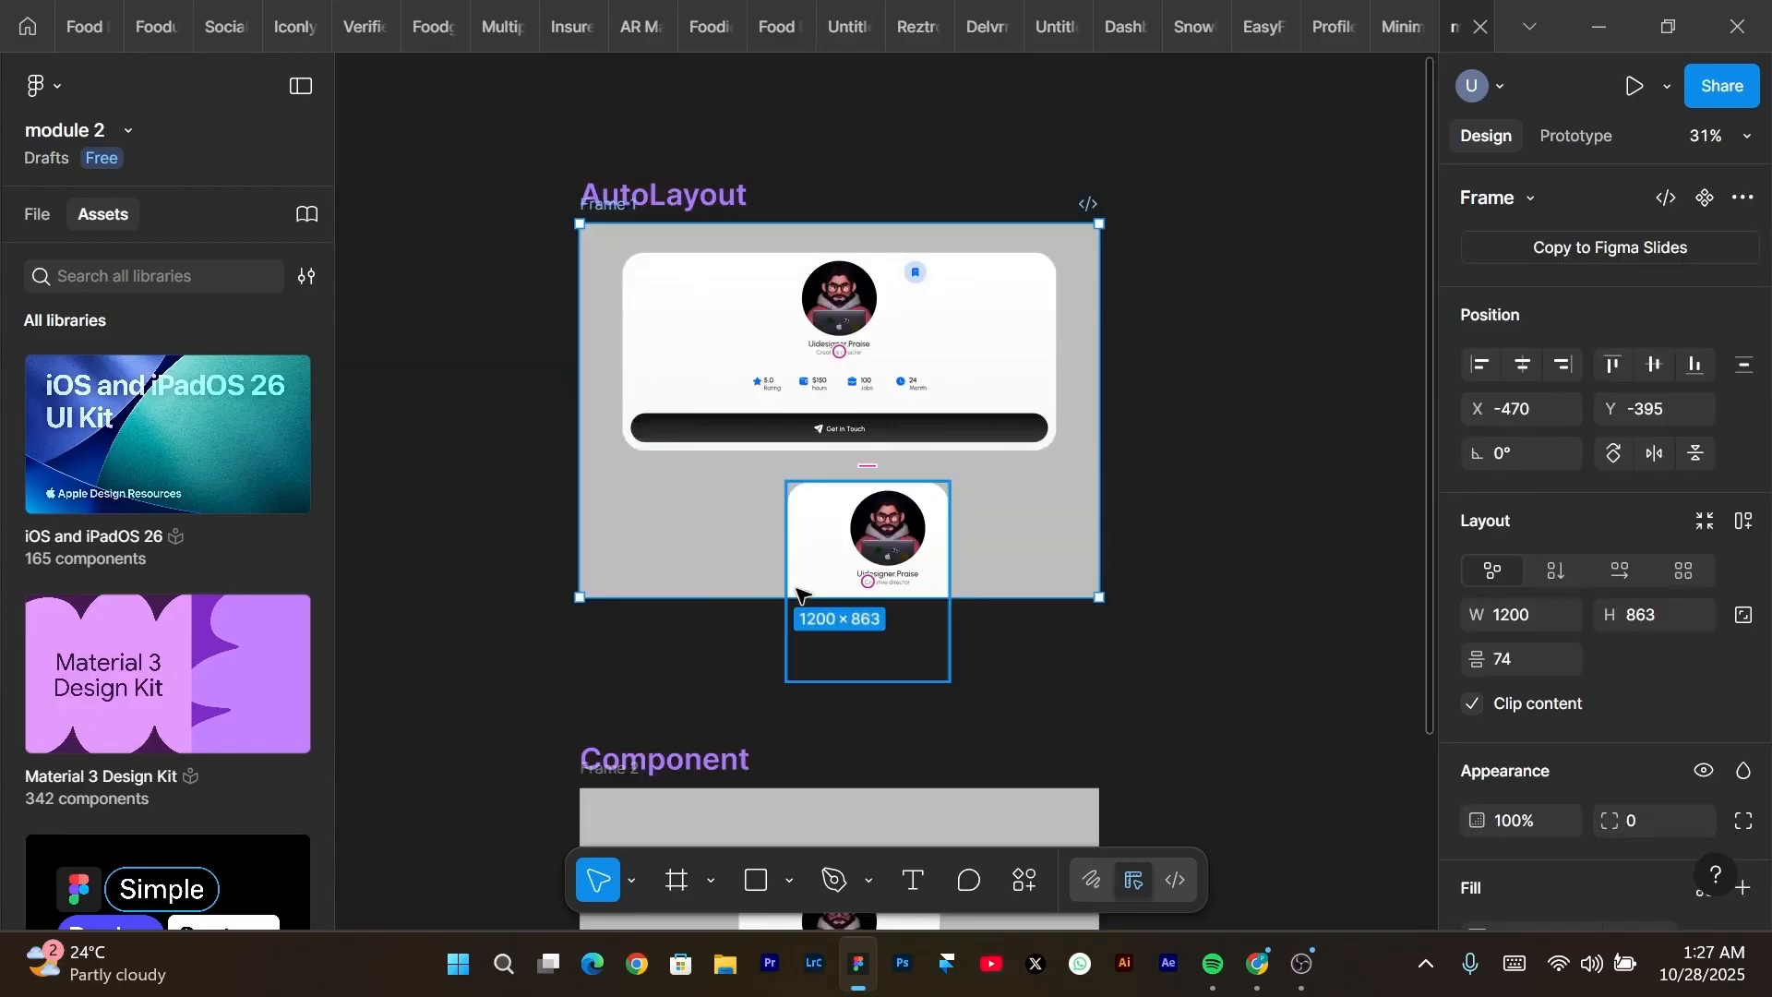
pyautogui.moveTo(792, 598); pyautogui.dragTo(845, 731)
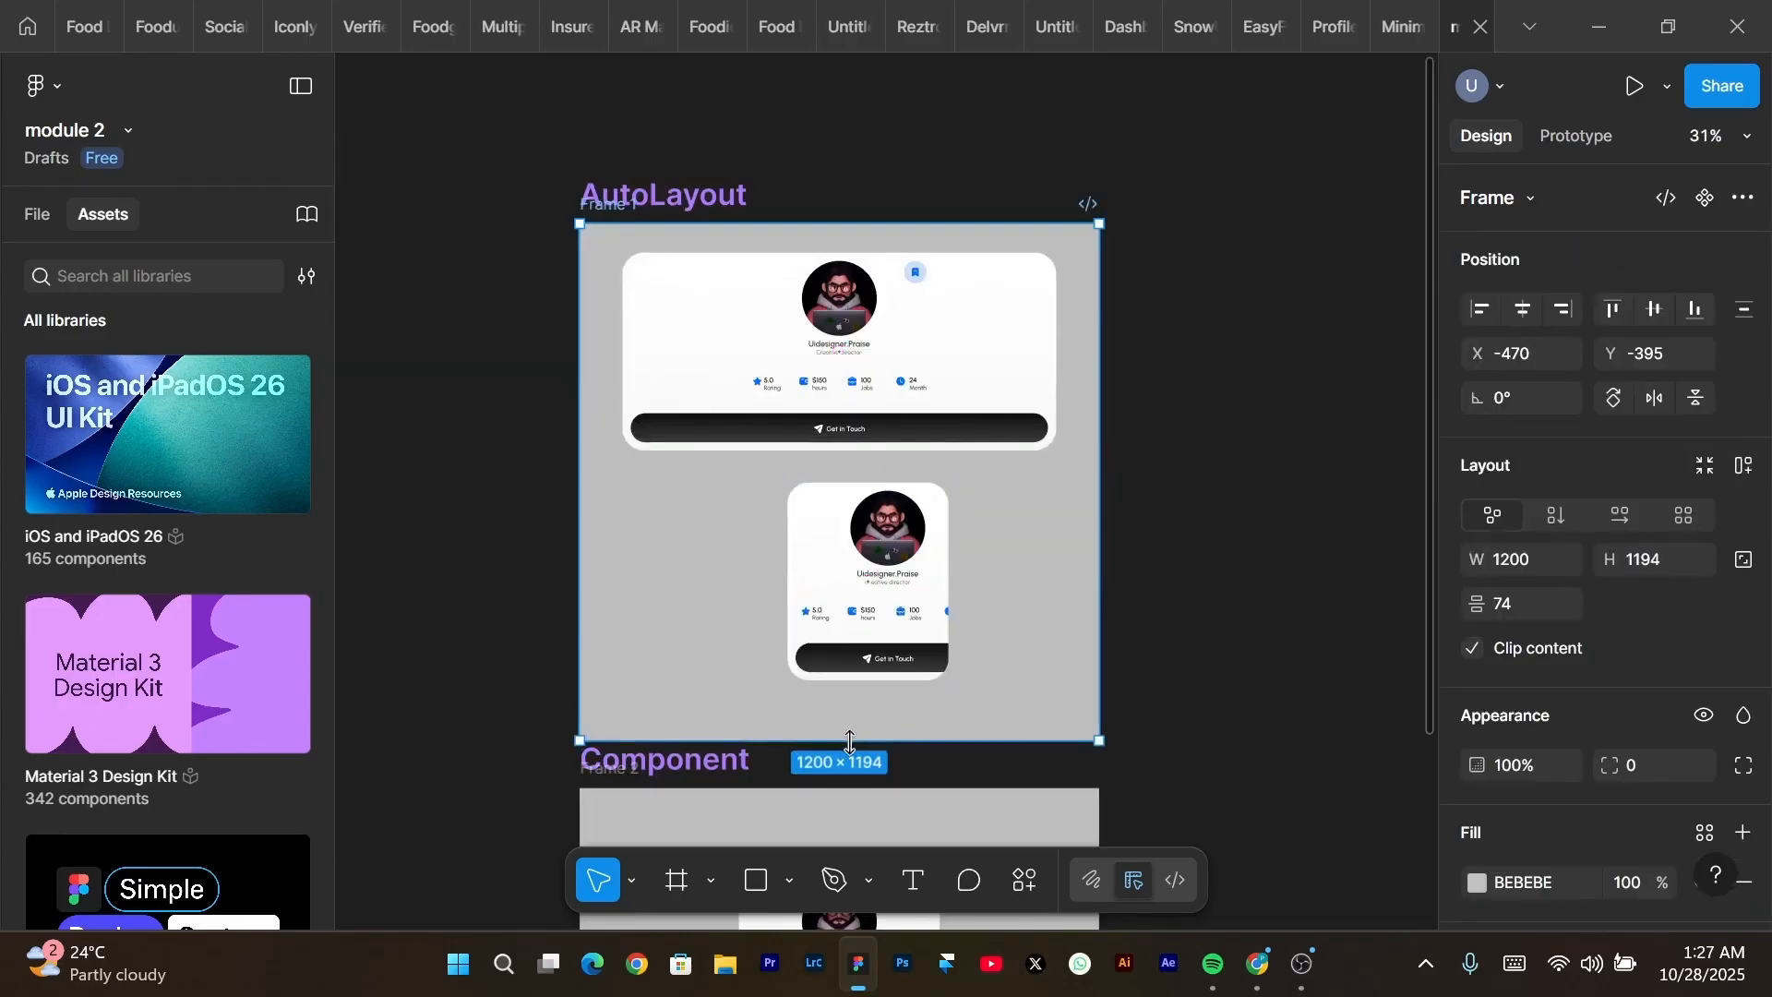
# Widen the lower profile card on both sides to about 1002 px, starting at X 99.
pyautogui.scroll(3, 846, 731)
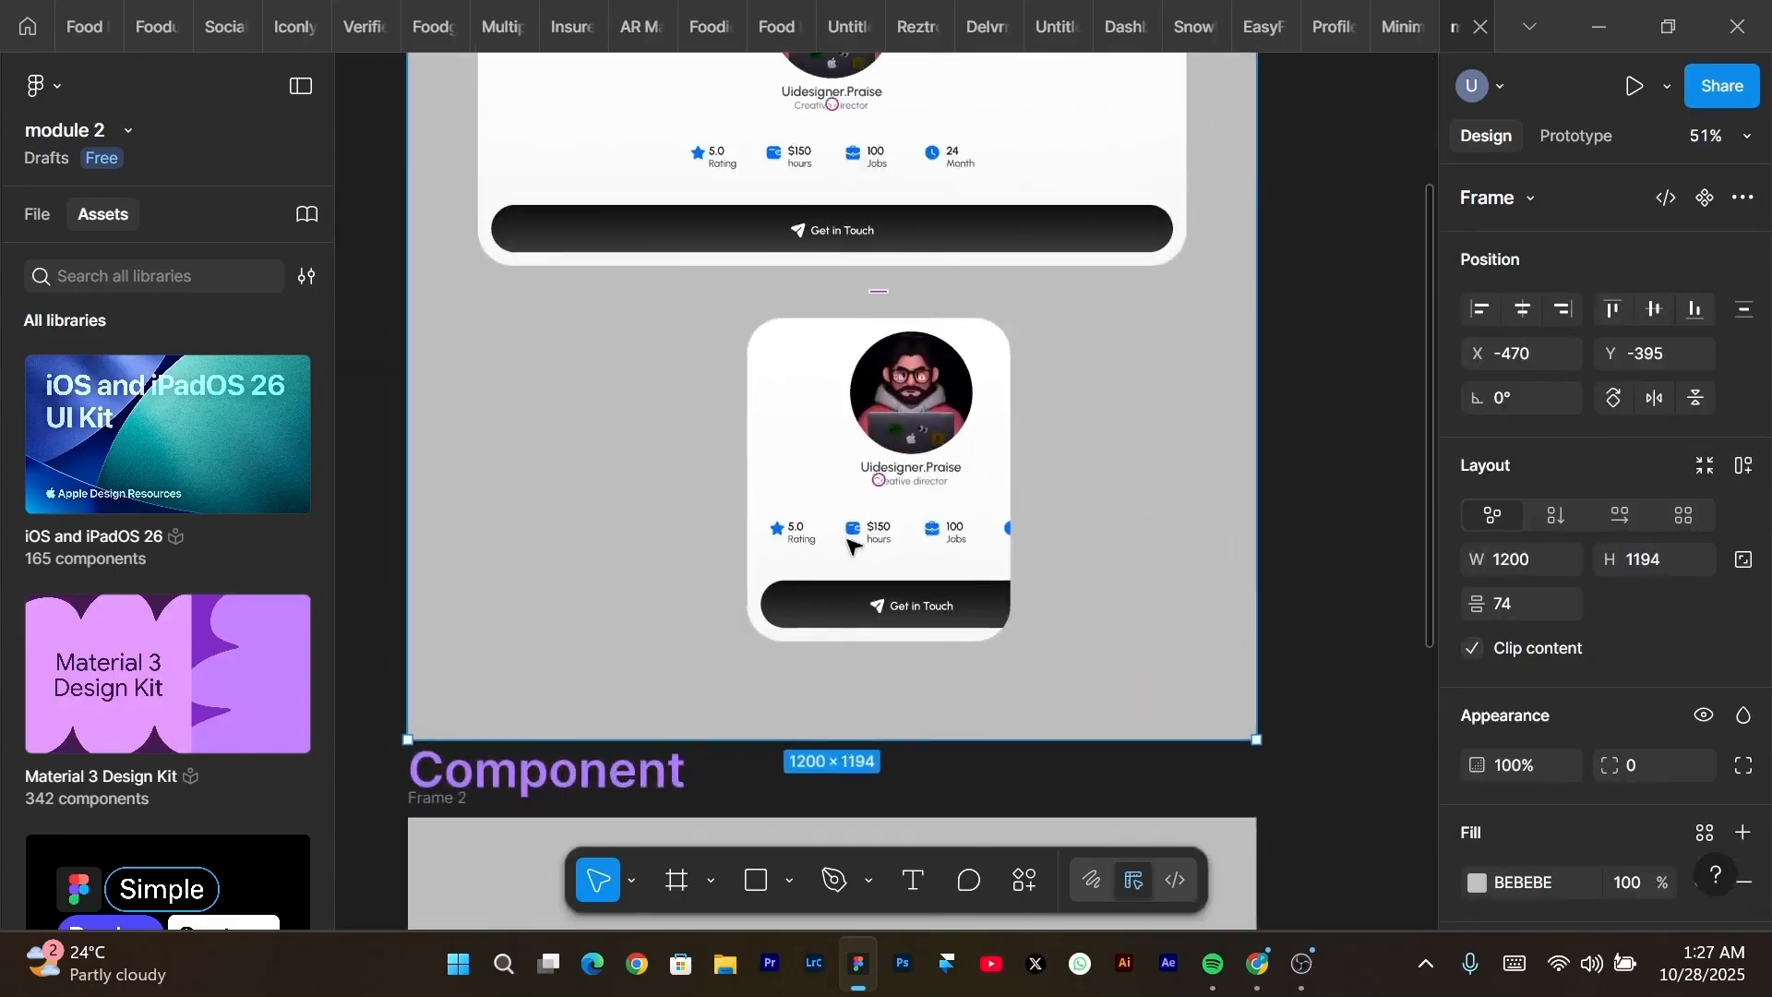
pyautogui.moveTo(1015, 456); pyautogui.dragTo(1191, 522)
pyautogui.click(1025, 459)
pyautogui.moveTo(764, 441); pyautogui.dragTo(499, 397)
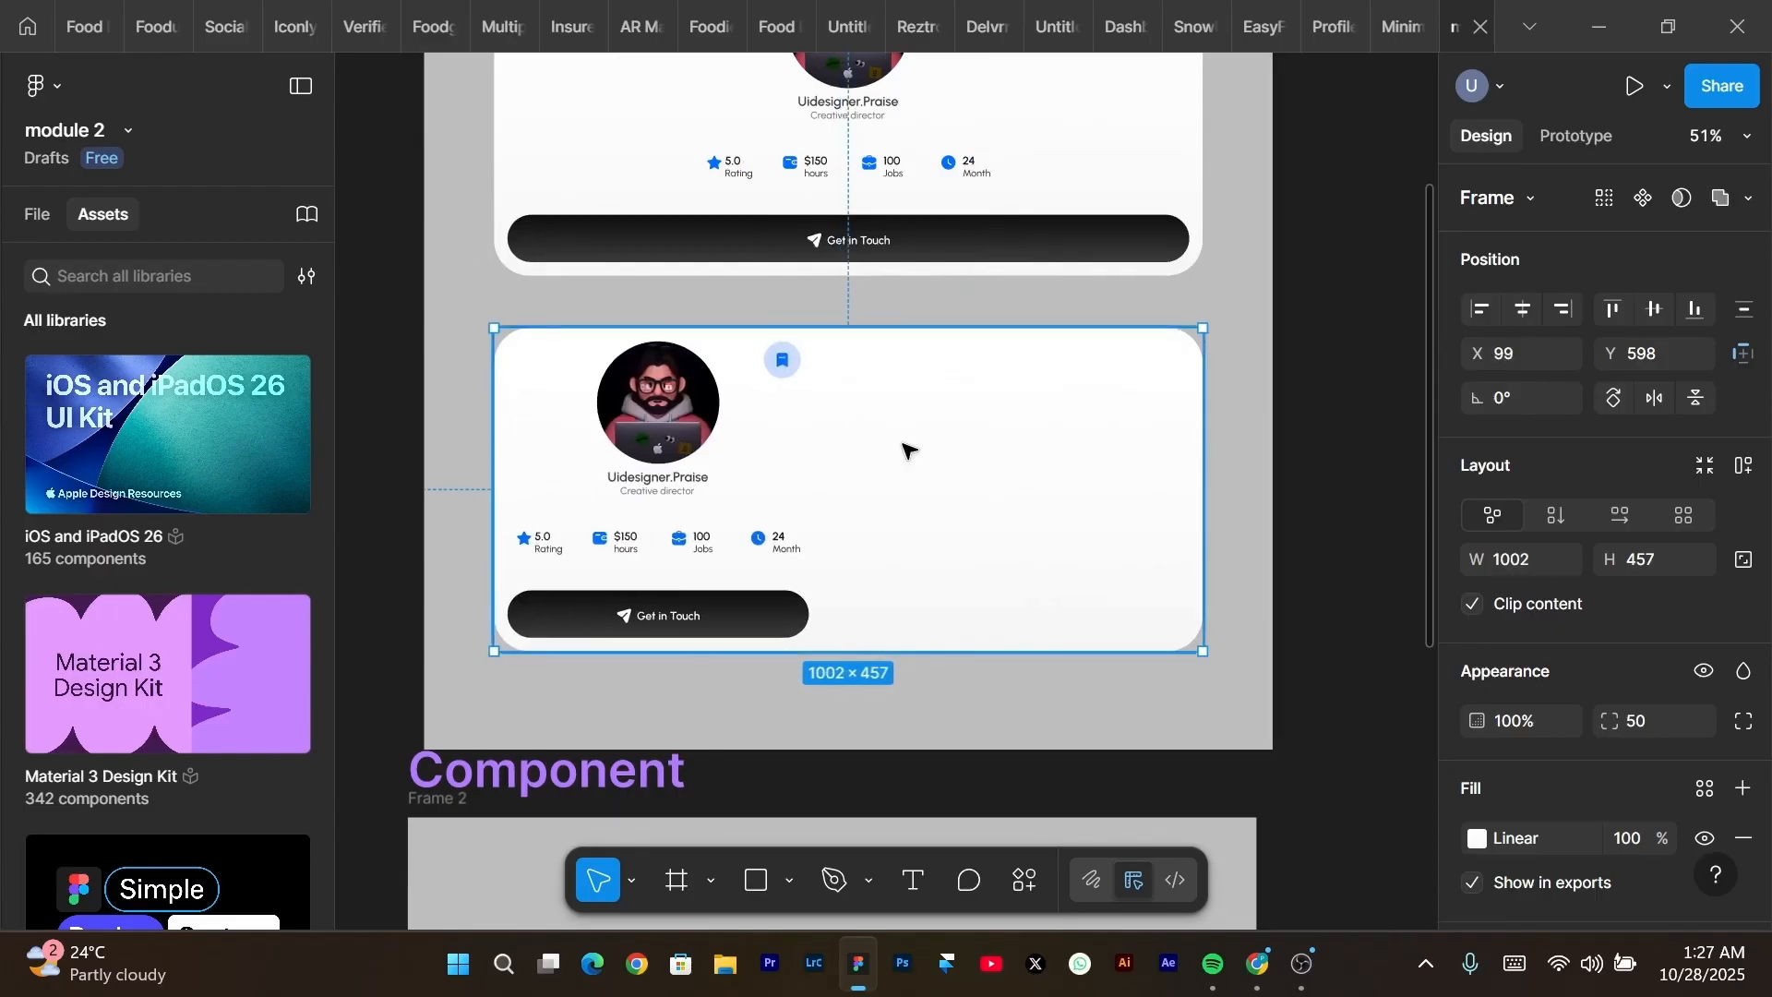
# Move the lower card's content group to X 264 and stretch its Get in Touch button to about 963 px wide.
pyautogui.doubleClick(688, 446)
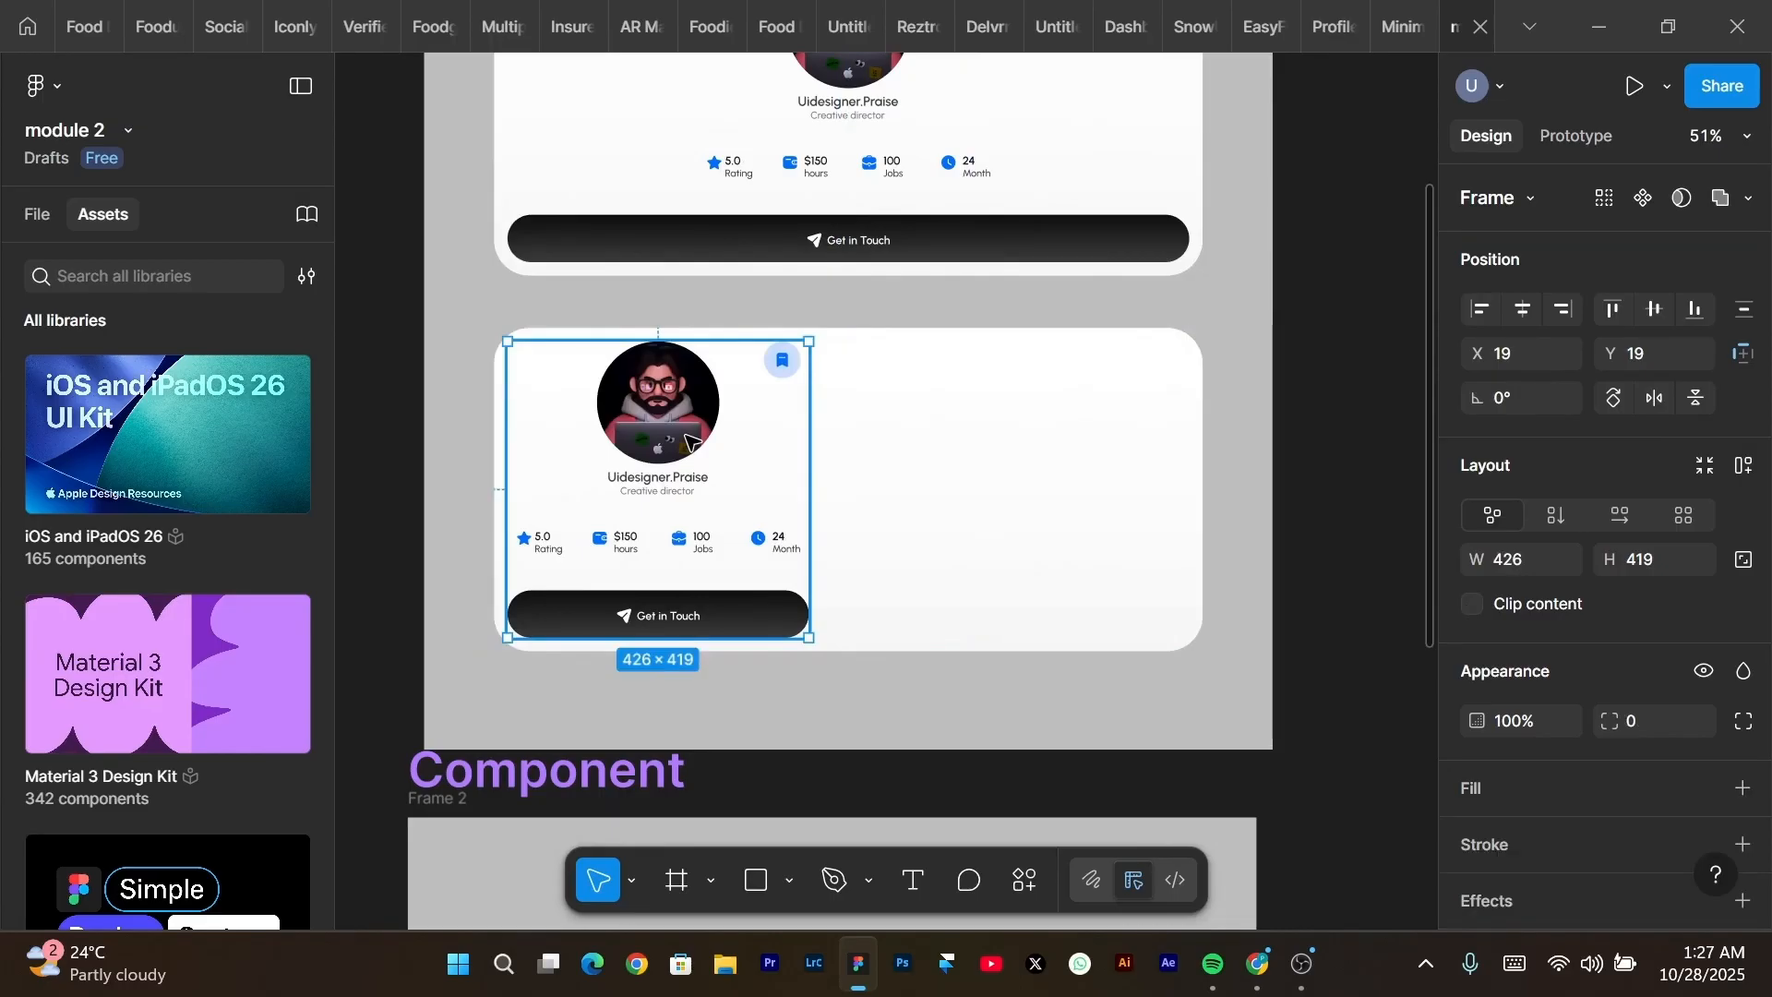
pyautogui.moveTo(688, 440); pyautogui.dragTo(805, 621)
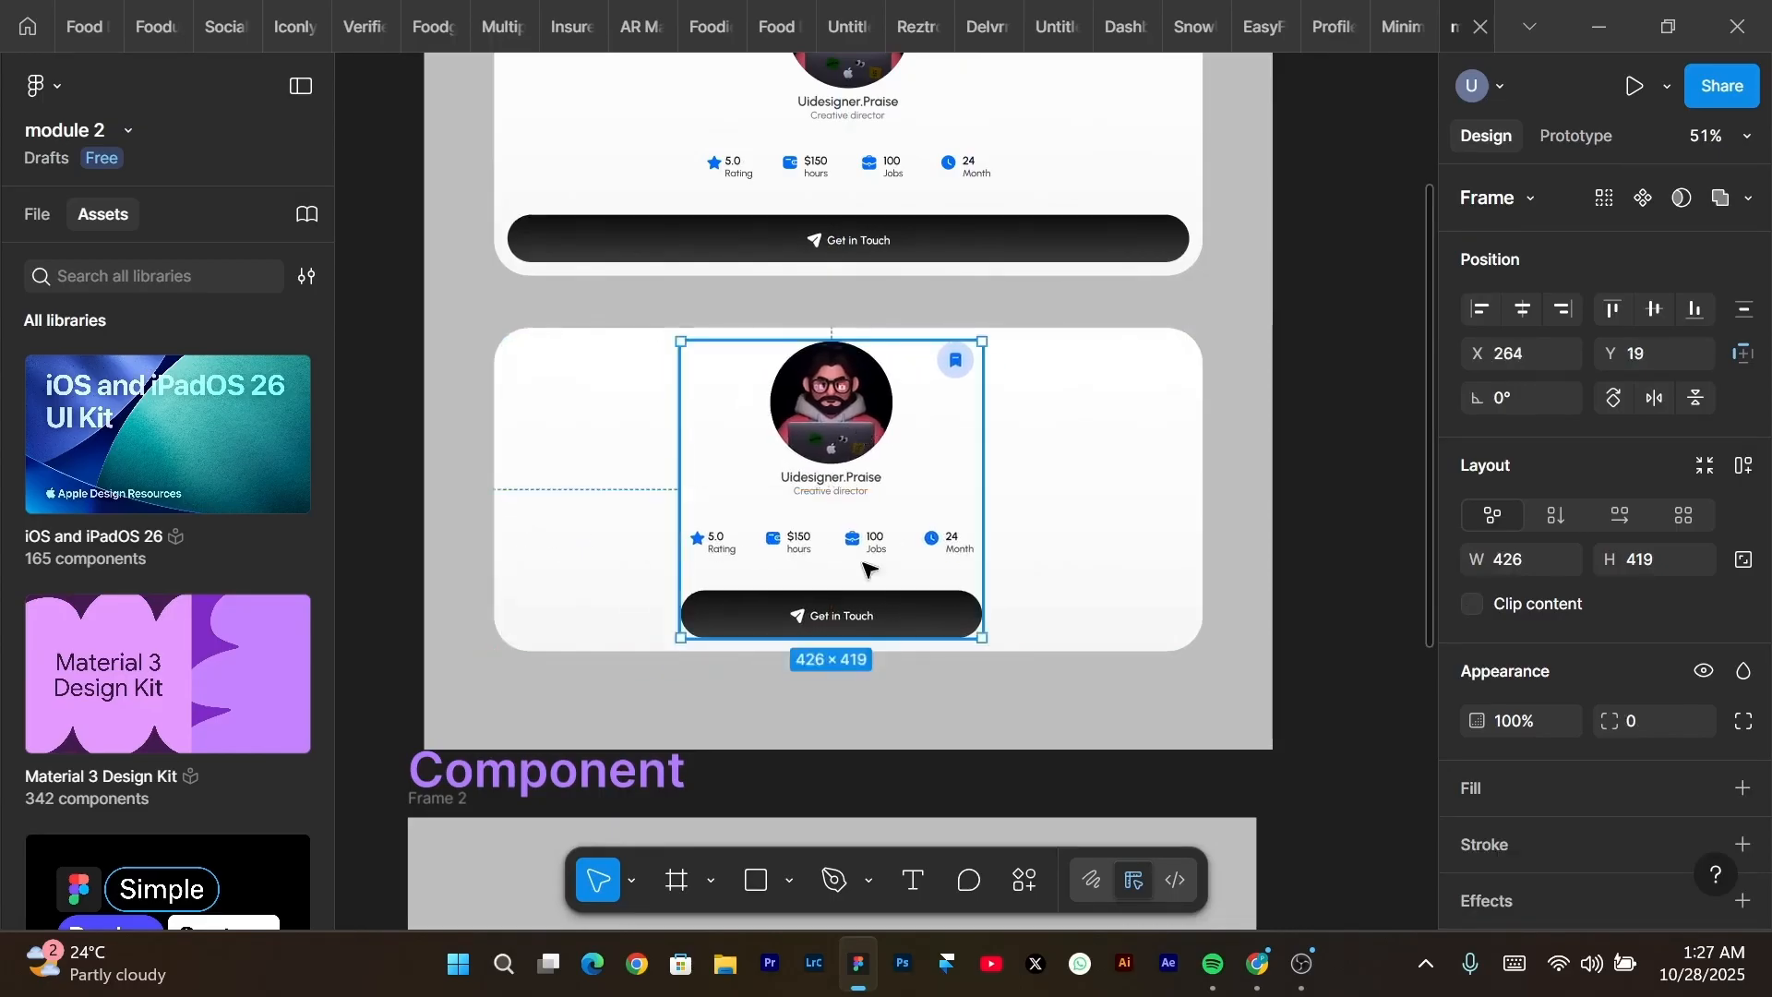
pyautogui.click(914, 615)
pyautogui.moveTo(981, 611); pyautogui.dragTo(1178, 603)
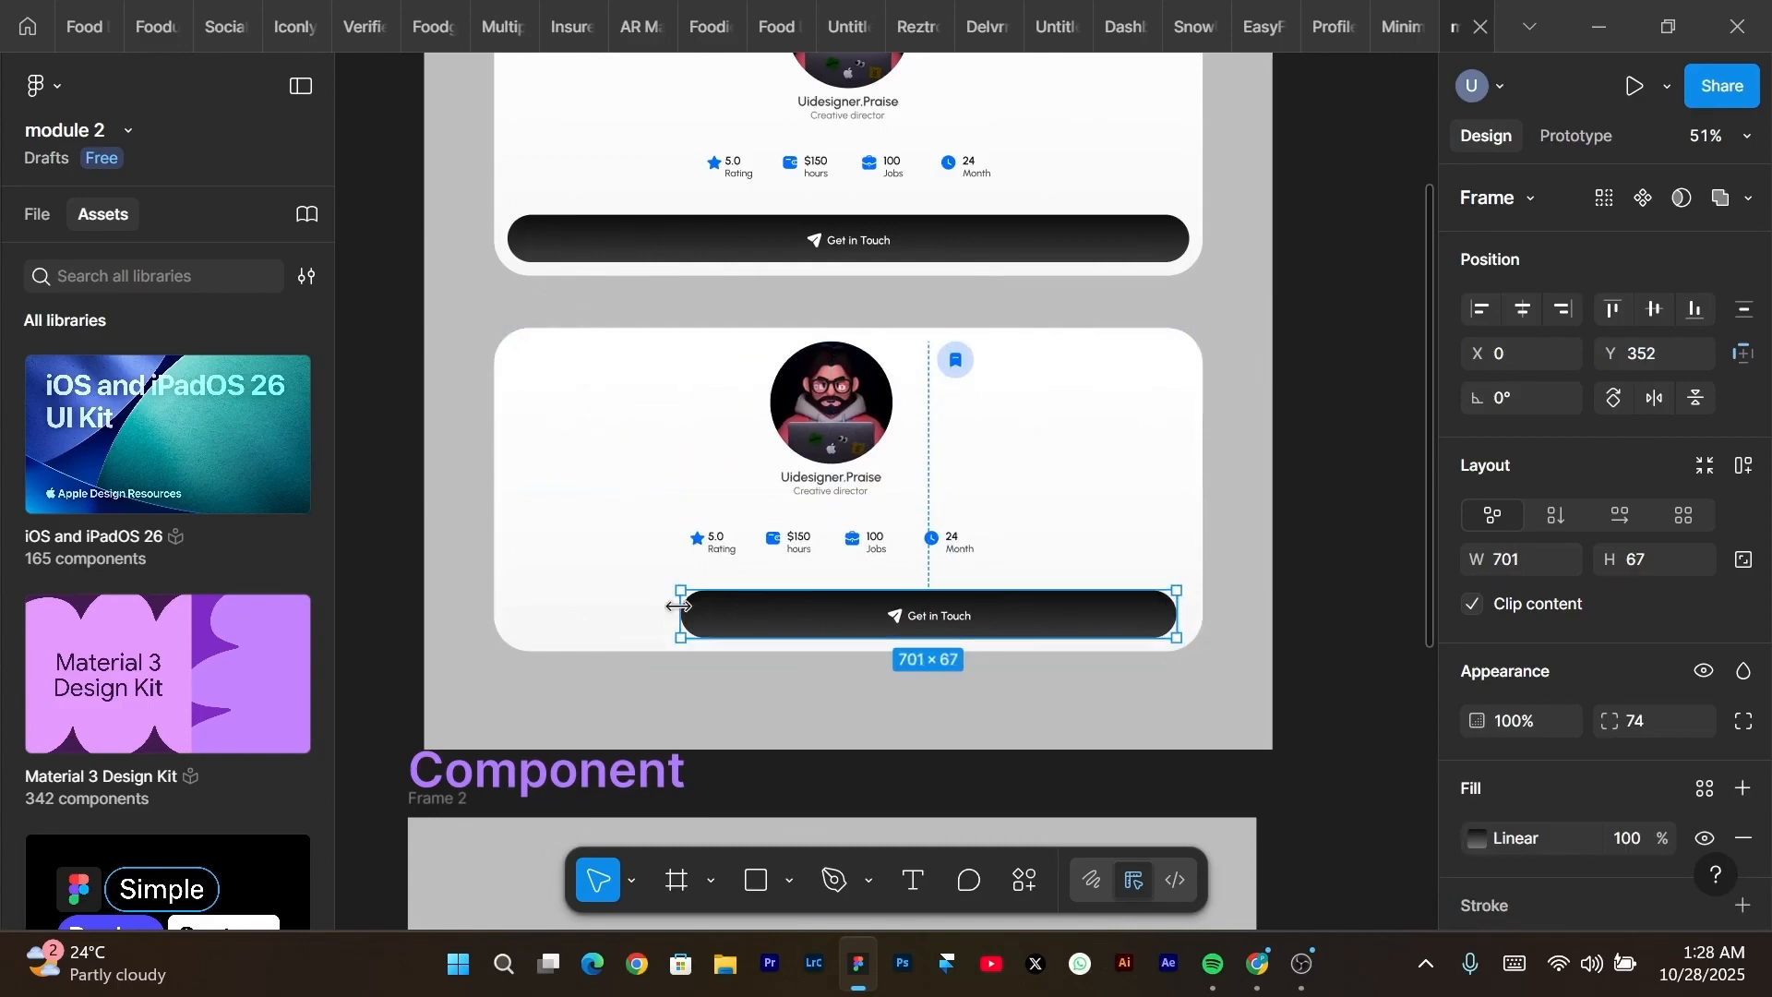
pyautogui.moveTo(679, 605); pyautogui.dragTo(494, 605)
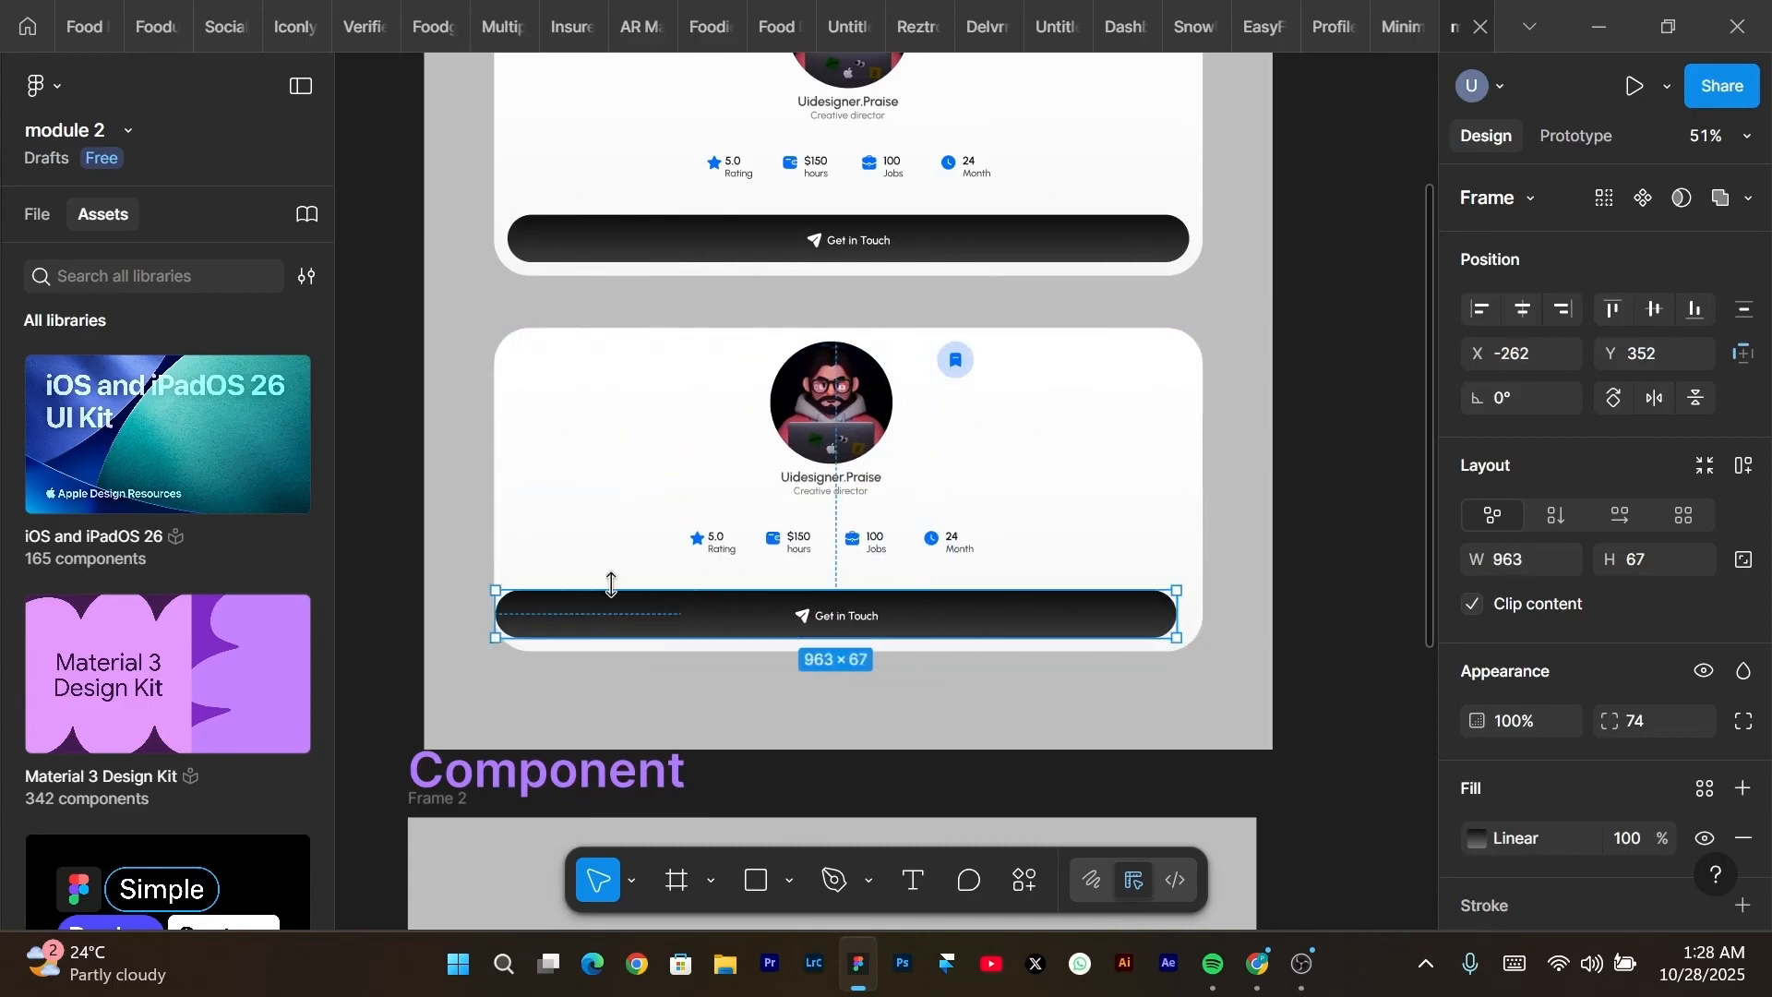
# Shift the lower card's content group to X 288 to center it and compare it with the auto layout card above.
pyautogui.click(839, 504)
pyautogui.moveTo(864, 537)
pyautogui.mouseDown()
pyautogui.moveTo(926, 522)
pyautogui.moveTo(873, 530)
pyautogui.mouseUp()
pyautogui.scroll(1, 872, 533)
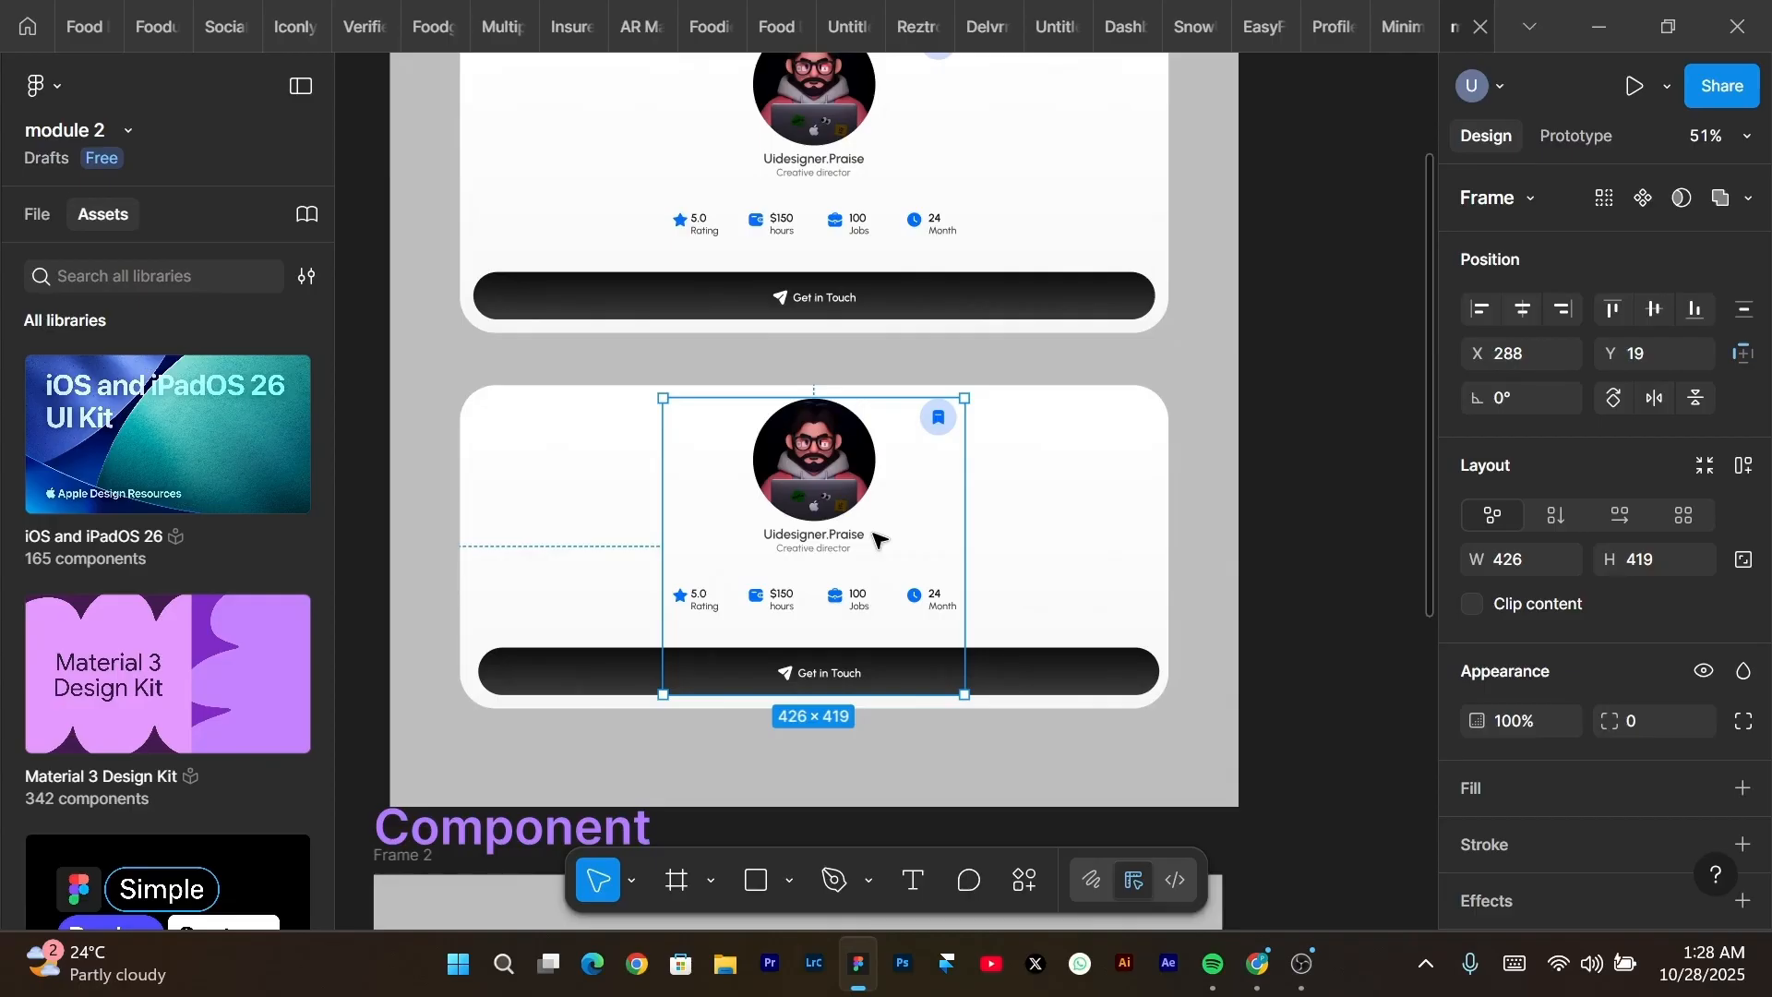
pyautogui.scroll(3, 875, 540)
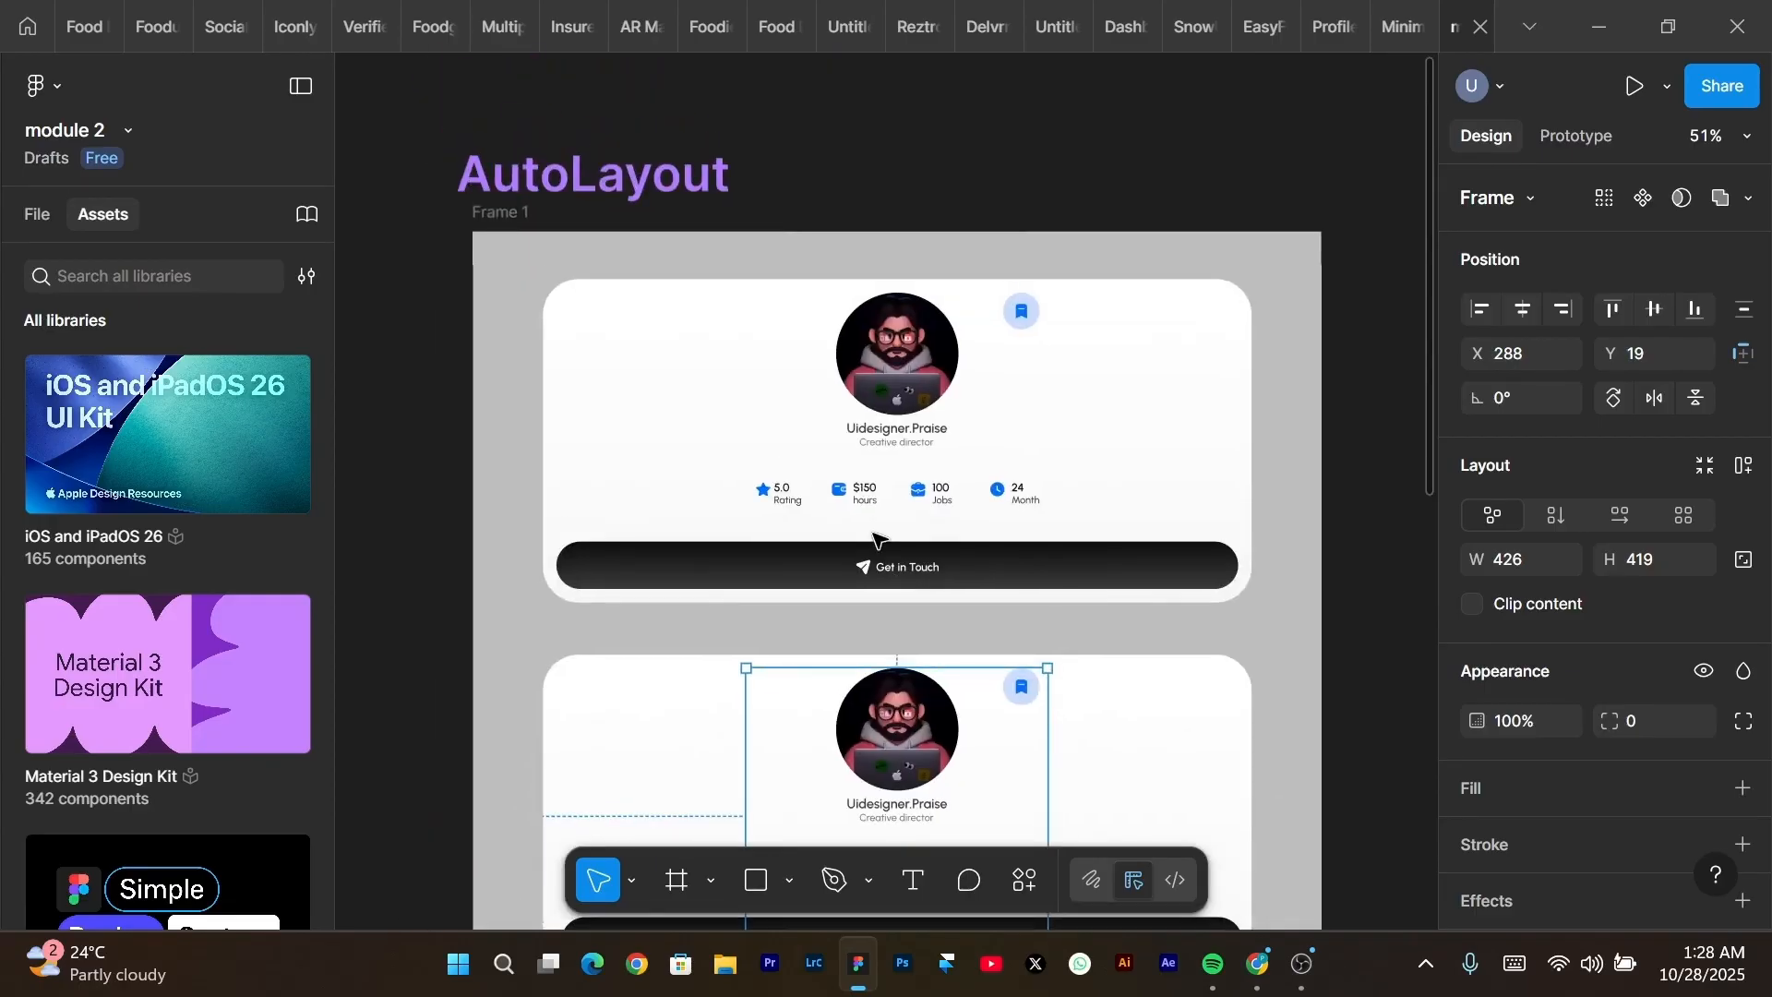
pyautogui.scroll(-1, 879, 540)
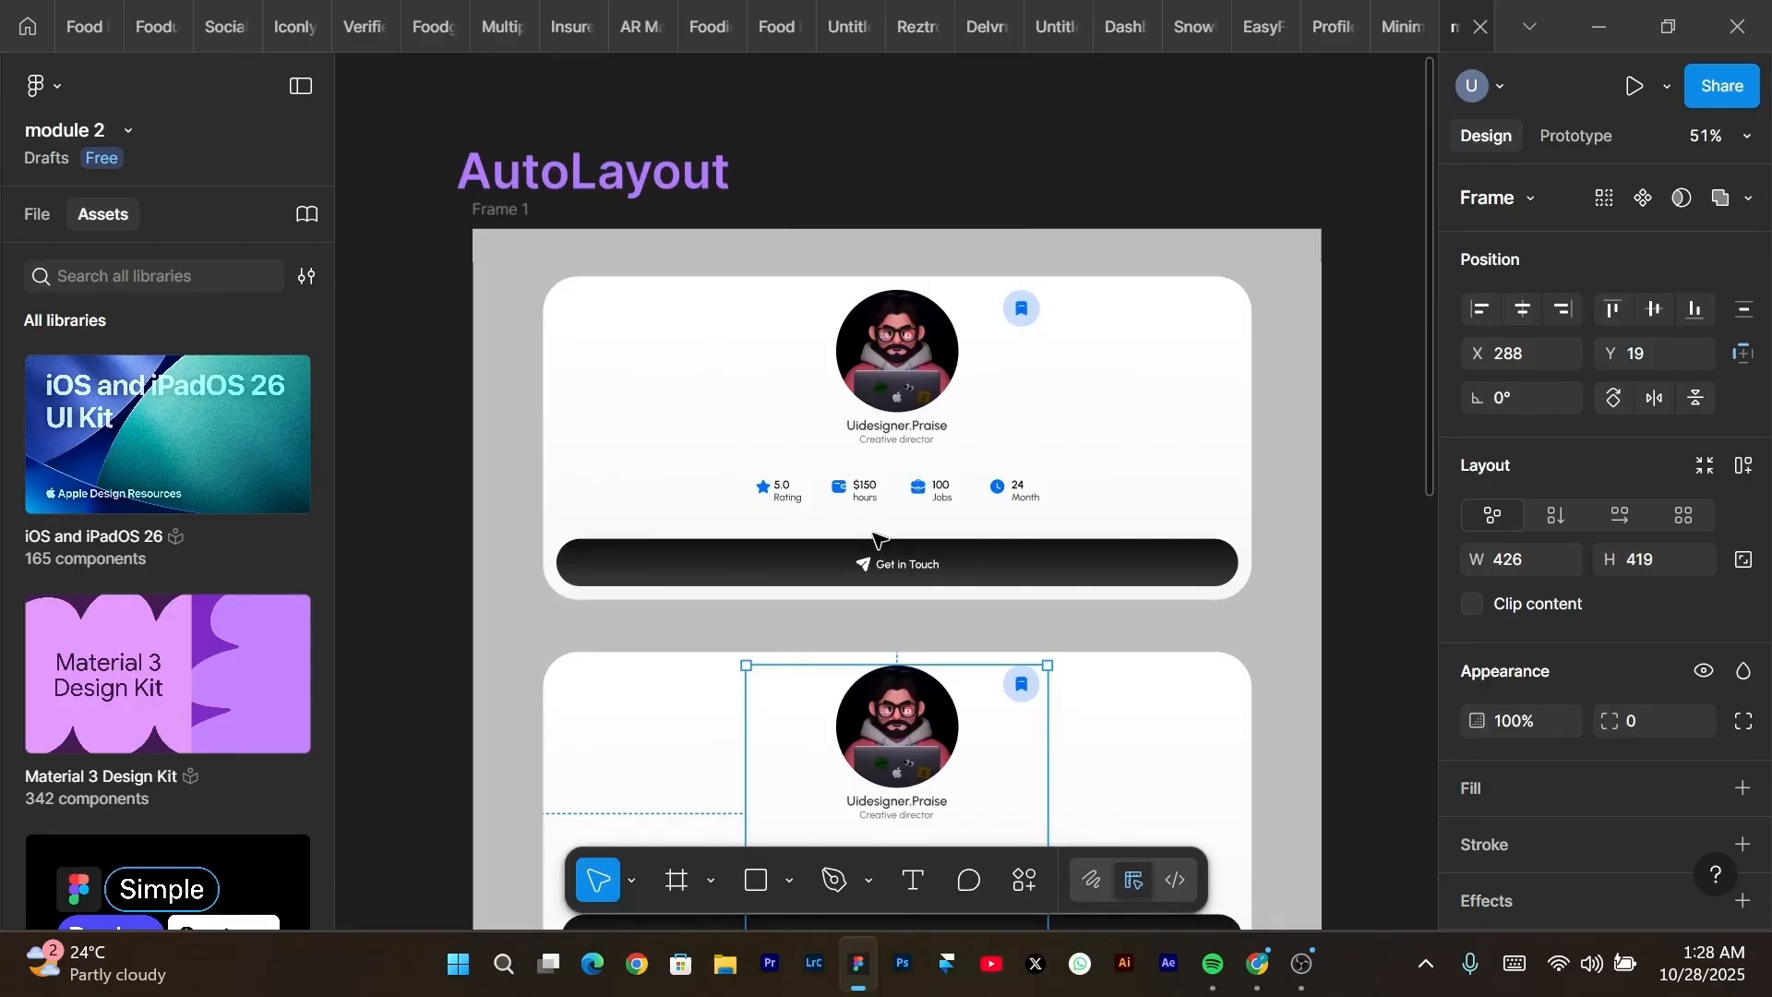
# Undo the resizing and repositioning of both profile cards and the outer frame.
pyautogui.hotkey('ctrl', 'z')
pyautogui.hotkey('ctrl', 'z')
pyautogui.hotkey('ctrl', 'z')
pyautogui.hotkey('ctrl', 'z')
pyautogui.hotkey('ctrl', 'z')
pyautogui.hotkey('ctrl', 'z')
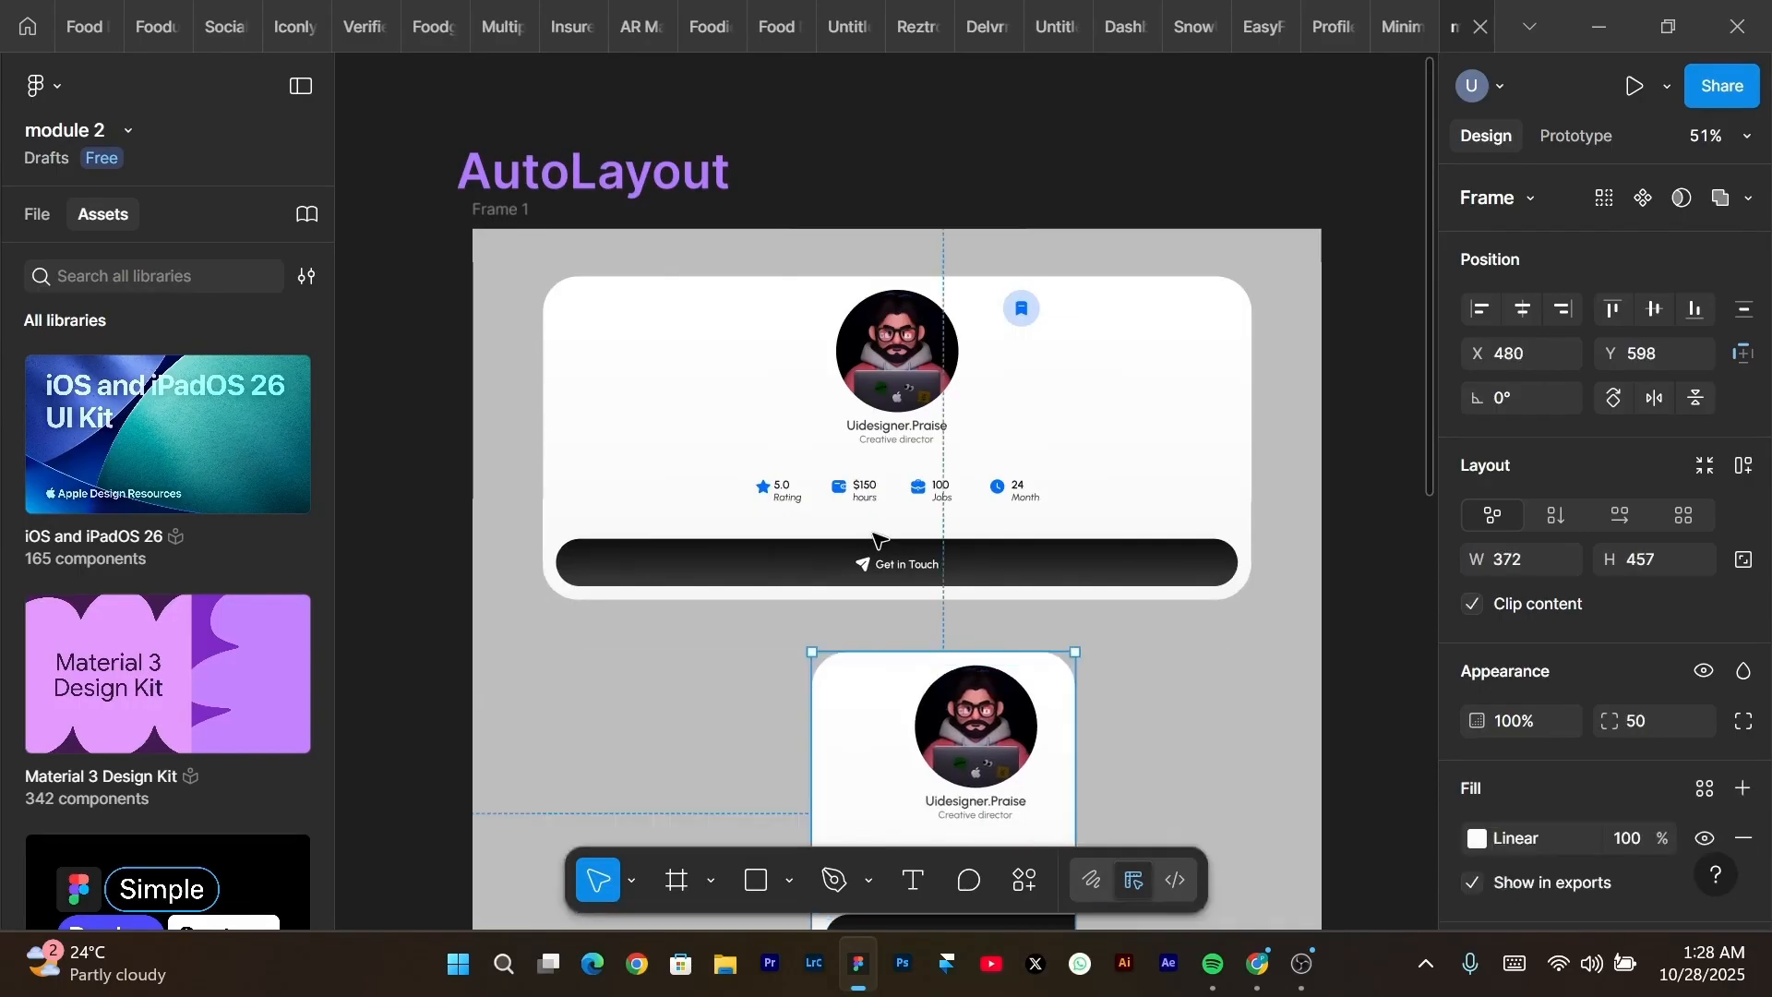
pyautogui.hotkey('ctrl', 'z')
pyautogui.hotkey('ctrl', 'z')
pyautogui.hotkey('ctrl', 'z')
pyautogui.hotkey('ctrl', 'z')
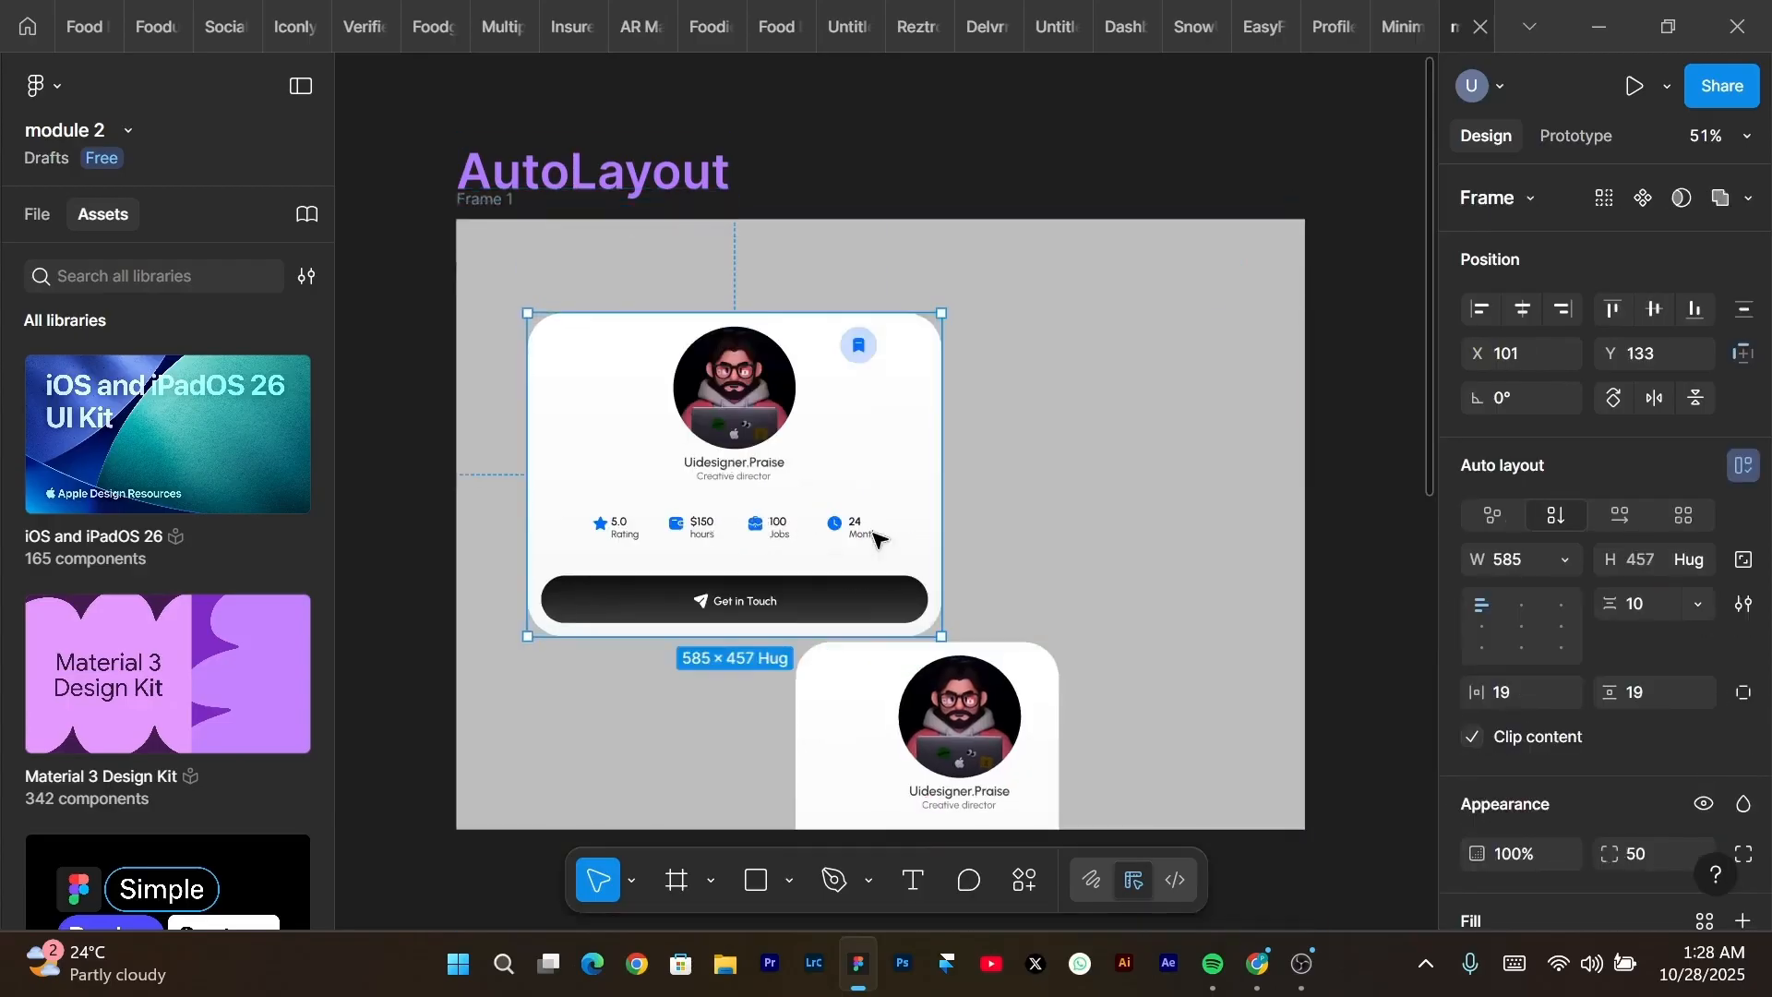
pyautogui.hotkey('ctrl', 'z')
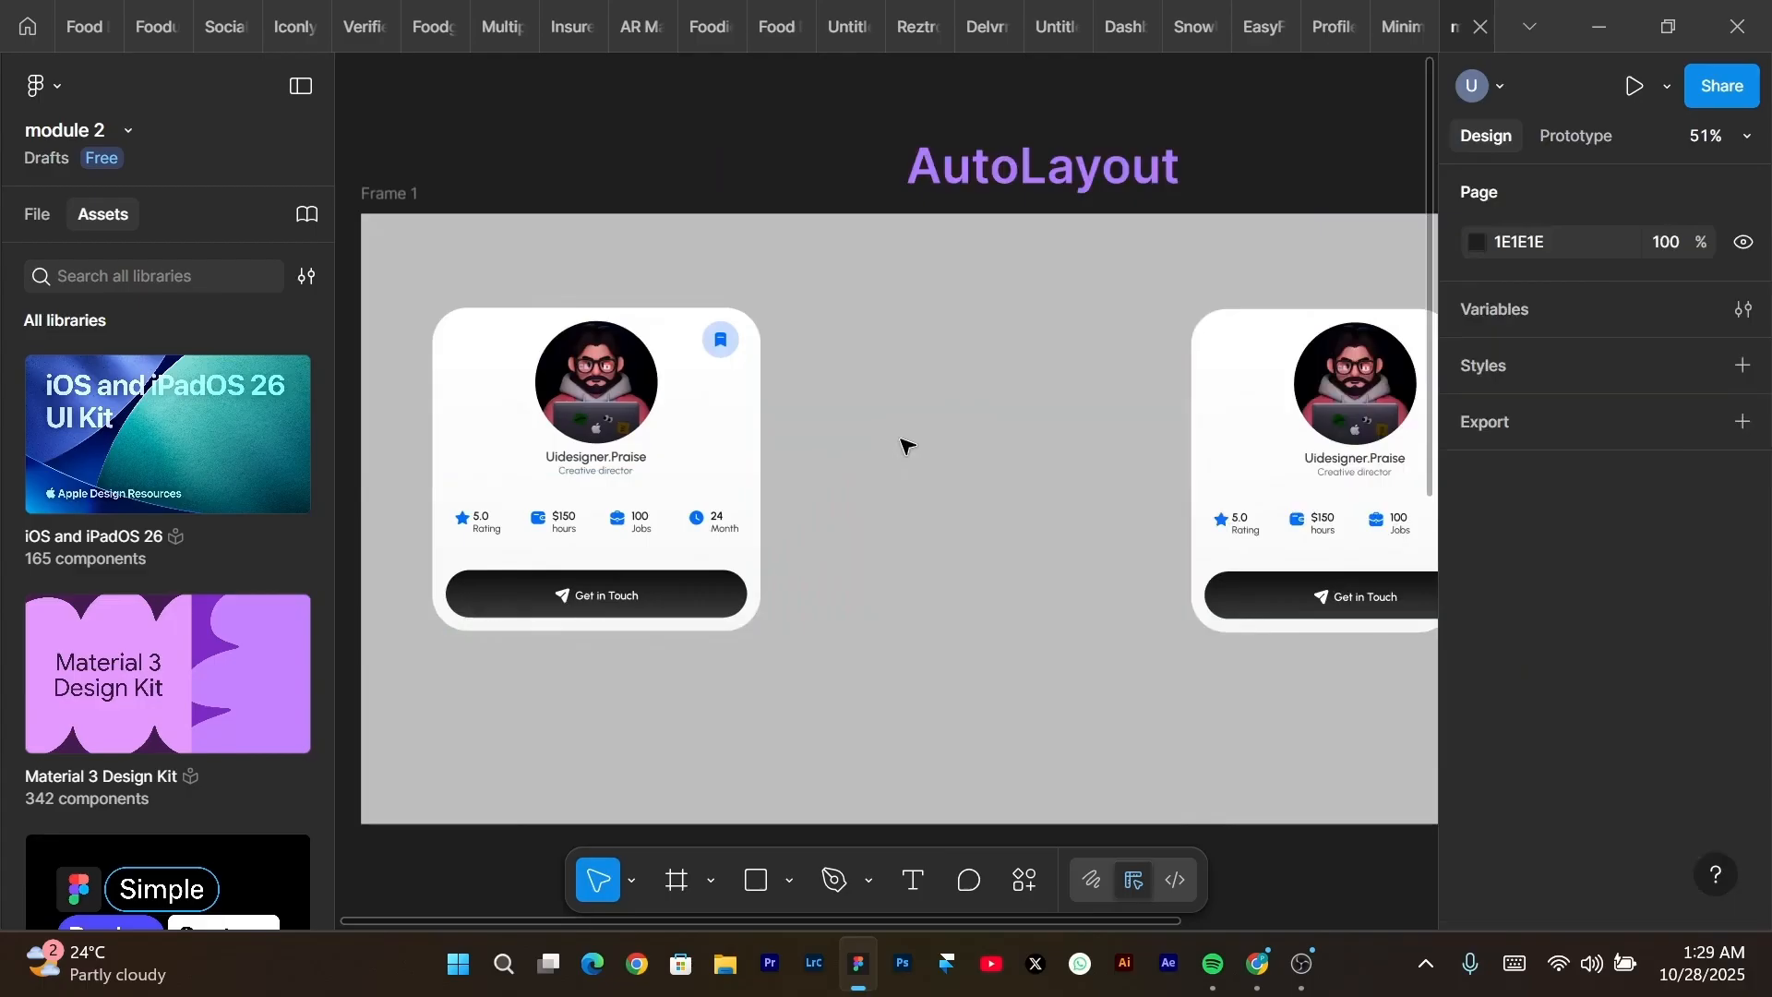
# Draw a frame of about 434 × 457 px between the two profile cards and give it an FFFFFF fill.
pyautogui.press('f')
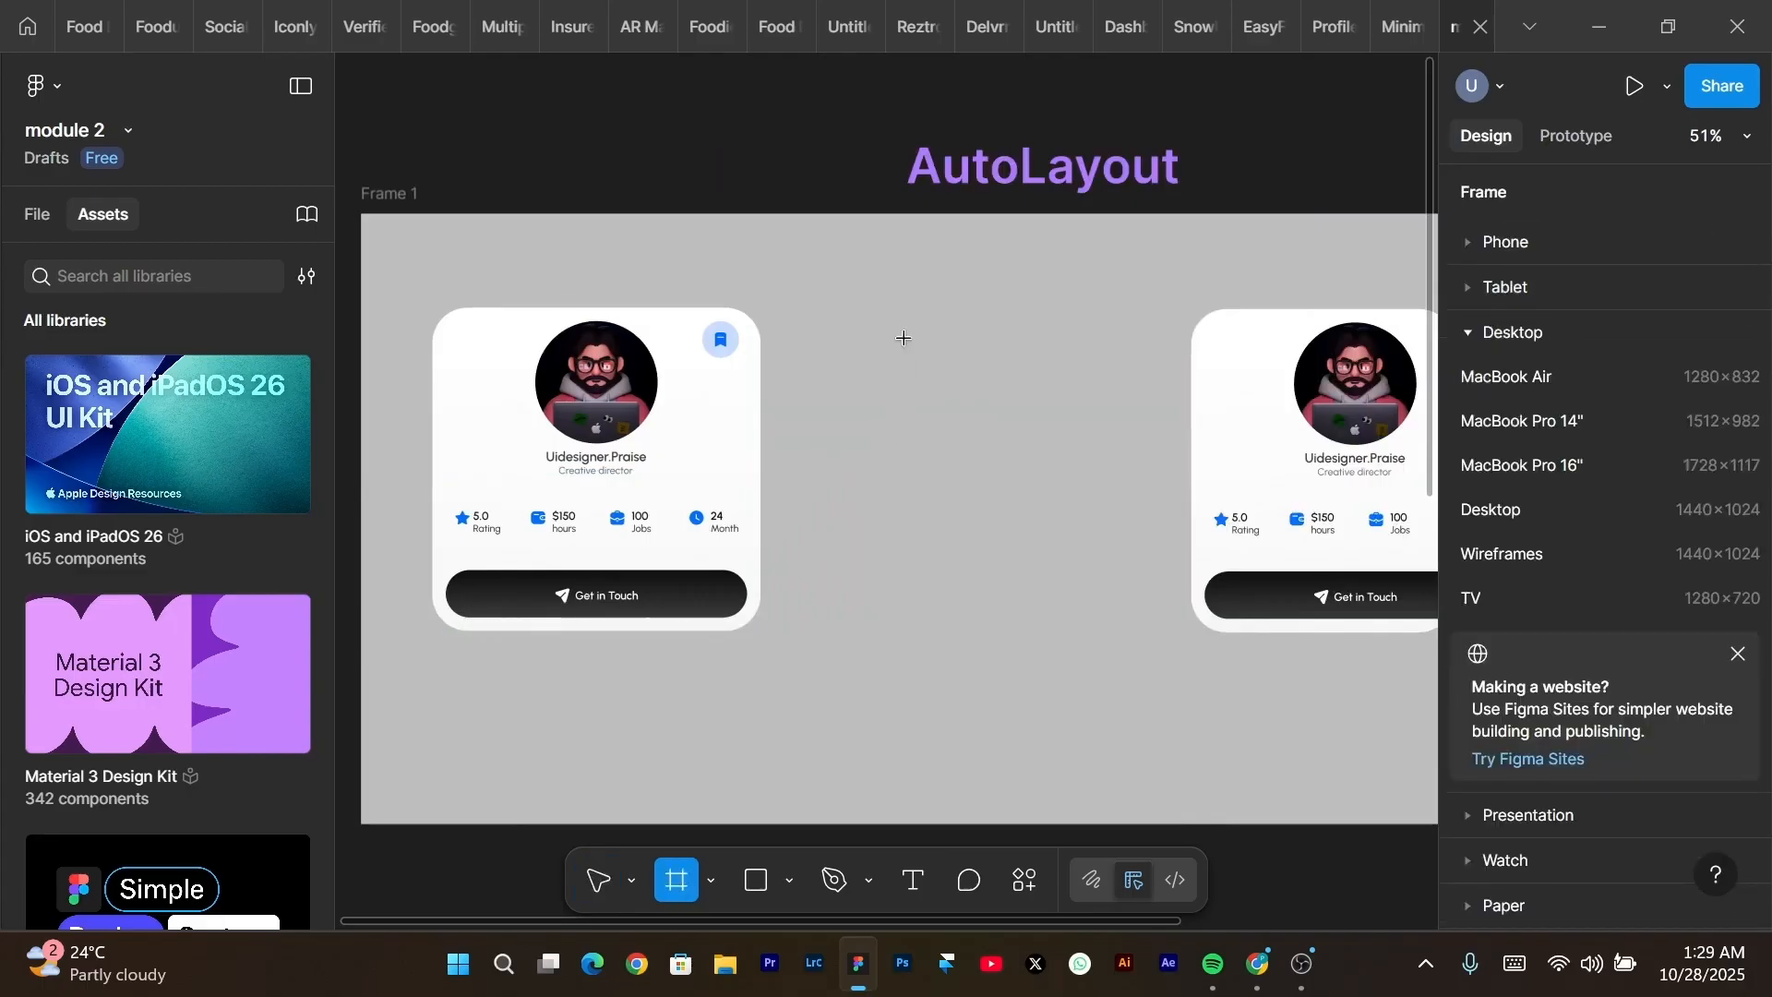
pyautogui.moveTo(788, 320); pyautogui.dragTo(1096, 631)
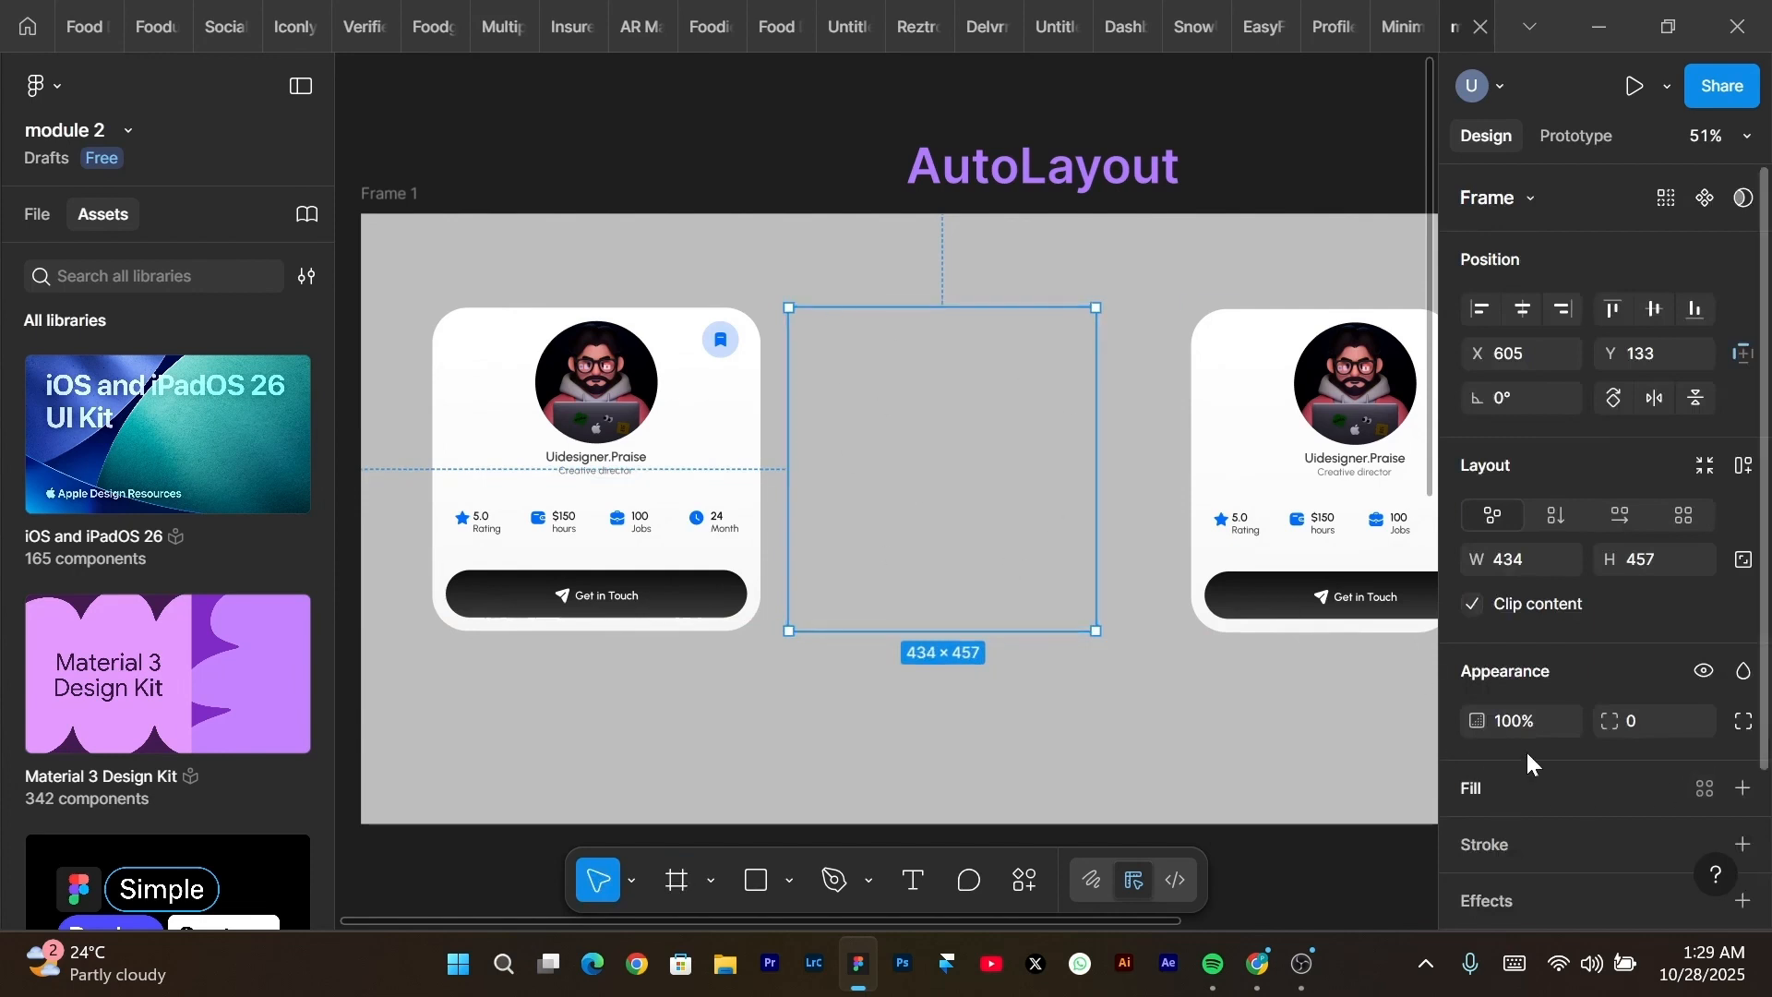
pyautogui.scroll(-2, 1525, 750)
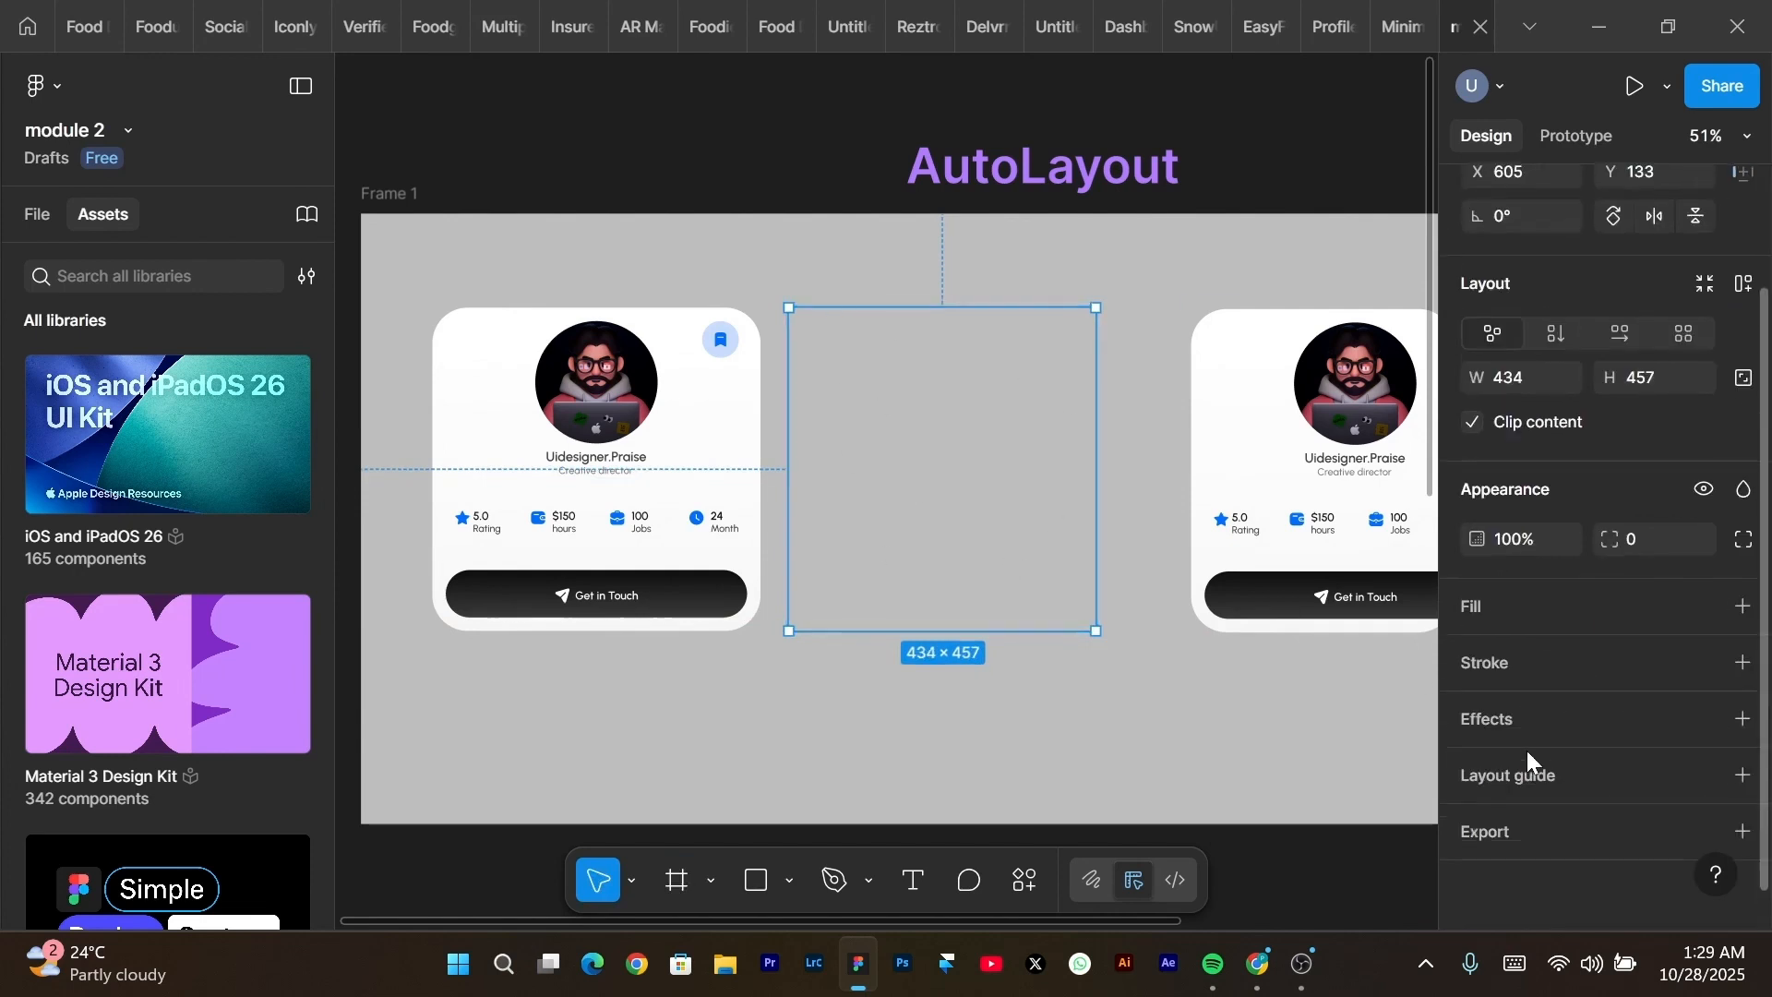
pyautogui.click(1743, 609)
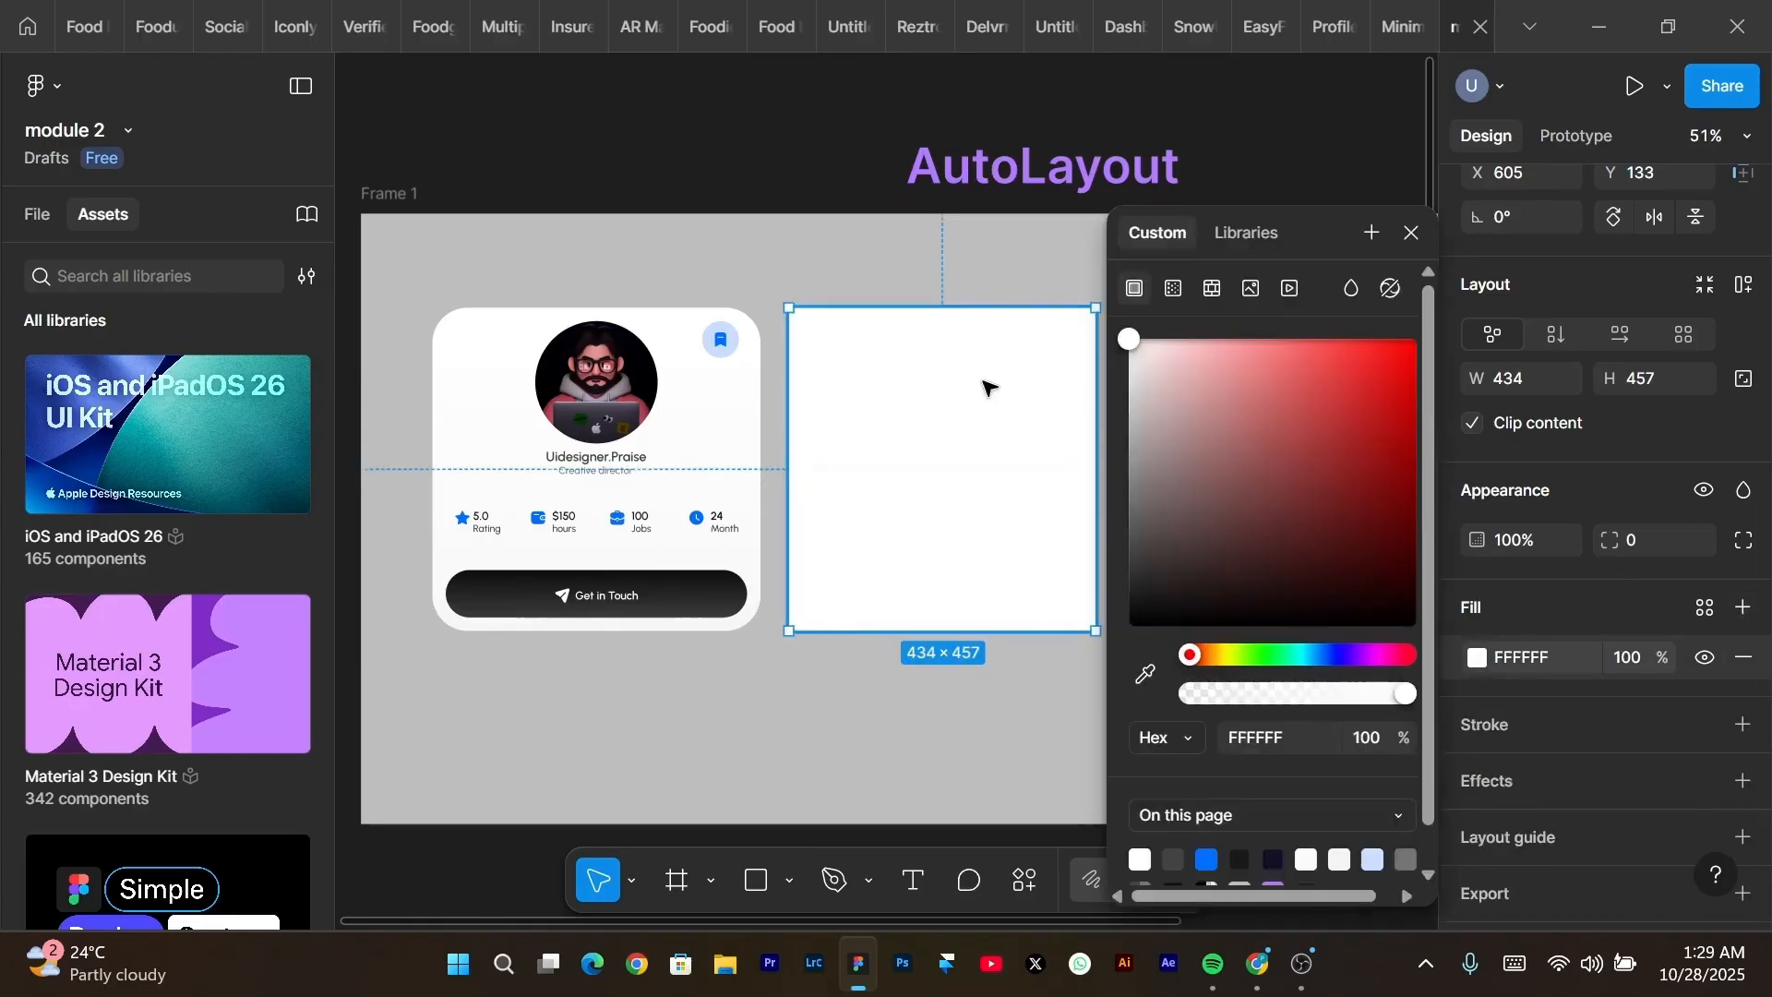
pyautogui.click(994, 280)
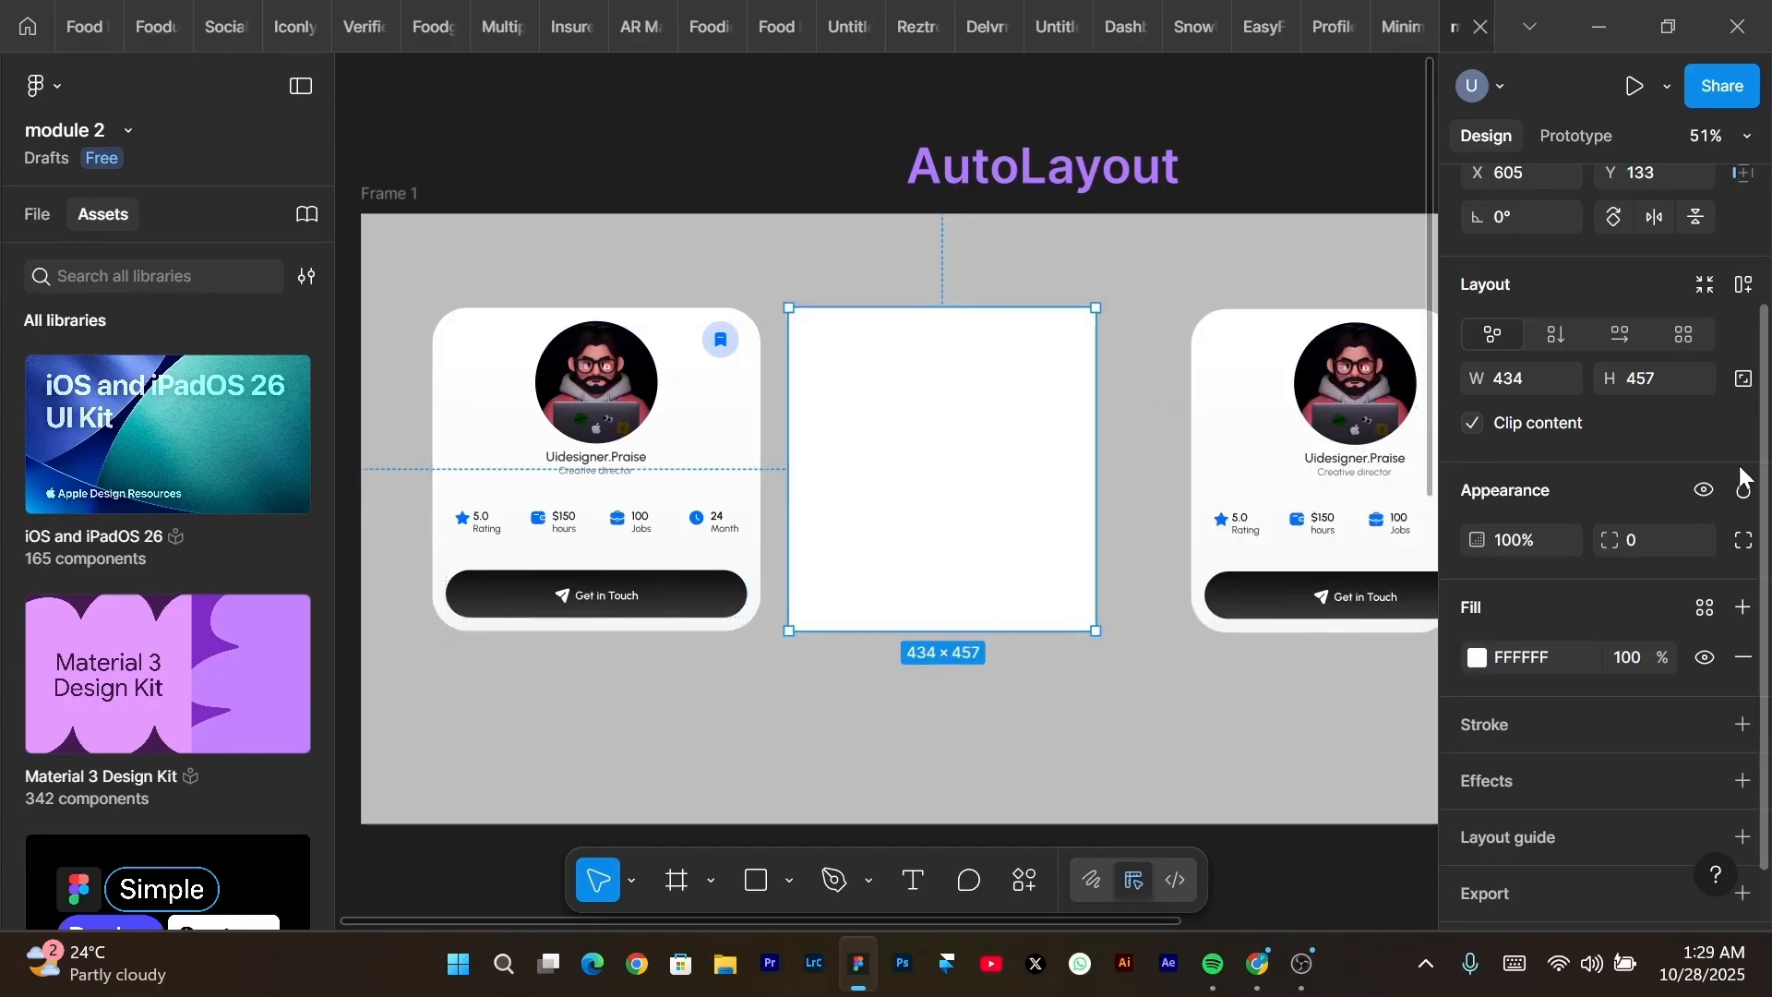
# Set the new white frame's corner radius to 50, matching the original profile card.
pyautogui.scroll(-1, 1758, 360)
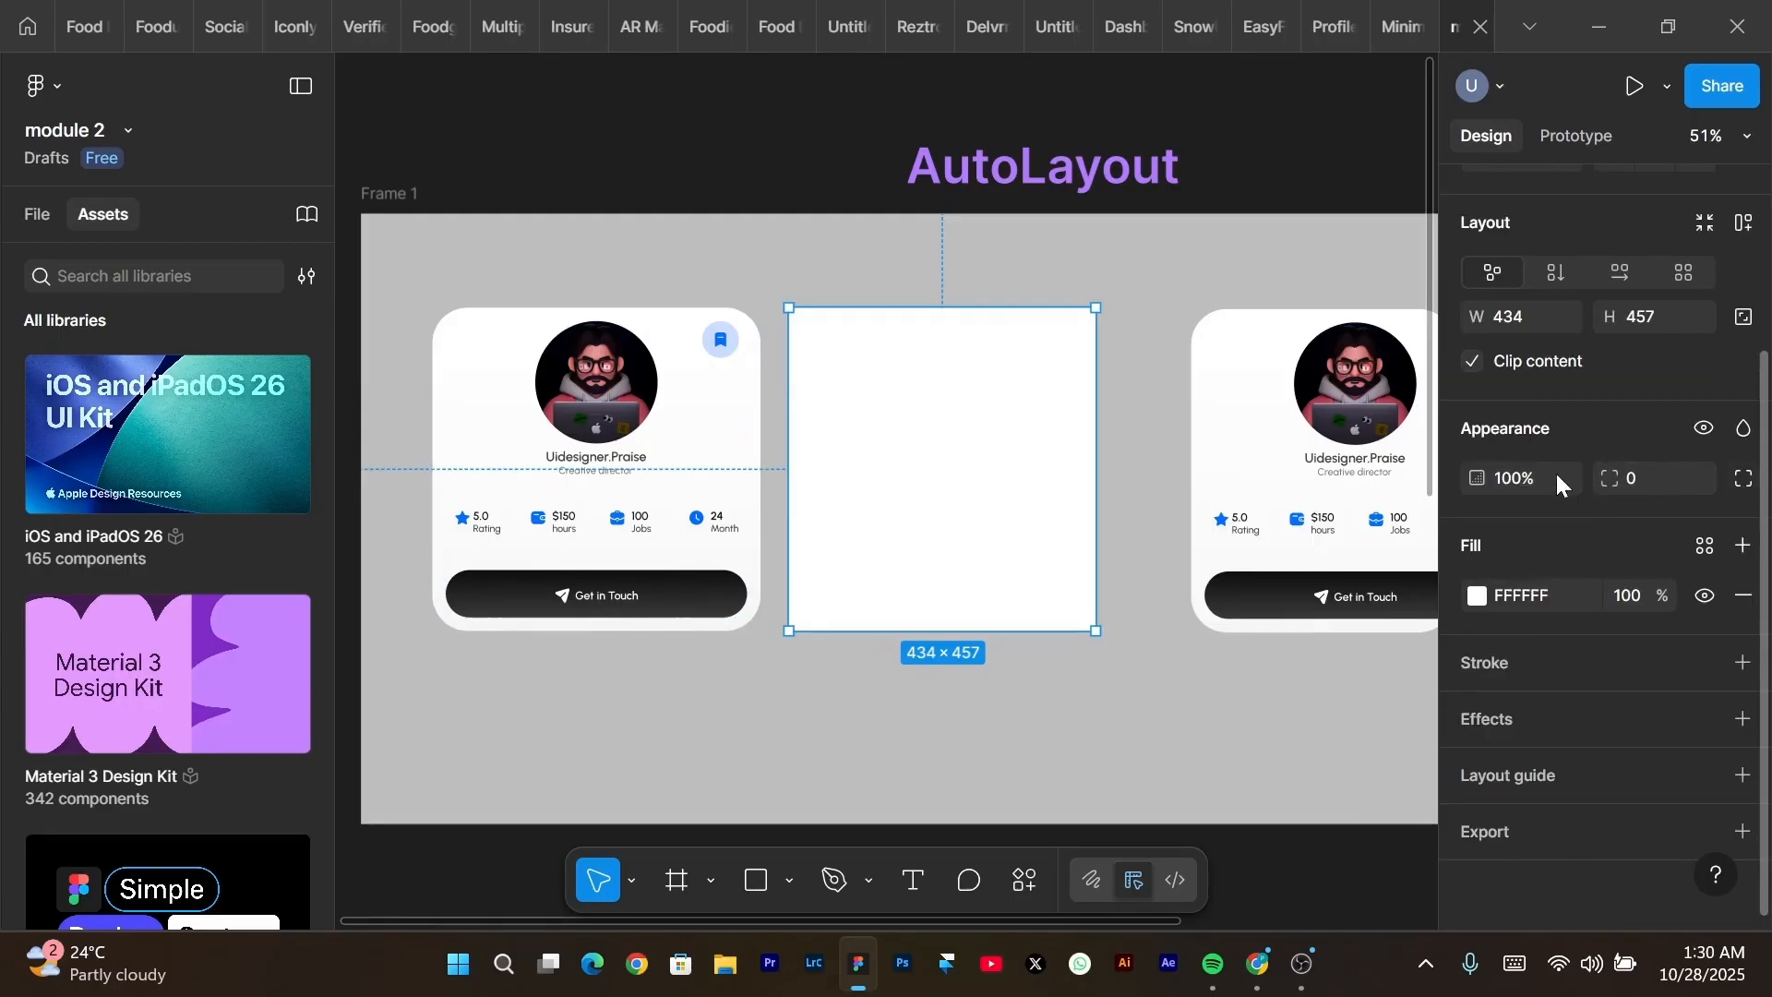
pyautogui.click(1743, 477)
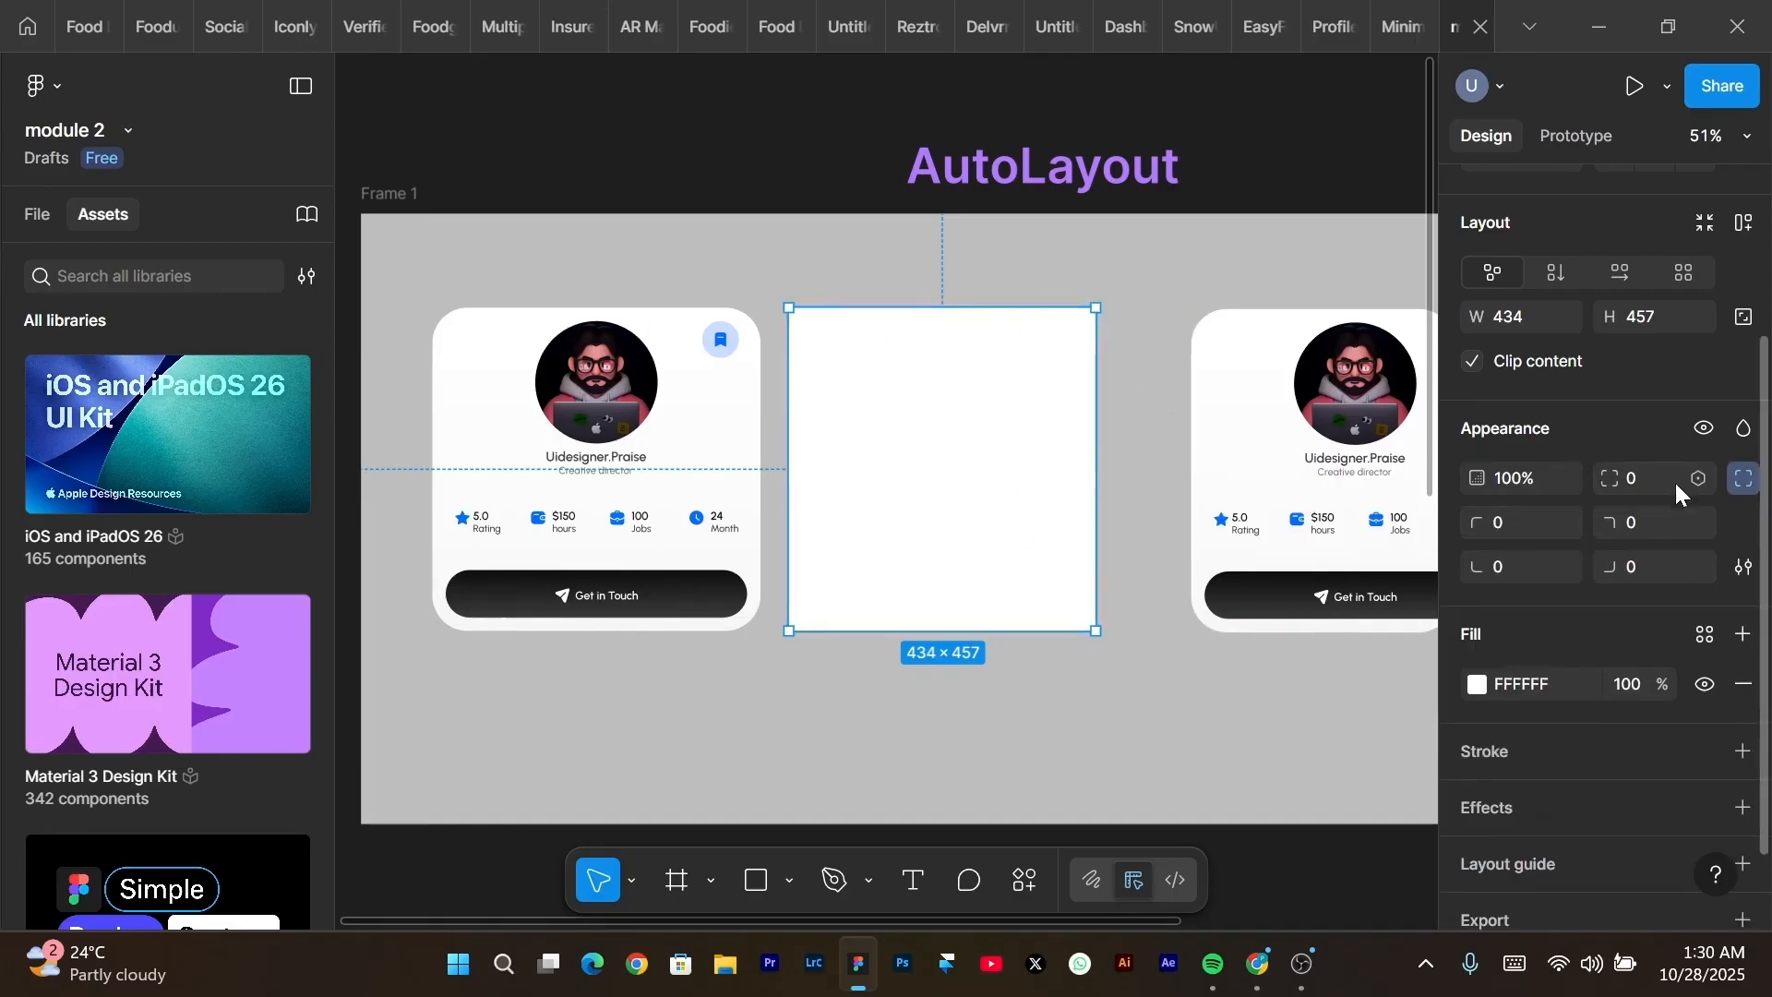
pyautogui.click(1743, 480)
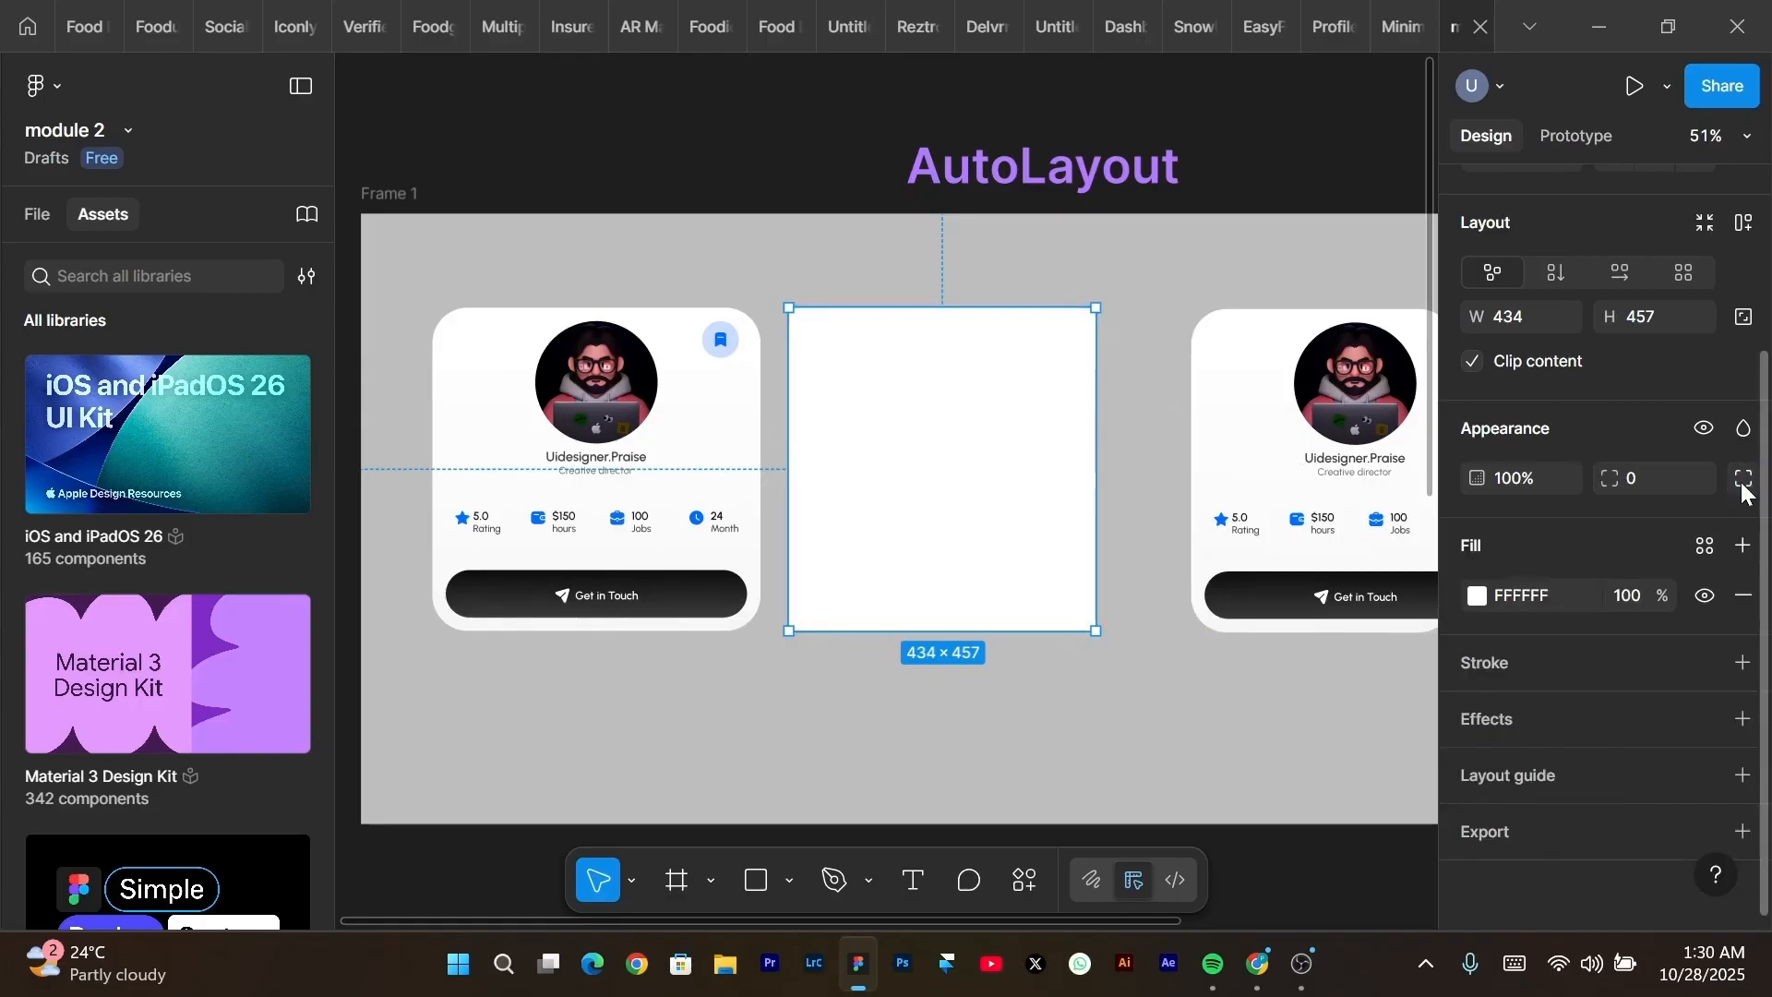
pyautogui.click(1634, 484)
pyautogui.click(660, 355)
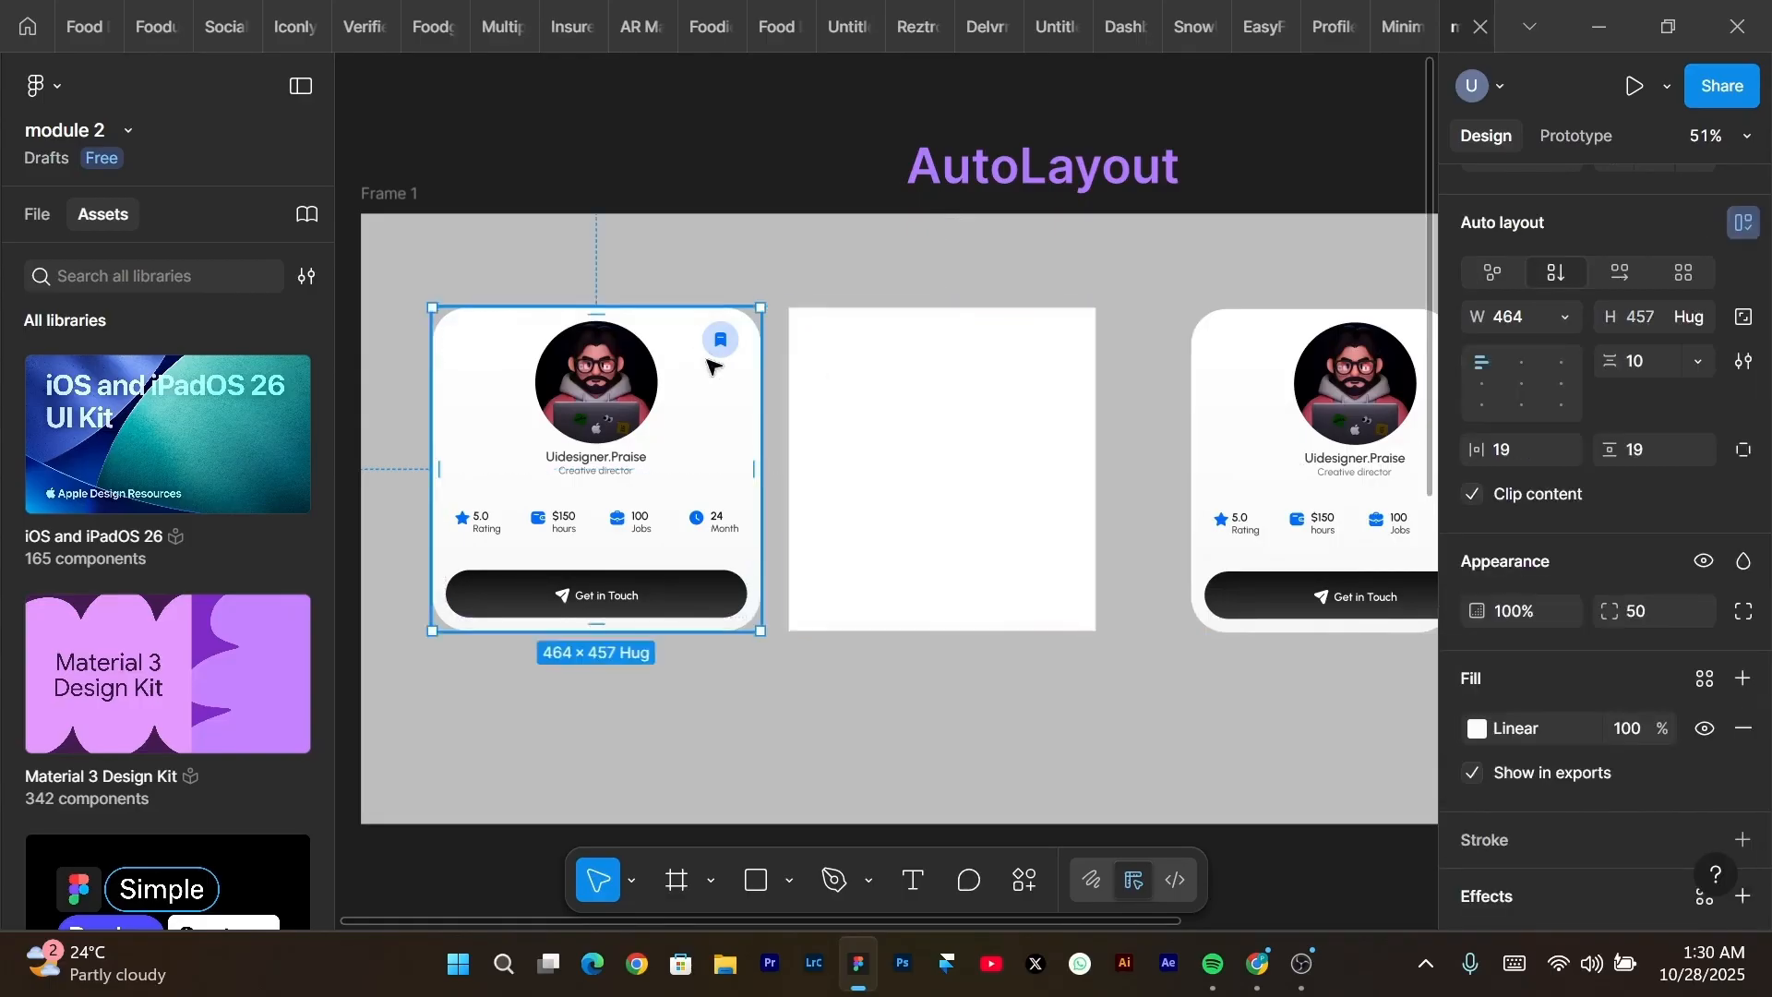
pyautogui.click(969, 360)
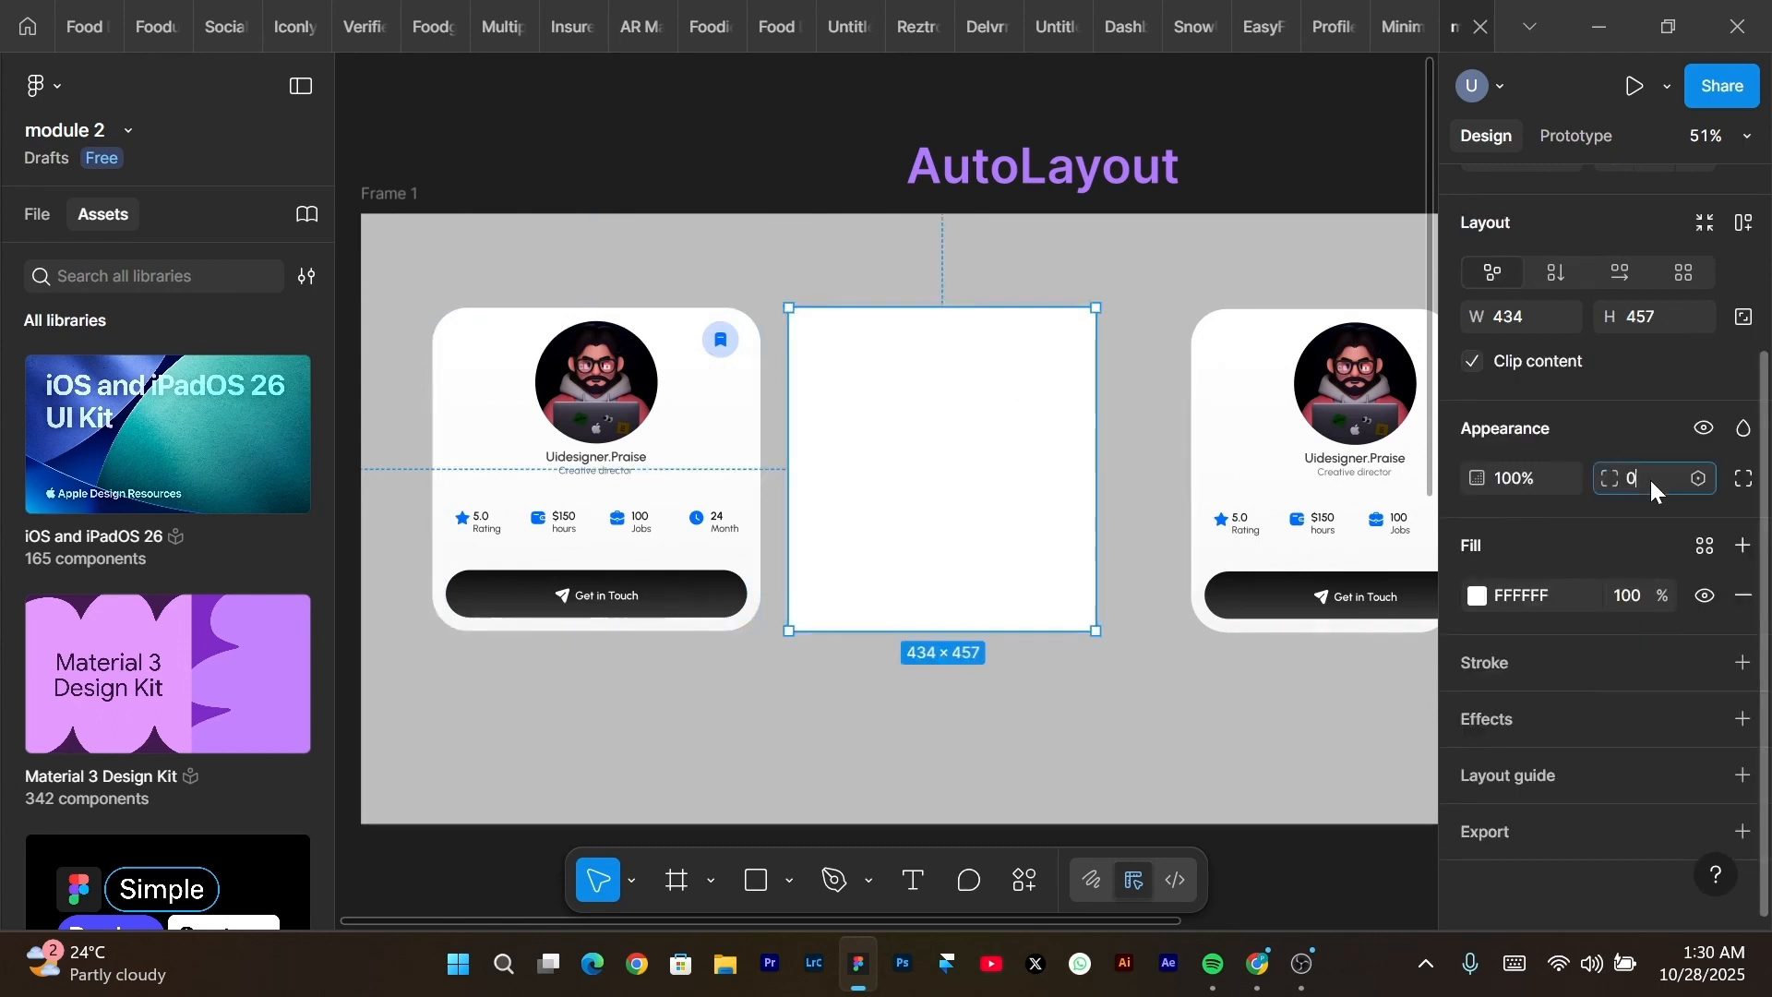
pyautogui.write('50')
pyautogui.press('Return')
pyautogui.scroll(3, 862, 366)
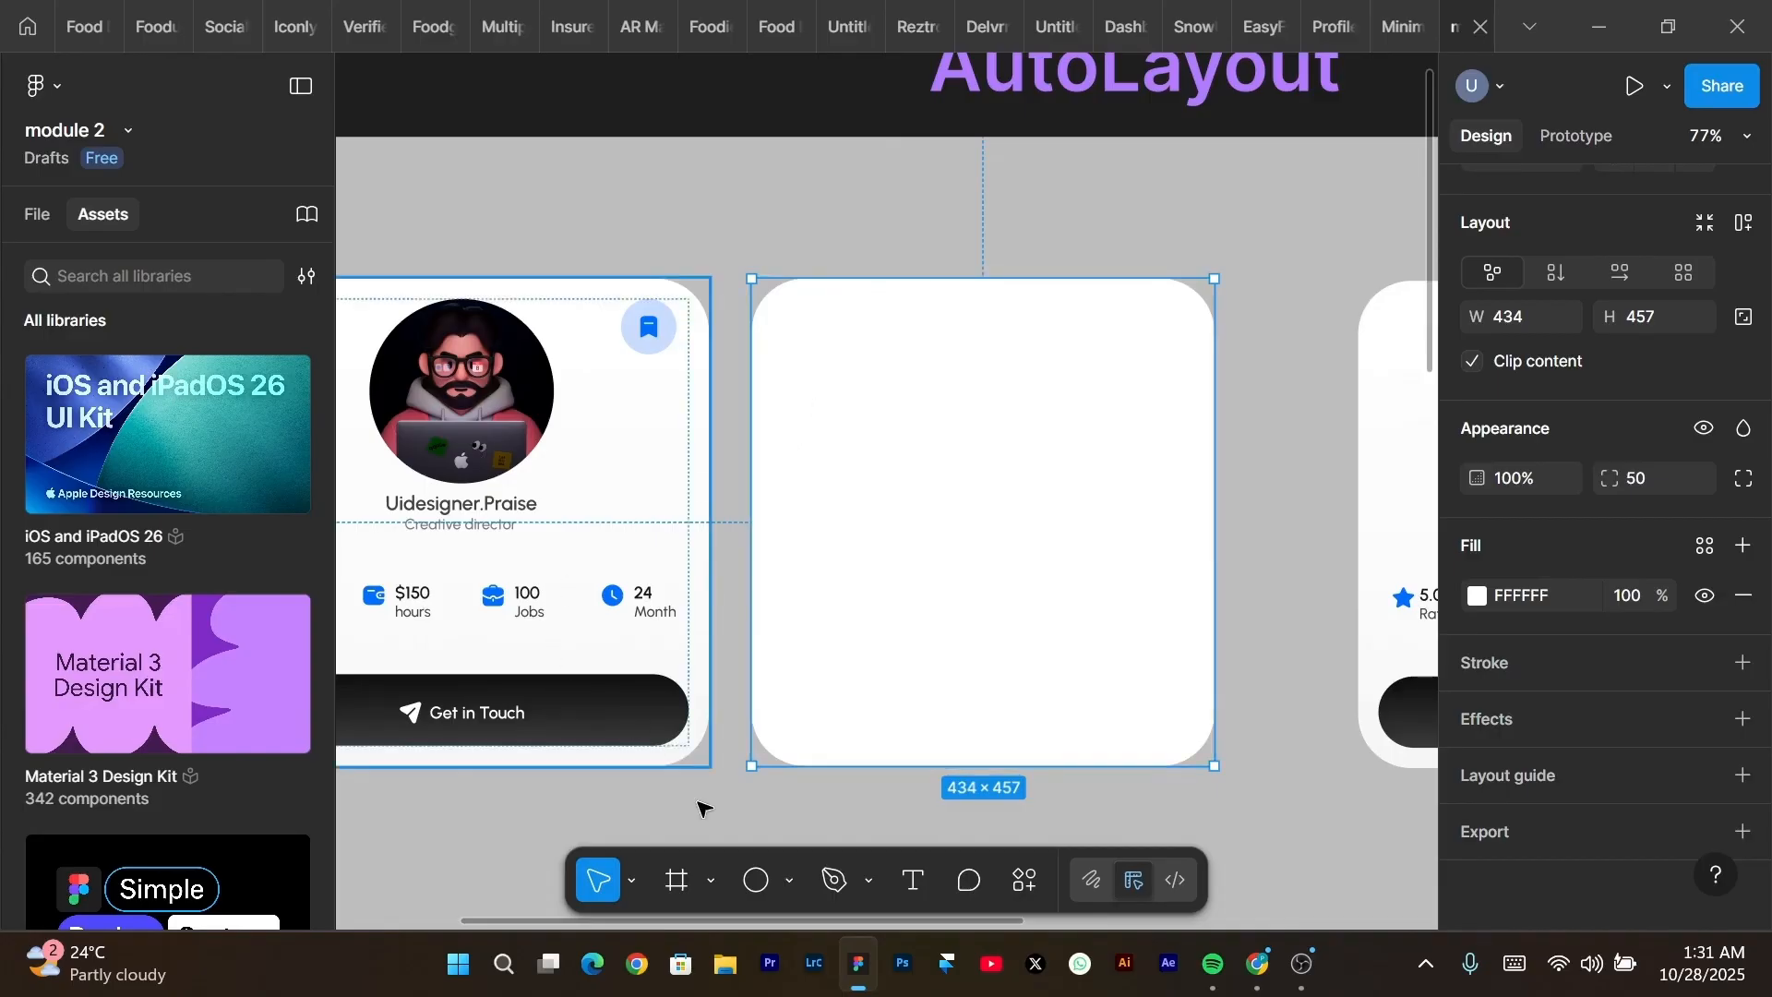
pyautogui.click(789, 880)
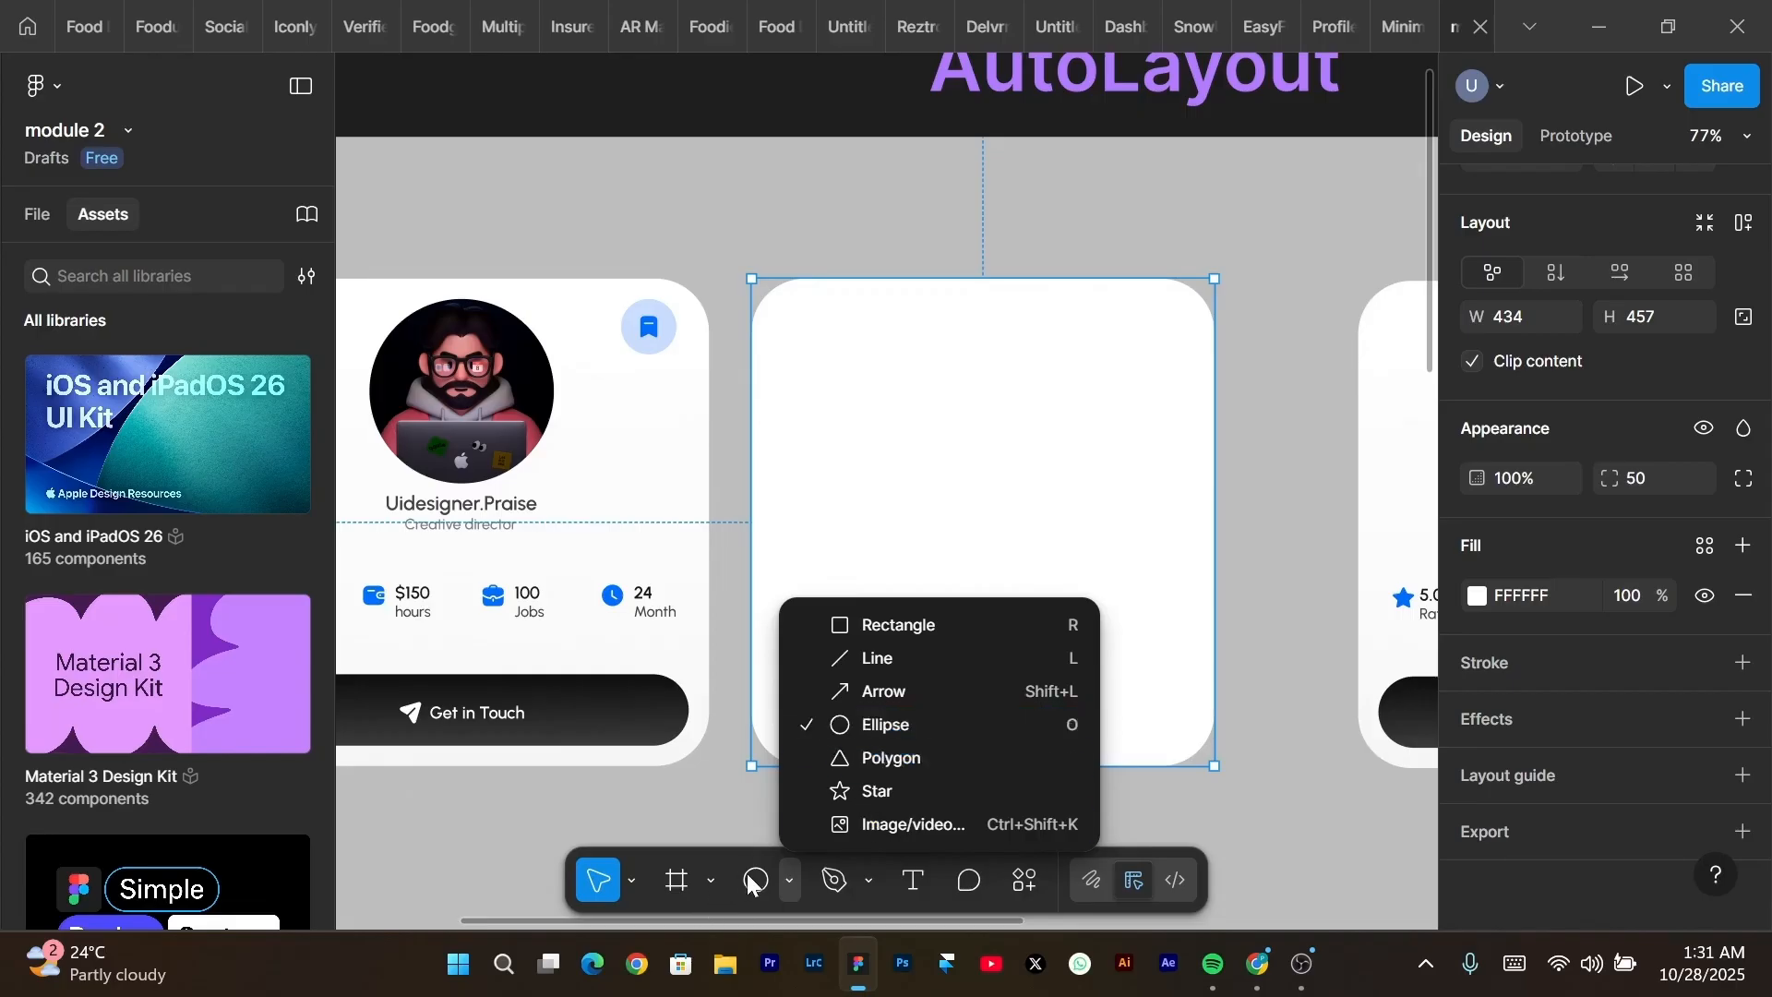
pyautogui.click(956, 387)
pyautogui.press('o')
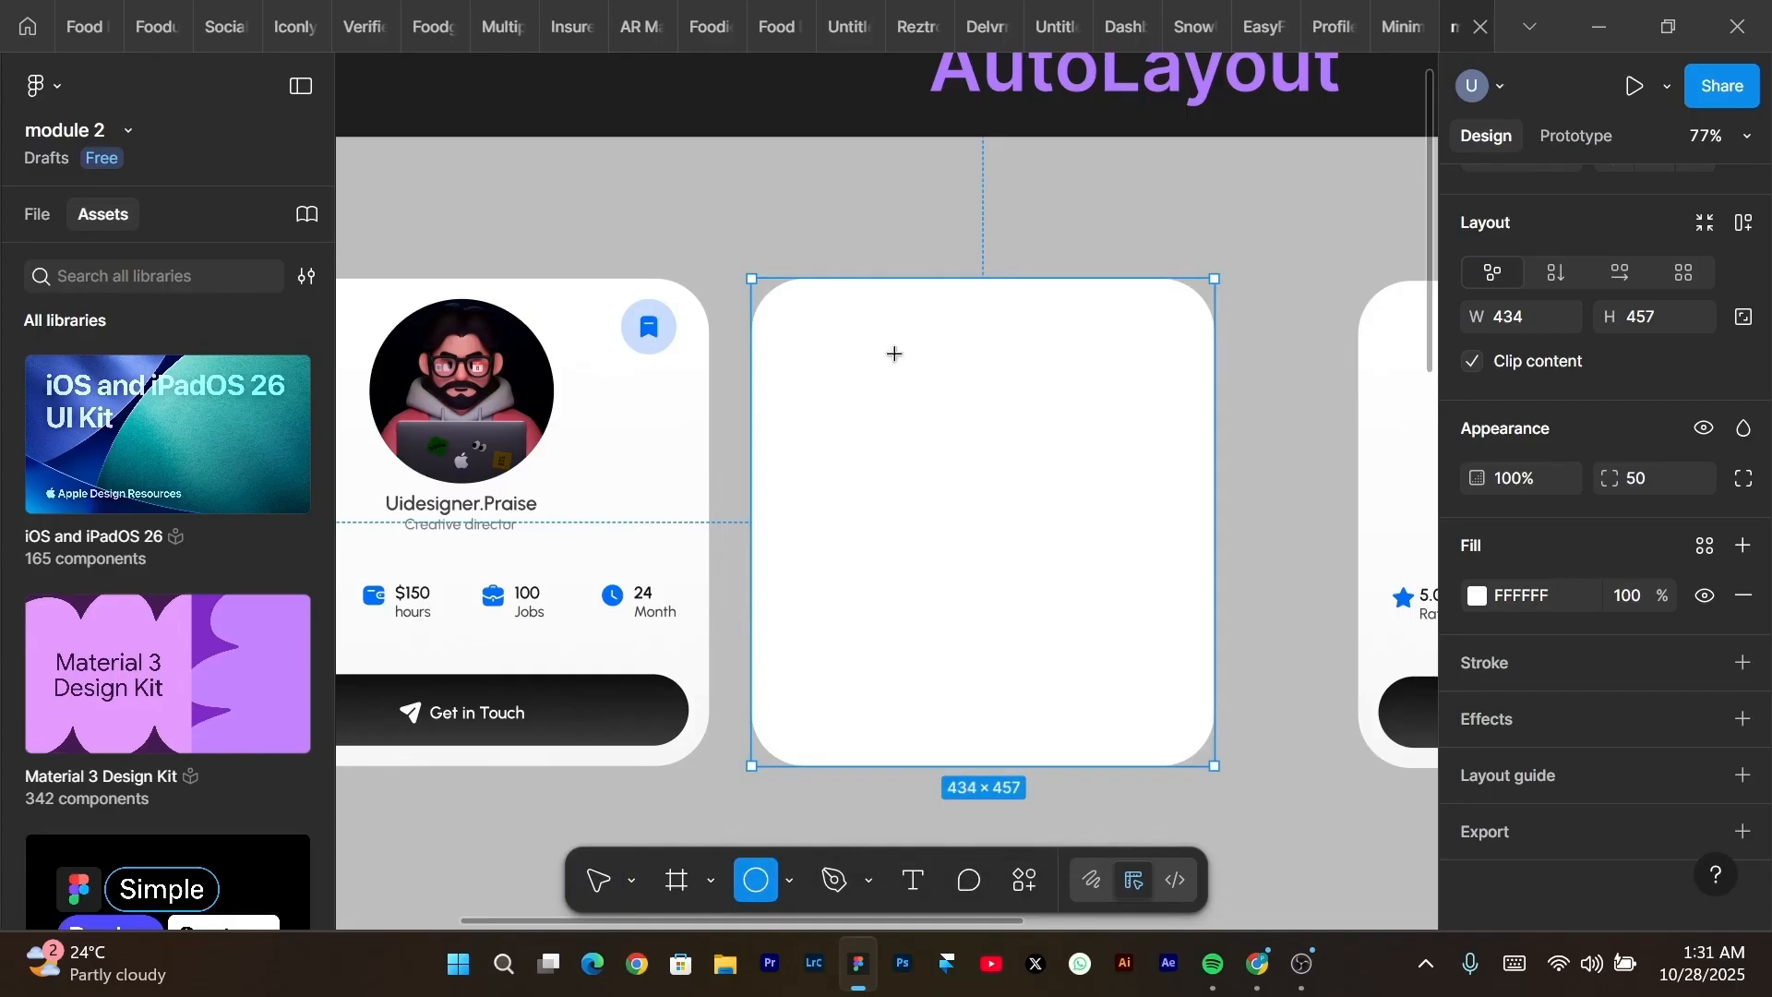
pyautogui.moveTo(894, 353); pyautogui.dragTo(1060, 518)
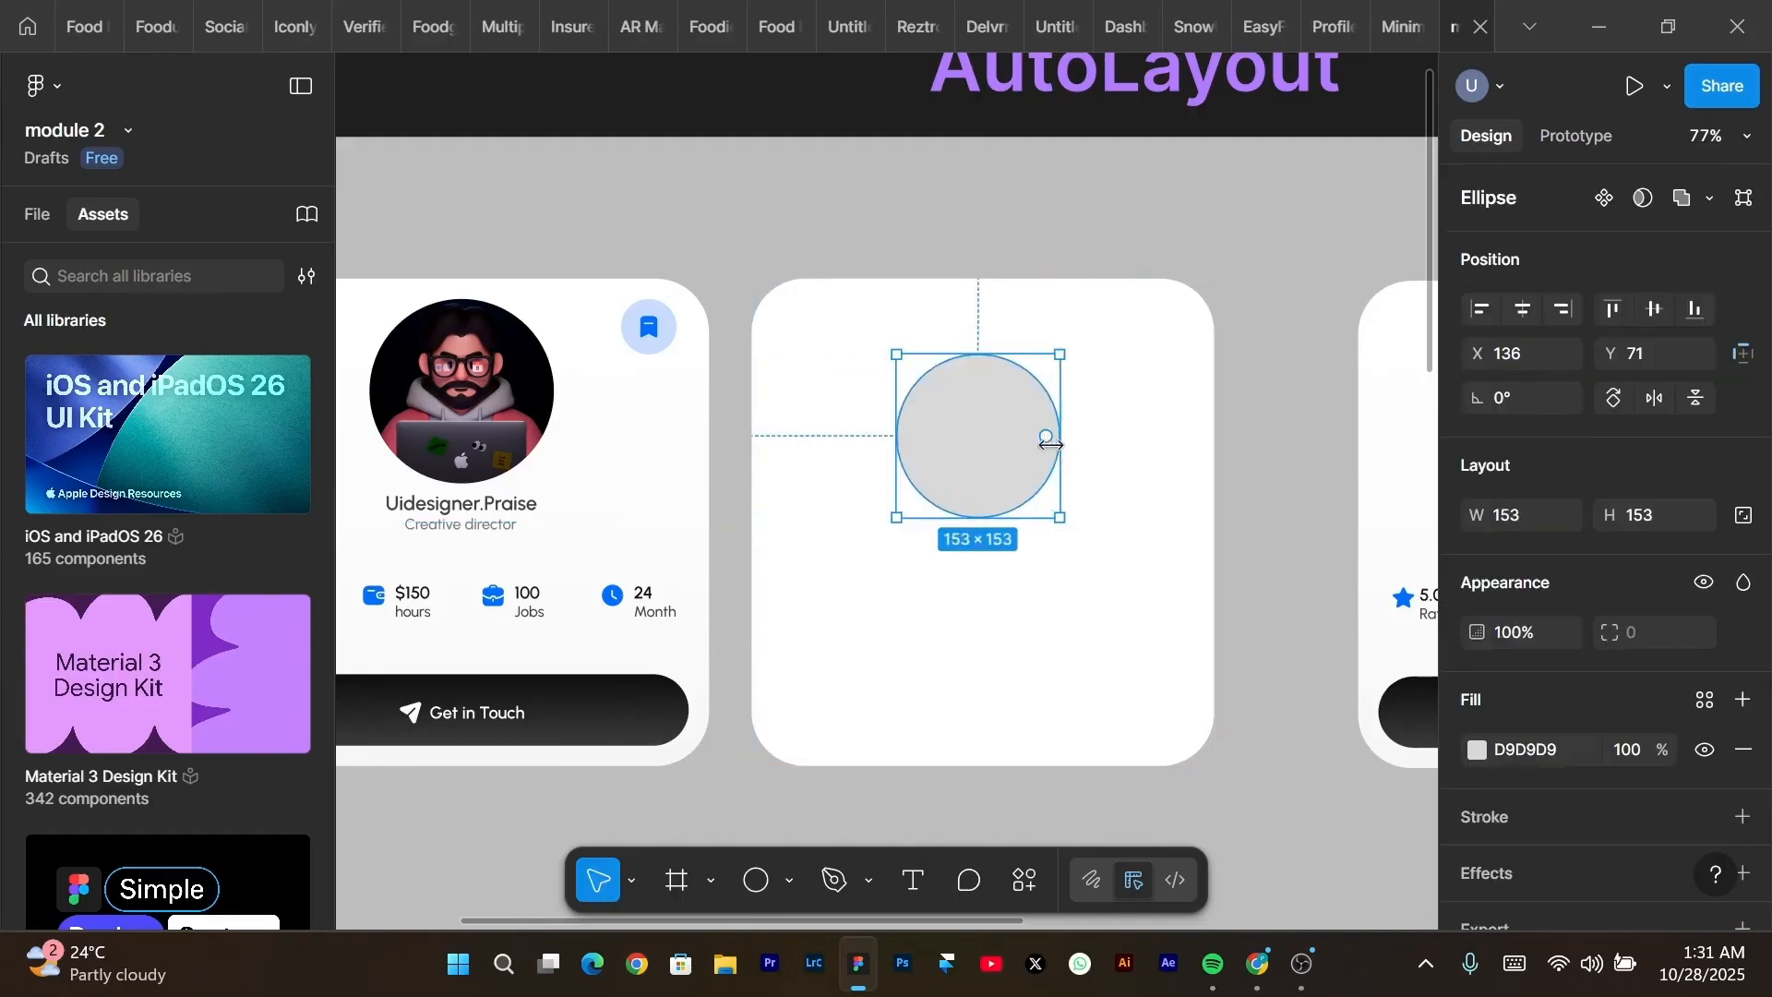
pyautogui.press('Delete')
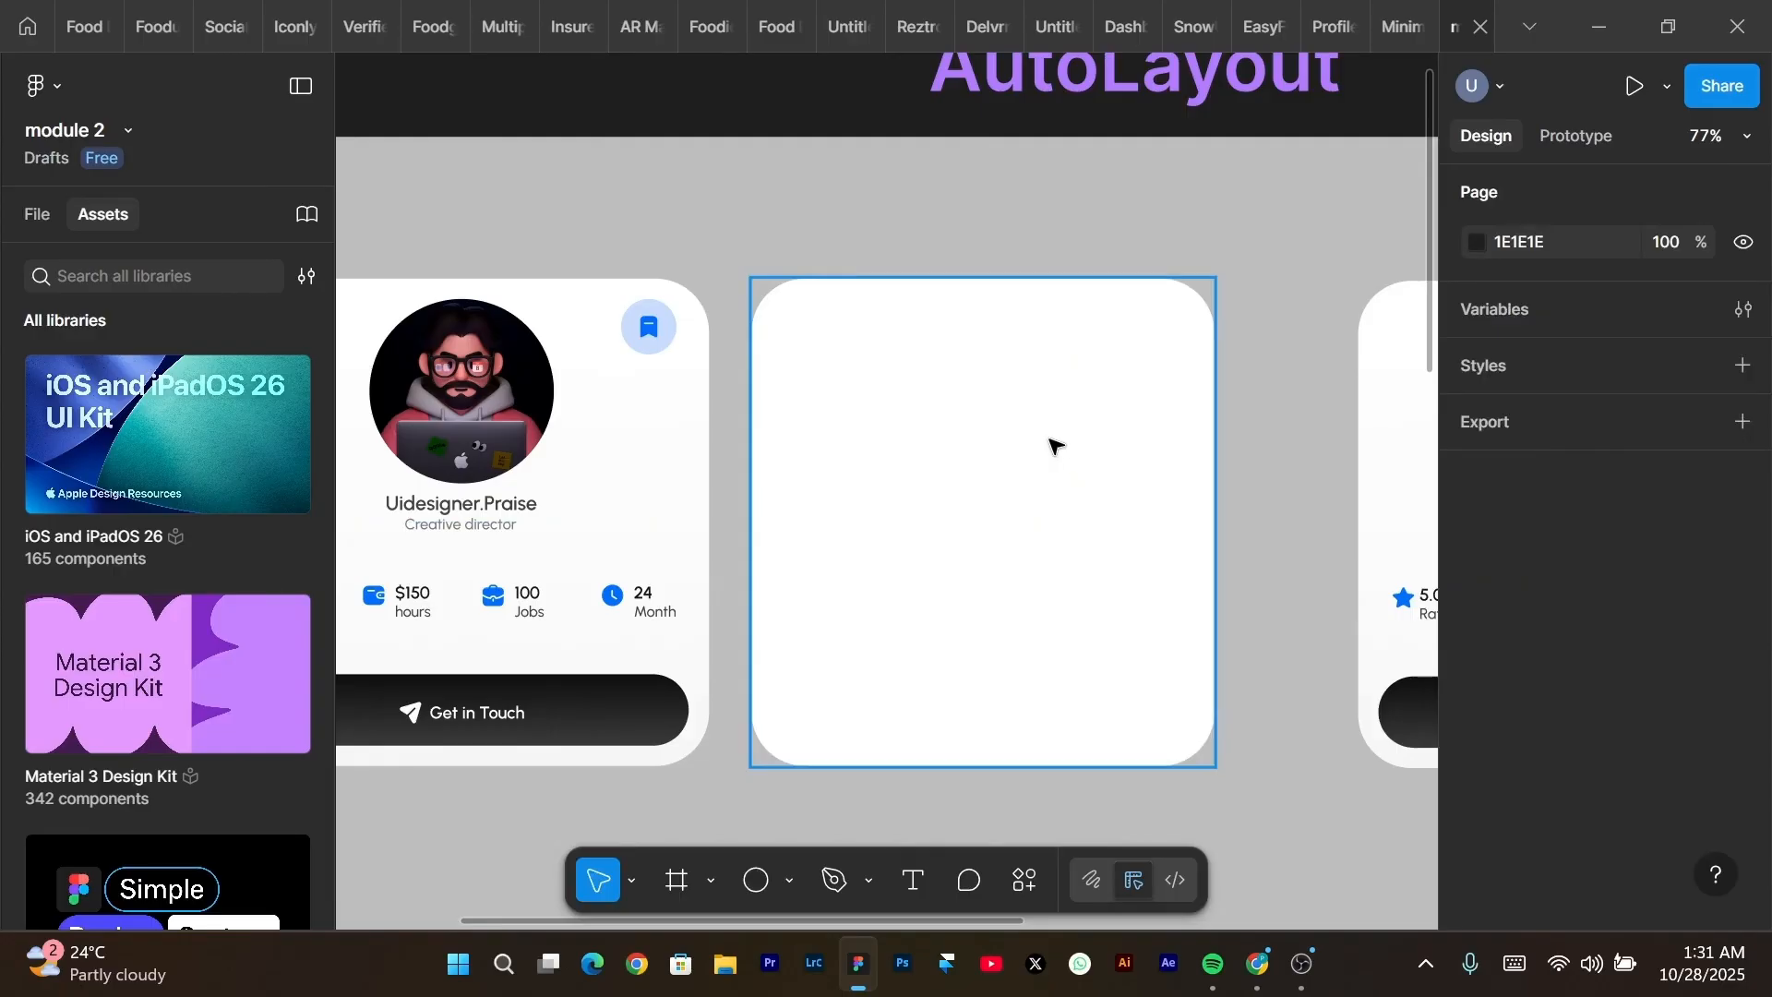
pyautogui.press('o')
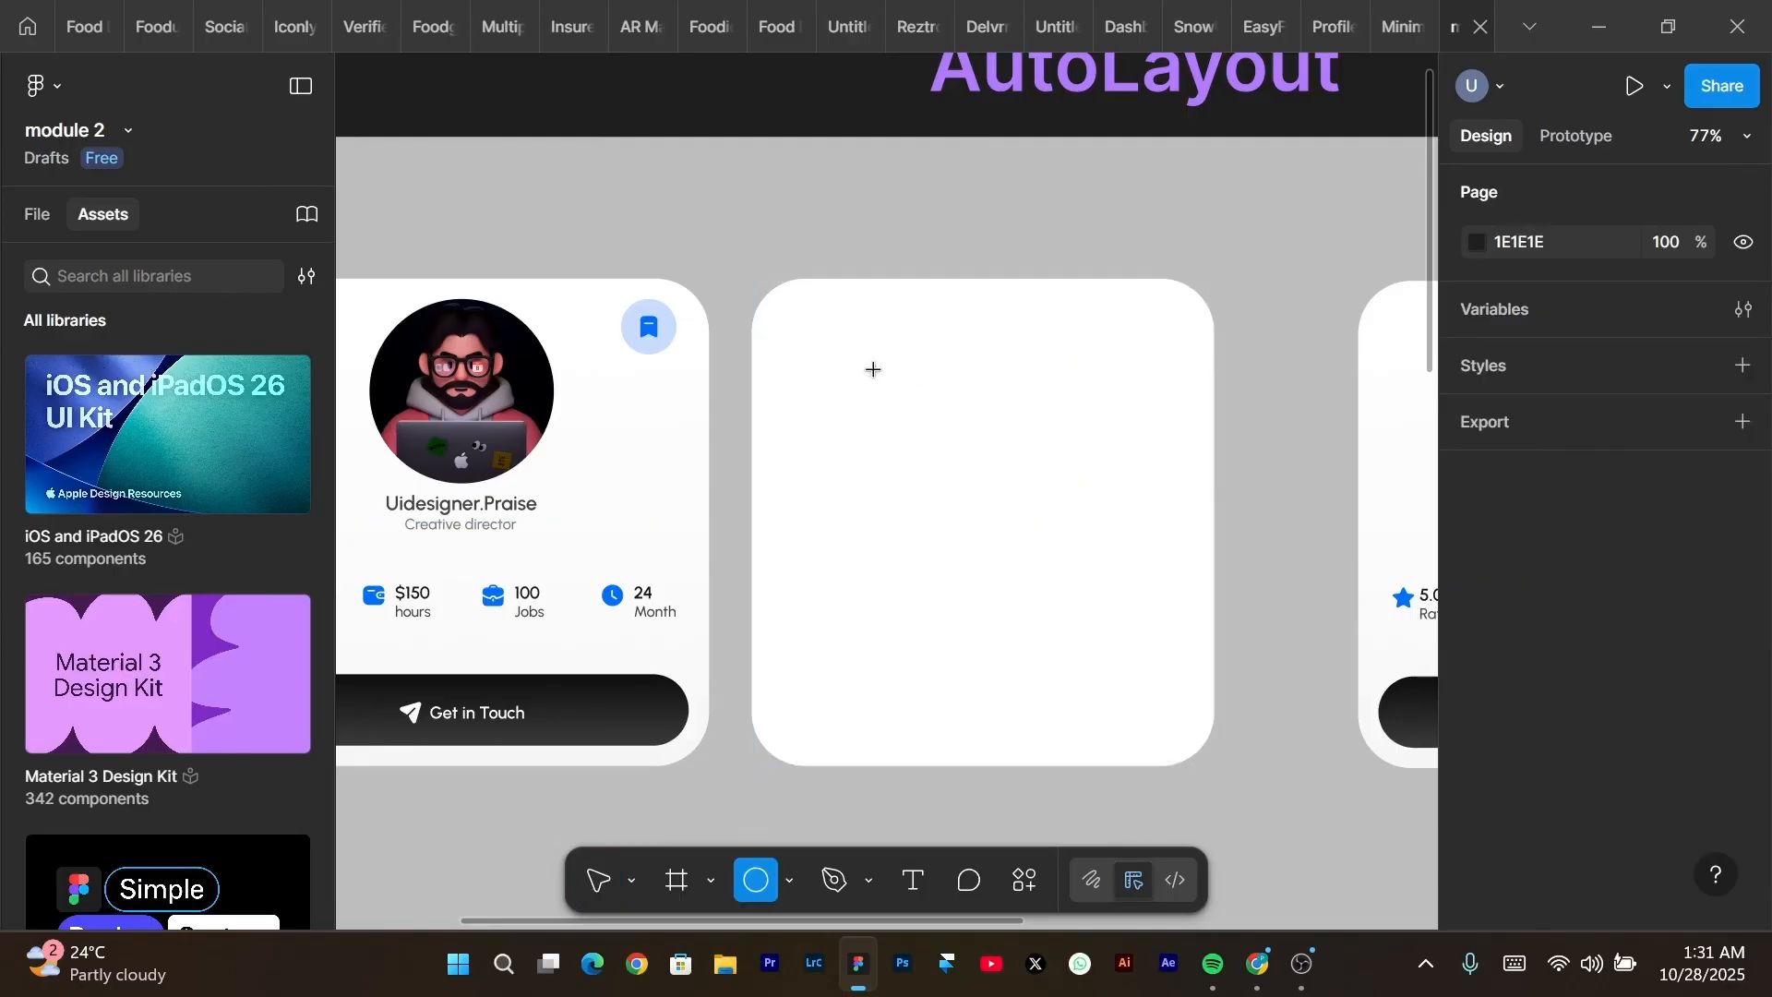
pyautogui.moveTo(843, 338); pyautogui.dragTo(1008, 469)
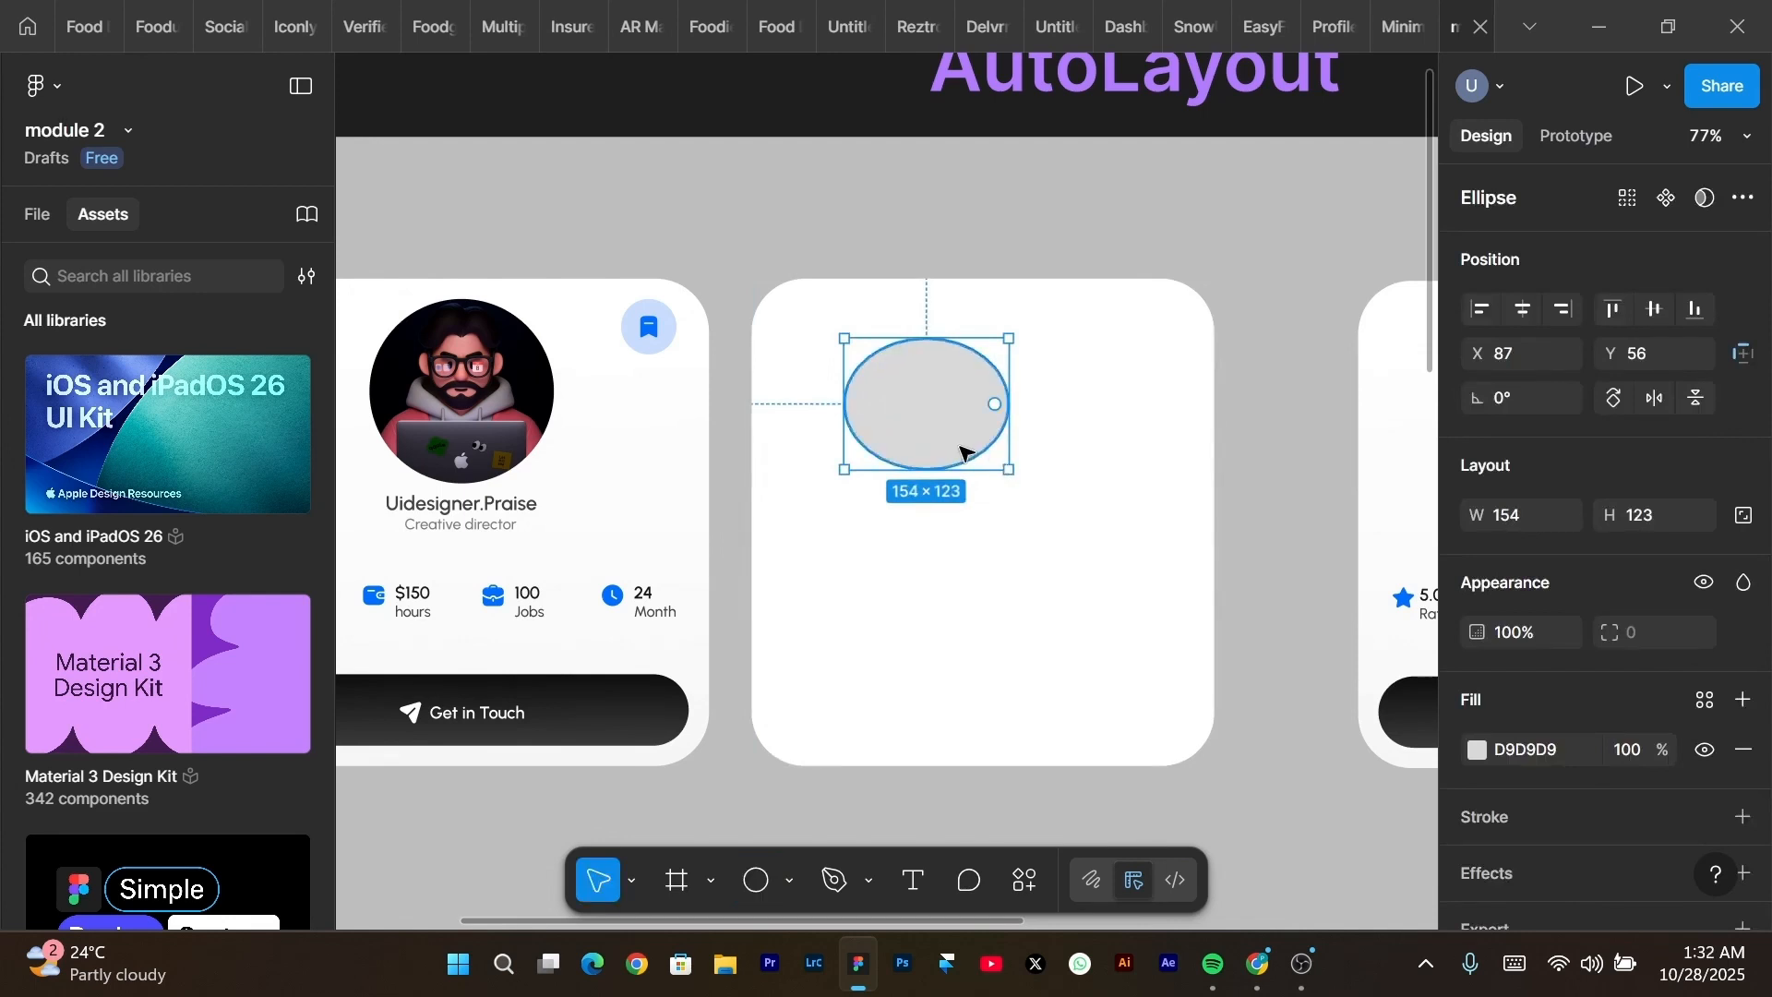
pyautogui.moveTo(998, 471)
pyautogui.mouseDown()
pyautogui.moveTo(1005, 430)
pyautogui.moveTo(1005, 483)
pyautogui.mouseUp()
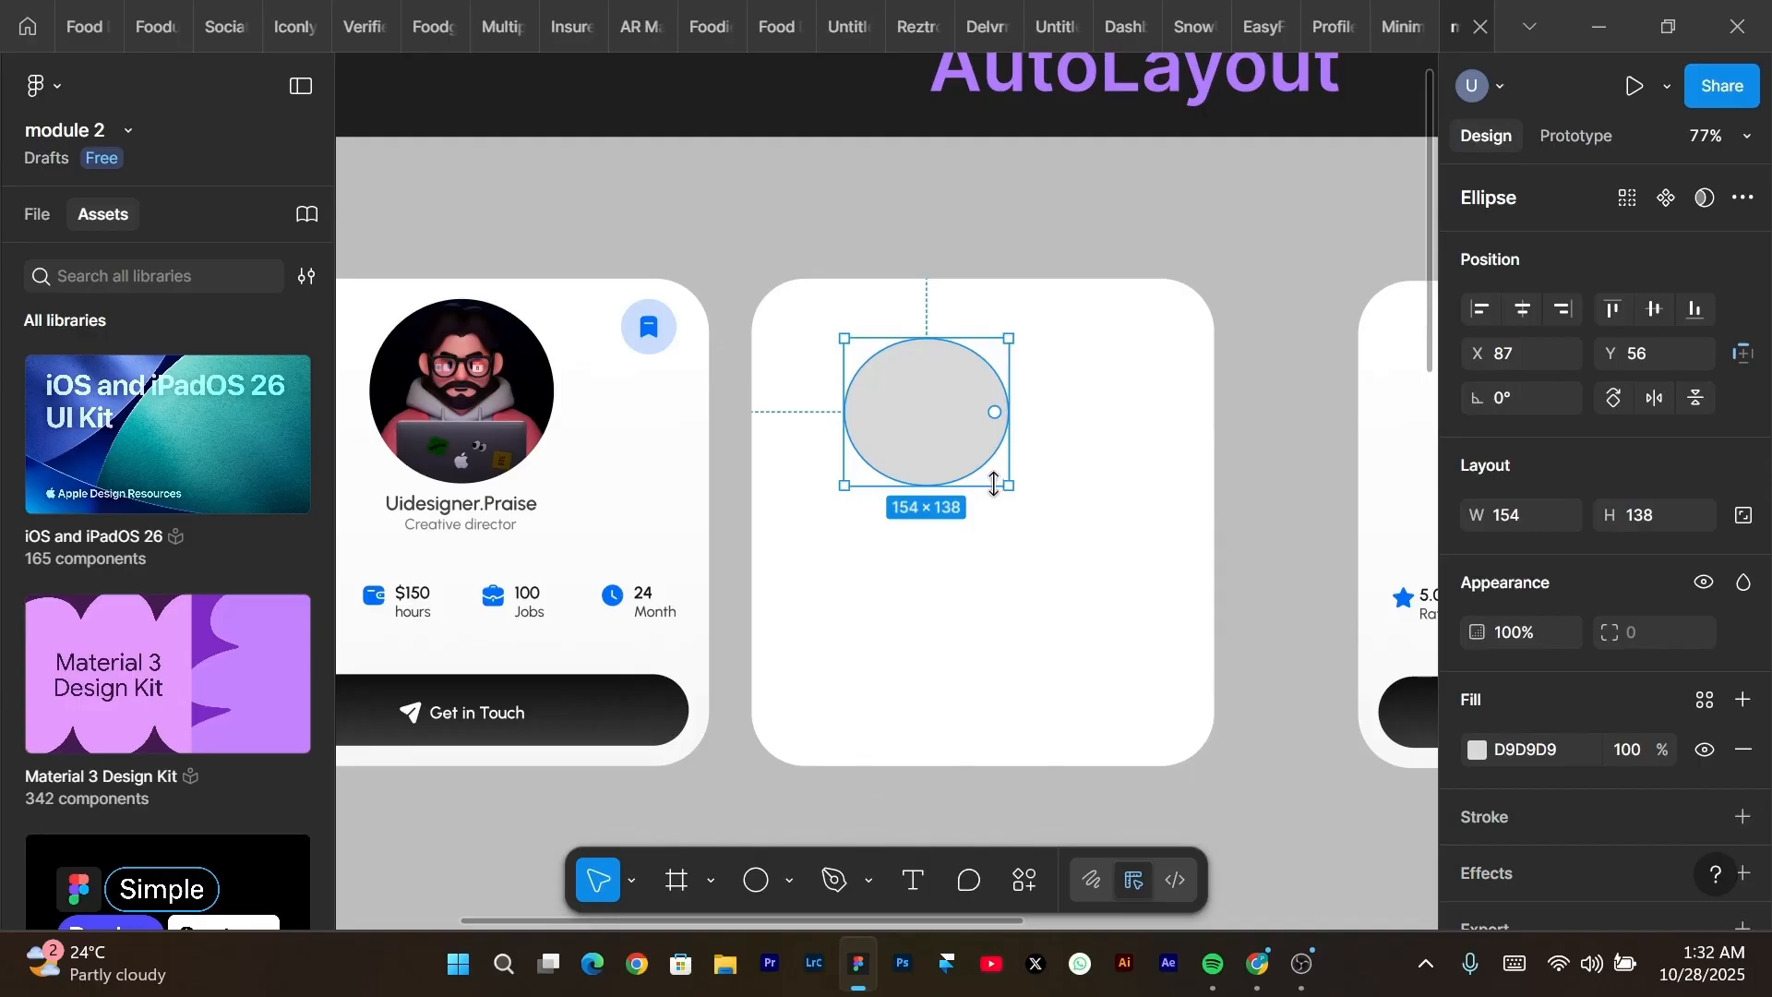
pyautogui.press('Delete')
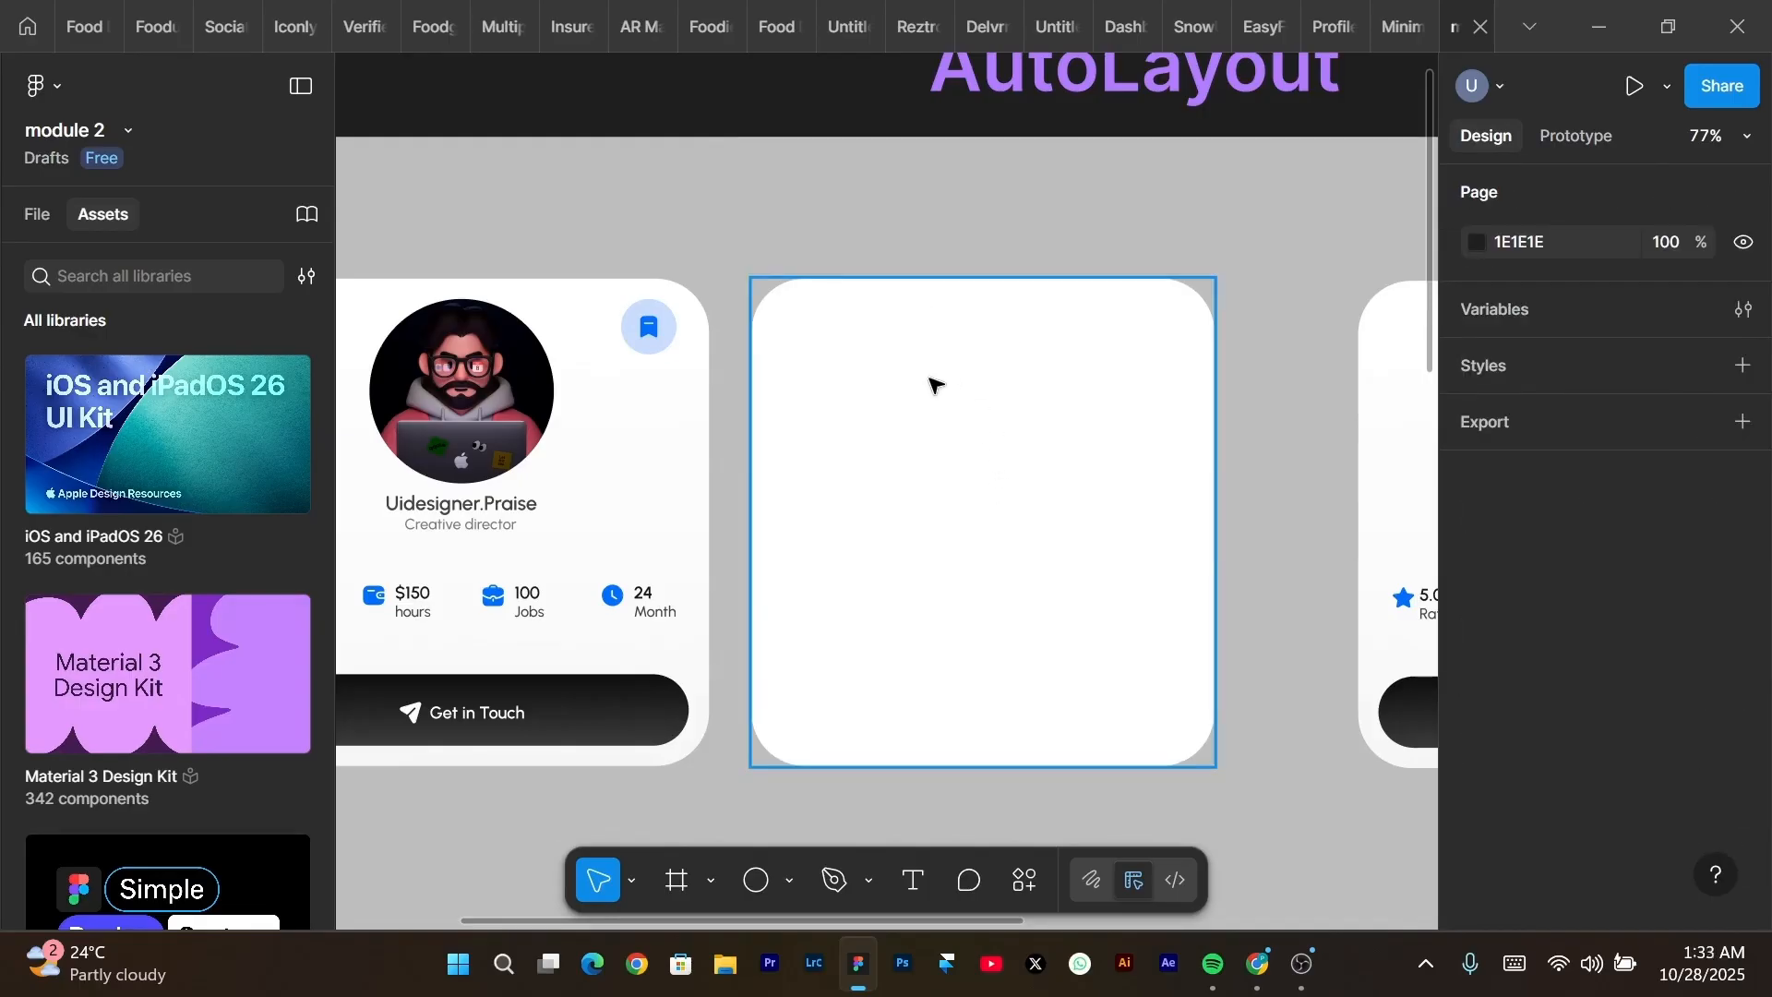
# Draw a circle of about 146 × 146 px centred near the top of the white card and fill it with the ChatGPT avatar image.
pyautogui.press('o')
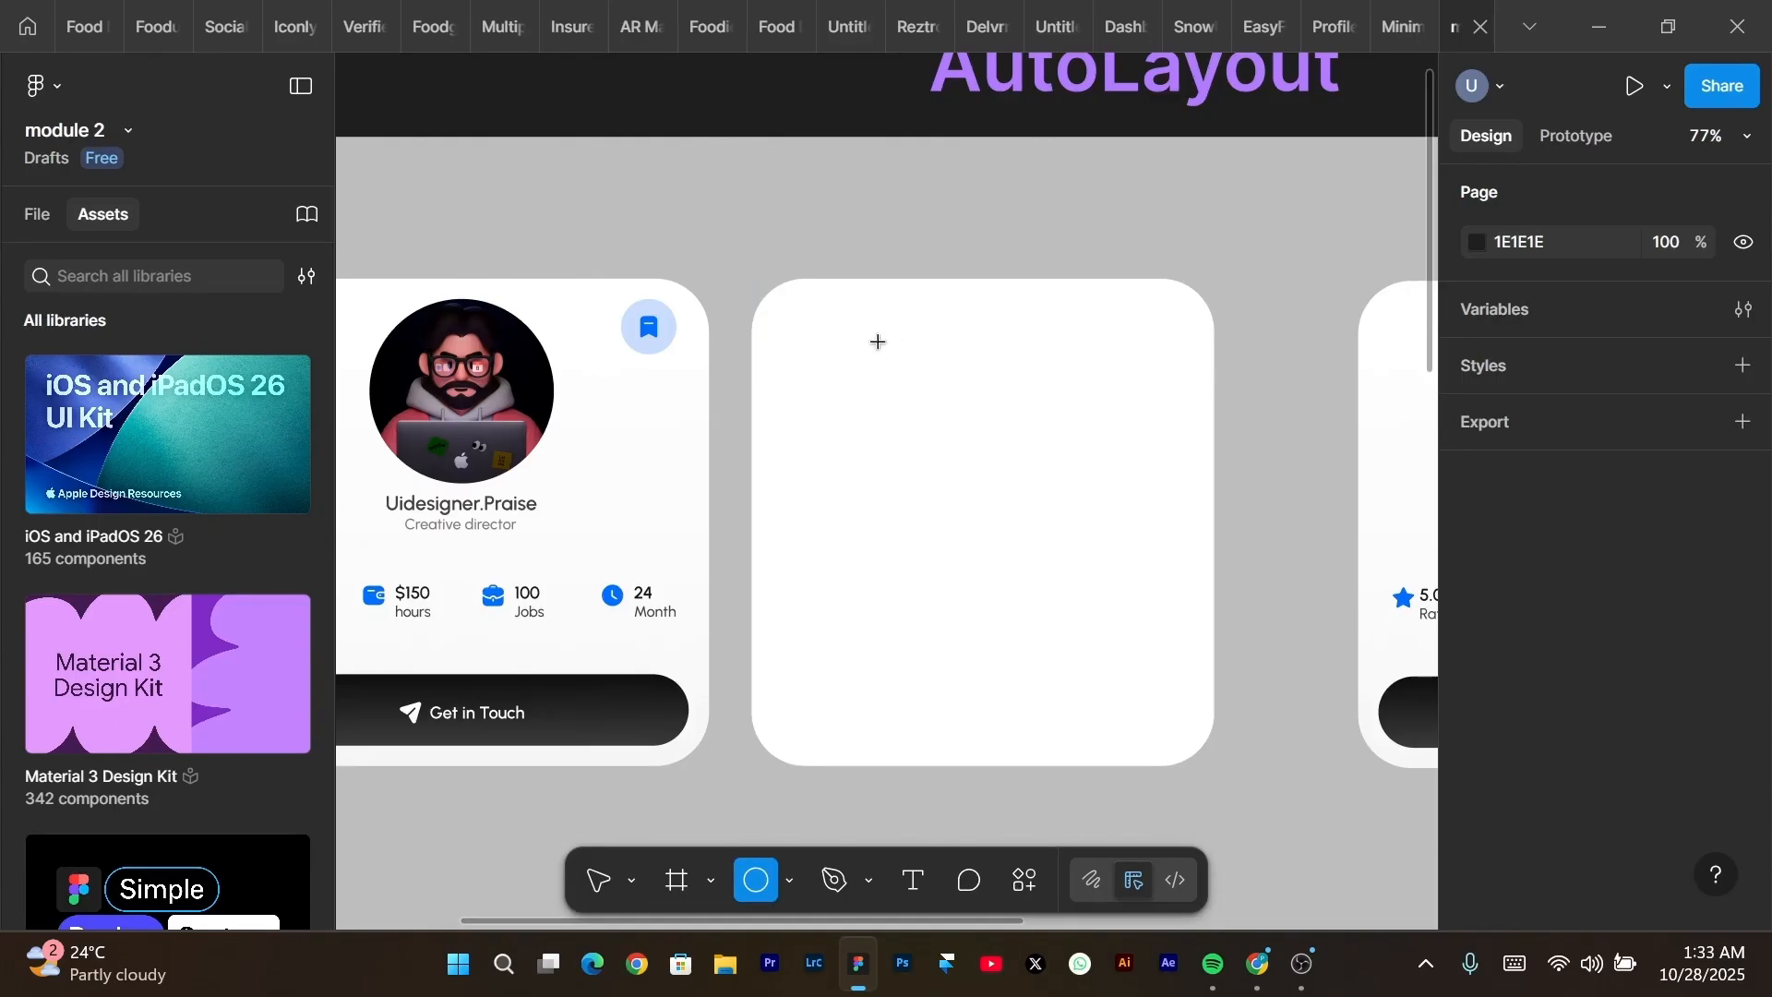
pyautogui.moveTo(878, 341)
pyautogui.mouseDown()
pyautogui.moveTo(1061, 522)
pyautogui.moveTo(959, 448)
pyautogui.moveTo(980, 441)
pyautogui.moveTo(1092, 526)
pyautogui.moveTo(950, 452)
pyautogui.moveTo(1049, 528)
pyautogui.moveTo(988, 412)
pyautogui.moveTo(1020, 398)
pyautogui.moveTo(1035, 421)
pyautogui.moveTo(963, 404)
pyautogui.mouseUp()
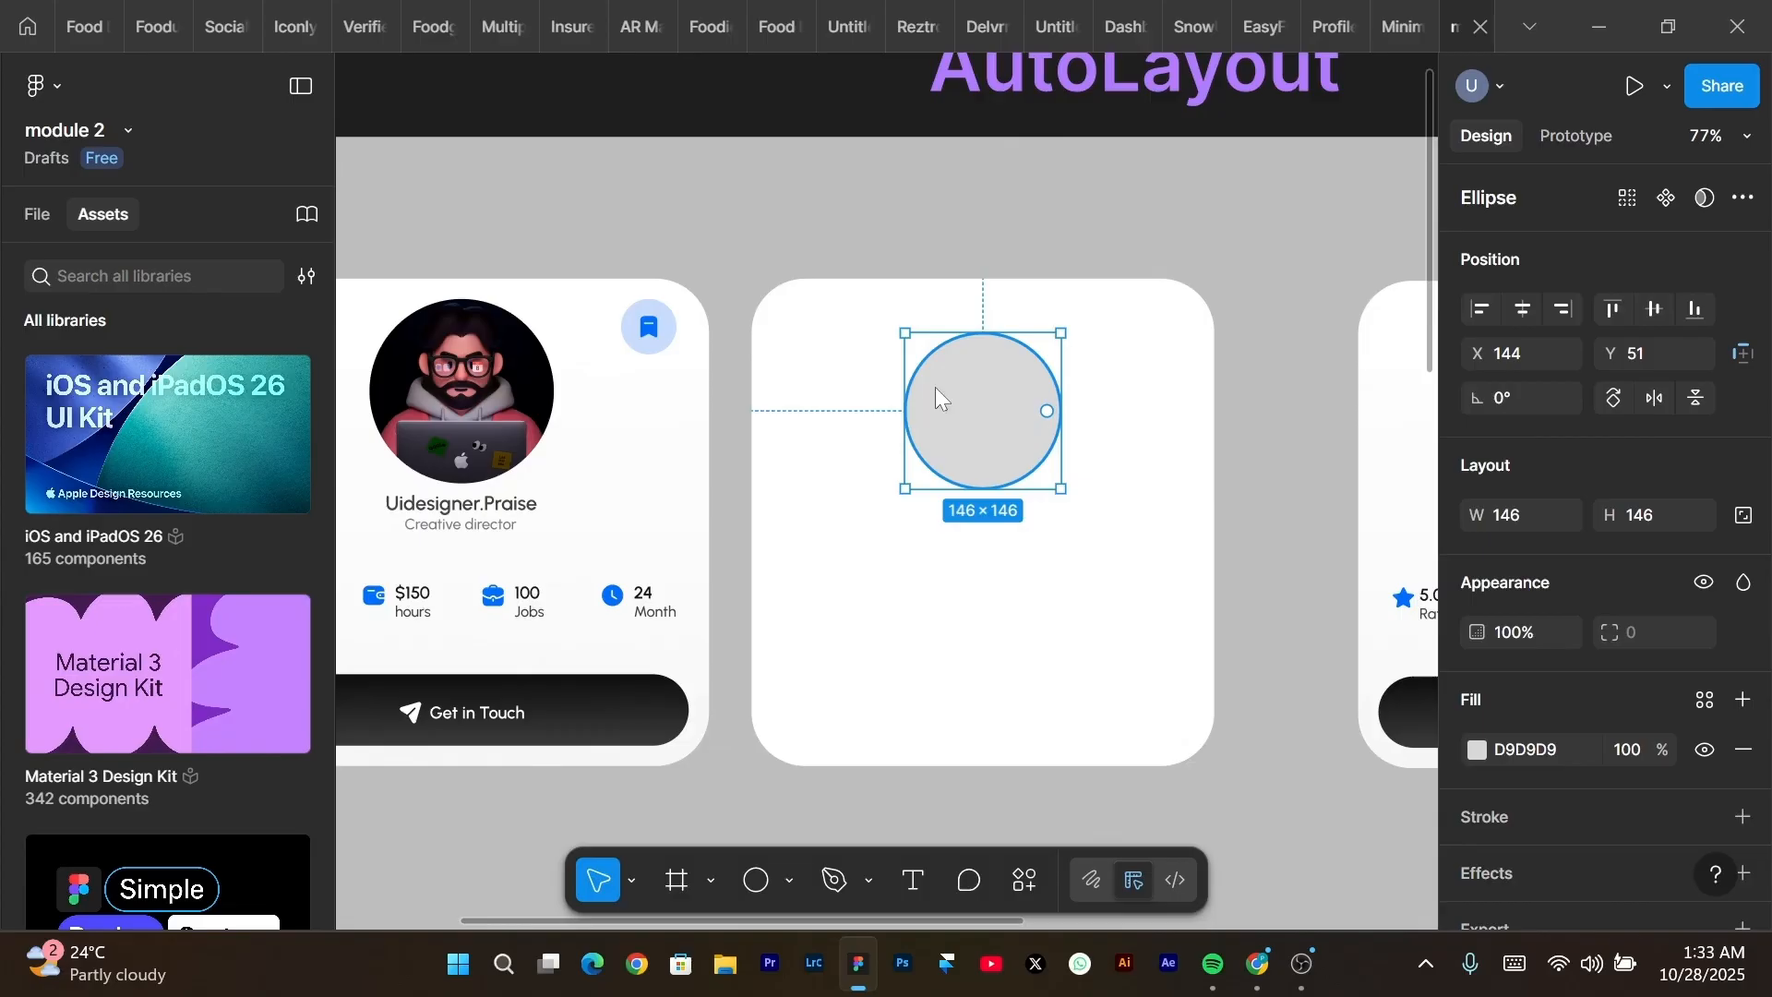
pyautogui.hotkey('ctrl', 'shift', 'k')
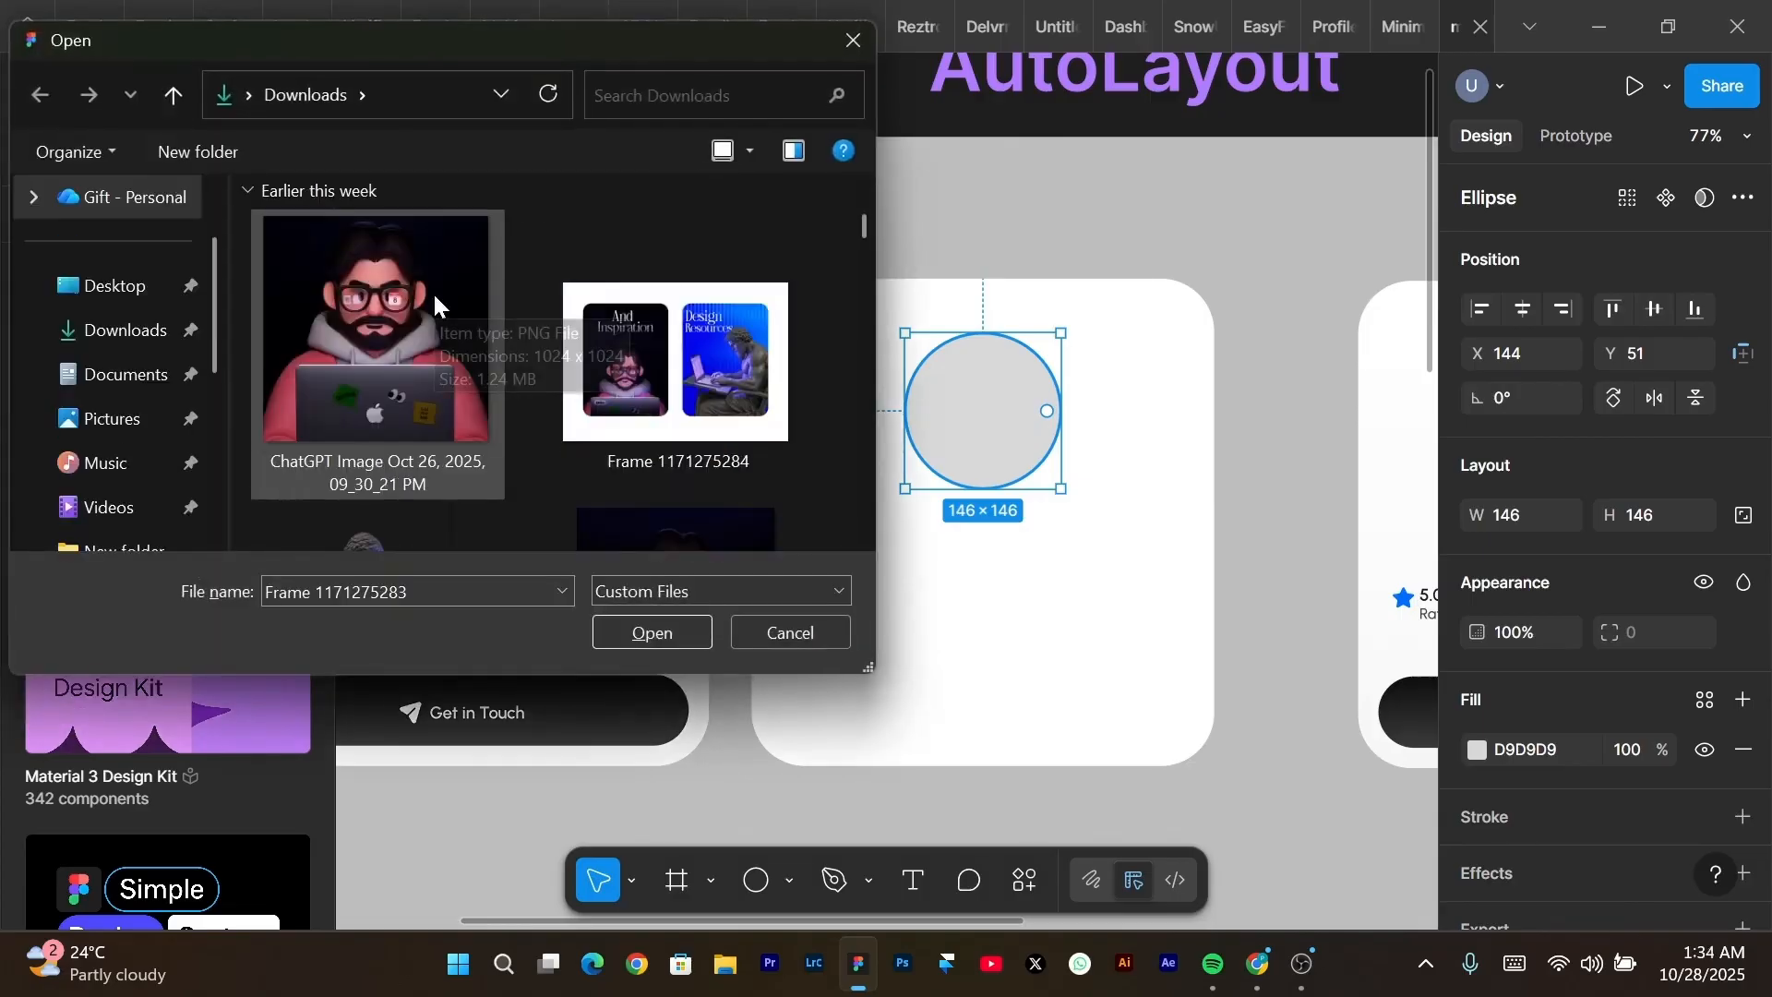
pyautogui.click(434, 292)
pyautogui.click(635, 631)
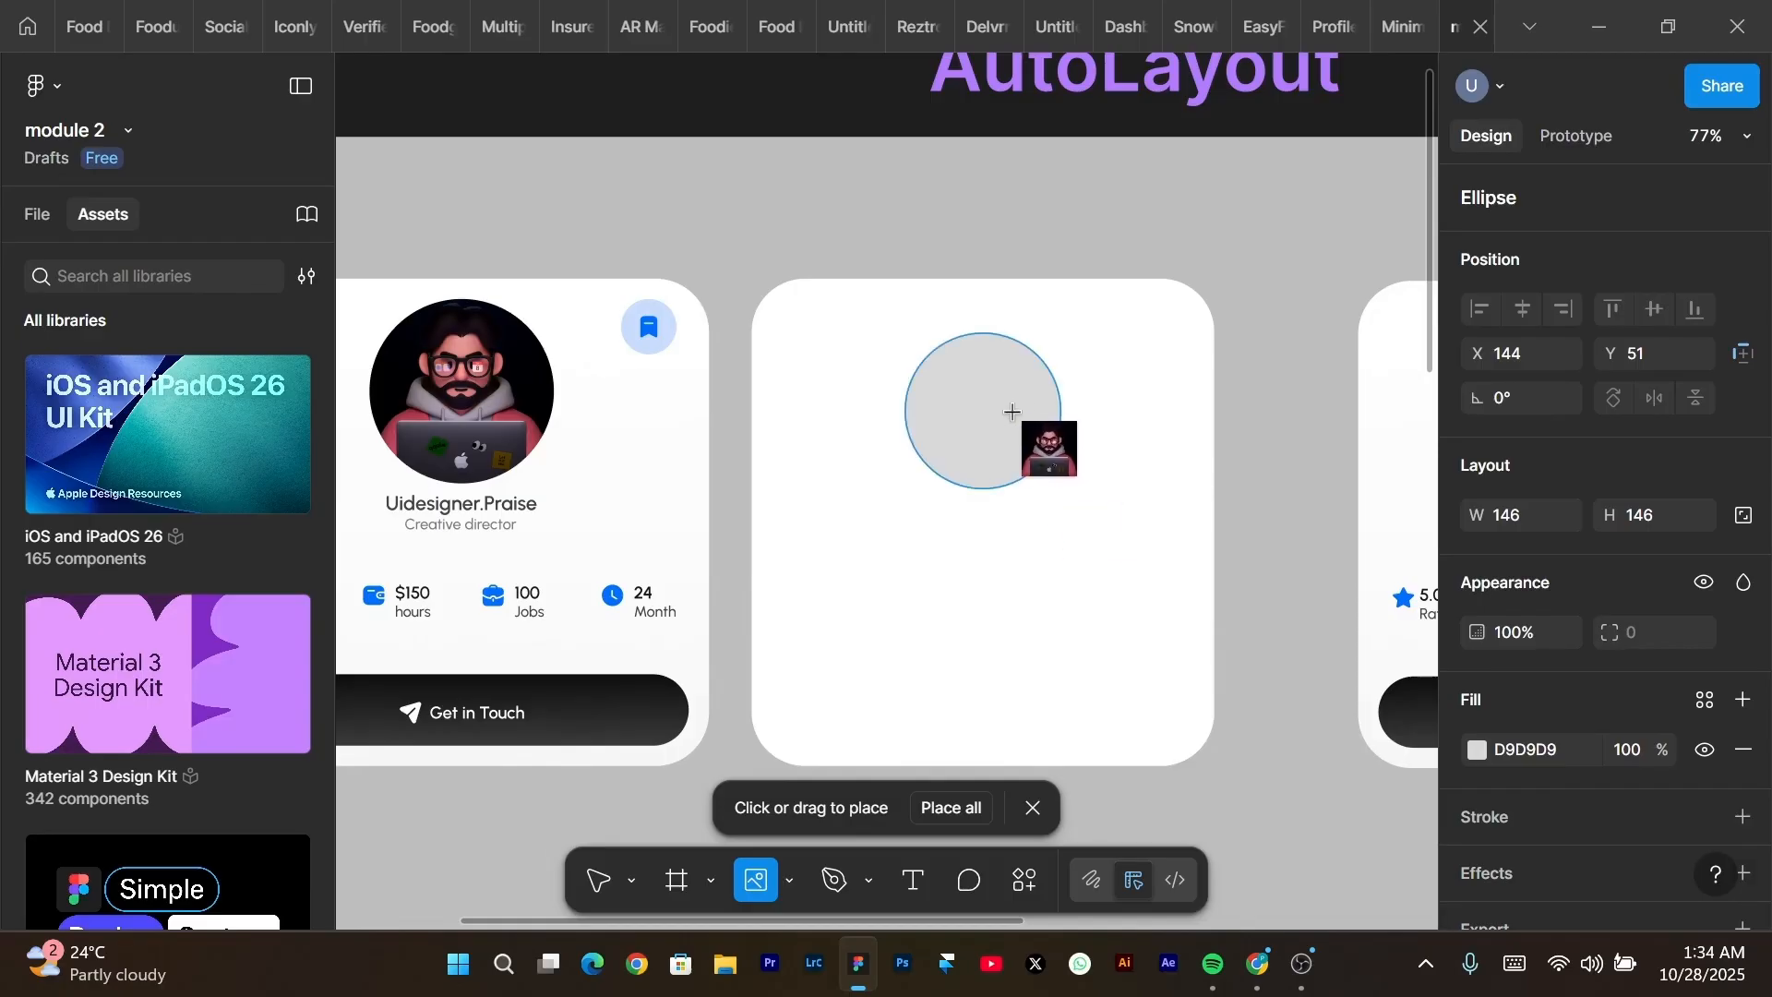
pyautogui.click(1012, 406)
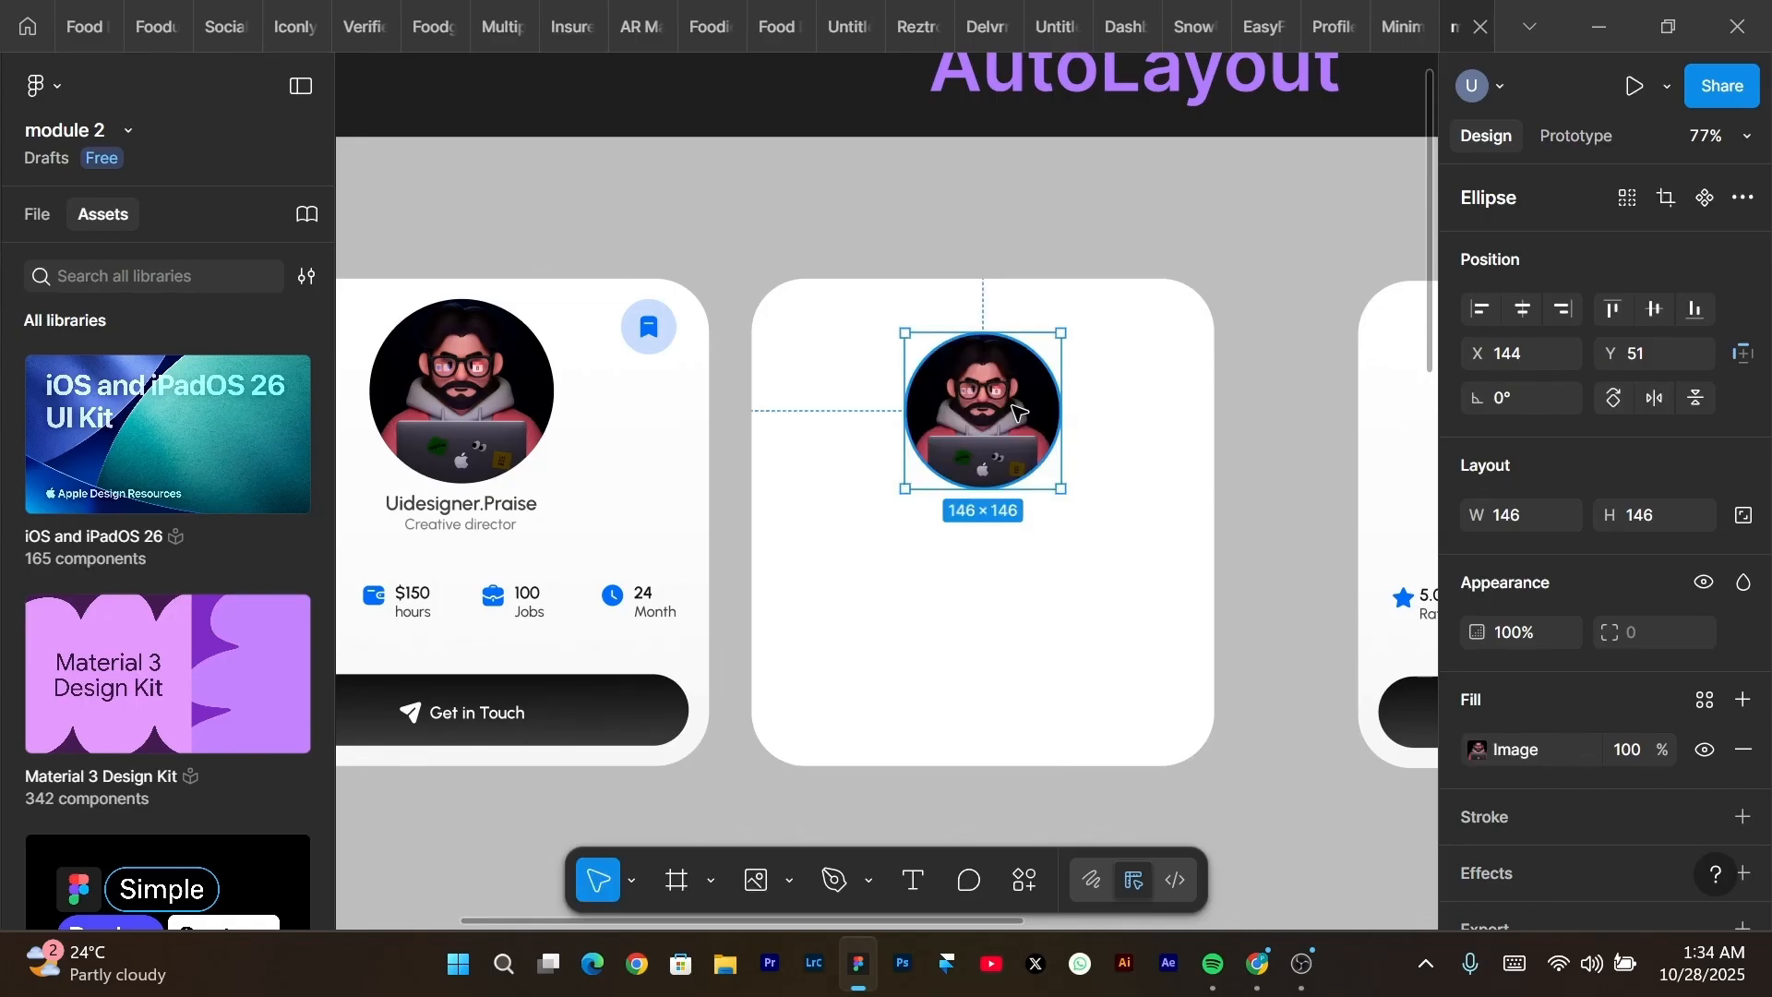
# Add a text layer with the profile's display name below the avatar on the new card.
pyautogui.click(877, 522)
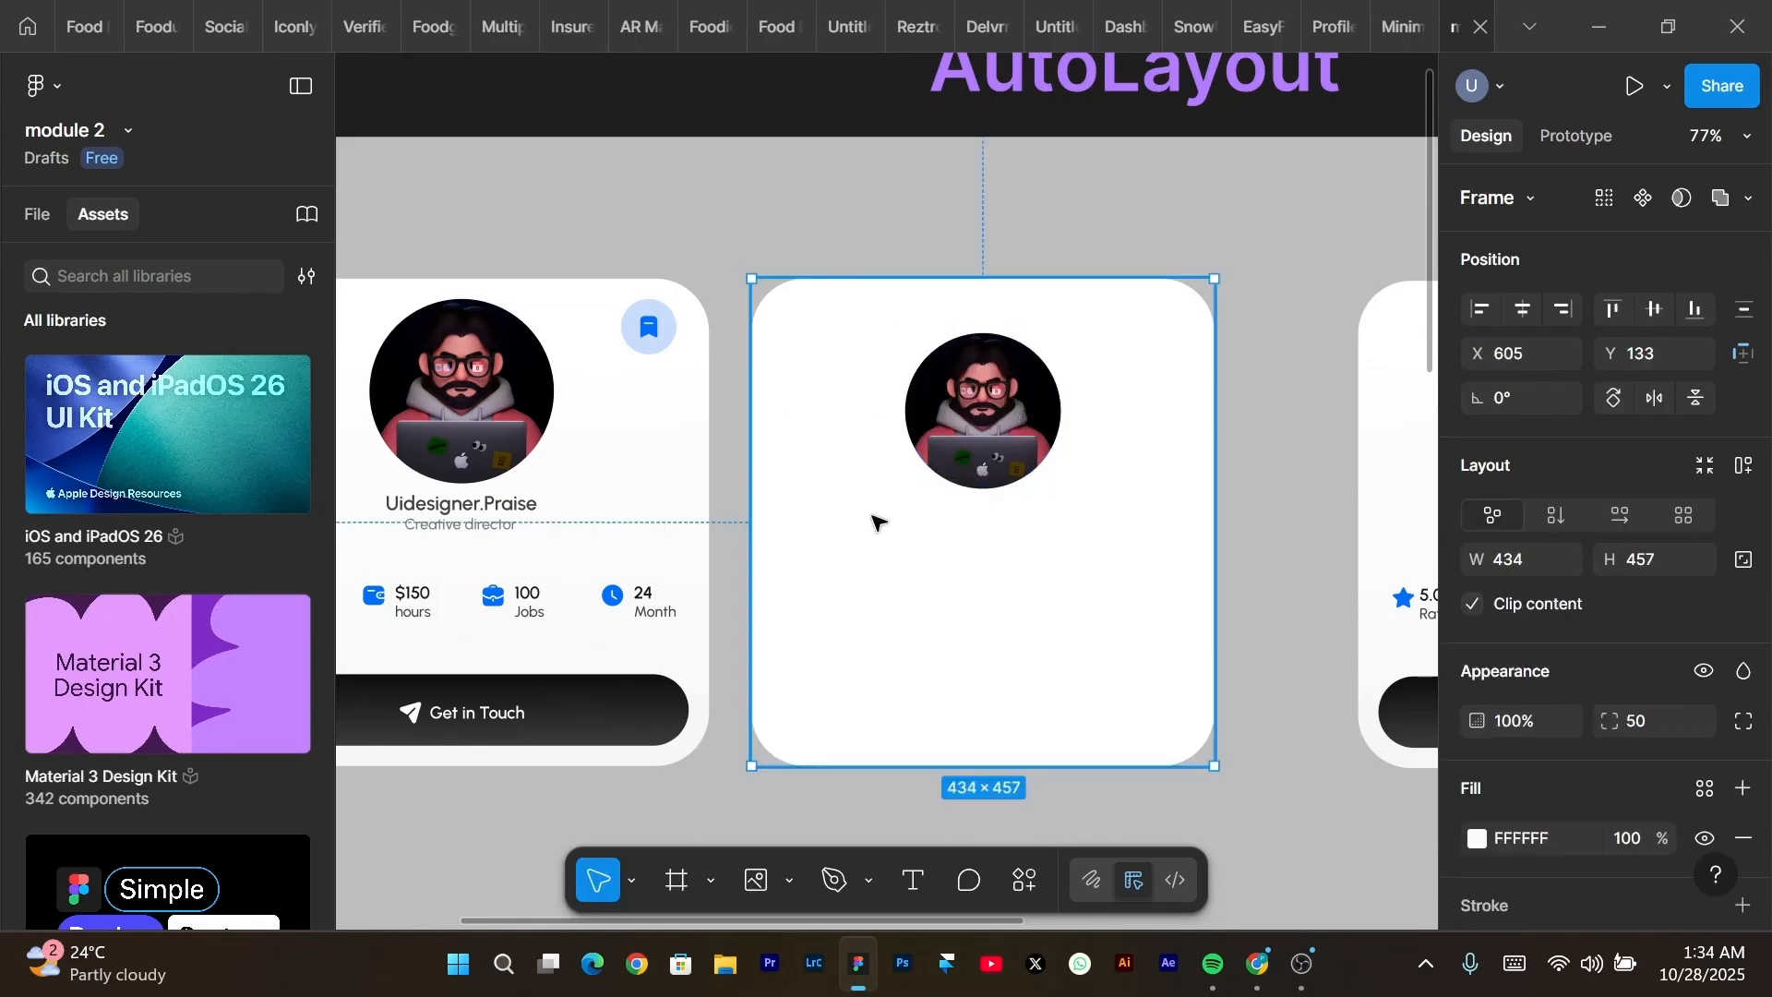
pyautogui.hscroll(-2, 877, 522)
pyautogui.press('t')
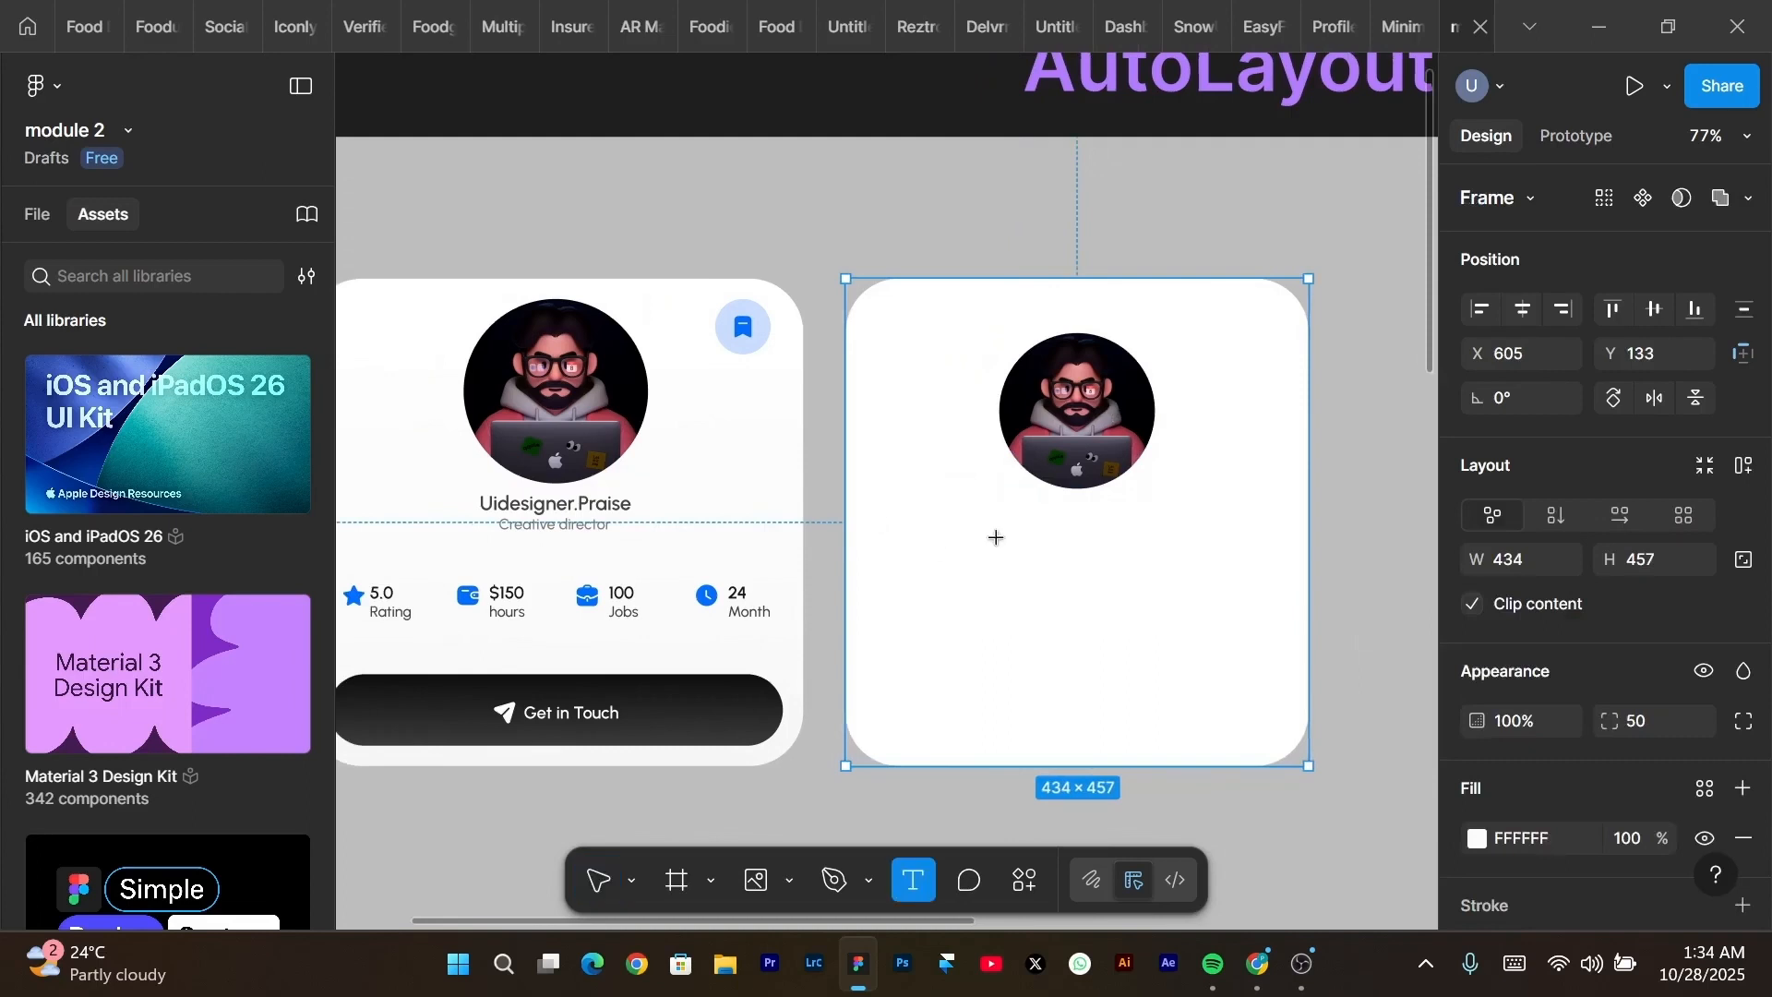
pyautogui.click(997, 540)
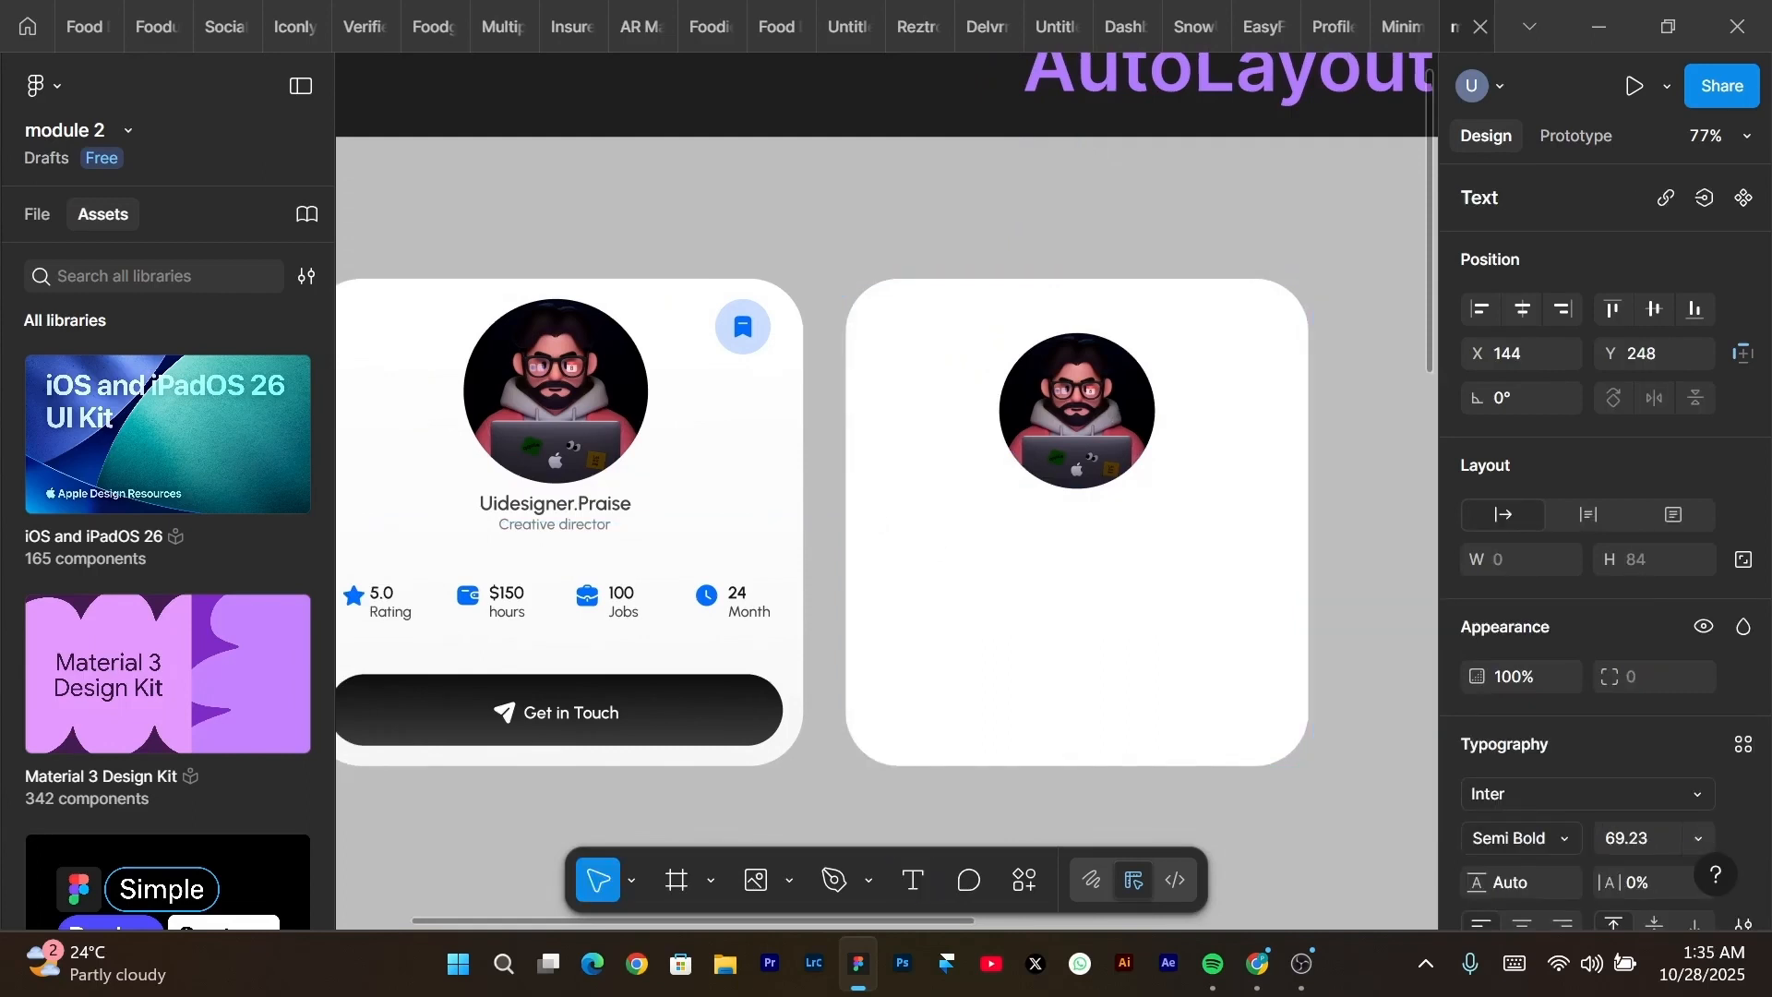
pyautogui.write('Uidesign')
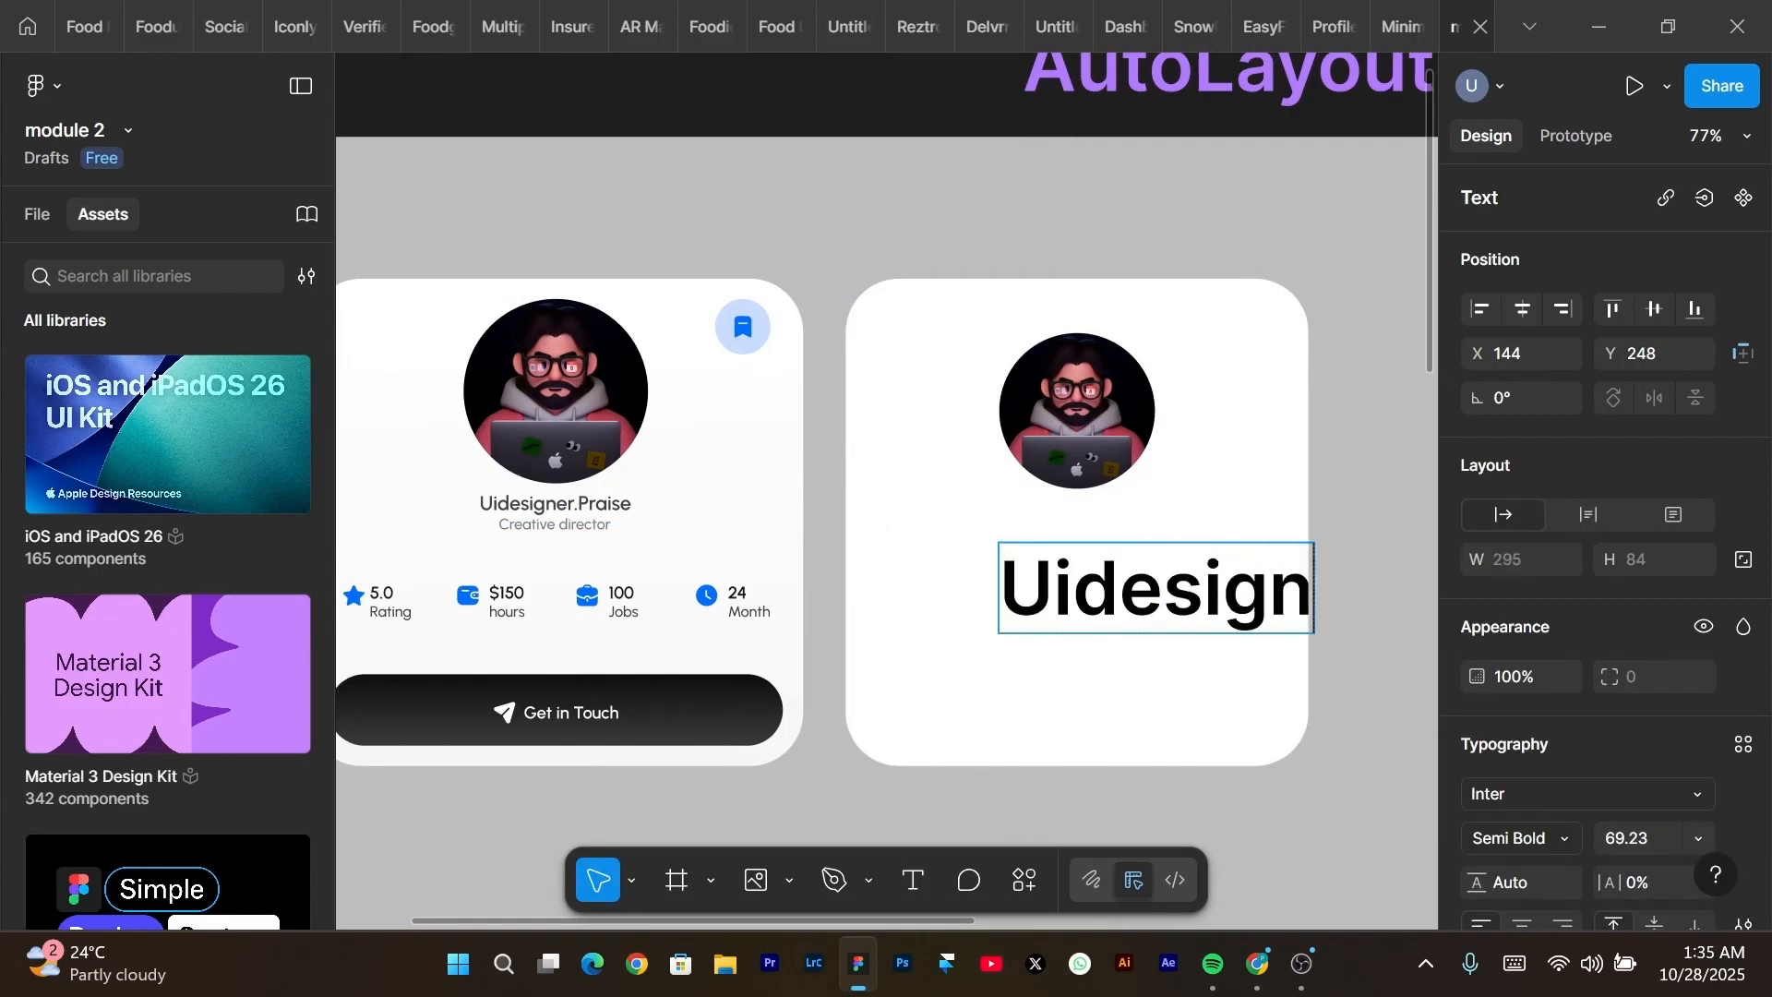
pyautogui.press('Escape')
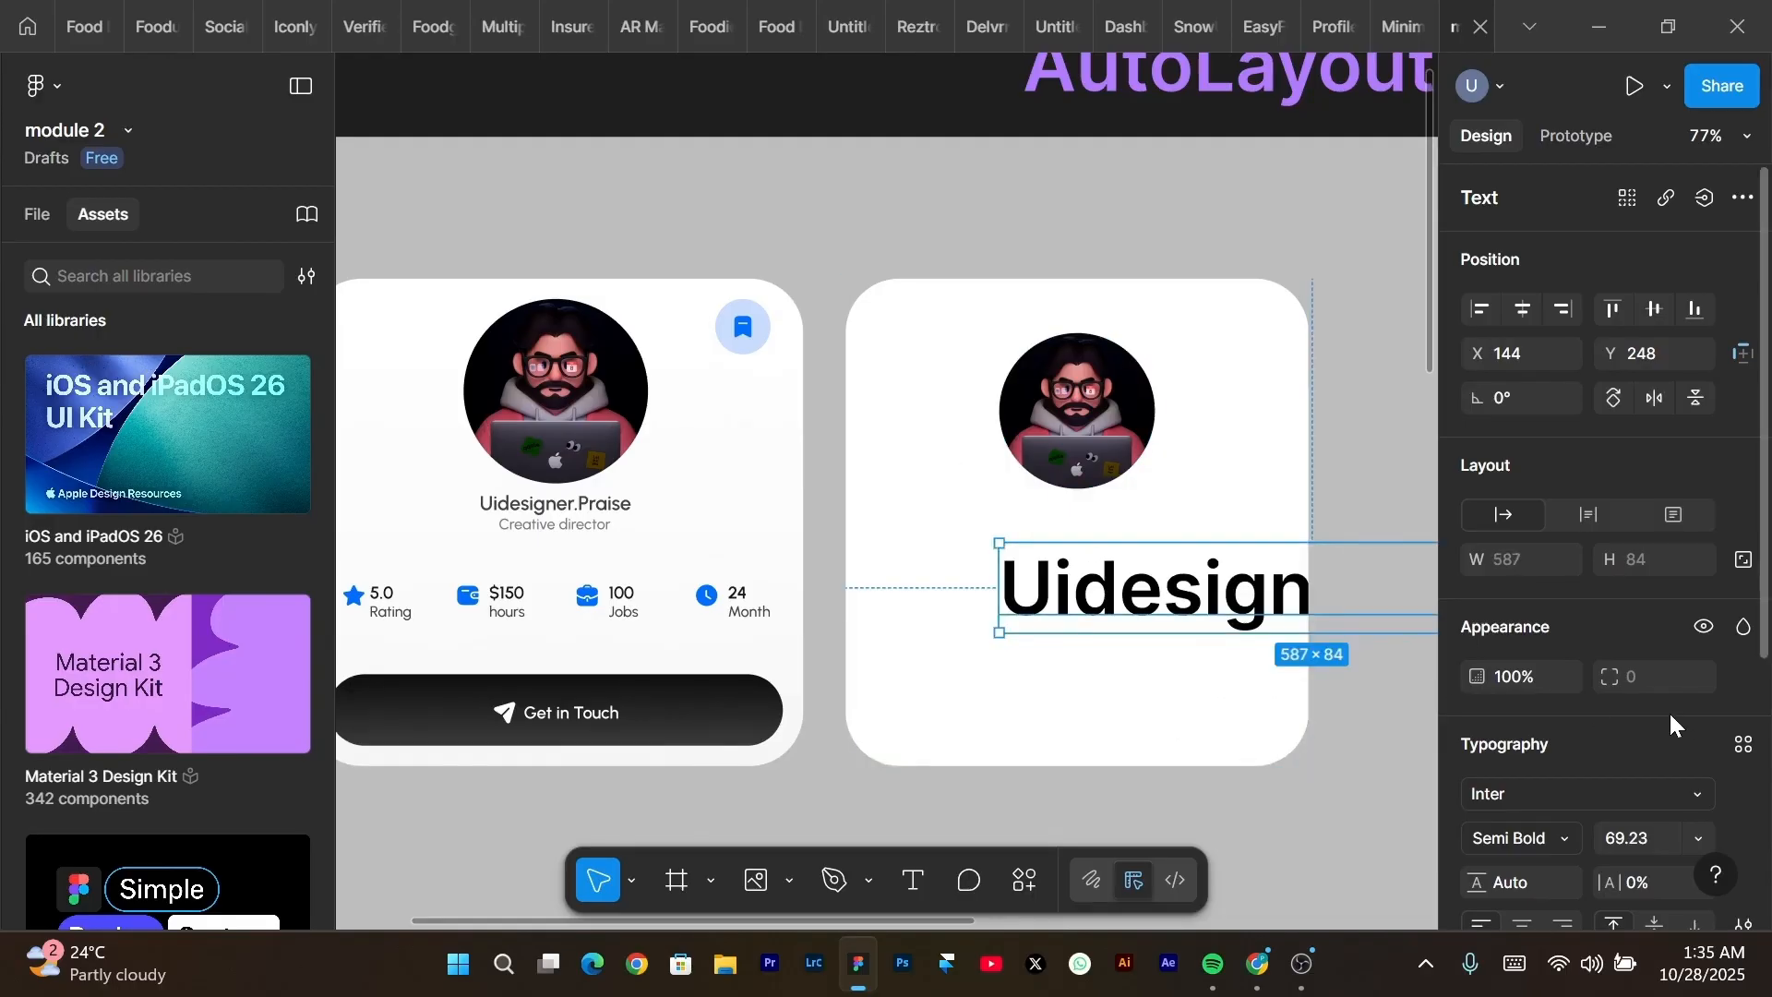
# Set the name text's font size to 18 and place it just beneath the avatar.
pyautogui.scroll(-4, 1671, 724)
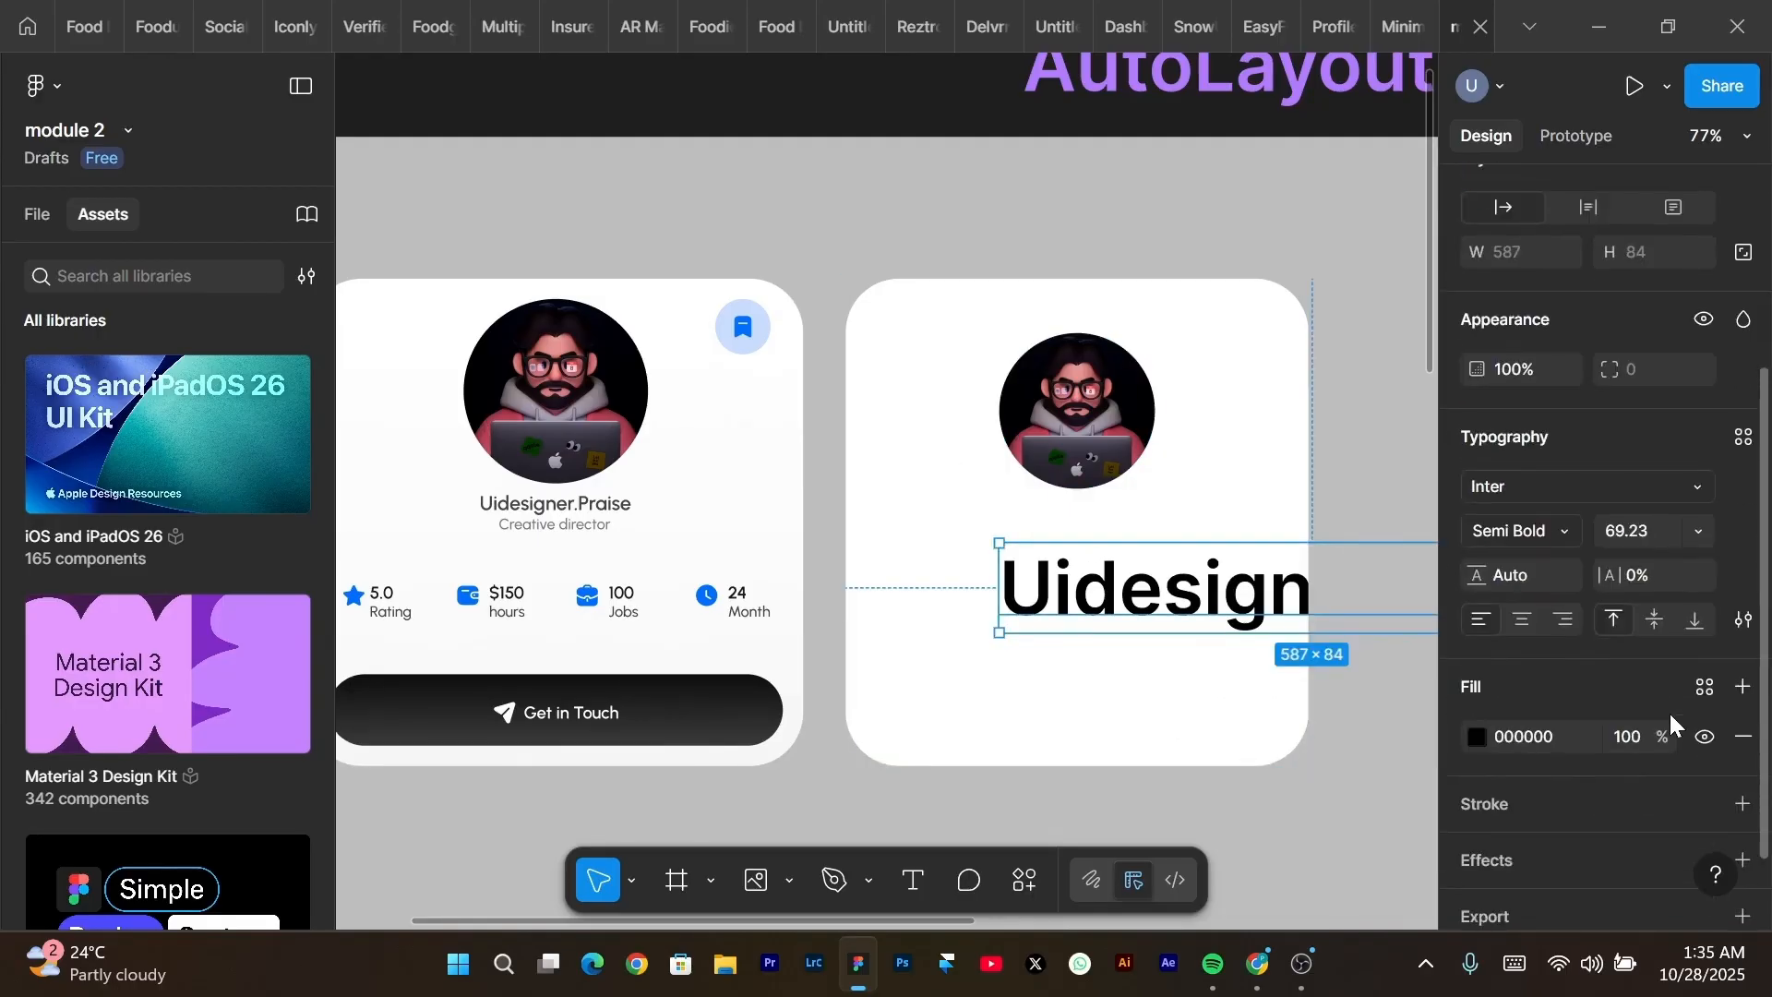
pyautogui.click(1644, 538)
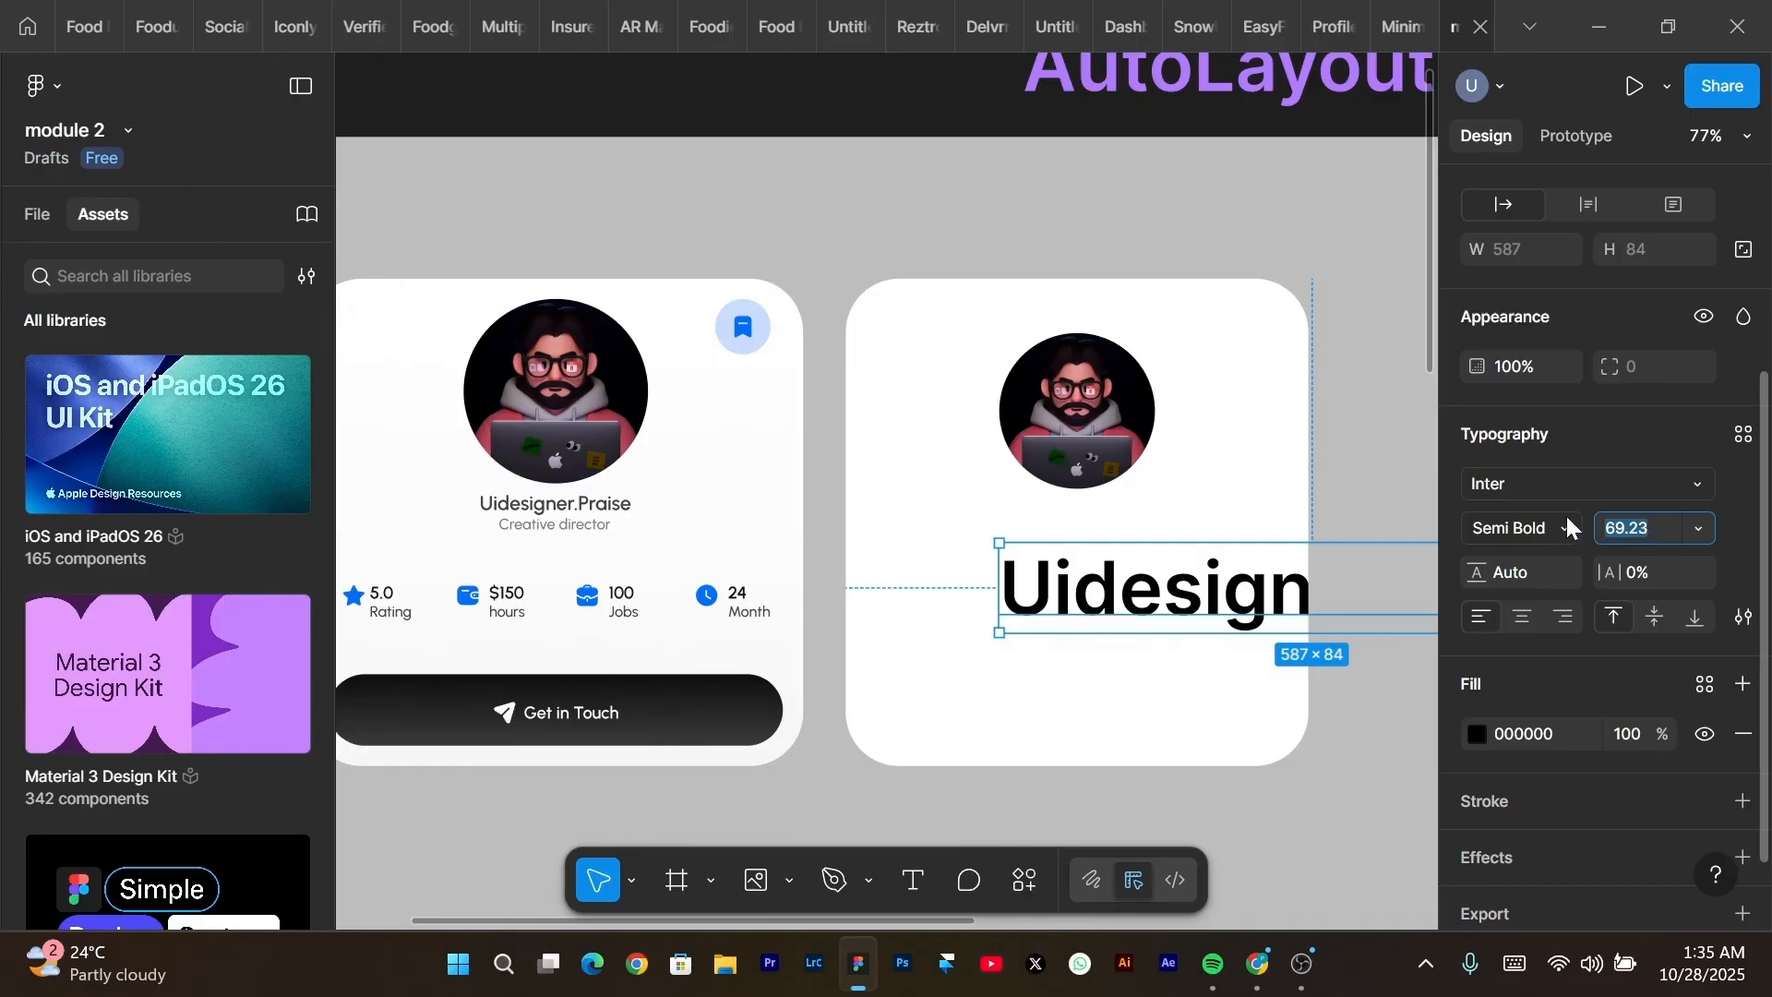
pyautogui.write('18')
pyautogui.press('Return')
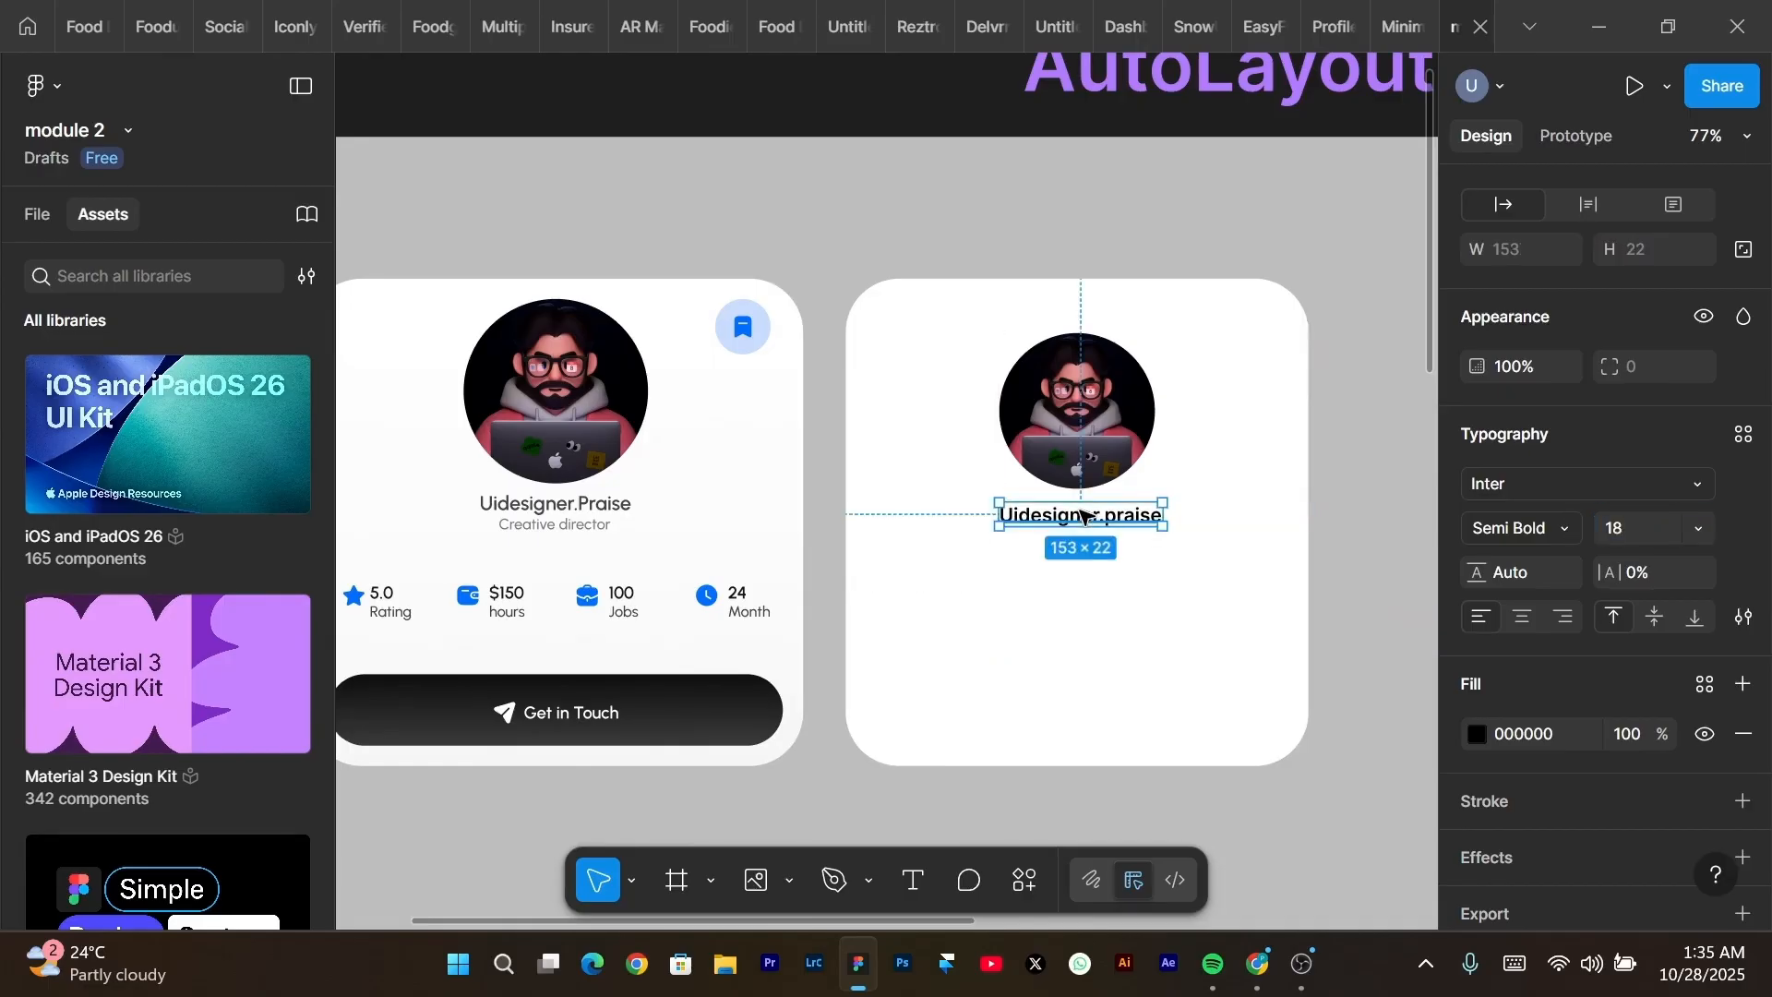
# Duplicate the name text directly below itself and change the copy to "Creative director", as on the original card.
pyautogui.scroll(5, 1085, 515)
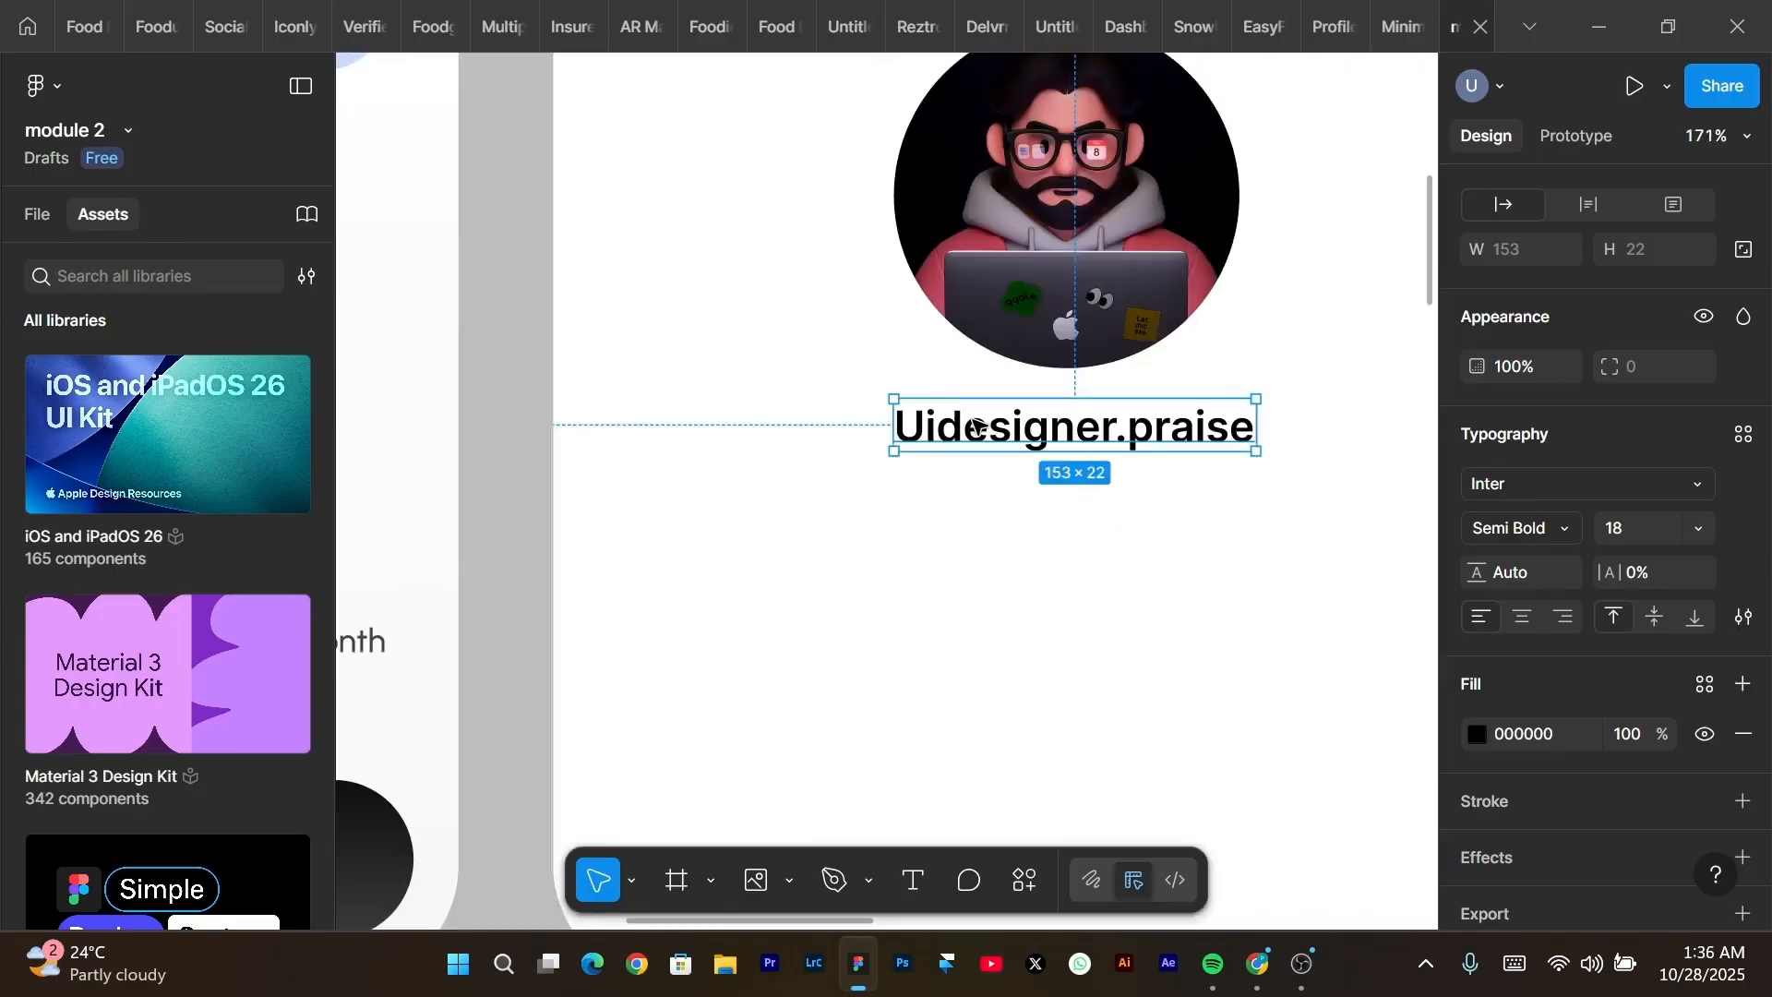
pyautogui.scroll(-2, 977, 425)
pyautogui.hscroll(-10, 977, 425)
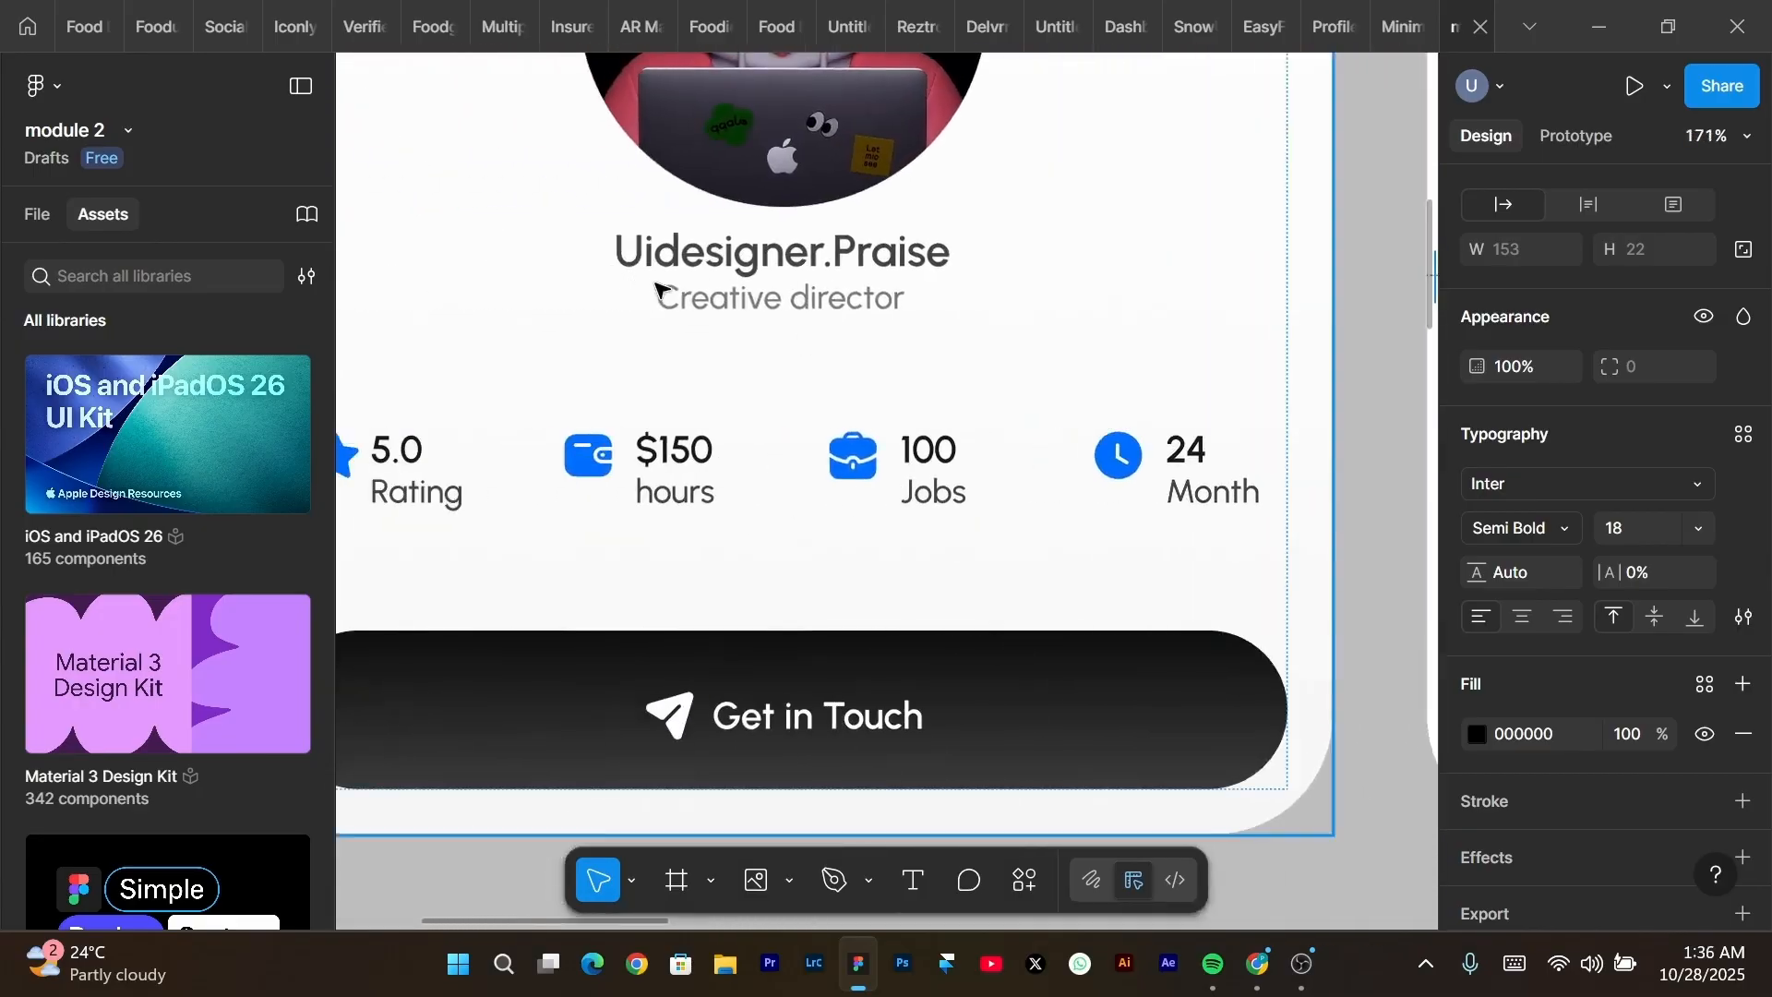
pyautogui.hscroll(10, 918, 287)
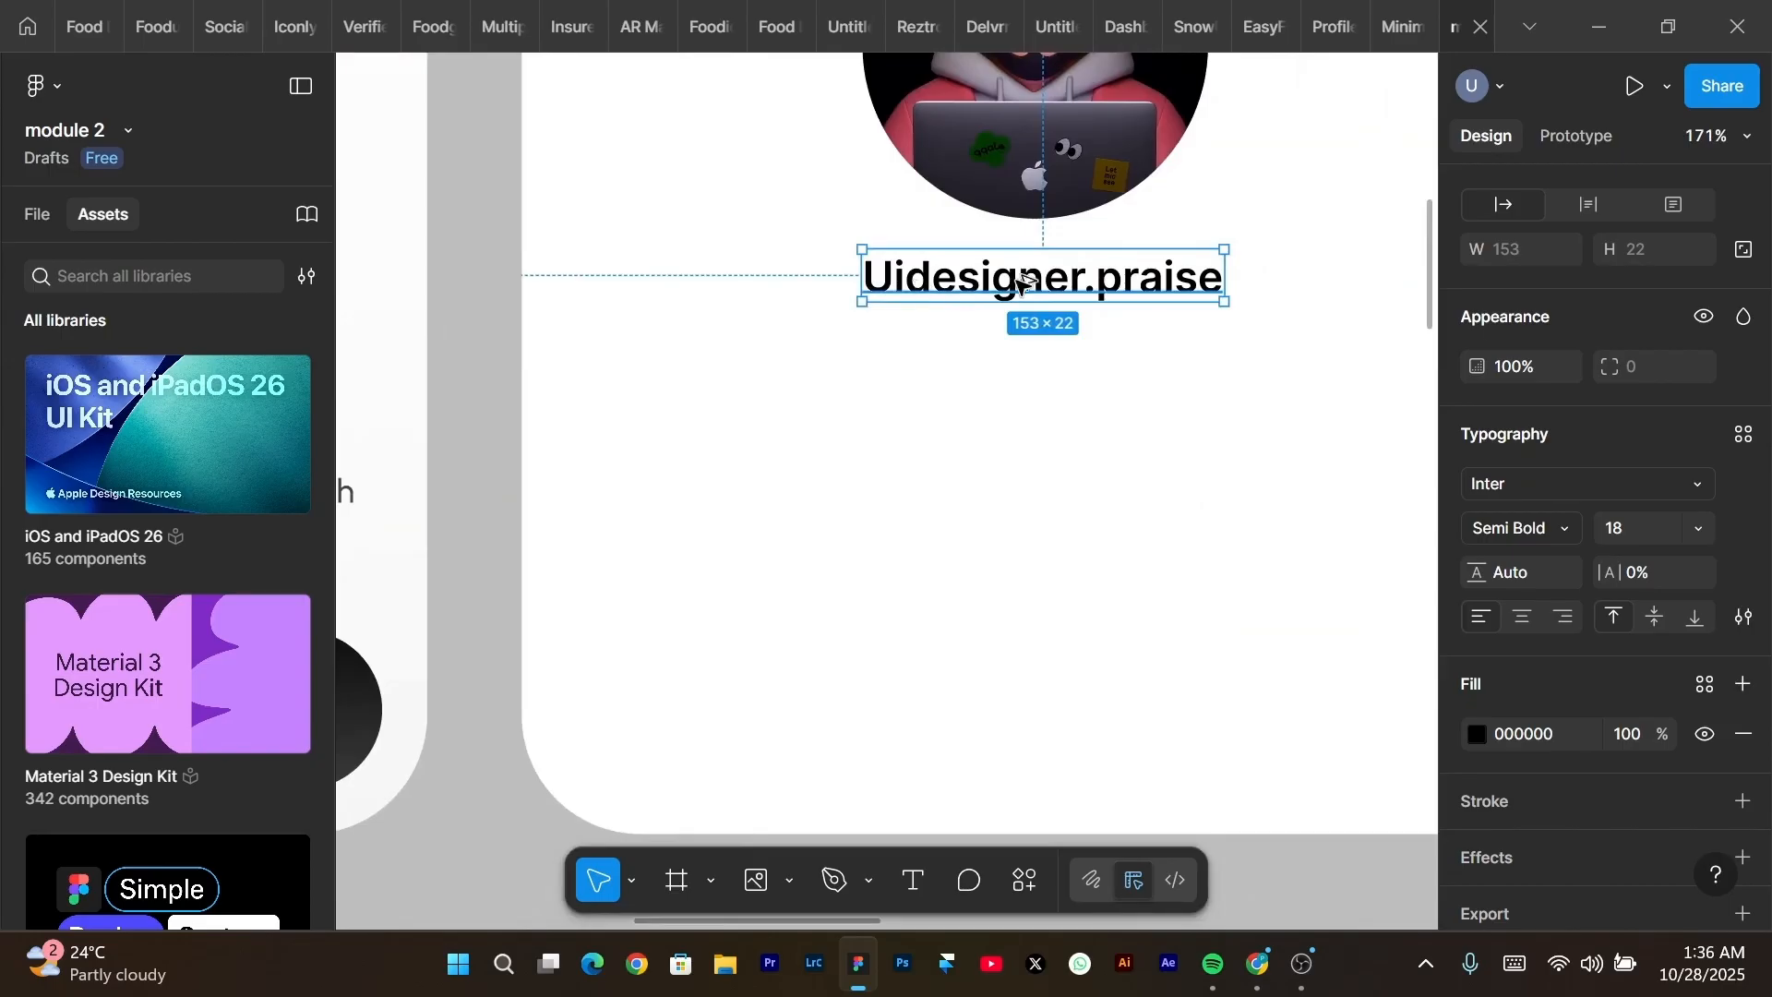
pyautogui.moveTo(1023, 279); pyautogui.dragTo(954, 344)
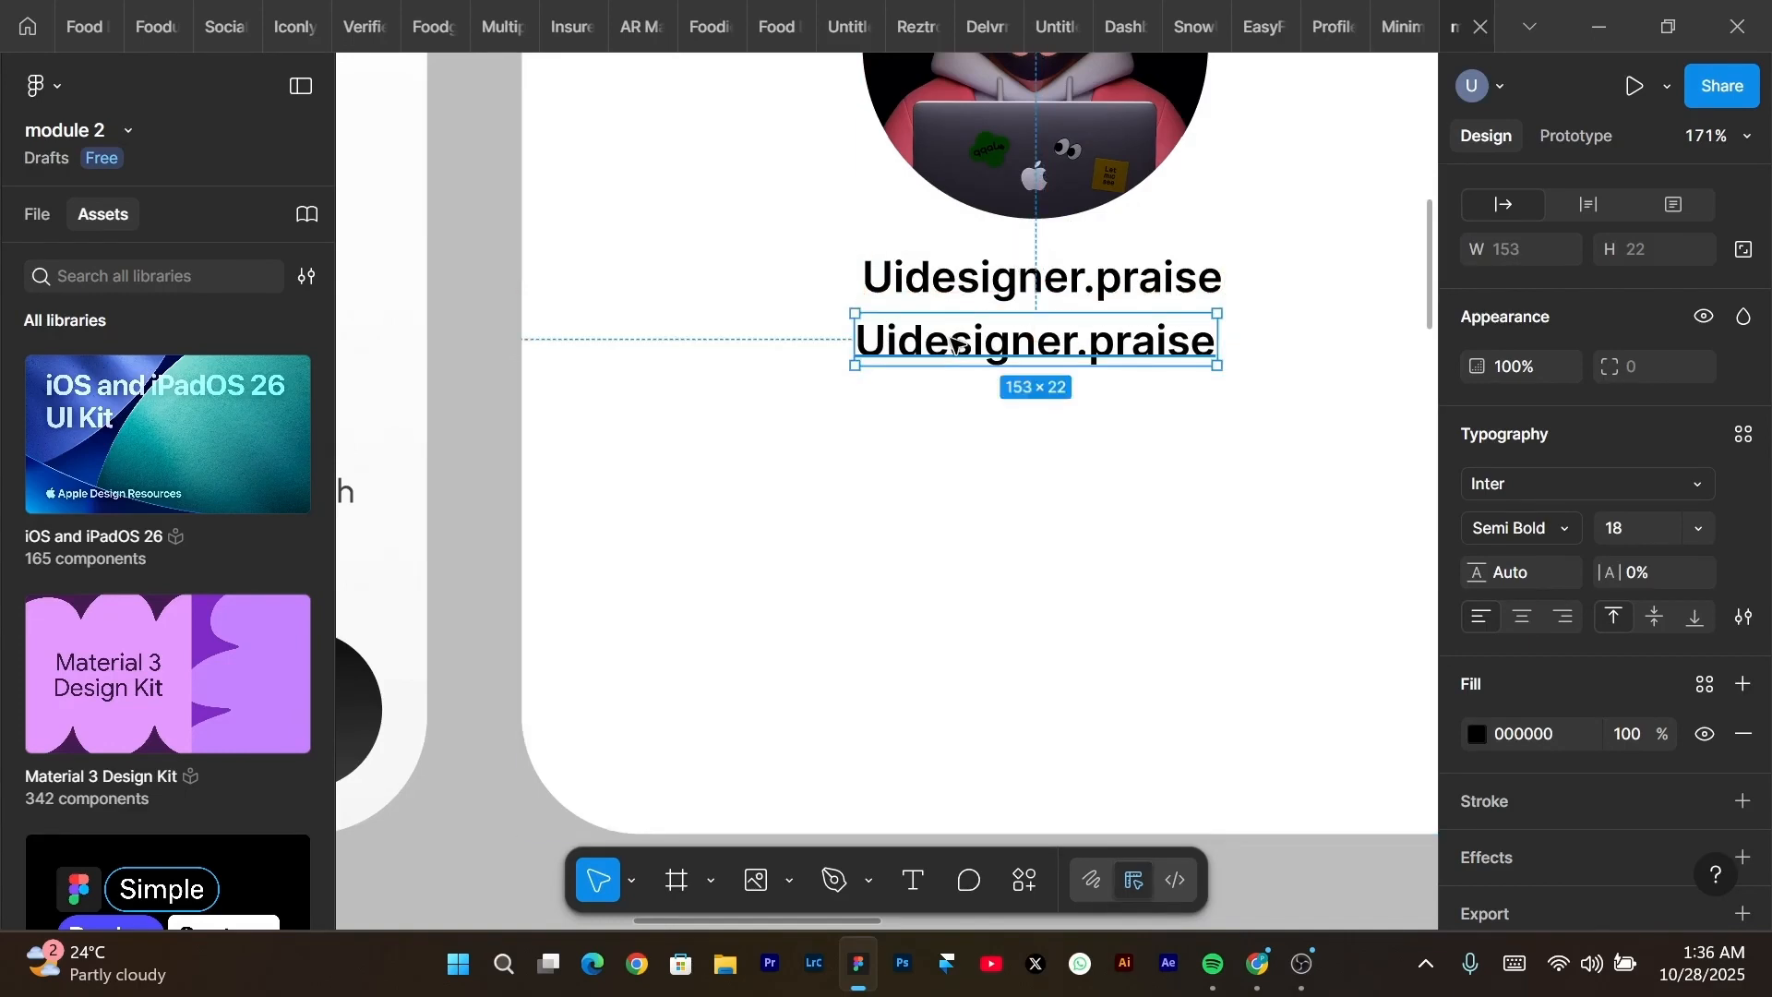
pyautogui.doubleClick(1040, 348)
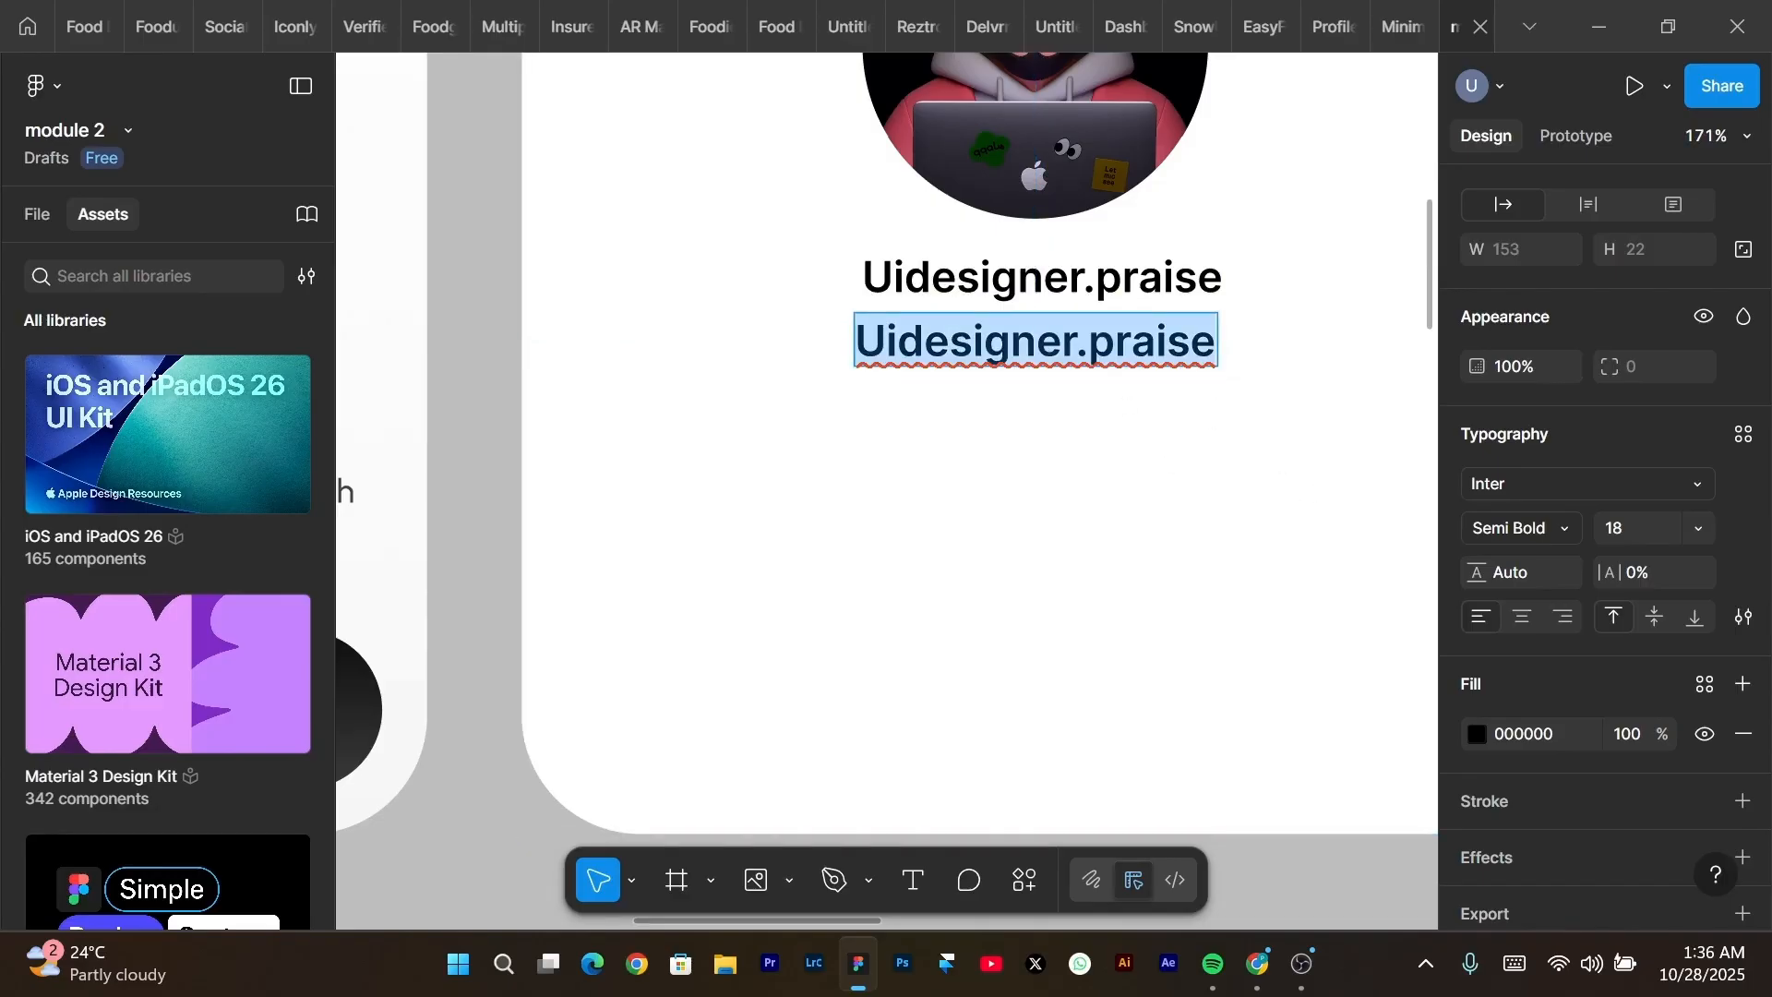
pyautogui.write('Creative dir')
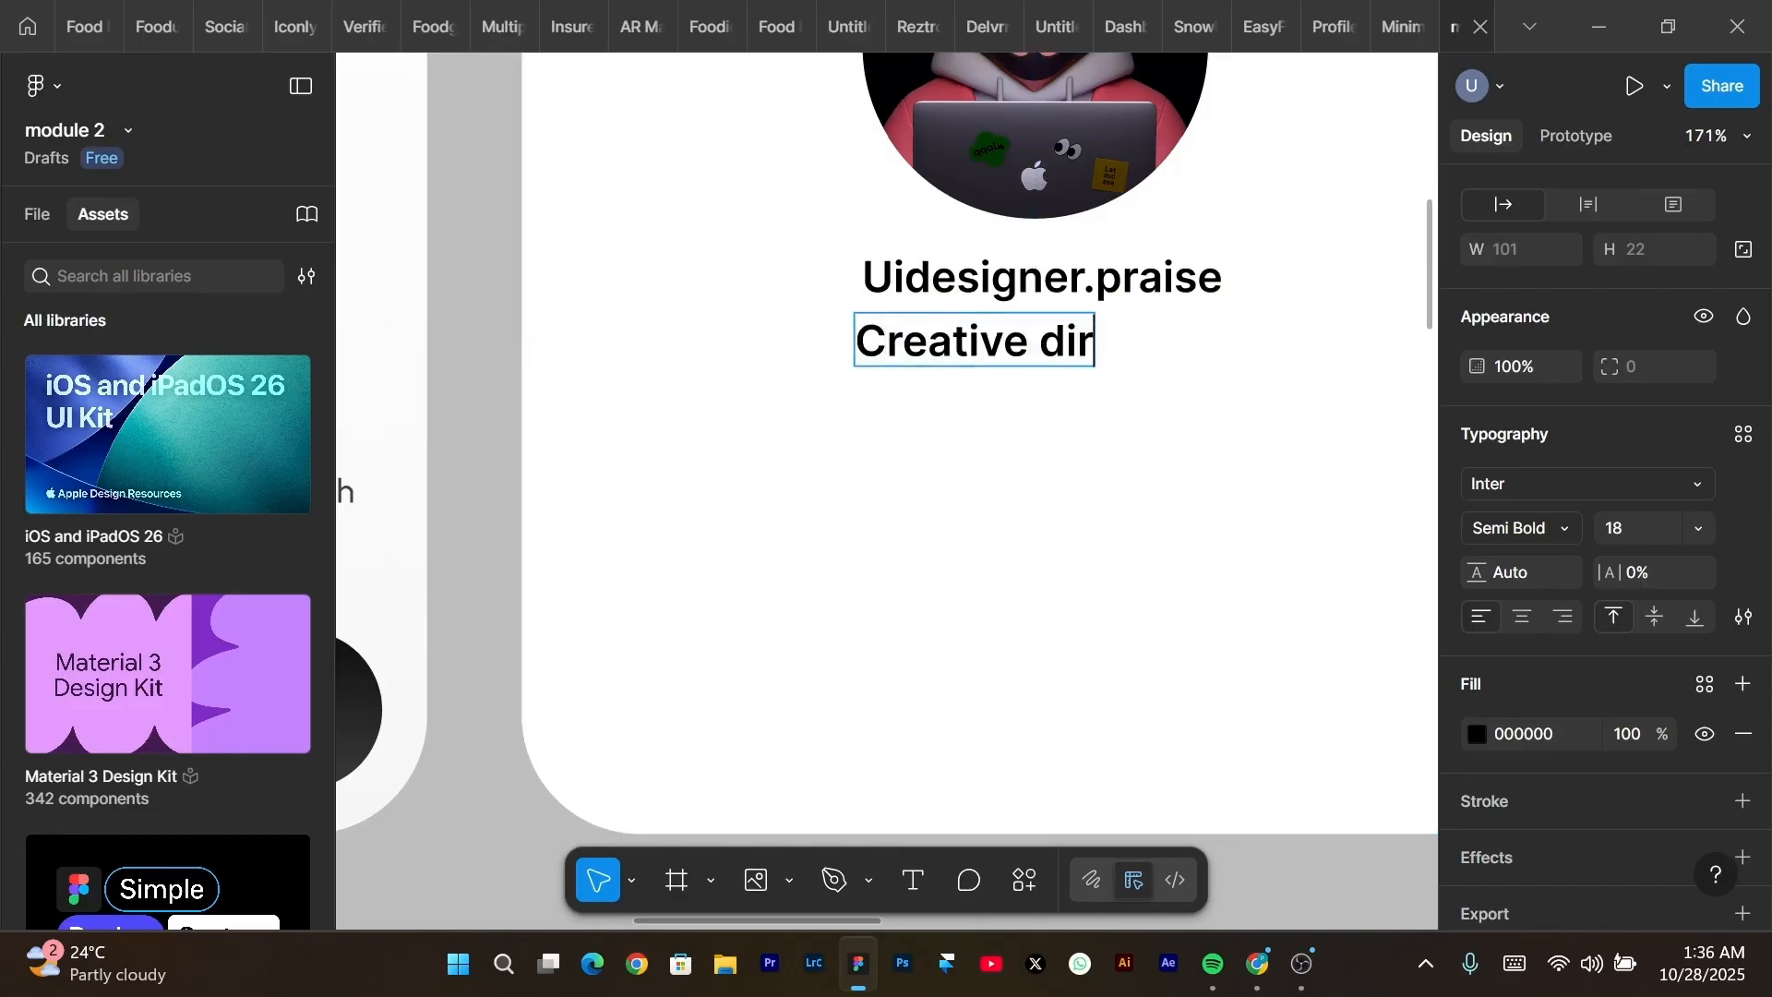
pyautogui.write('ector')
pyautogui.press('Escape')
# Style the "Creative director" text with font size 14, Regular weight and a 424242 fill.
pyautogui.click(1634, 520)
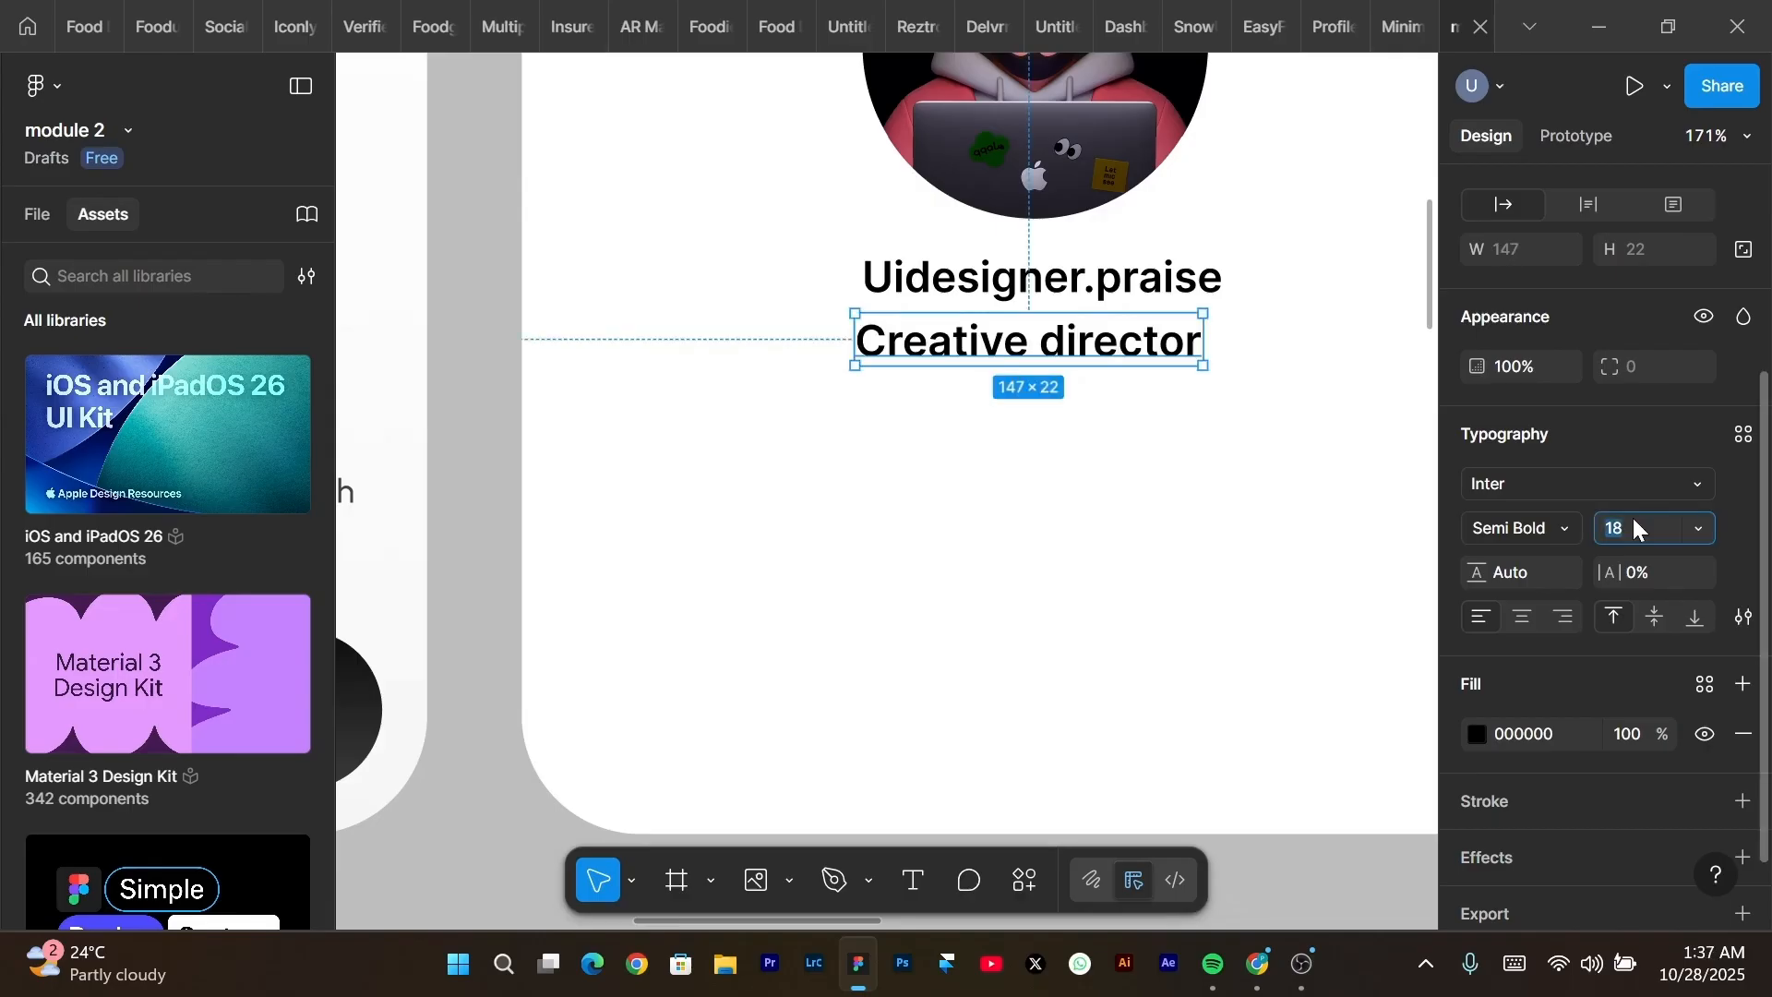
pyautogui.click(1492, 531)
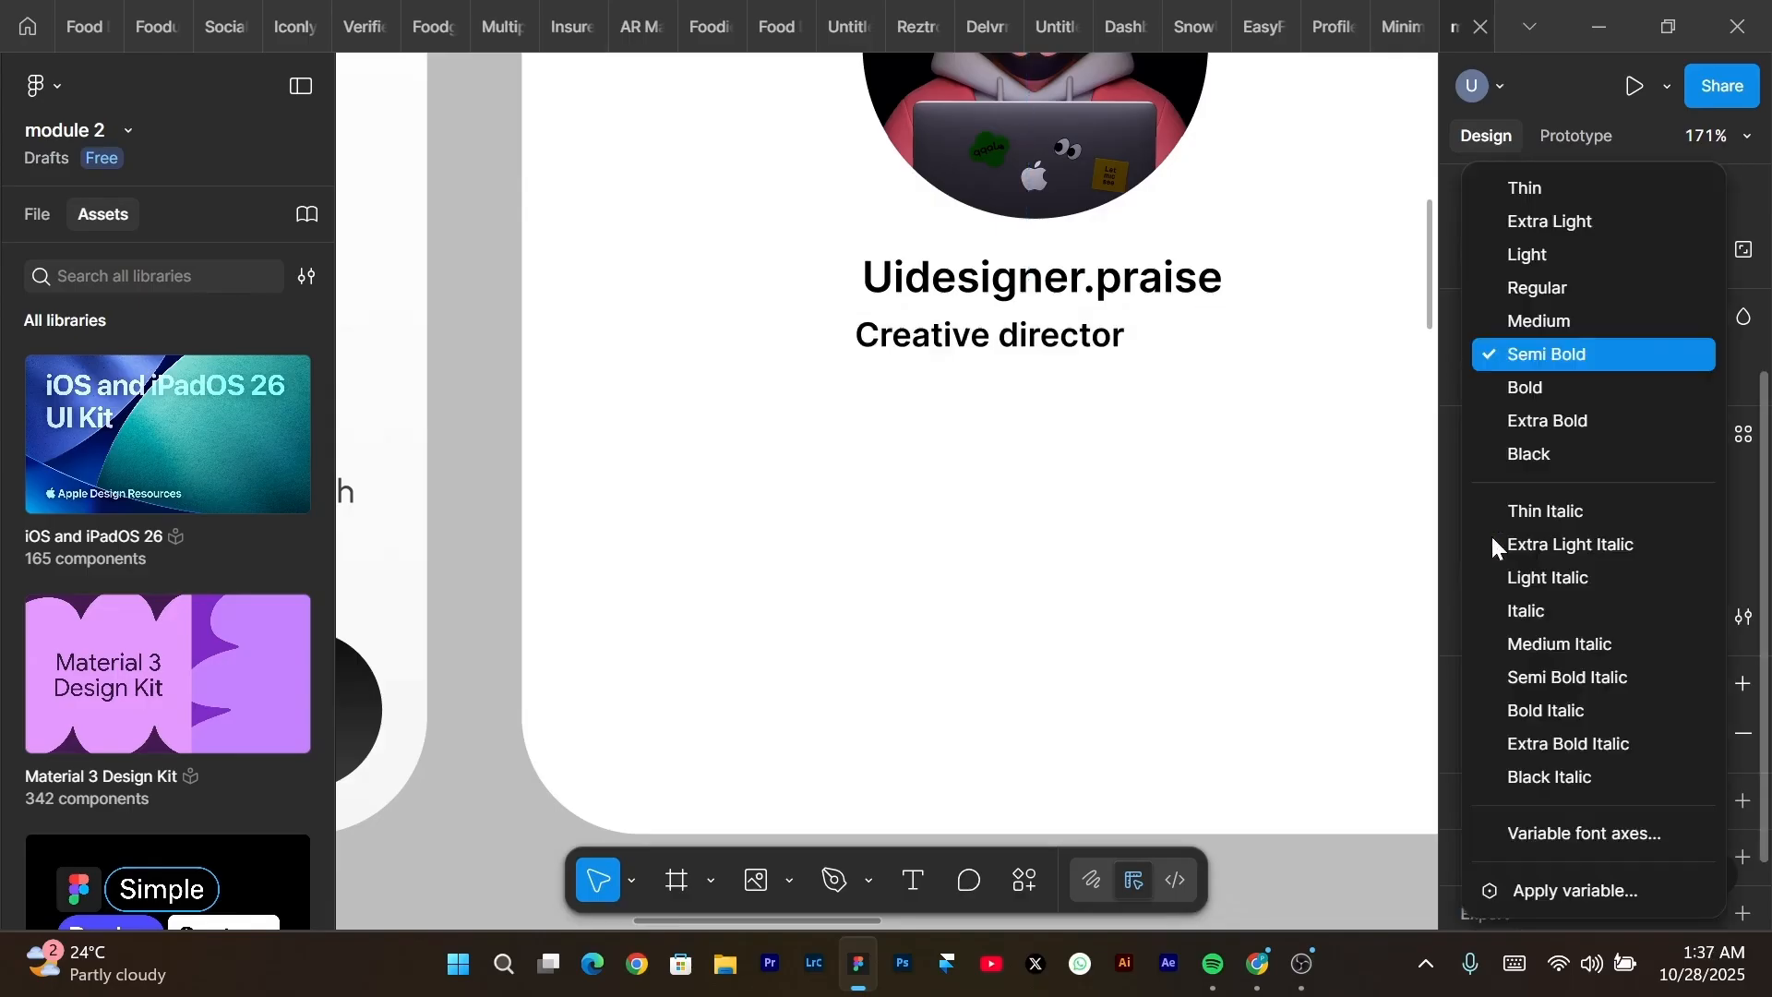
pyautogui.click(1526, 290)
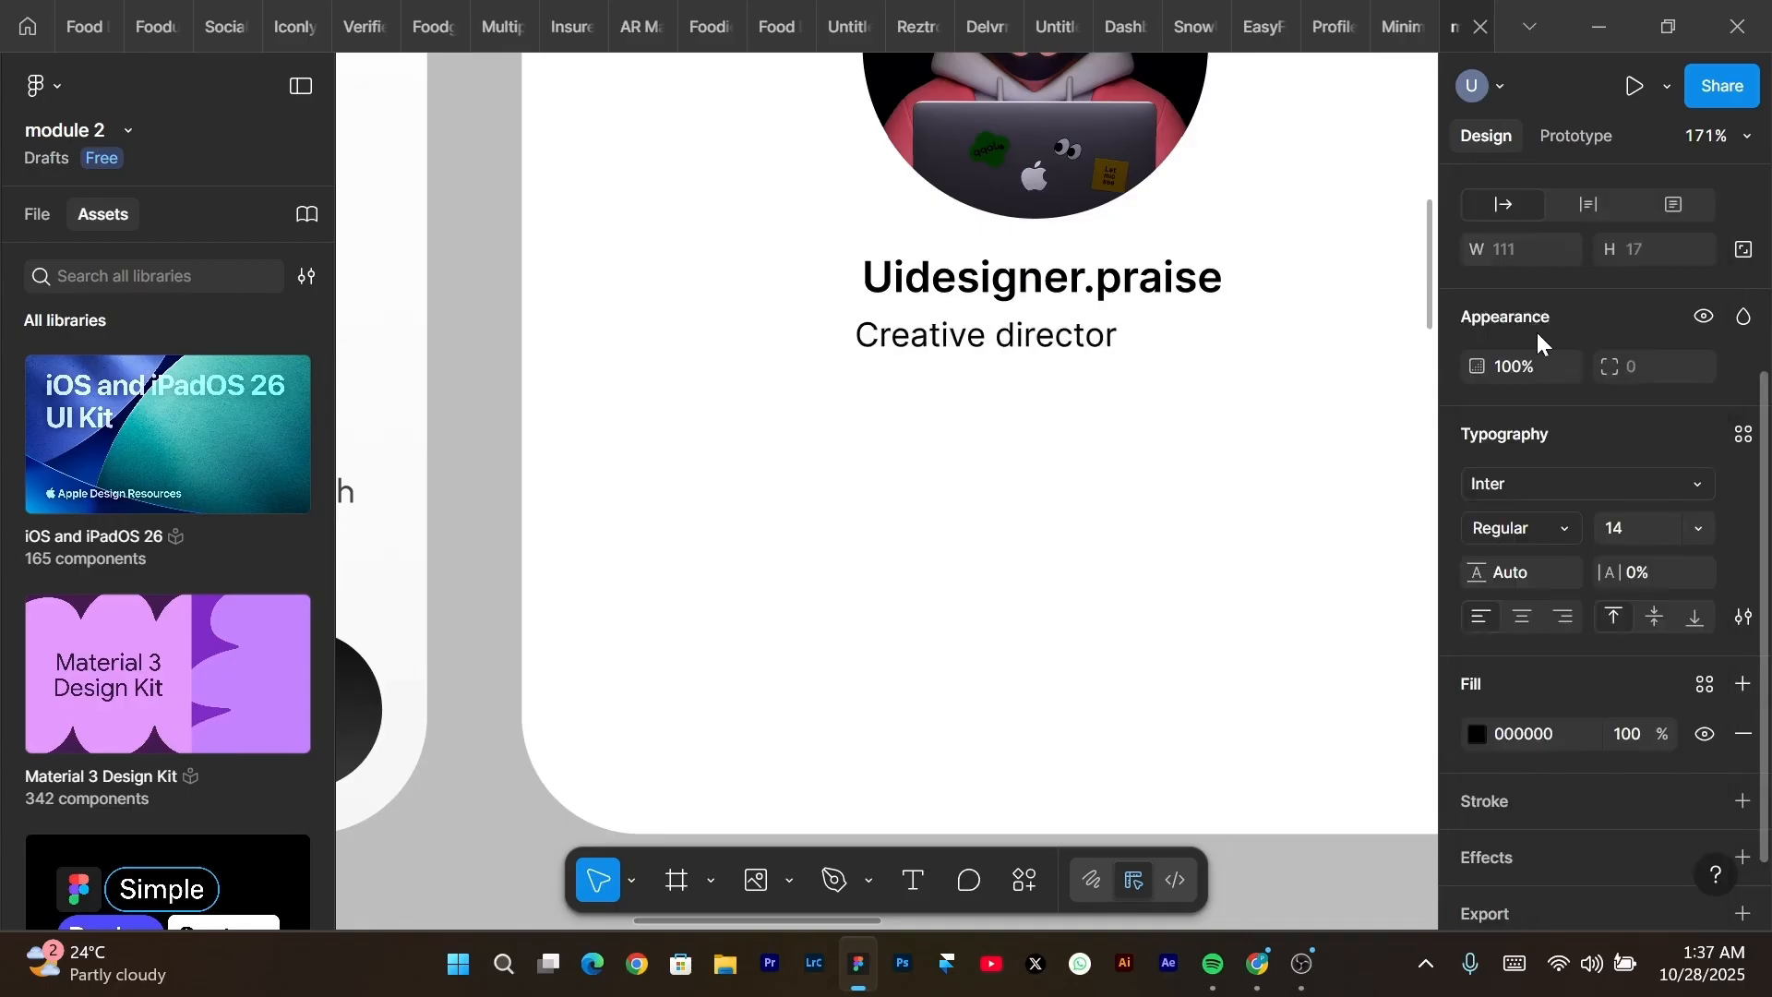
pyautogui.click(1508, 731)
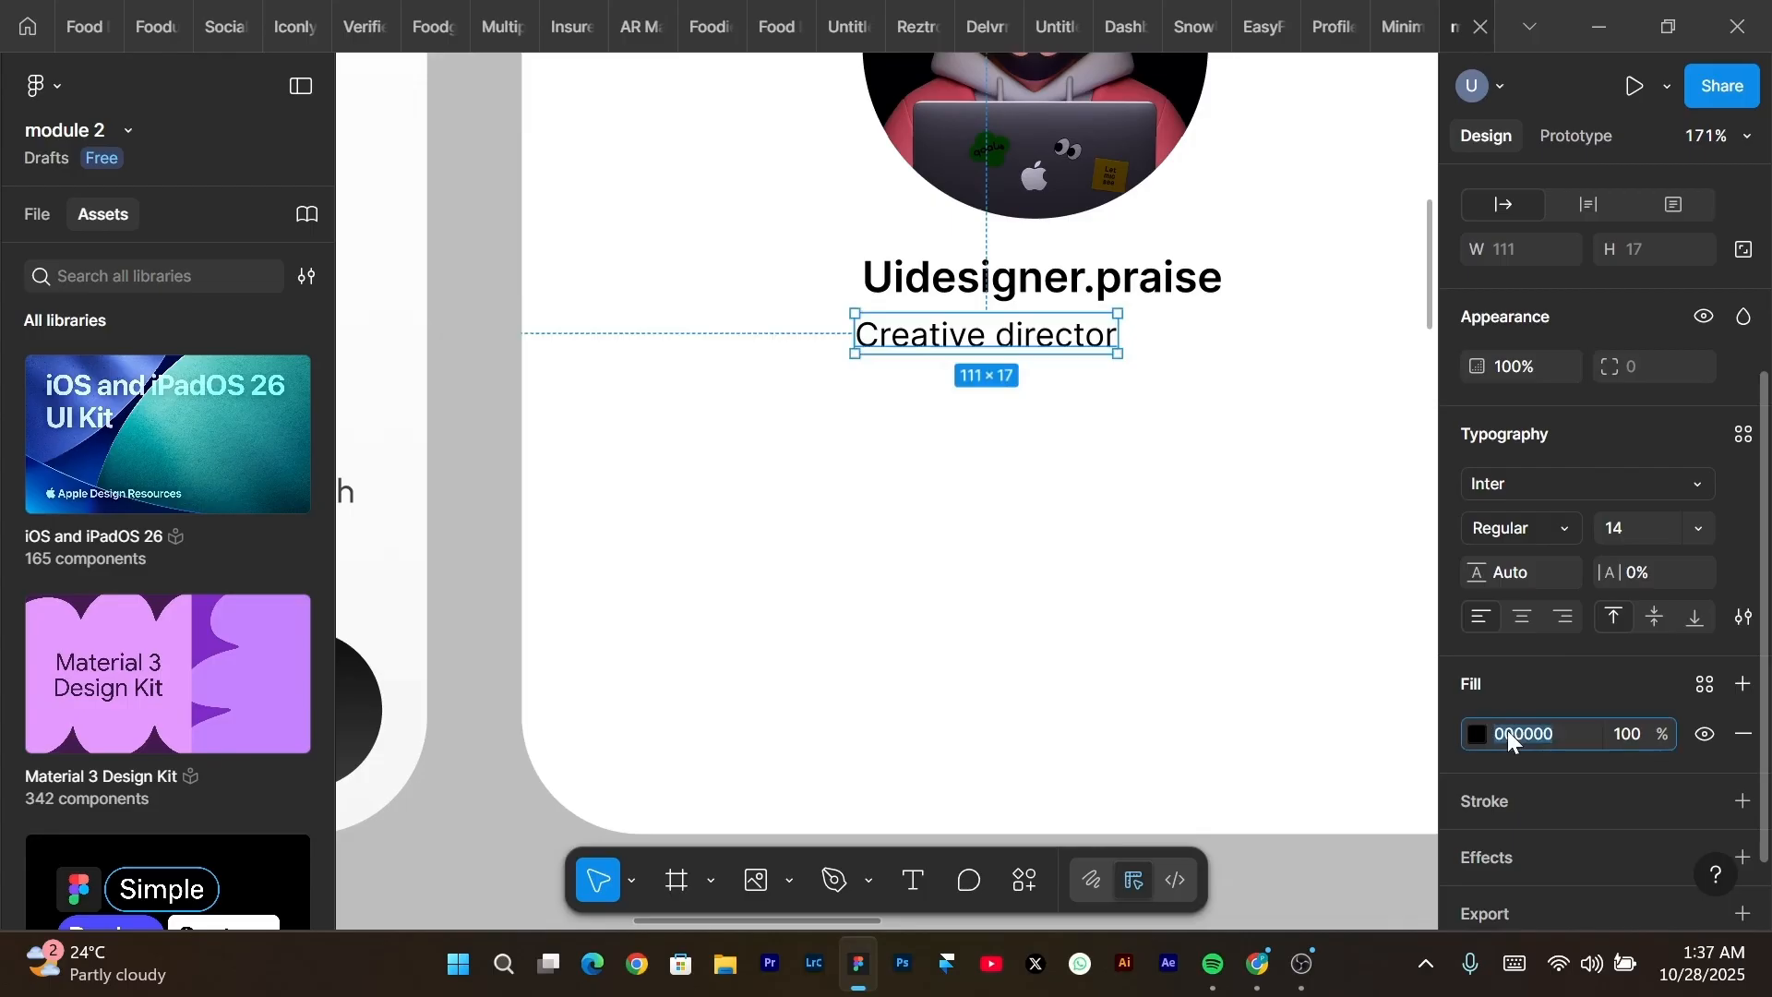
pyautogui.write('424242')
pyautogui.press('Return')
# Select the name and "Creative director" texts together and apply auto layout to them.
pyautogui.scroll(2, 986, 411)
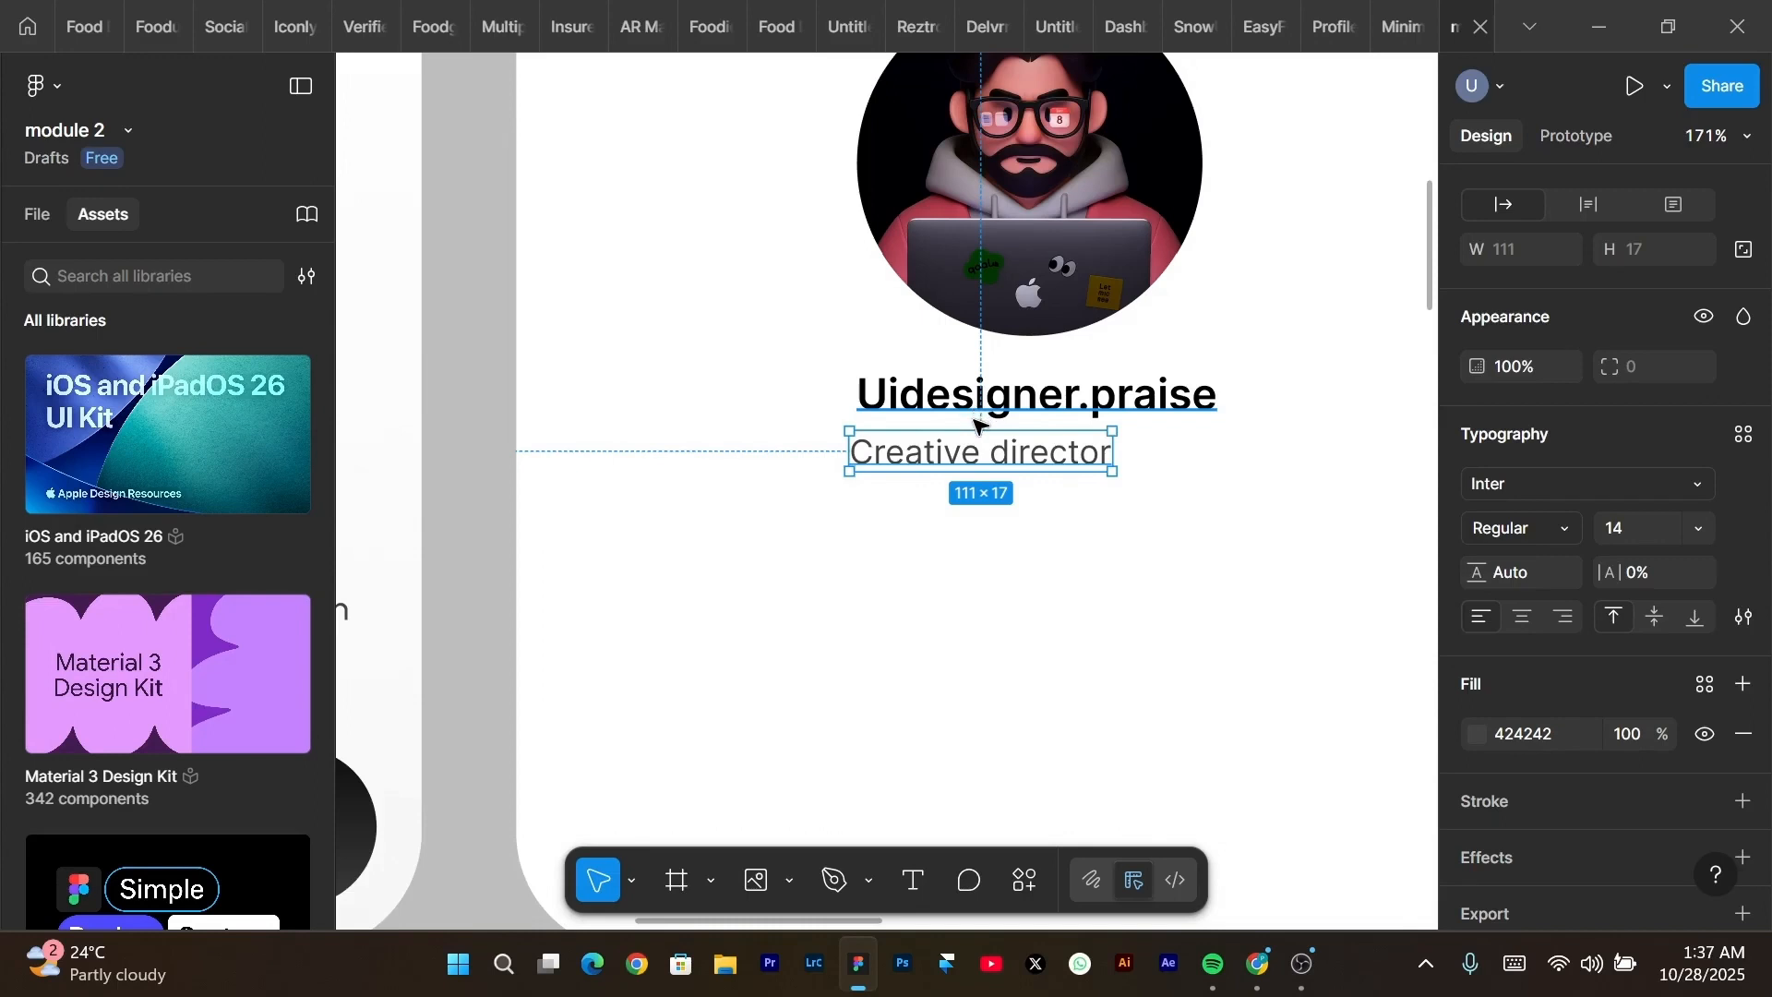
pyautogui.click(980, 426)
pyautogui.click(978, 462)
pyautogui.keyDown('shift'); pyautogui.click(946, 404); pyautogui.keyUp('shift')
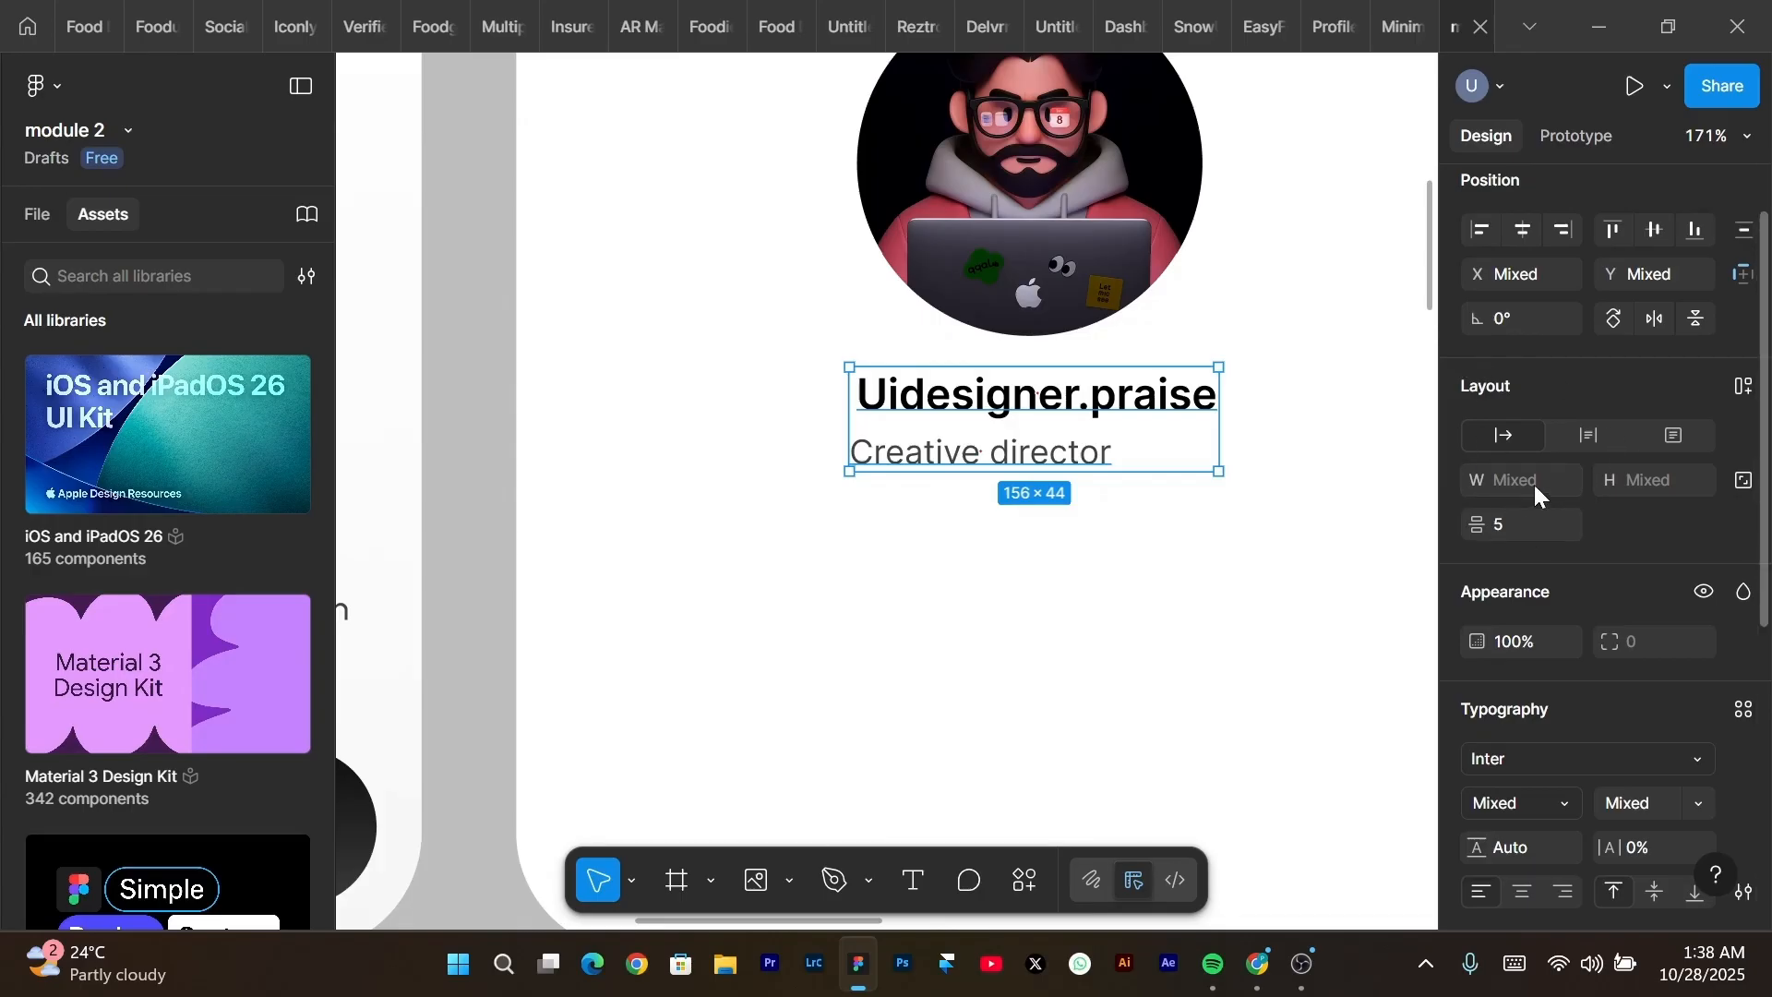
pyautogui.click(1745, 390)
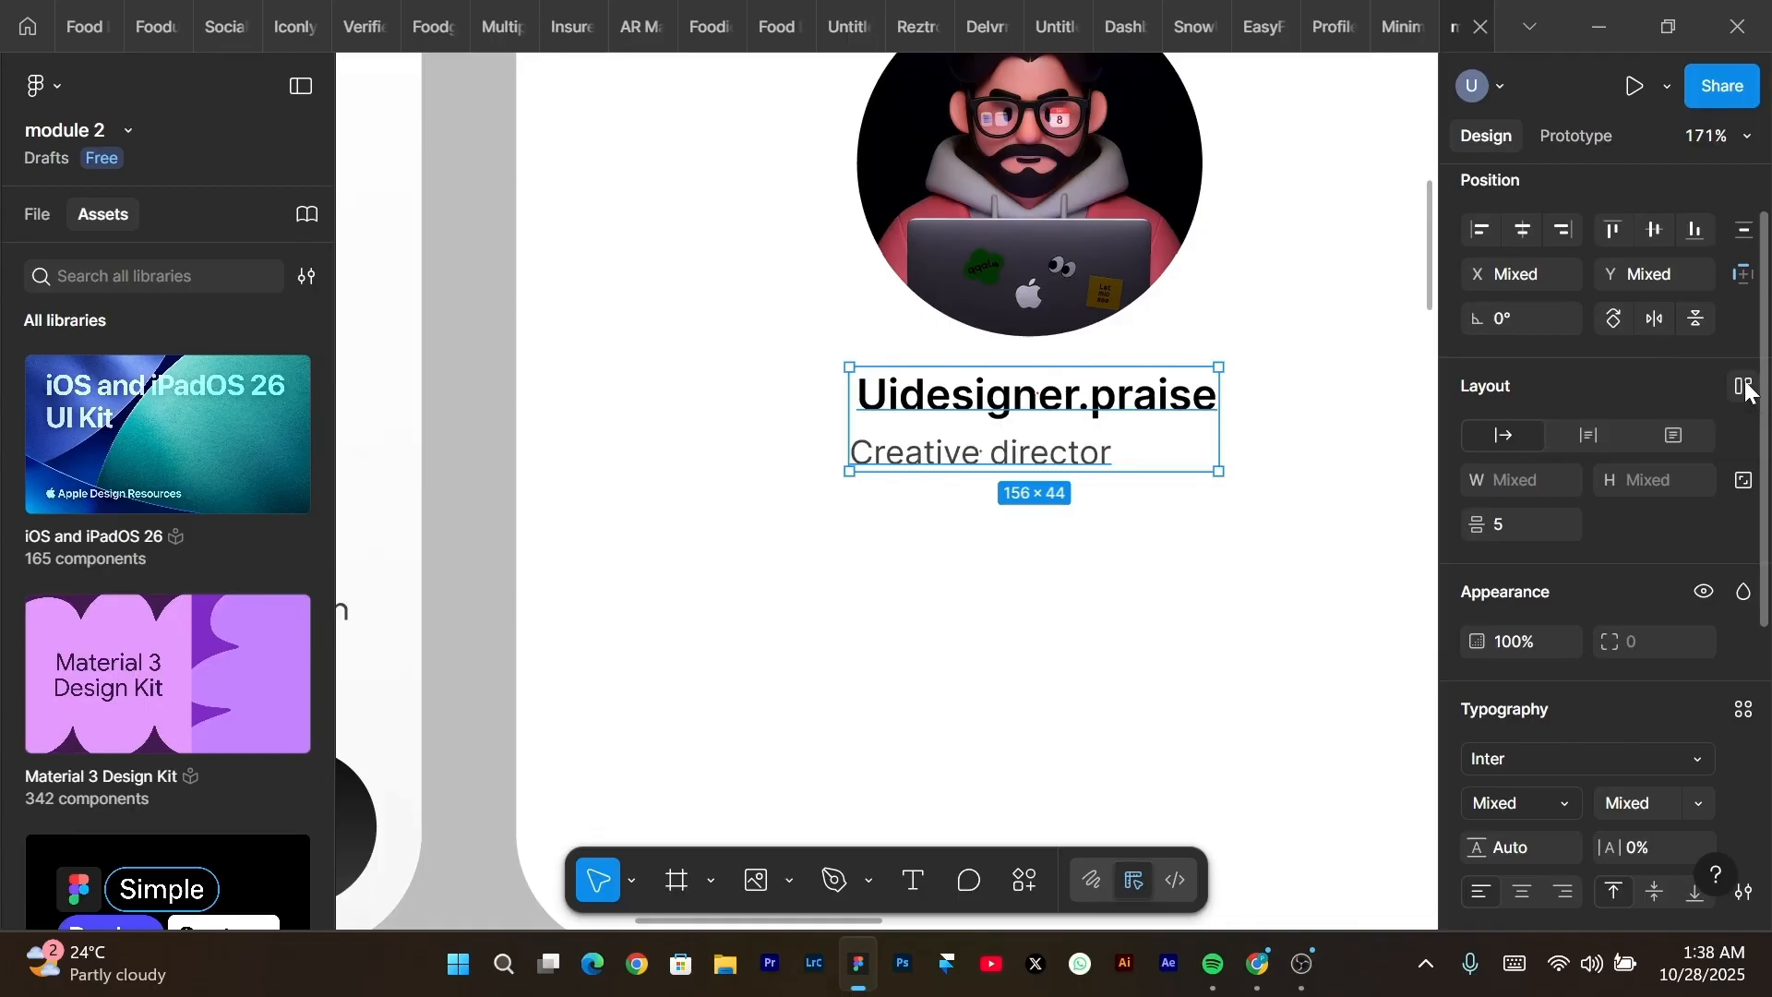
# Apply auto layout to the name and "Creative director" texts and align them to the centre.
pyautogui.click(1745, 390)
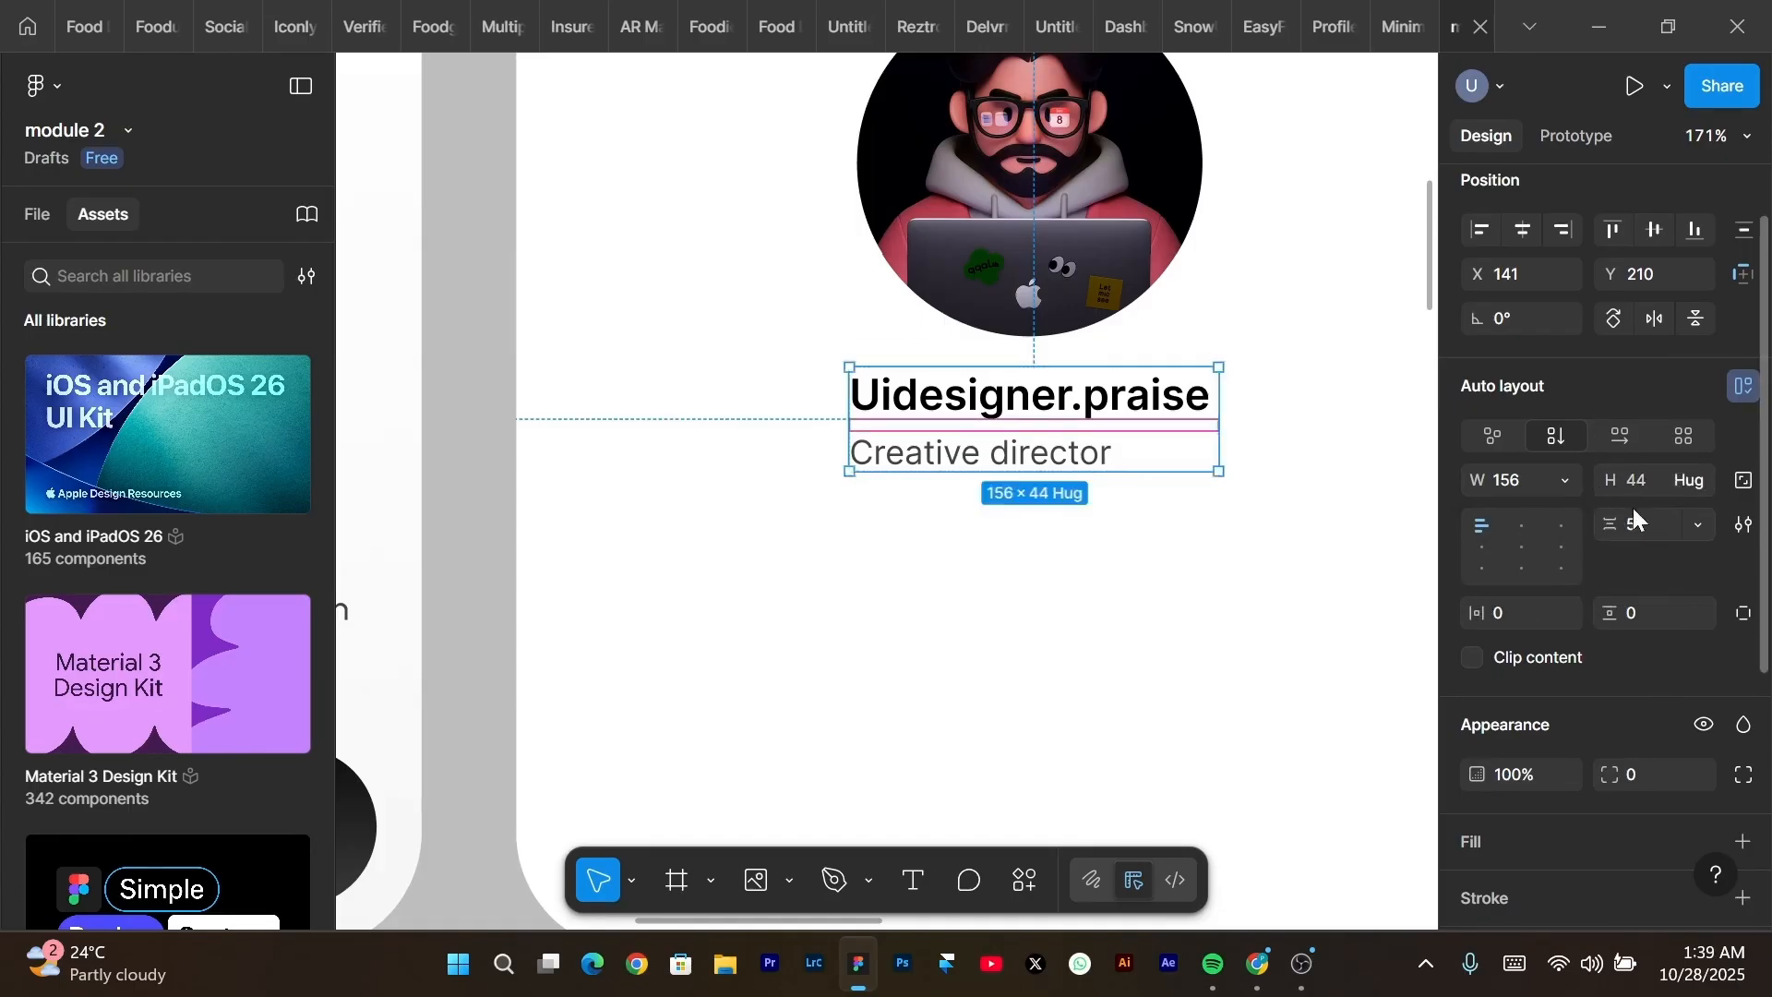
pyautogui.click(1527, 541)
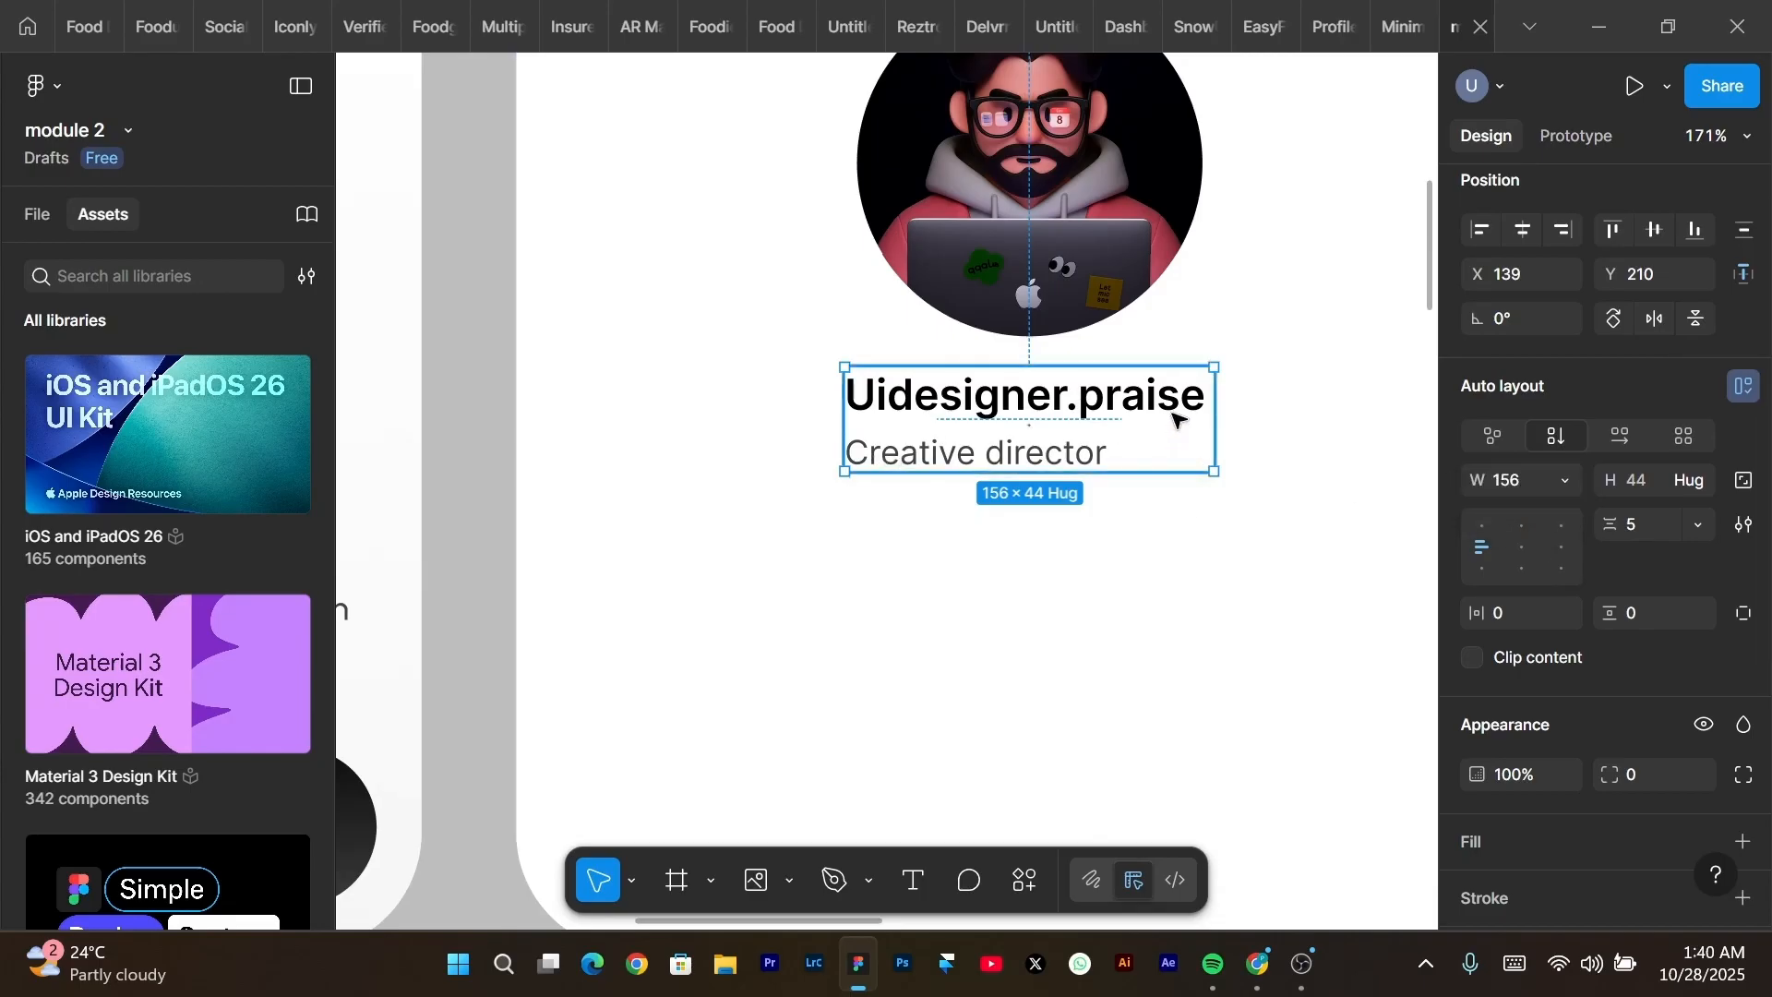
pyautogui.click(1523, 549)
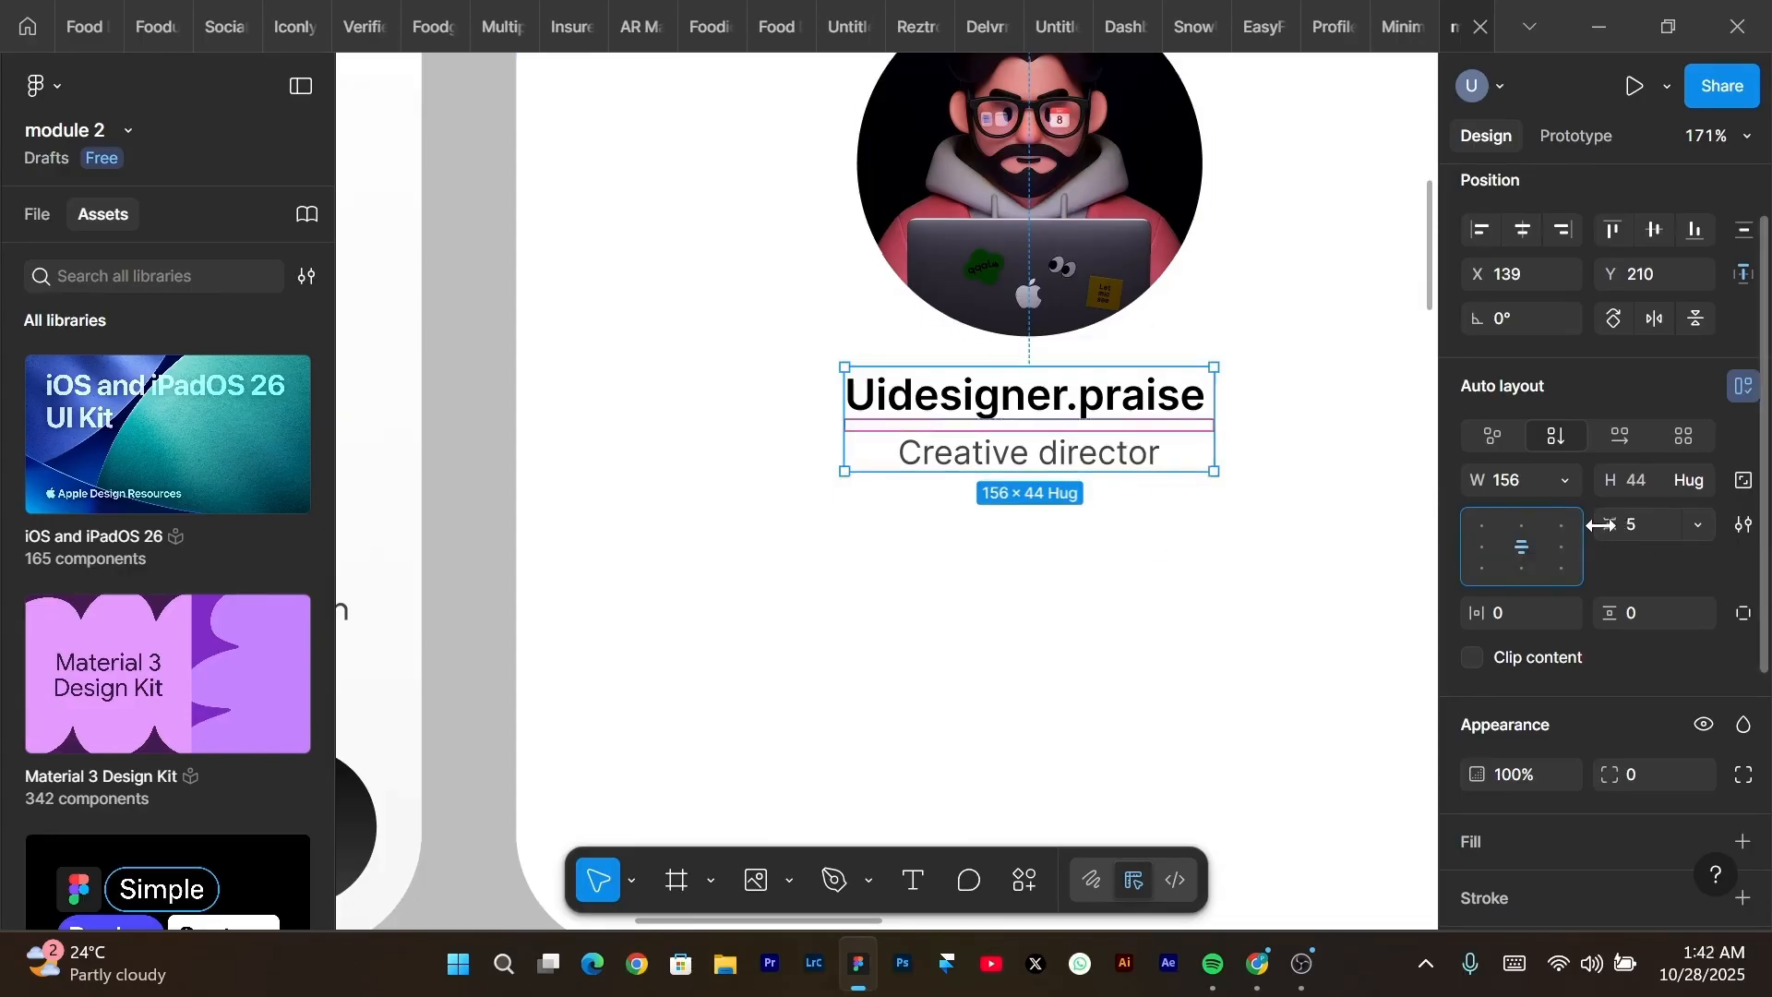
# Try a gap of 17 and a horizontal flow on the name and "Creative director" group, and restore the vertical flow.
pyautogui.moveTo(1604, 524); pyautogui.dragTo(1629, 524)
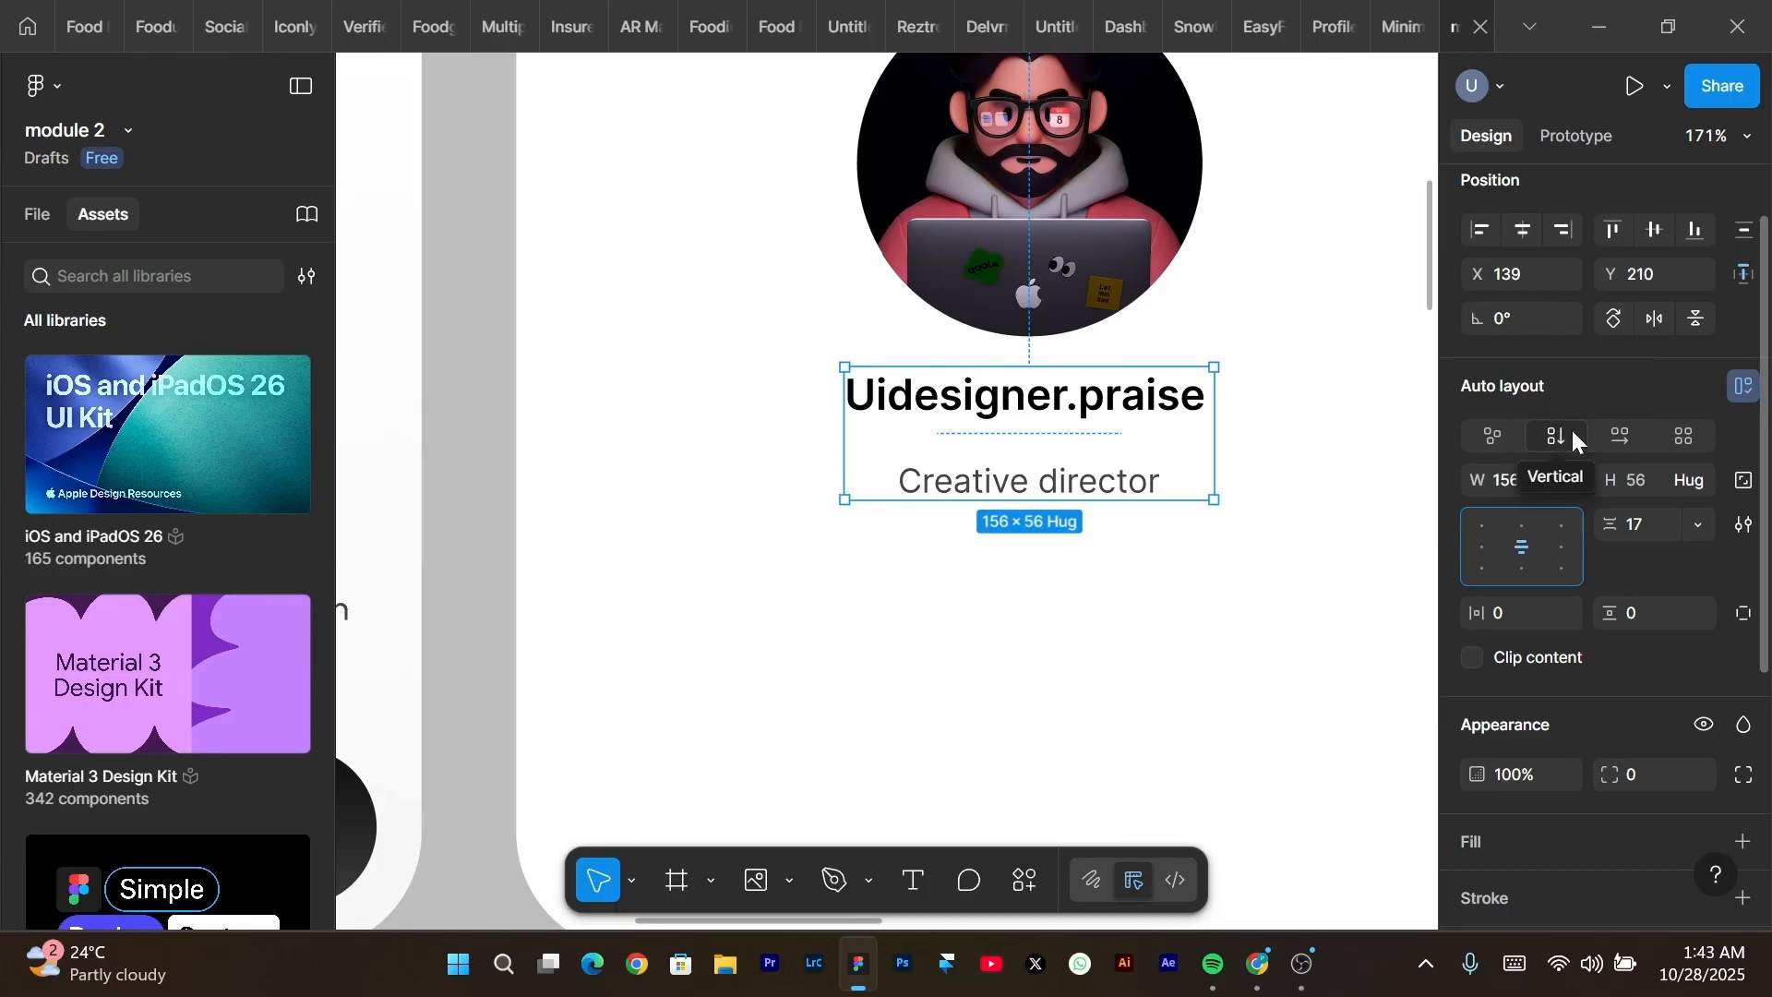
pyautogui.click(1616, 435)
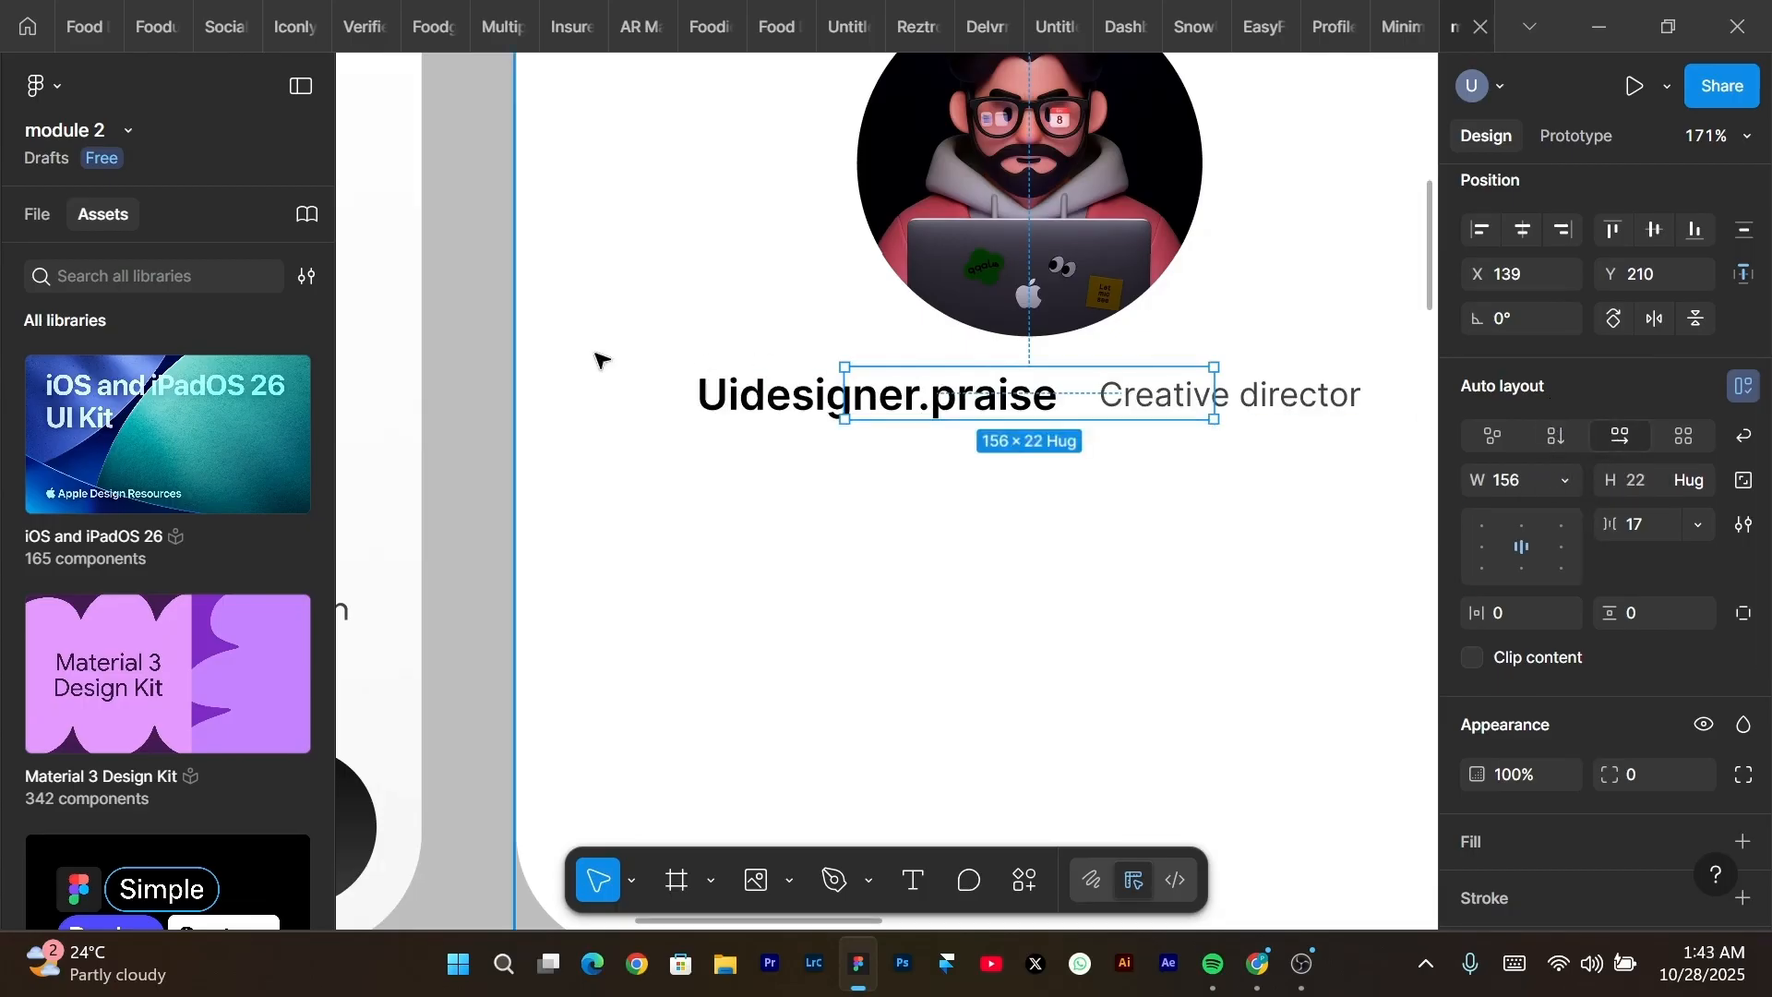
pyautogui.click(1559, 441)
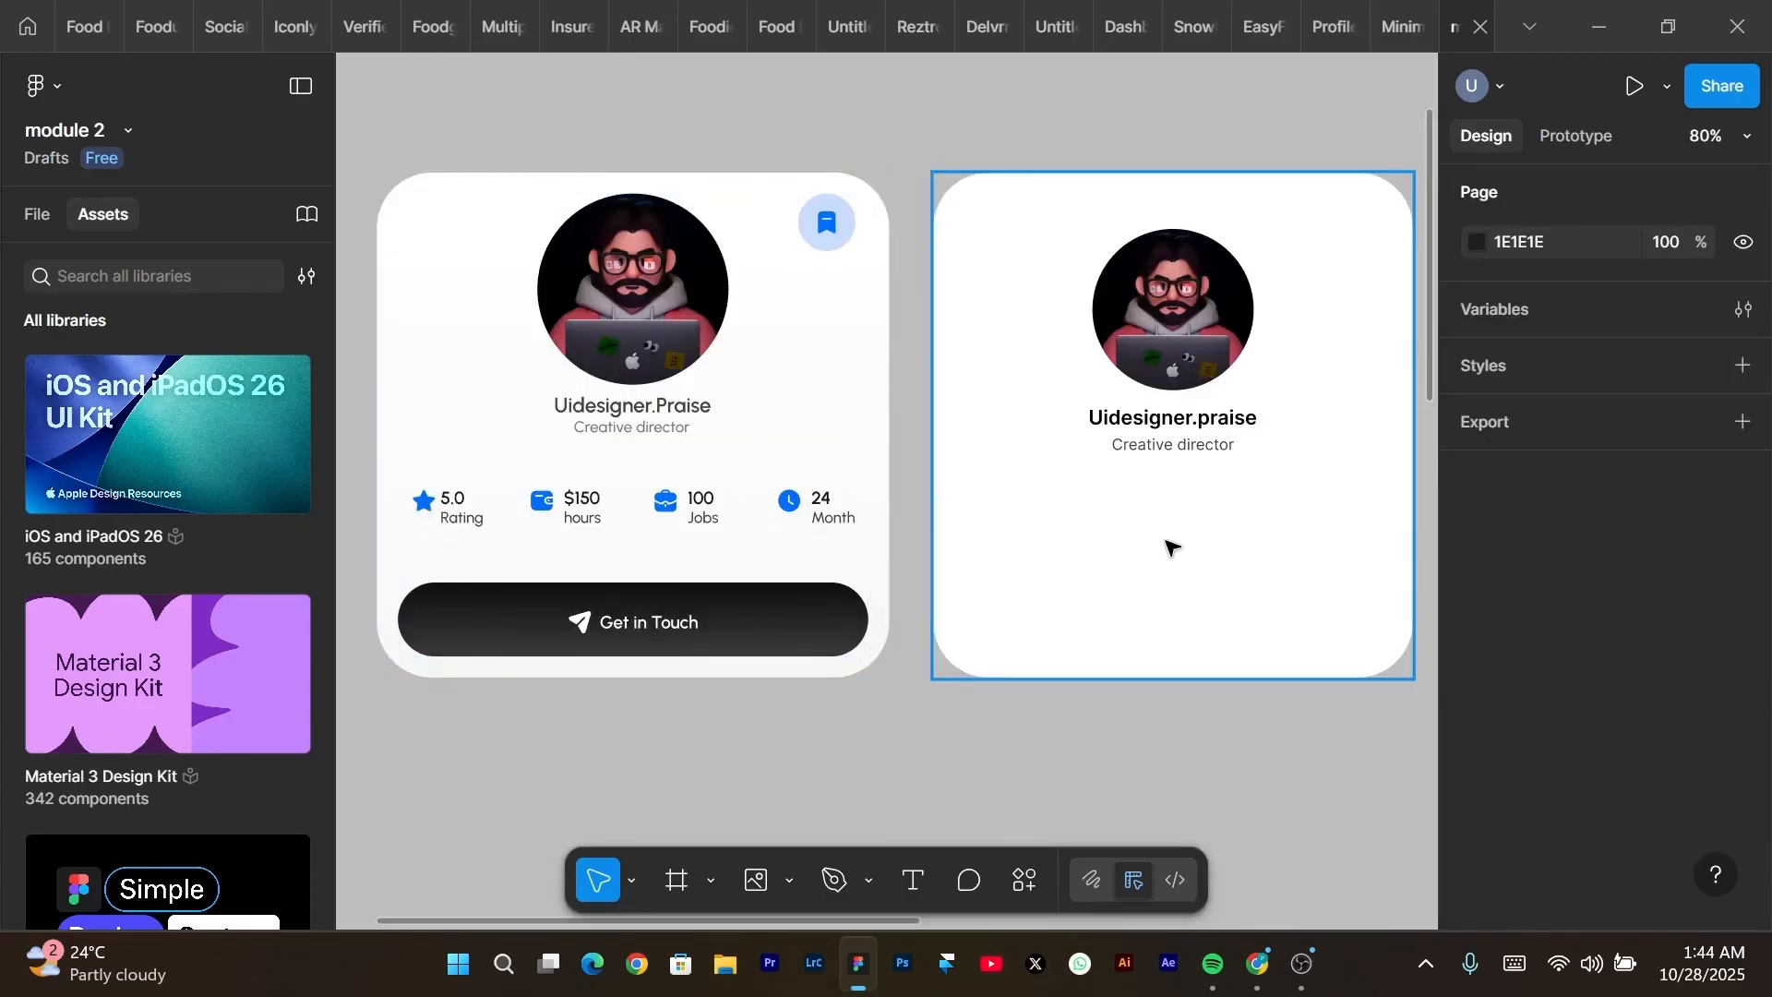
# Add a text reading "5.0" in the lower-left area of the new card, below the name and job title.
pyautogui.scroll(2, 1171, 546)
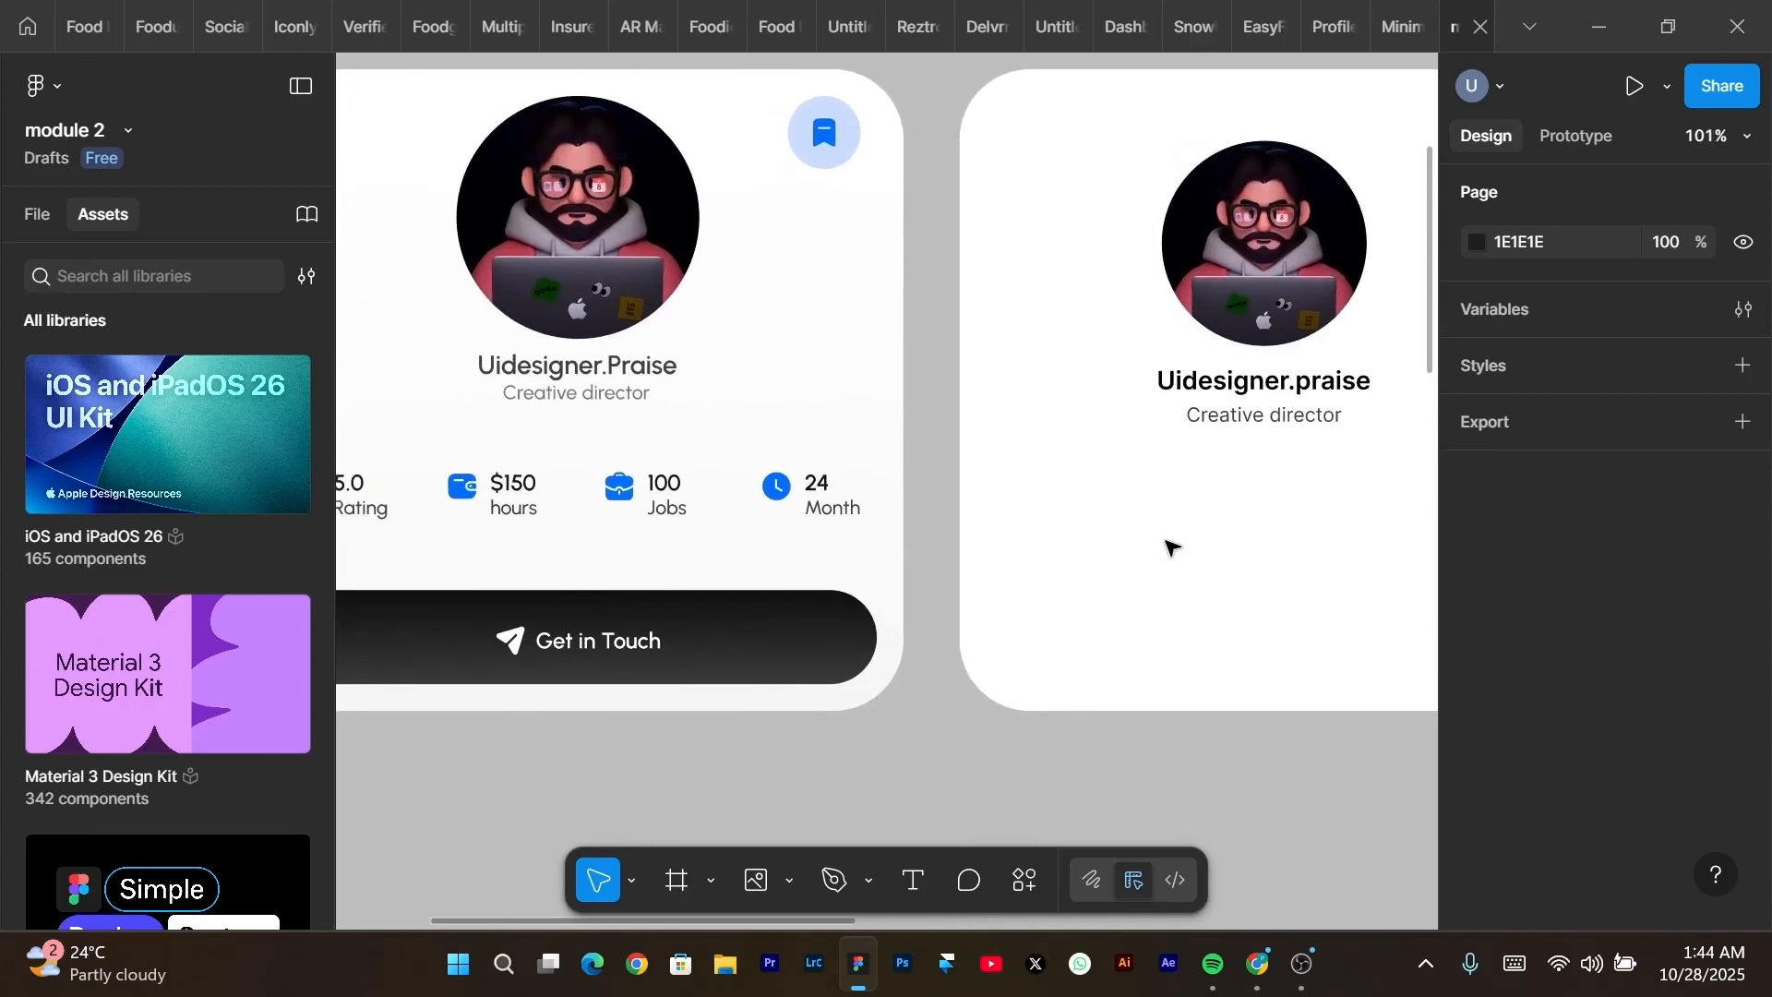
pyautogui.press('t')
pyautogui.click(1070, 528)
pyautogui.write('5.')
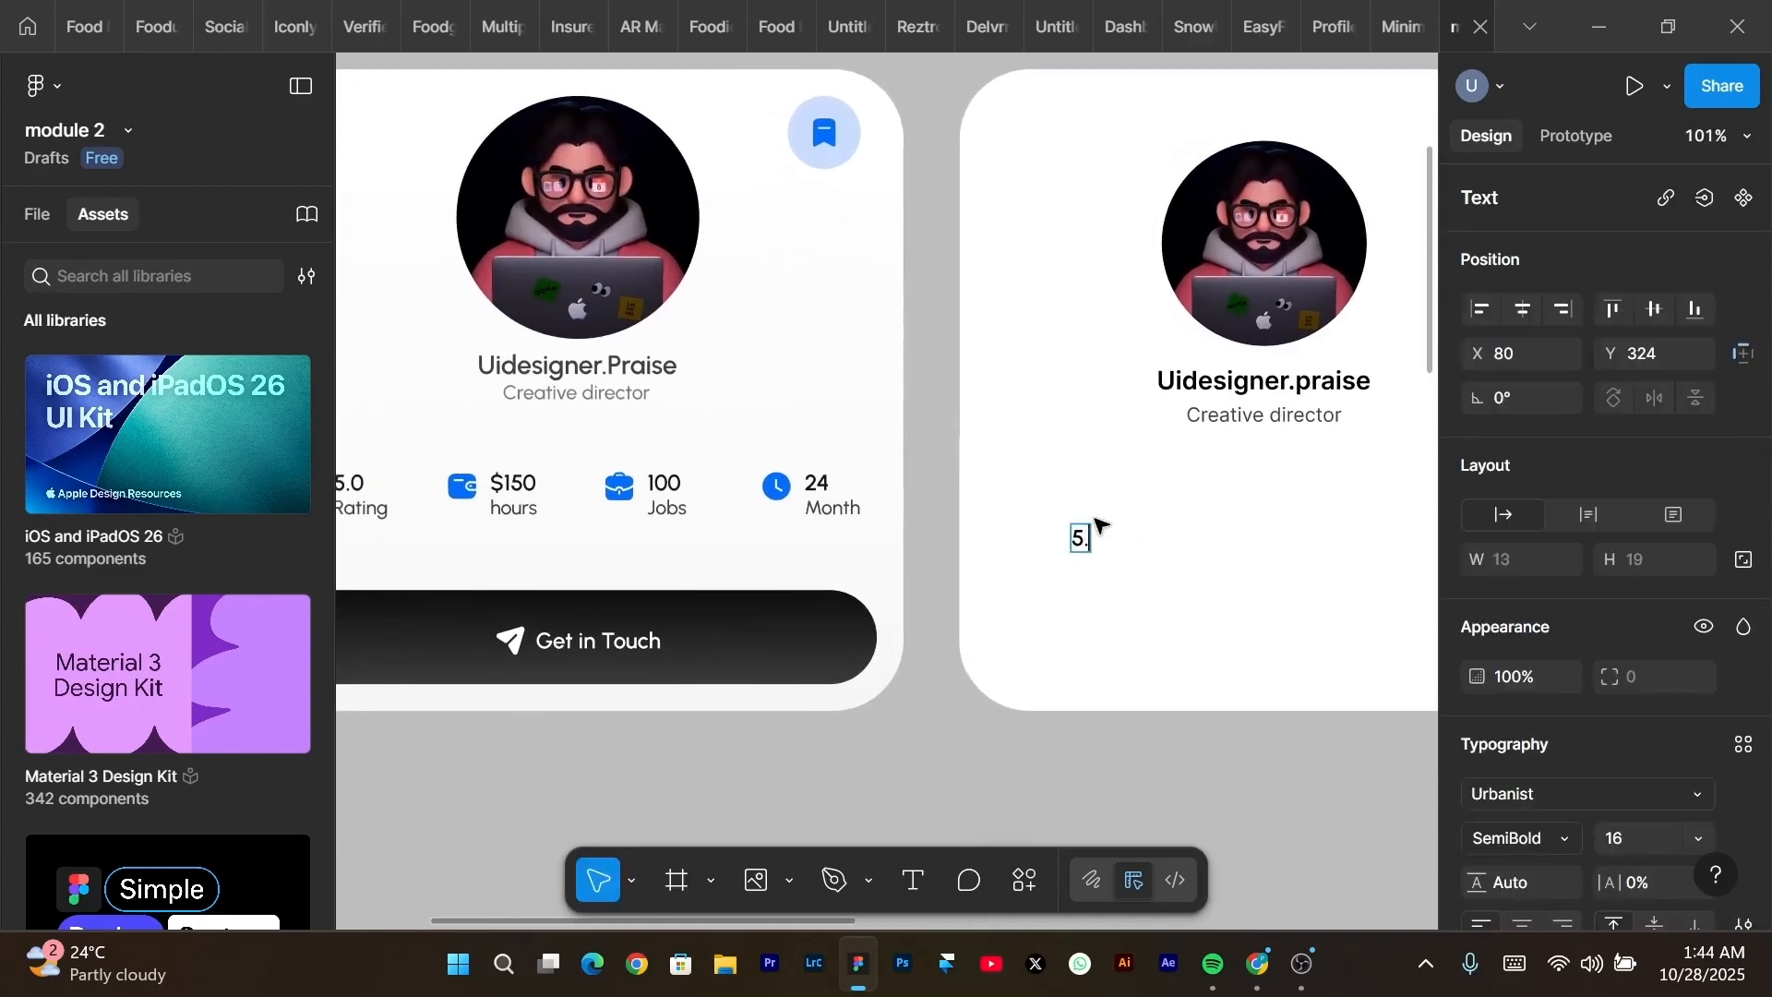
pyautogui.write('0')
pyautogui.press('Escape')
# Duplicate the "5.0" text directly below itself and change the copy to "Rating".
pyautogui.hscroll(-3, 1144, 499)
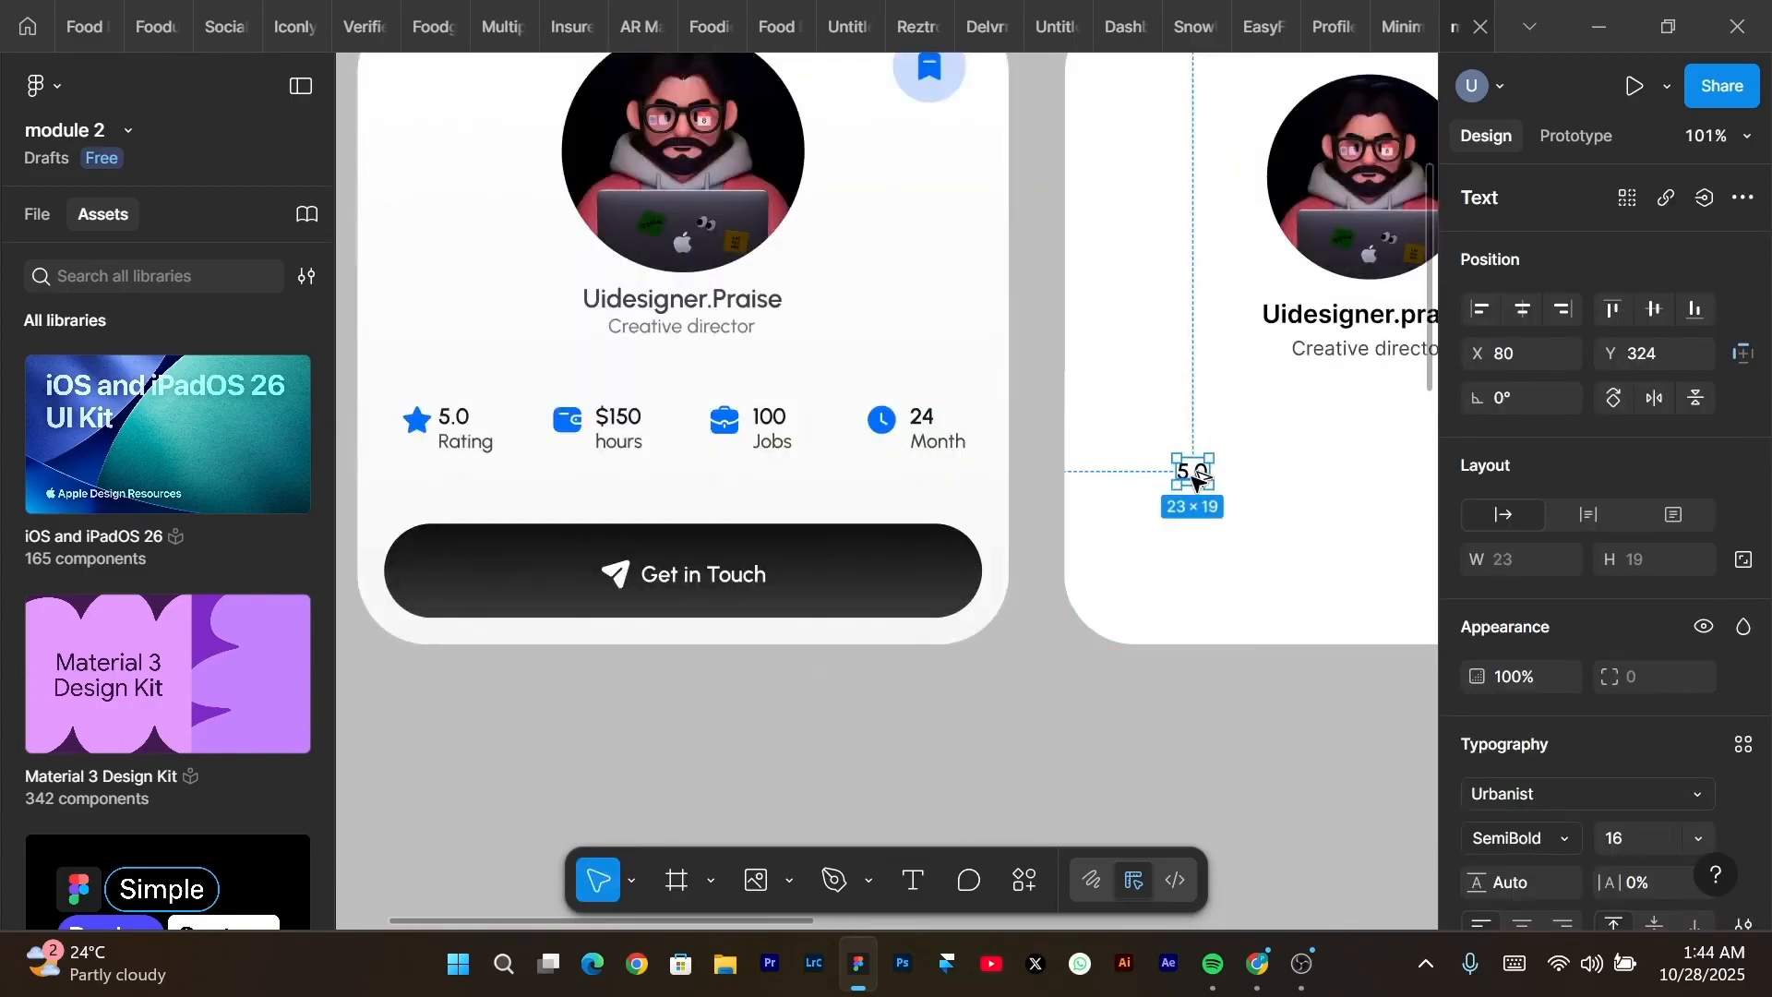
pyautogui.moveTo(1195, 477); pyautogui.dragTo(1195, 511)
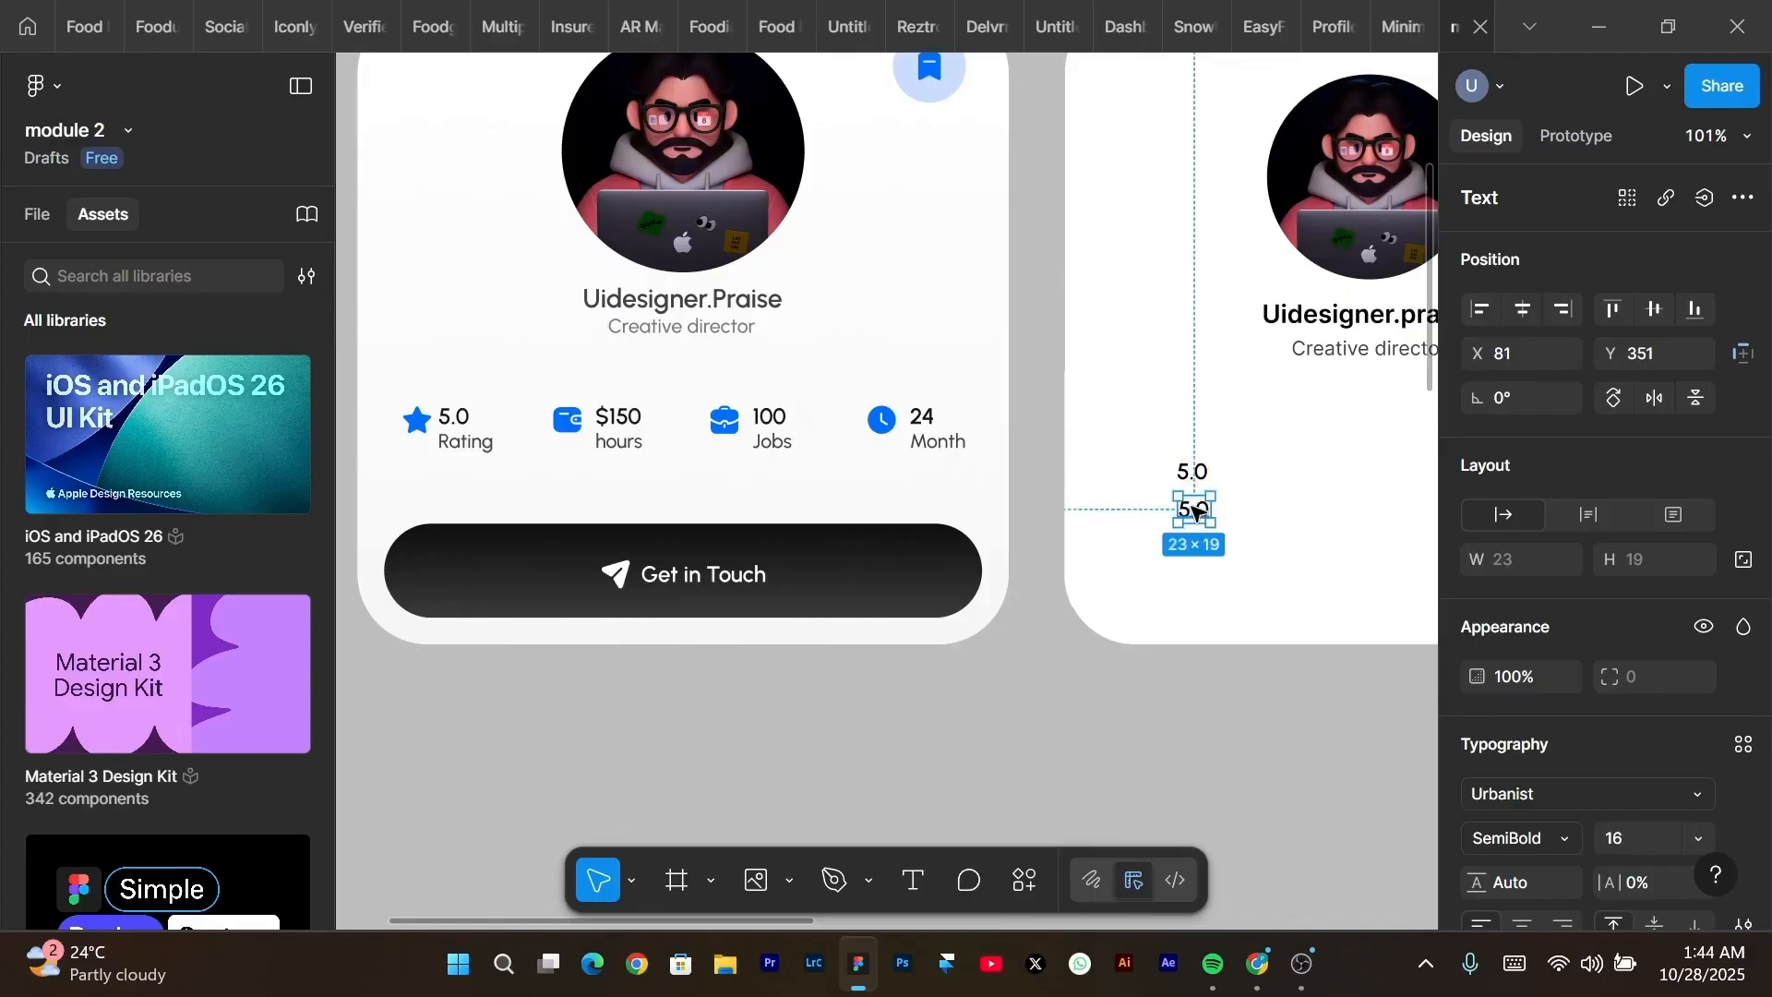
pyautogui.press('Return')
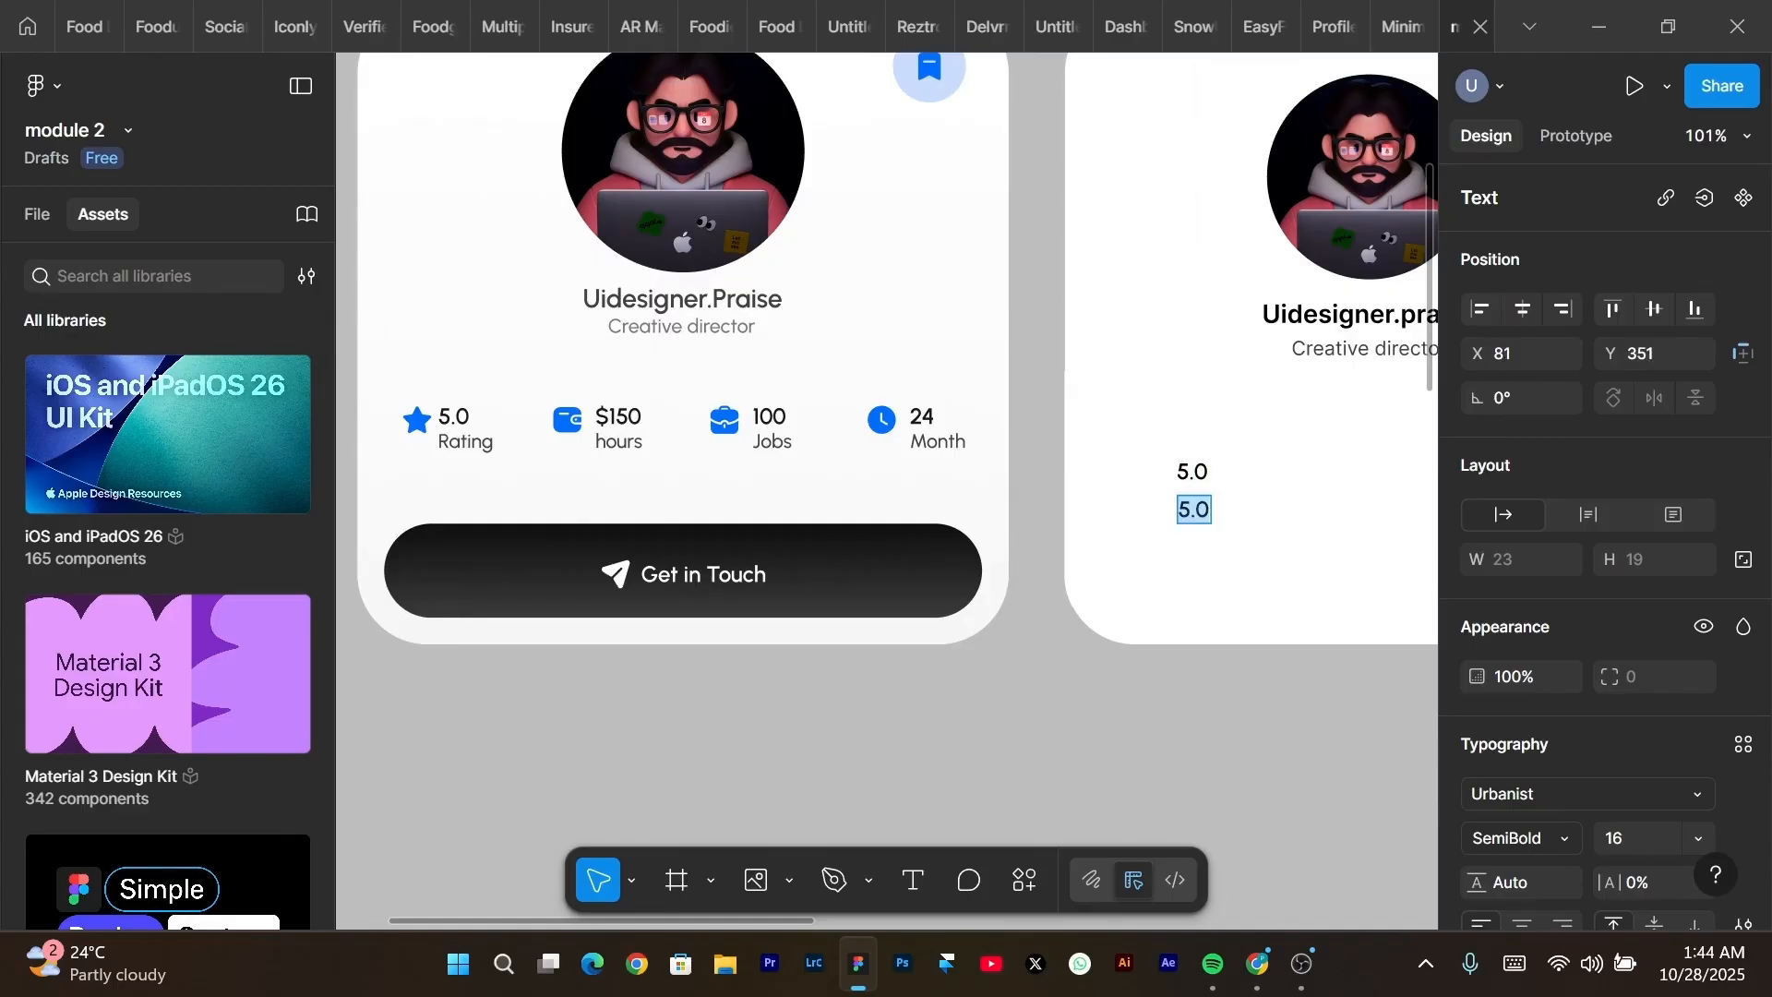
pyautogui.write('Rating')
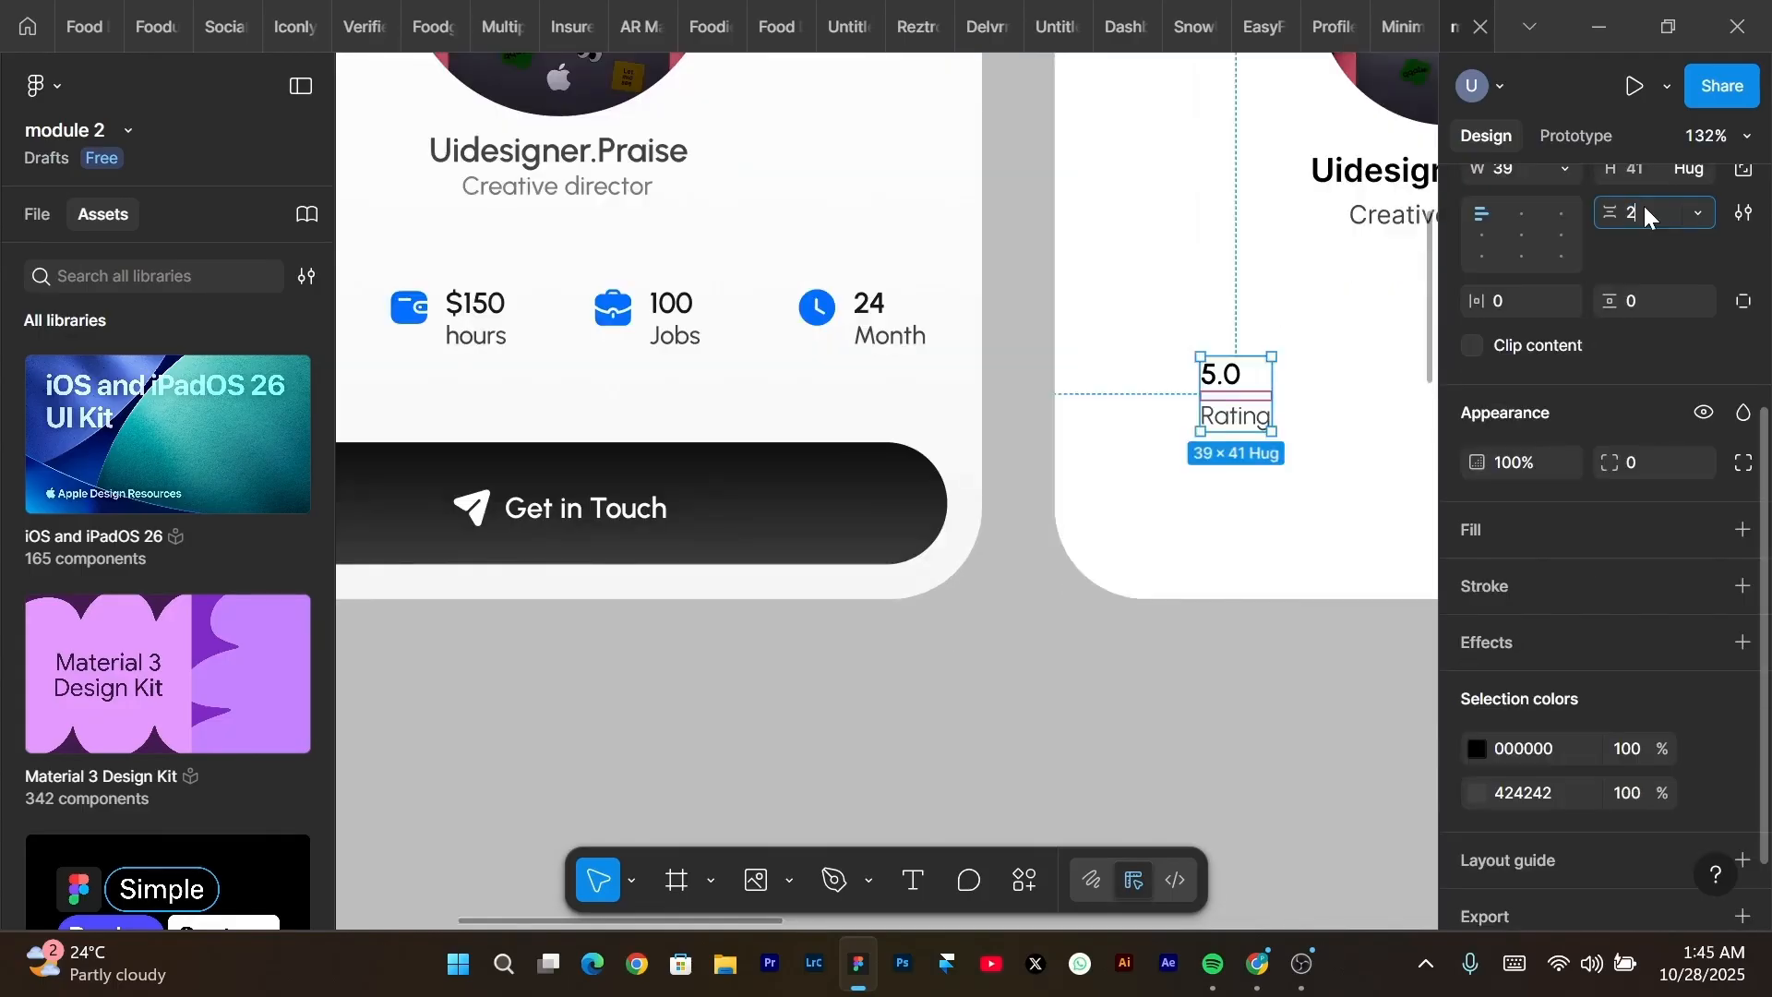
# Set the vertical gap between the "5.0" and "Rating" texts to 2.
pyautogui.click(1644, 207)
pyautogui.write('2')
pyautogui.press('Return')
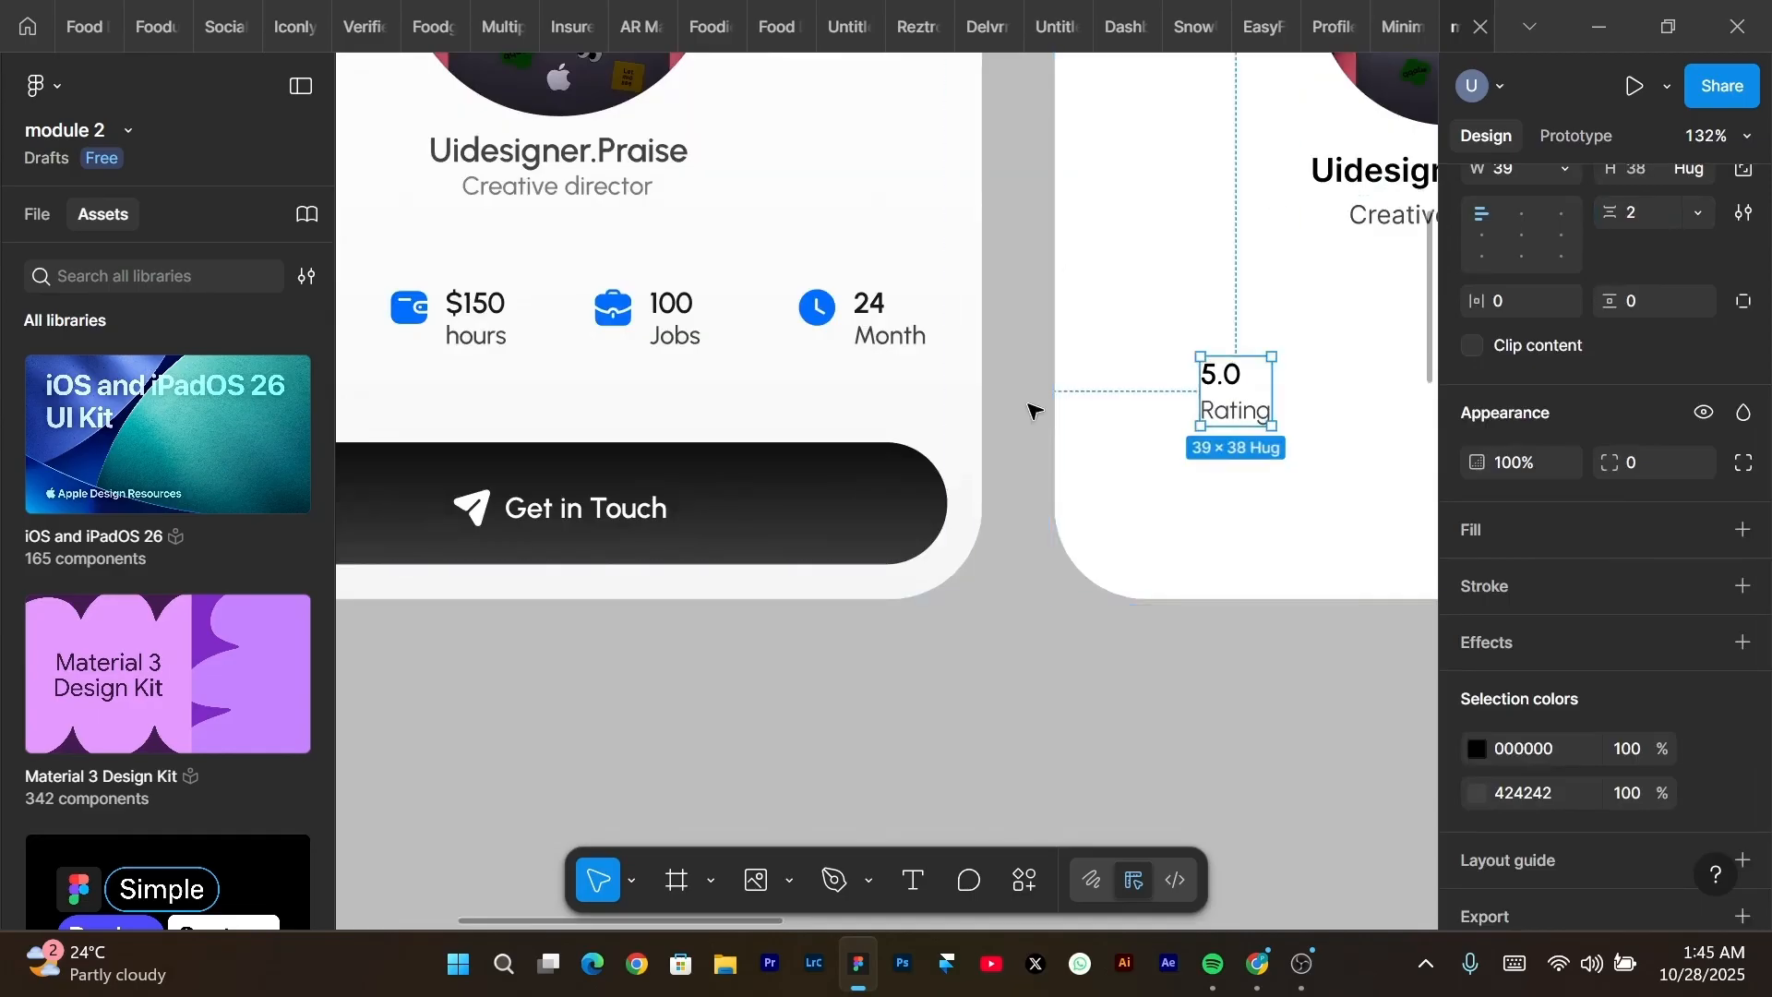
# Copy the blue star icon from the original card and place it just left of the "5.0" and "Rating" texts on the new card.
pyautogui.hscroll(-5, 1034, 410)
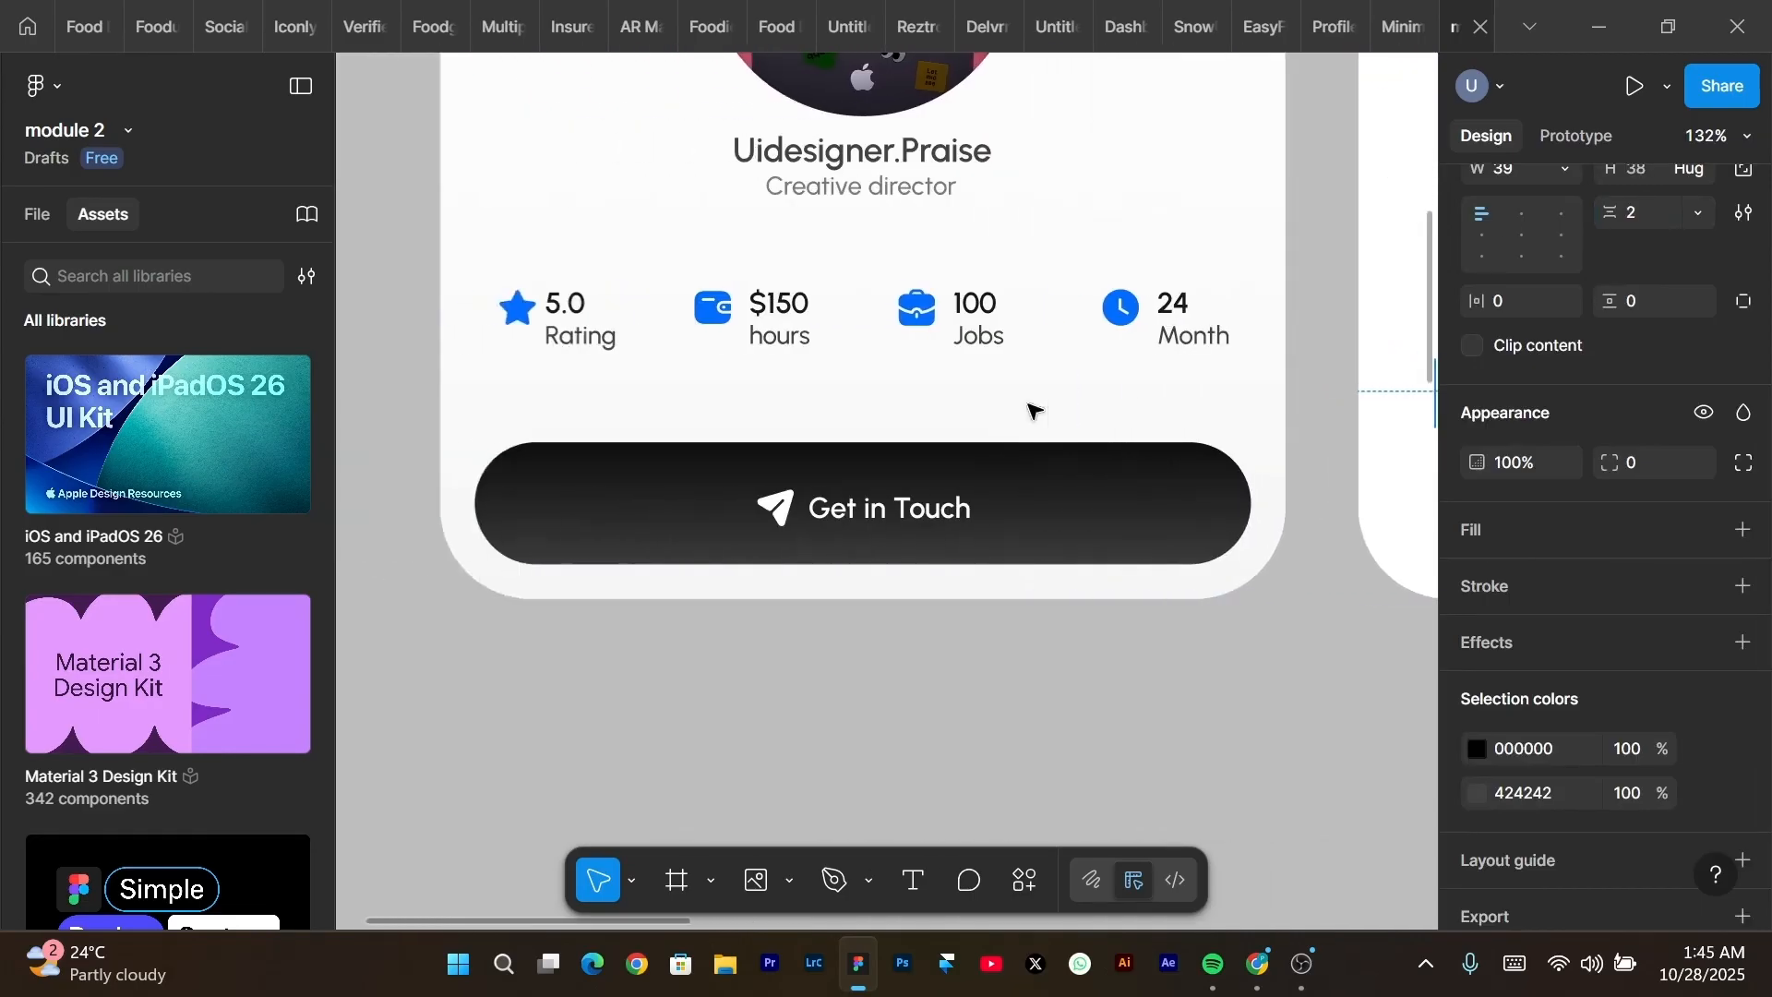
pyautogui.hscroll(9, 1034, 411)
pyautogui.hscroll(-8, 1030, 408)
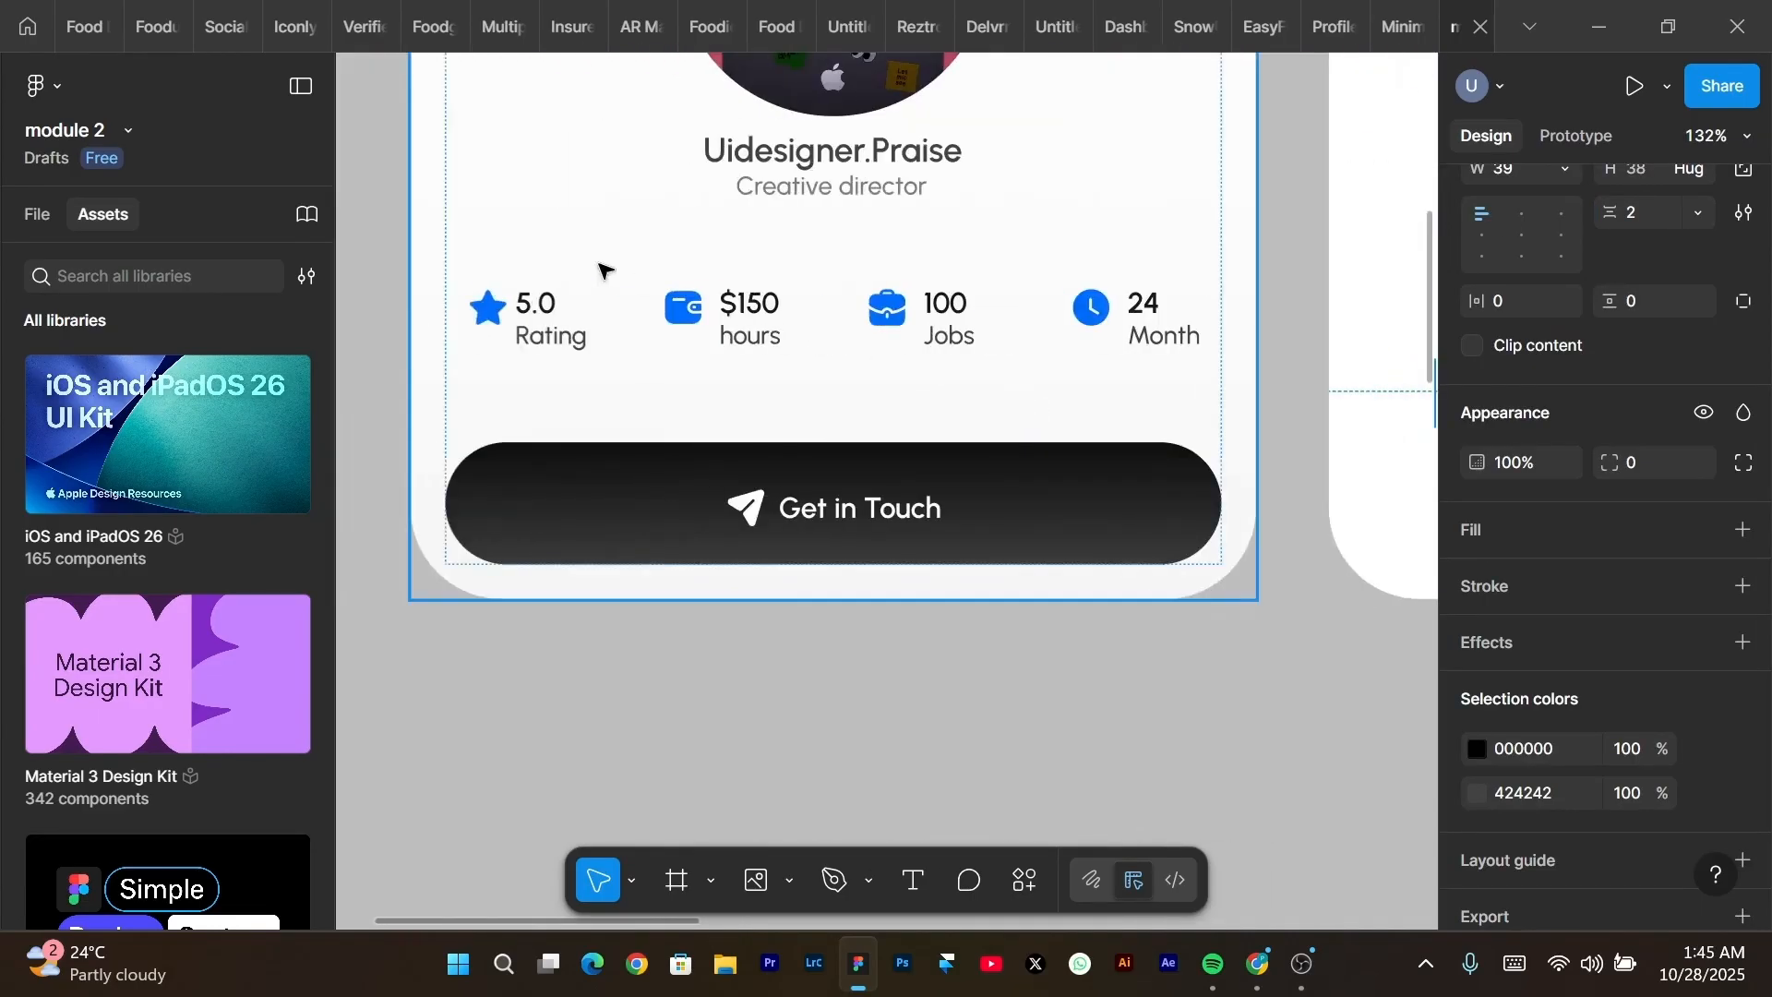
pyautogui.click(459, 316)
pyautogui.click(507, 315)
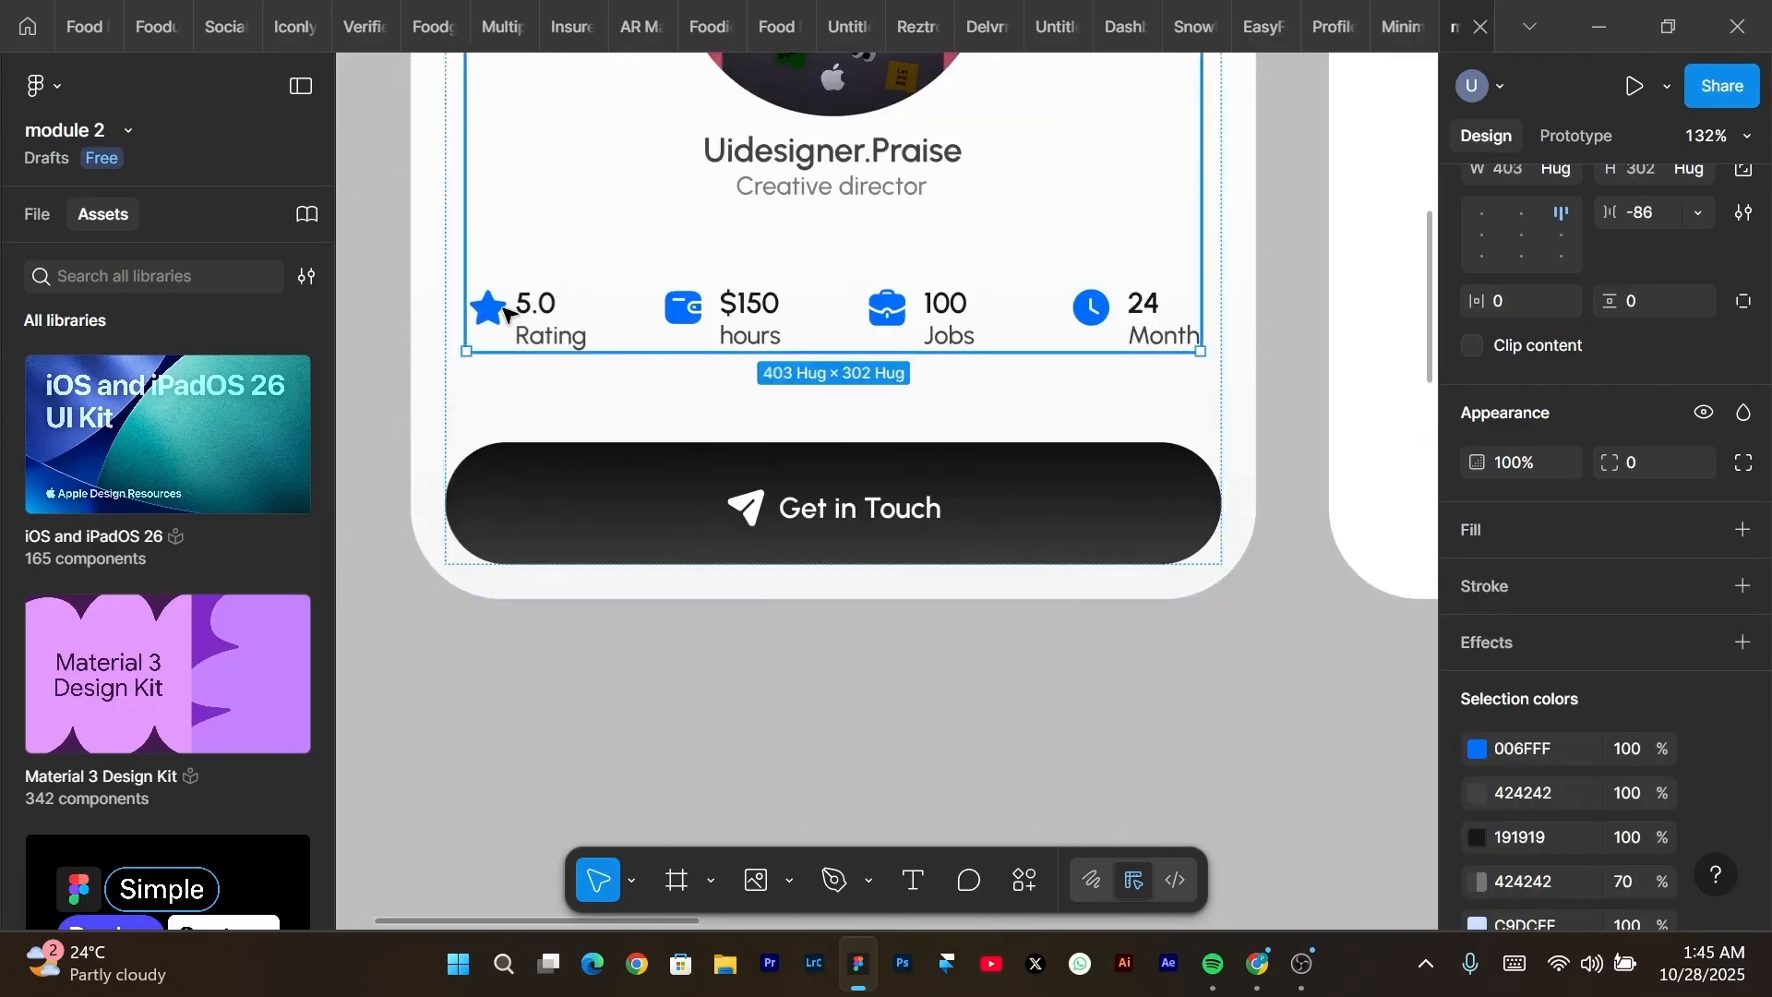
pyautogui.click(502, 315)
pyautogui.click(500, 318)
pyautogui.click(498, 320)
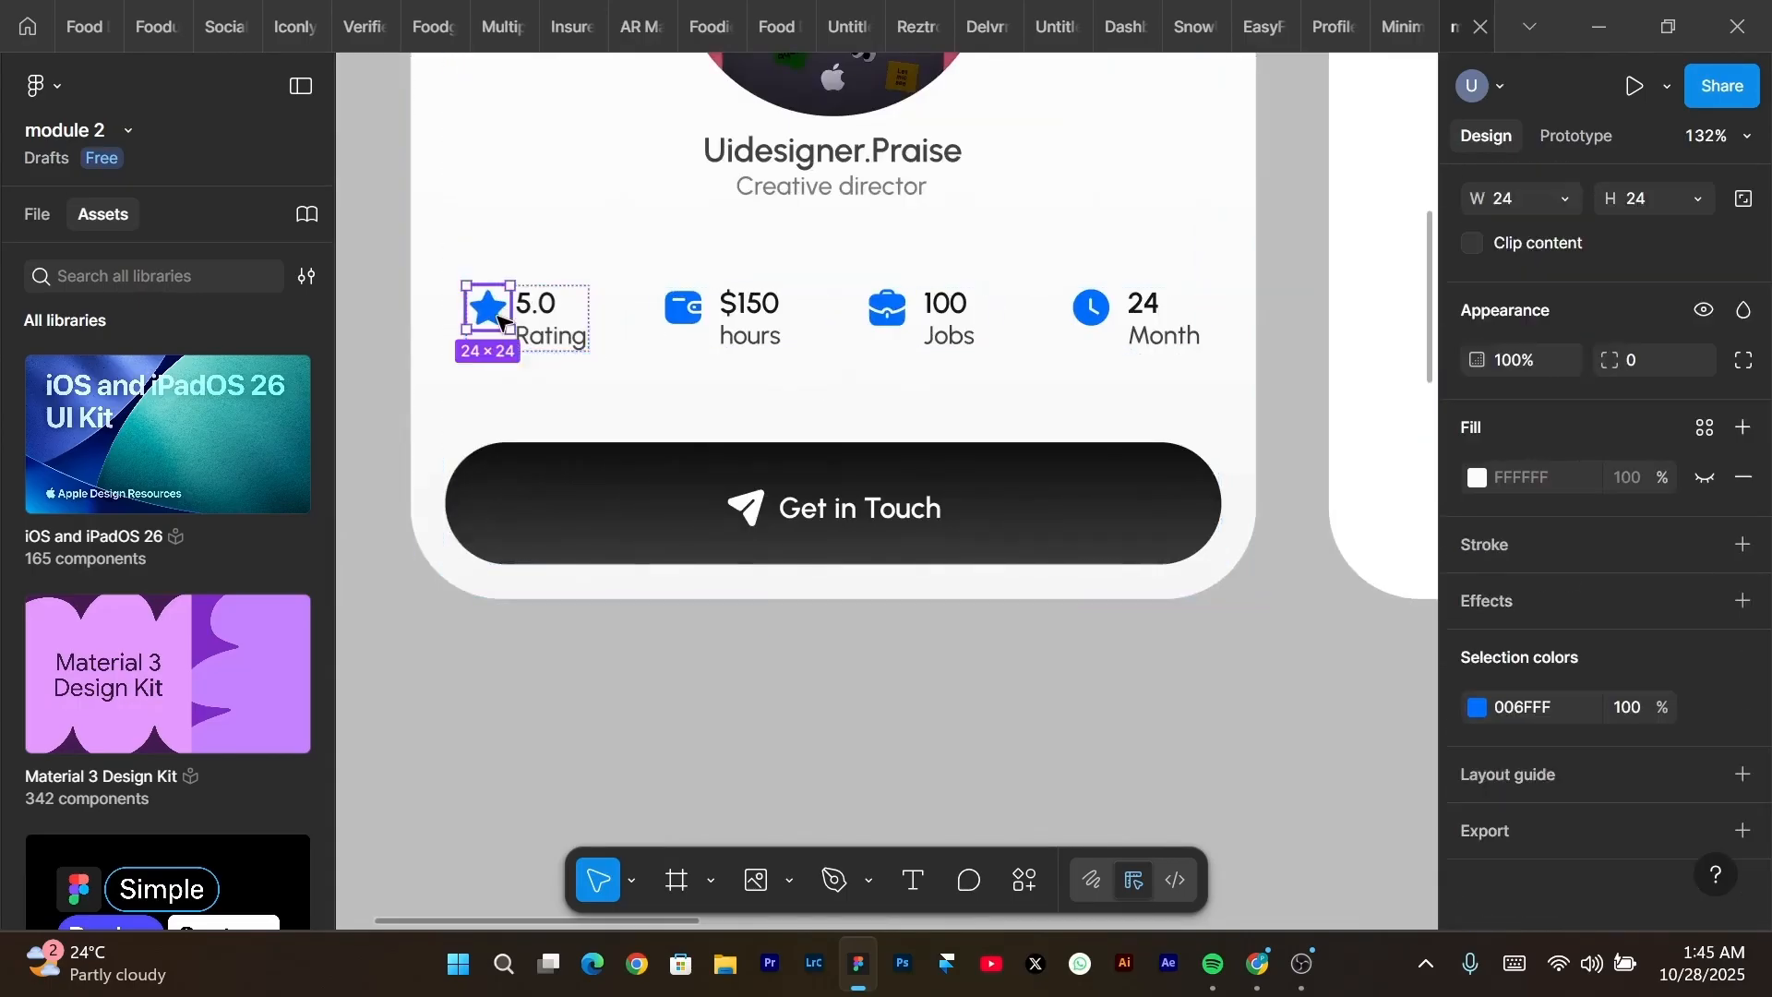
pyautogui.moveTo(498, 321); pyautogui.dragTo(1237, 398)
# Combine the star icon and the "5.0" and "Rating" text group in one horizontal auto layout.
pyautogui.scroll(5, 1124, 542)
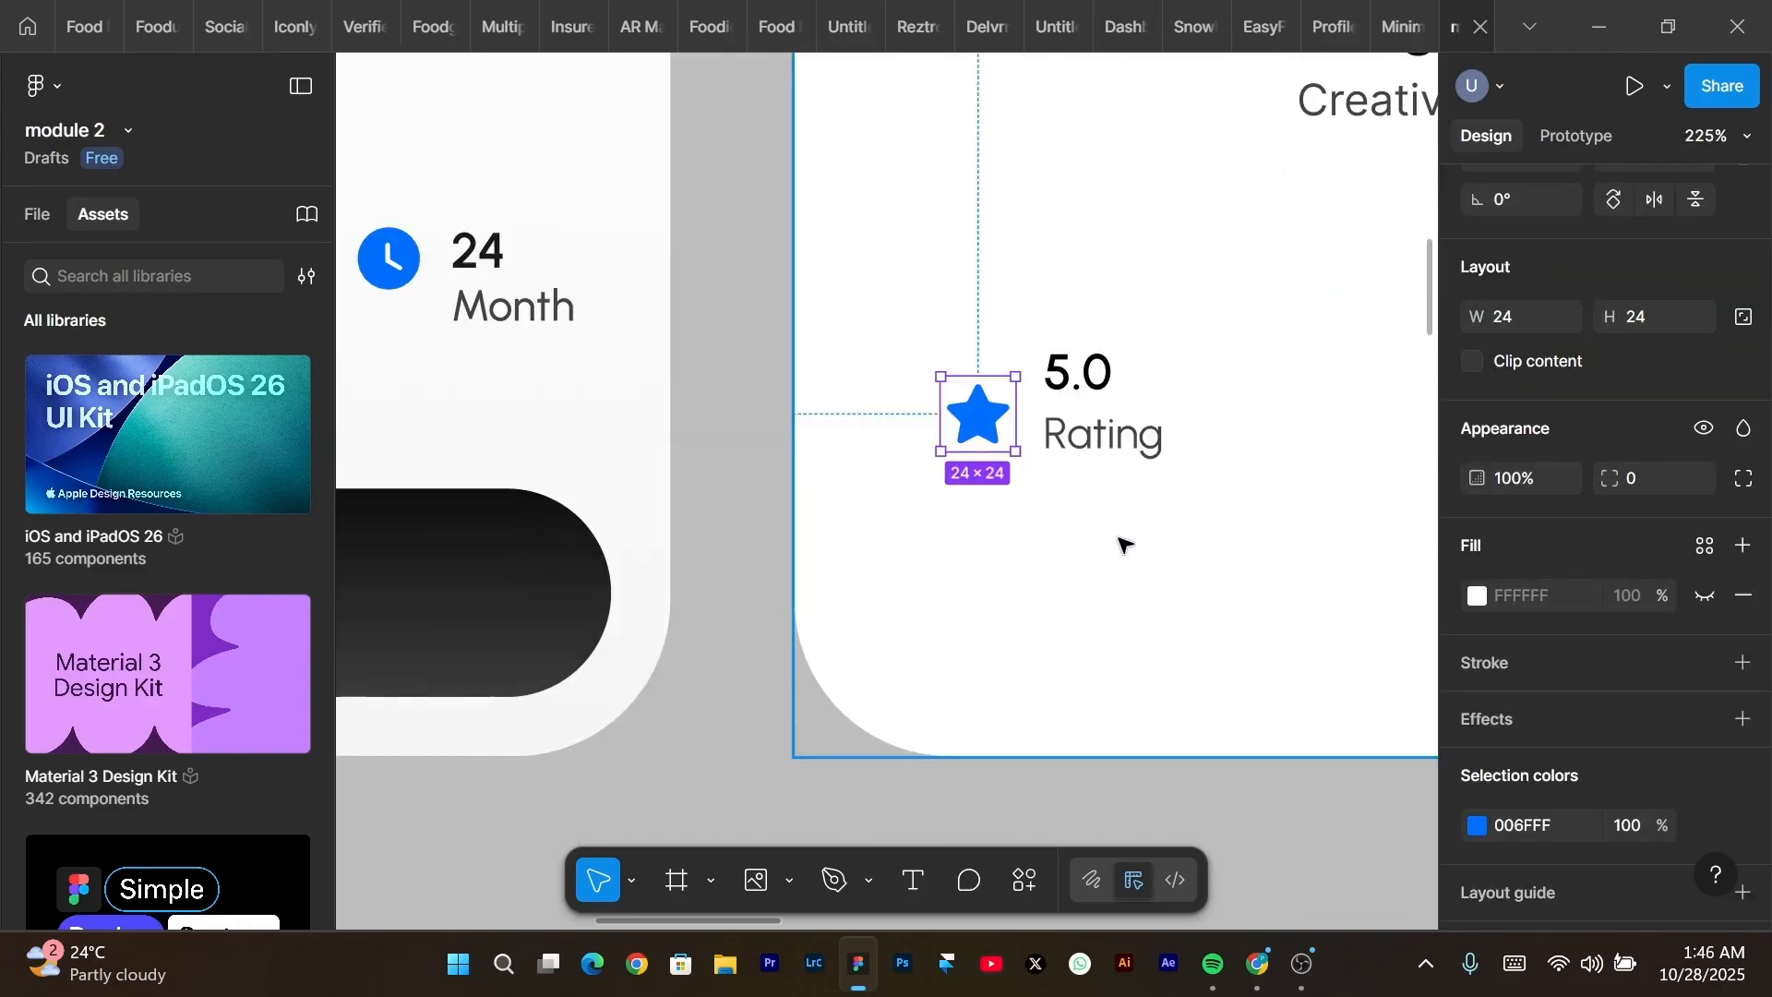
pyautogui.keyDown('shift'); pyautogui.click(1117, 392); pyautogui.keyUp('shift')
pyautogui.hotkey('shift', 'a')
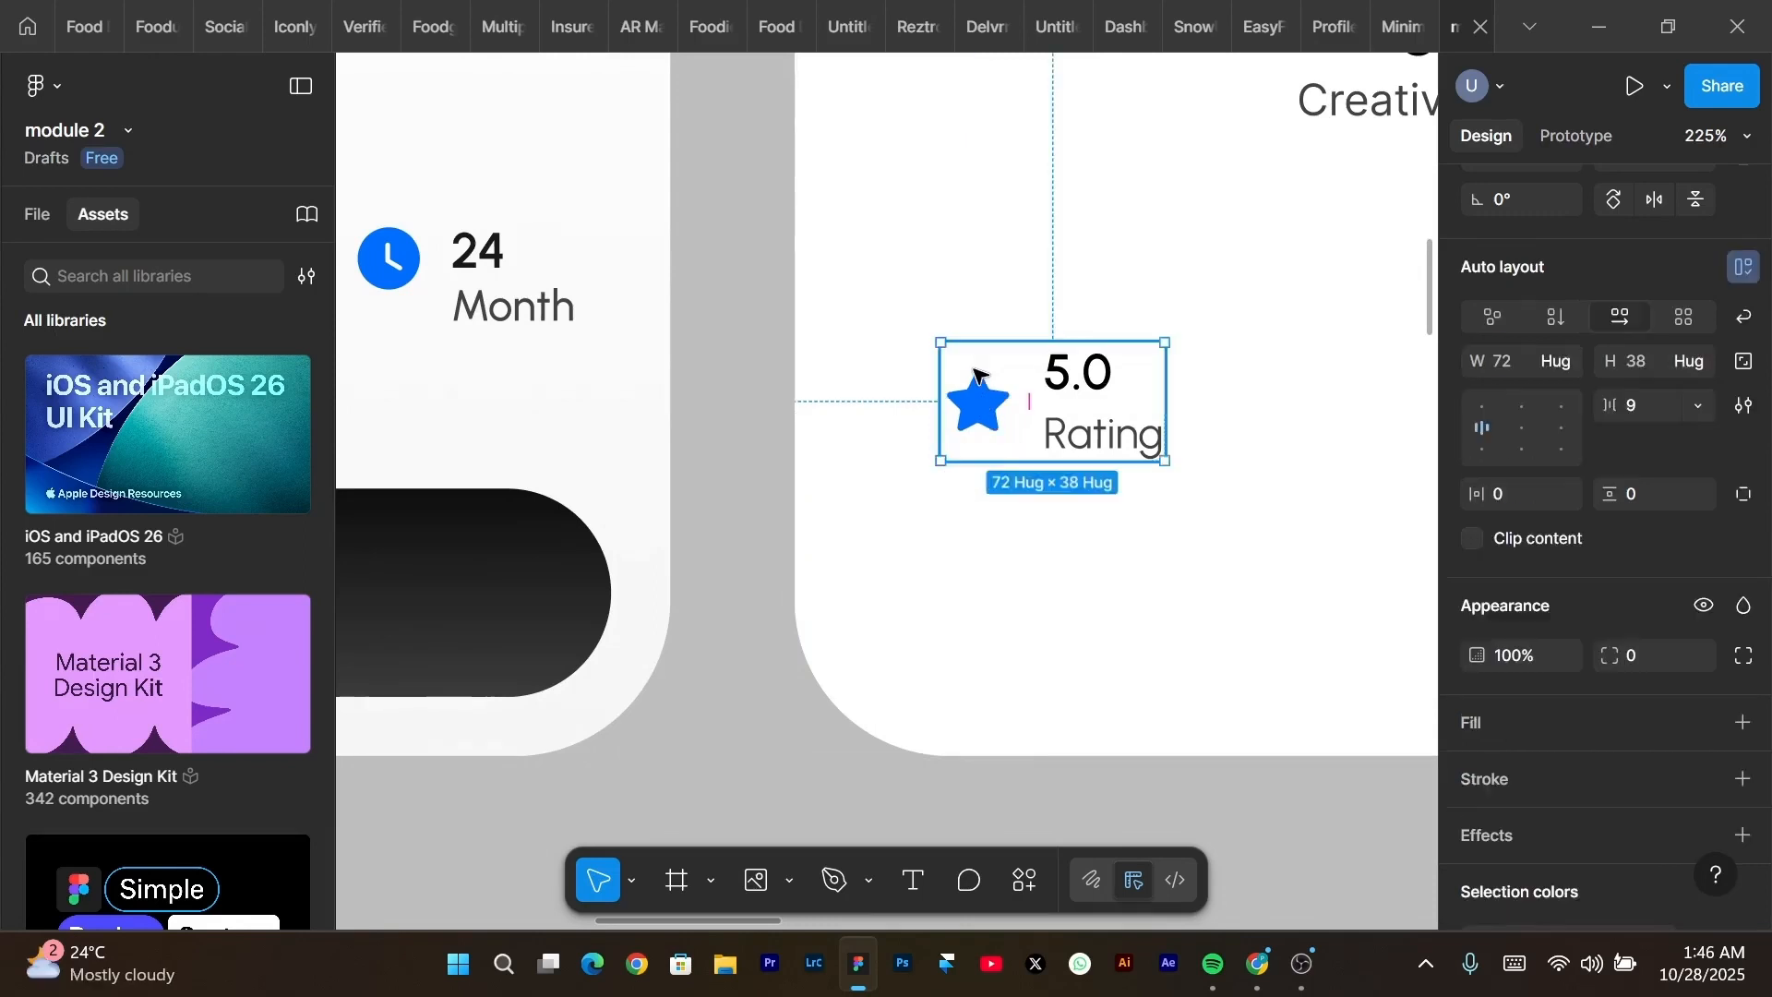
# Align the contents of the rating group to the top left, matching the star's position on the original card.
pyautogui.hscroll(5, 977, 375)
pyautogui.scroll(-2, 977, 376)
pyautogui.hscroll(-1, 978, 375)
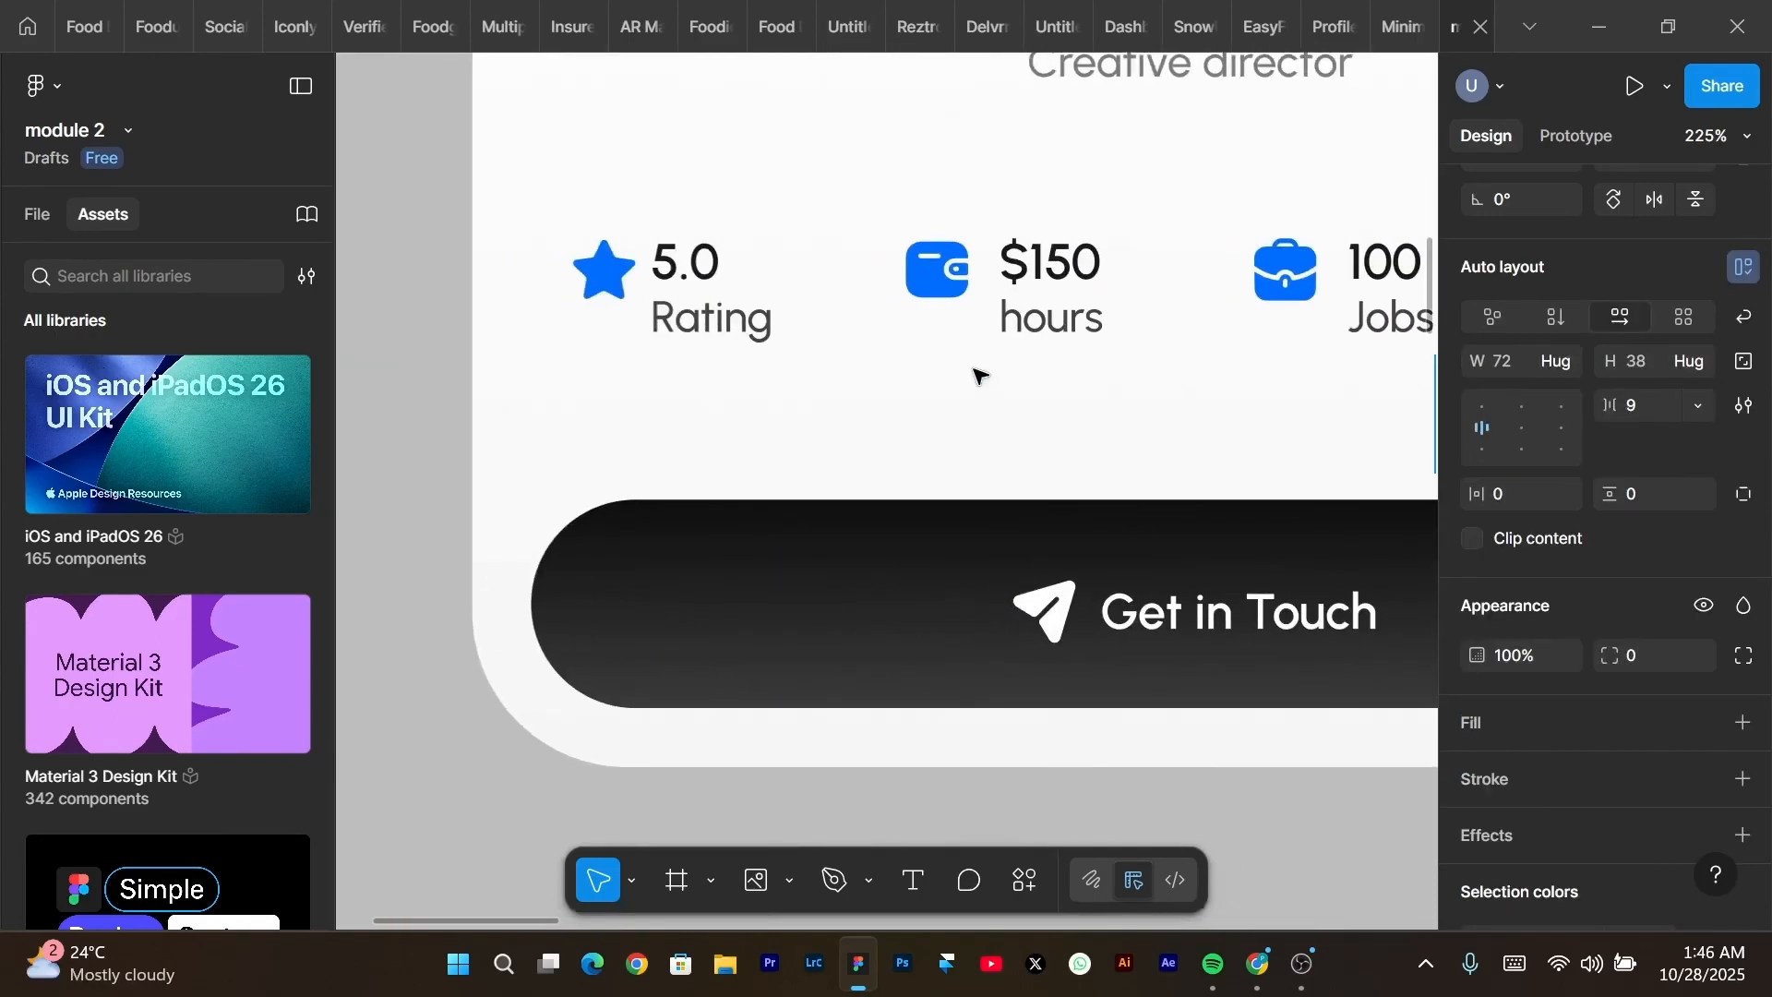
pyautogui.click(621, 281)
pyautogui.scroll(3, 621, 281)
pyautogui.hscroll(2, 621, 280)
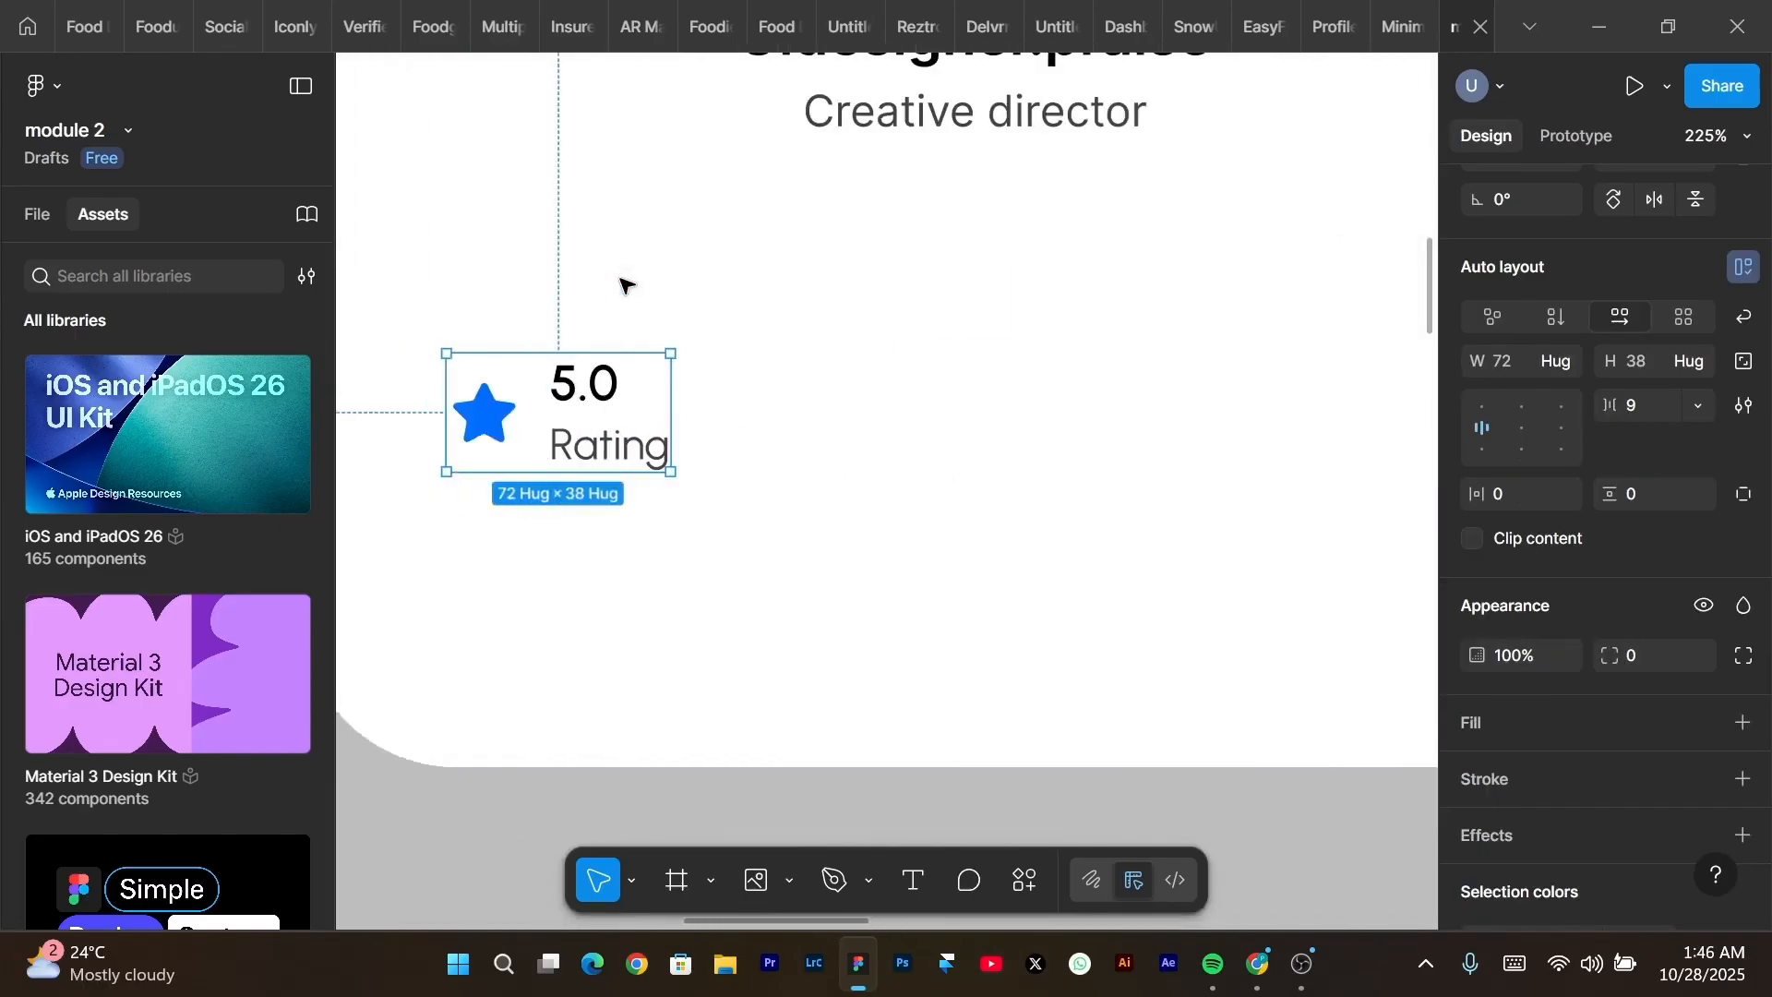
pyautogui.hscroll(-6, 621, 281)
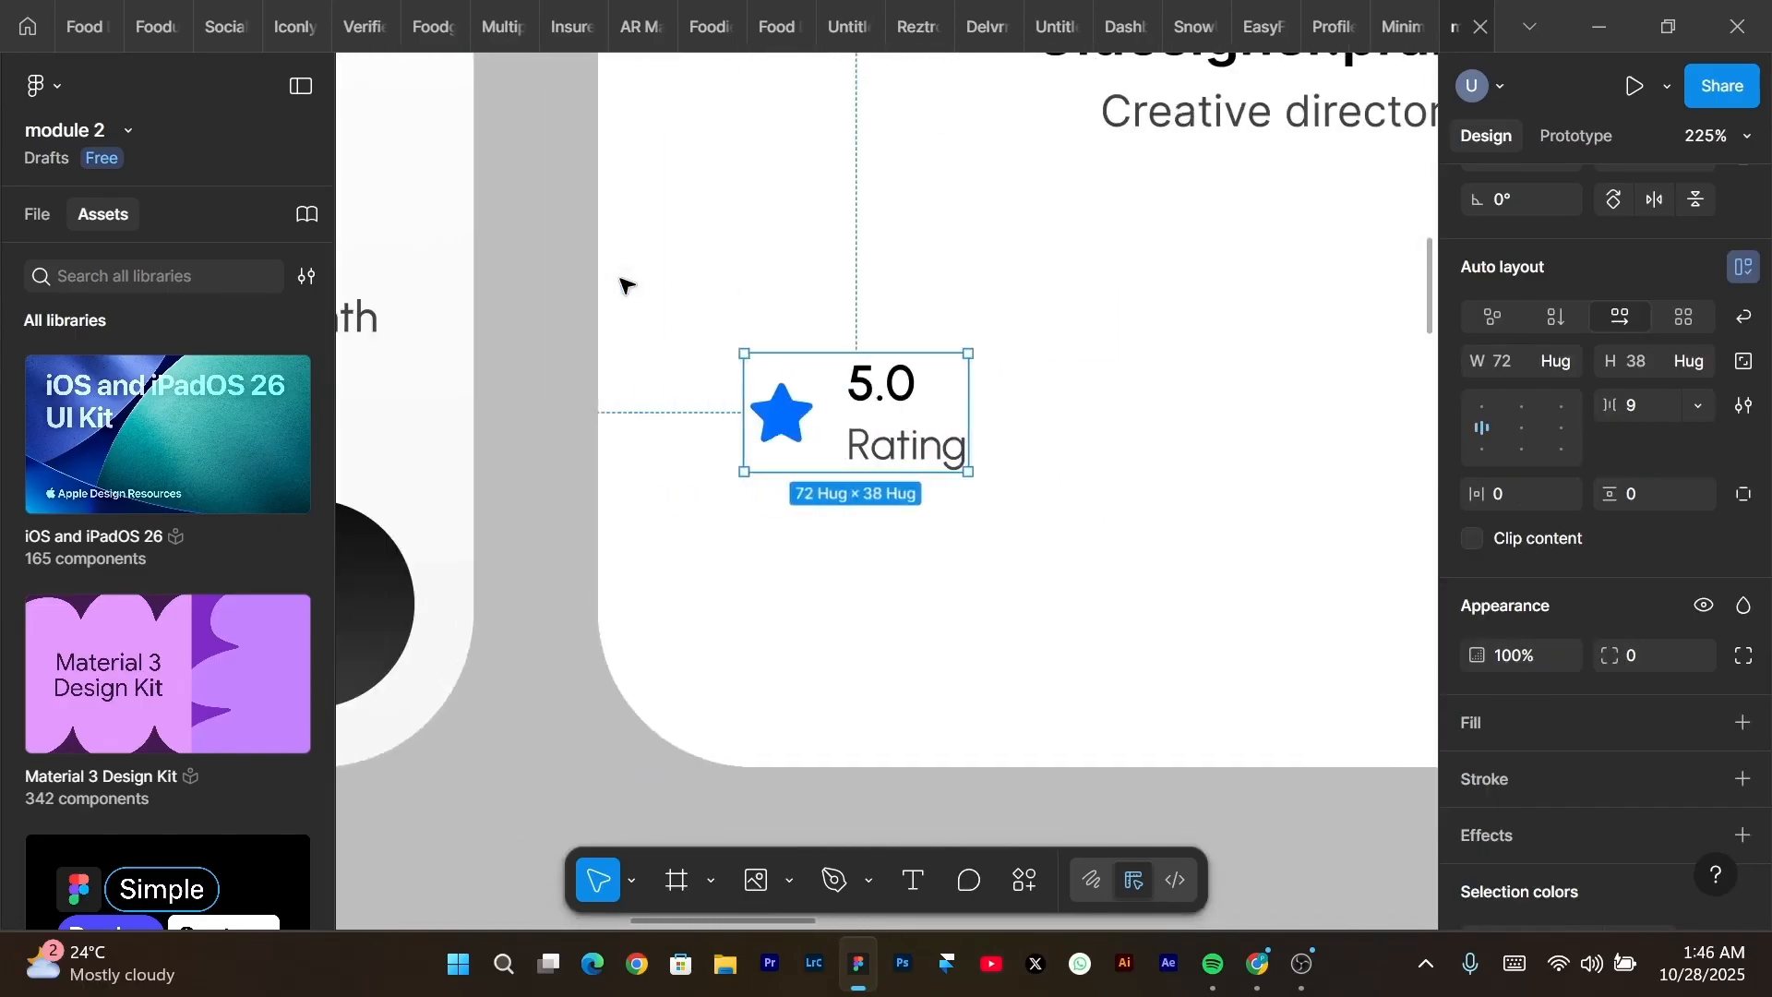
pyautogui.click(1482, 407)
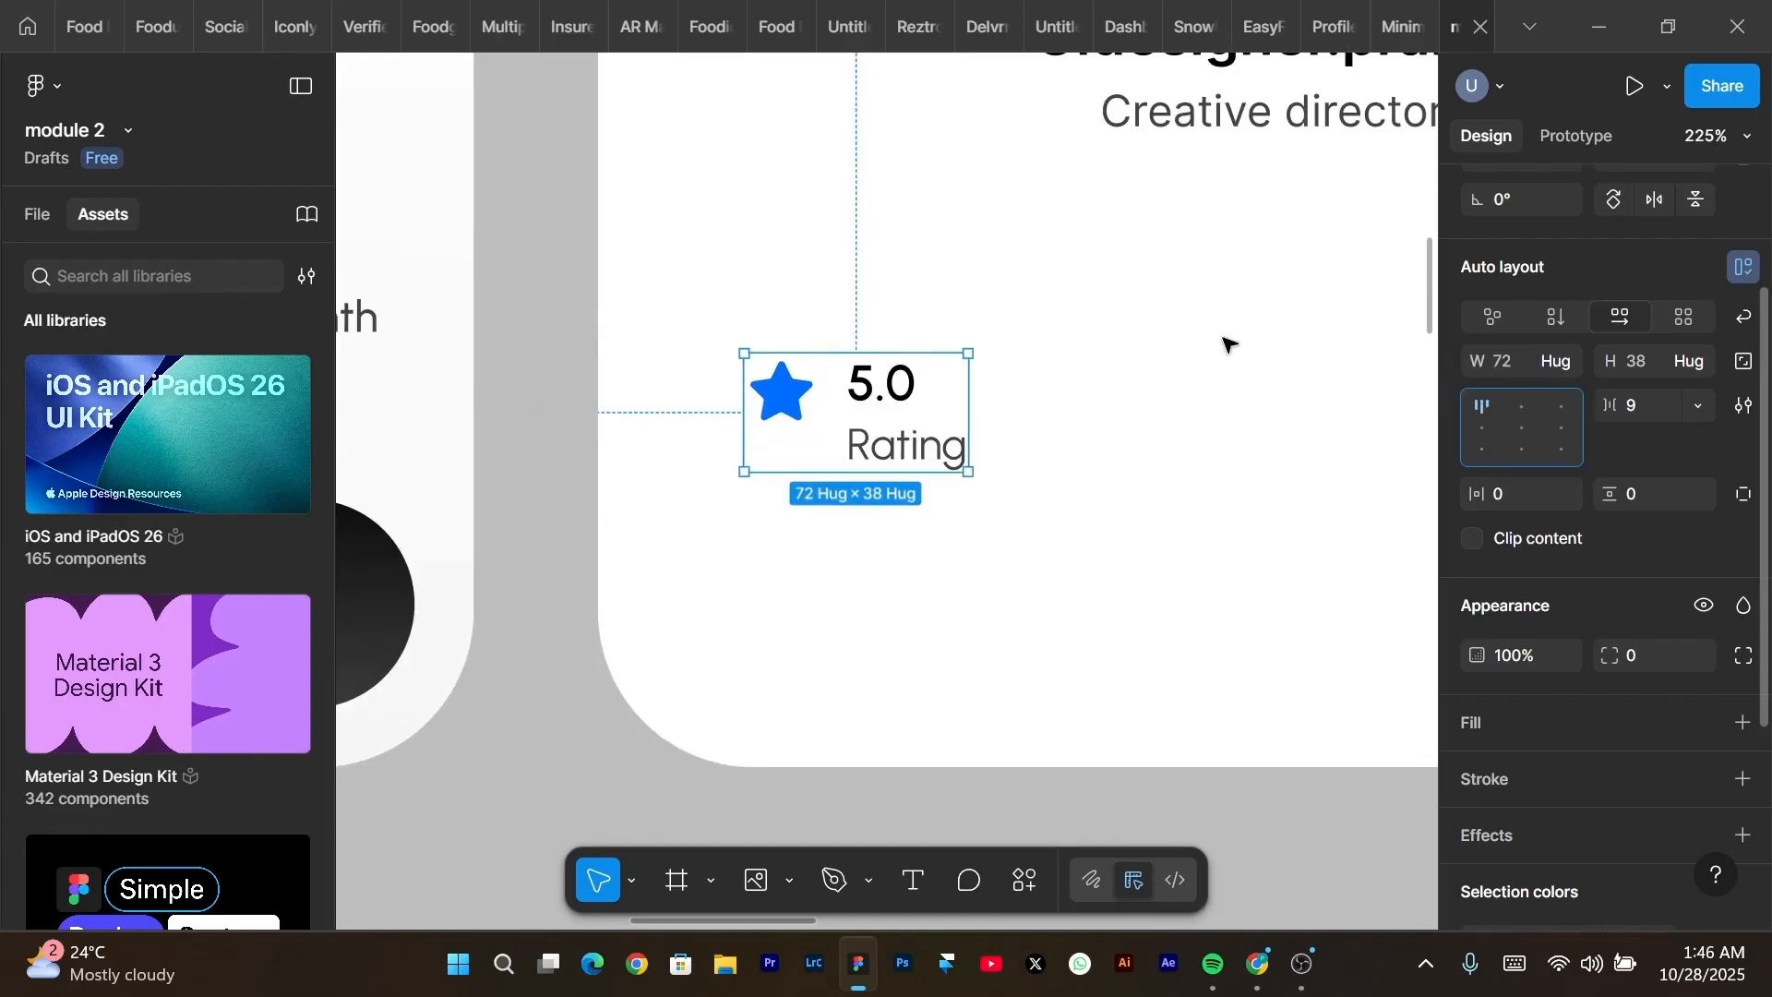
pyautogui.click(1043, 370)
pyautogui.scroll(-2, 1043, 370)
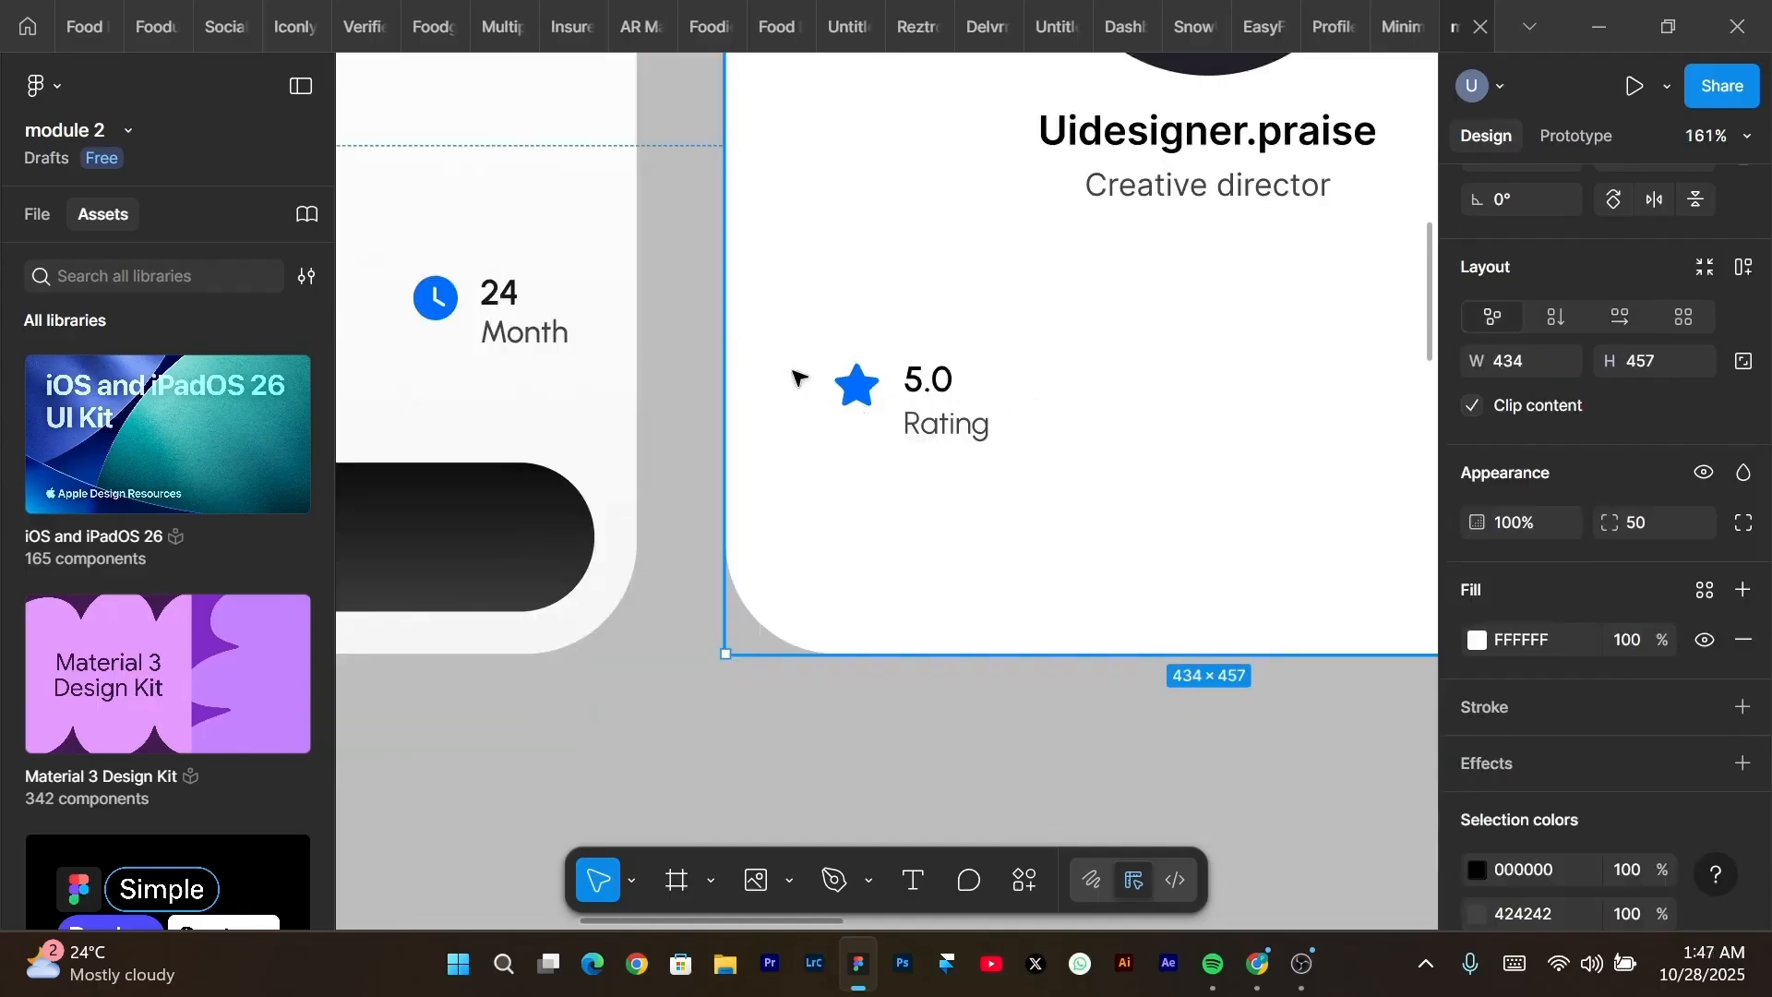
# Search the Figma Community for "icon".
pyautogui.click(28, 26)
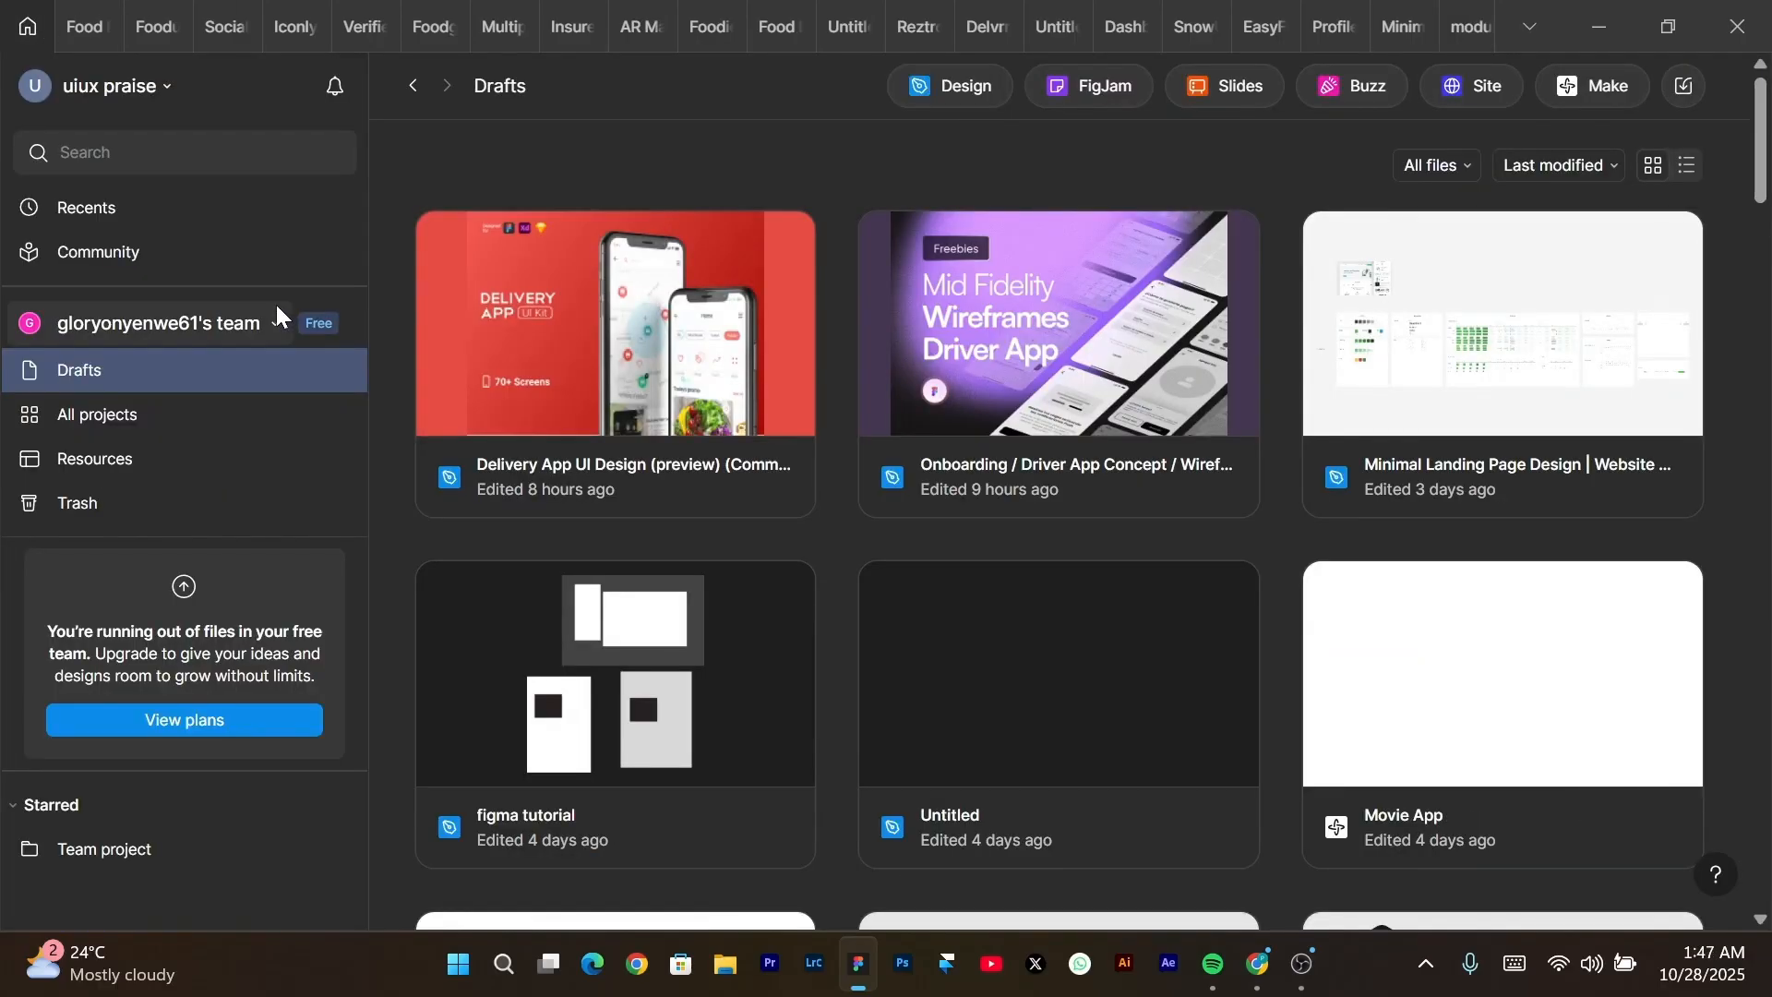
pyautogui.click(221, 259)
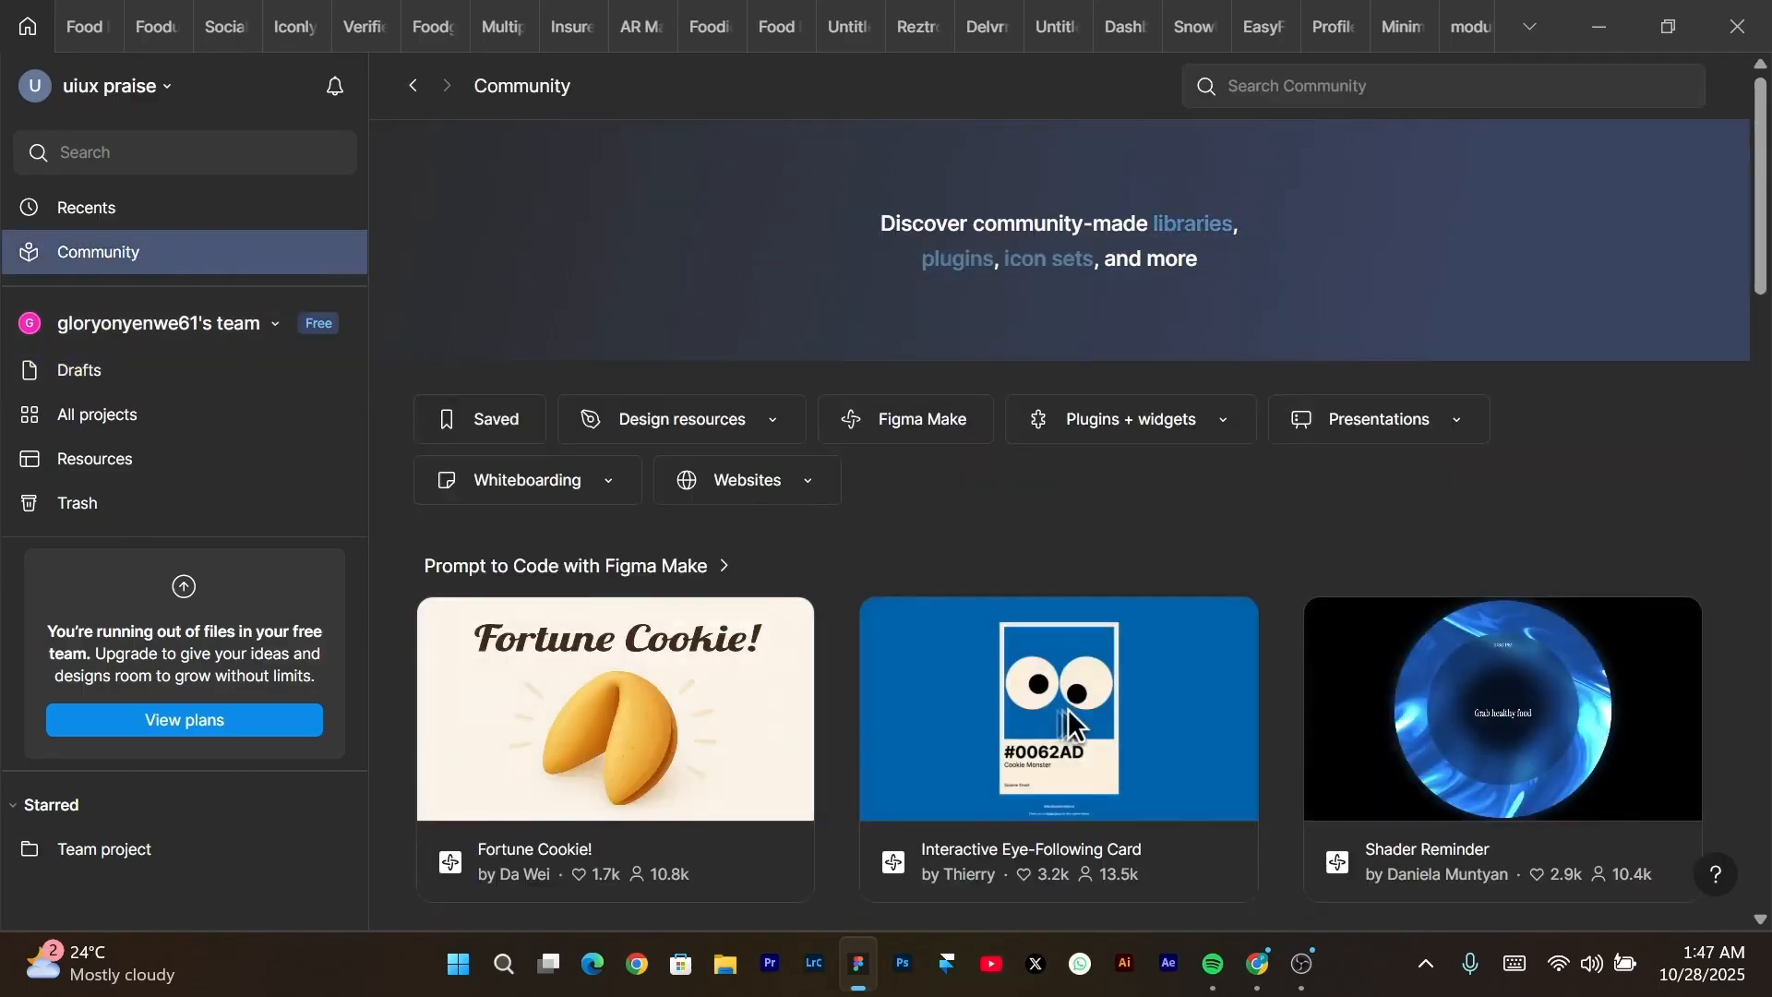
pyautogui.click(1228, 85)
pyautogui.write('ico')
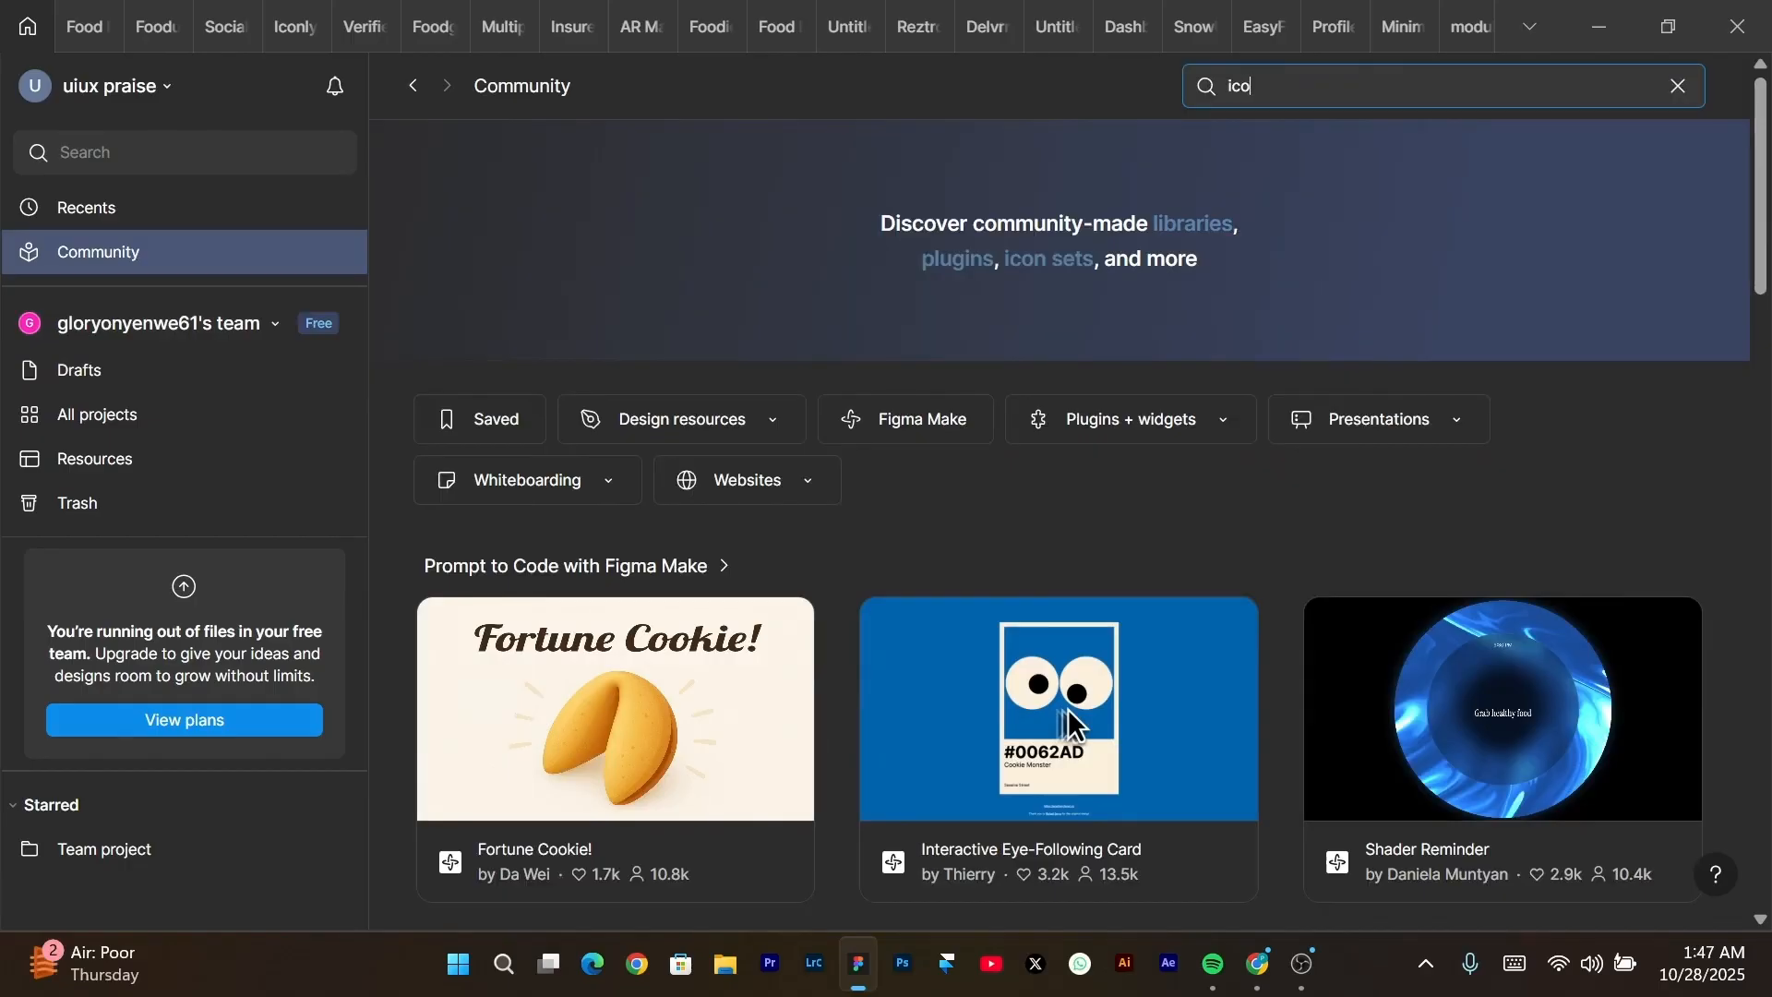
pyautogui.write('n')
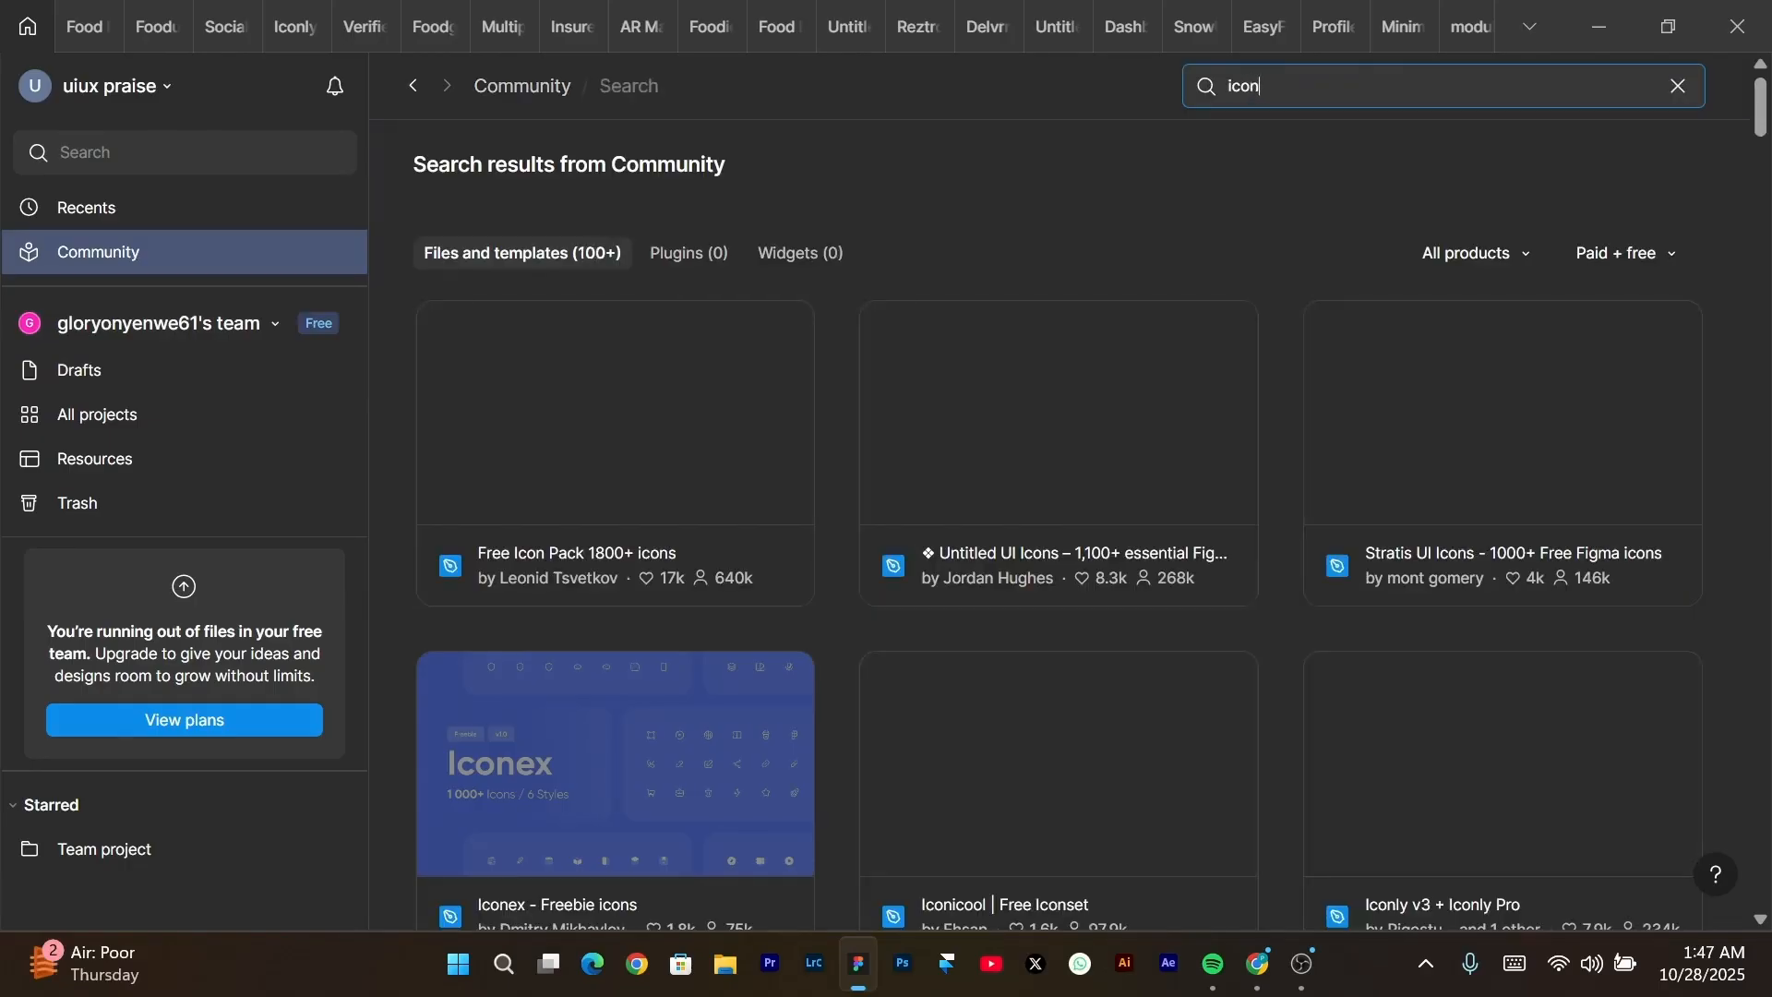
# Examine the free icon packs among the Community search results.
pyautogui.scroll(-3, 877, 383)
pyautogui.scroll(-4, 877, 382)
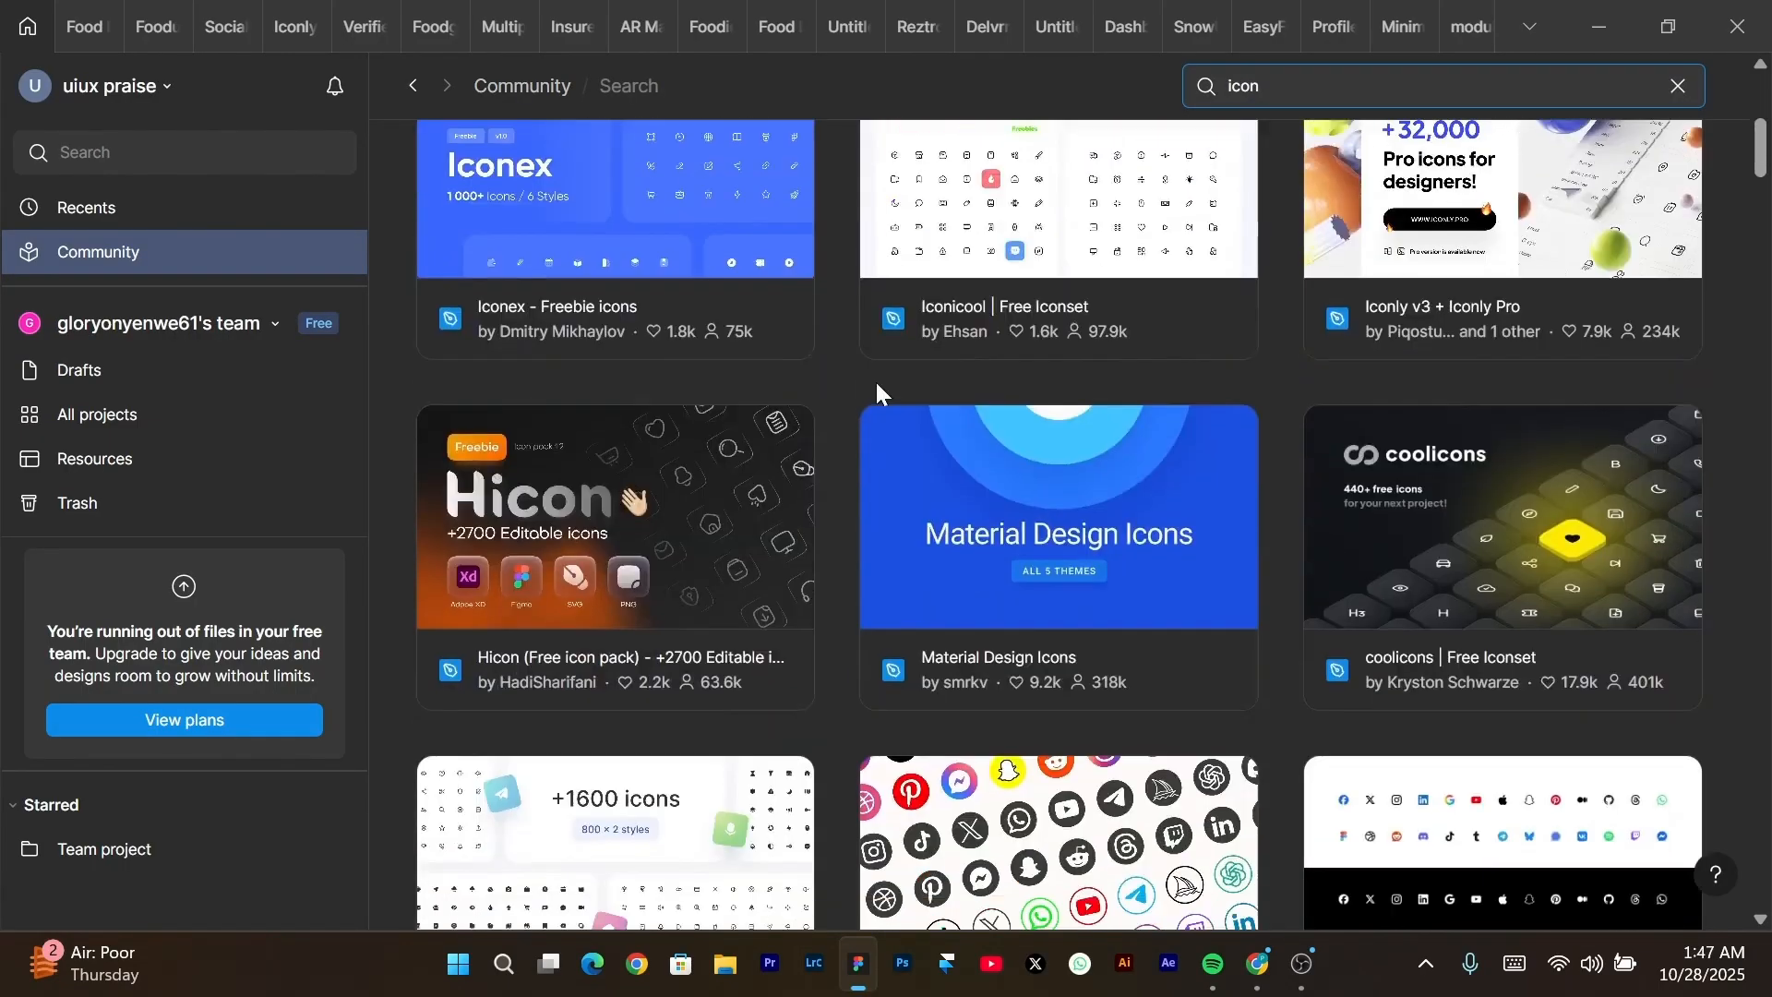
pyautogui.scroll(6, 877, 382)
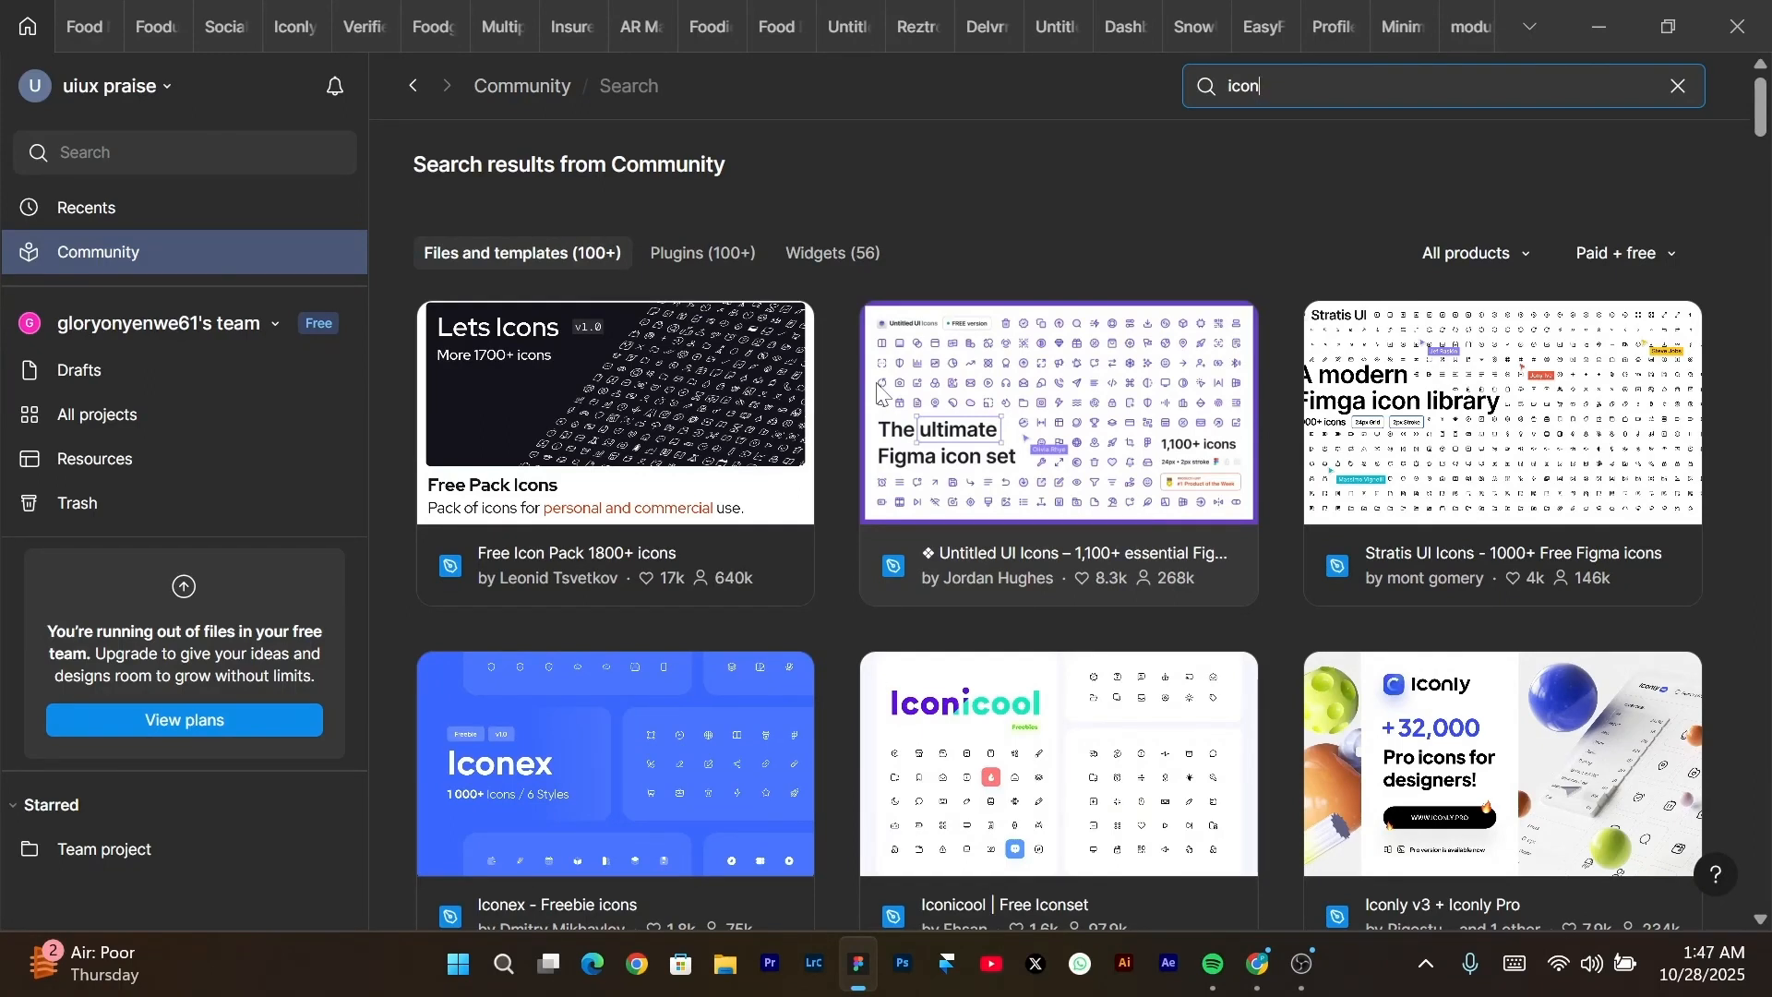
pyautogui.scroll(-3, 878, 392)
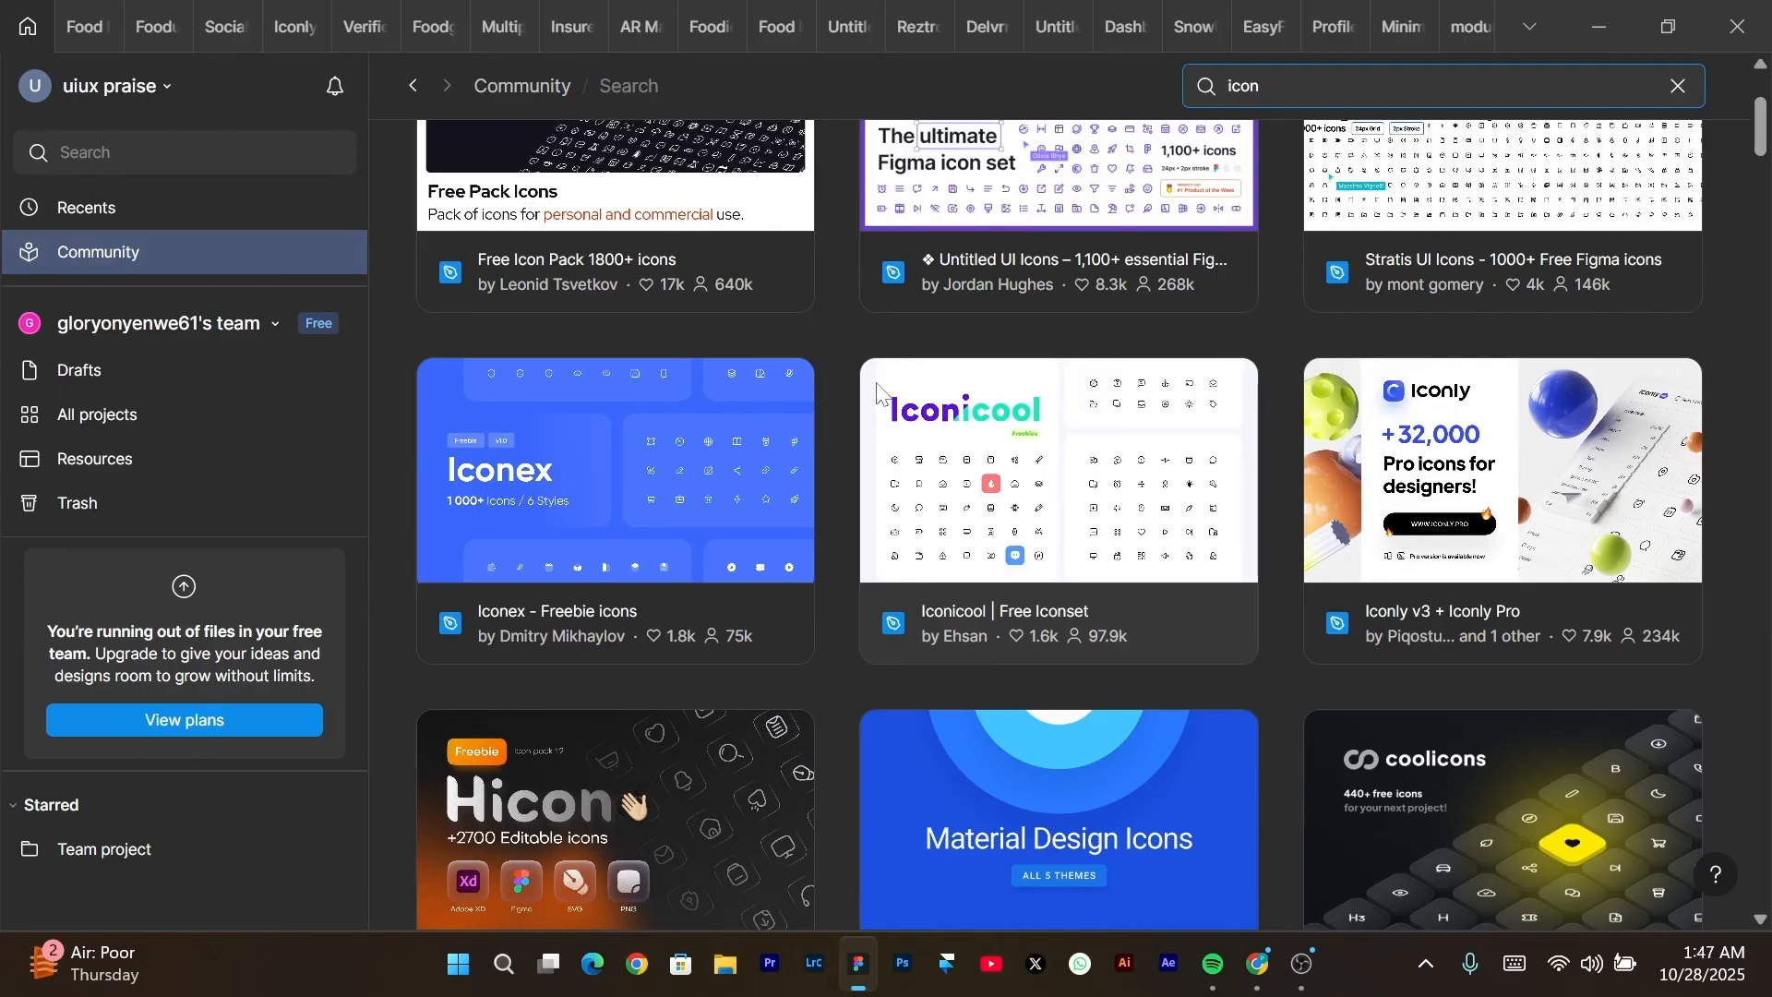
pyautogui.moveTo(1439, 14)
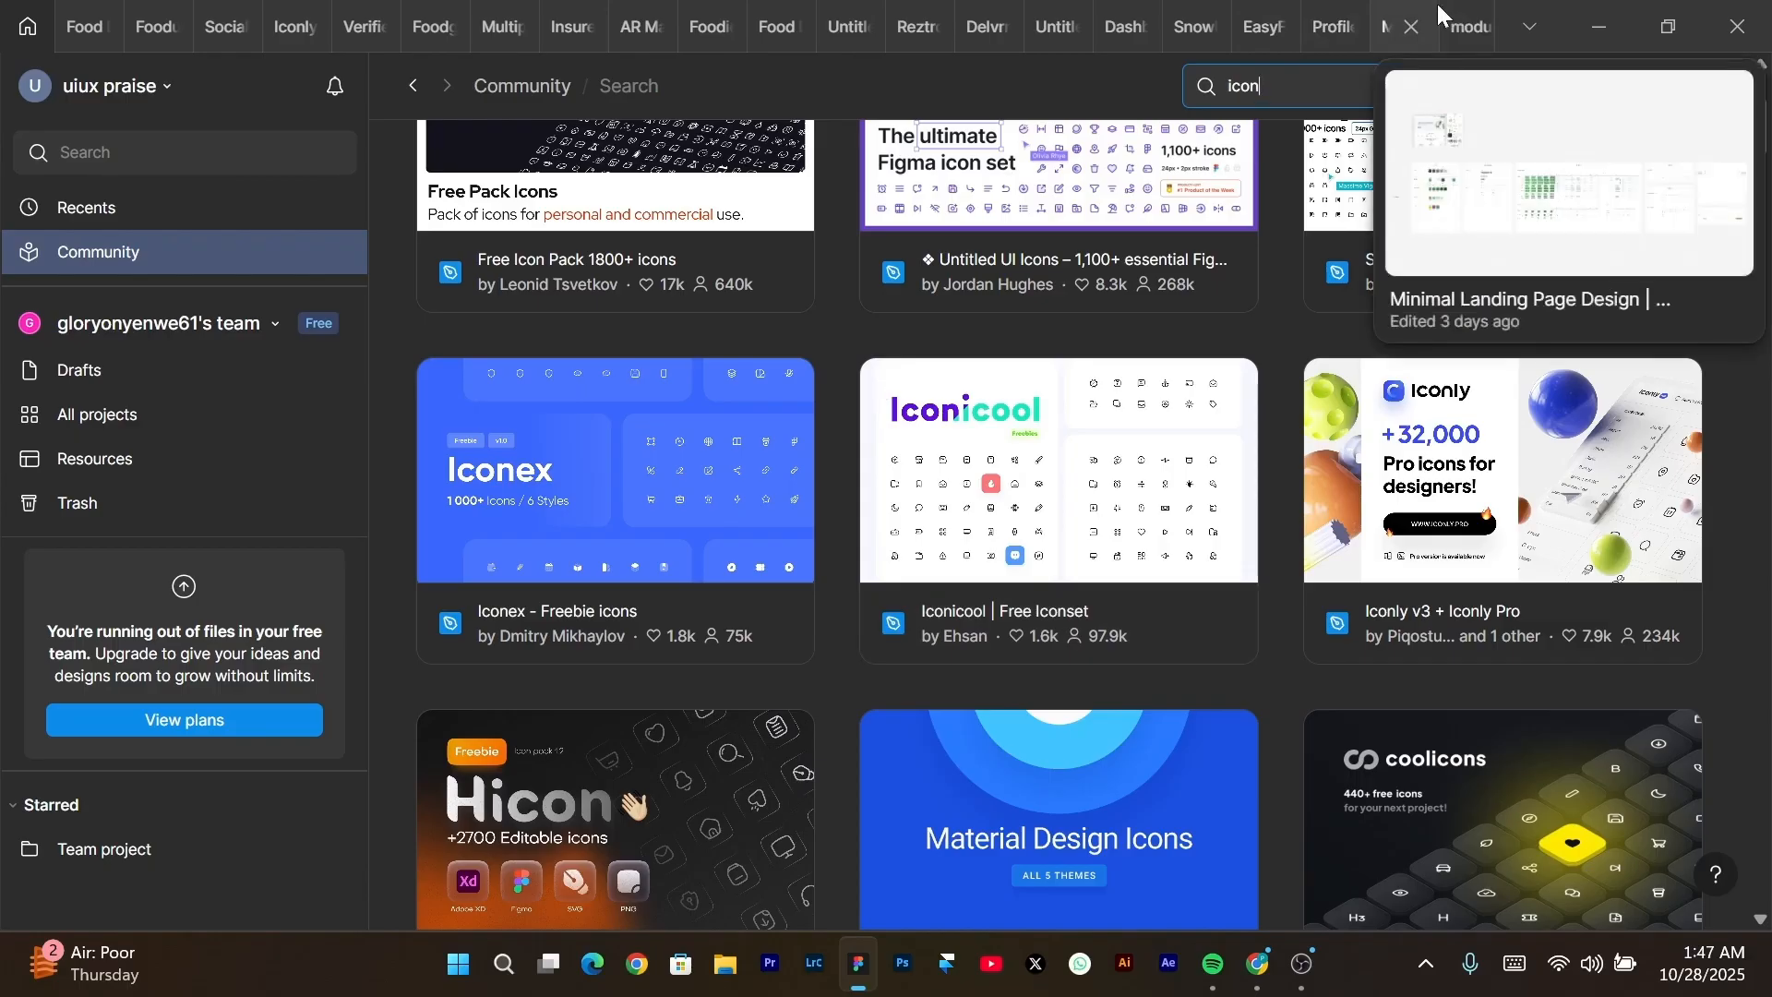
pyautogui.scroll(2, 964, 558)
pyautogui.scroll(-1, 964, 558)
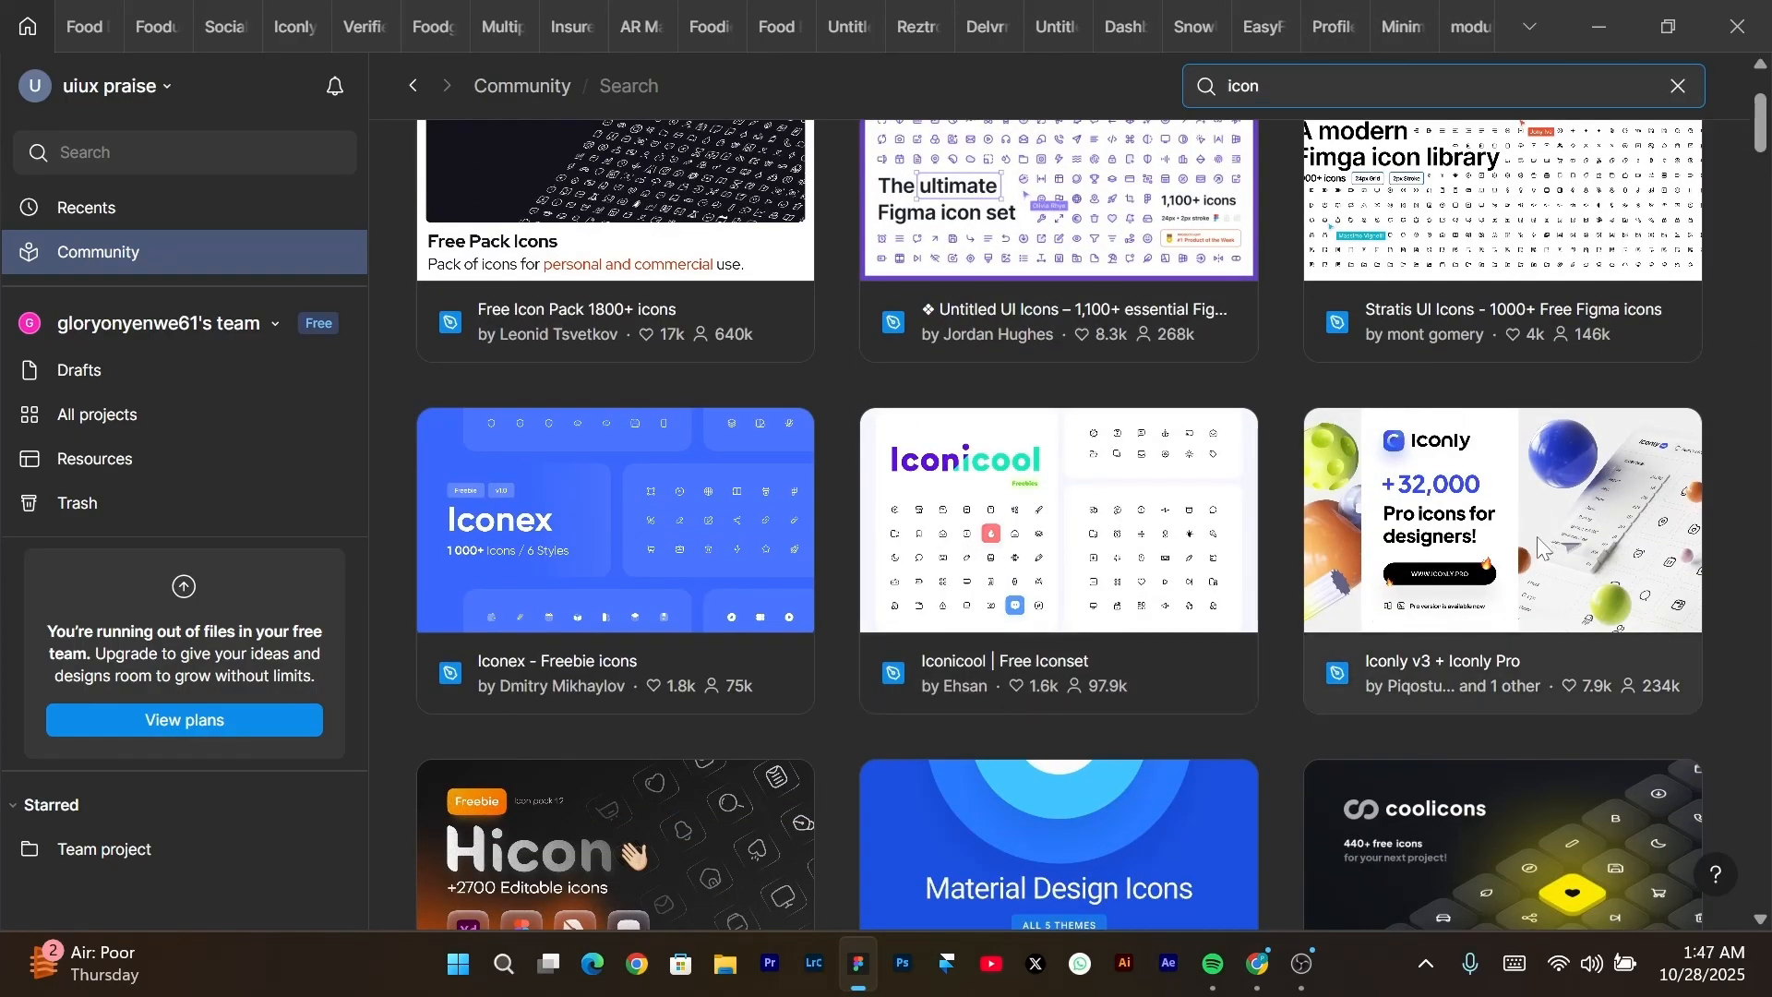
# Return to the module 2 file and duplicate the star rating group to the right of the original on the new card.
pyautogui.click(1457, 17)
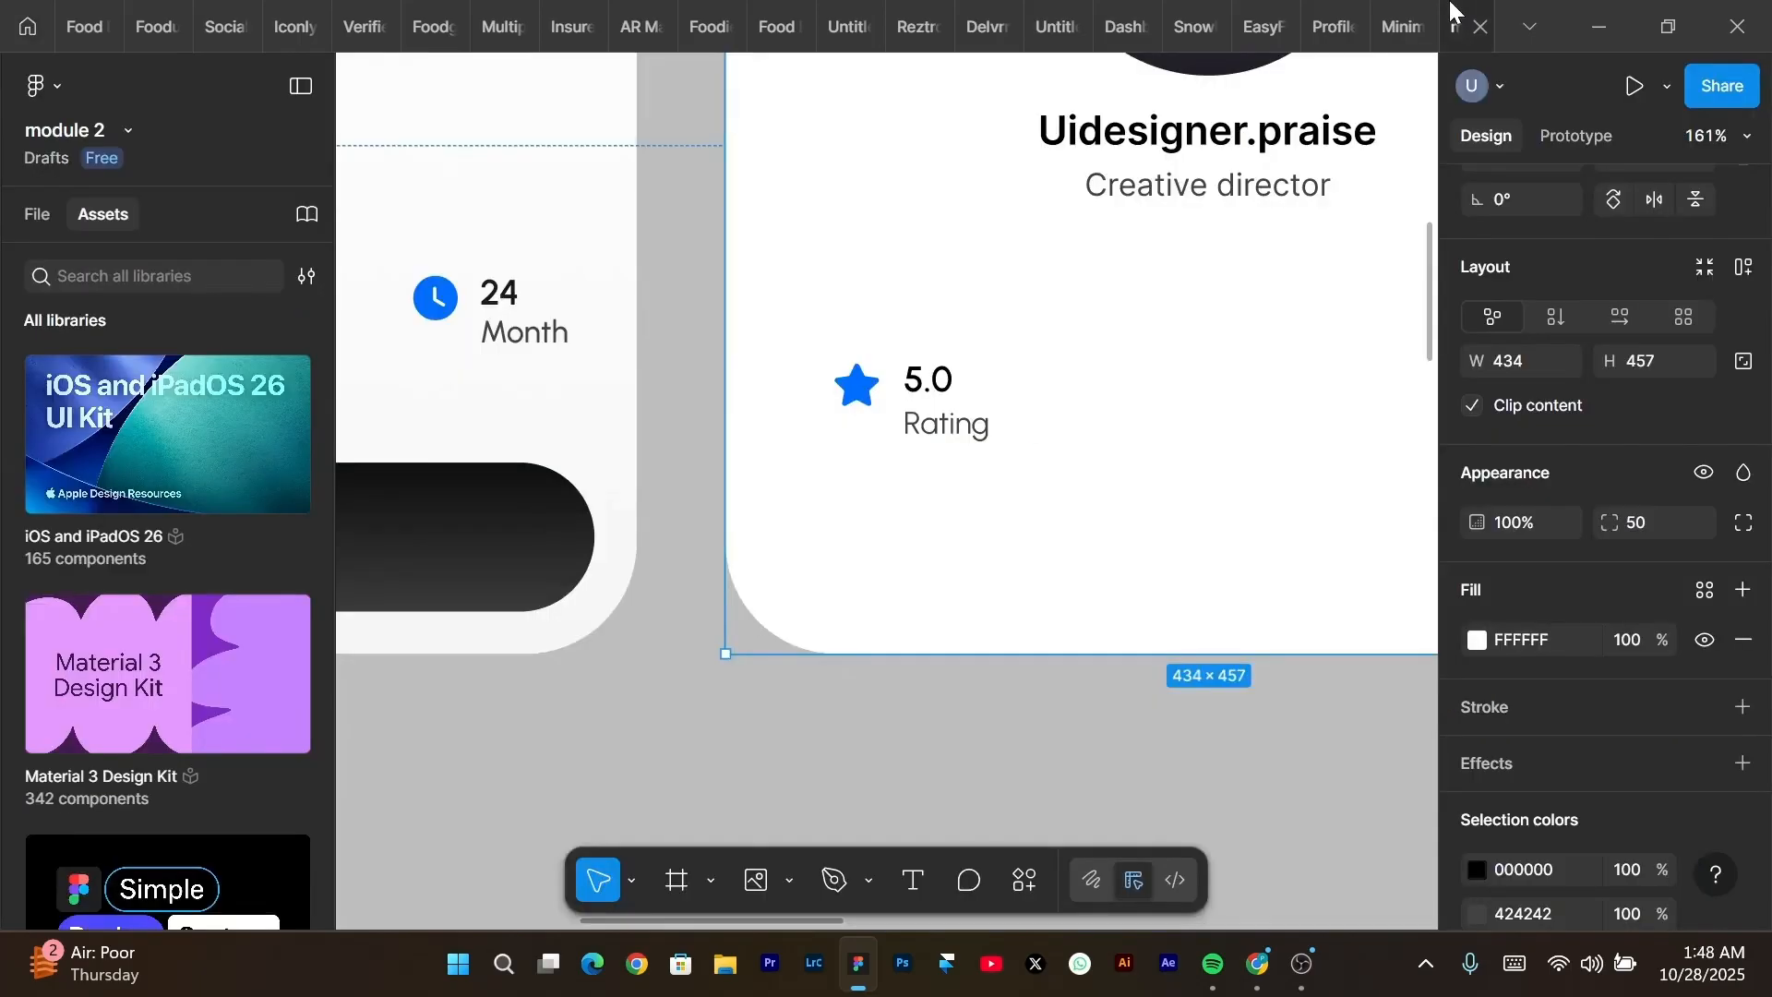
pyautogui.click(895, 420)
pyautogui.doubleClick(891, 422)
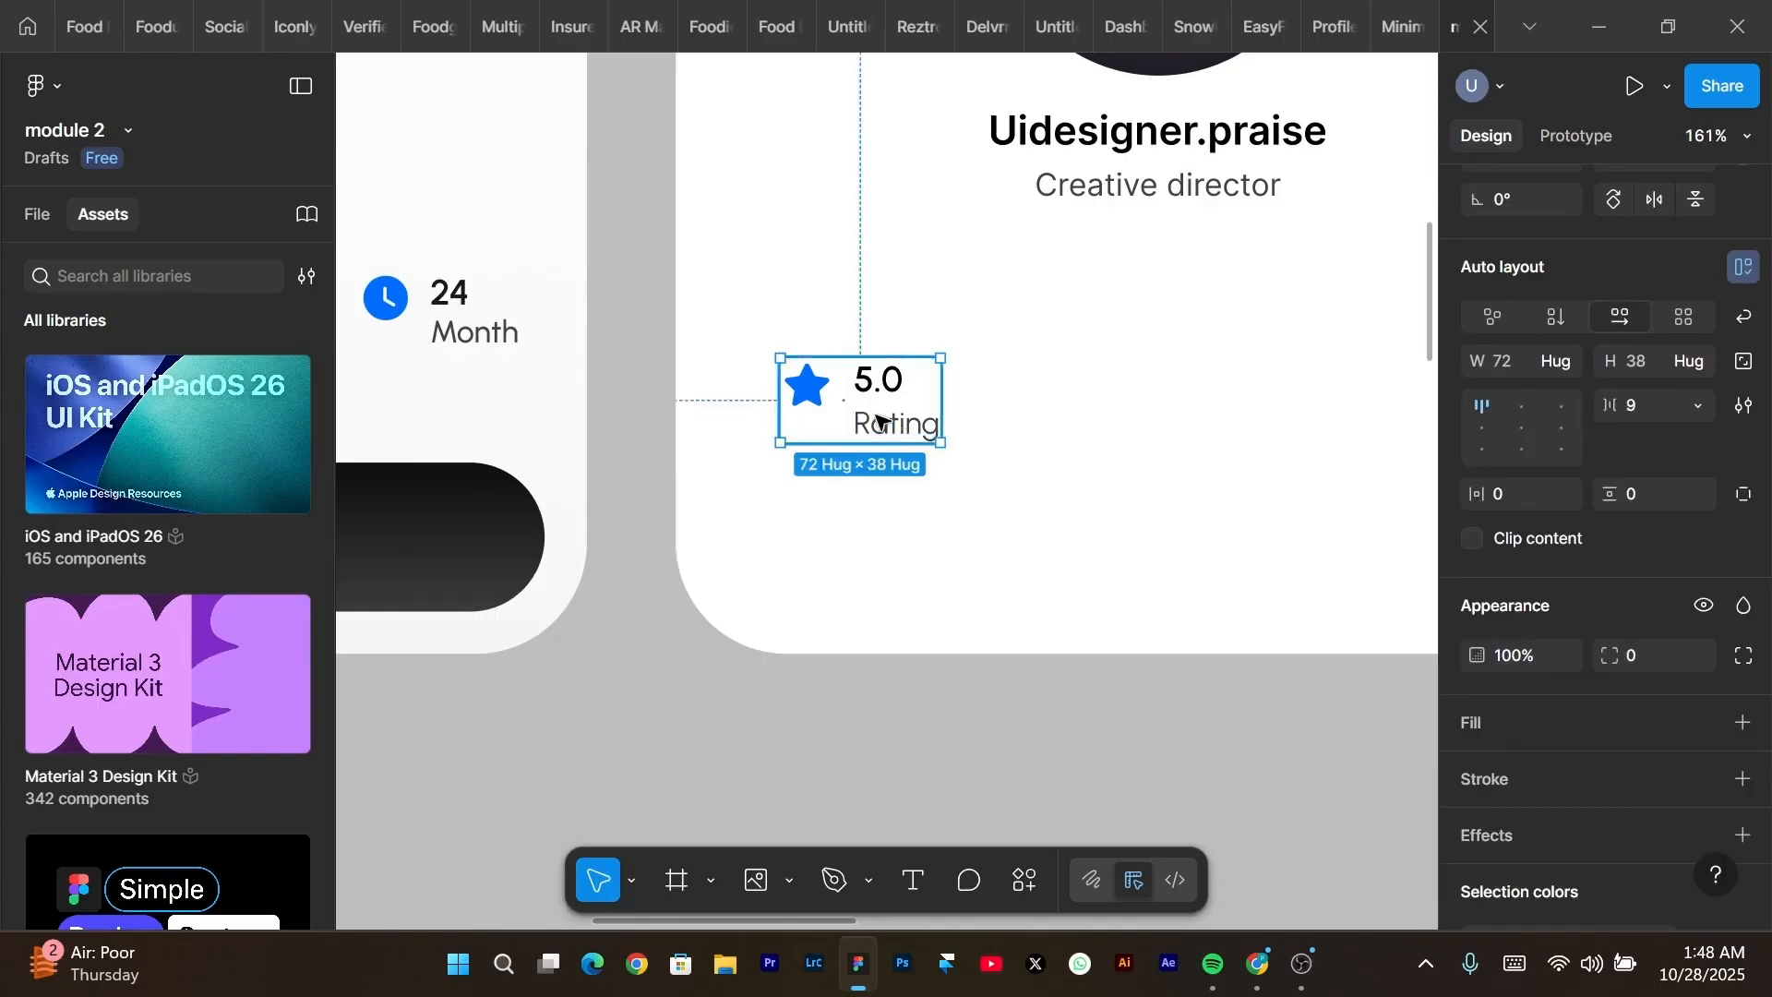
pyautogui.moveTo(906, 412); pyautogui.dragTo(1162, 418)
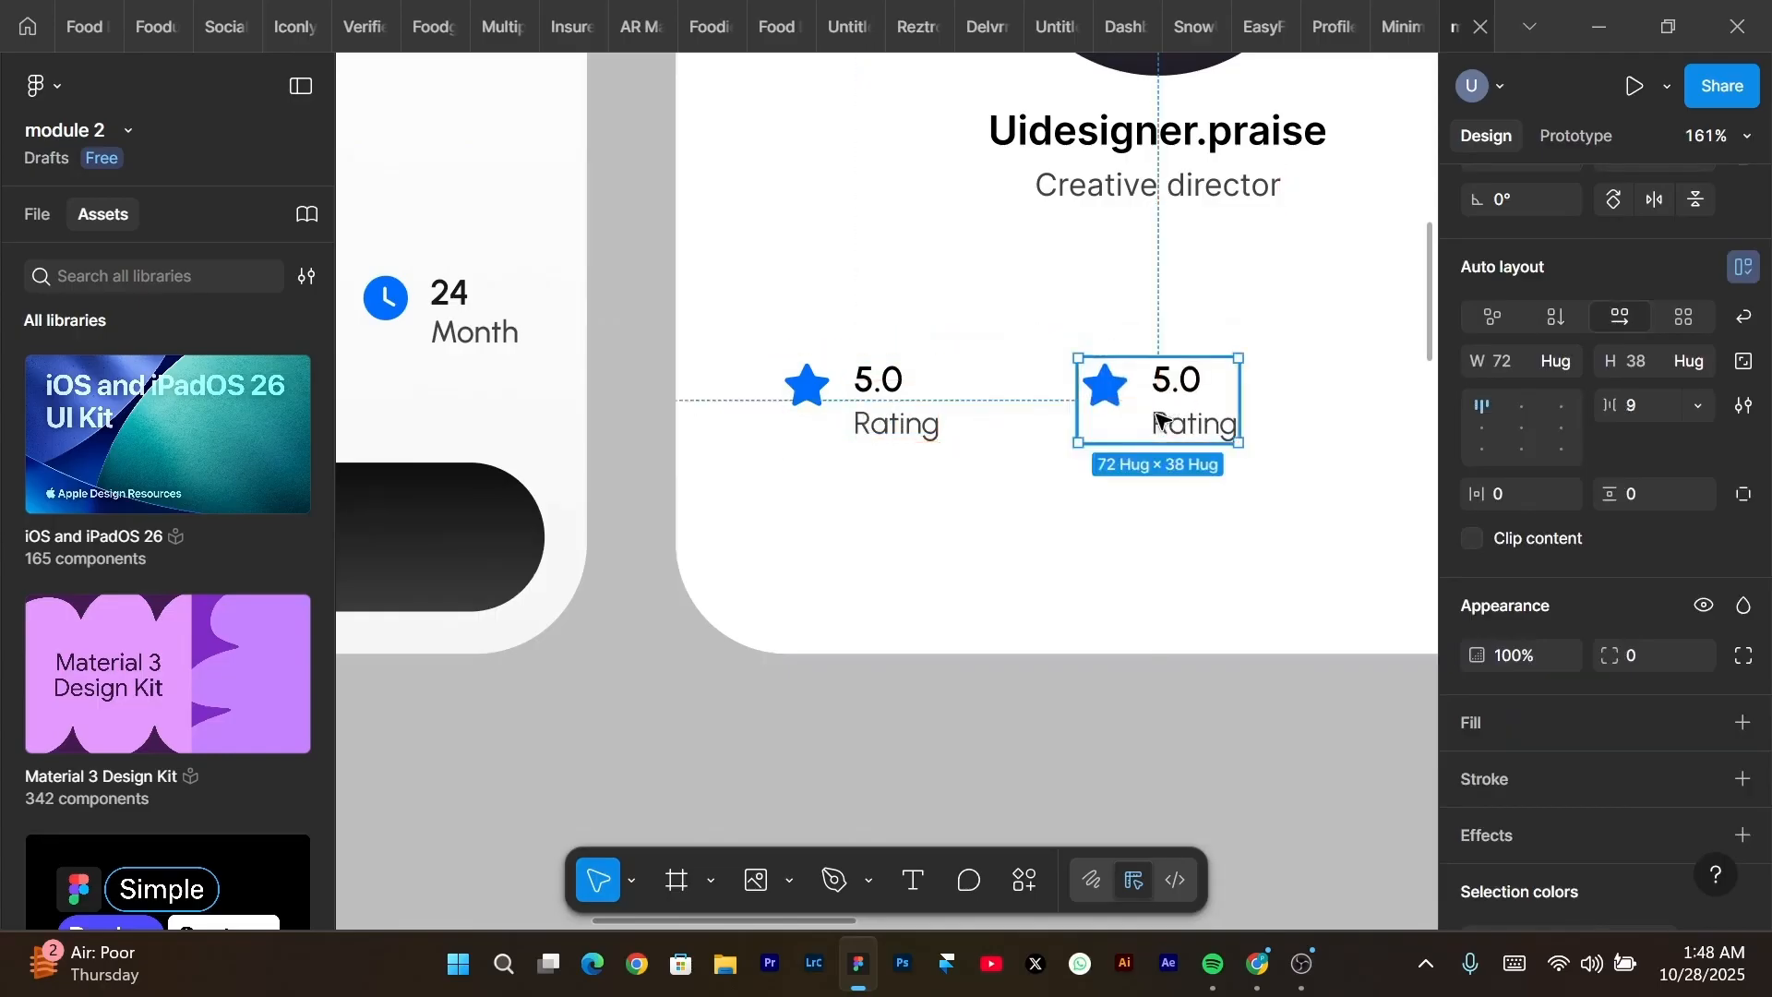
# Change the duplicated group's texts to "$150" and "Hours".
pyautogui.hscroll(-10, 1161, 417)
pyautogui.scroll(-2, 1161, 417)
pyautogui.hscroll(10, 1162, 417)
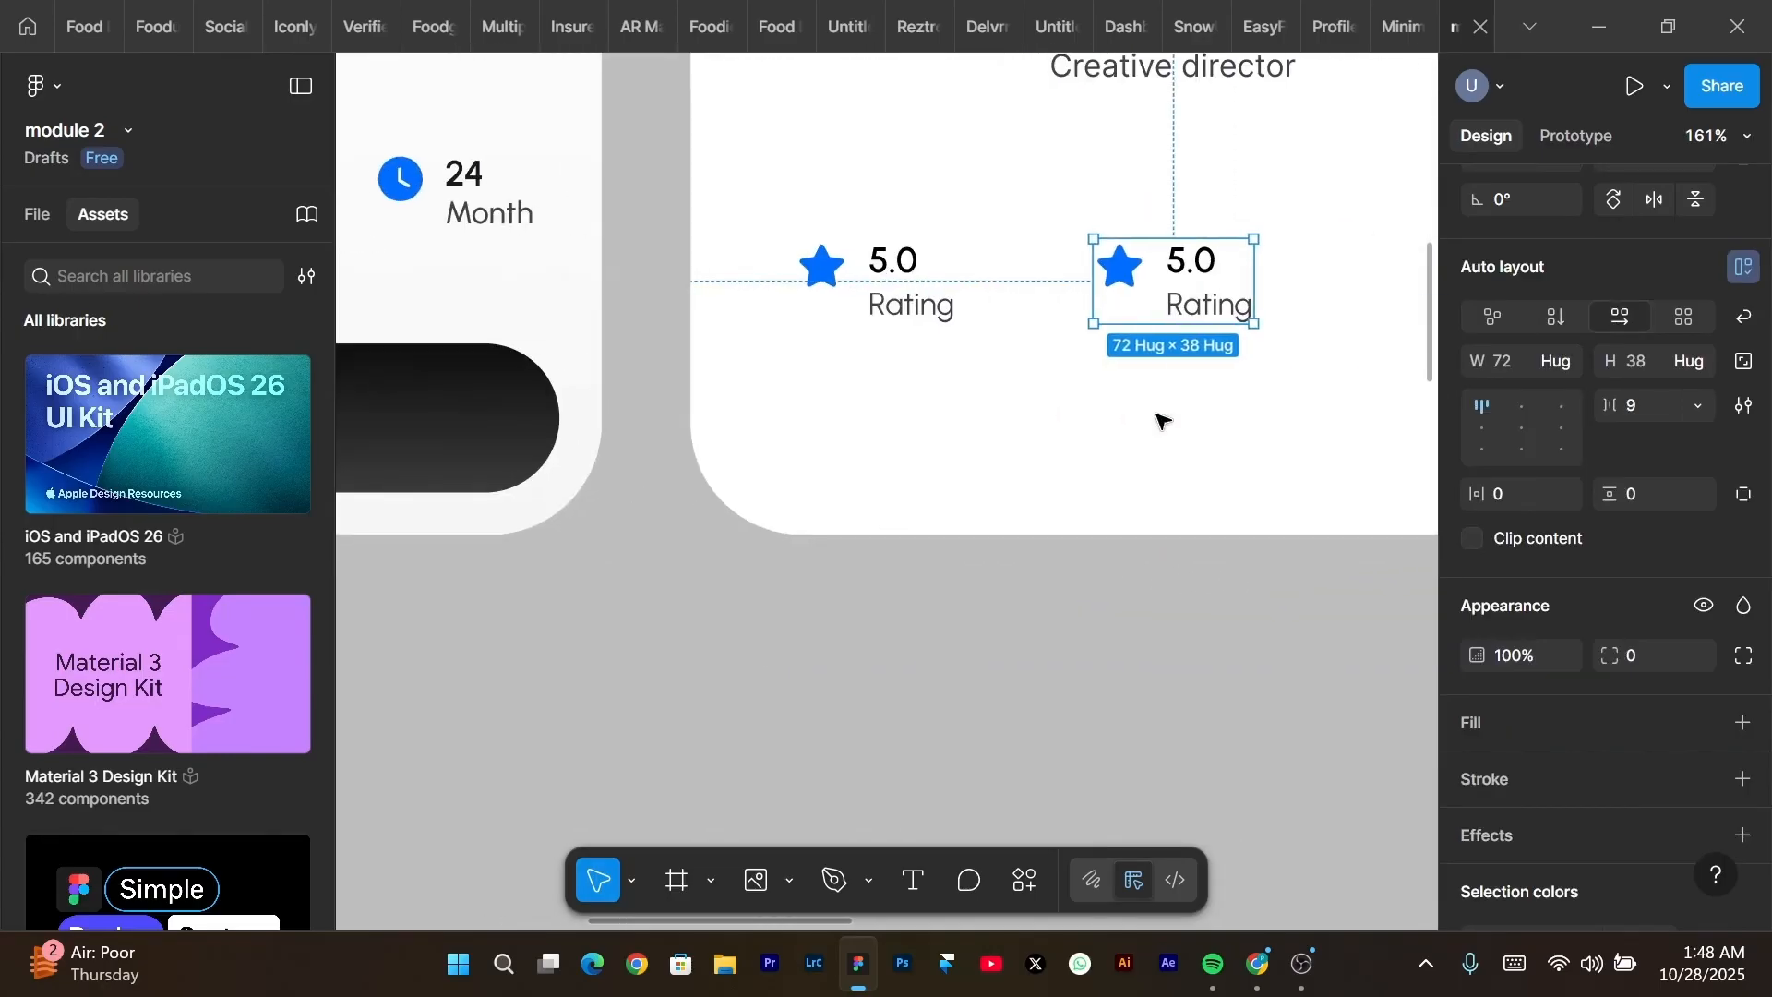
pyautogui.doubleClick(1189, 277)
pyautogui.doubleClick(1196, 274)
pyautogui.doubleClick(1196, 274)
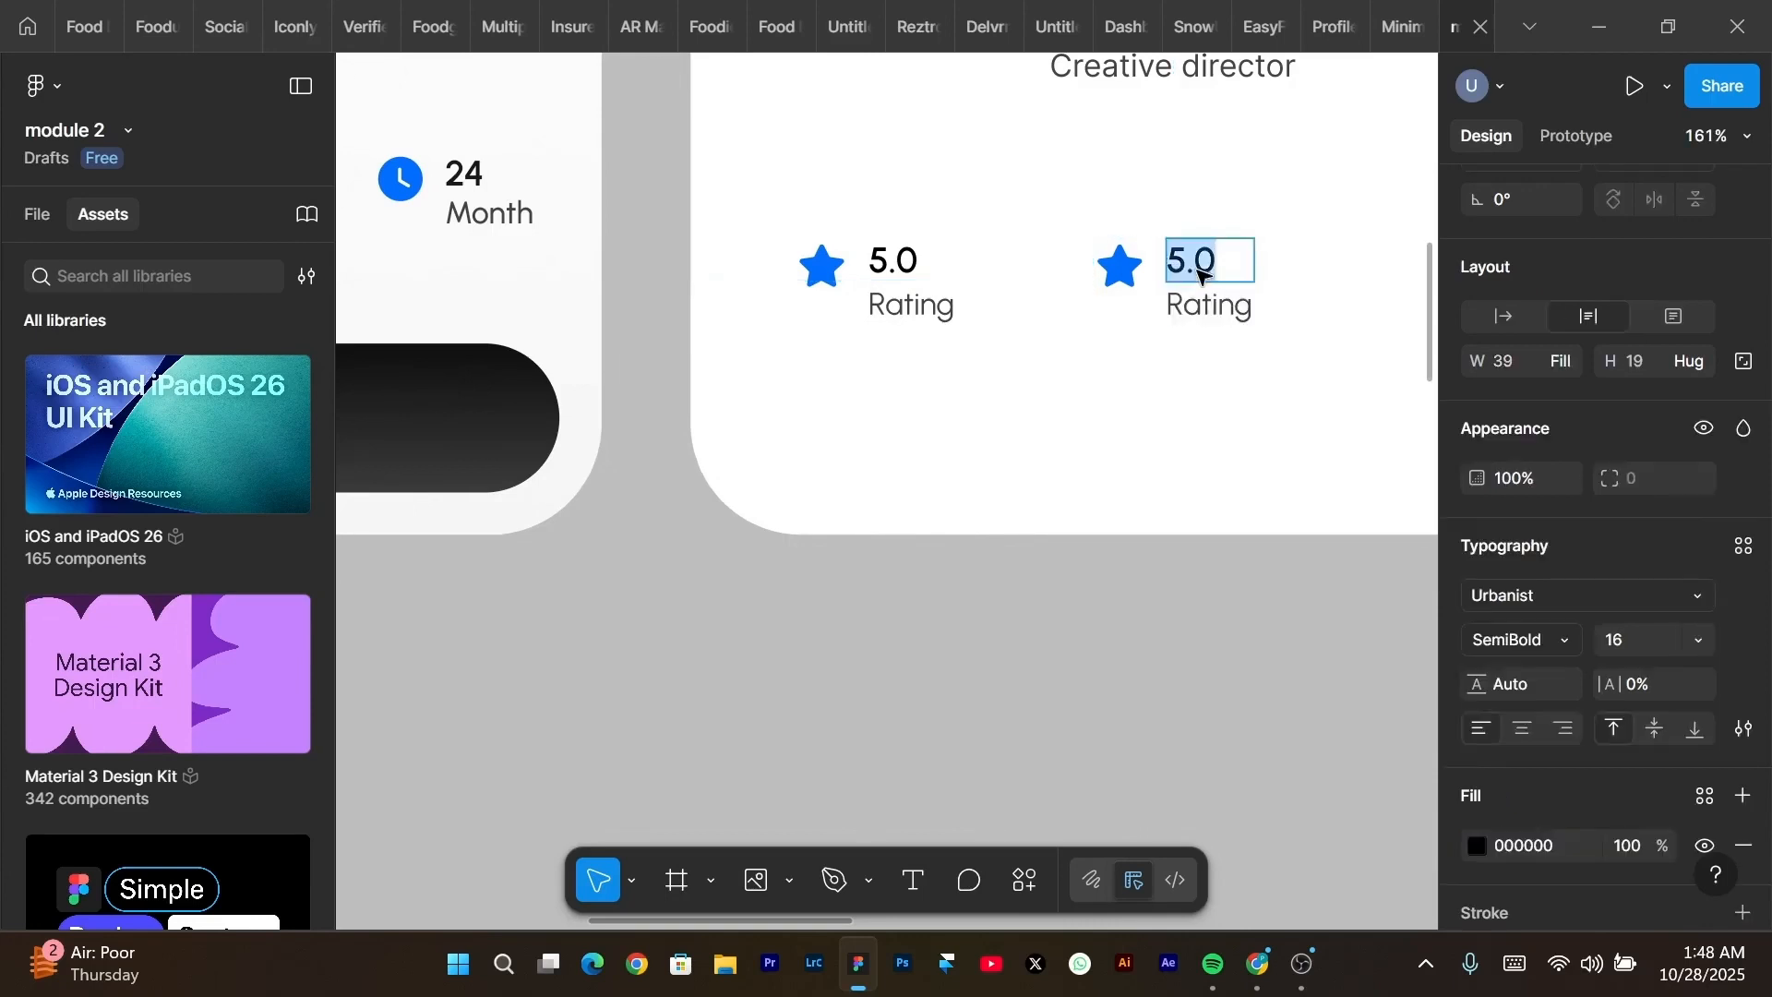
pyautogui.write('$150')
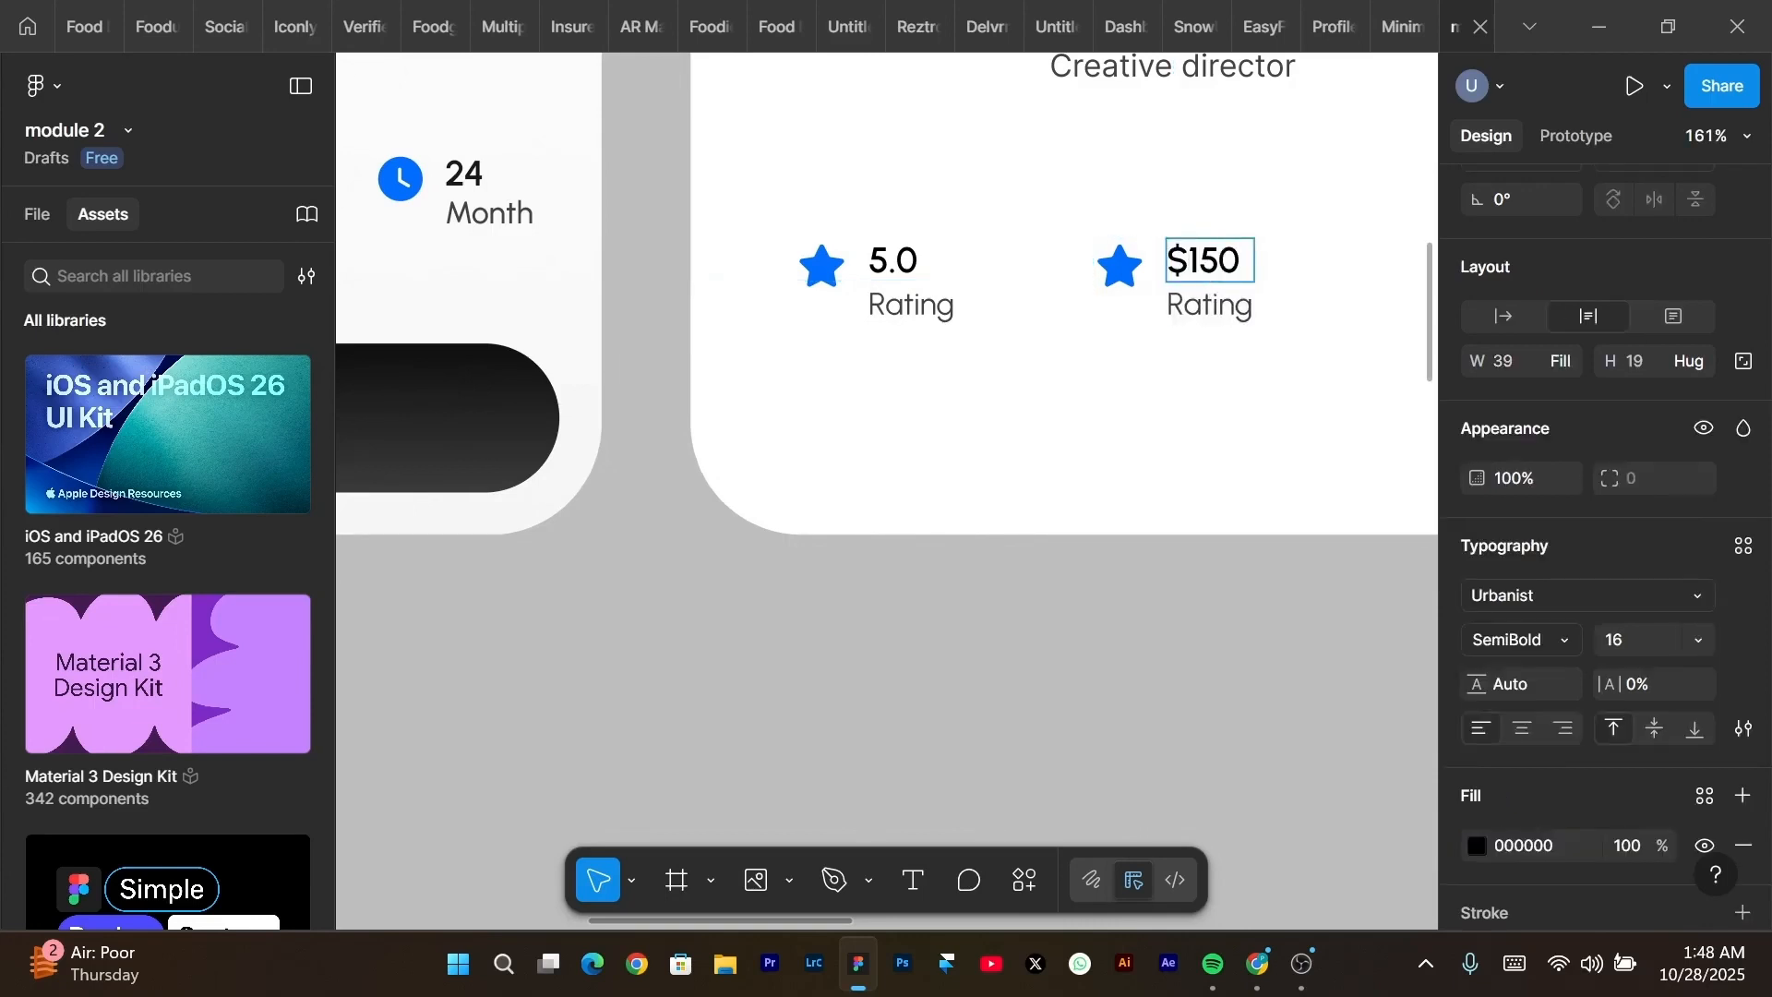
pyautogui.scroll(-5, 1193, 270)
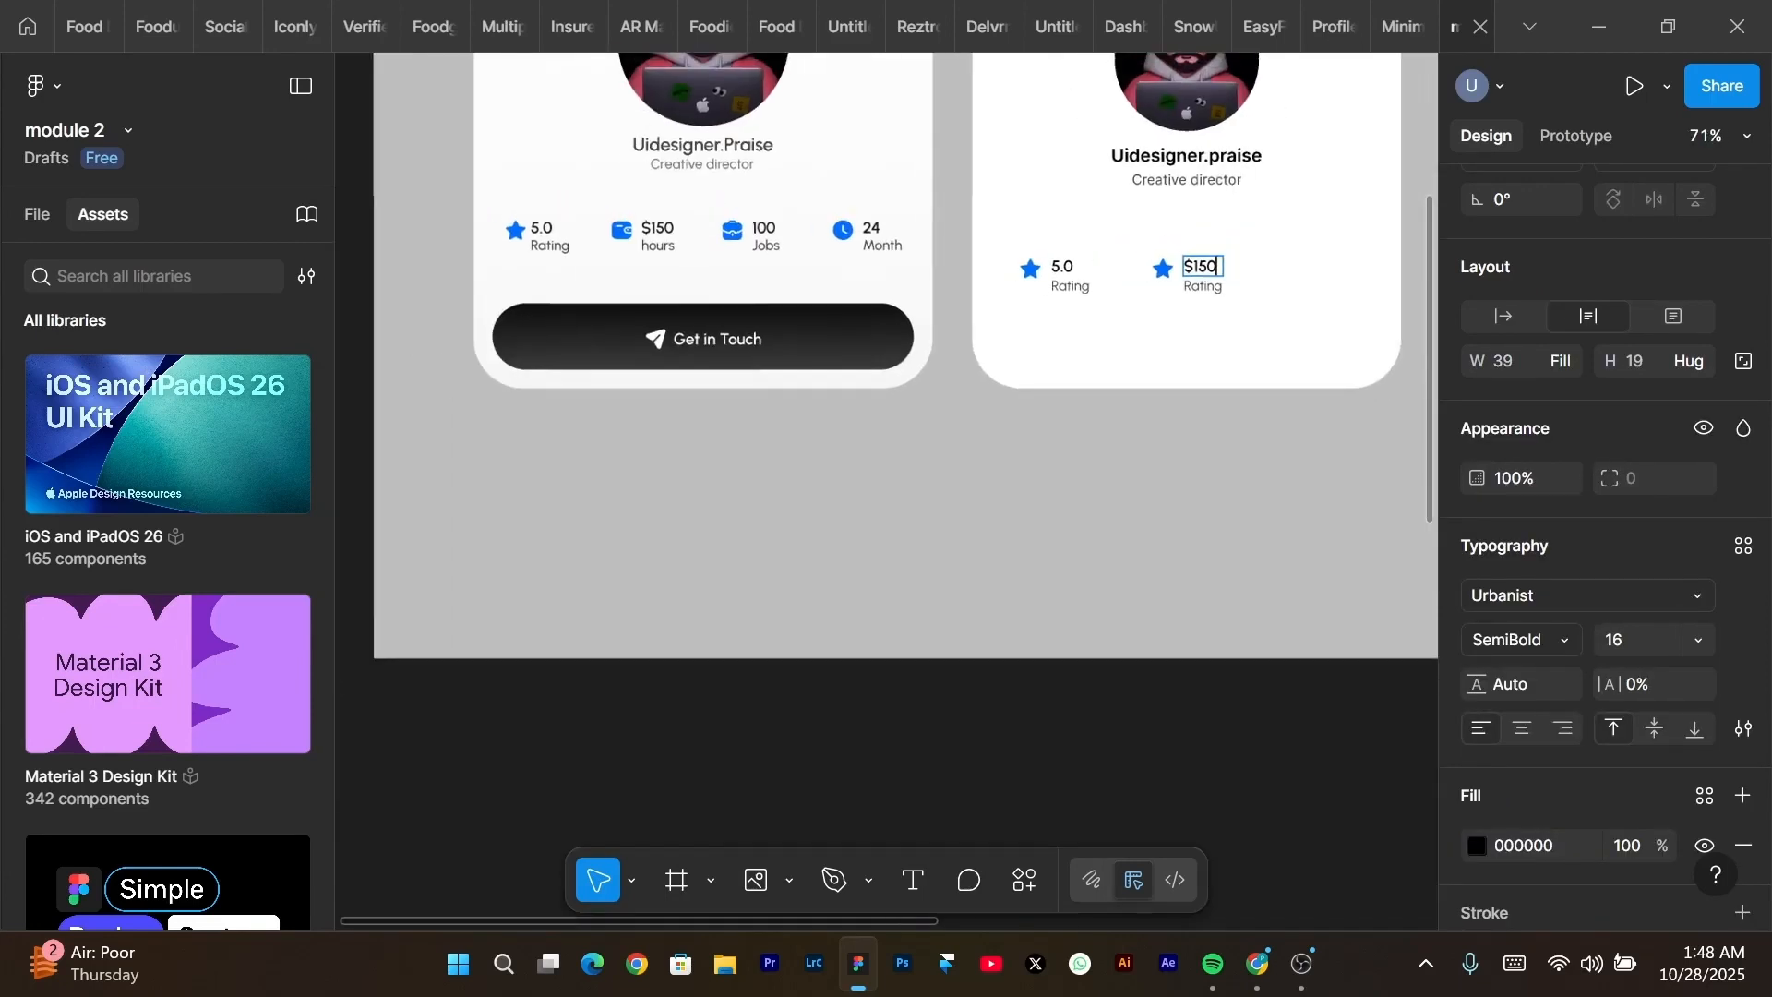
pyautogui.doubleClick(1203, 285)
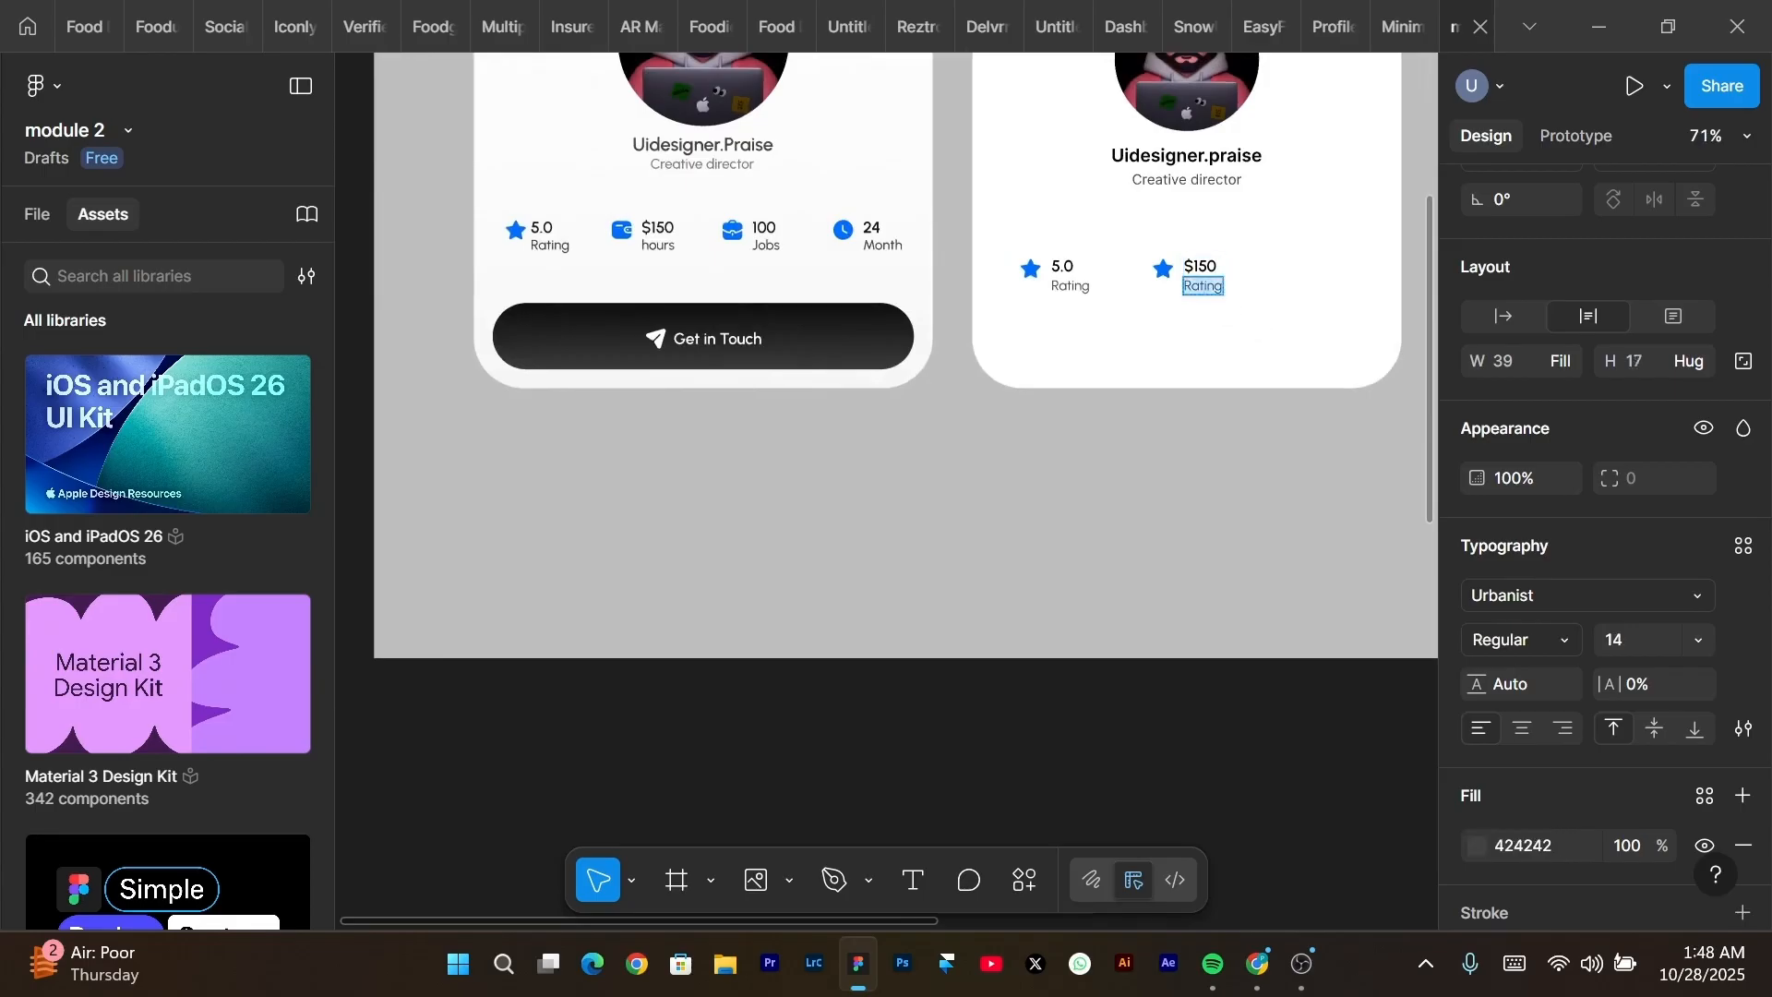
pyautogui.write('Hours')
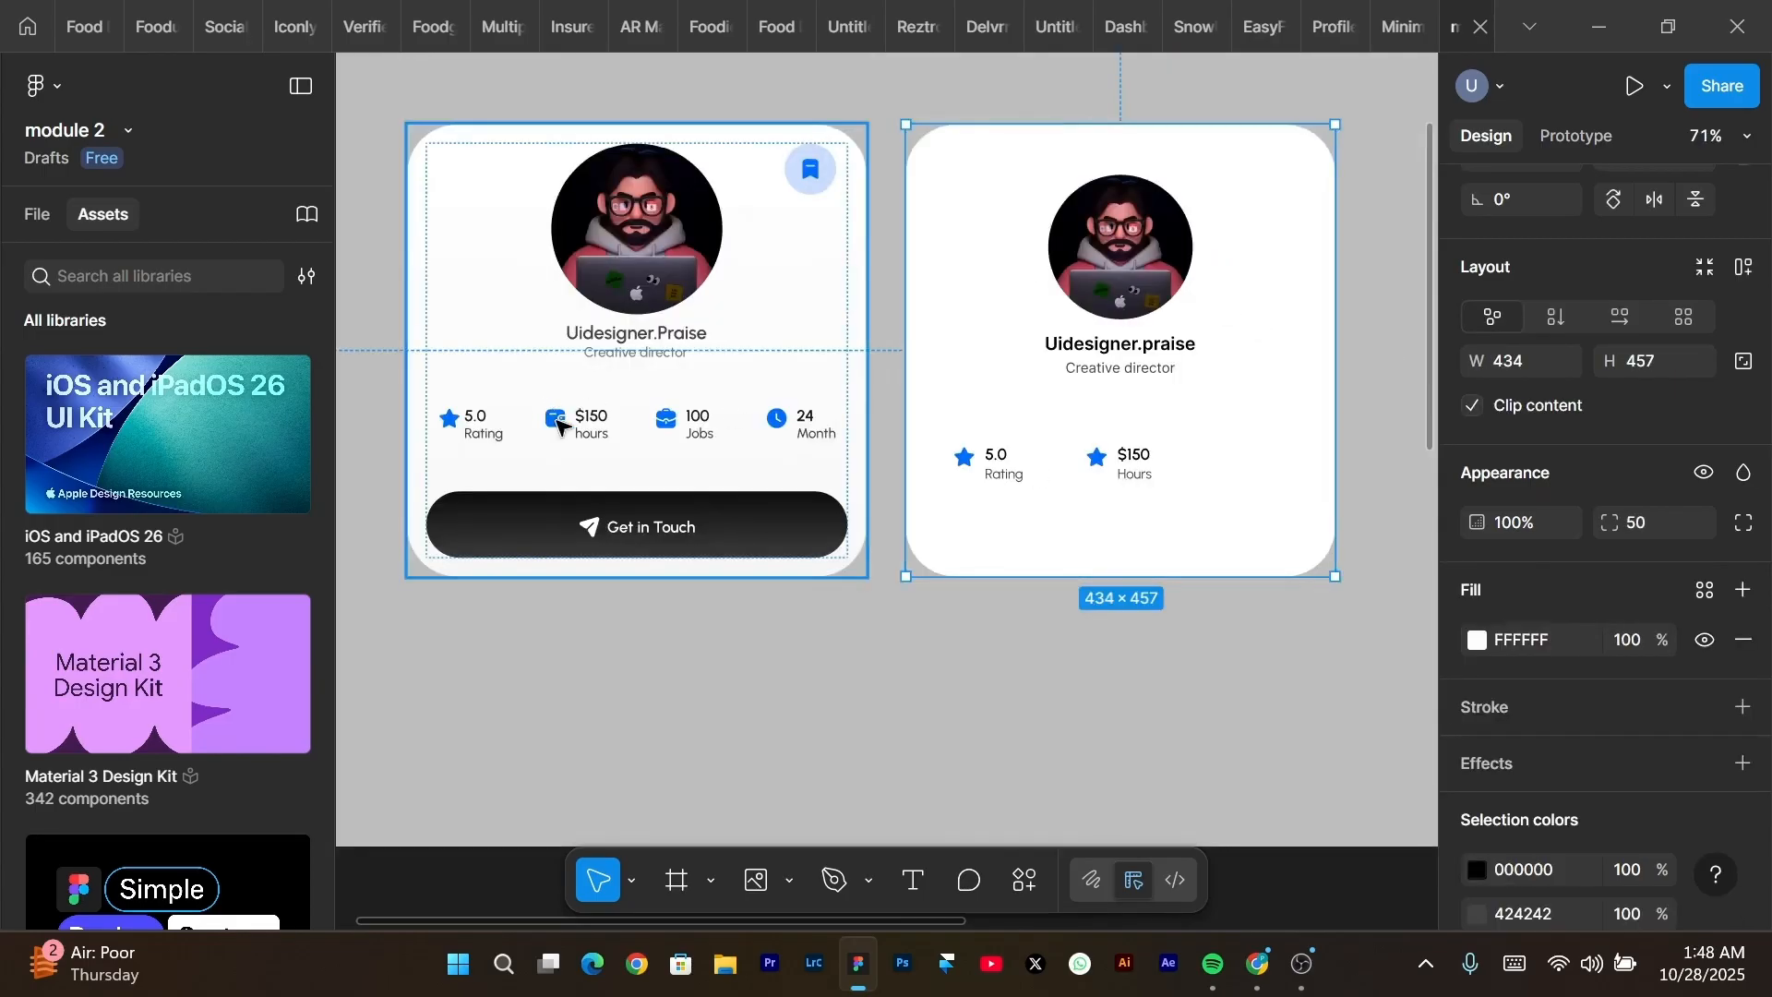
# Copy the wallet icon from the original card into the "$150 Hours" group.
pyautogui.click(557, 425)
pyautogui.doubleClick(556, 425)
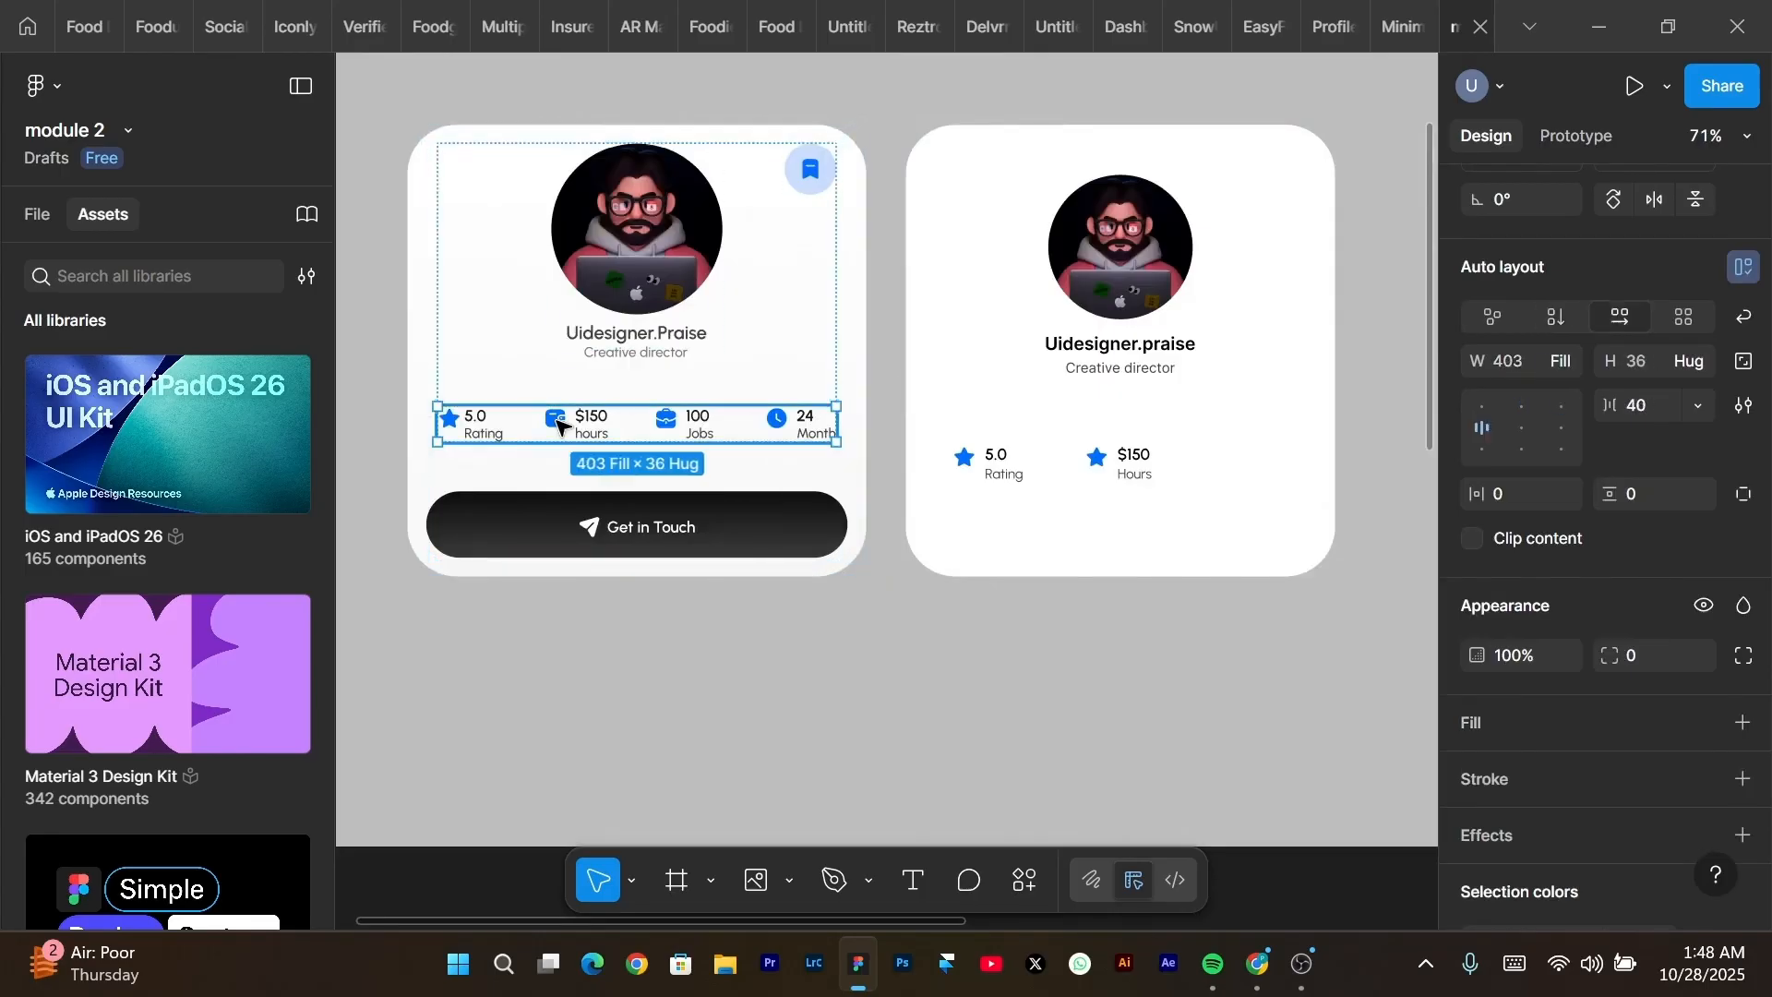
pyautogui.doubleClick(558, 424)
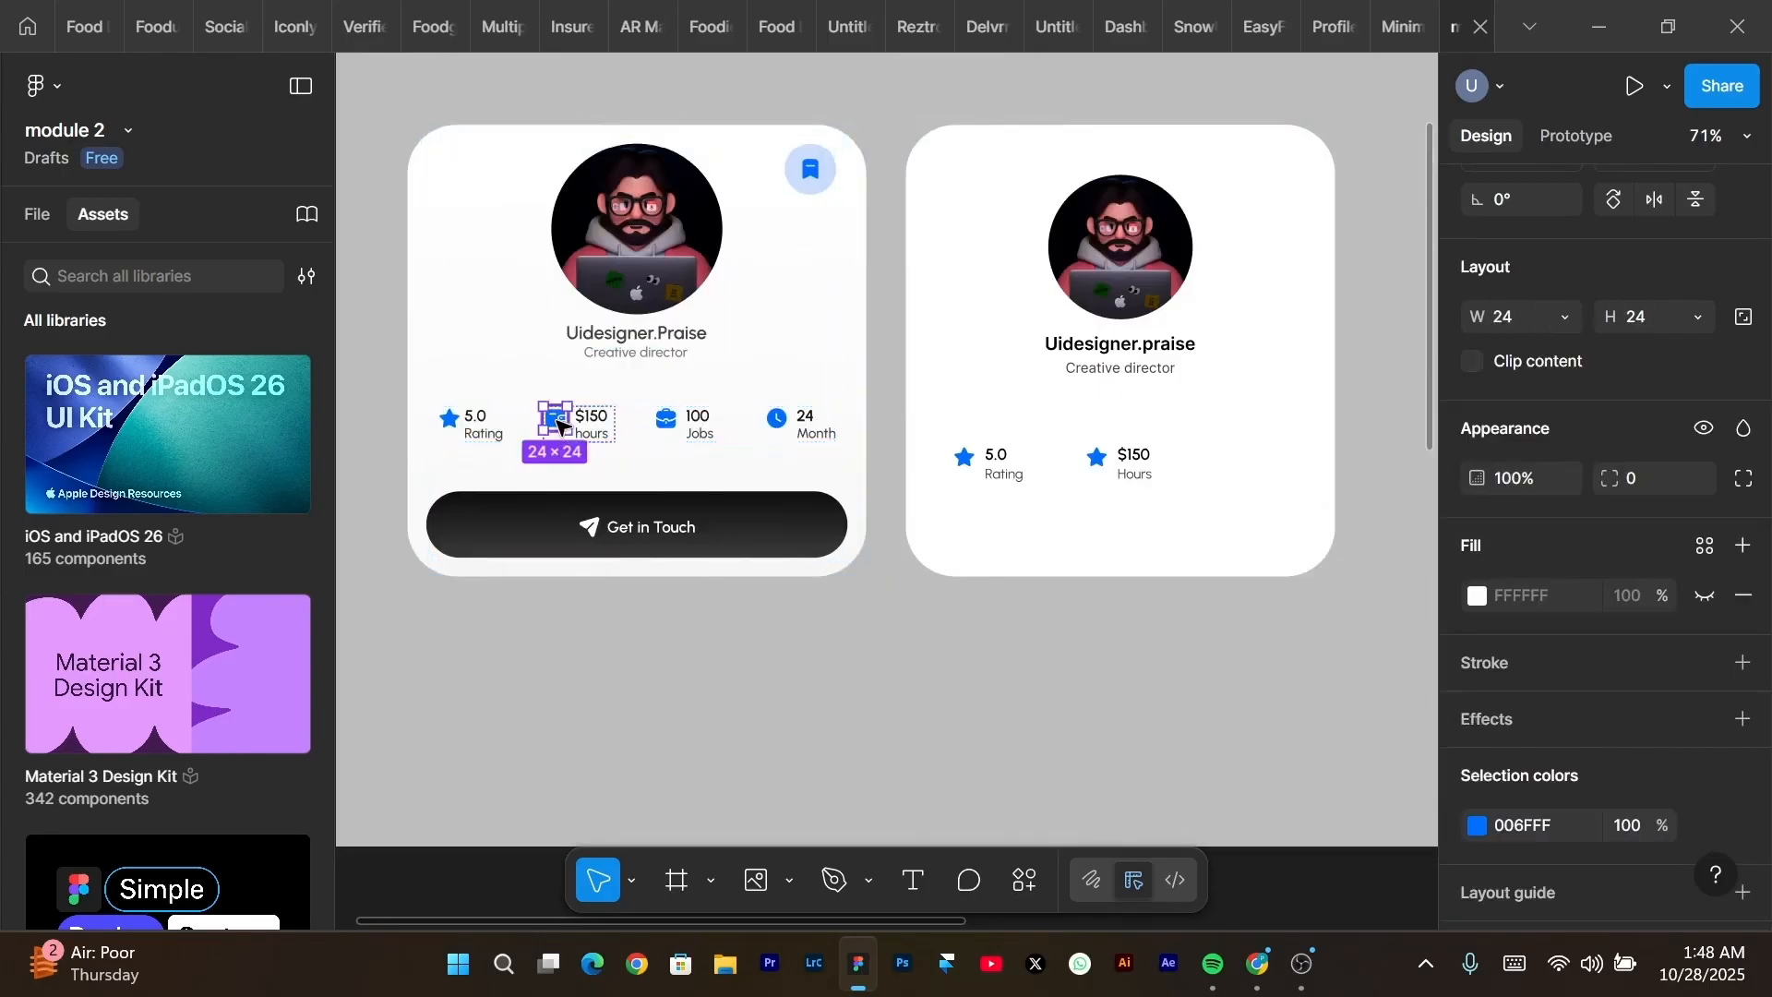
pyautogui.click(1107, 457)
pyautogui.scroll(5, 1107, 458)
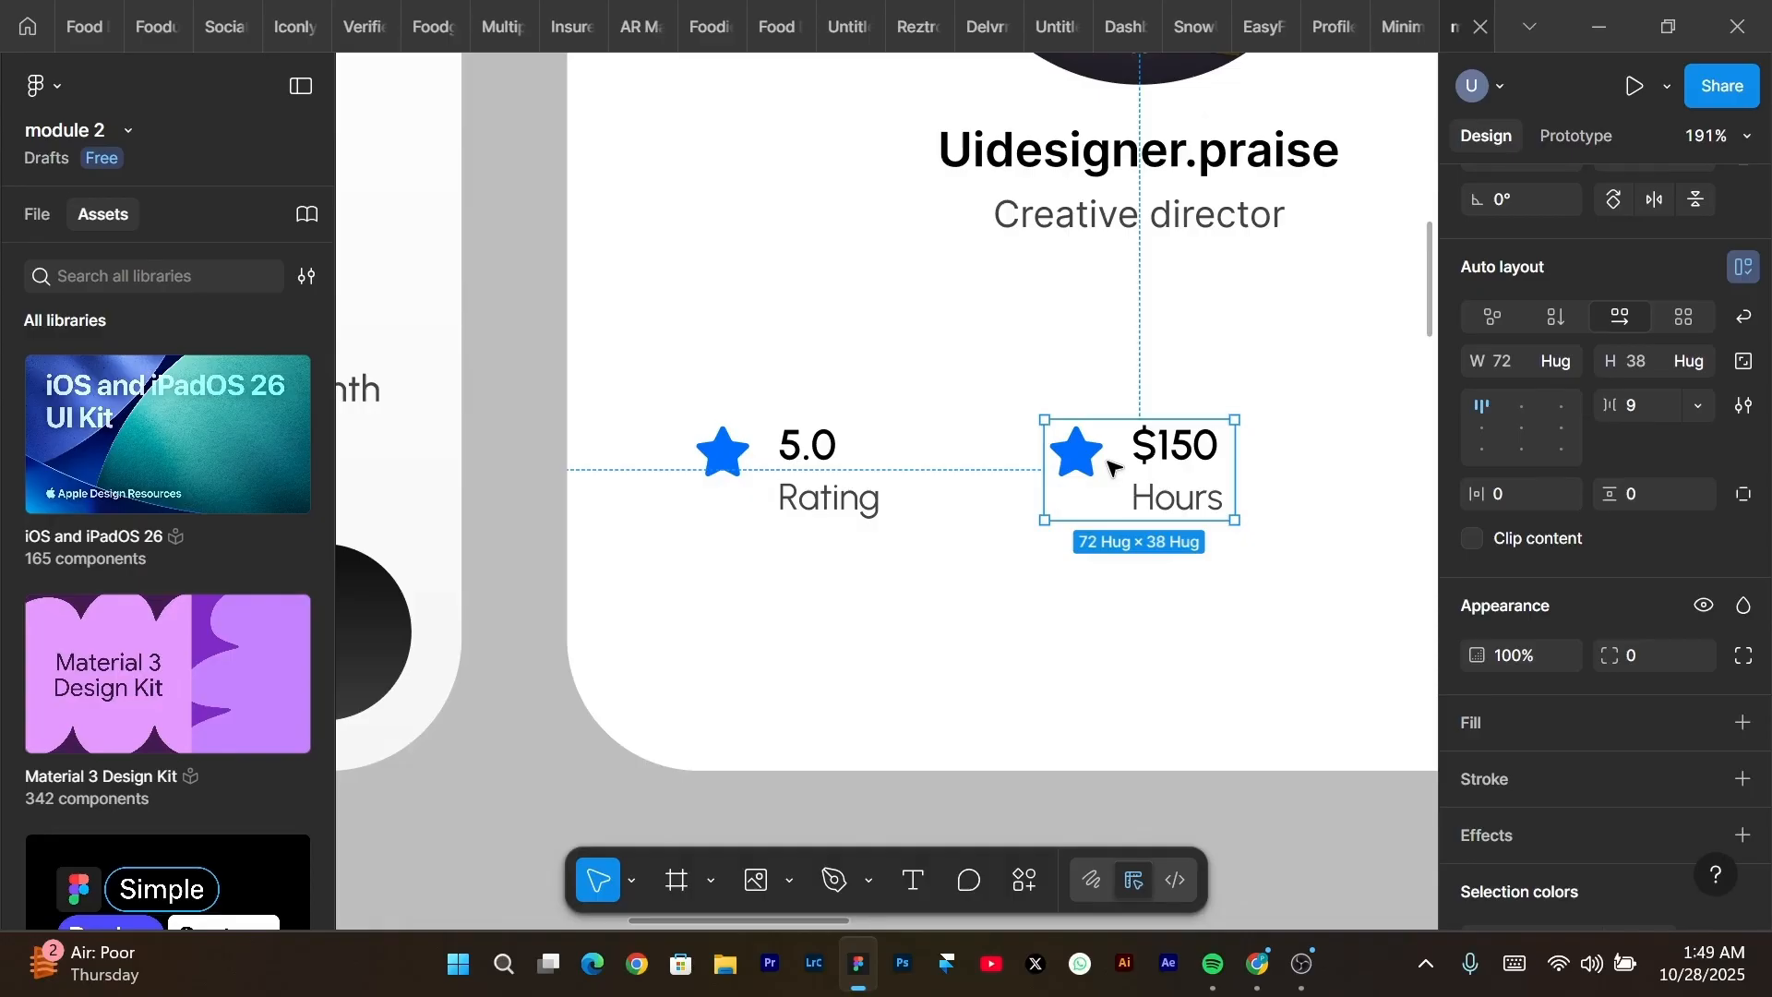
pyautogui.hotkey('ctrl', 'v')
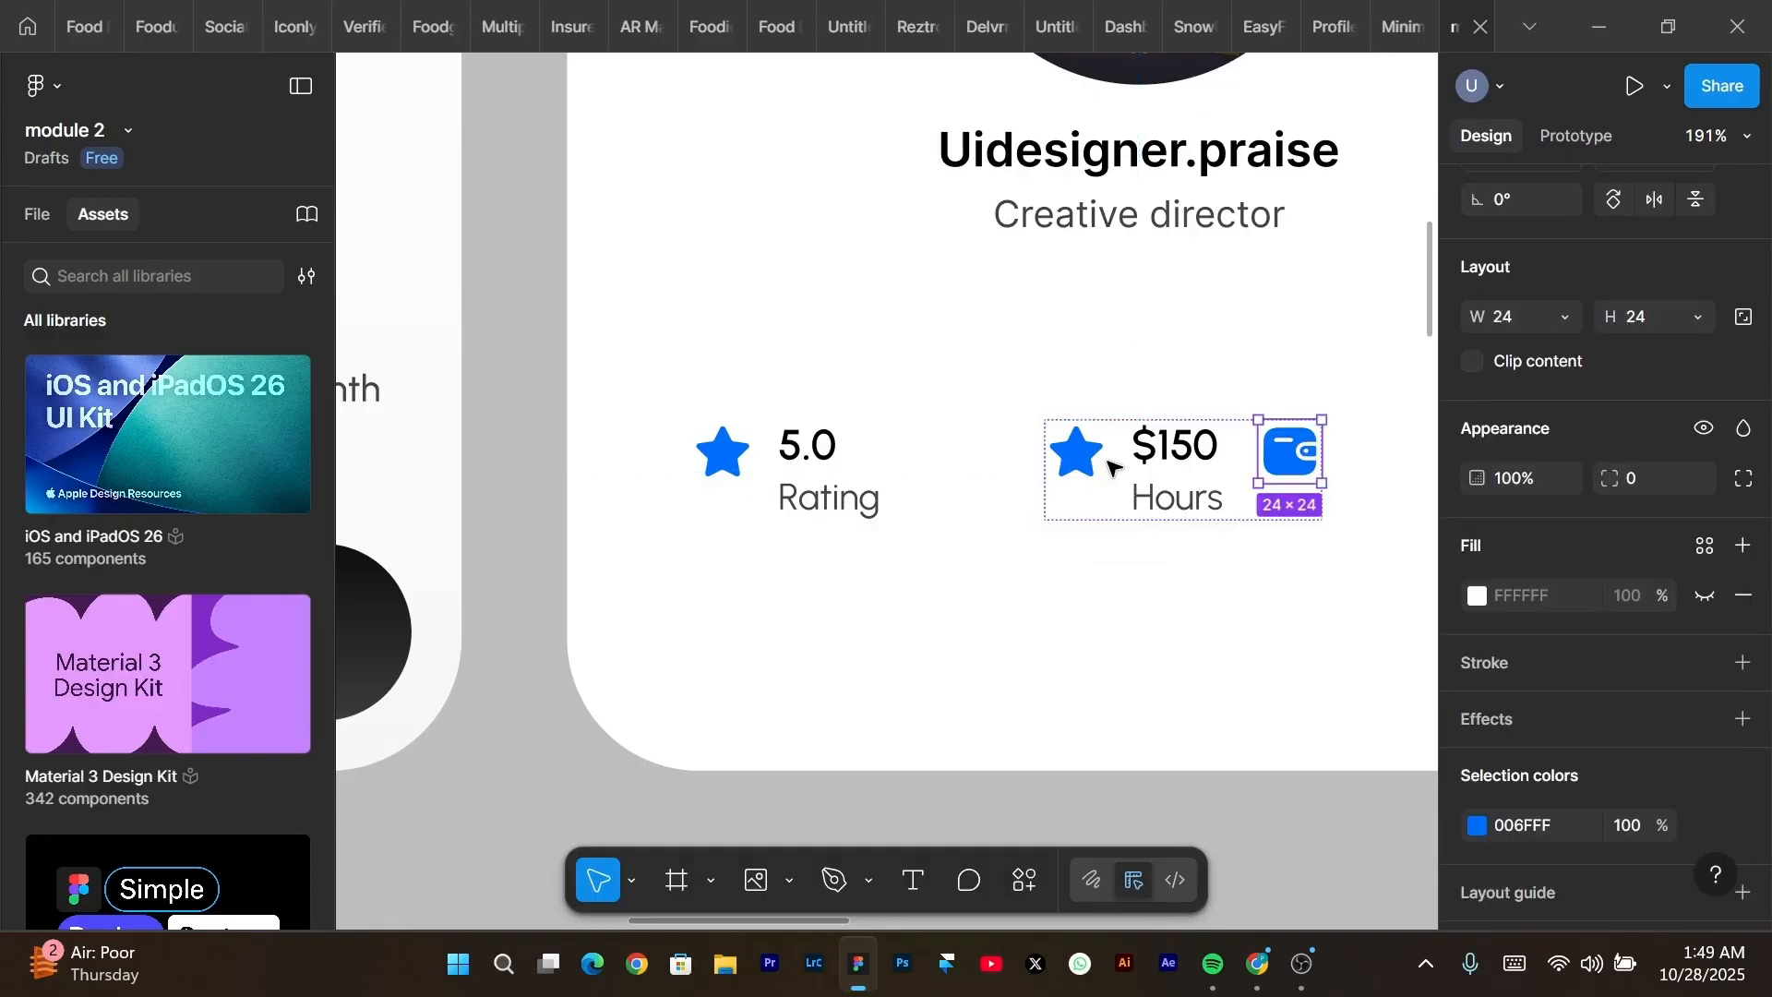
# Move the wallet icon ahead of the "$150" text and delete the star from that group.
pyautogui.hscroll(5, 1107, 466)
pyautogui.keyDown('ctrl'); pyautogui.scroll(3, 1116, 452); pyautogui.keyUp('ctrl')
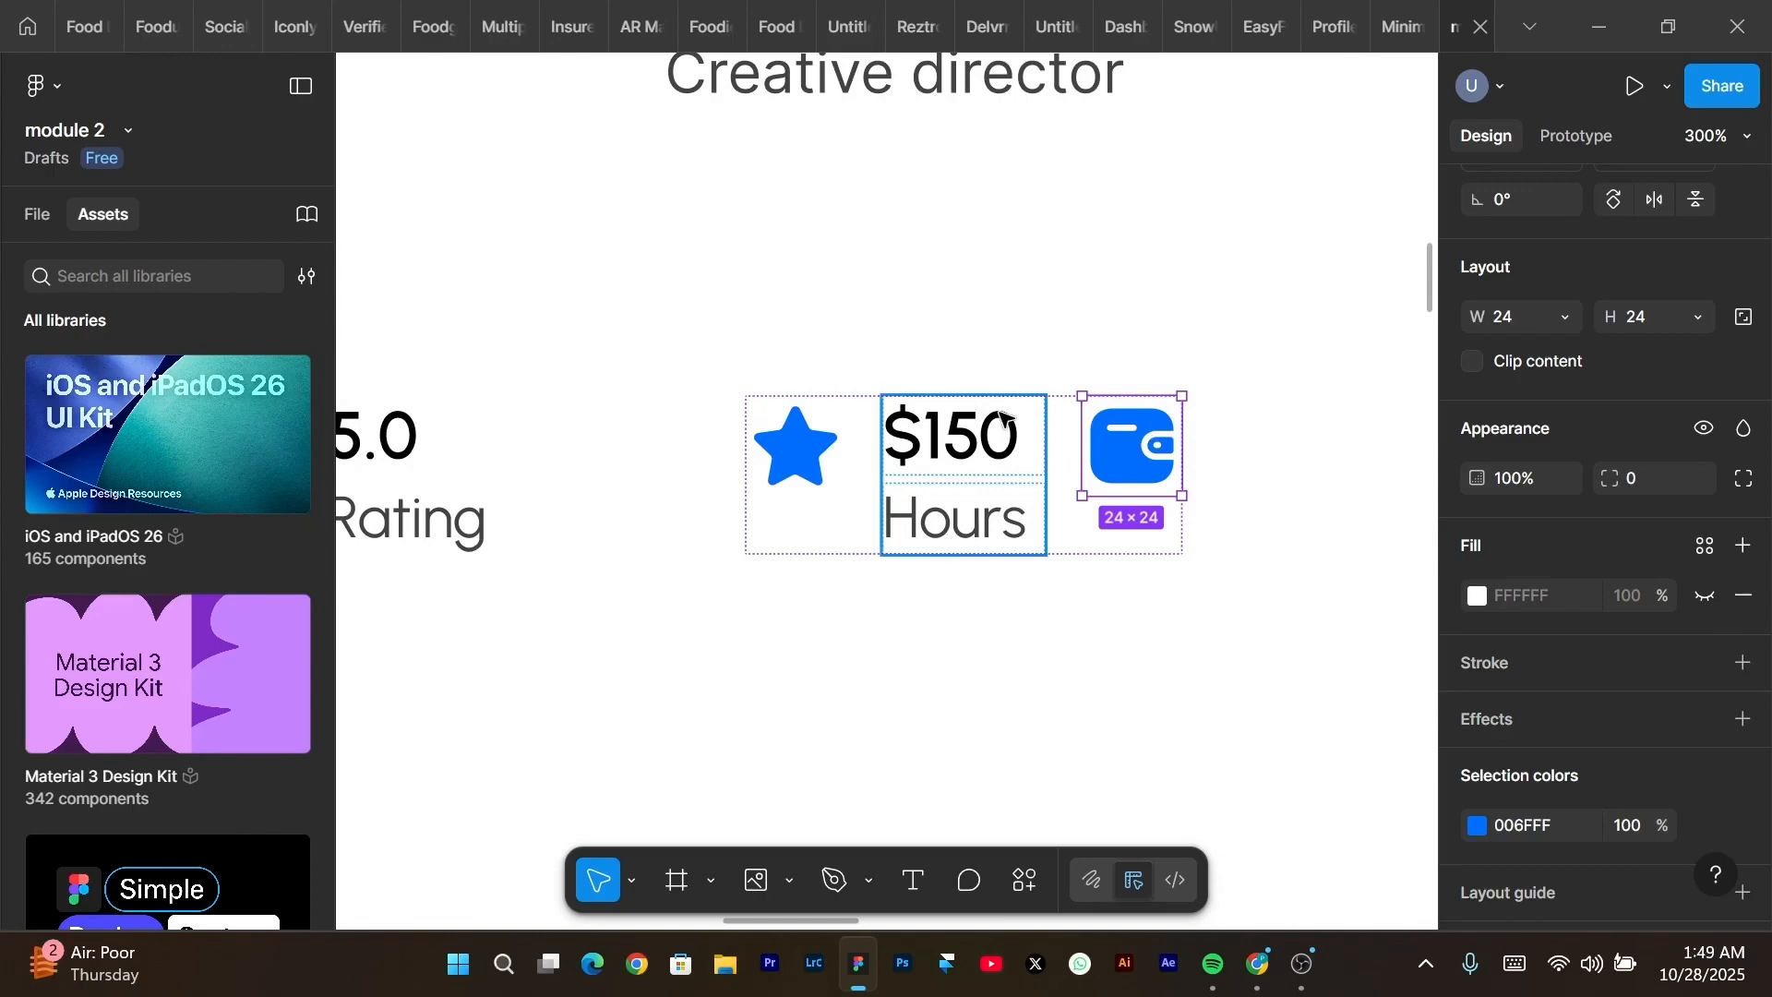
pyautogui.press('Left')
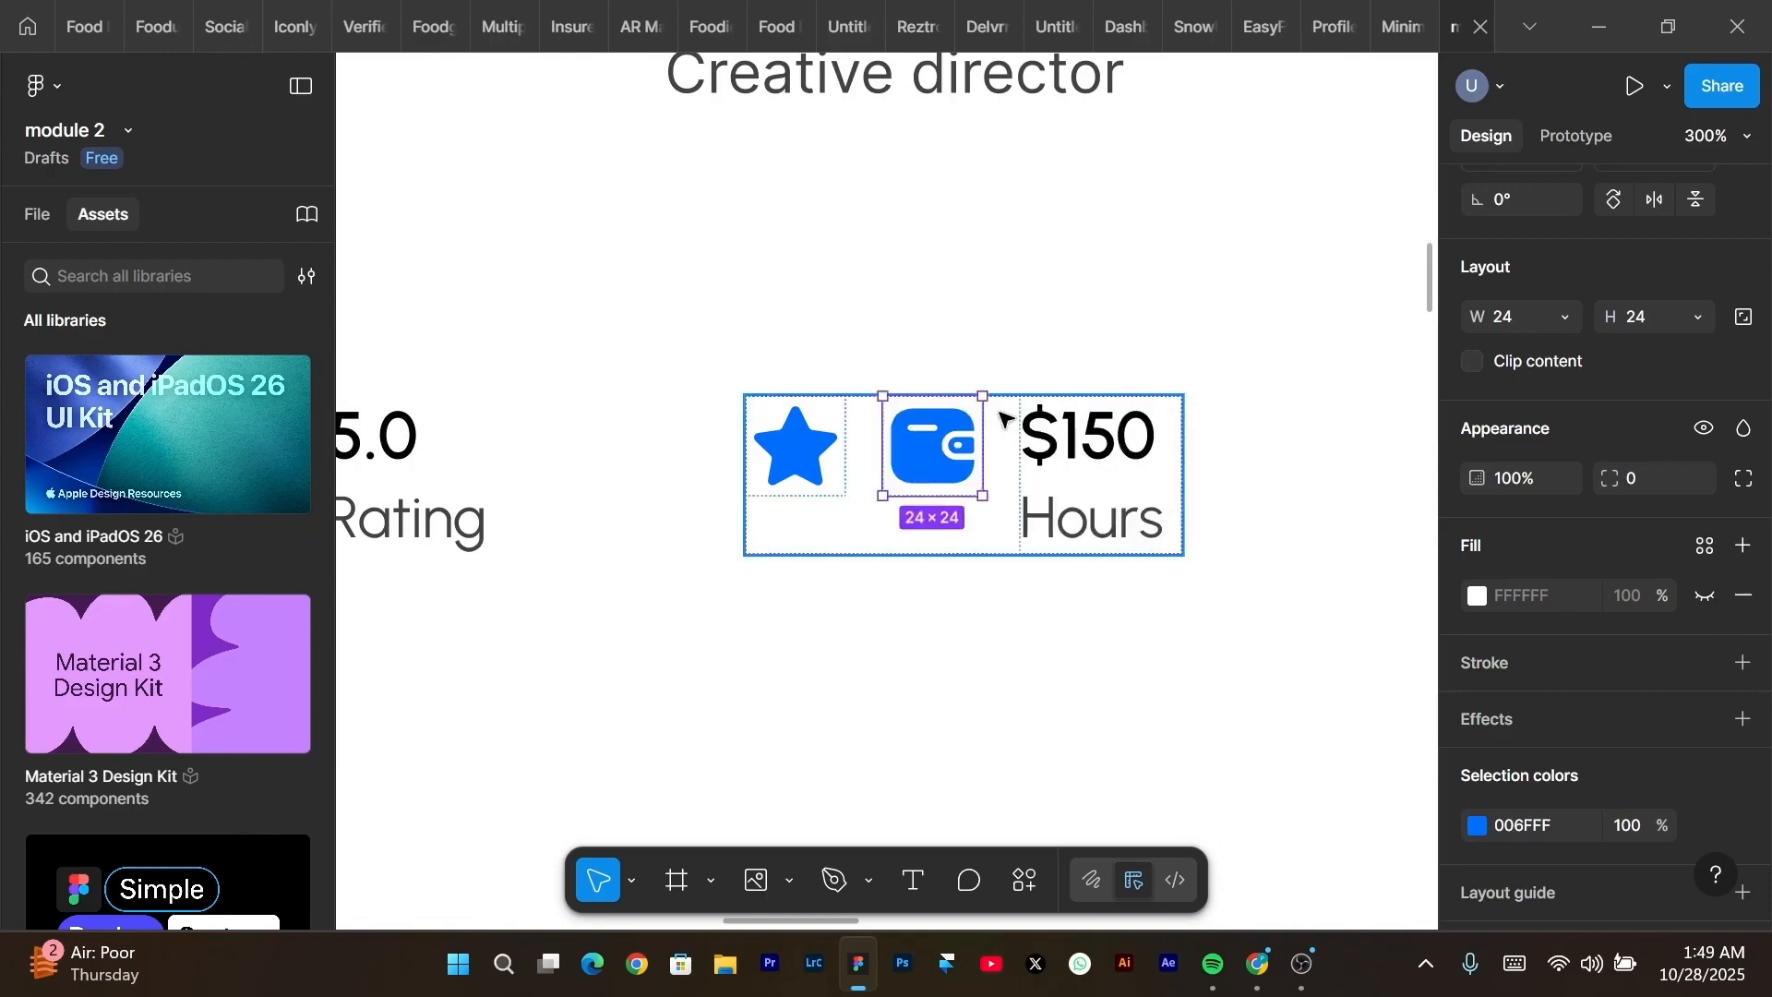
pyautogui.click(800, 448)
pyautogui.press('Delete')
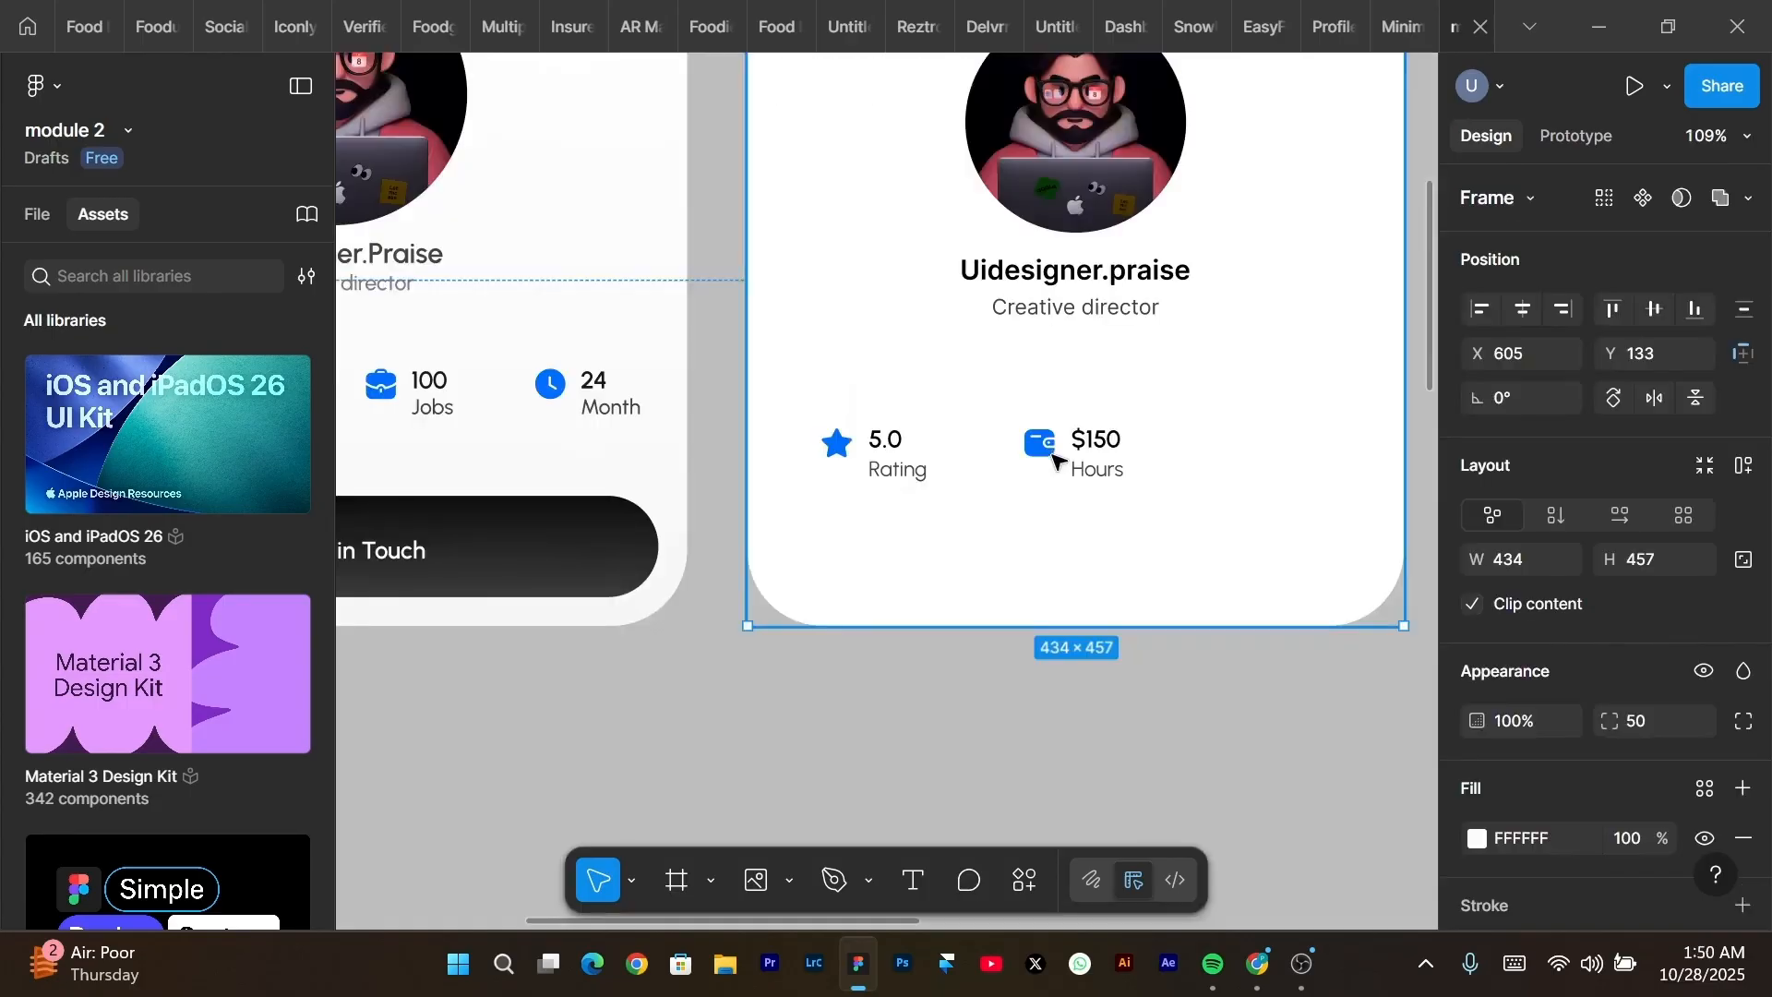
# Duplicate the "$150 Hours" group to its right and change the copy's value to "100".
pyautogui.doubleClick(1050, 454)
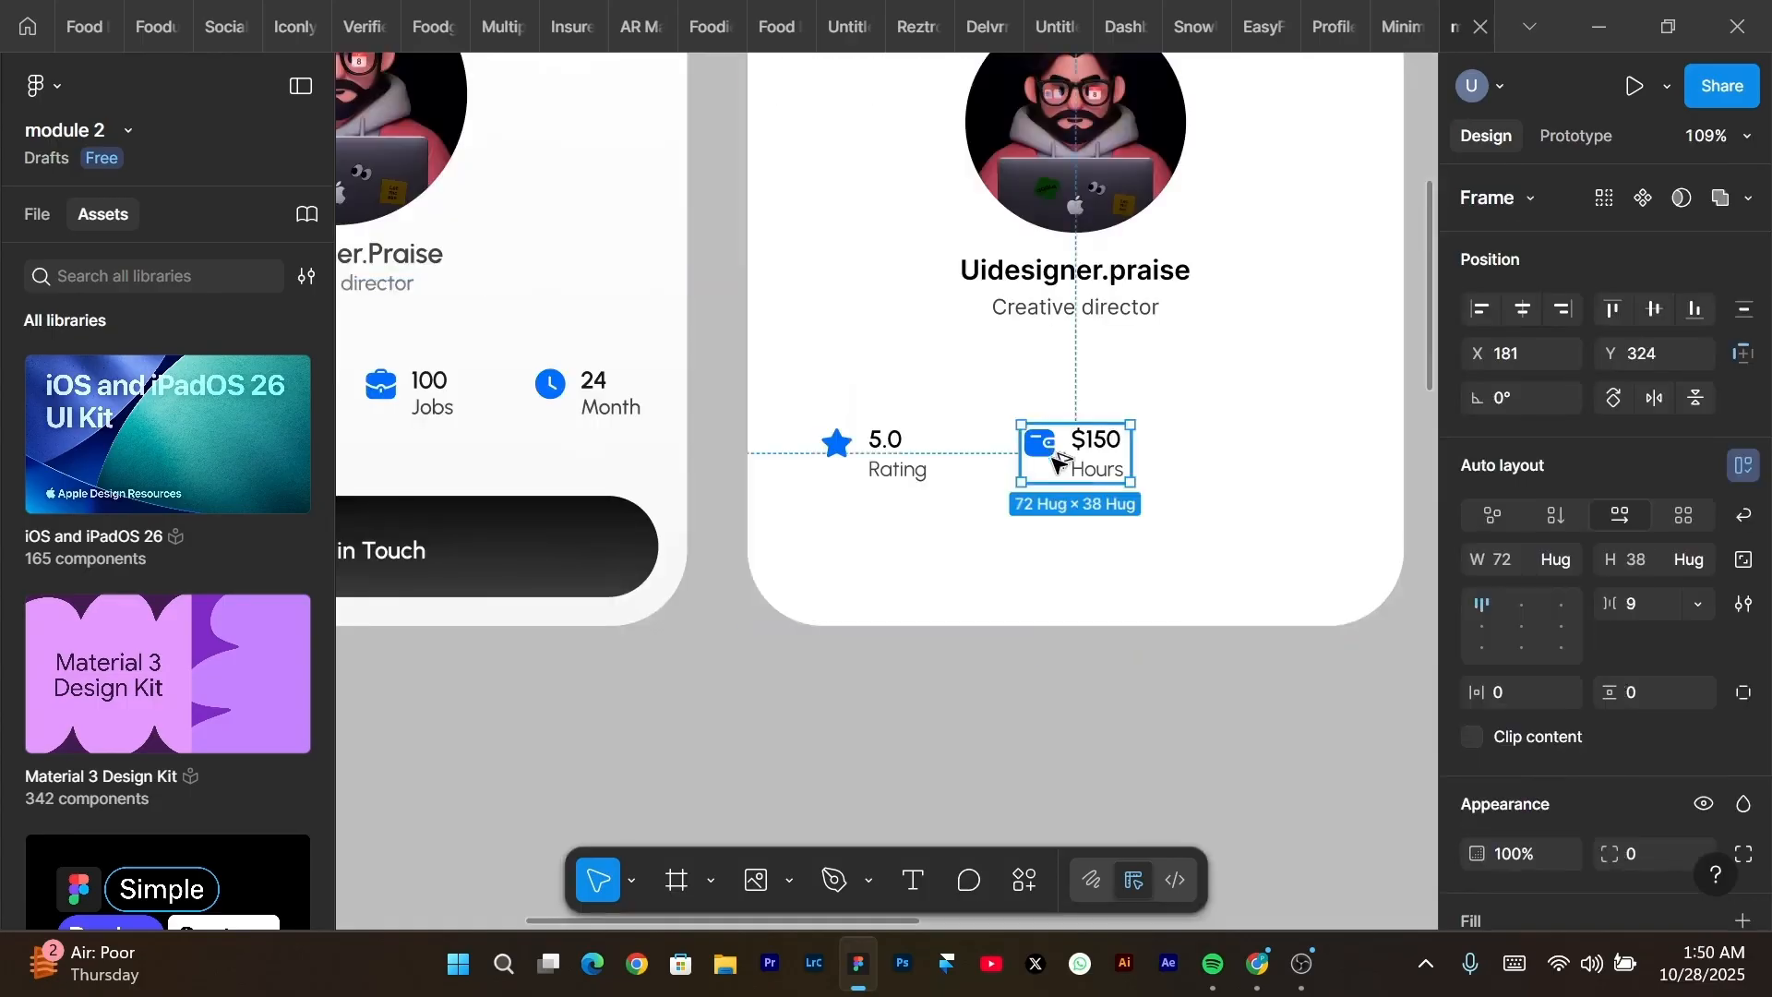
pyautogui.moveTo(1054, 453); pyautogui.dragTo(1189, 451)
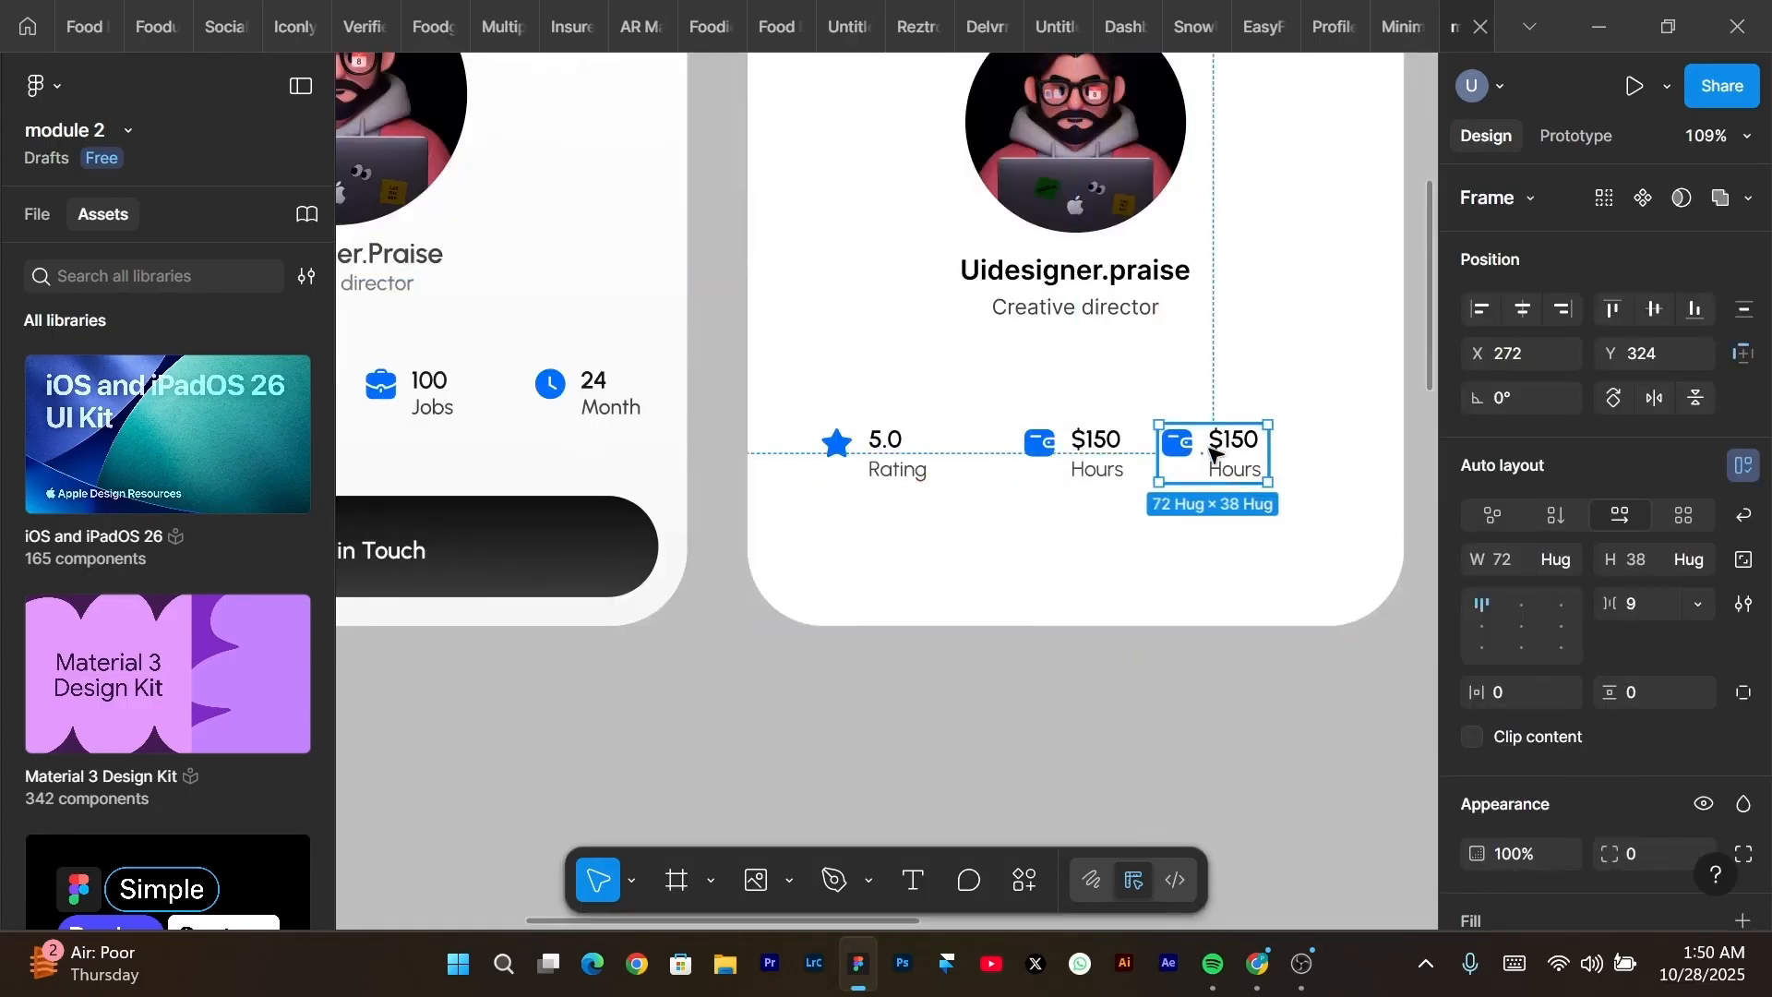
pyautogui.doubleClick(1214, 458)
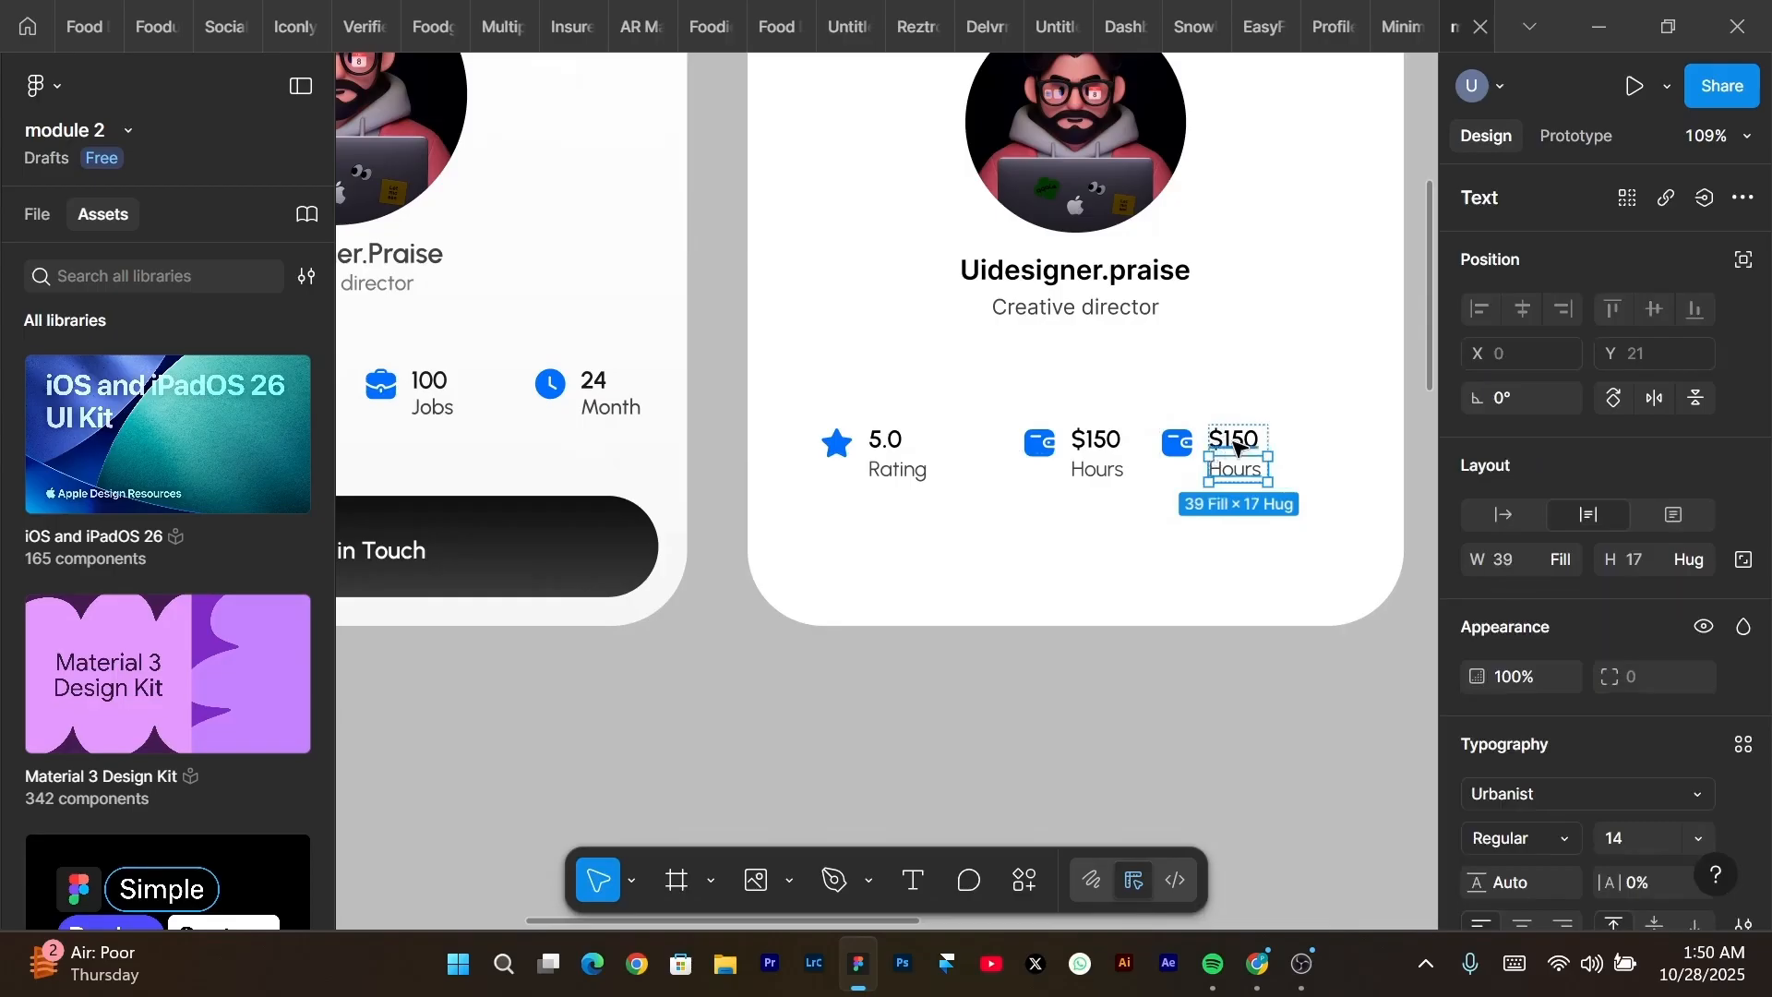
pyautogui.click(1244, 442)
pyautogui.doubleClick(1244, 442)
pyautogui.write('1')
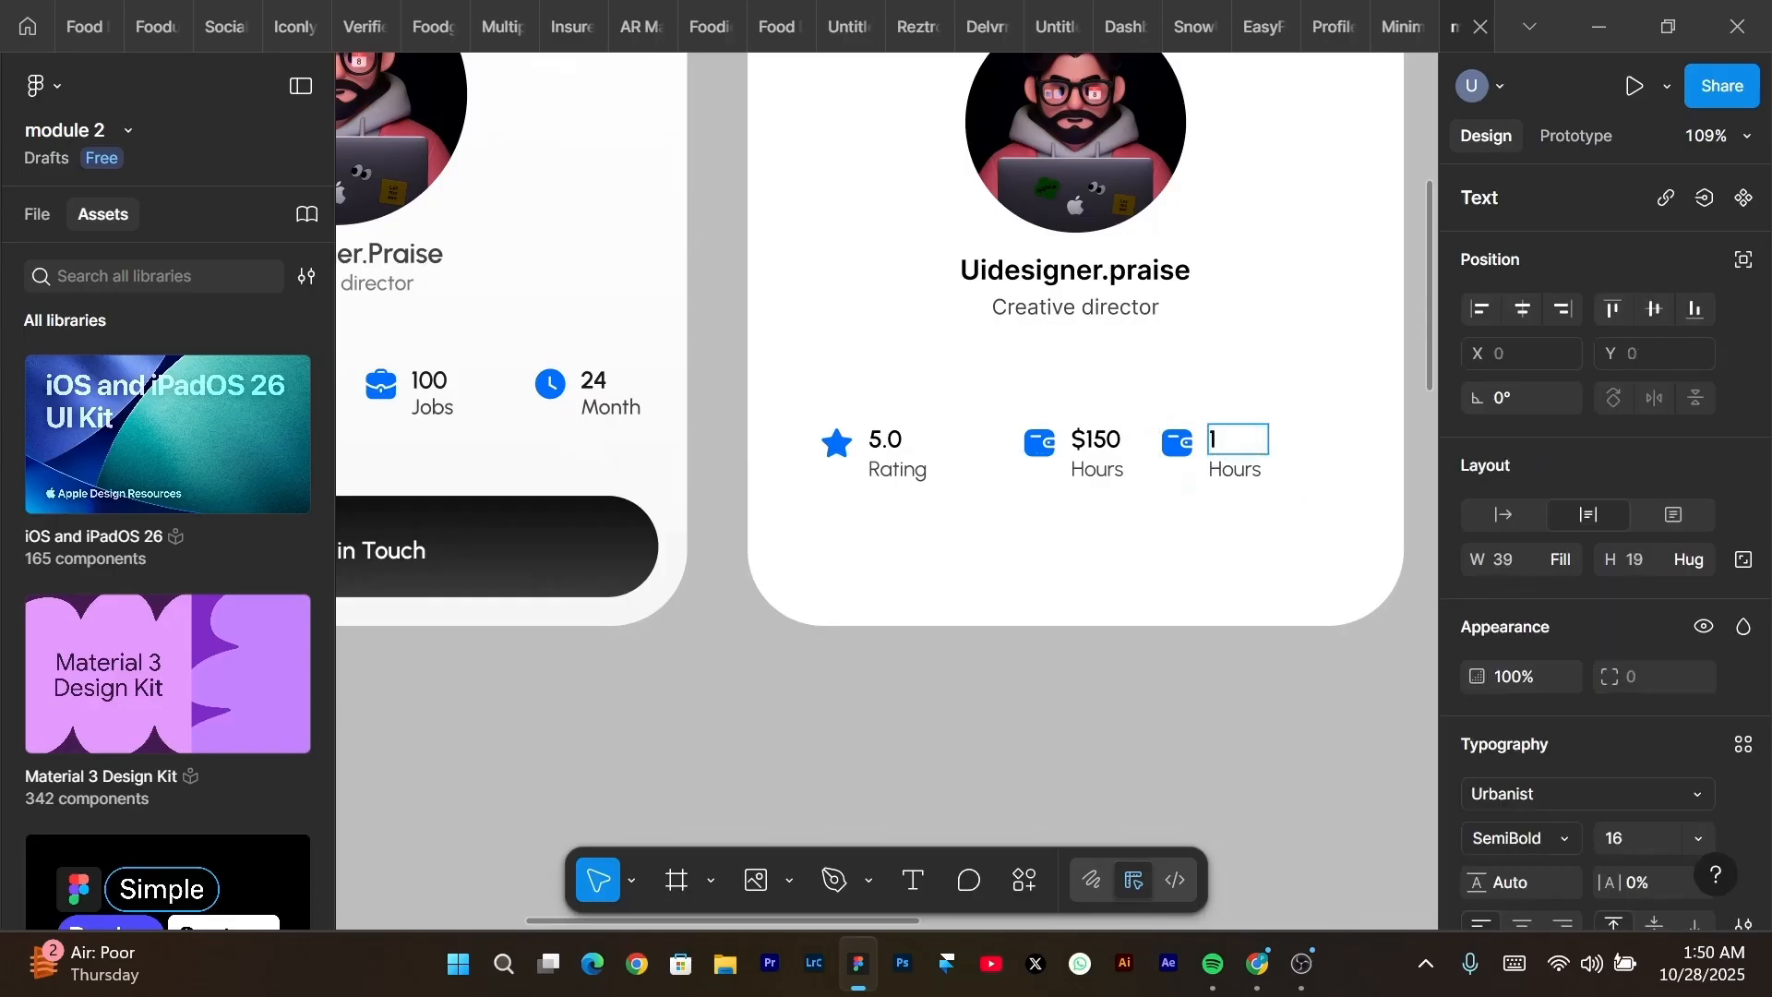
pyautogui.write('--')
pyautogui.press('BackSpace')
pyautogui.press('BackSpace')
pyautogui.write('00')
pyautogui.press('Escape')
# Change the label under "100" to "jobs" and duplicate that group to create a fourth stat.
pyautogui.press('Tab')
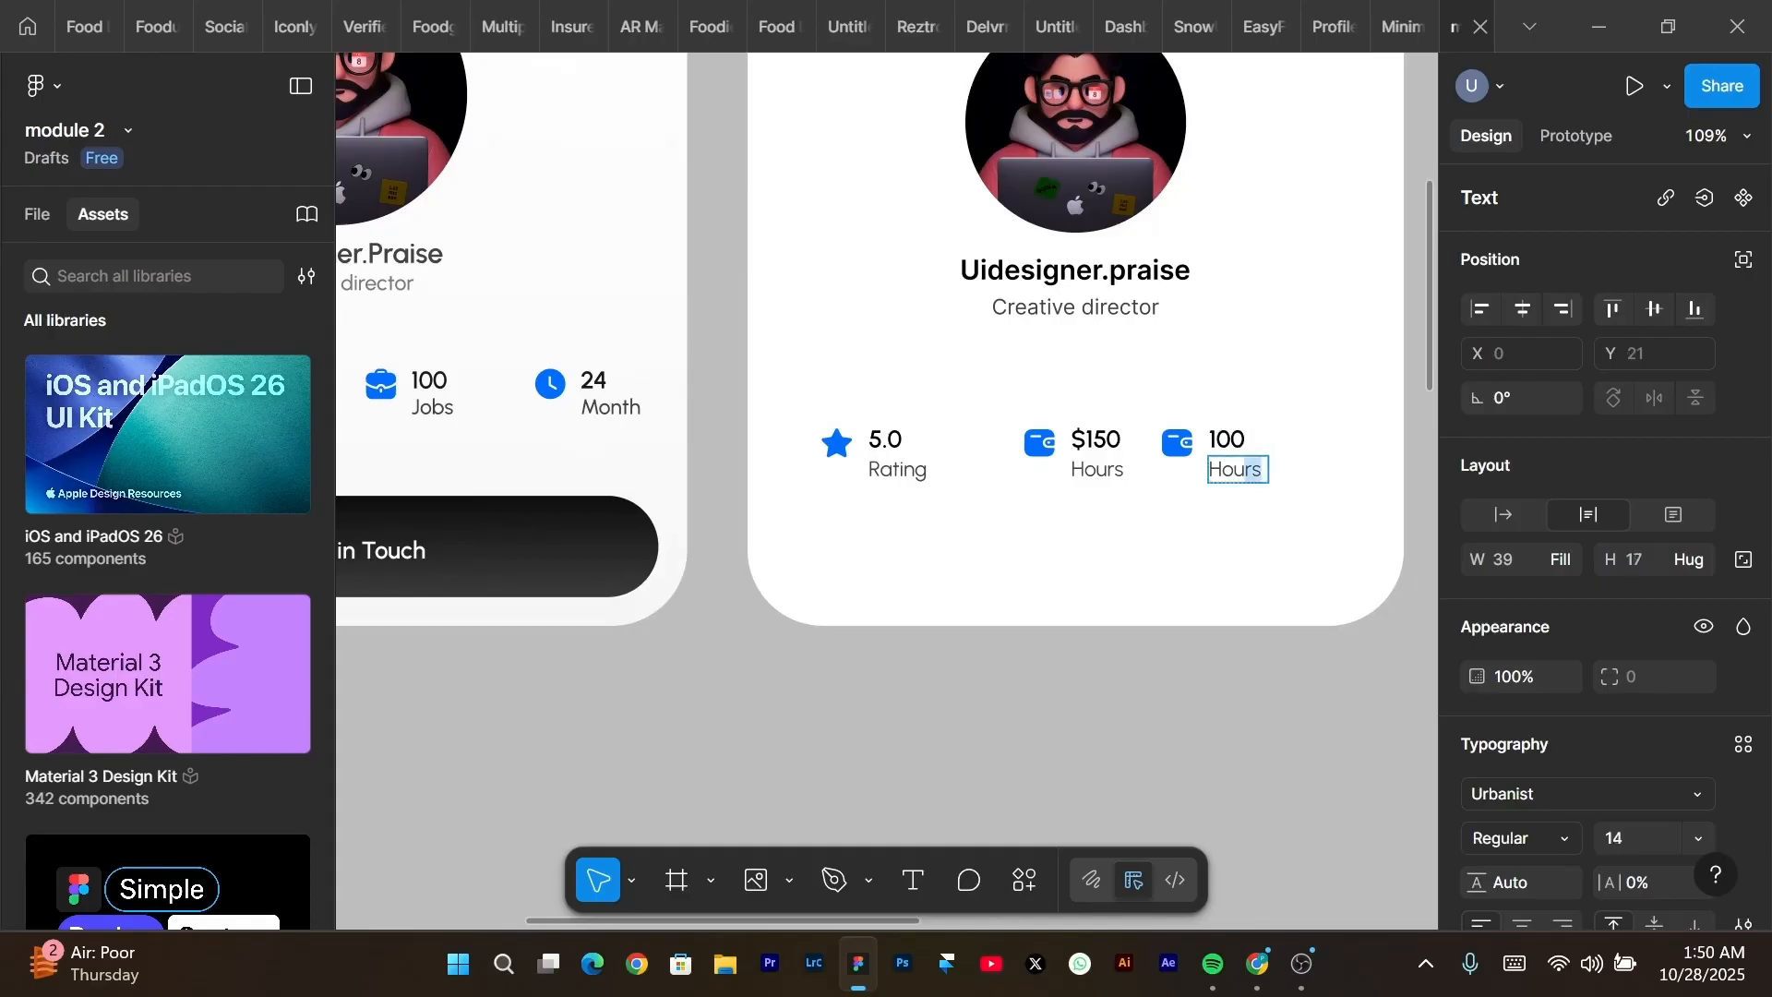
pyautogui.press('Return')
pyautogui.write('jobs')
pyautogui.press('Escape')
pyautogui.press('Escape')
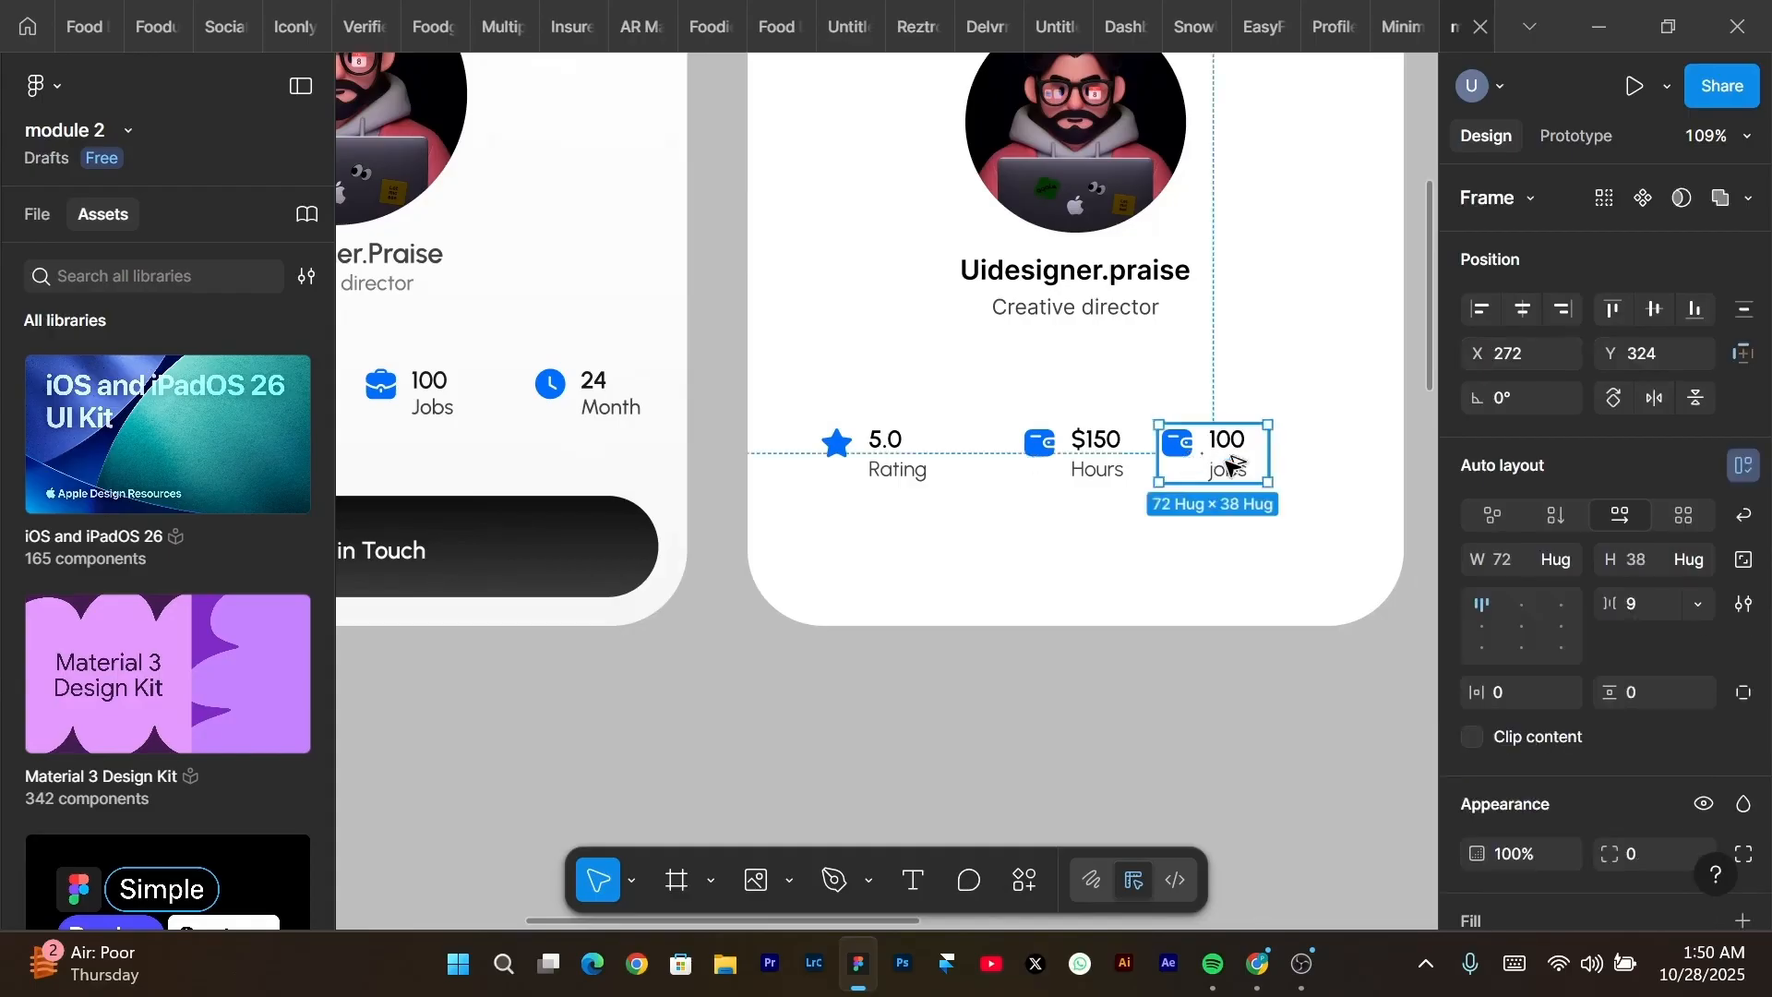
pyautogui.hotkey('ctrl', 'd')
# Copy the briefcase icon from the original card into the third stat group, "100 jobs".
pyautogui.click(483, 398)
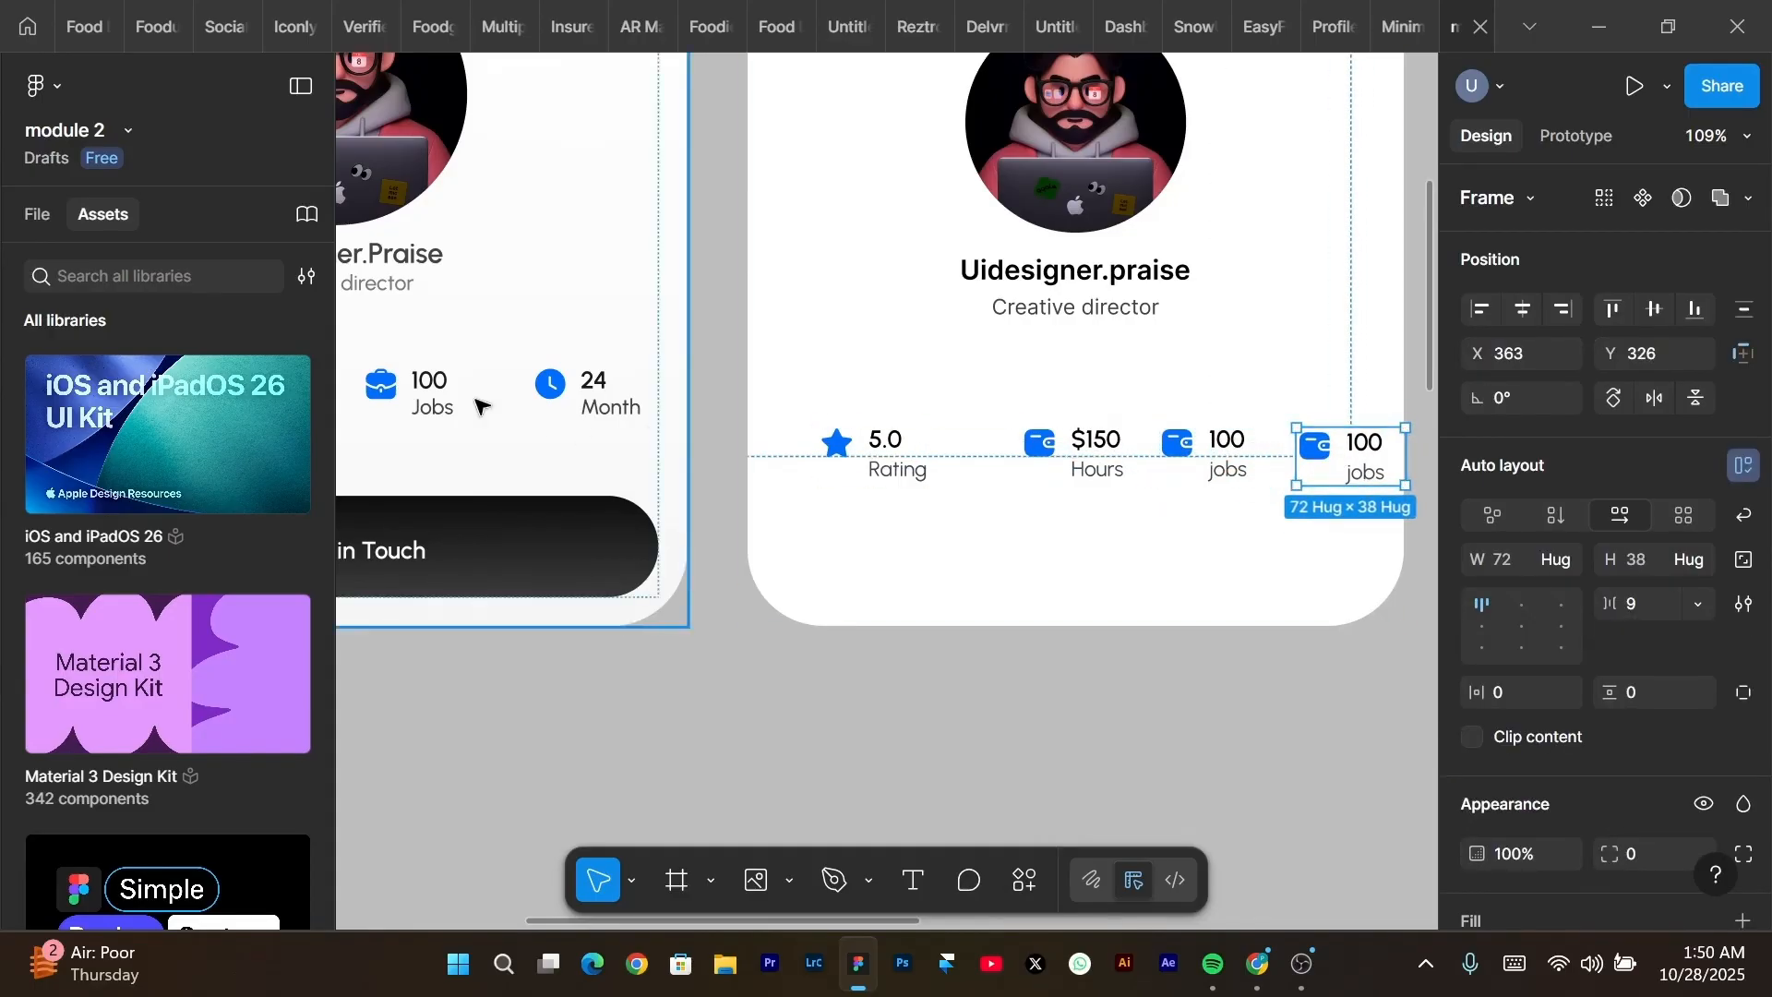
pyautogui.doubleClick(378, 389)
pyautogui.doubleClick(378, 388)
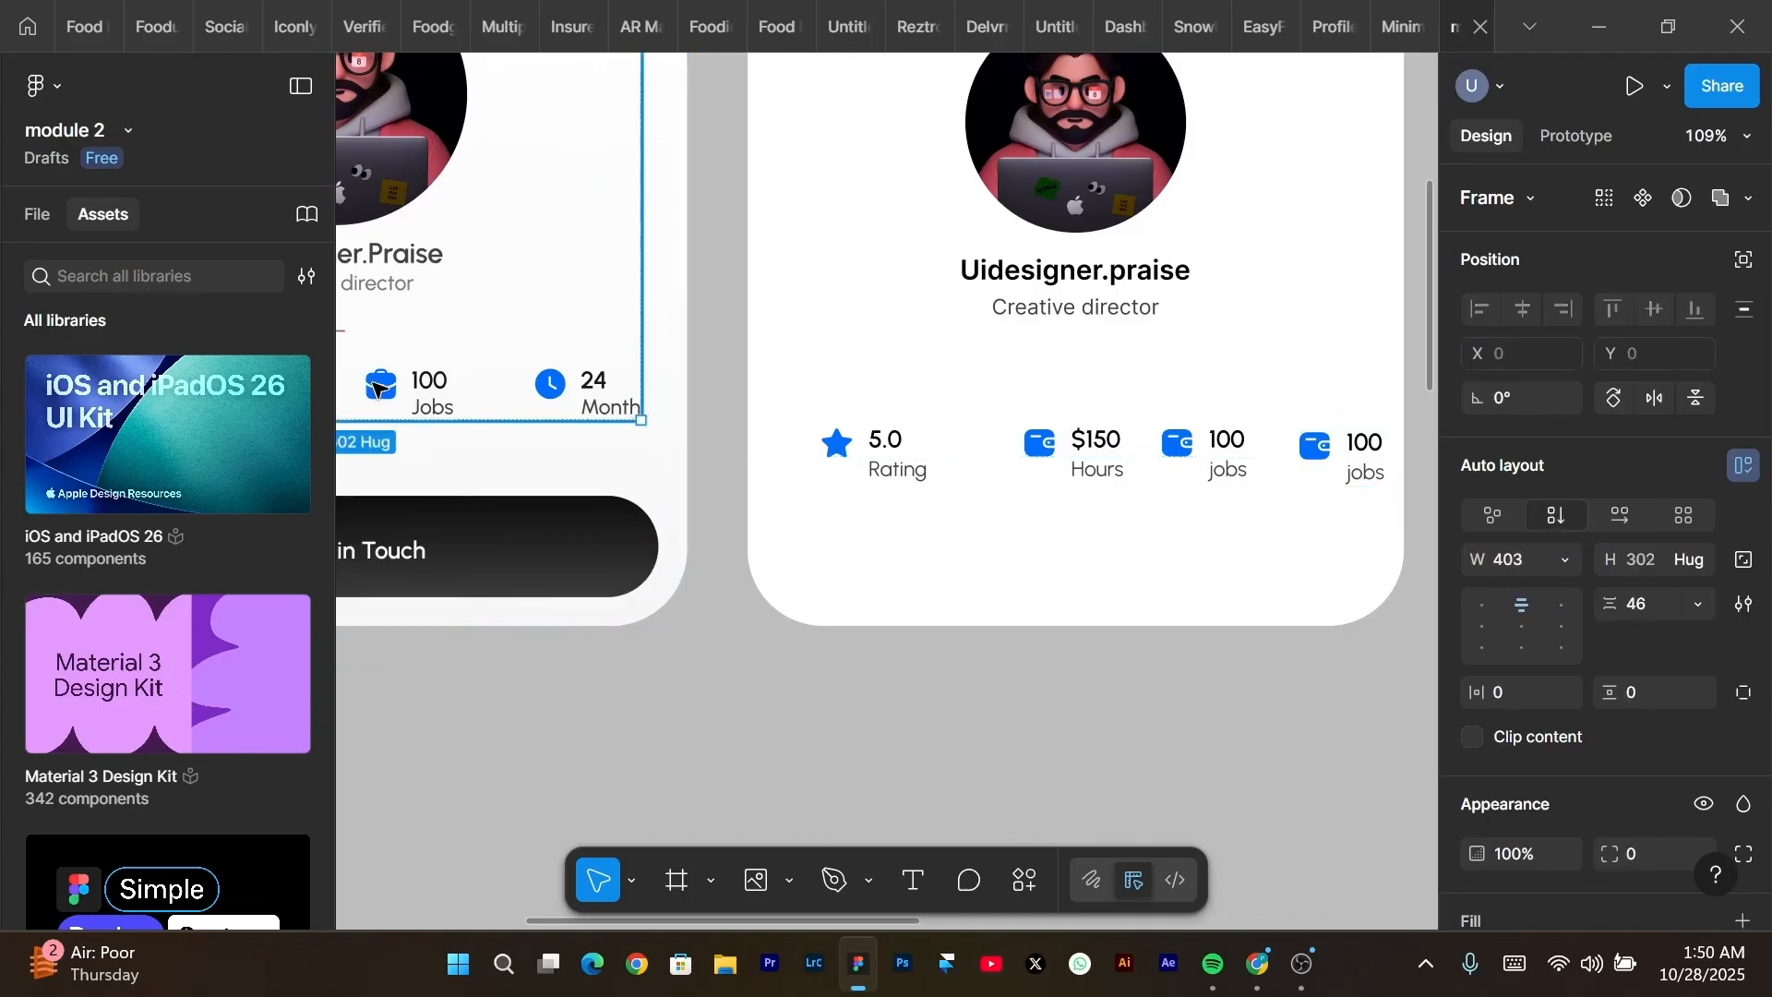
pyautogui.doubleClick(377, 388)
pyautogui.doubleClick(378, 389)
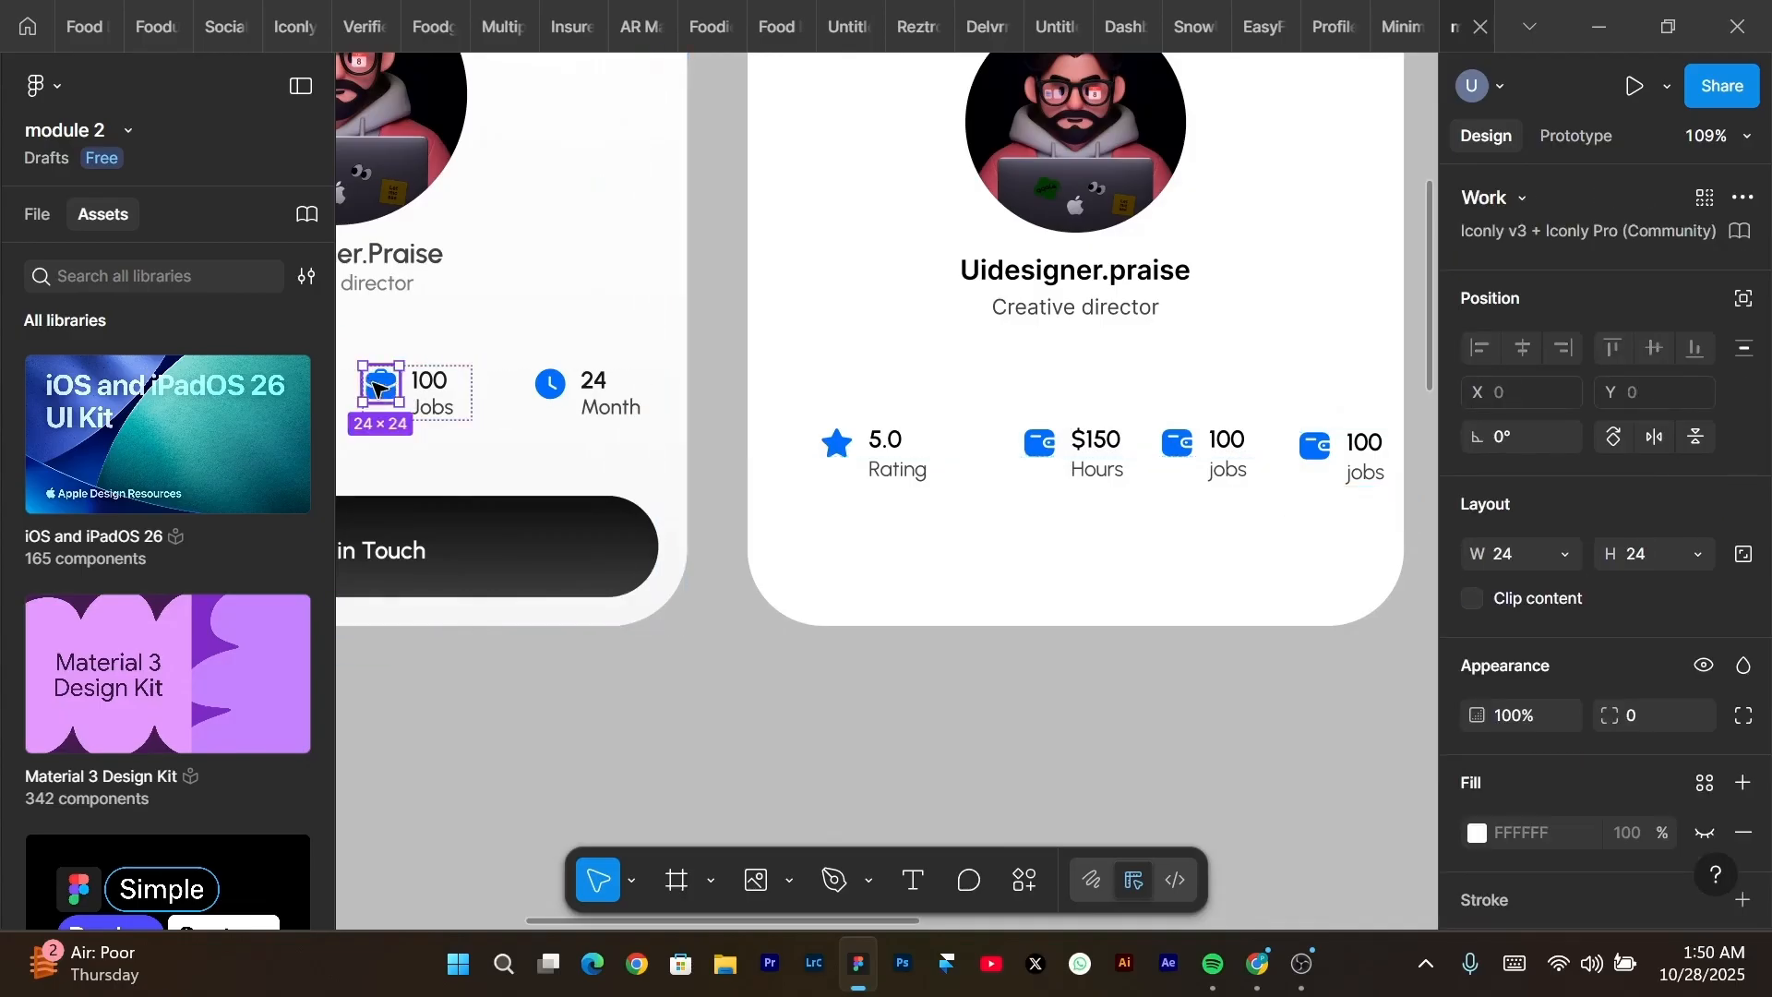
pyautogui.click(1228, 464)
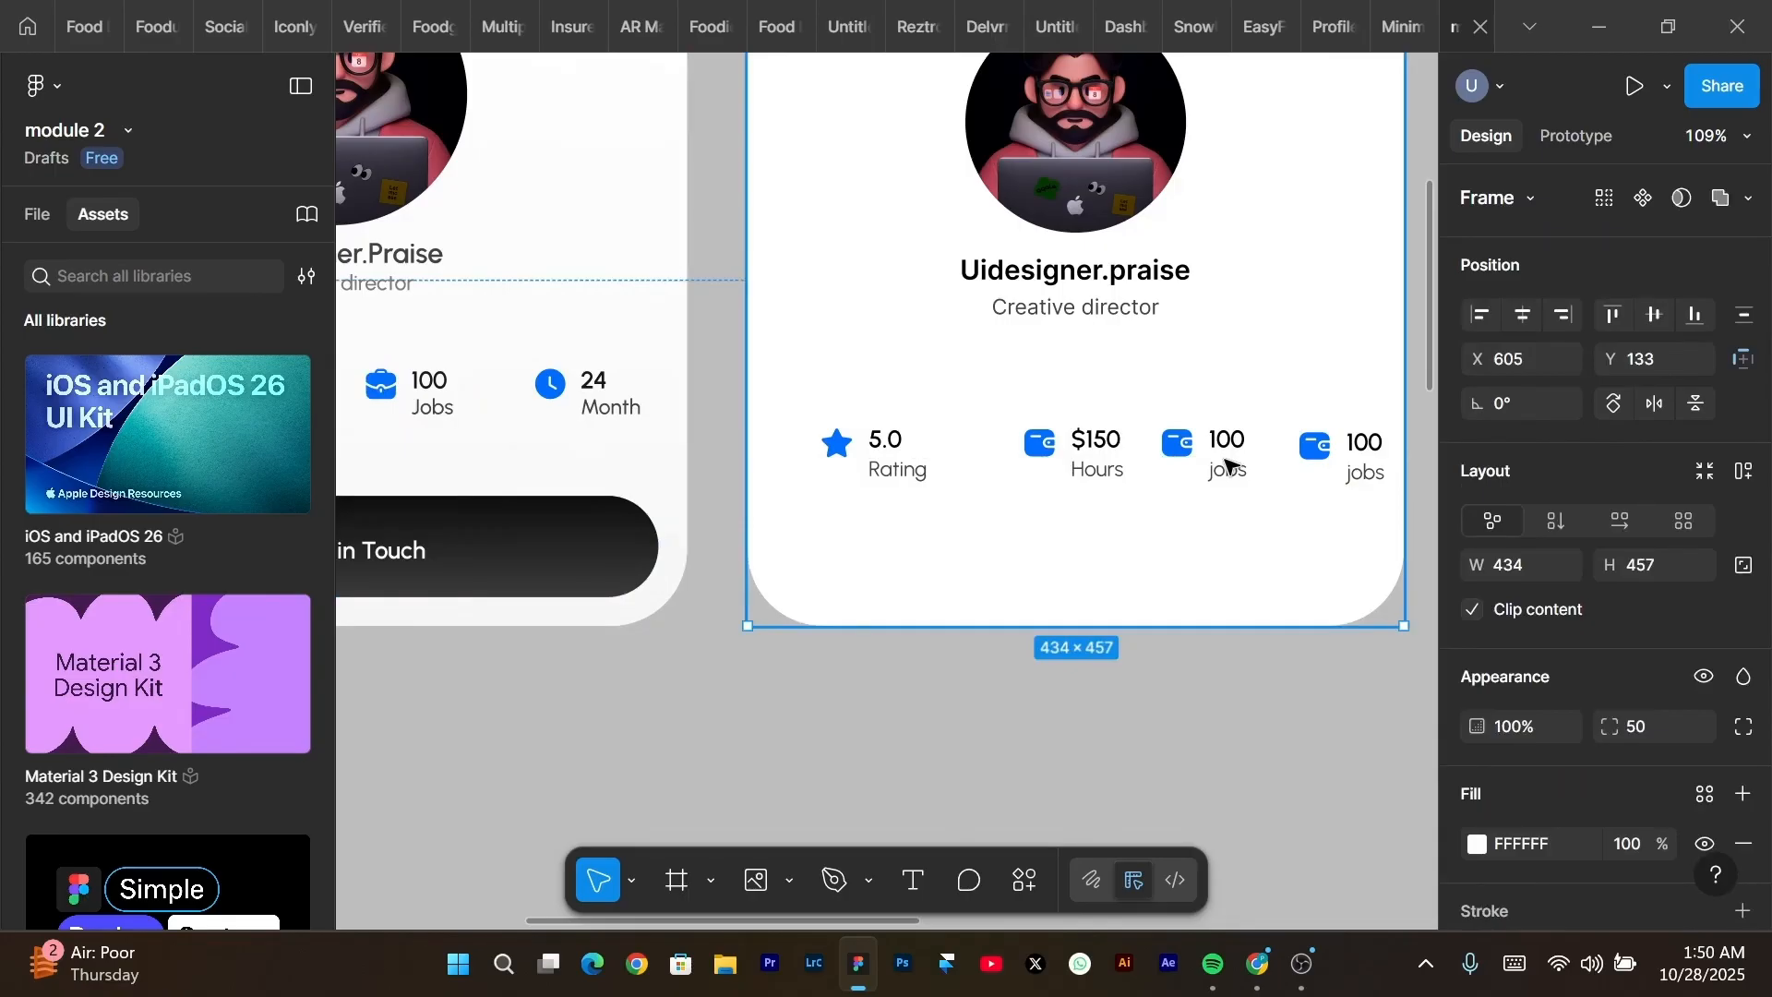
pyautogui.doubleClick(1226, 466)
pyautogui.doubleClick(1226, 466)
pyautogui.hotkey('shift', 'Return')
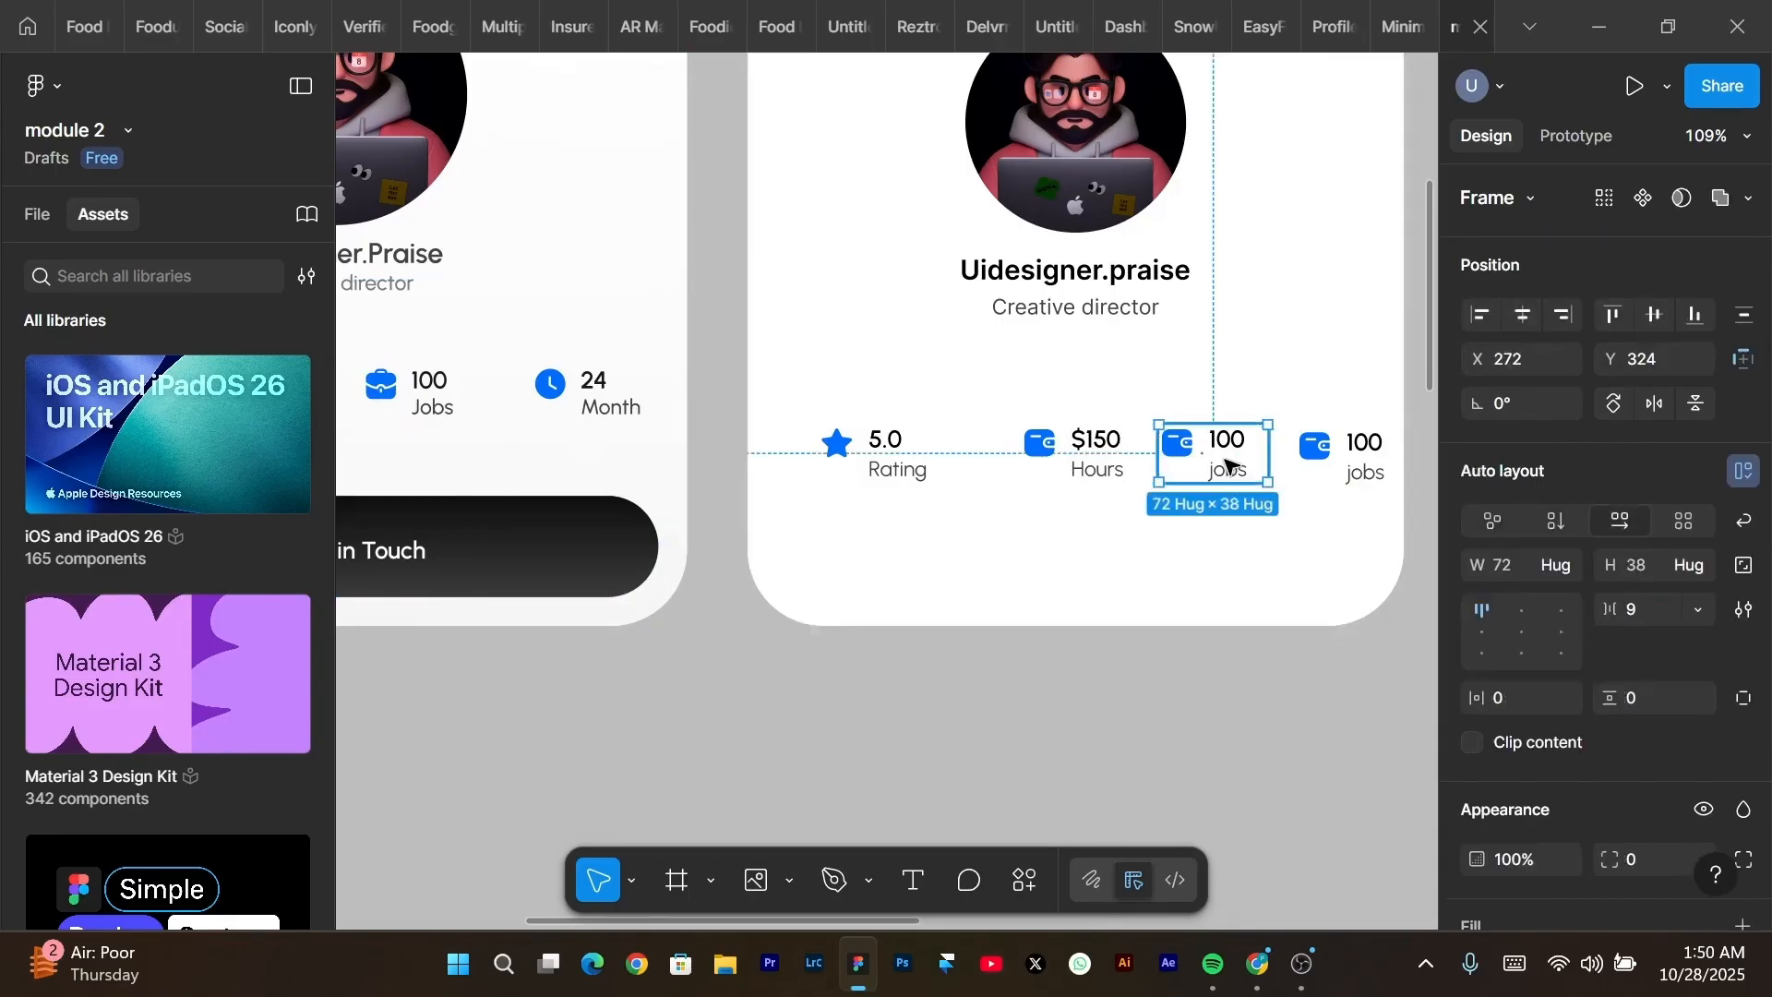
pyautogui.hotkey('ctrl', 'v')
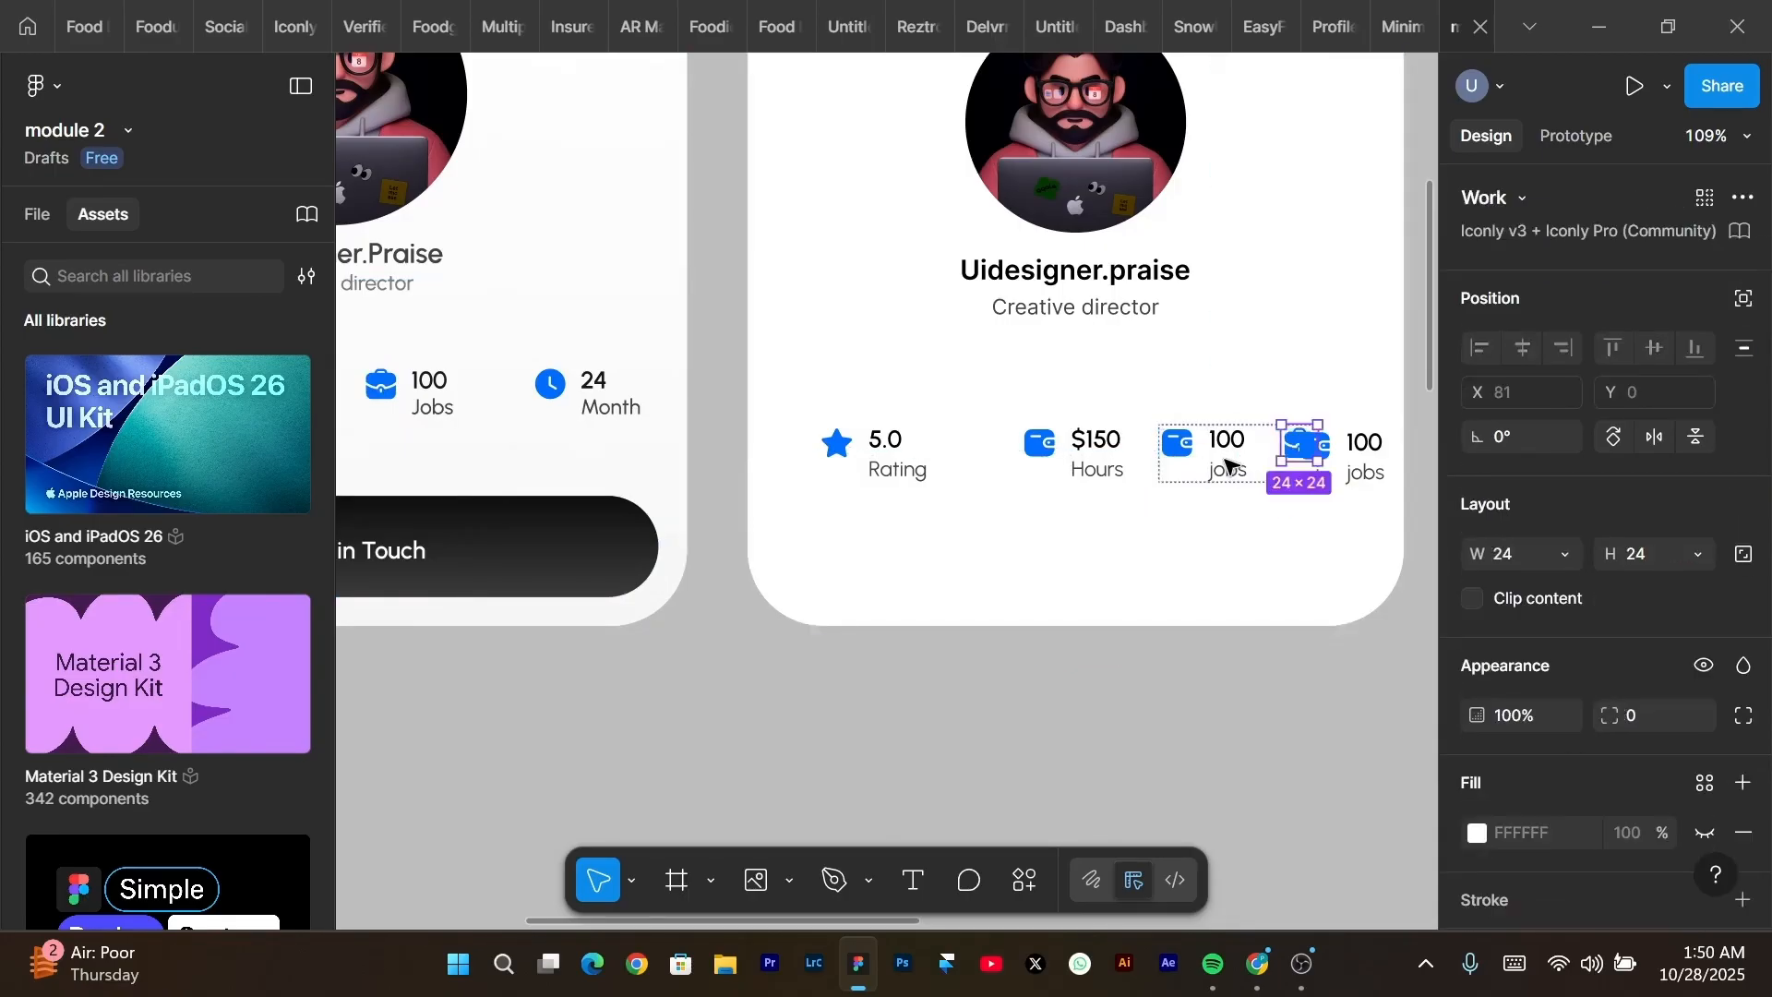
# Move the briefcase icon ahead of the "100" text and delete the wallet icon from that group.
pyautogui.press('Left')
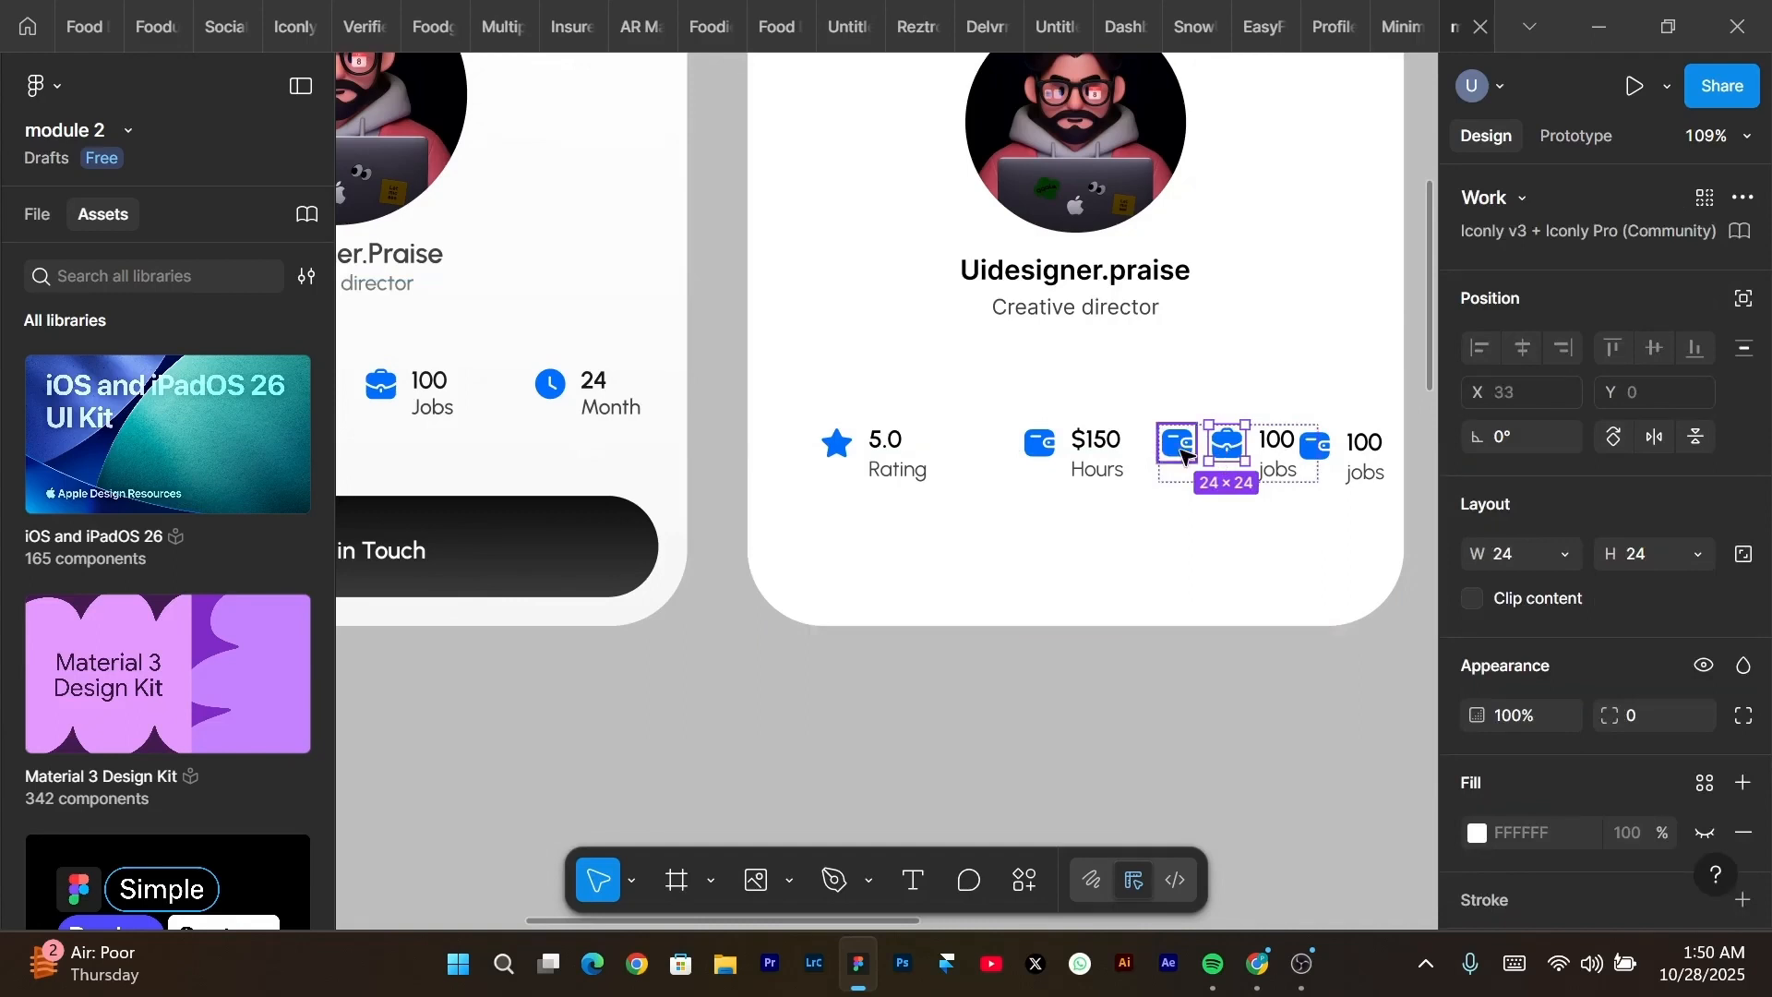
pyautogui.click(1181, 451)
pyautogui.press('Delete')
# Change the fourth stat group's texts to "24" and "Months".
pyautogui.hscroll(2, 1181, 452)
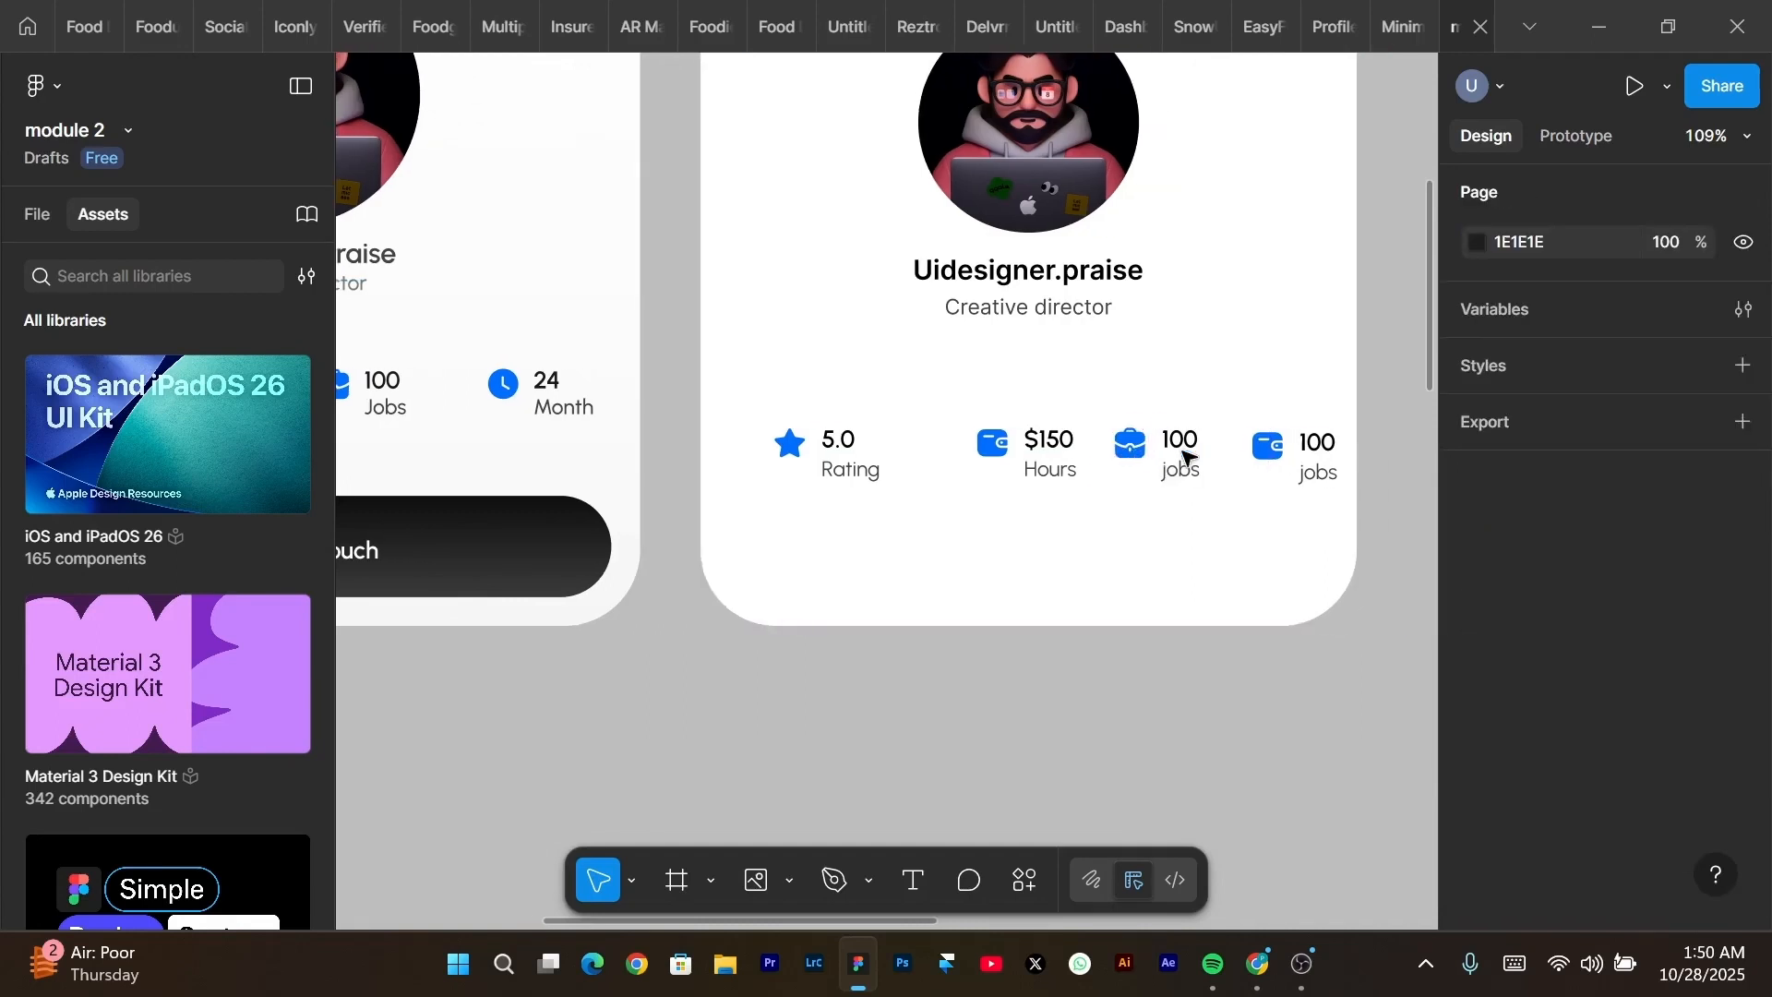
pyautogui.click(1326, 440)
pyautogui.click(1329, 442)
pyautogui.press('Return')
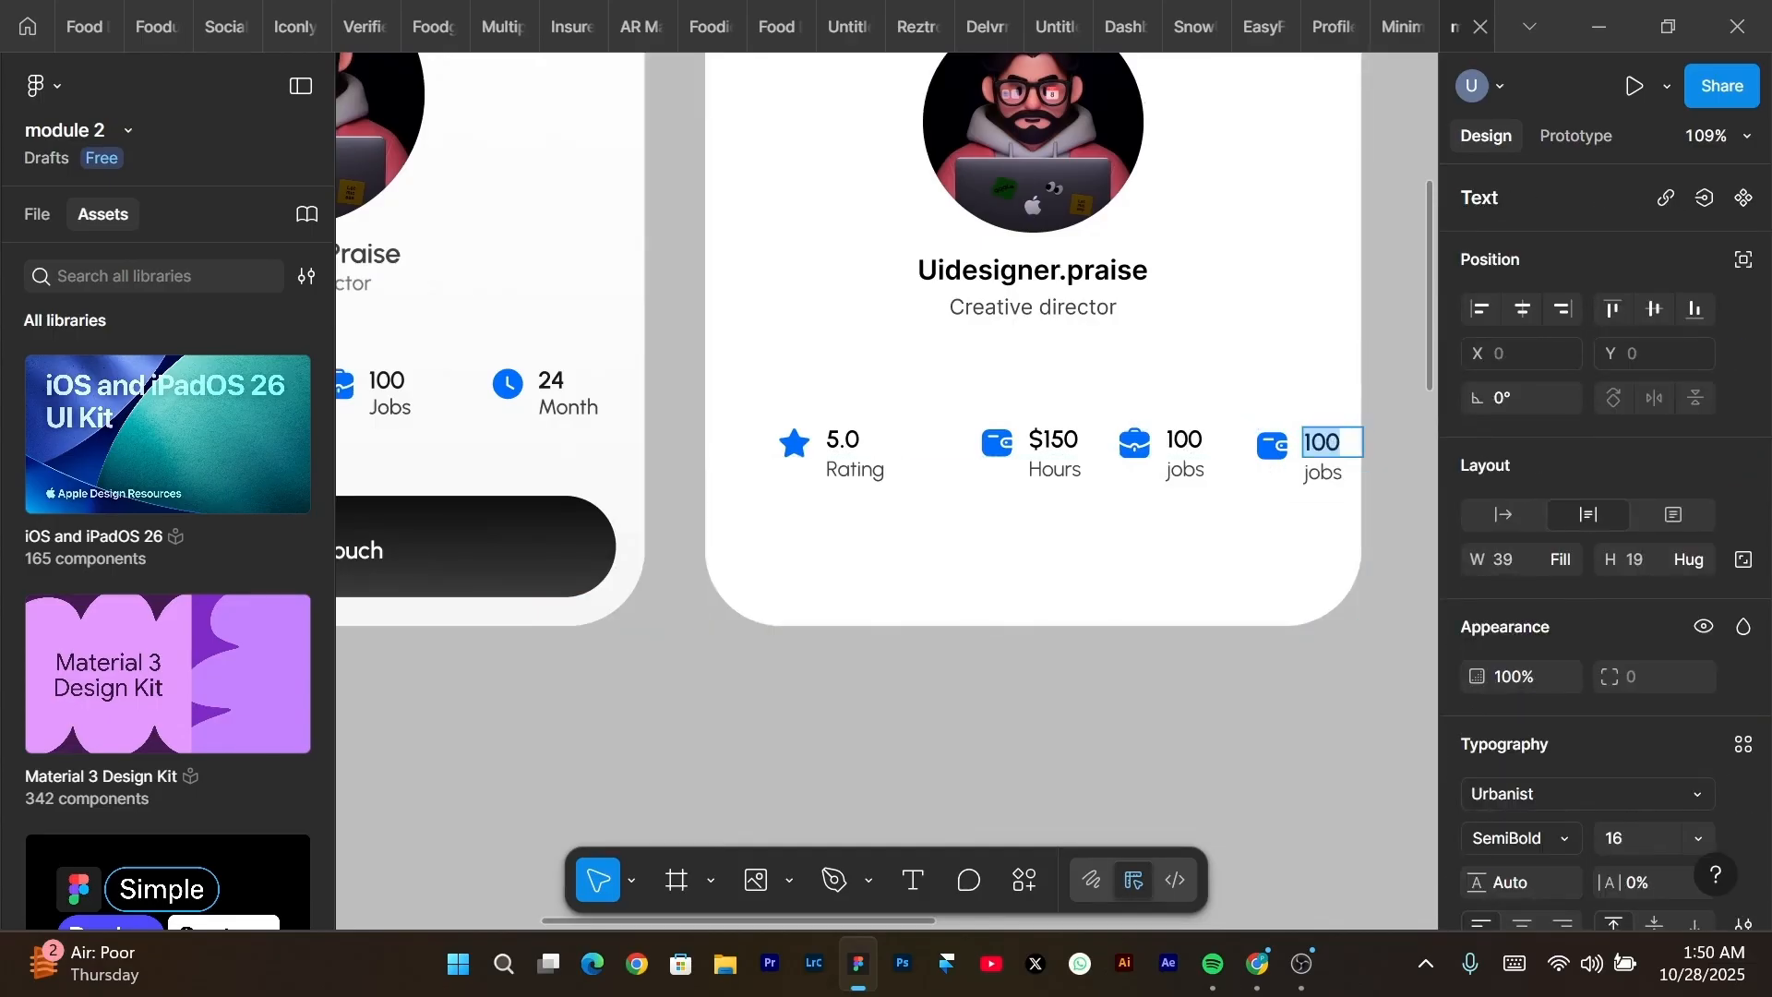
pyautogui.write('24')
pyautogui.press('Tab')
pyautogui.write('Months')
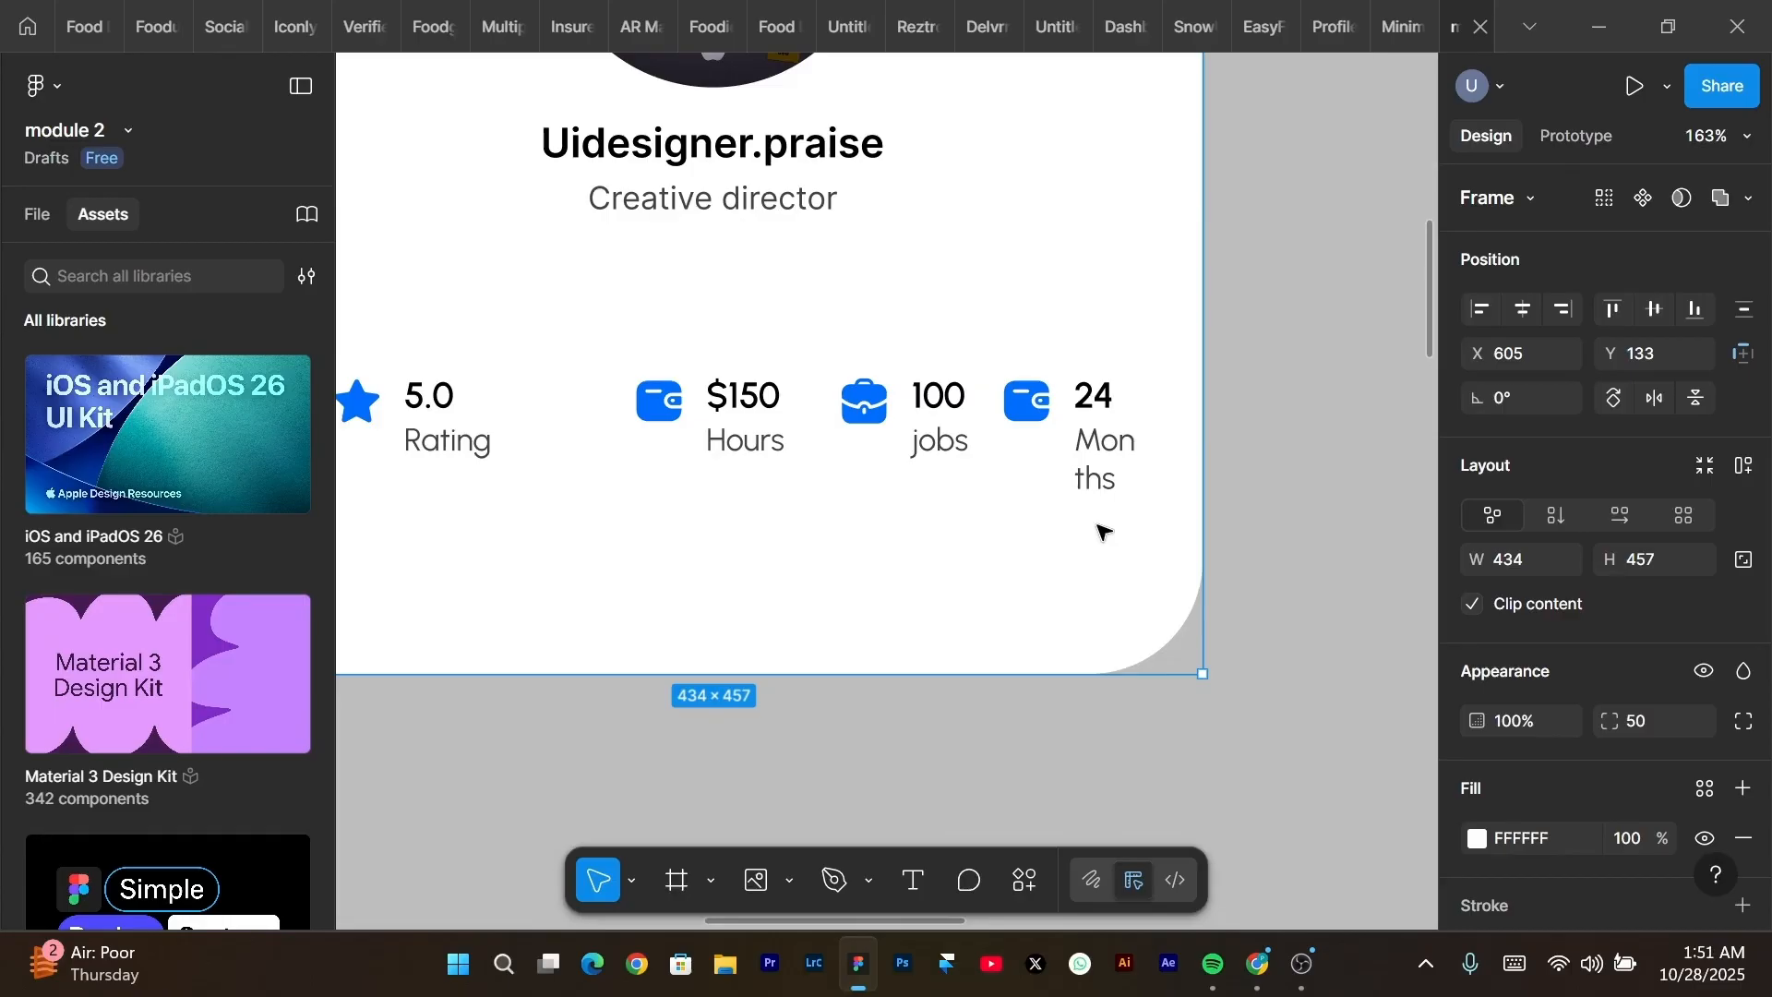
# Widen the "24 Months" text frame to 48 so the label fits on one line.
pyautogui.click(1105, 412)
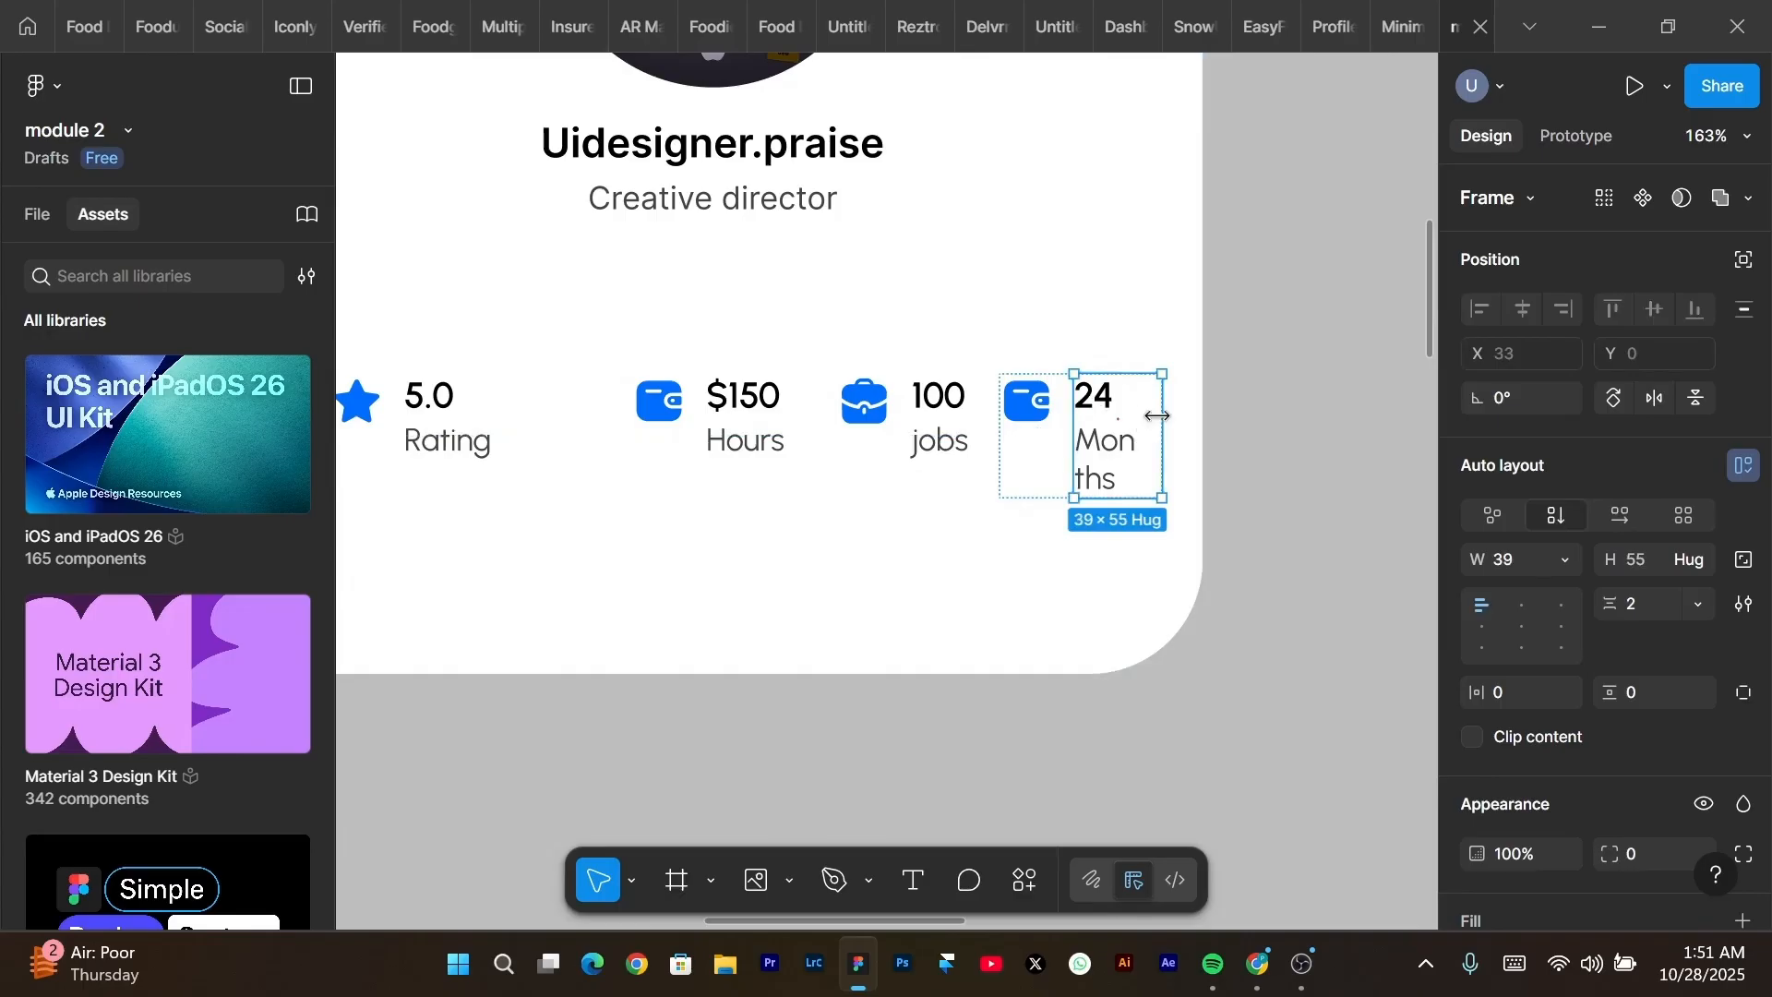
pyautogui.moveTo(1163, 428); pyautogui.dragTo(1182, 443)
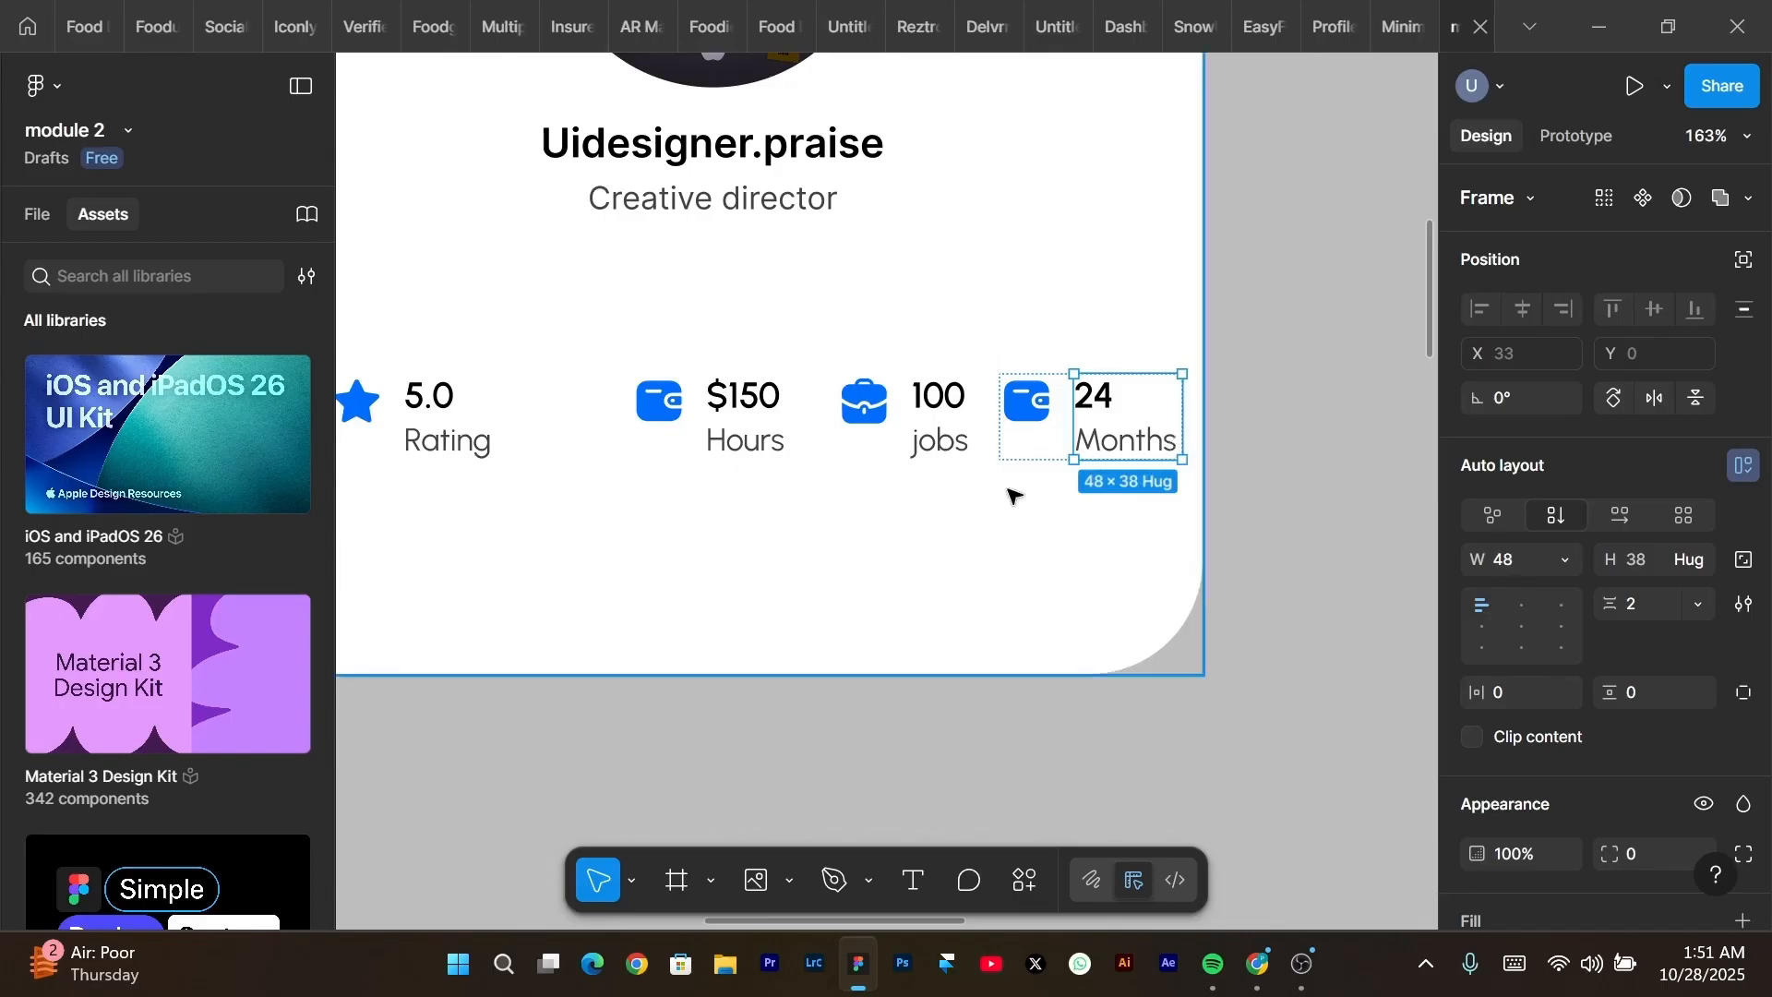
pyautogui.hscroll(-6, 1052, 443)
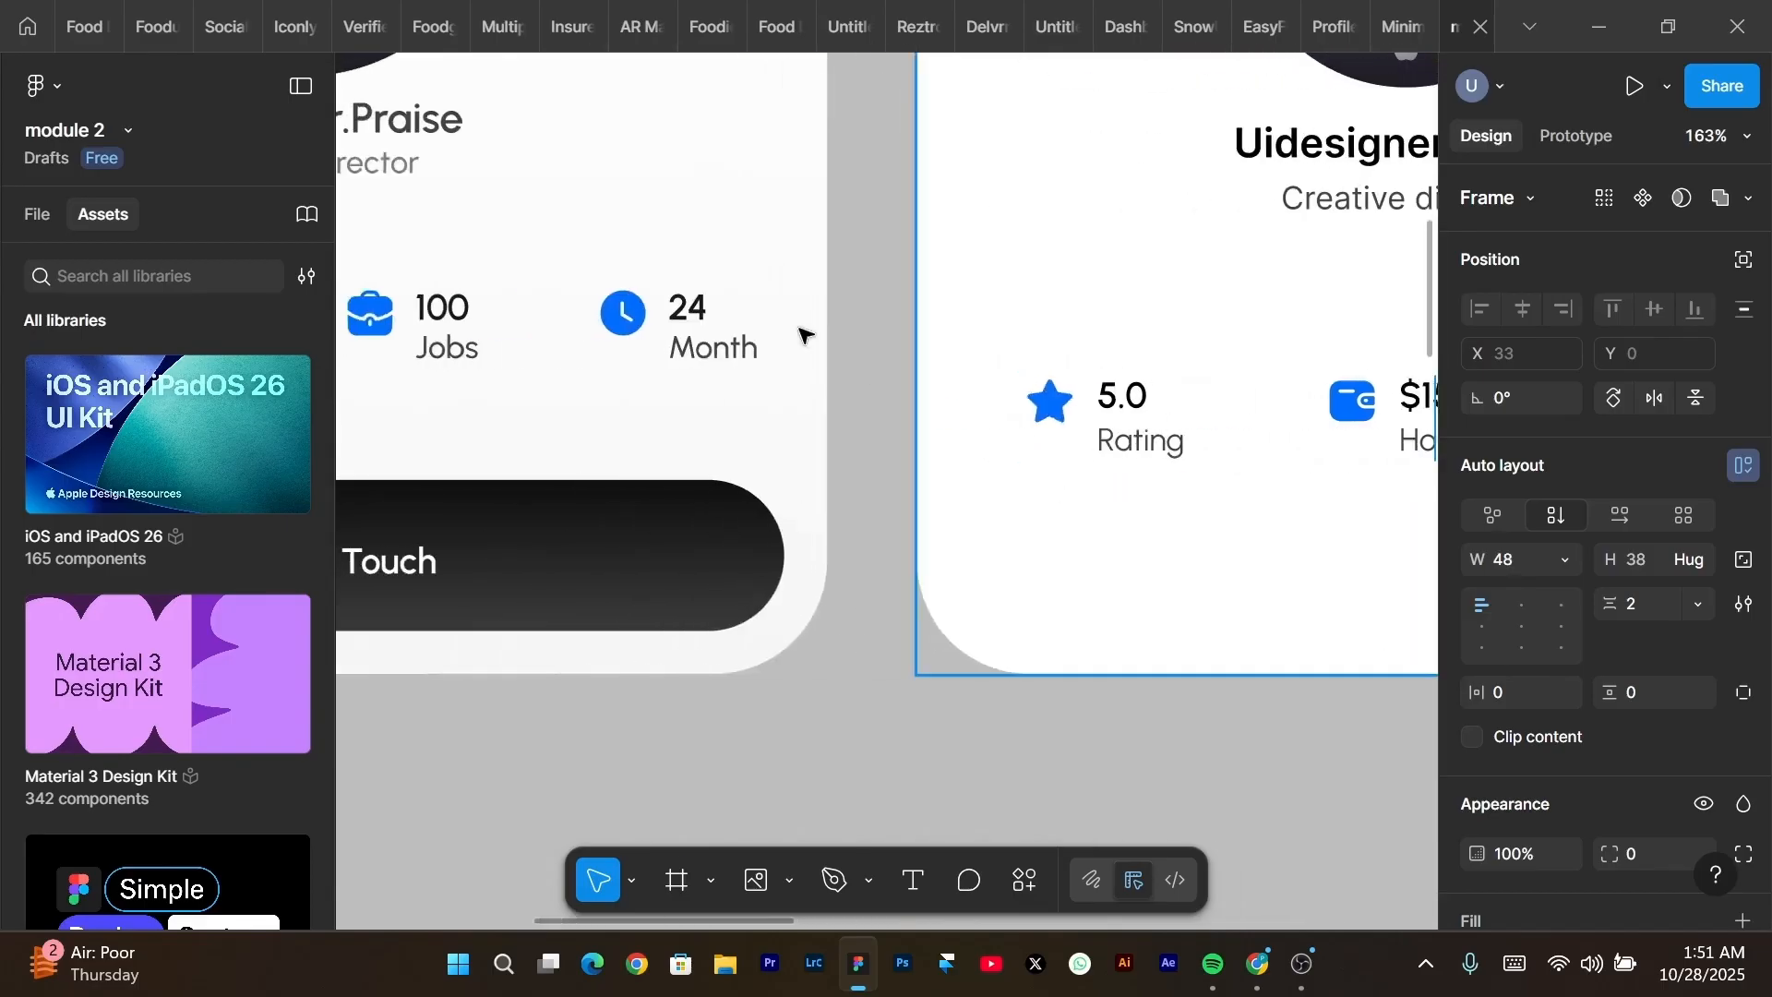
# Copy the clock icon from the original card's "24 Month" stat into the new card's "24 Months" group.
pyautogui.doubleClick(625, 312)
pyautogui.click(625, 312)
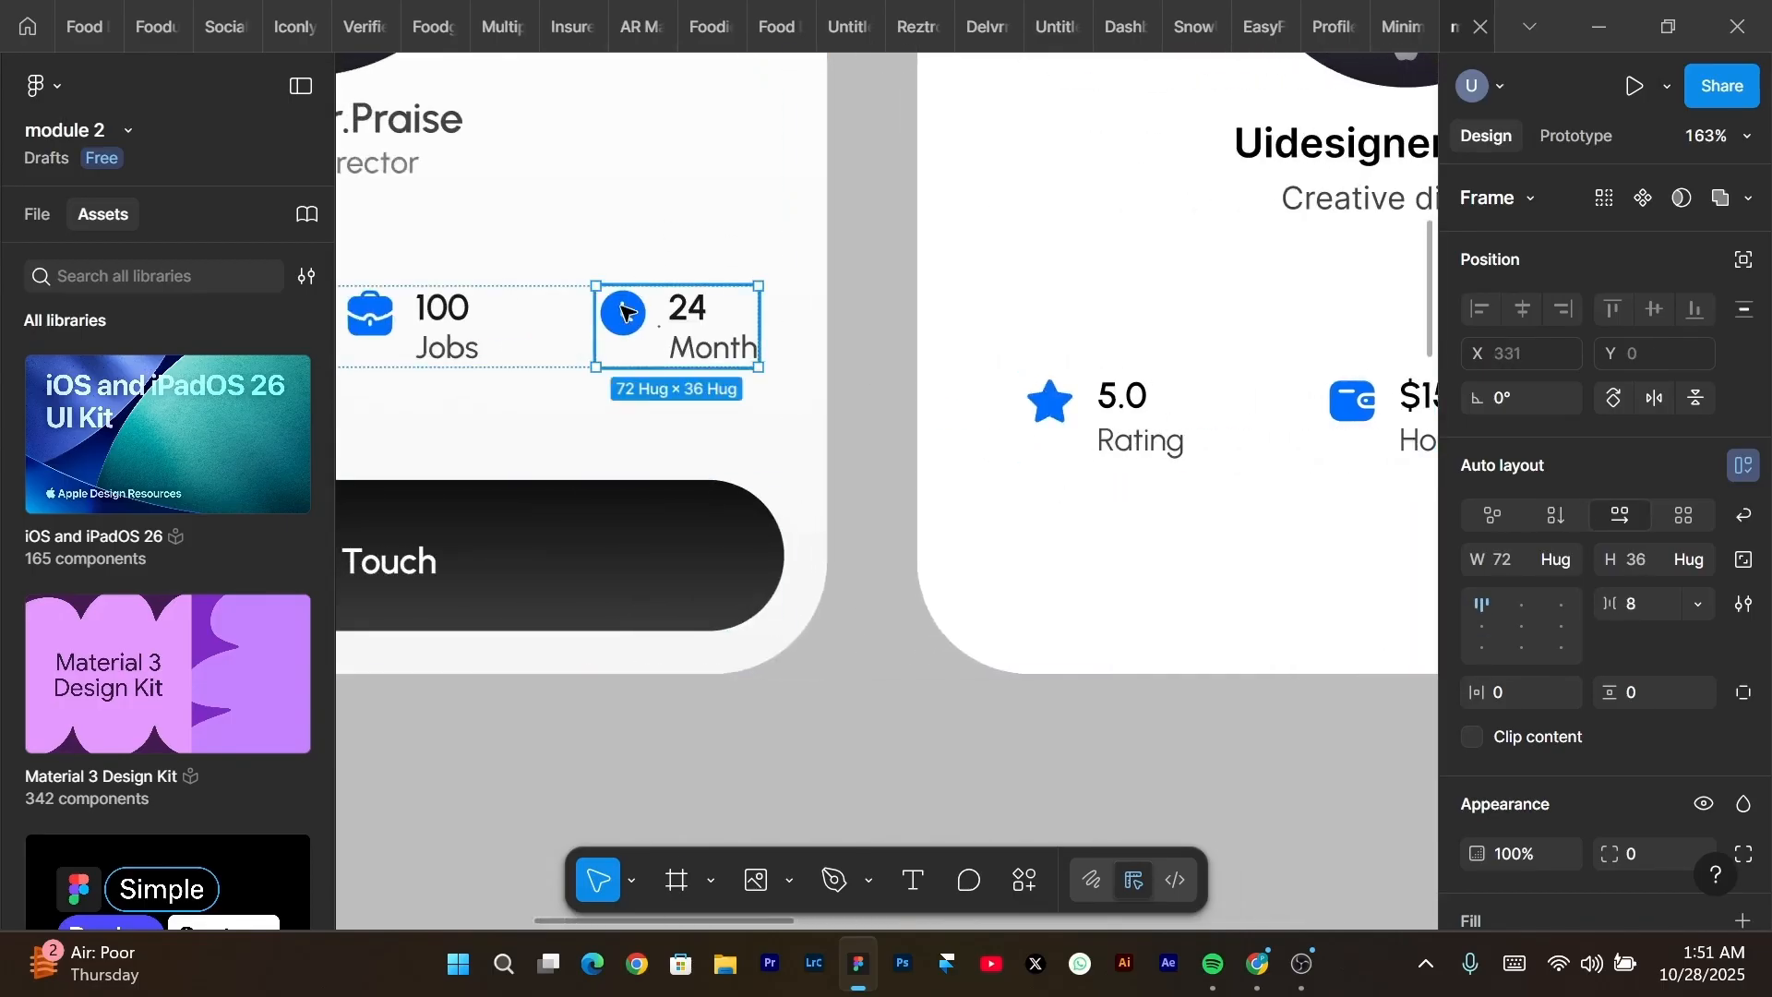
pyautogui.click(625, 312)
pyautogui.hscroll(8, 585, 285)
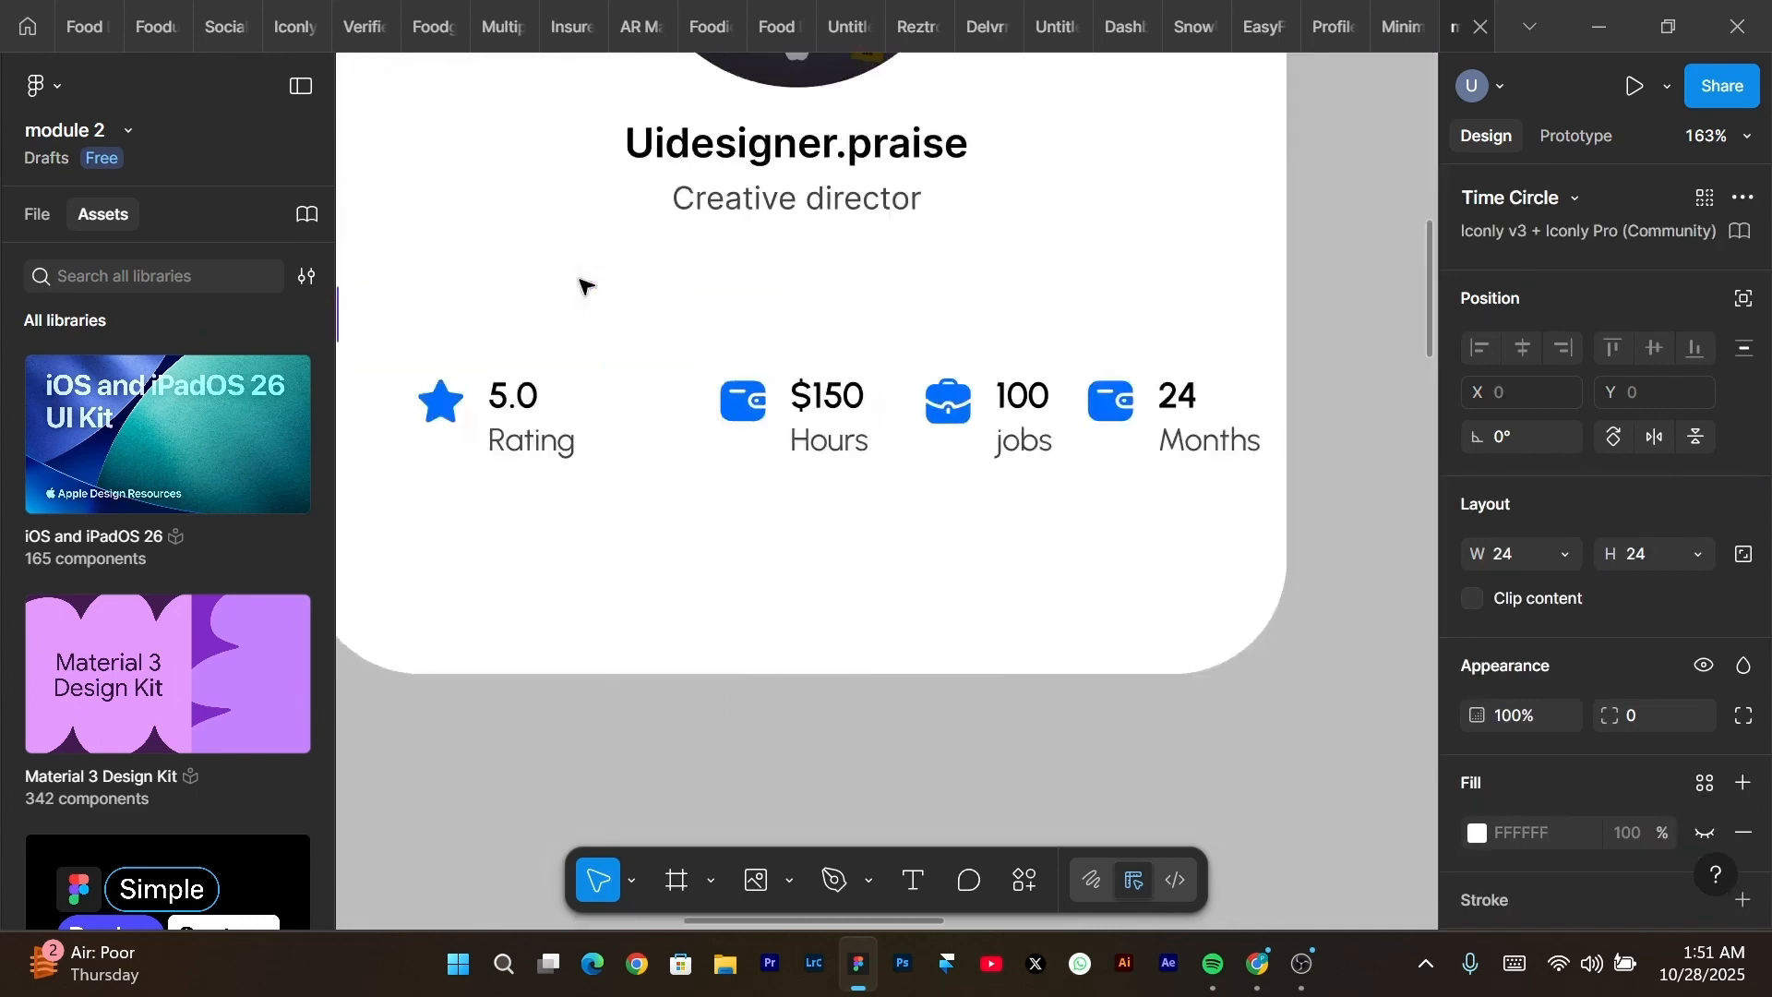
pyautogui.doubleClick(735, 427)
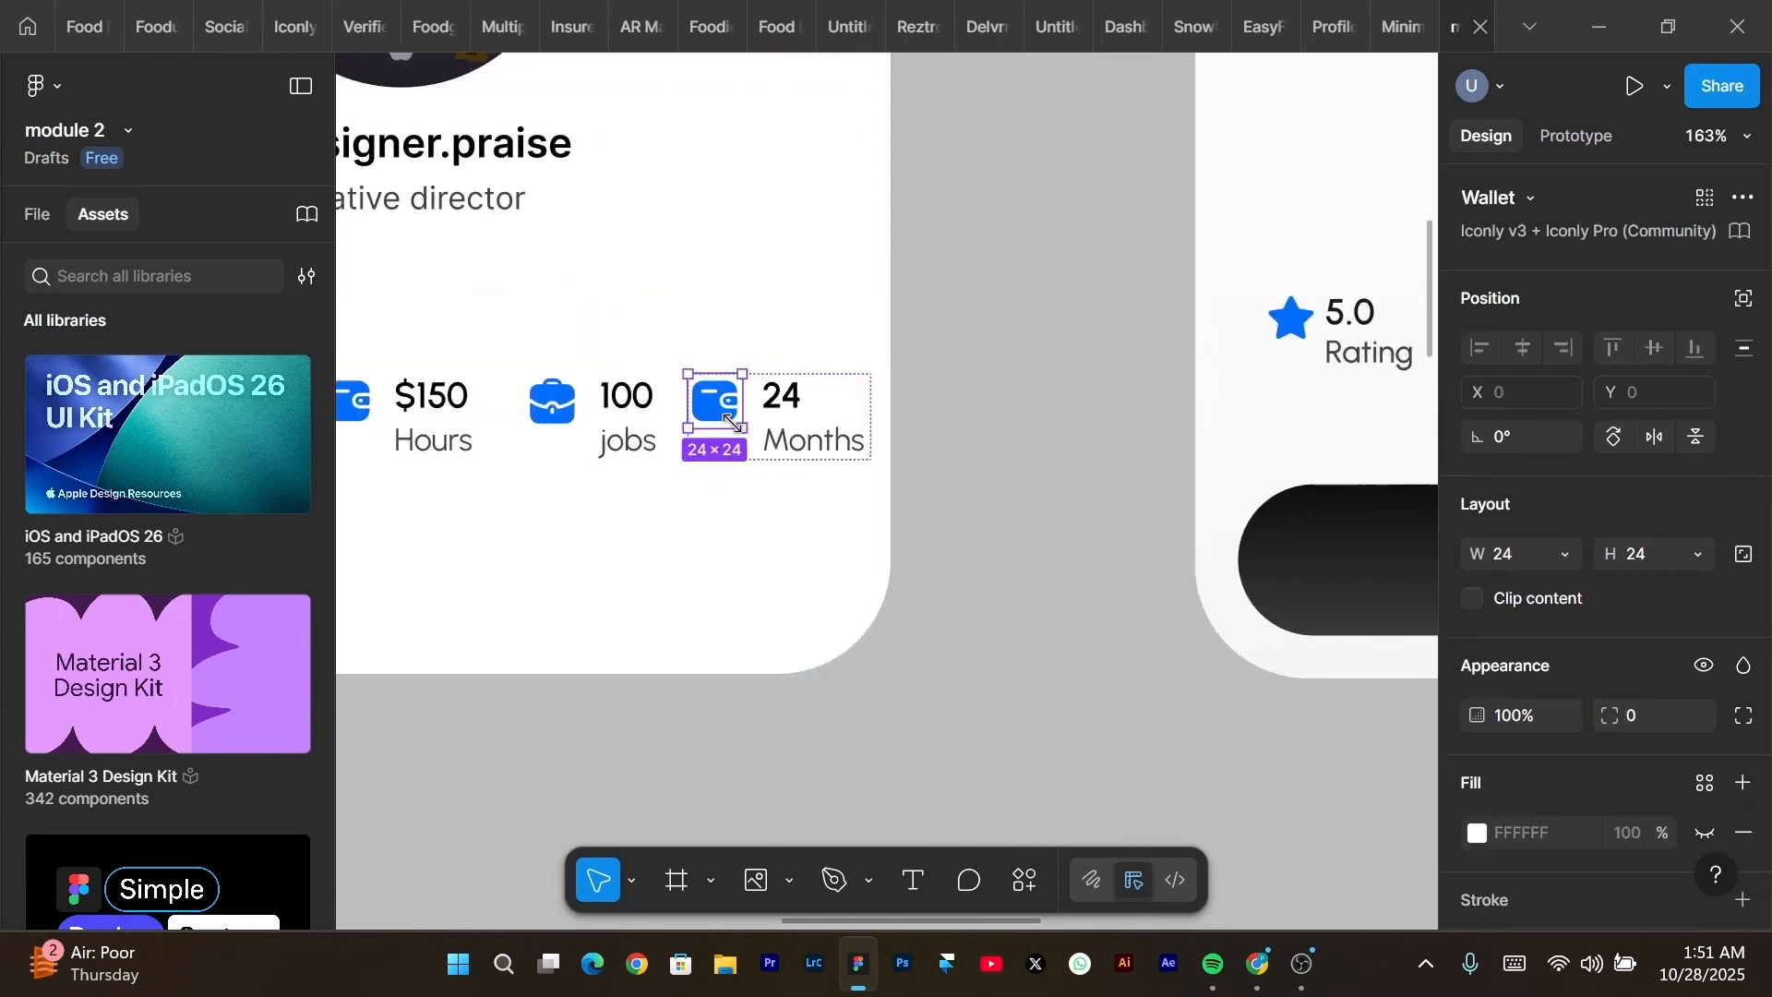
pyautogui.click(754, 461)
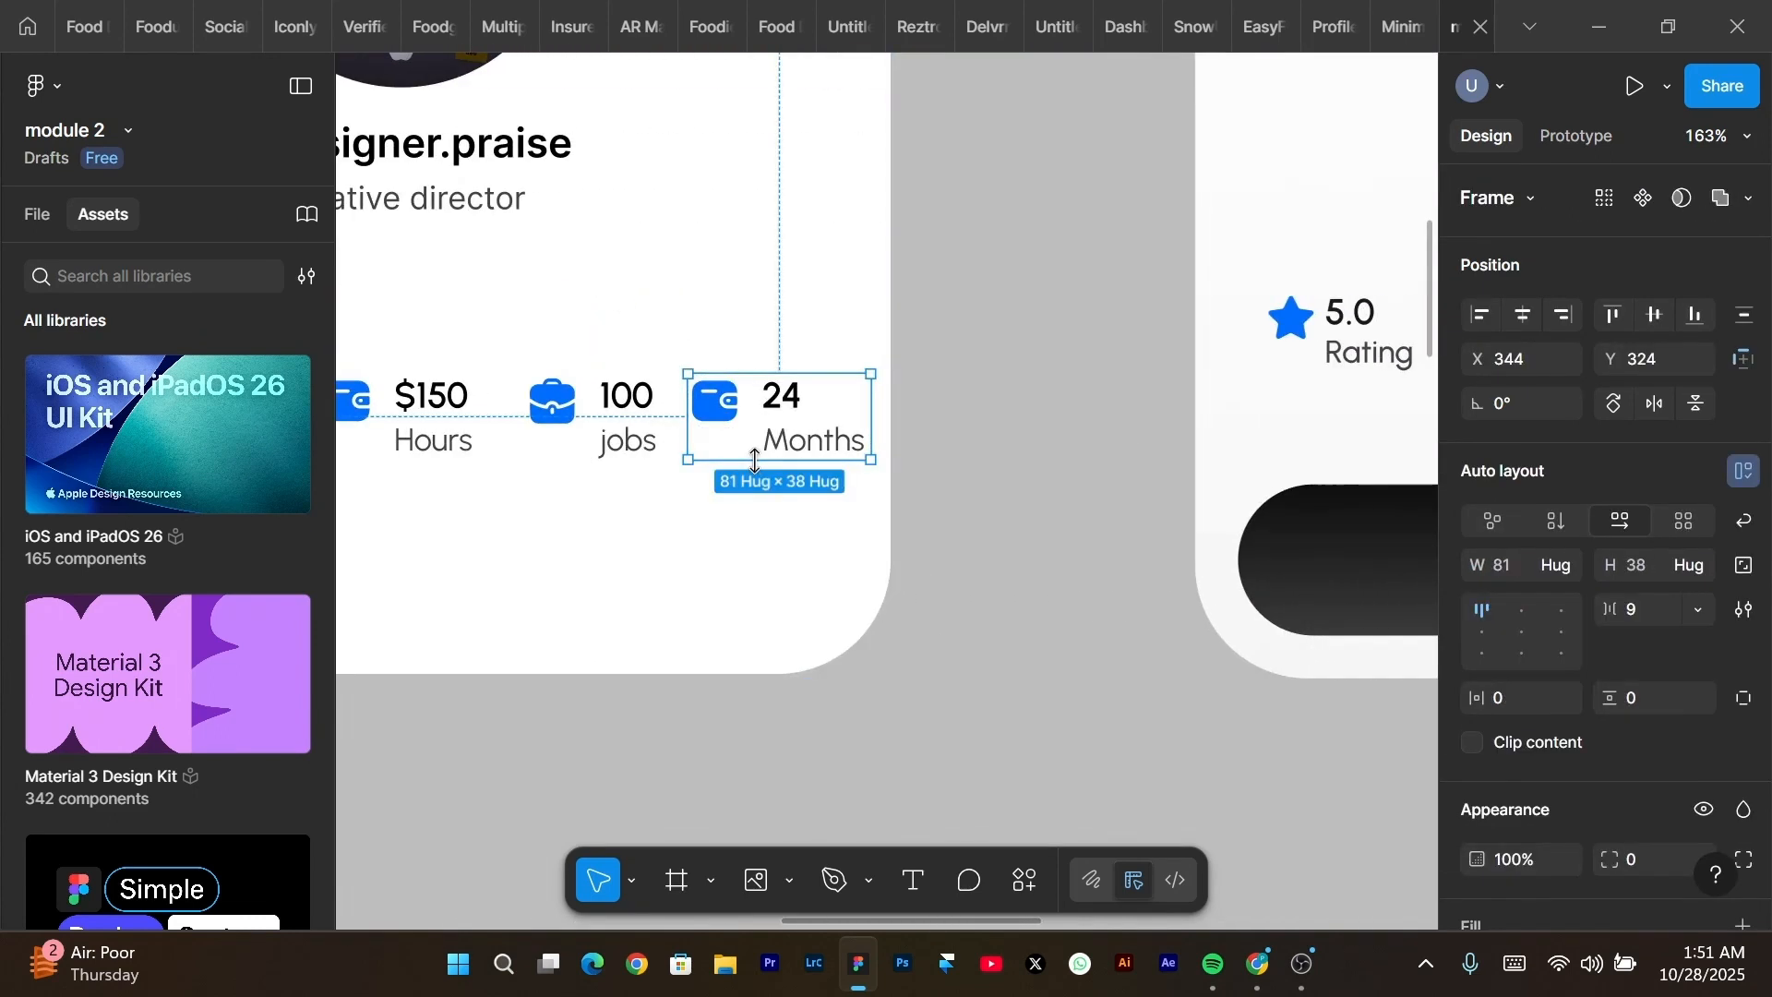
pyautogui.hotkey('ctrl', 'v')
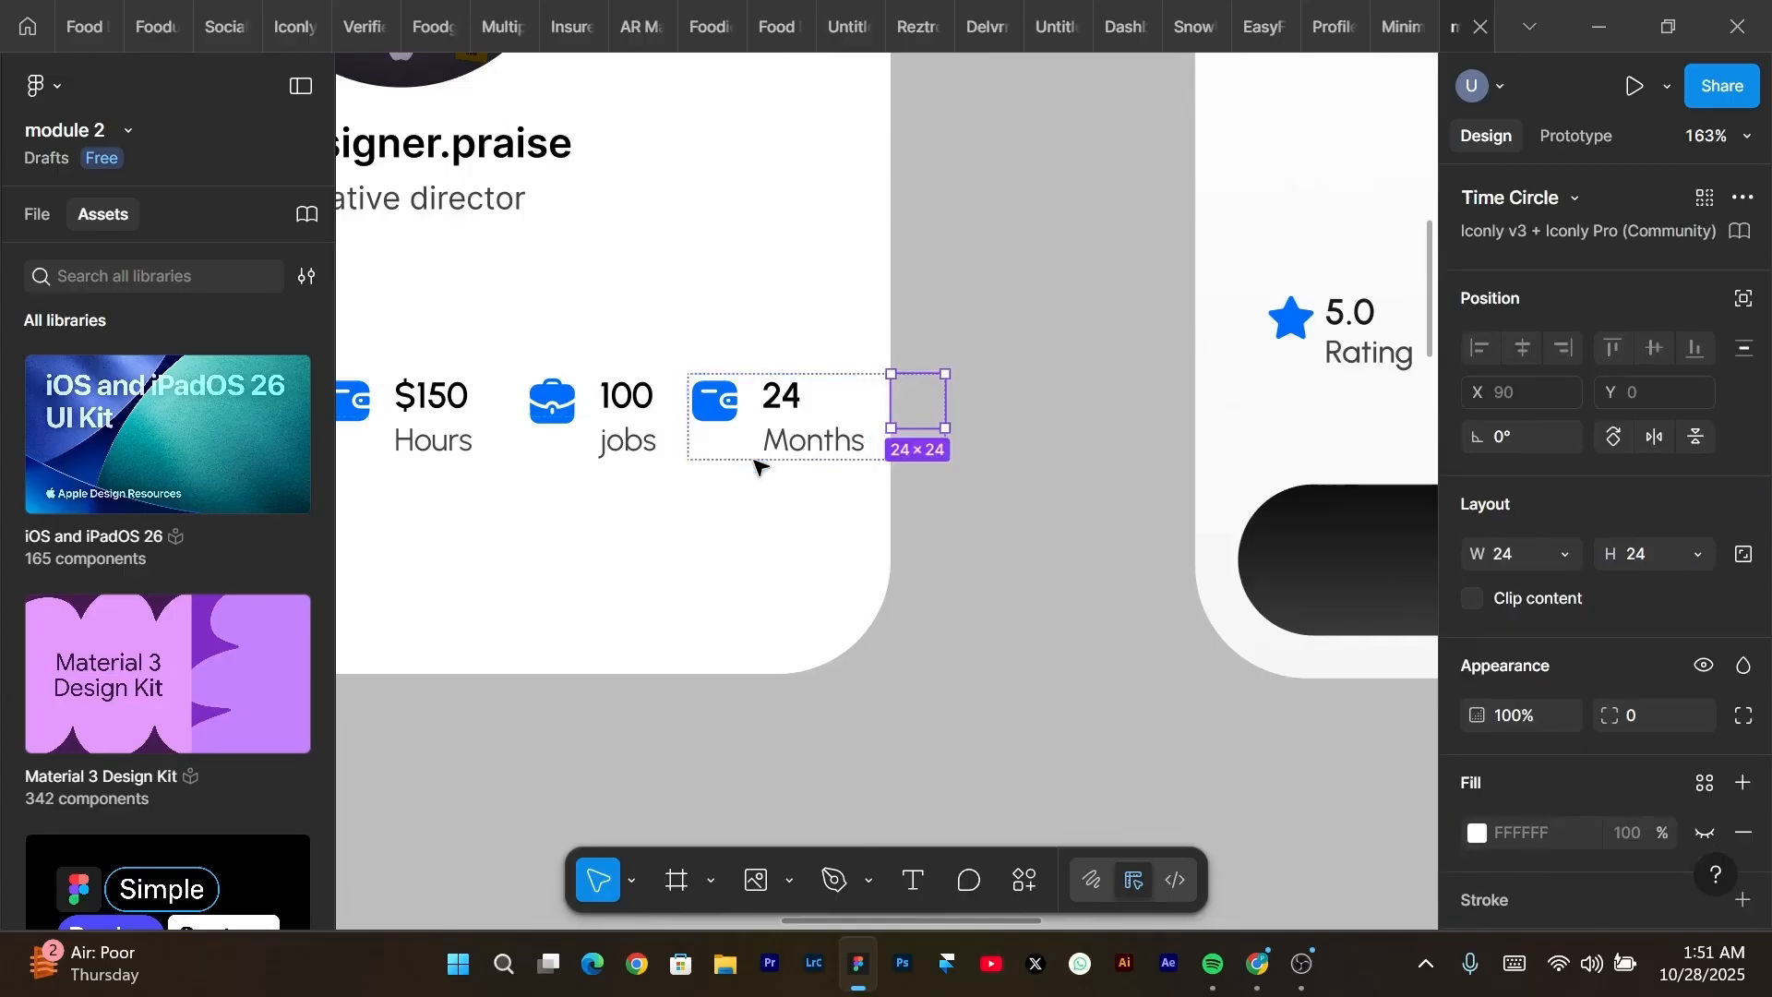
# Move the clock icon ahead of the "24" text and delete the wallet icon from that group.
pyautogui.press('Left')
pyautogui.click(713, 406)
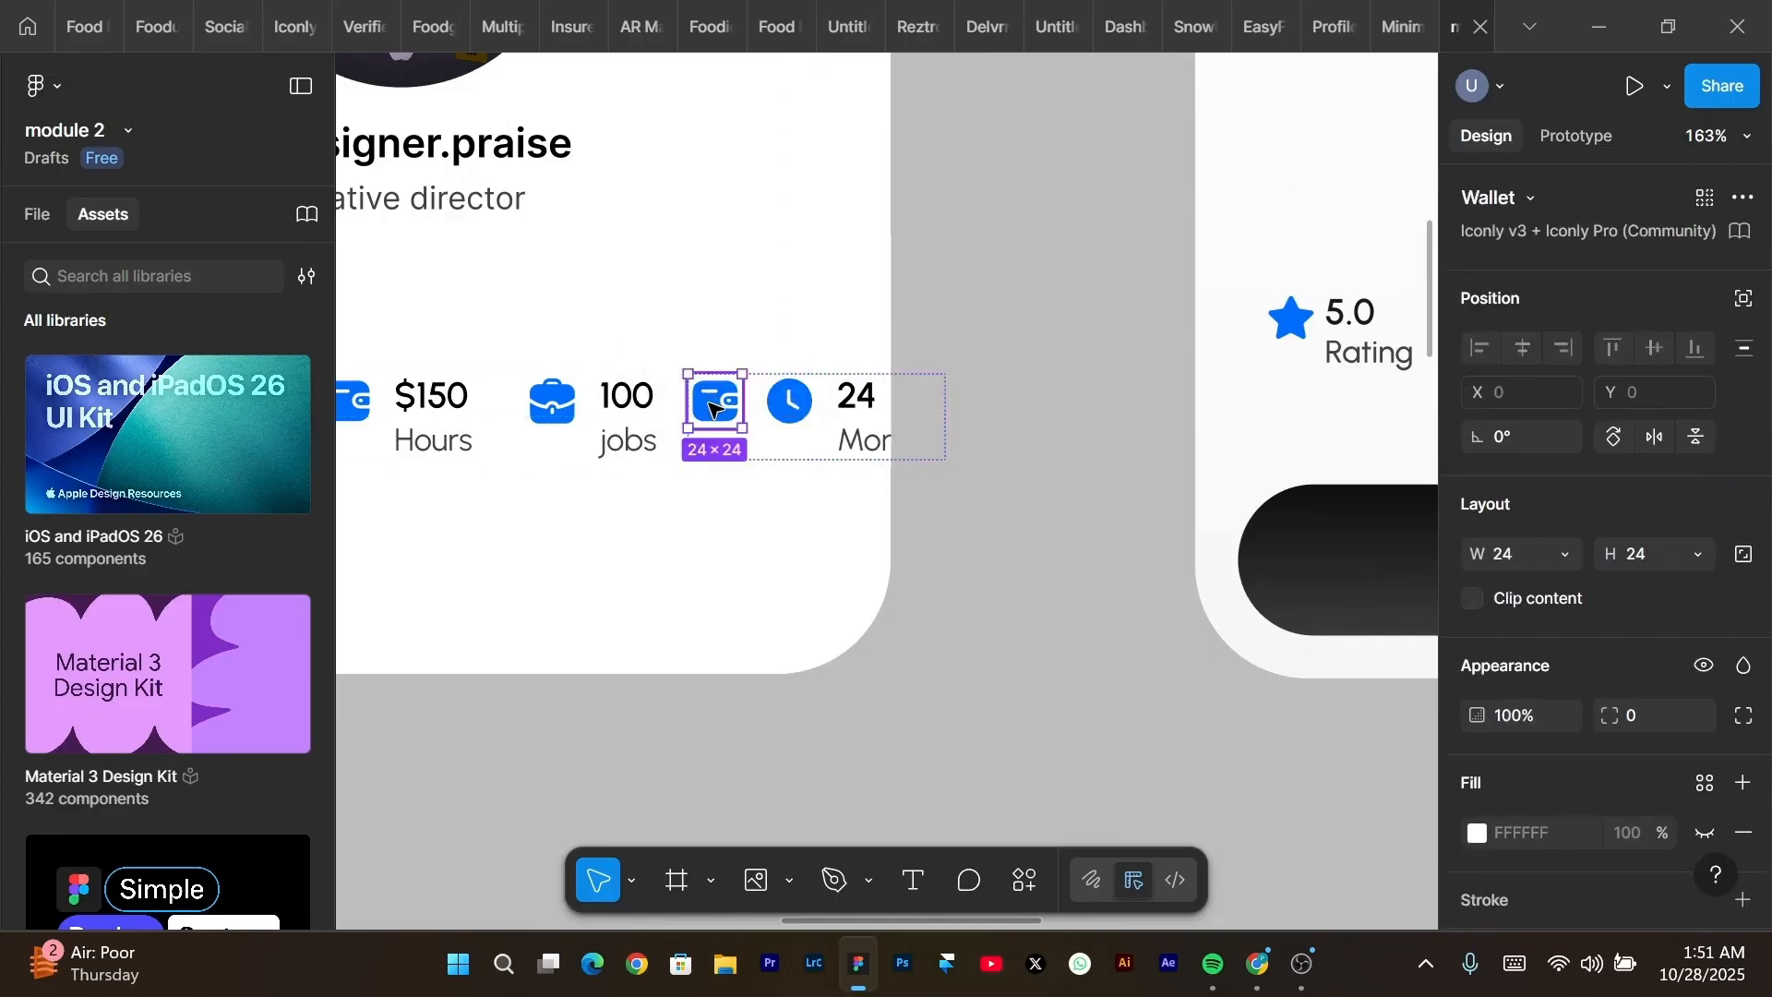
pyautogui.press('Delete')
pyautogui.click(713, 406)
# Check the auto layout gap between the stats in the original card's stats row.
pyautogui.hscroll(5, 807, 439)
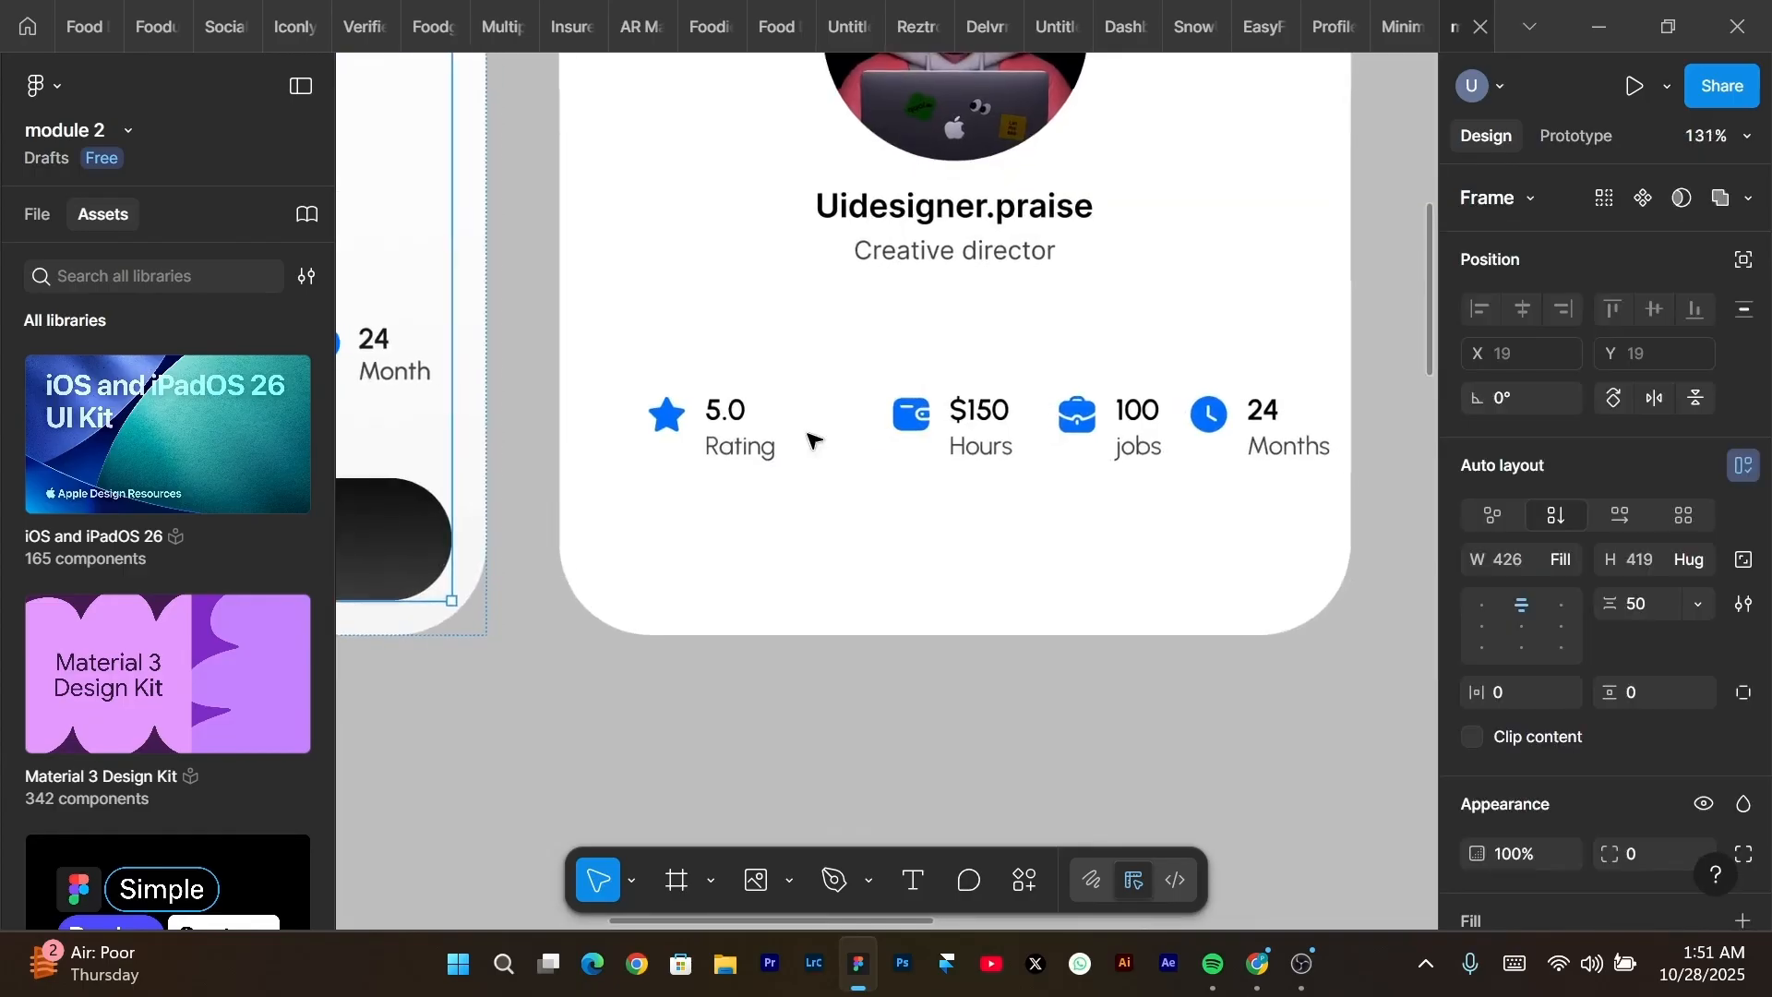
pyautogui.scroll(3, 806, 439)
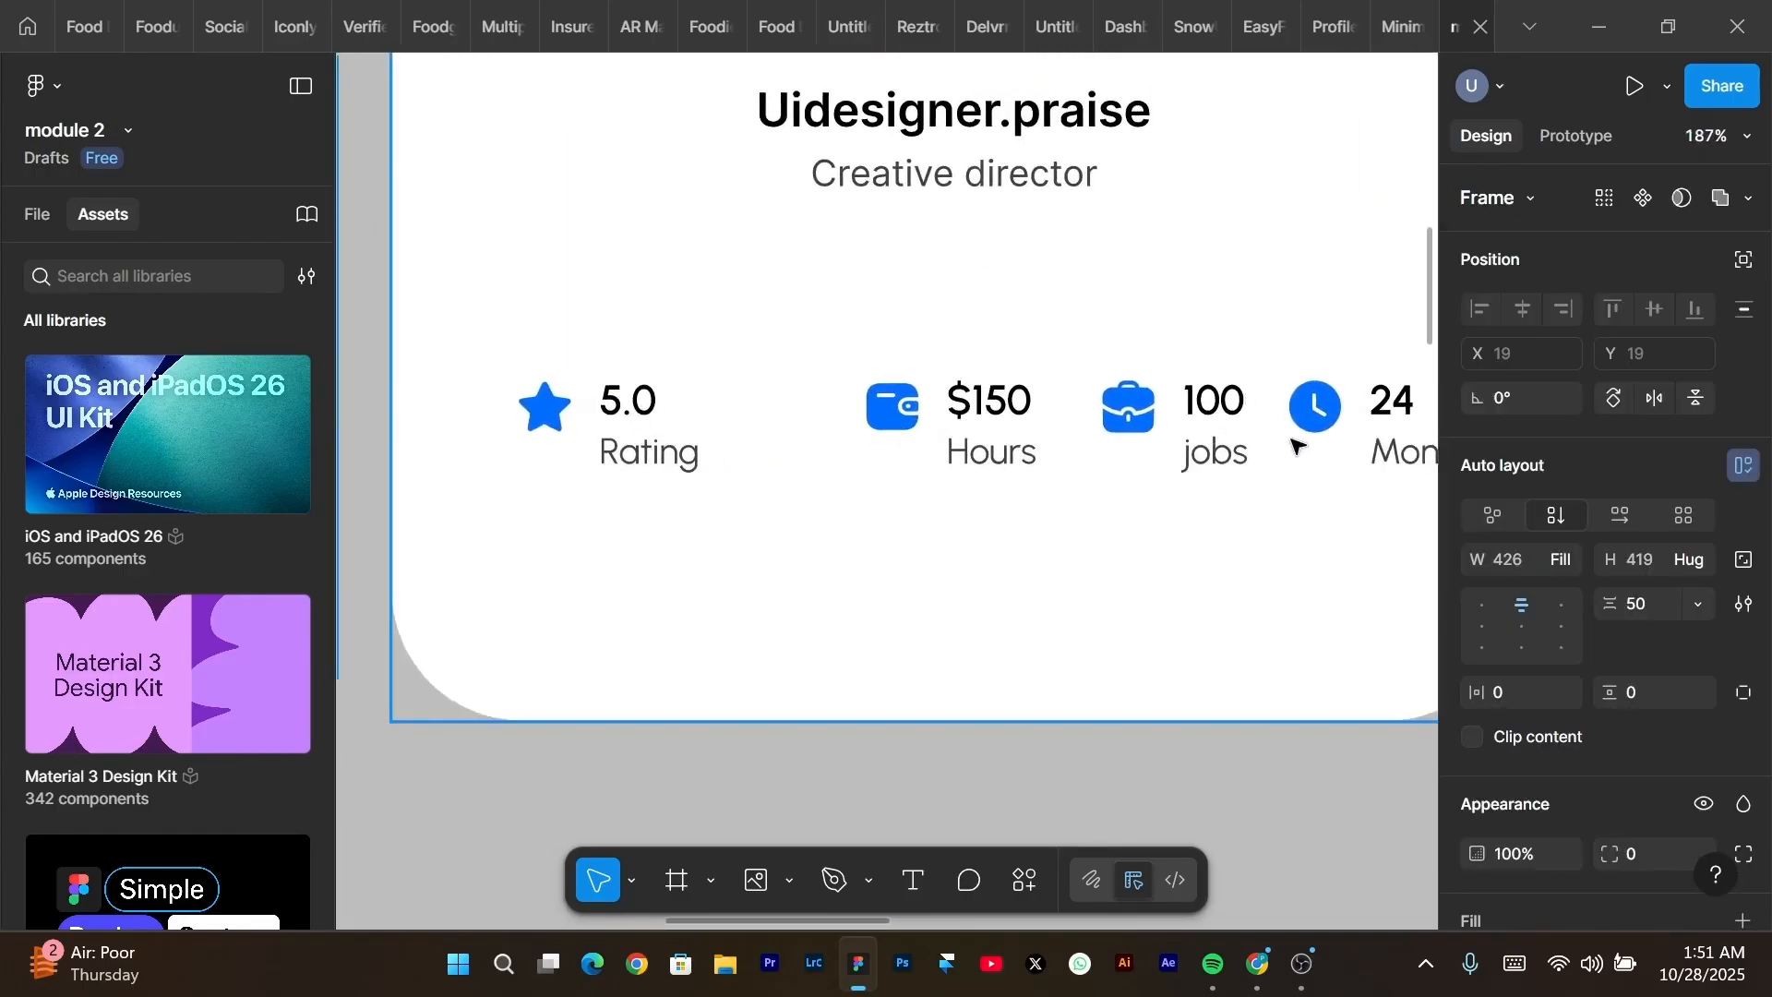
pyautogui.scroll(-2, 1293, 443)
pyautogui.hscroll(-10, 1294, 443)
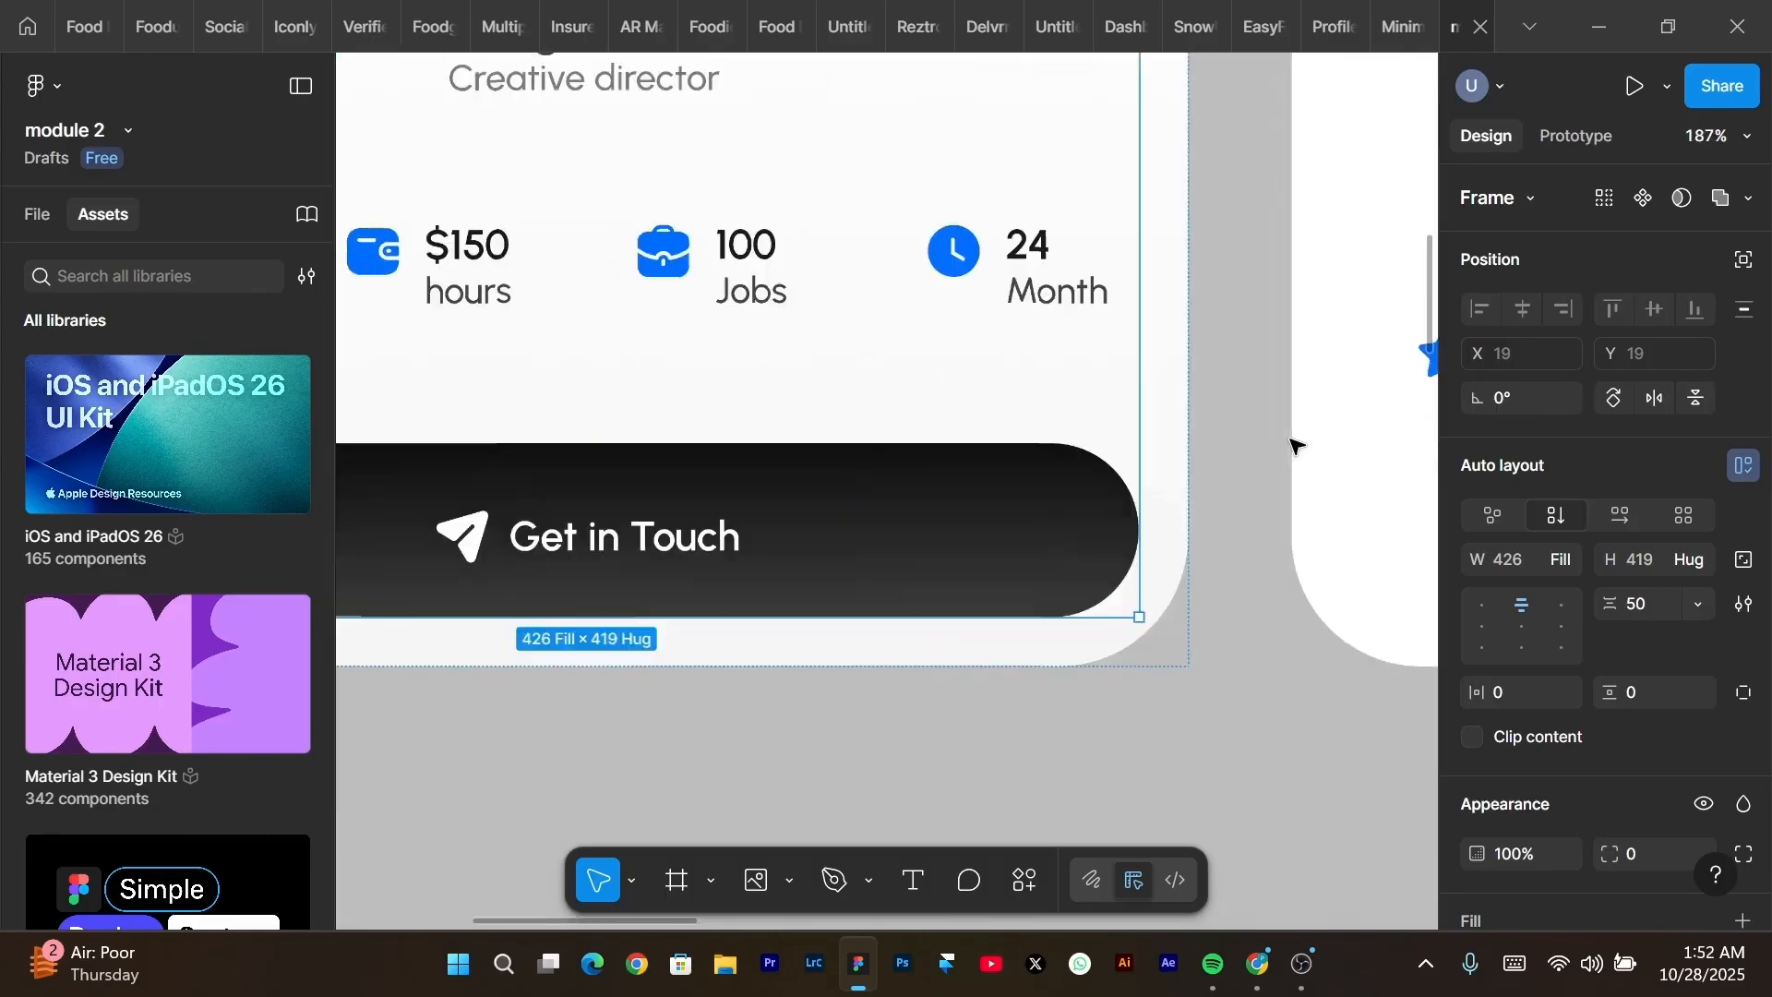
pyautogui.hscroll(3, 1293, 443)
pyautogui.click(1046, 270)
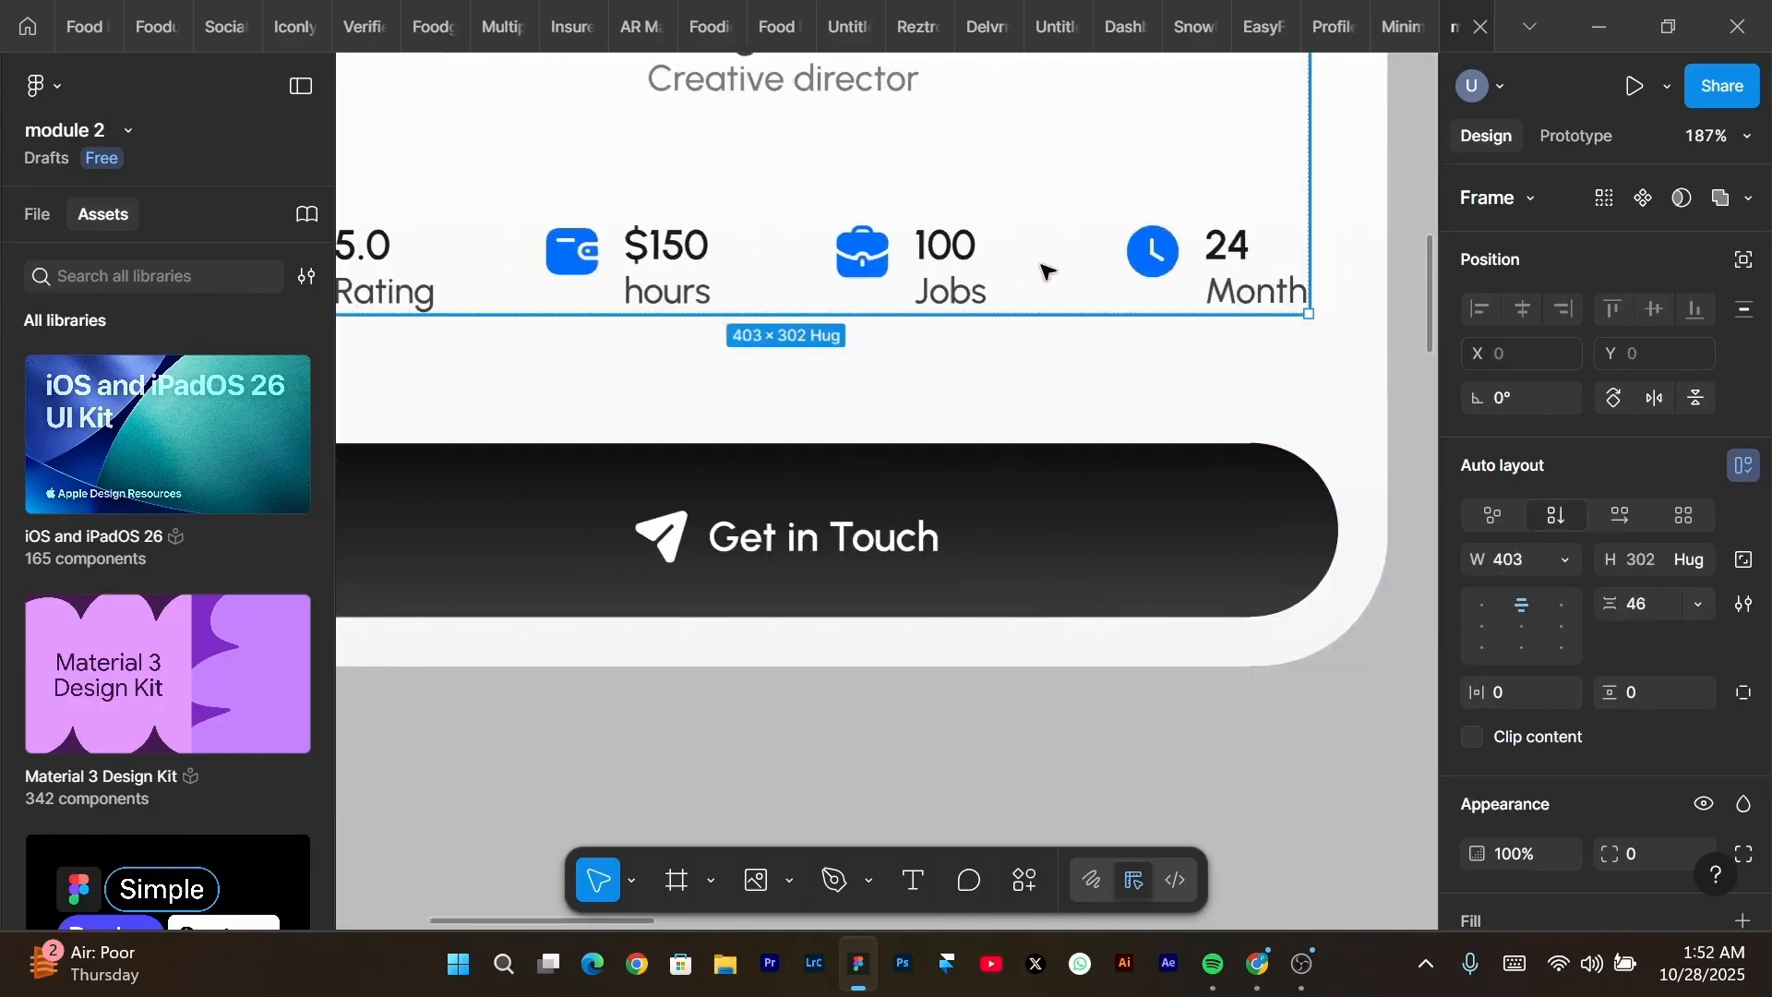
pyautogui.click(1046, 270)
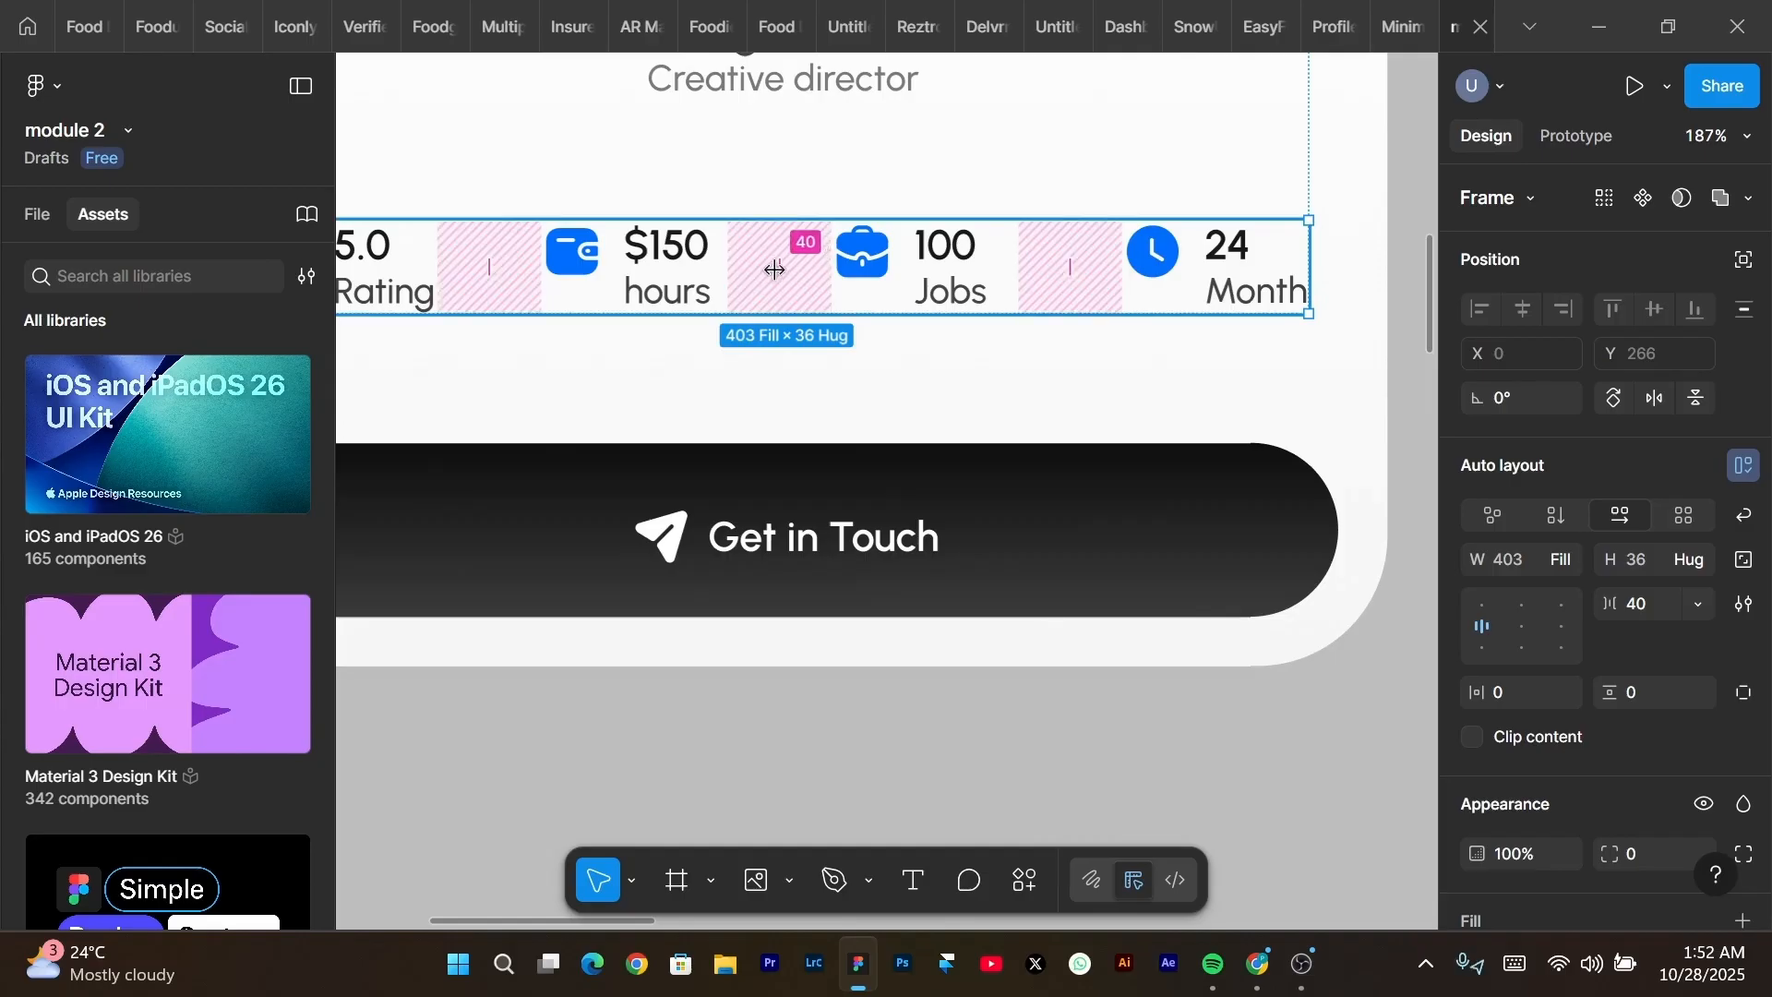
pyautogui.hscroll(-4, 782, 264)
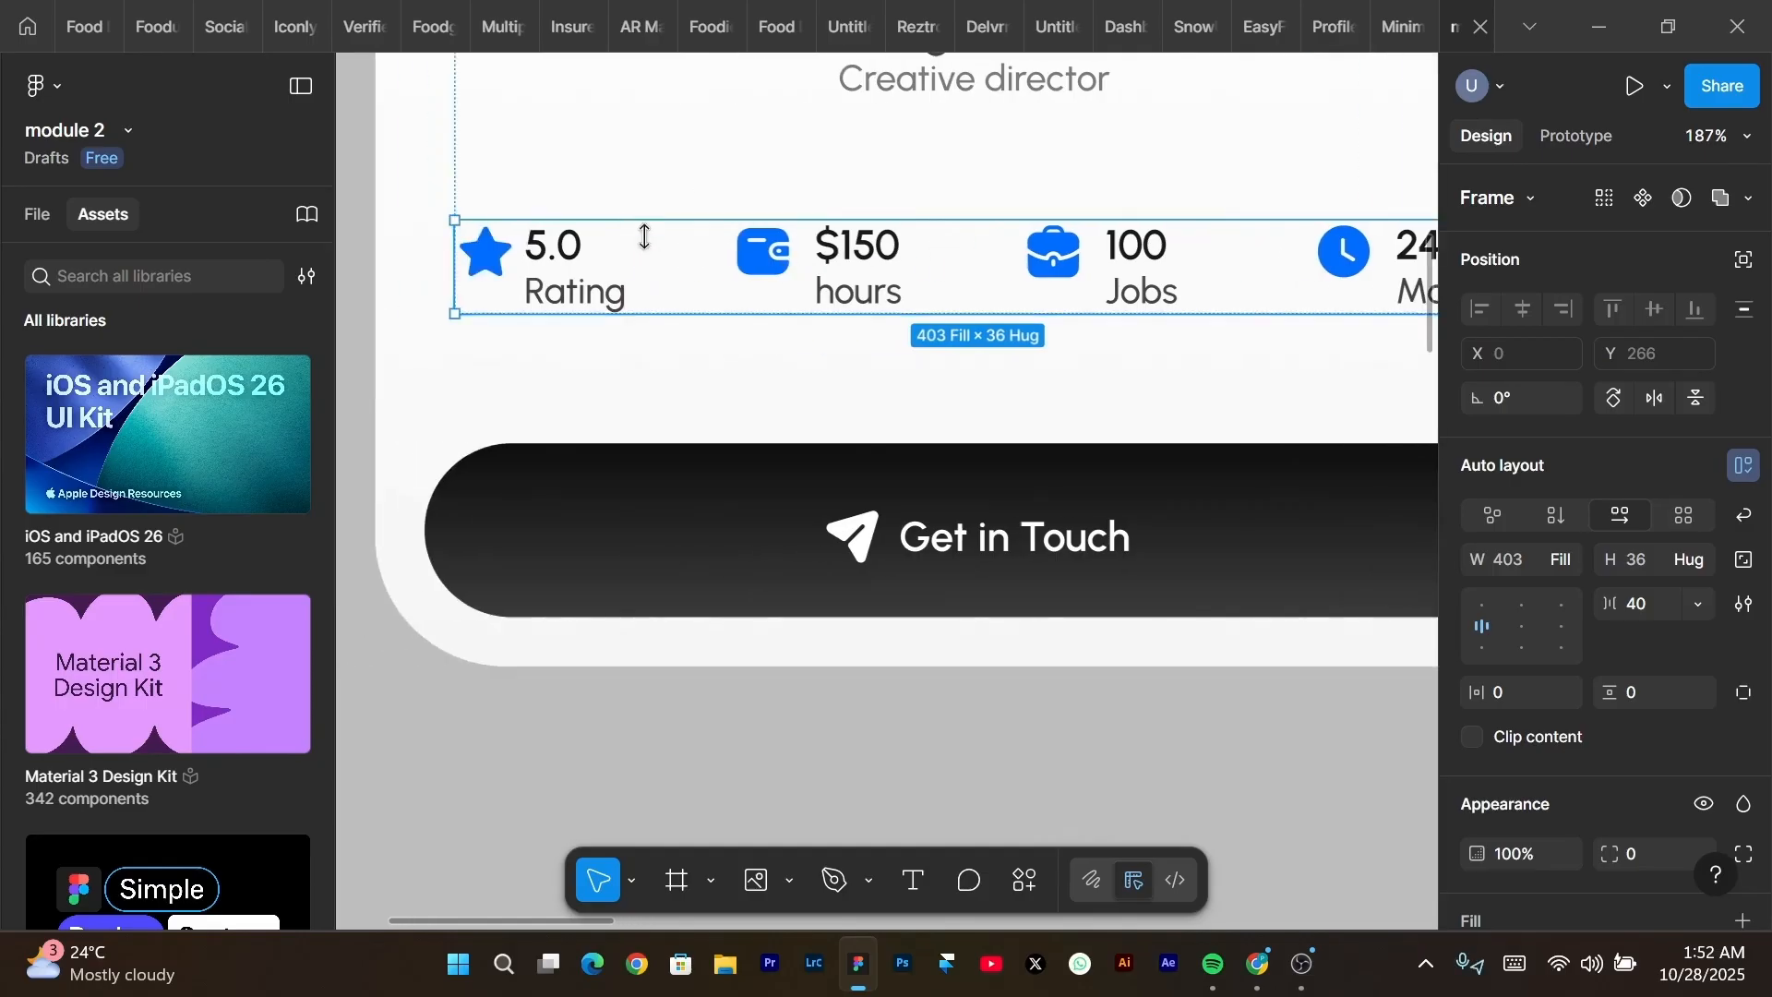
pyautogui.hscroll(9, 675, 269)
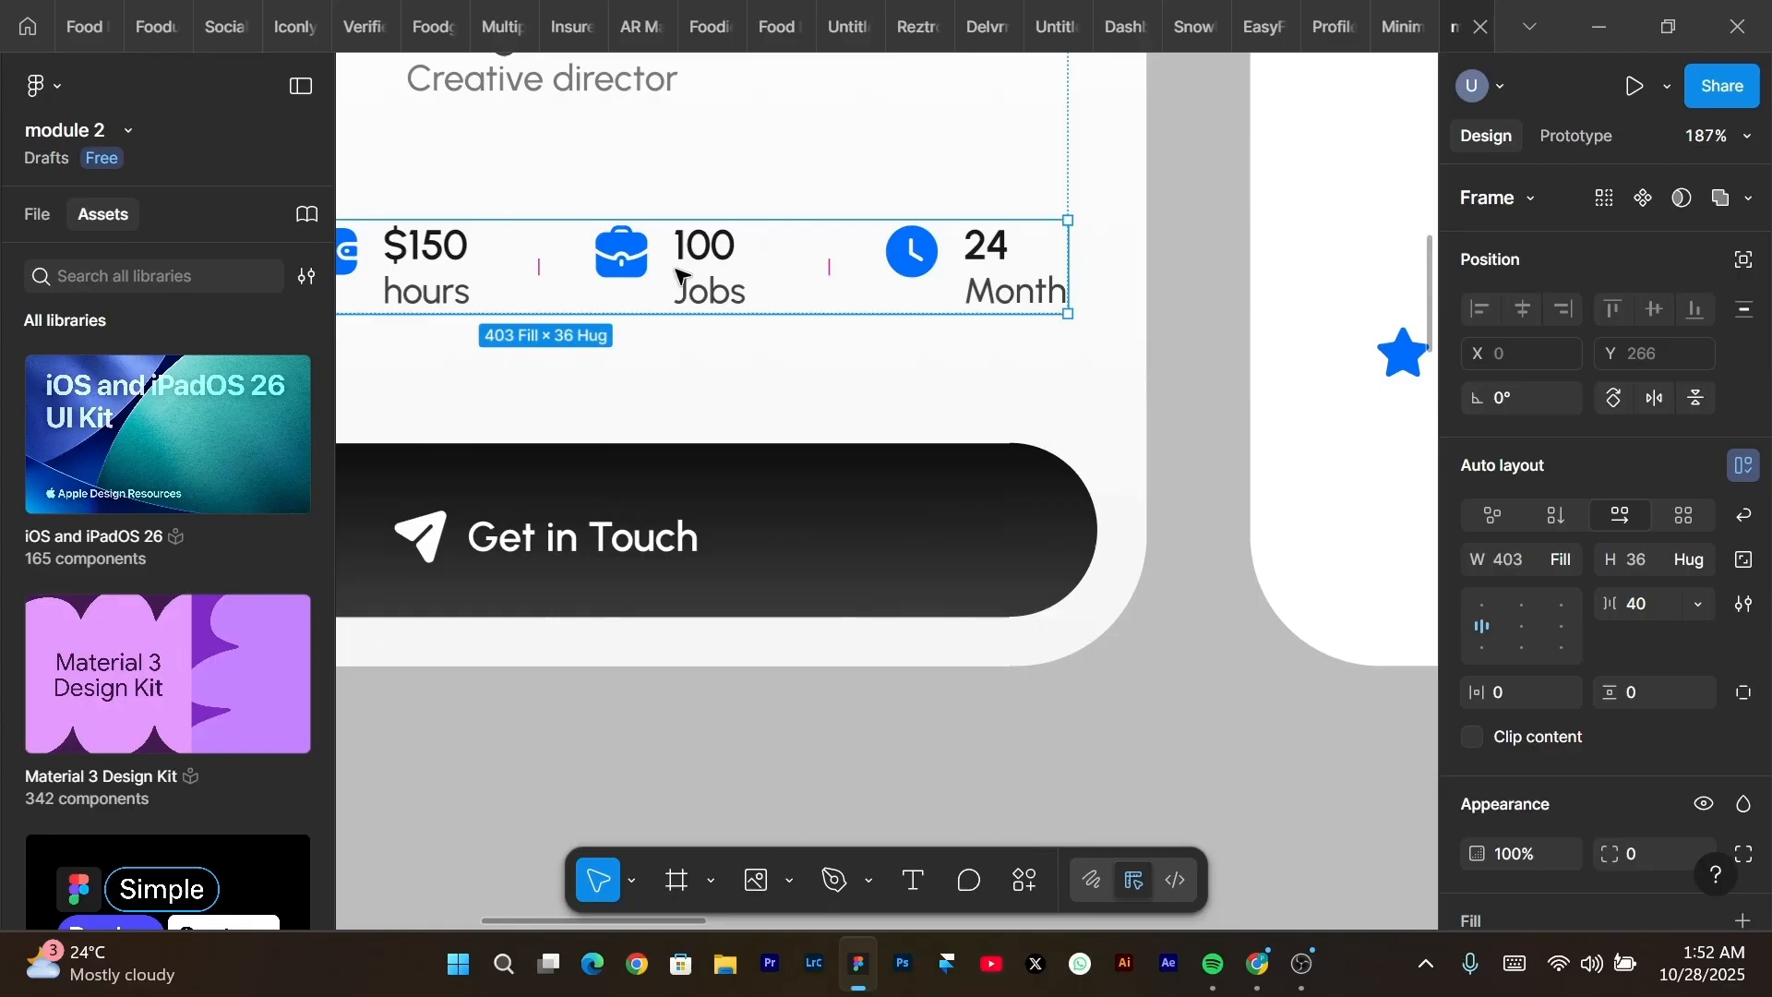
pyautogui.hscroll(6, 679, 275)
pyautogui.click(659, 277)
pyautogui.hscroll(5, 634, 289)
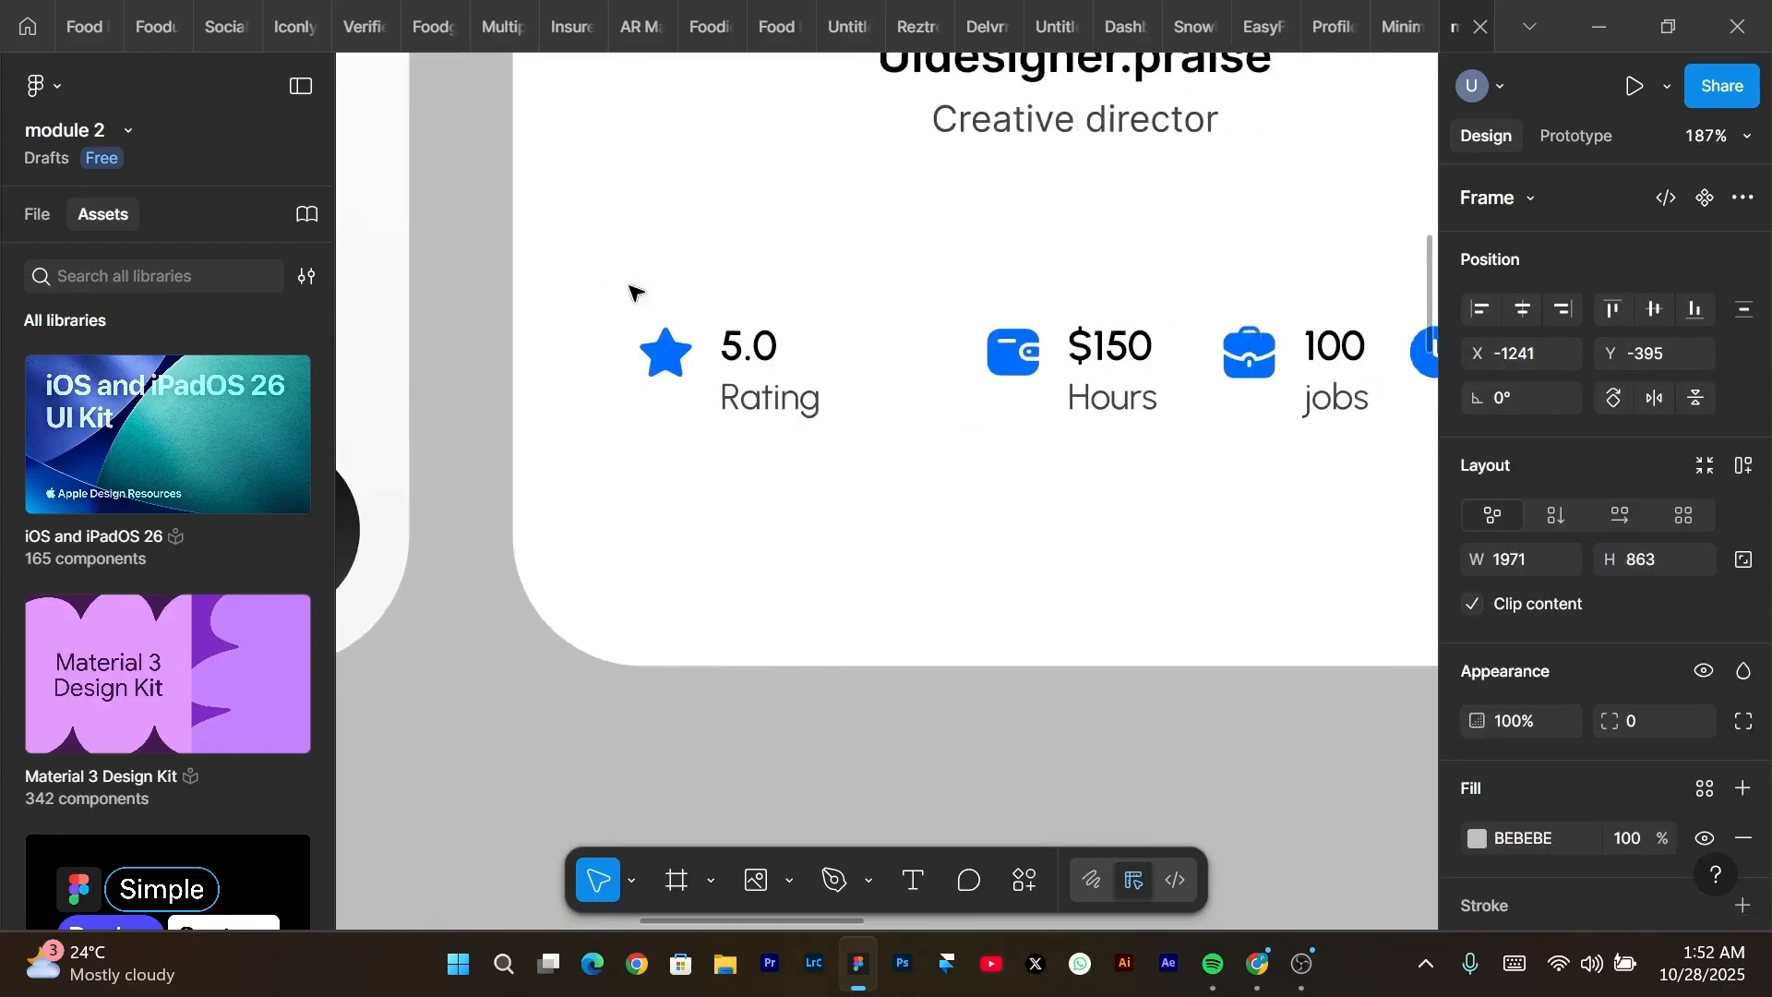
# Combine the new card's four stat groups, from "5.0 Rating" to "24 Months", into one horizontal auto layout row.
pyautogui.click(677, 546)
pyautogui.hscroll(-1, 678, 547)
pyautogui.hscroll(-1, 674, 545)
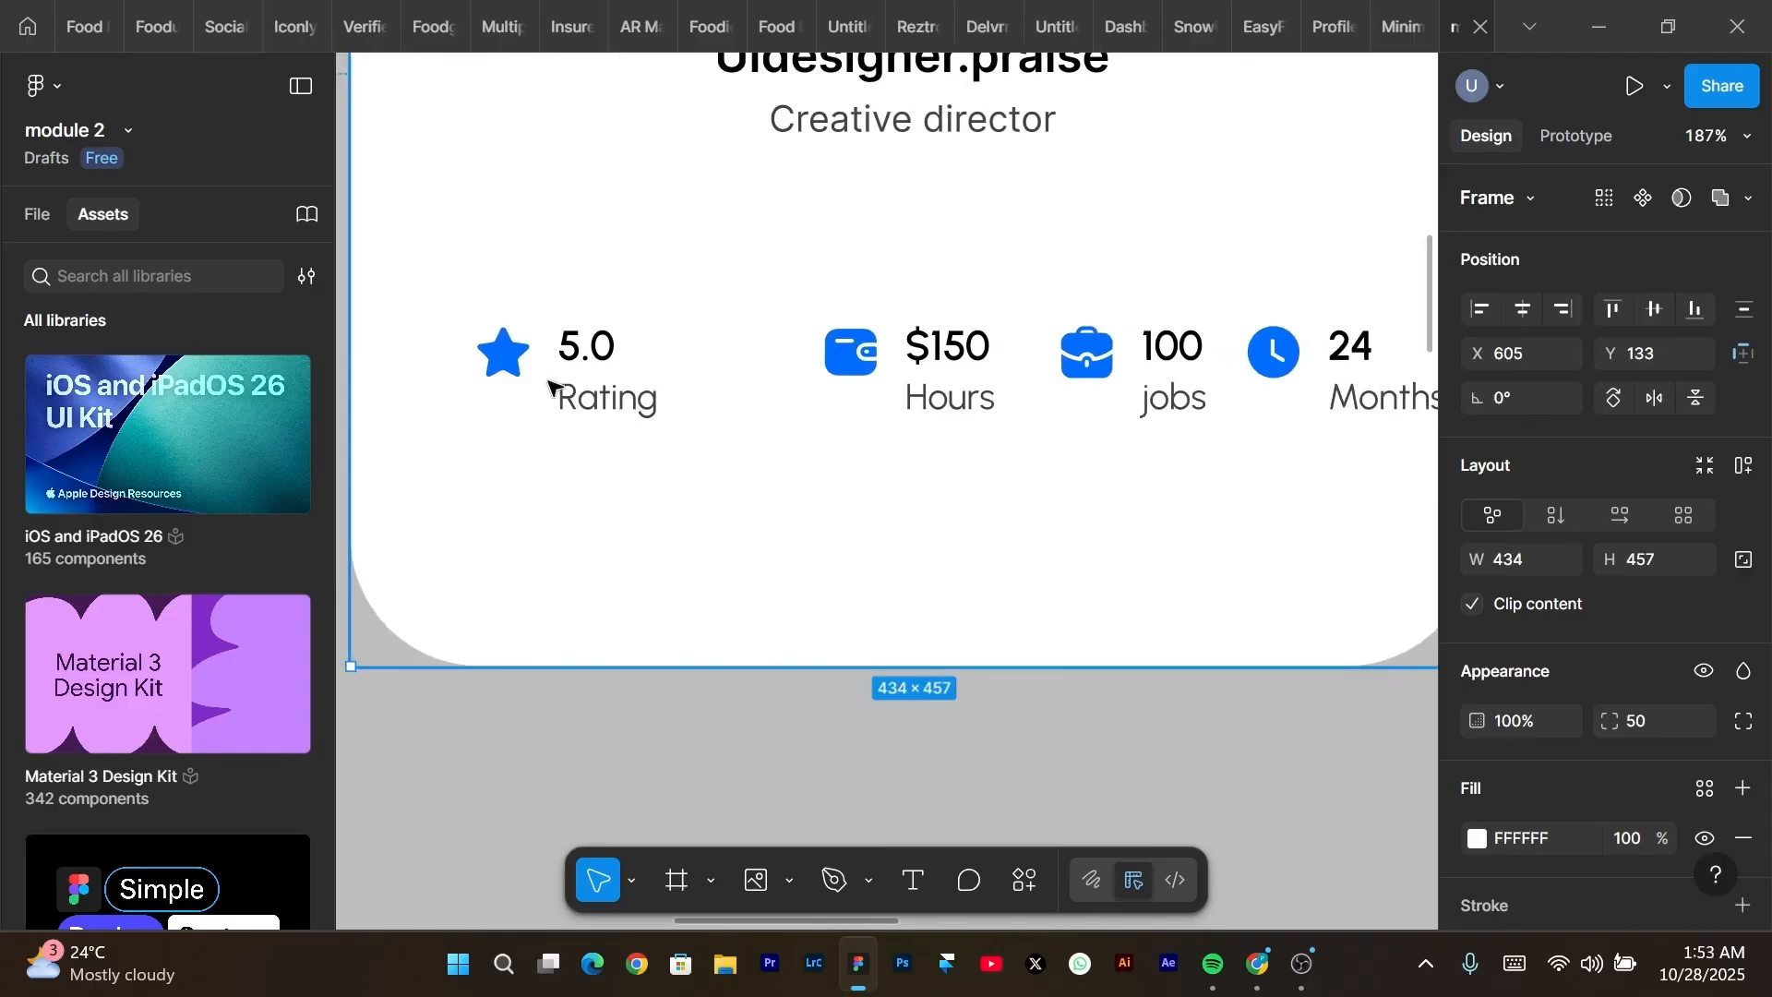
pyautogui.click(550, 395)
pyautogui.keyDown('shift'); pyautogui.click(912, 386); pyautogui.keyUp('shift')
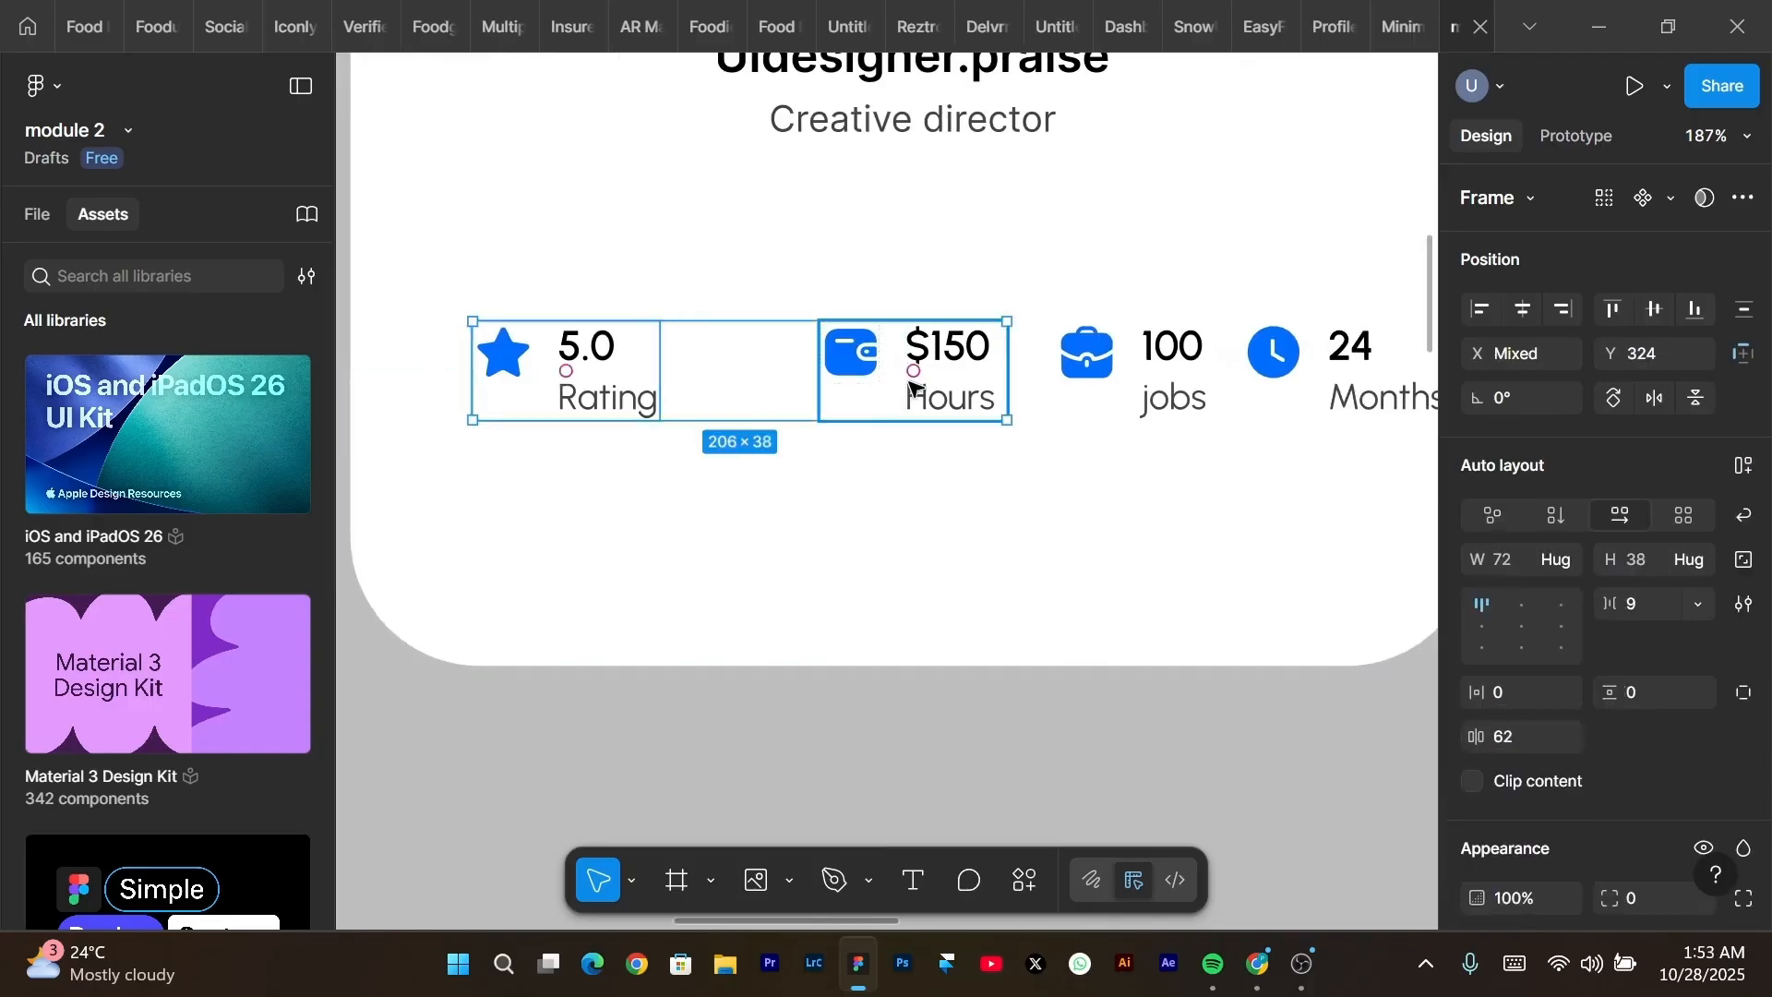
pyautogui.keyDown('shift'); pyautogui.click(1117, 378); pyautogui.keyUp('shift')
pyautogui.hscroll(8, 1119, 360)
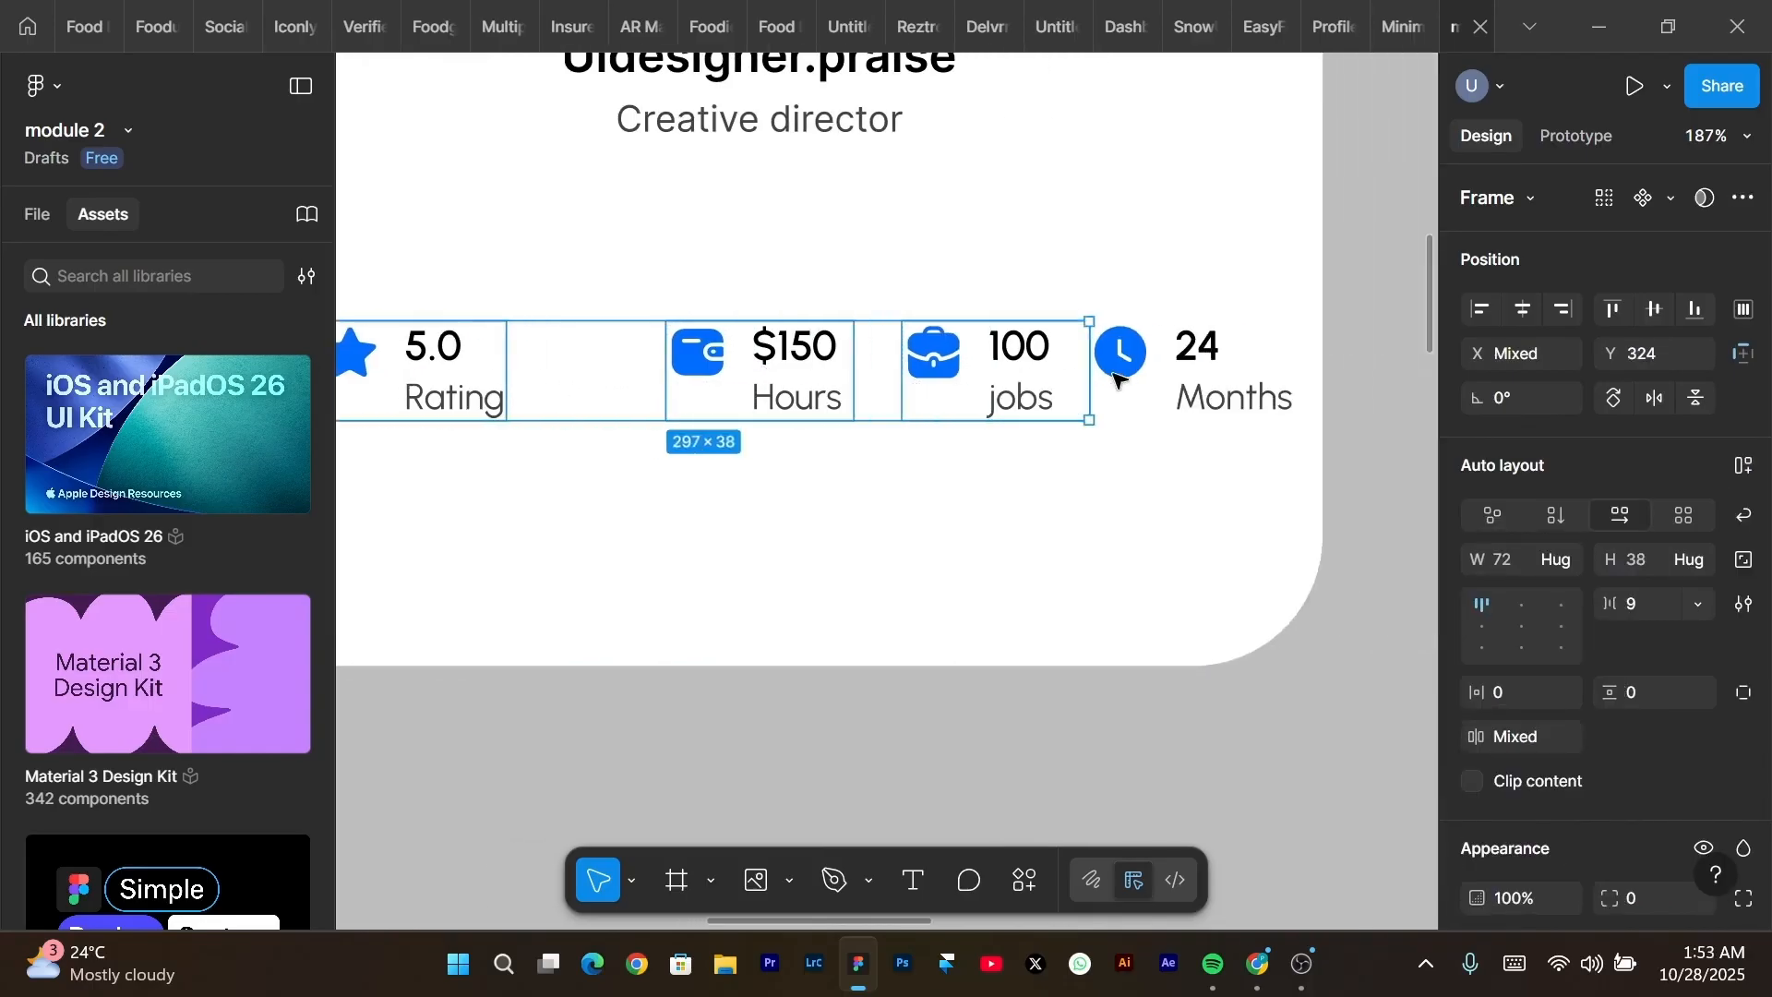
pyautogui.keyDown('shift'); pyautogui.click(1173, 358); pyautogui.keyUp('shift')
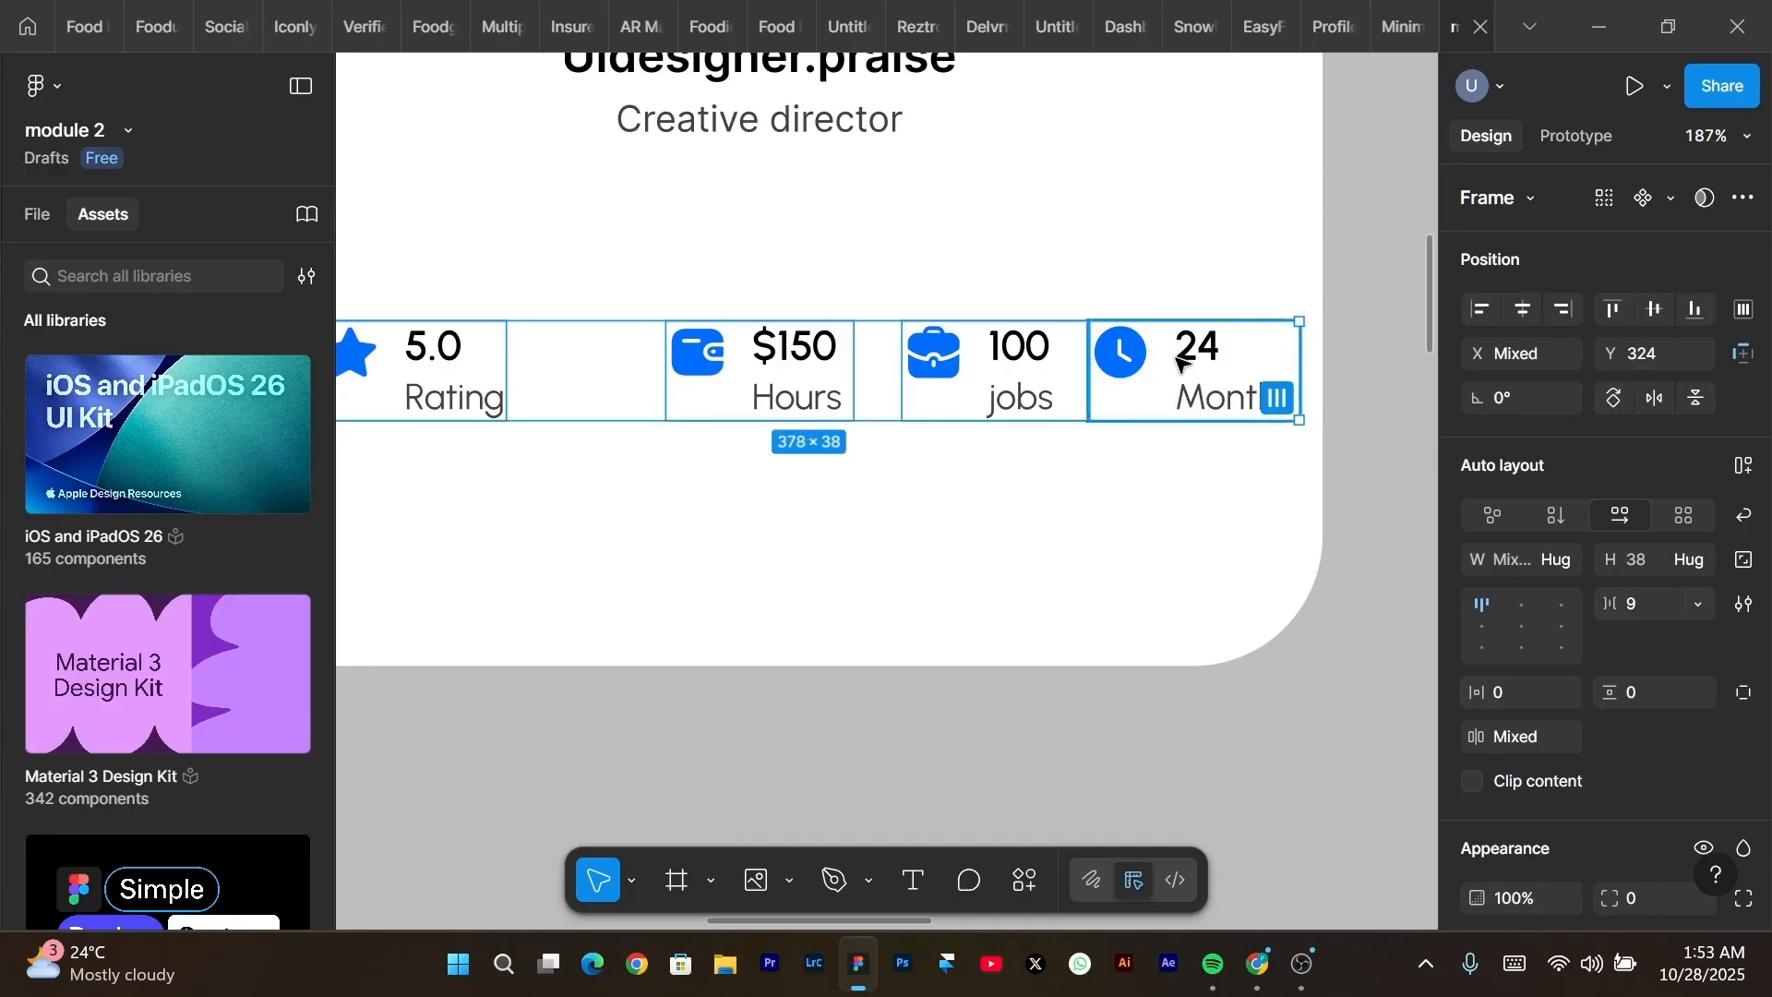
pyautogui.hotkey('shift', 'a')
pyautogui.hscroll(-7, 1174, 362)
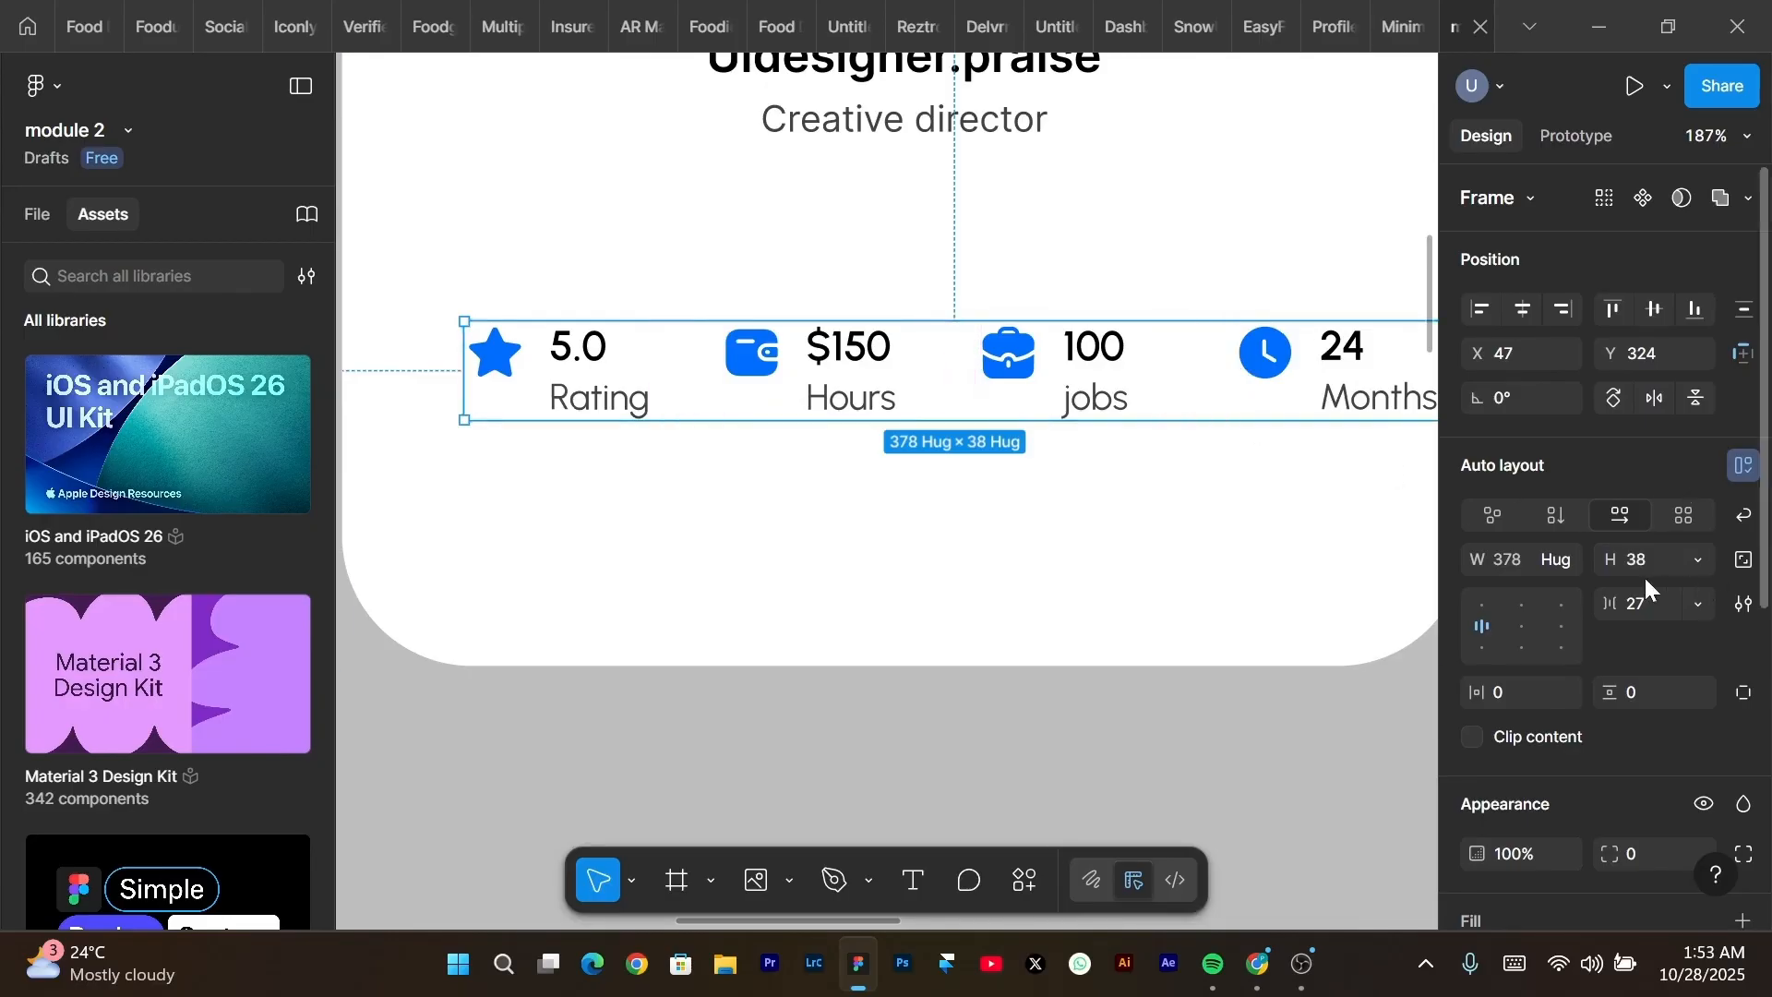
# Set the gap between the items of the new stats row to 40.
pyautogui.click(1642, 607)
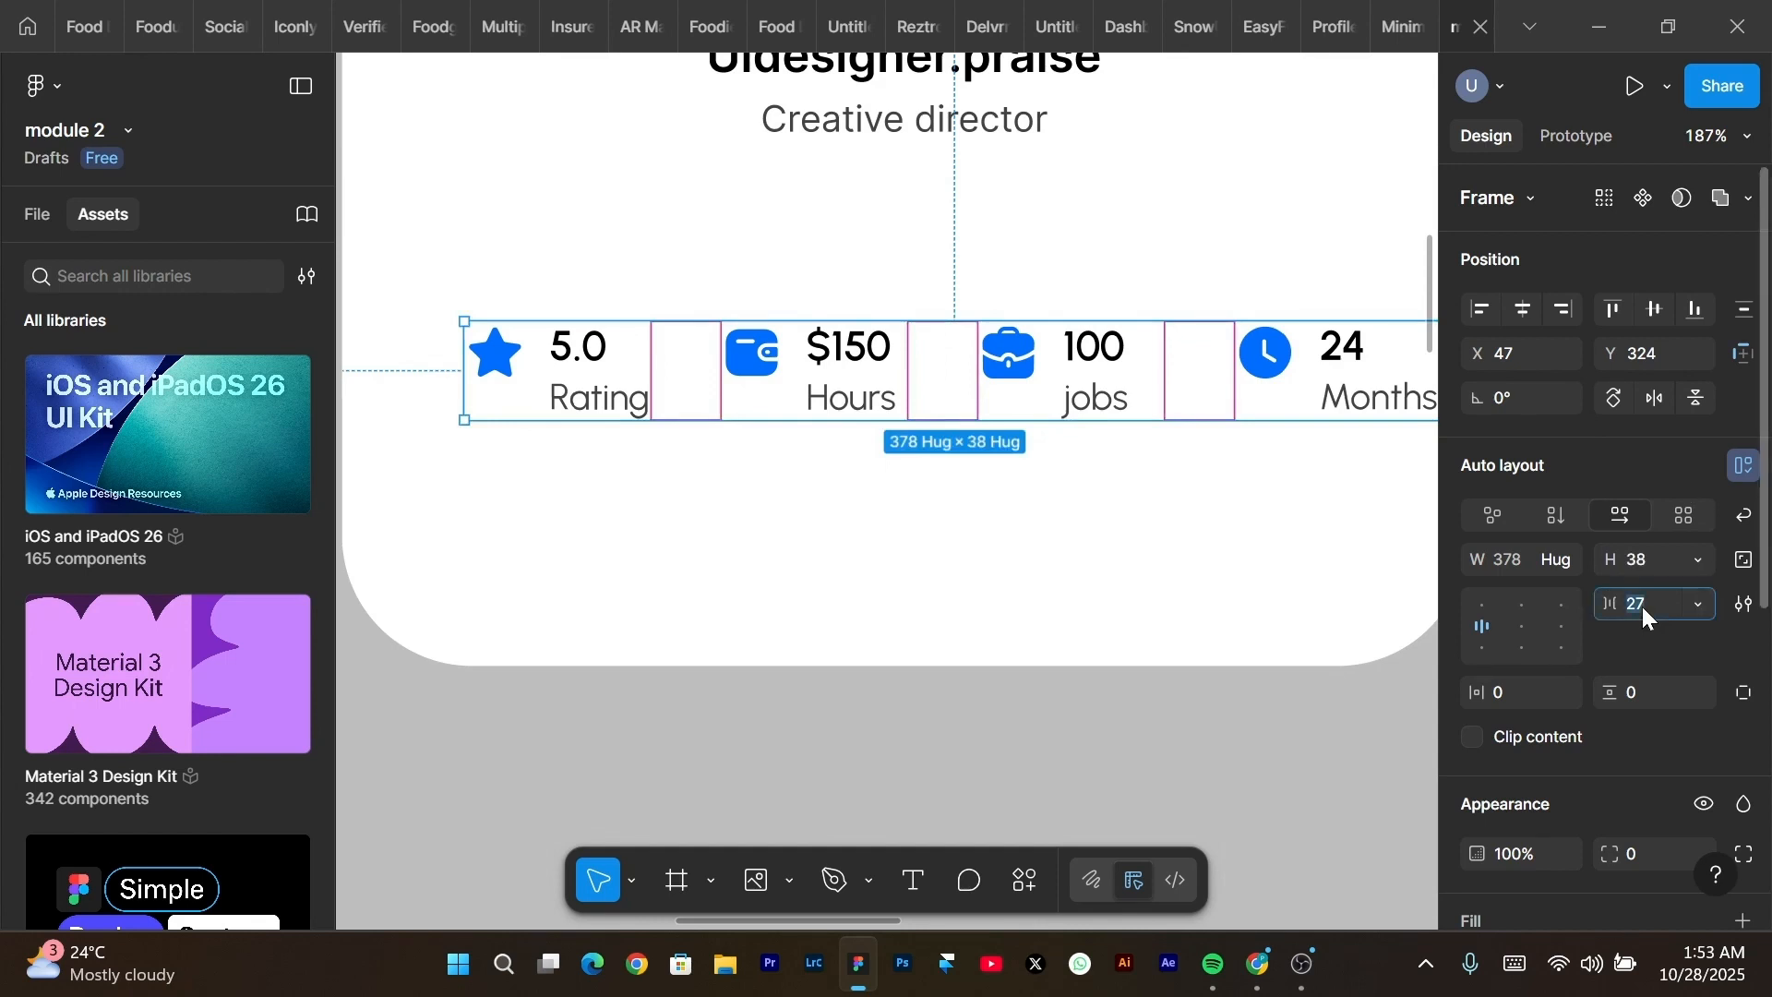
pyautogui.write('40')
pyautogui.press('Return')
pyautogui.scroll(-3, 732, 423)
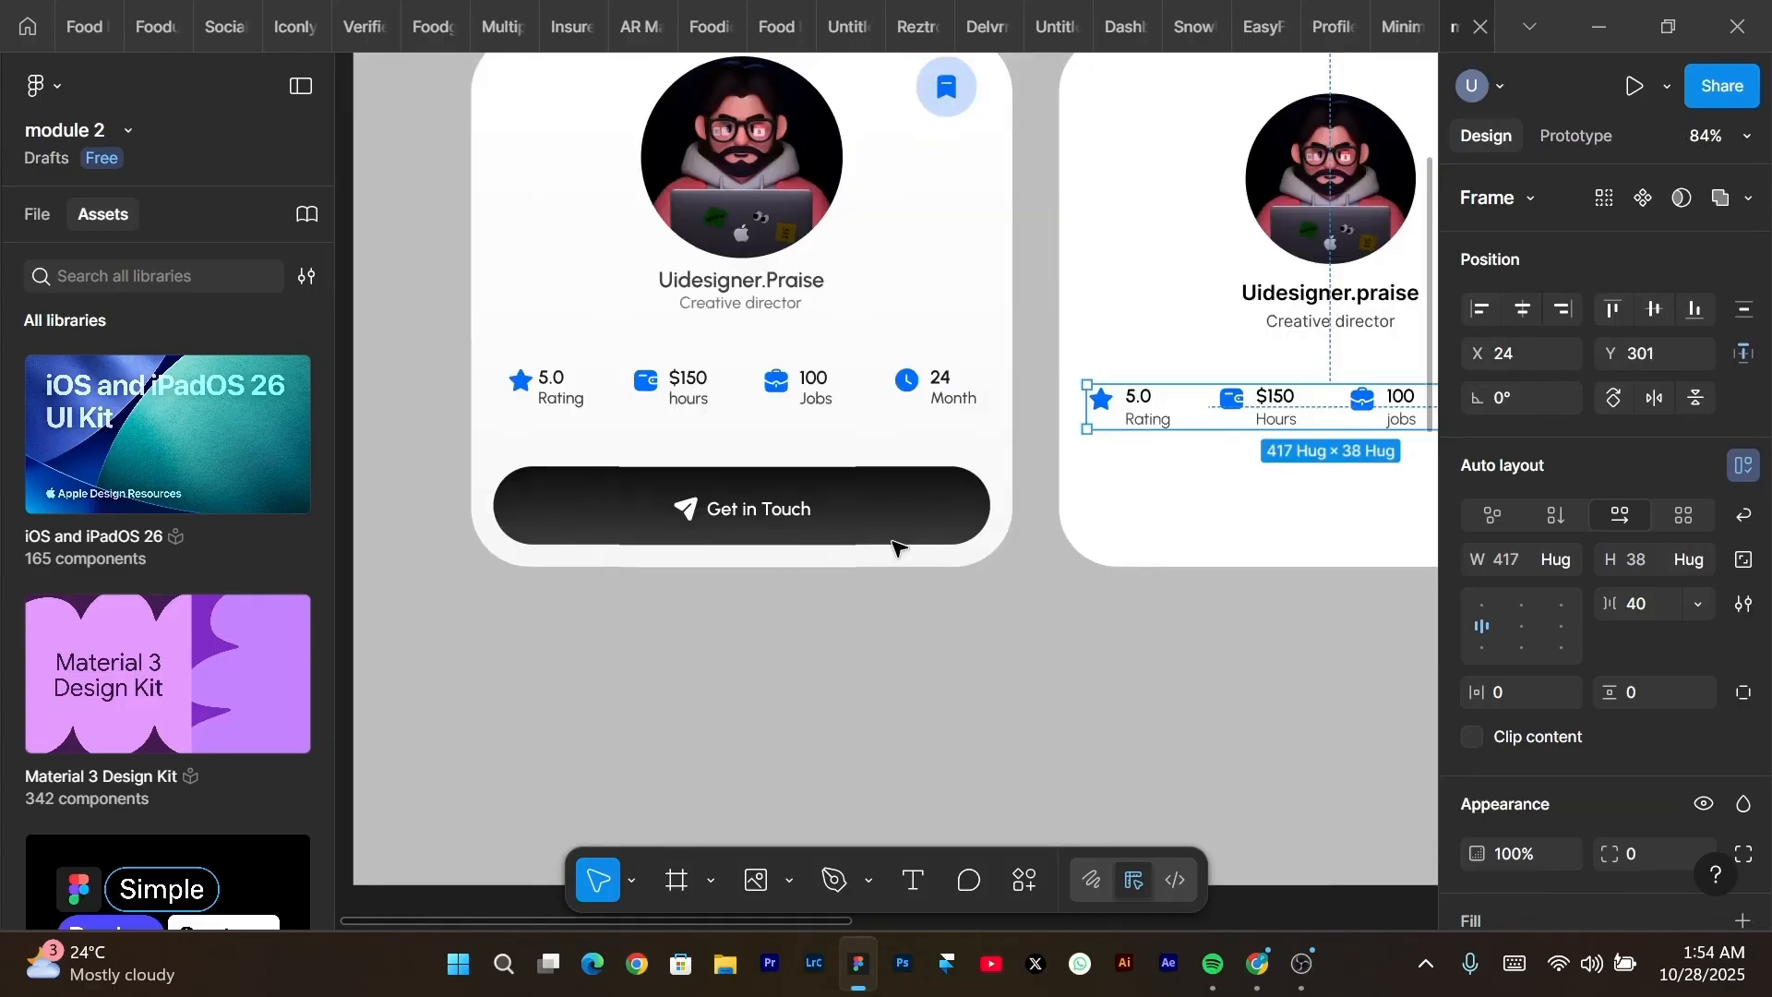
pyautogui.click(1009, 609)
pyautogui.hscroll(3, 1011, 610)
pyautogui.scroll(1, 1011, 611)
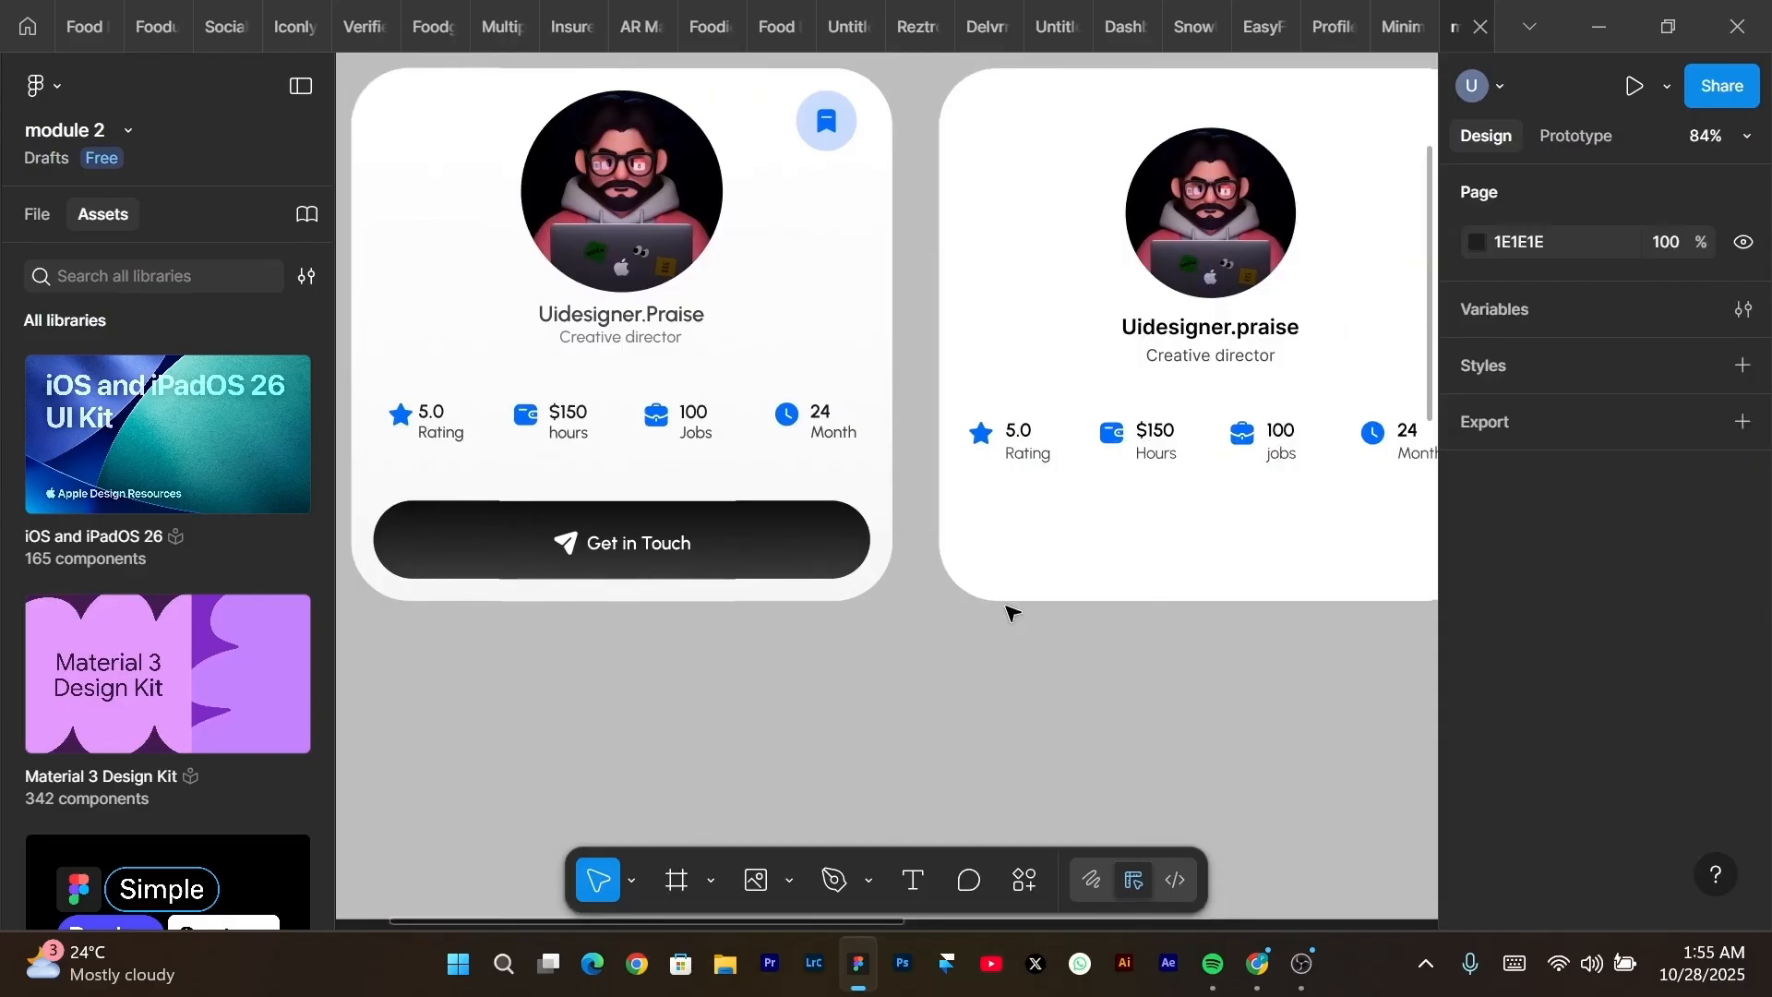
# Draw a frame about 443 wide below the two cards for the button and set its height to 67.
pyautogui.press('f')
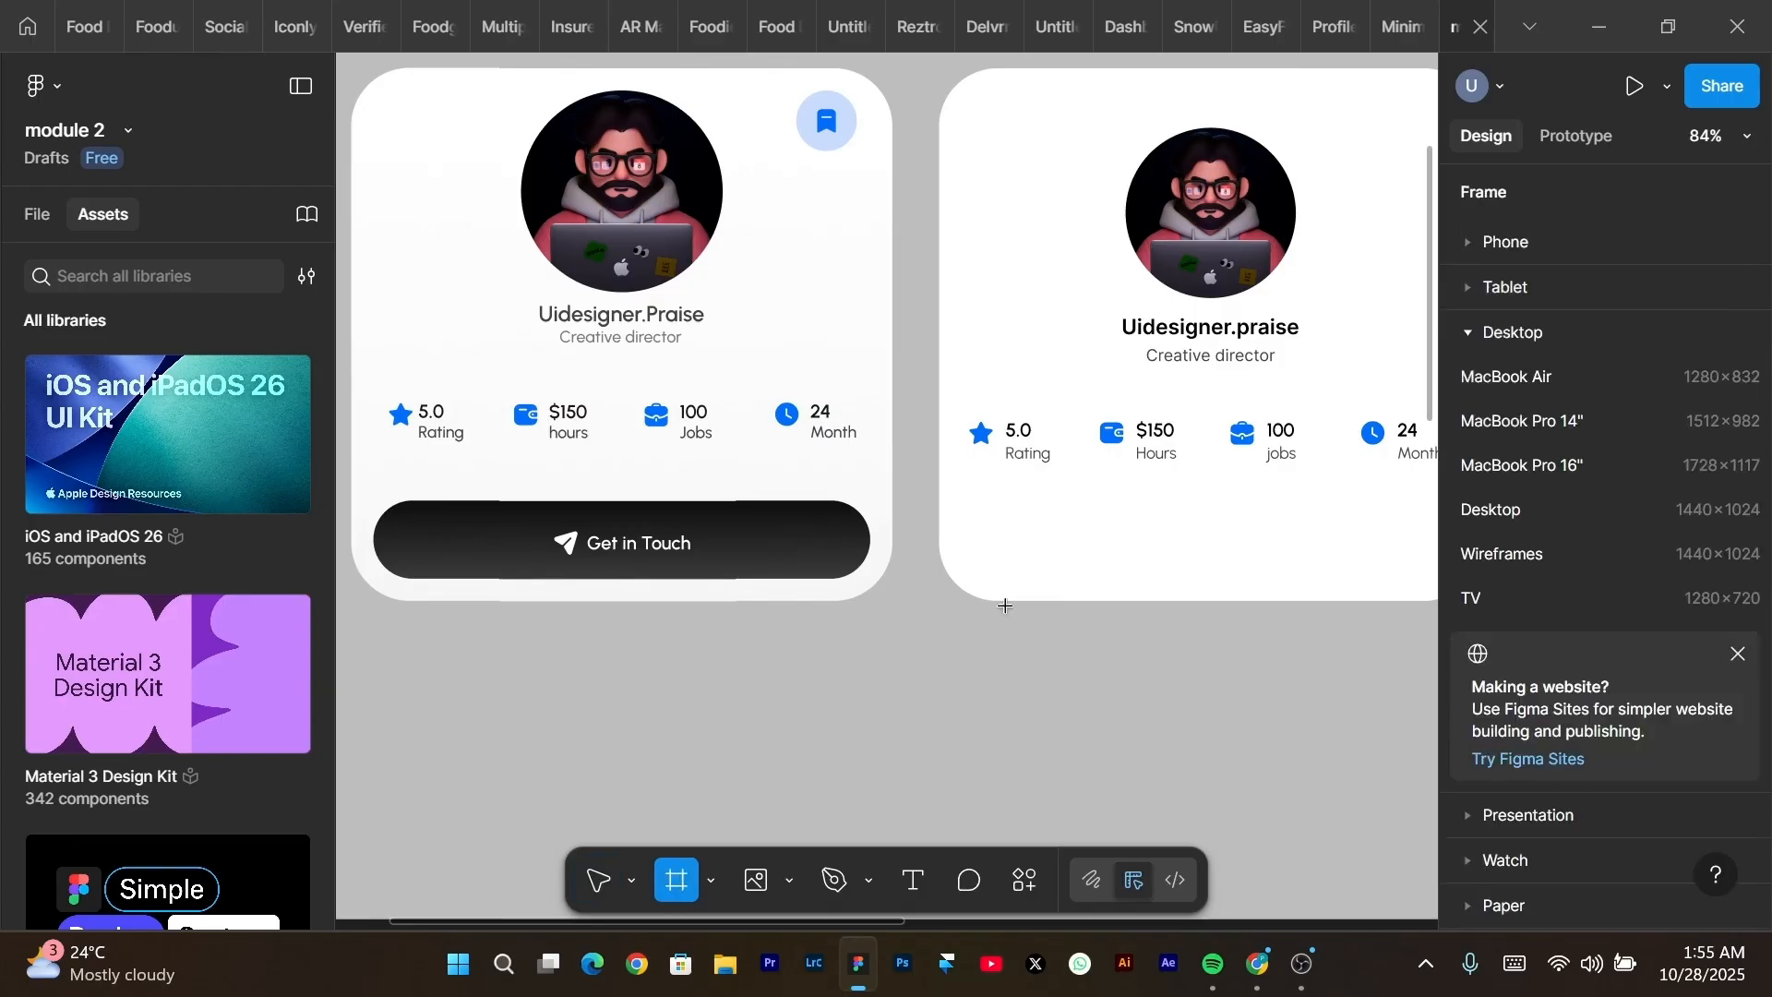
pyautogui.moveTo(711, 635); pyautogui.dragTo(1229, 728)
pyautogui.click(711, 541)
pyautogui.click(718, 548)
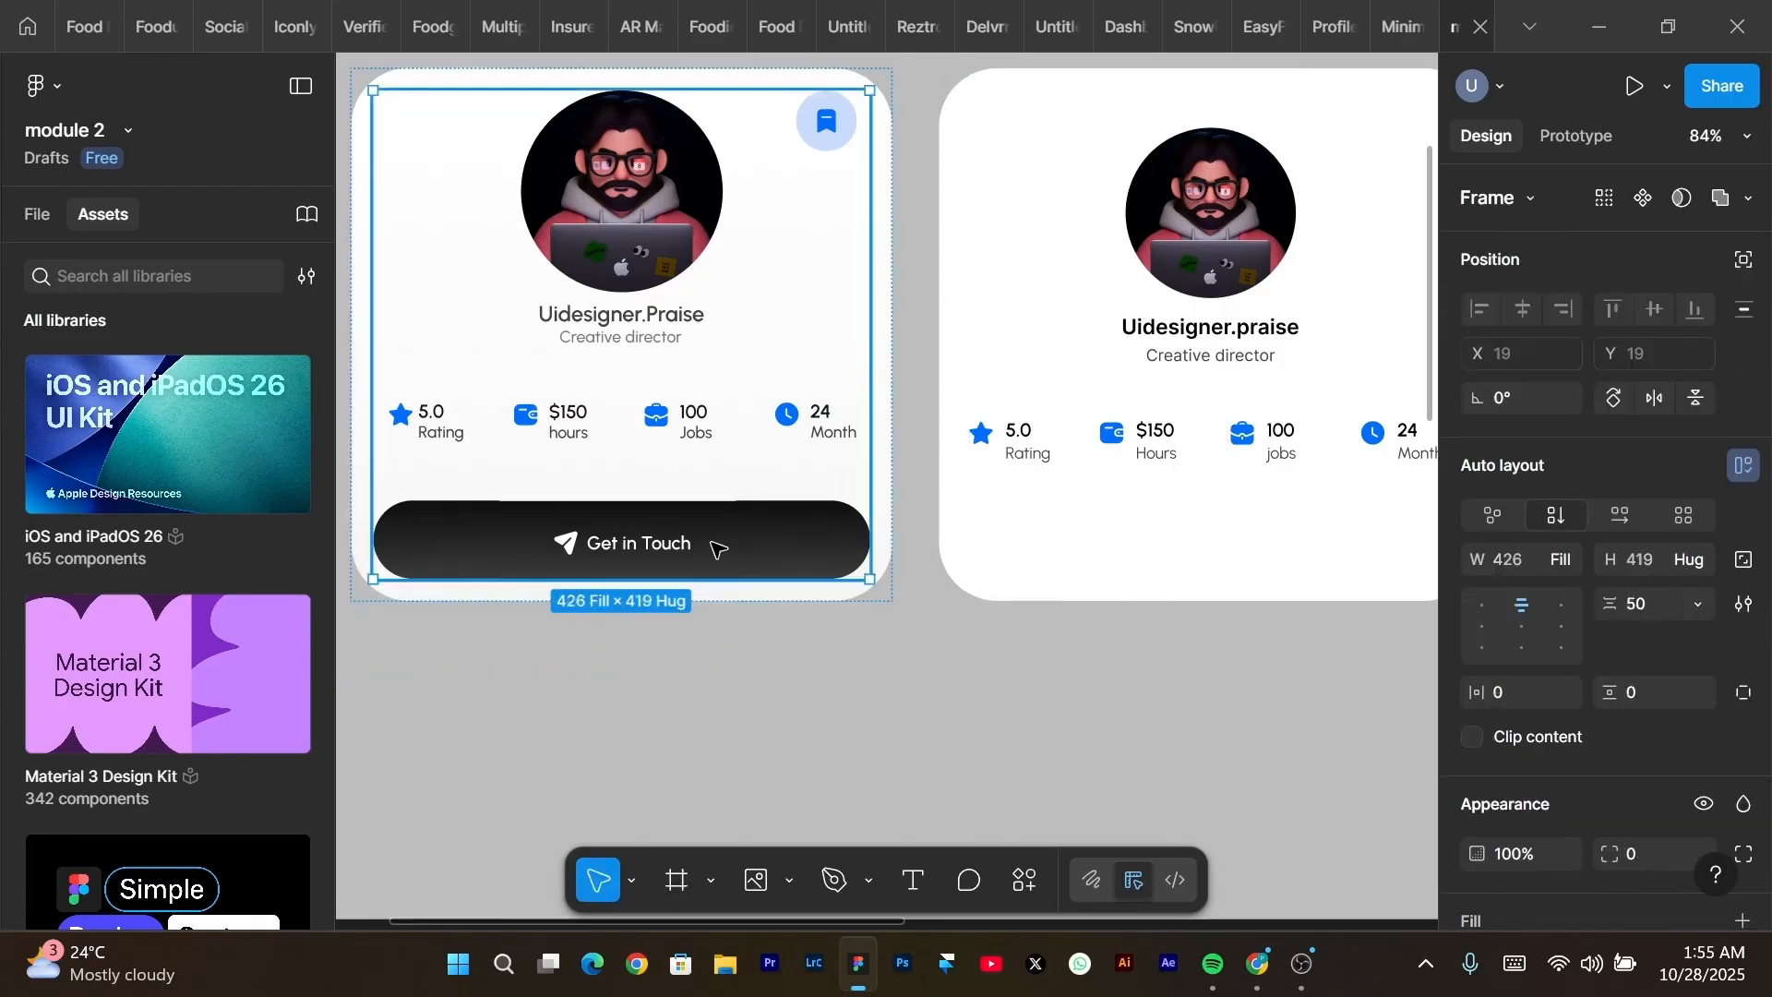
pyautogui.click(861, 698)
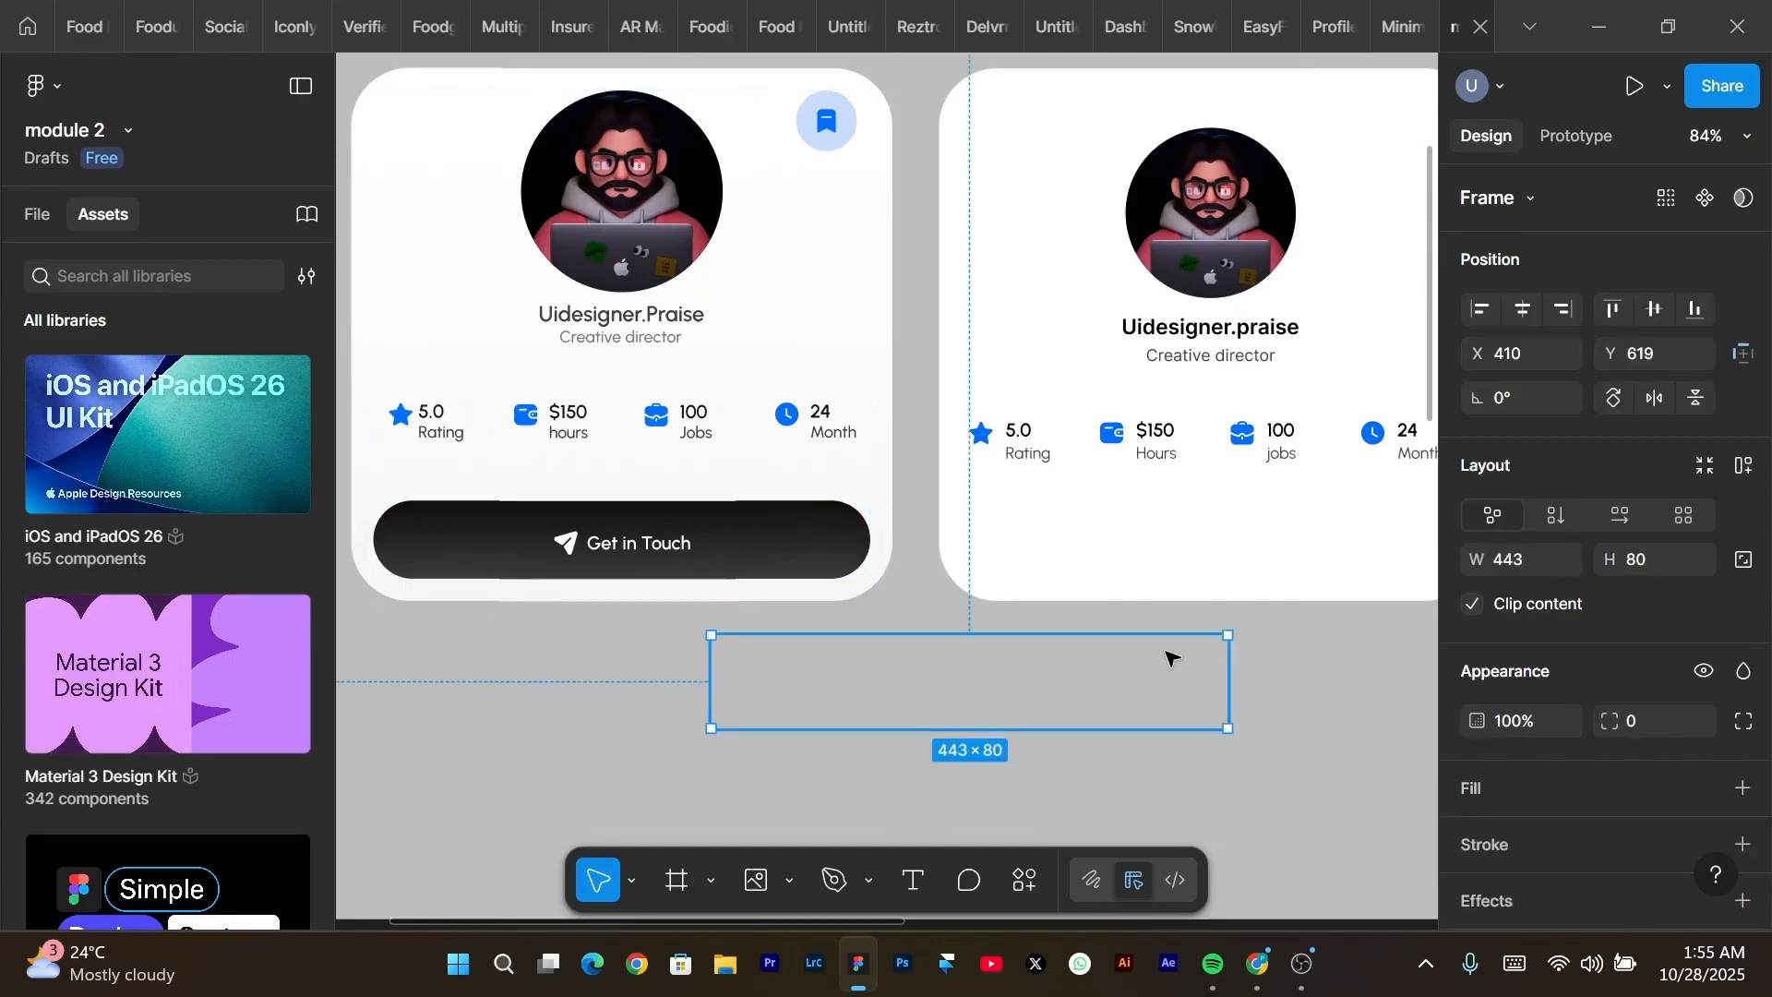
pyautogui.click(1652, 570)
pyautogui.write('67')
pyautogui.press('Return')
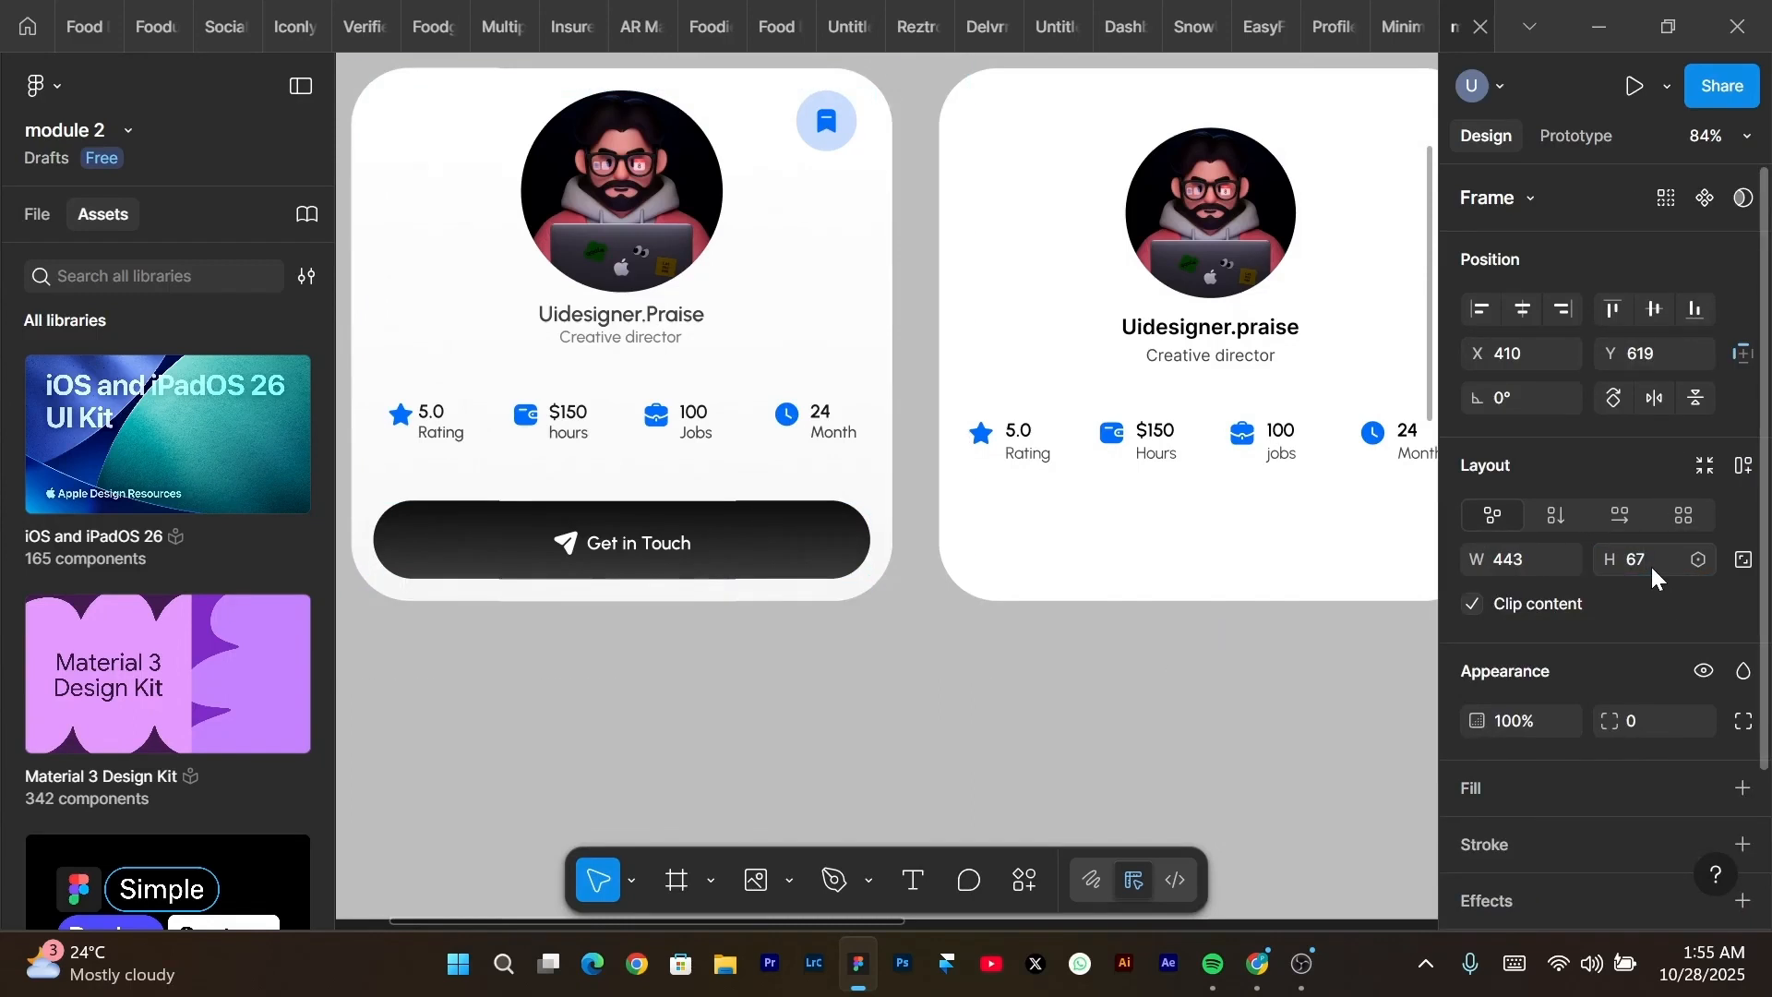
# Add a solid fill to the new button frame and set its colour to black, 000000.
pyautogui.click(1743, 787)
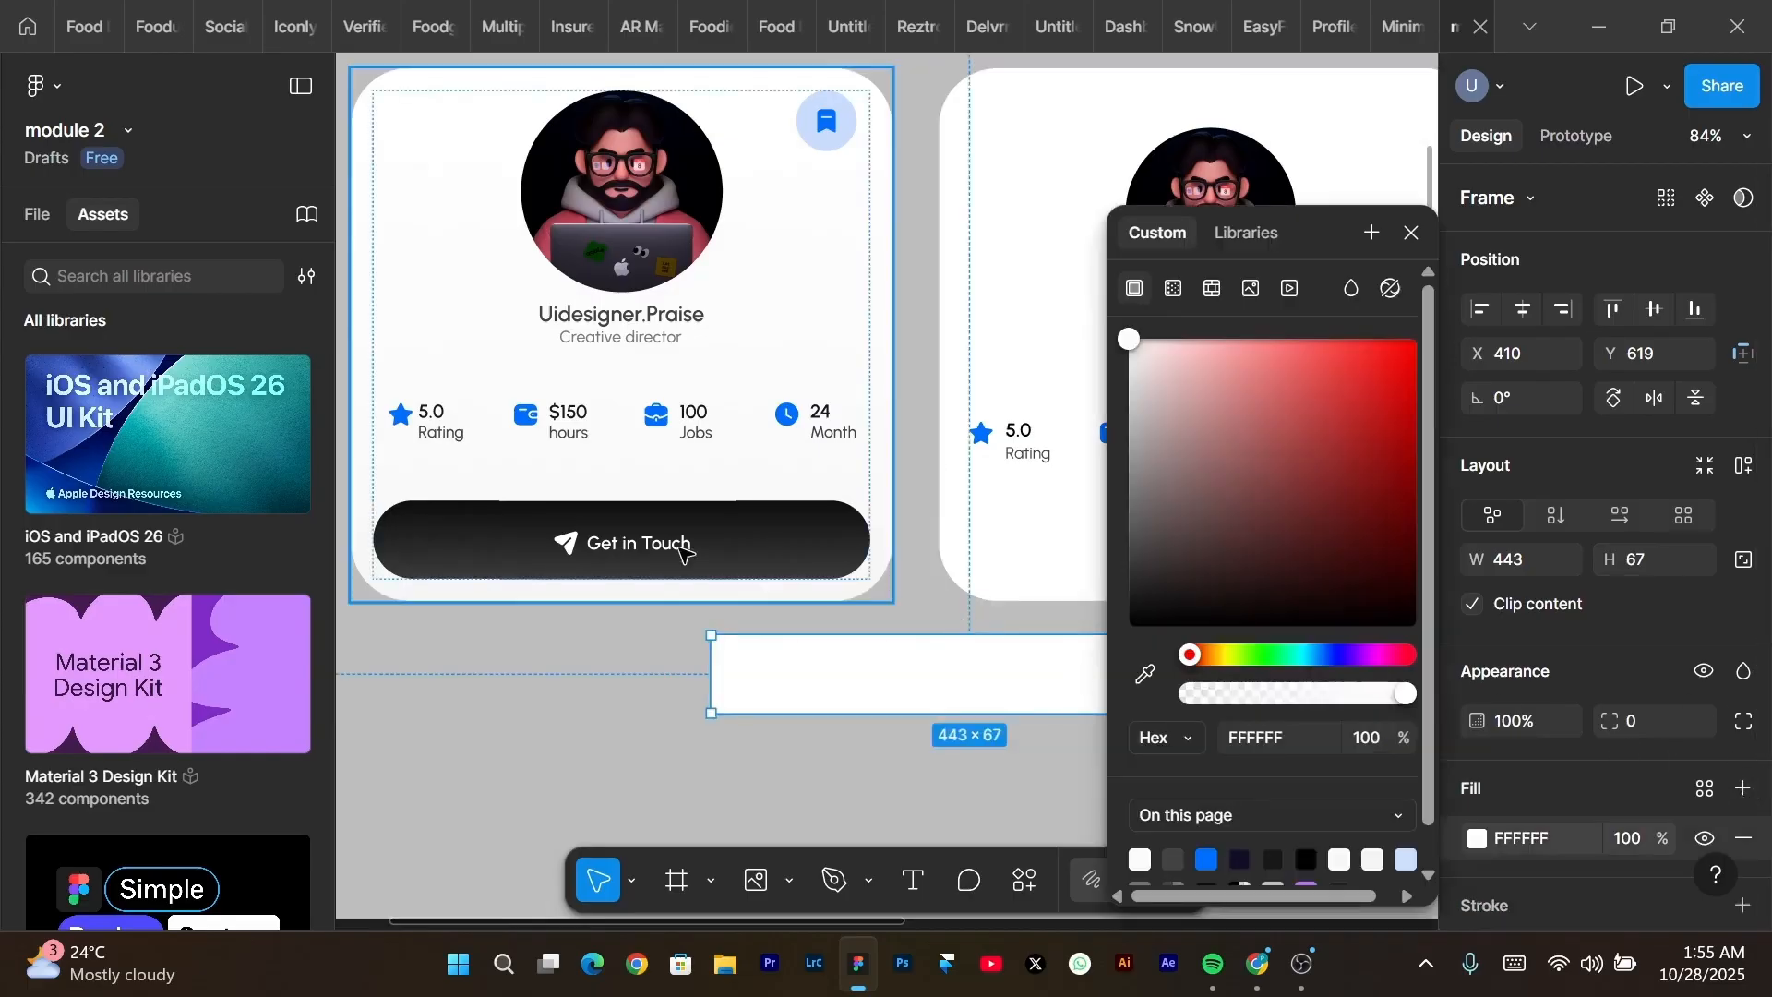
pyautogui.scroll(5, 681, 552)
pyautogui.scroll(-4, 681, 552)
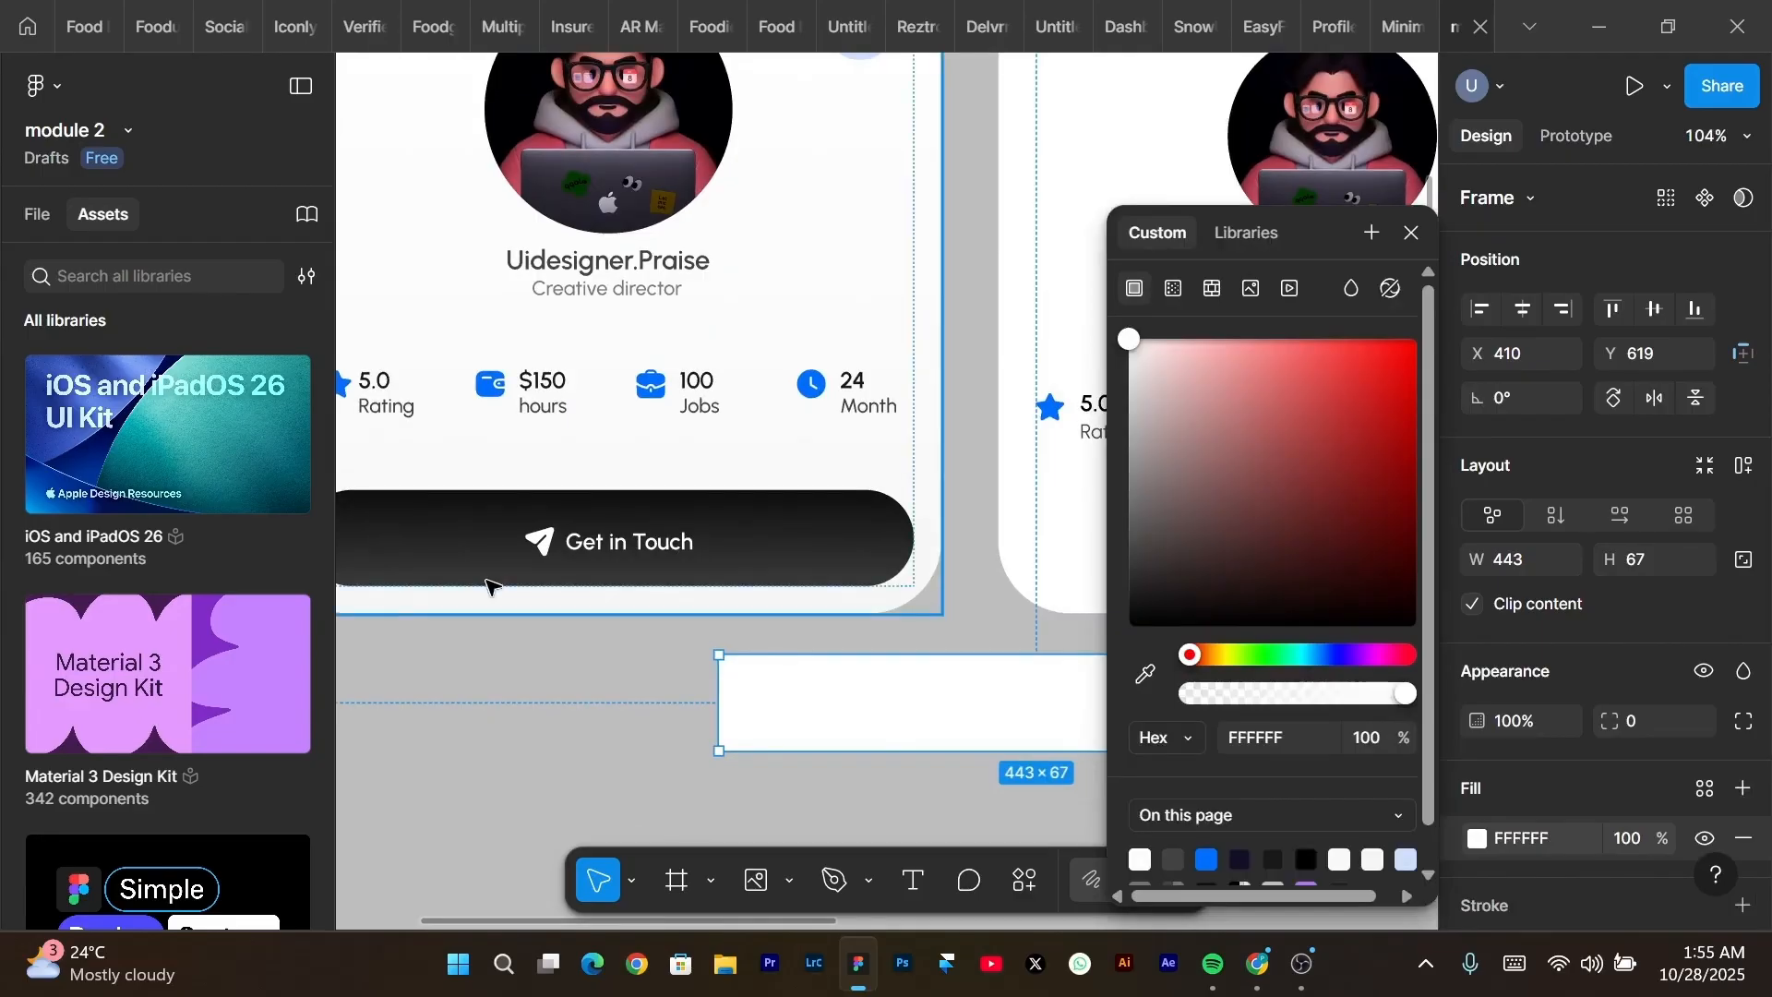
pyautogui.hscroll(-3, 487, 585)
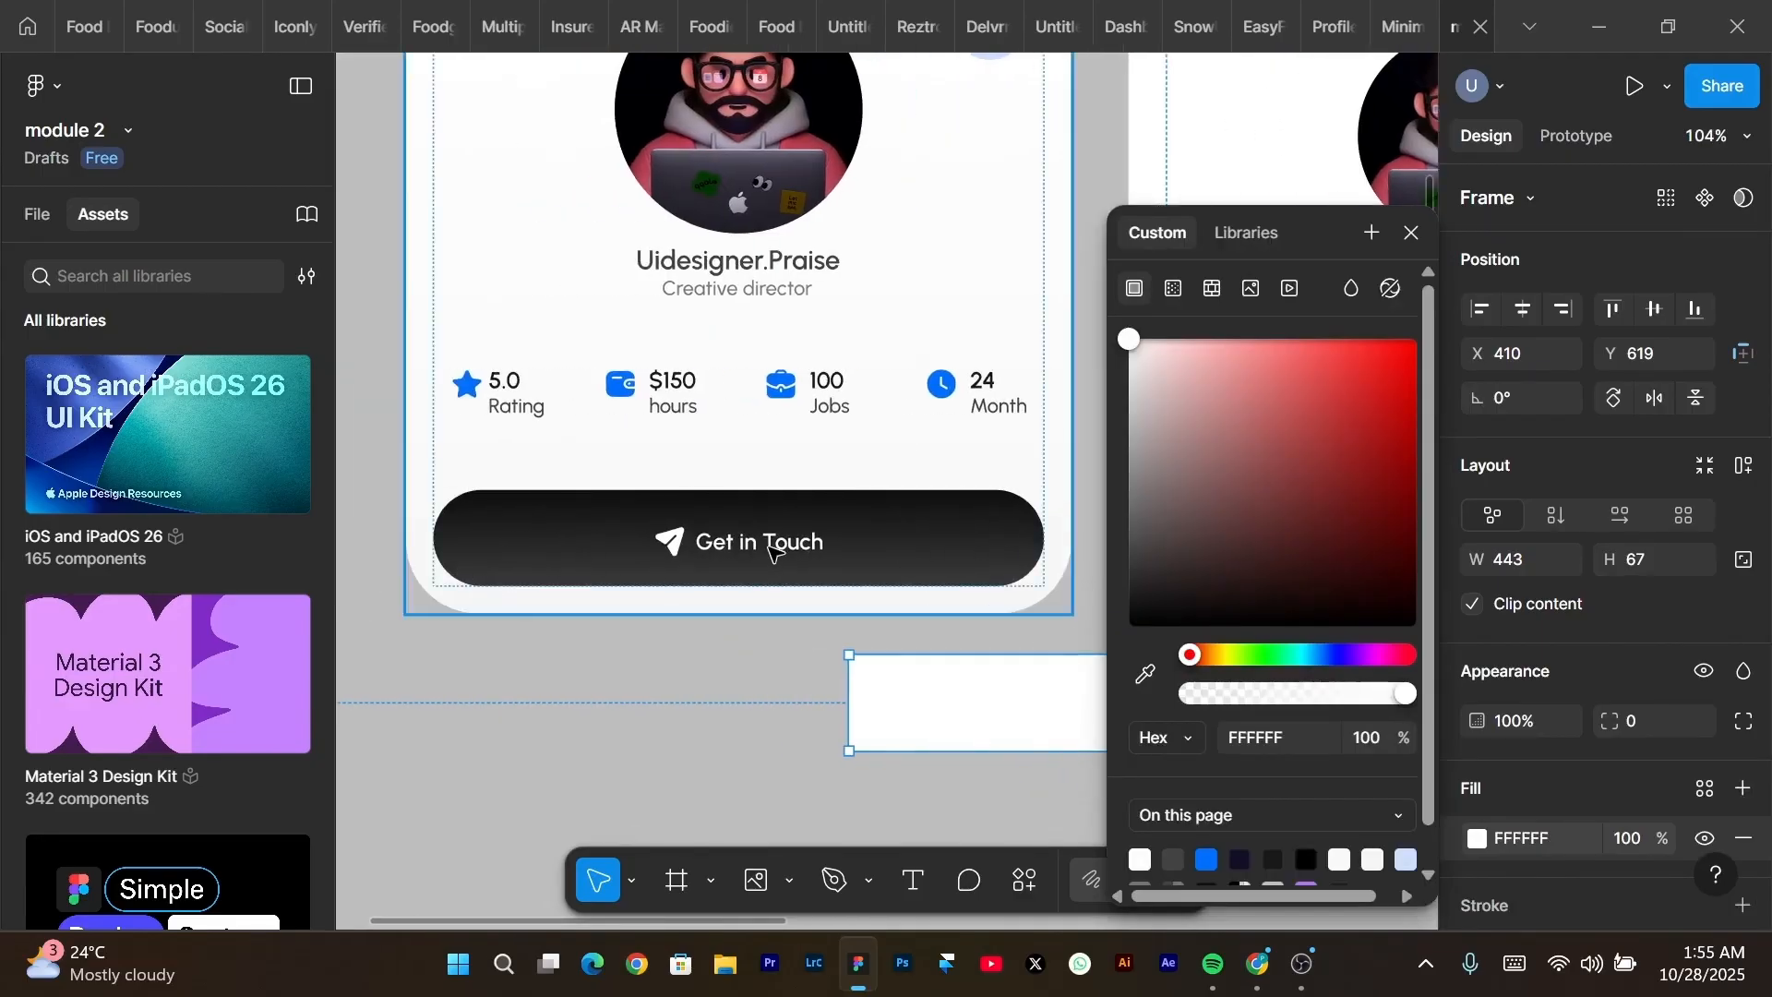
pyautogui.hscroll(5, 784, 548)
pyautogui.hscroll(3, 784, 548)
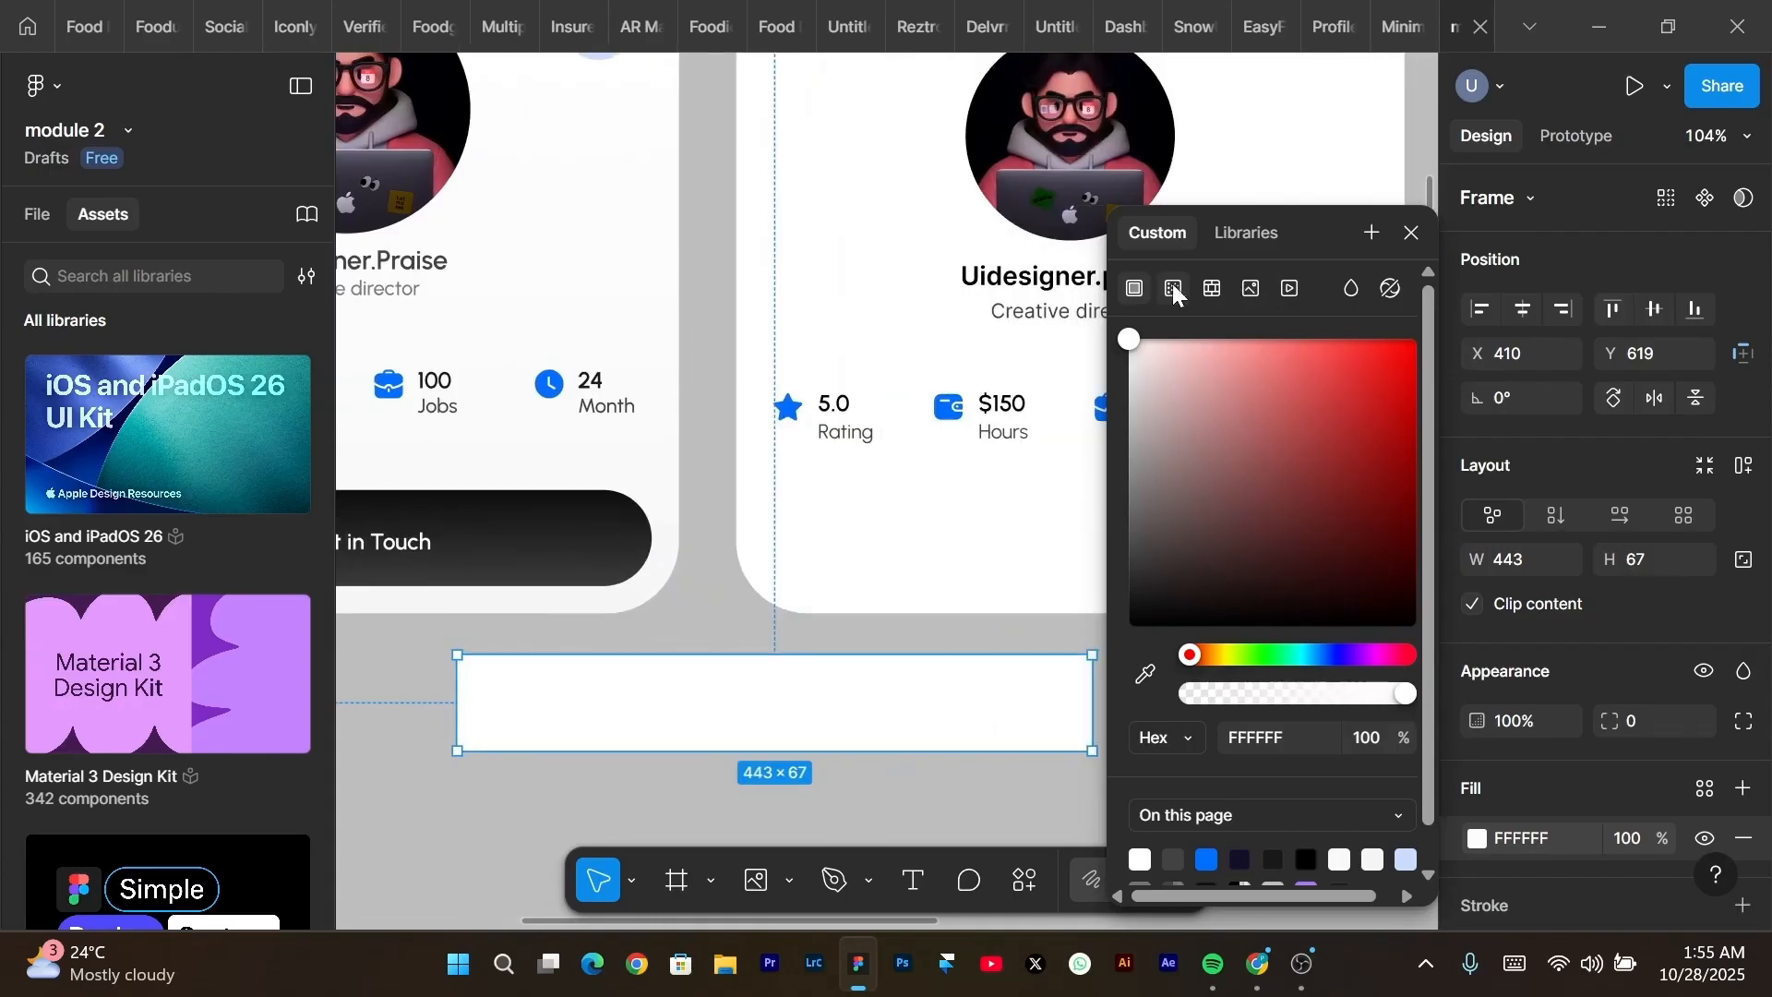
pyautogui.moveTo(1198, 511); pyautogui.dragTo(1075, 828)
pyautogui.hscroll(-2, 1203, 212)
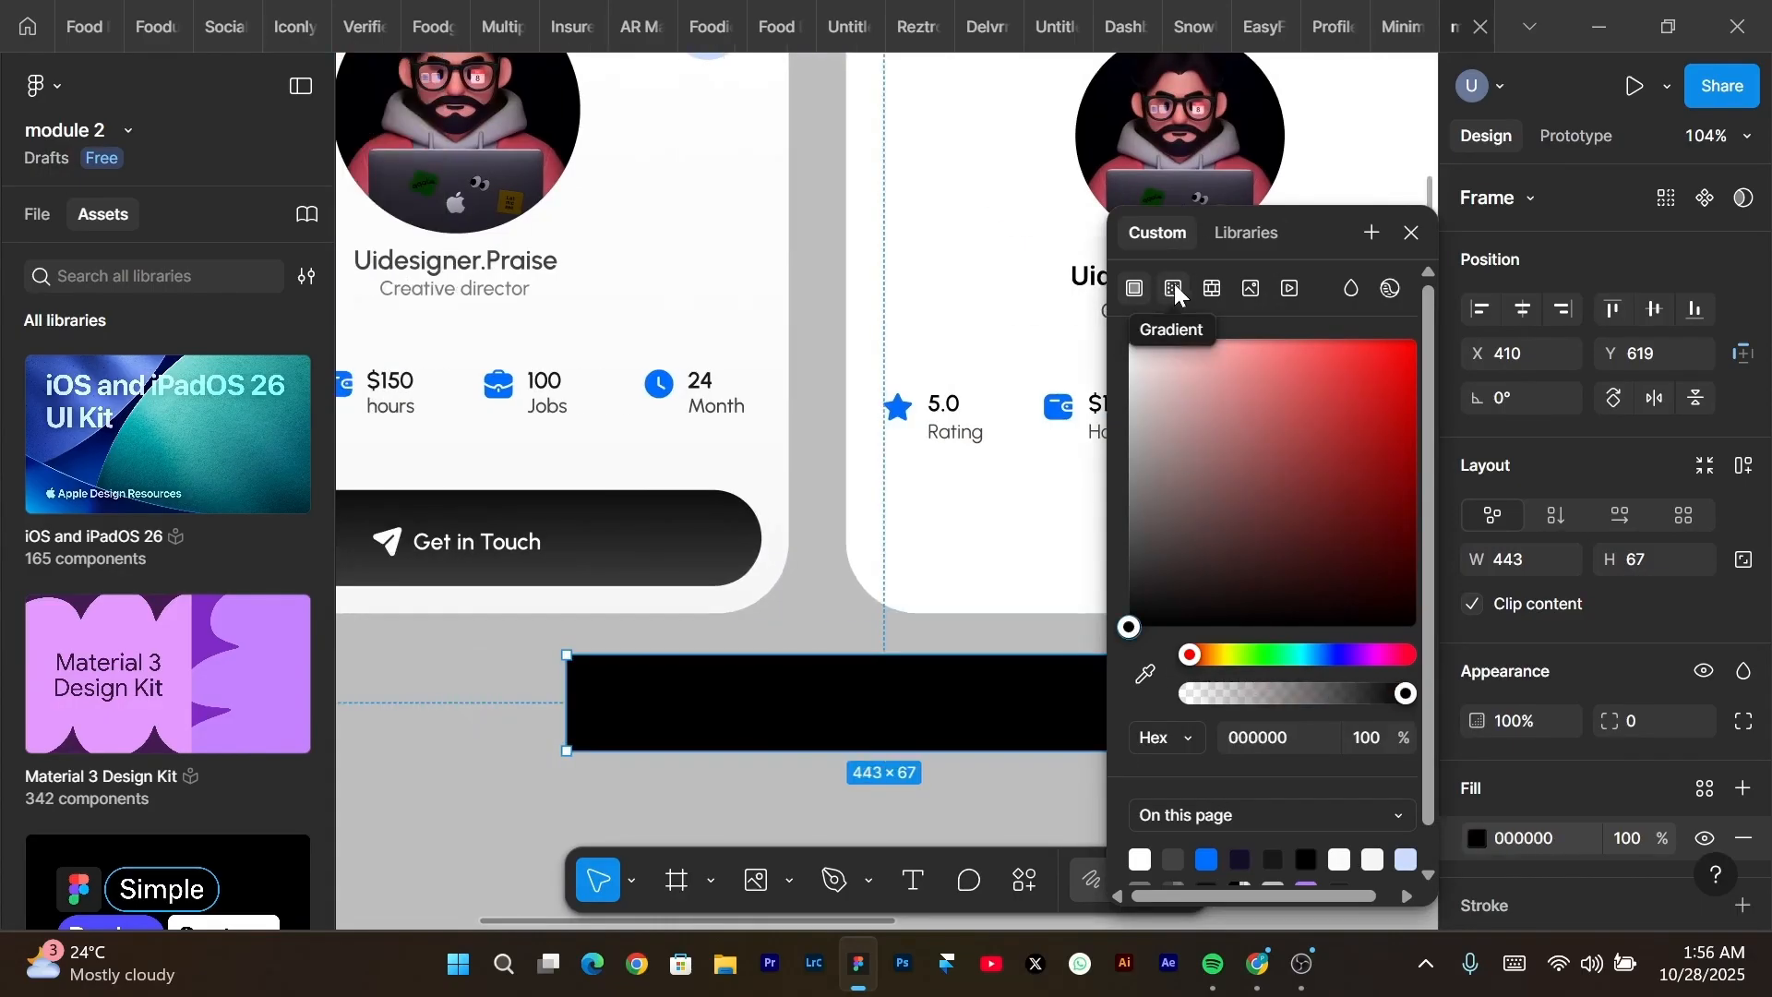
# Turn the frame's fill into a linear gradient running straight down, from 000000 at the upper edge to 666666 at the lower edge.
pyautogui.click(1175, 288)
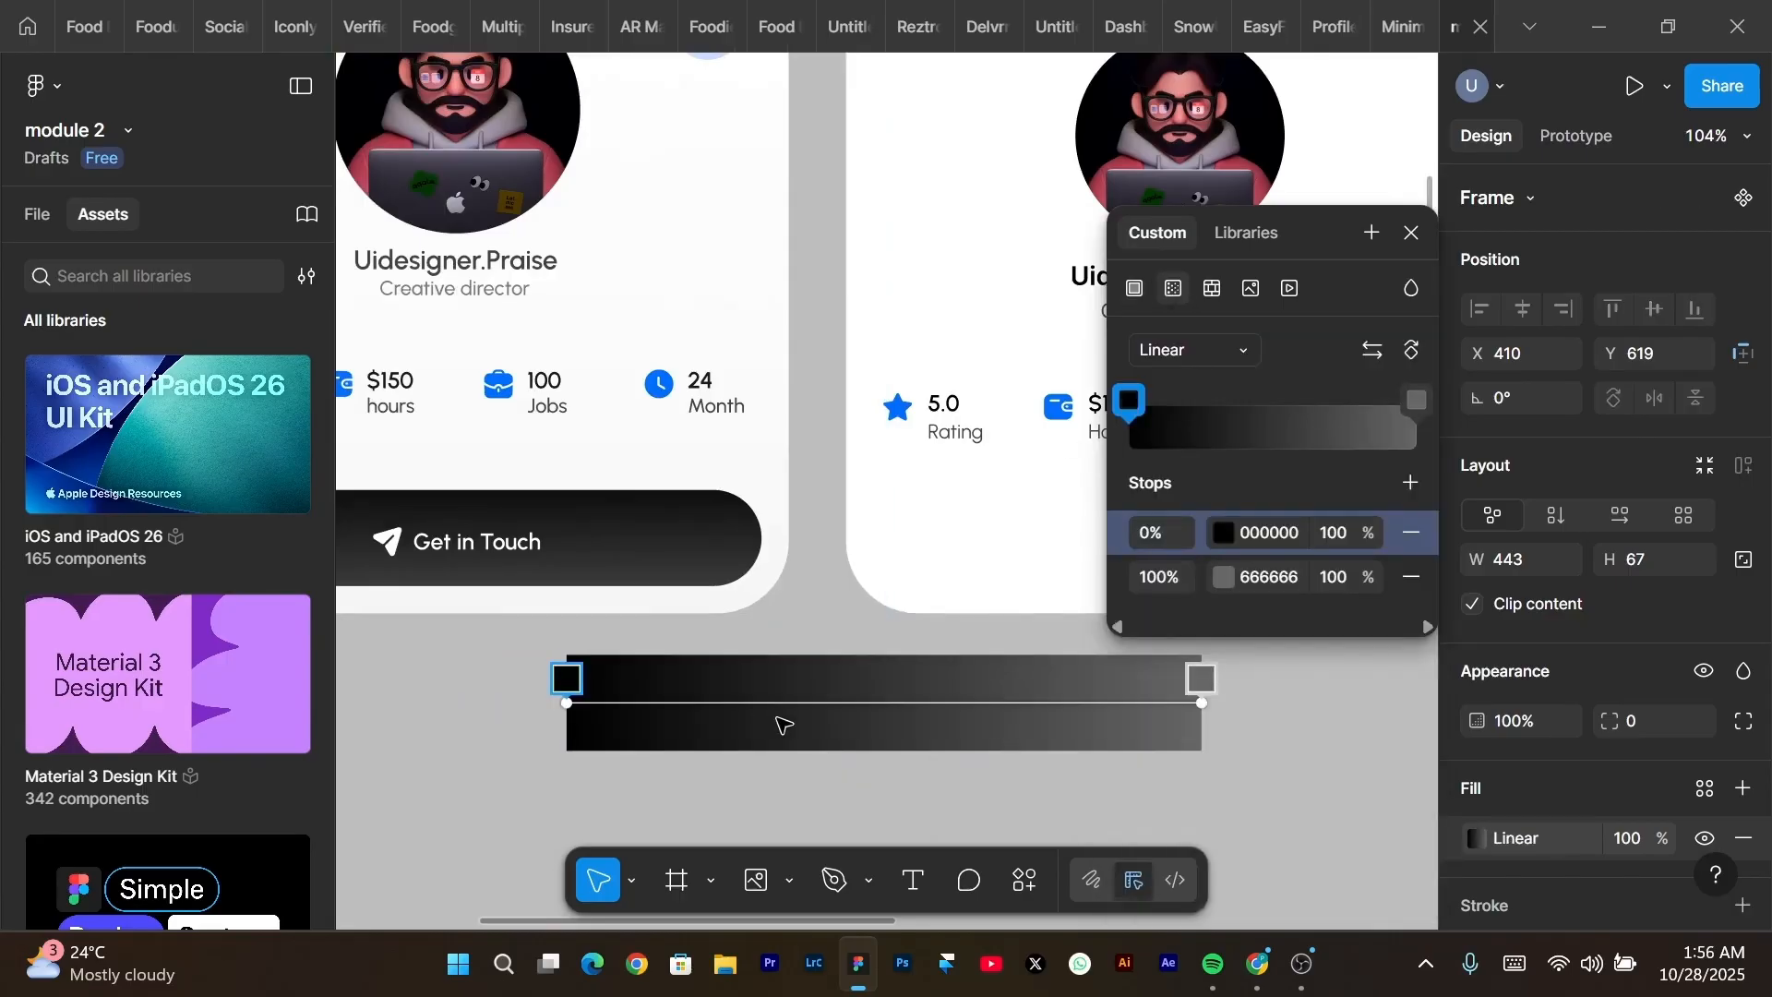
pyautogui.moveTo(1206, 715); pyautogui.dragTo(900, 775)
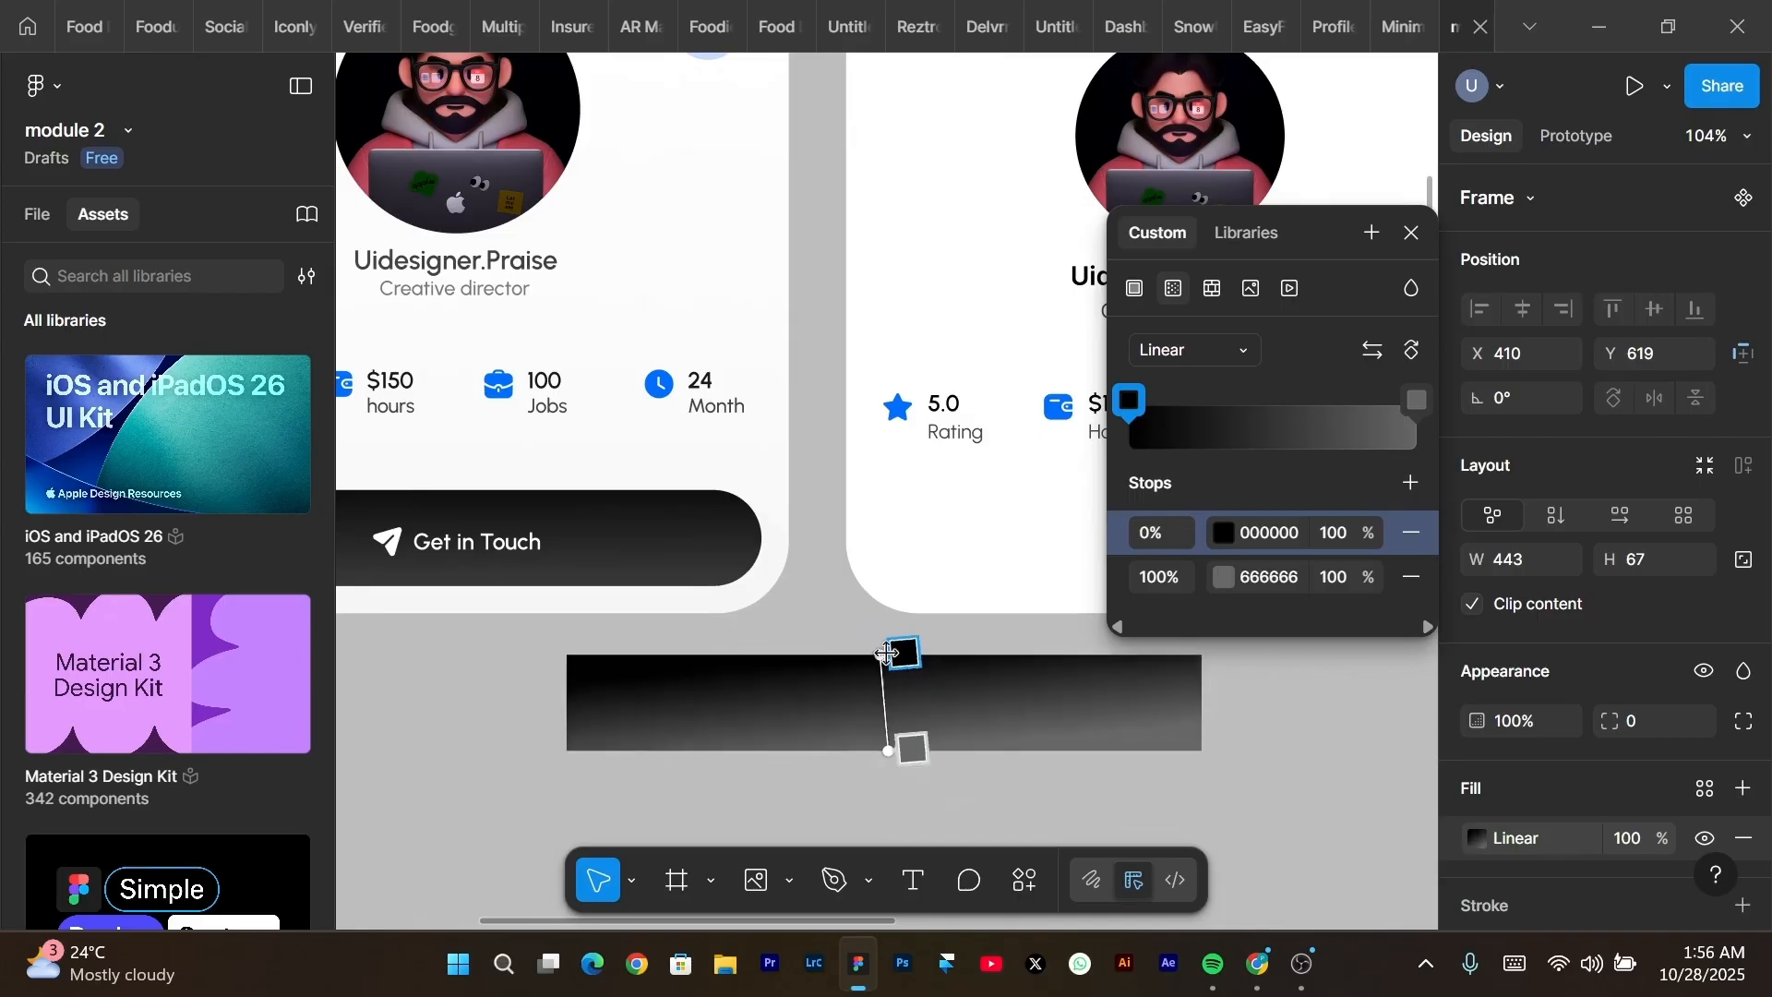
pyautogui.moveTo(886, 654); pyautogui.dragTo(883, 666)
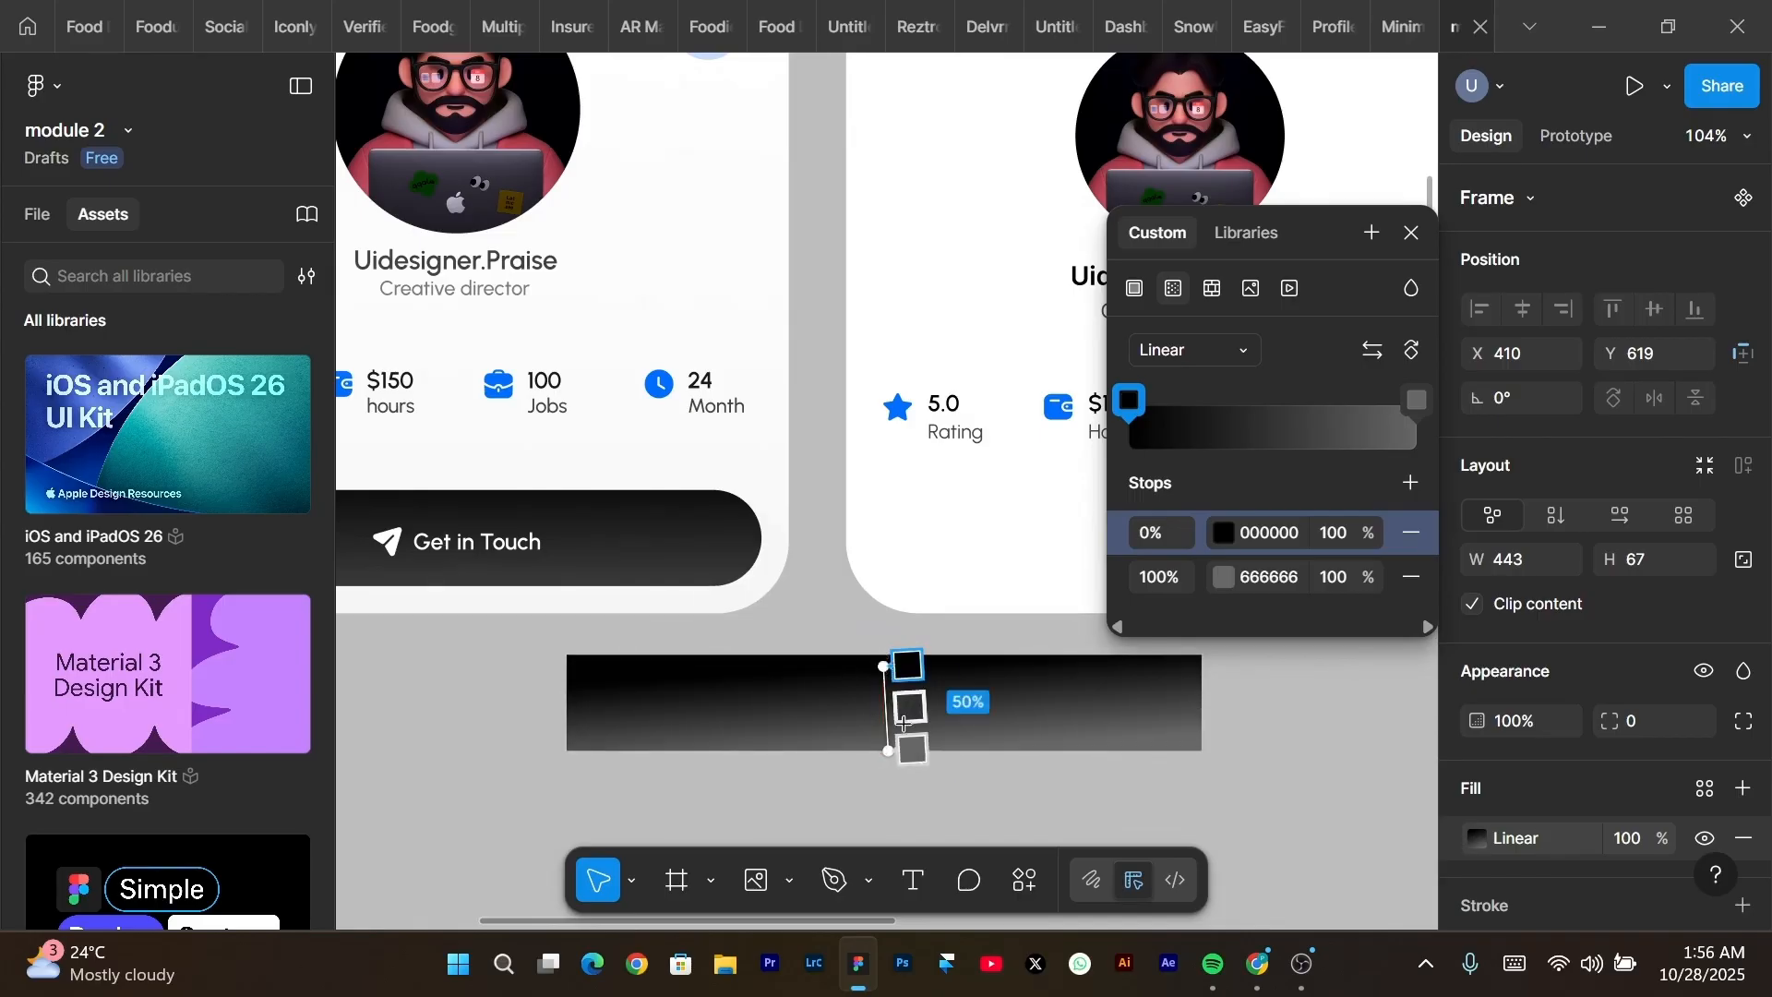
pyautogui.moveTo(888, 750); pyautogui.dragTo(883, 762)
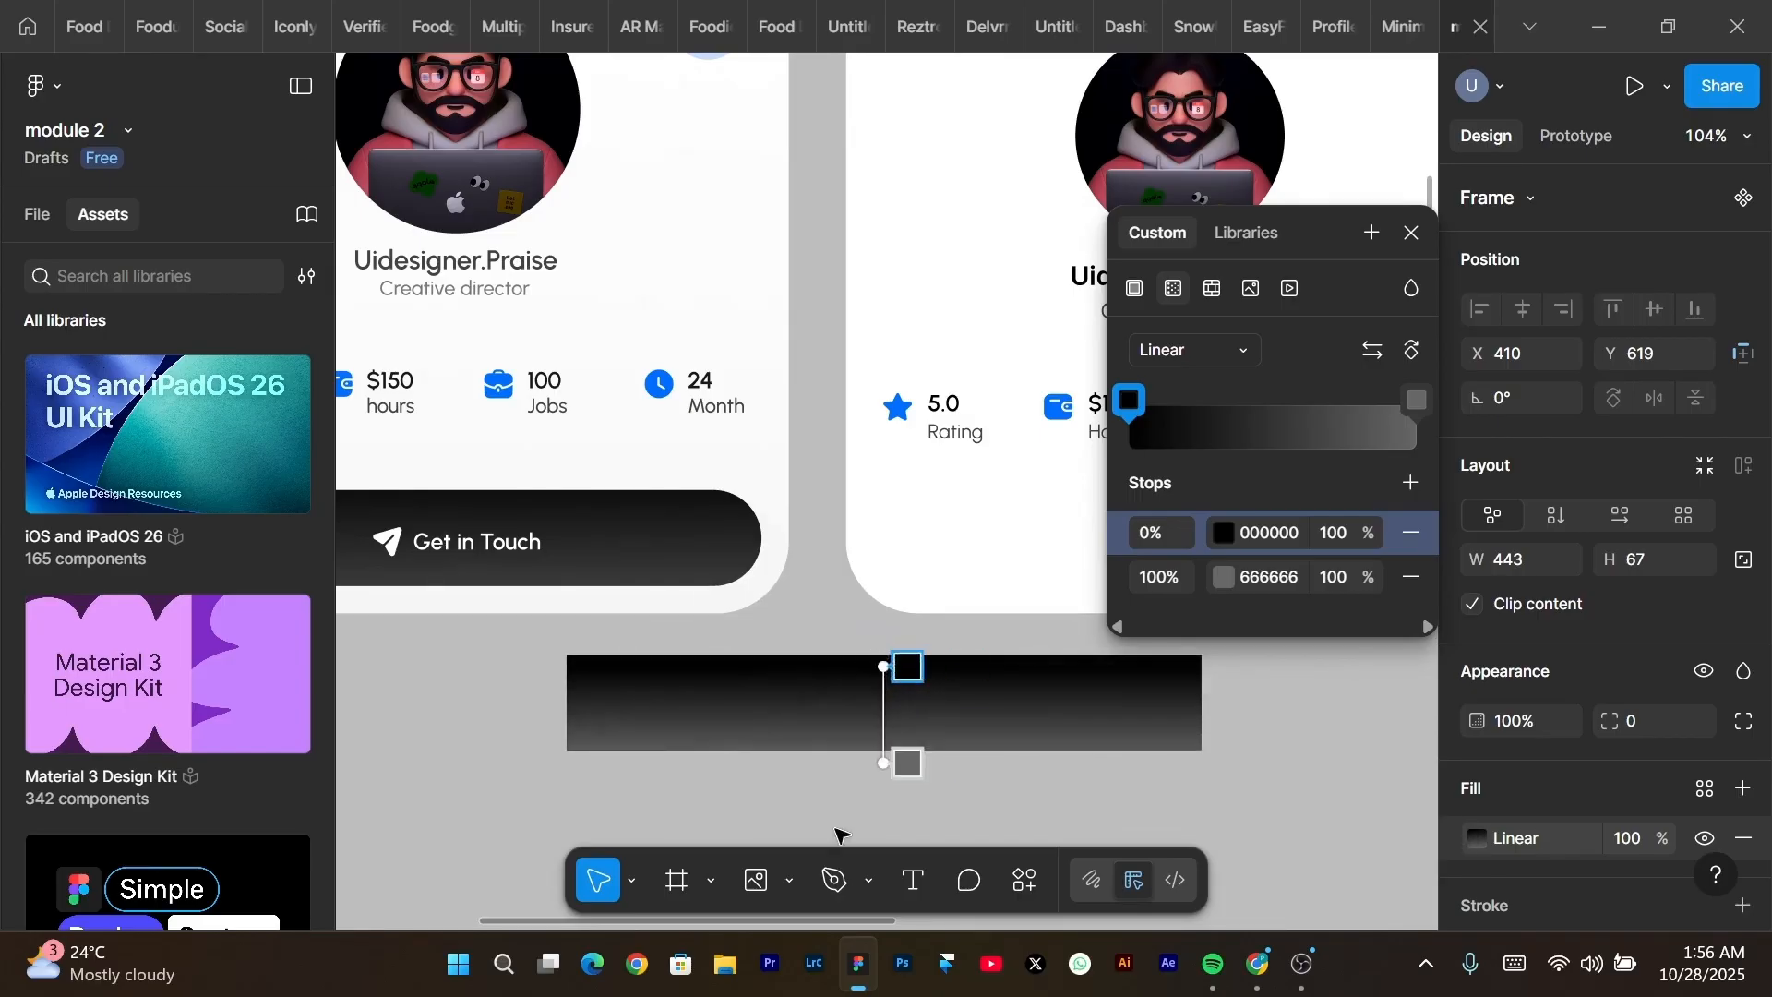
# Darken the 100% stop of the button frame's gradient to 3E3E3E.
pyautogui.click(1226, 578)
pyautogui.moveTo(960, 293); pyautogui.dragTo(412, 314)
pyautogui.click(337, 557)
pyautogui.moveTo(290, 613); pyautogui.dragTo(241, 585)
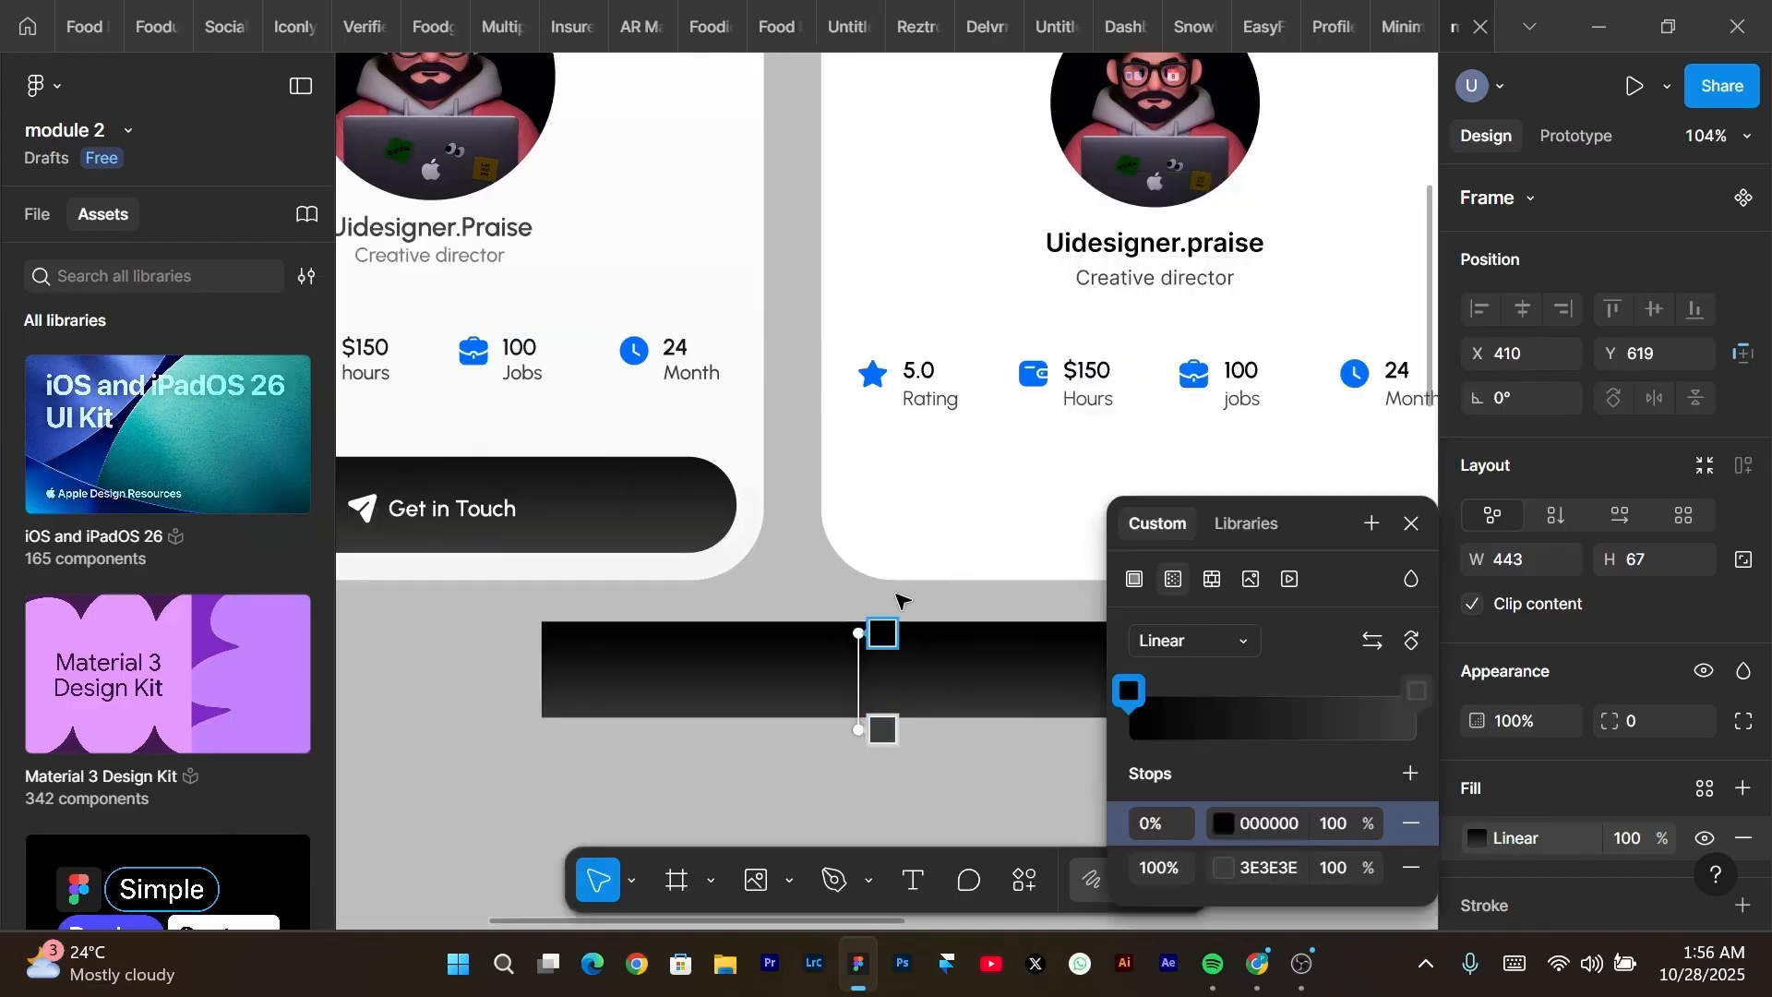
pyautogui.click(1411, 525)
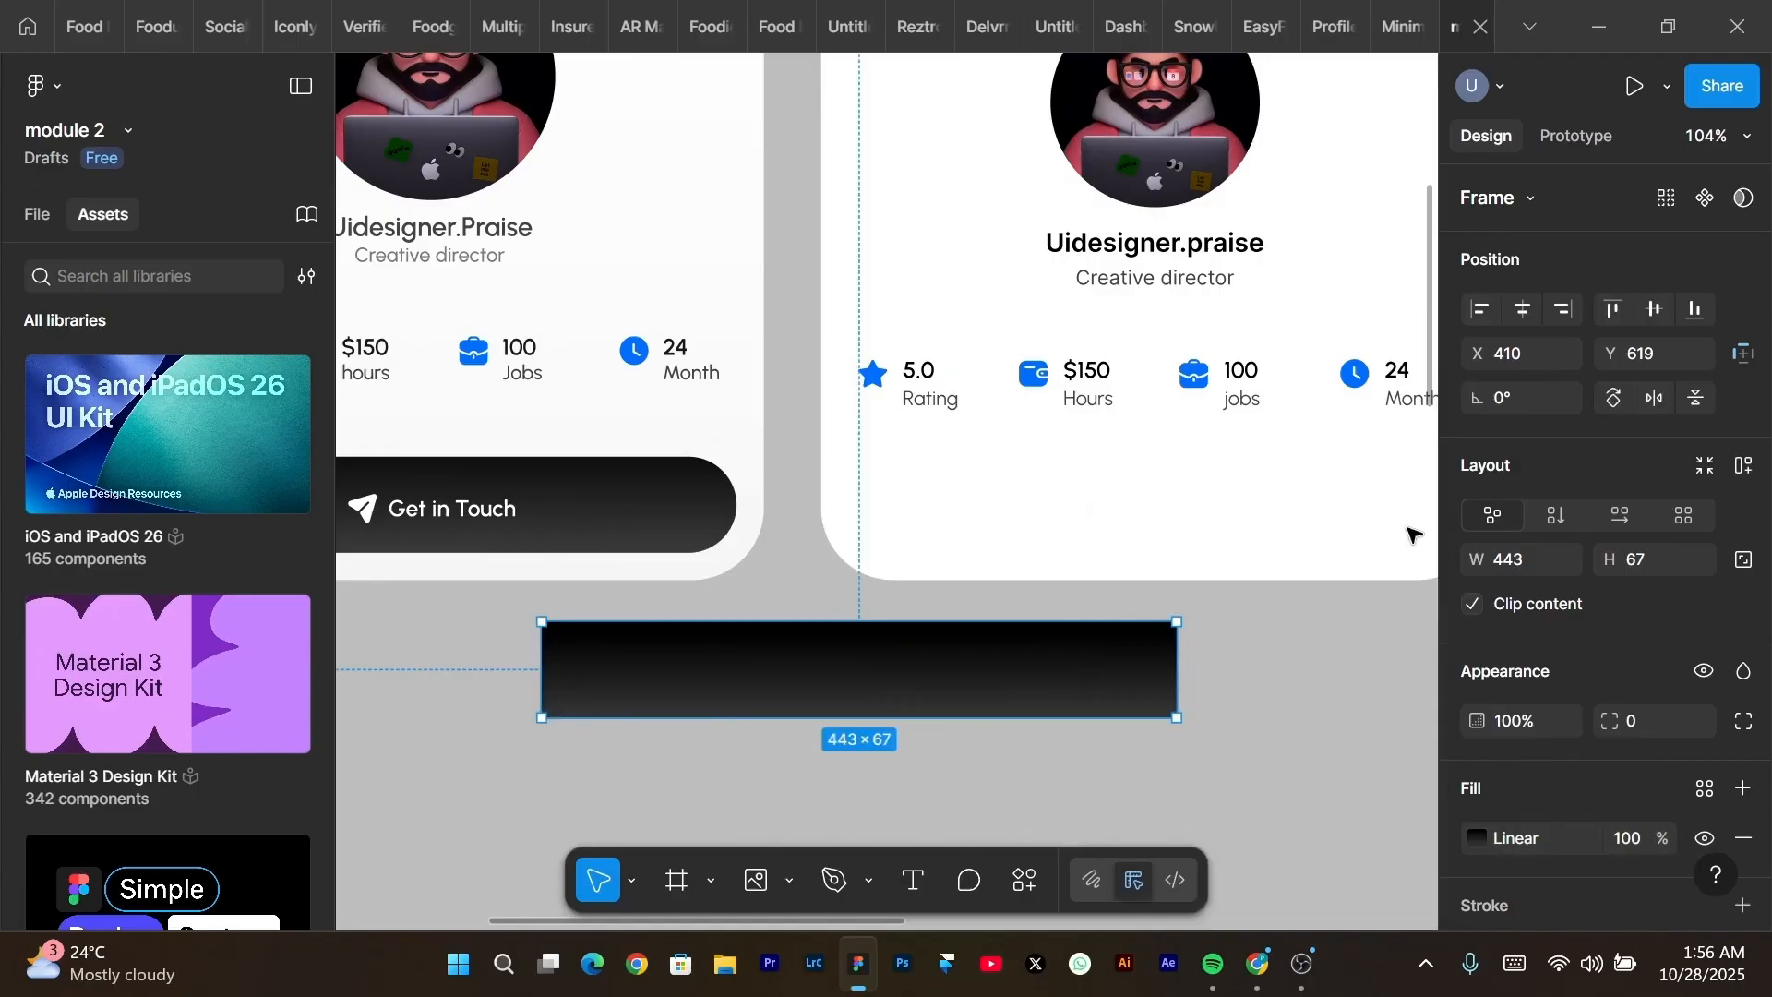
# Round the corners of the button frame into a pill shape with a radius of 129.
pyautogui.hscroll(-3, 1410, 533)
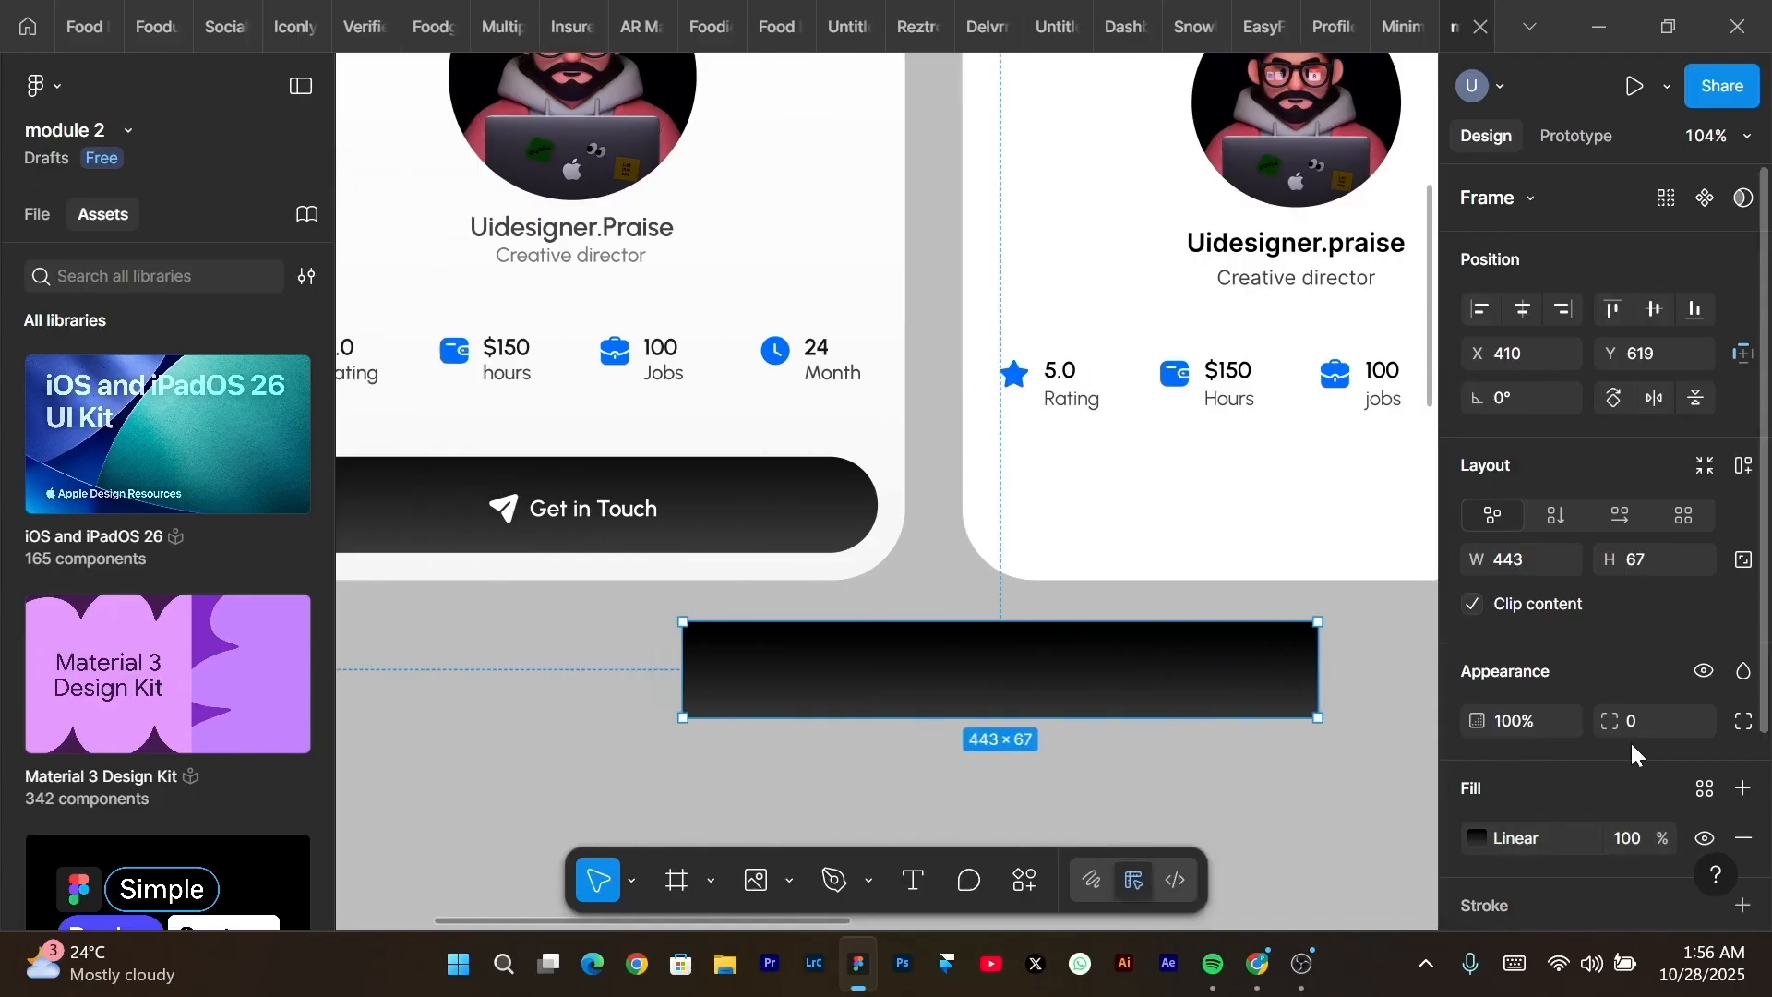
pyautogui.moveTo(1609, 721); pyautogui.dragTo(946, 779)
pyautogui.click(1204, 752)
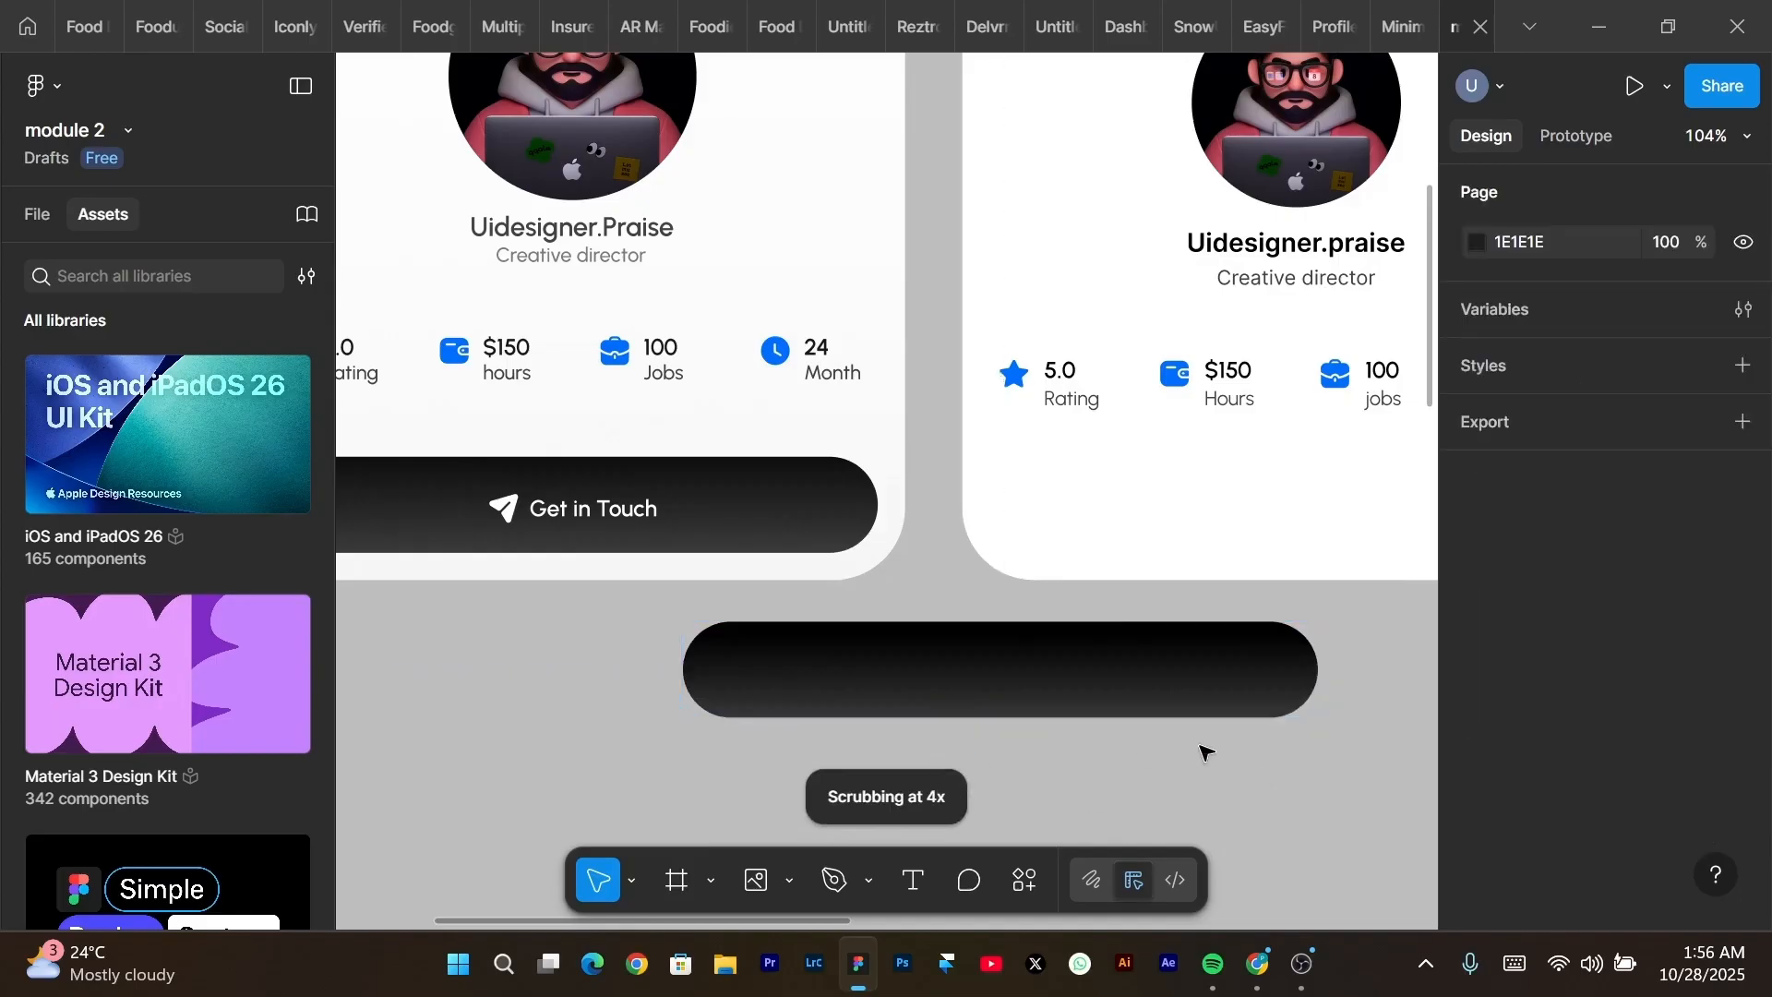
# Add the text "Get in touch" just below the new button frame.
pyautogui.press('t')
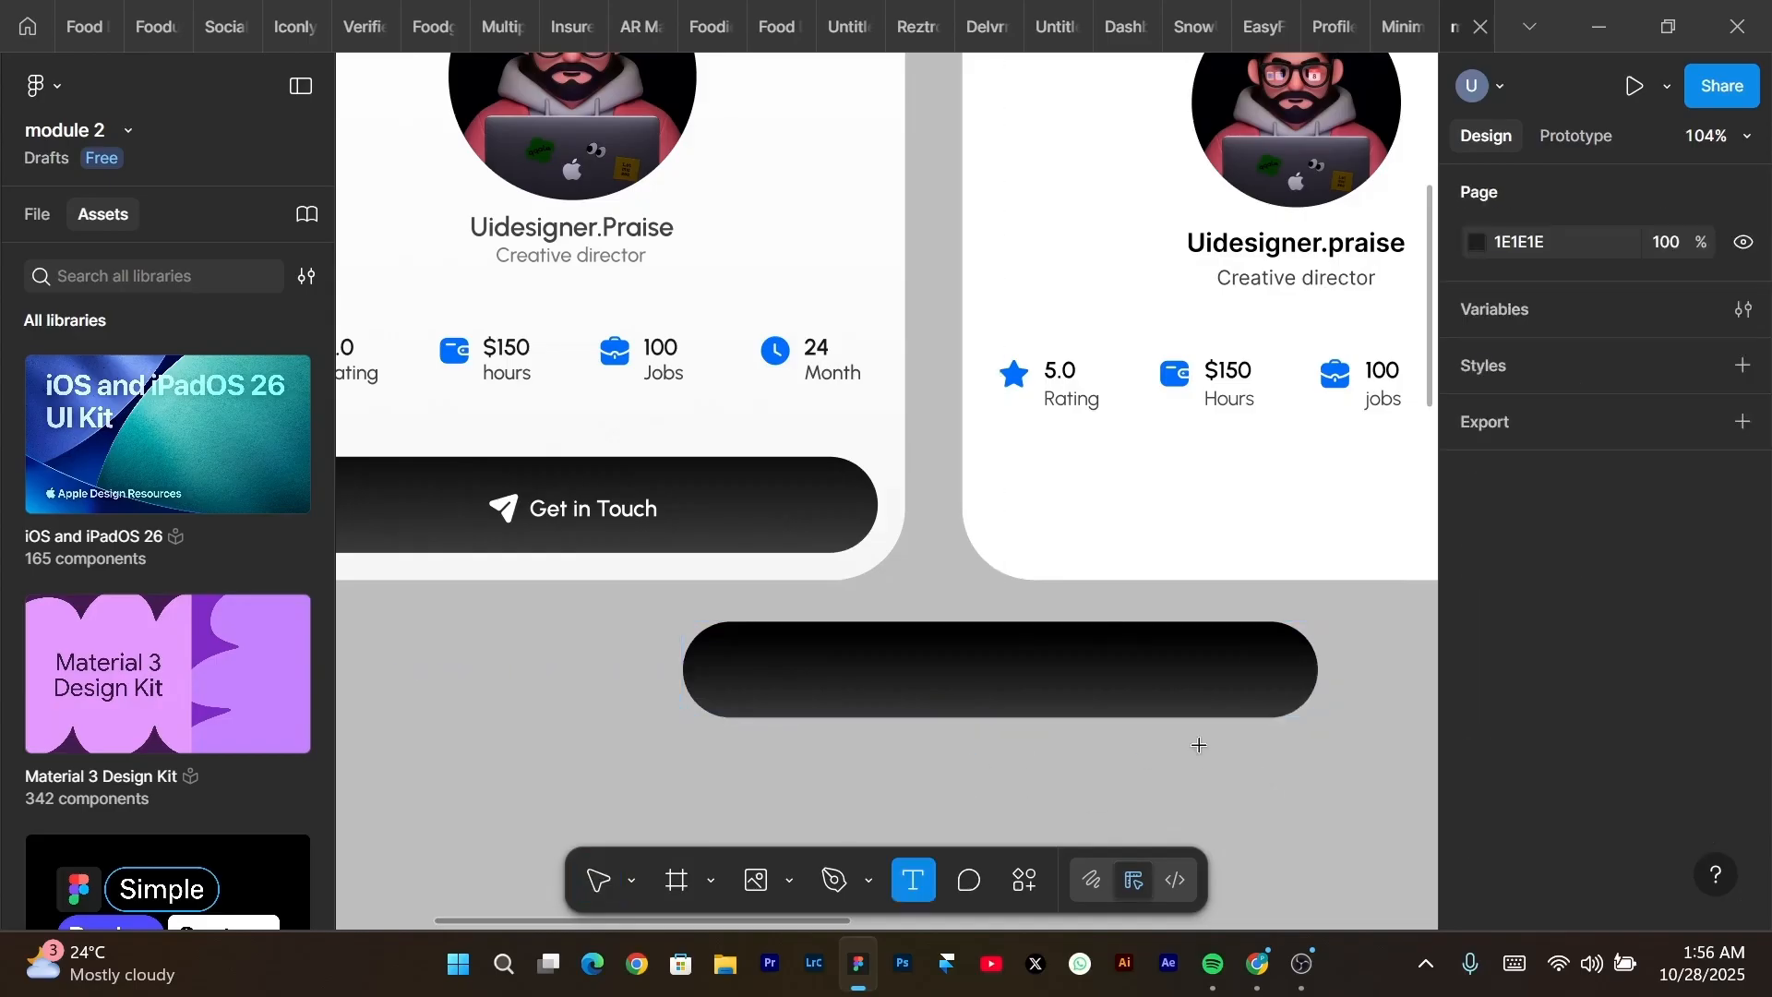
pyautogui.click(1026, 750)
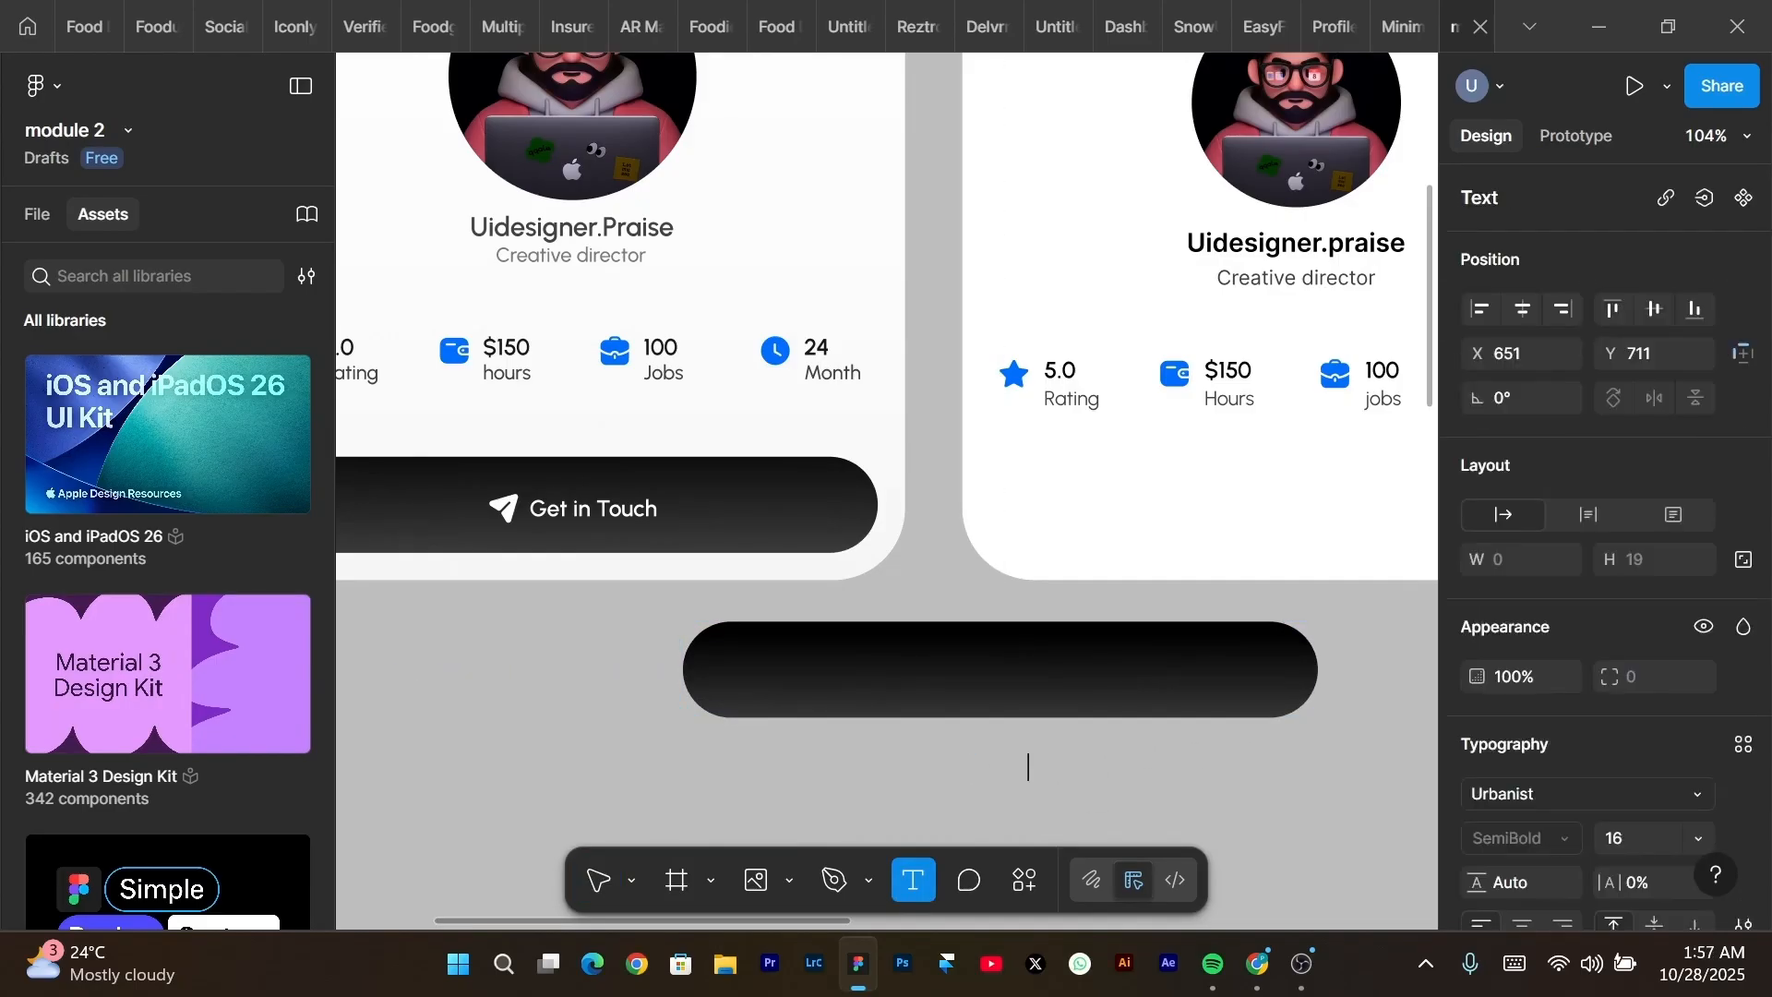
pyautogui.write('Get')
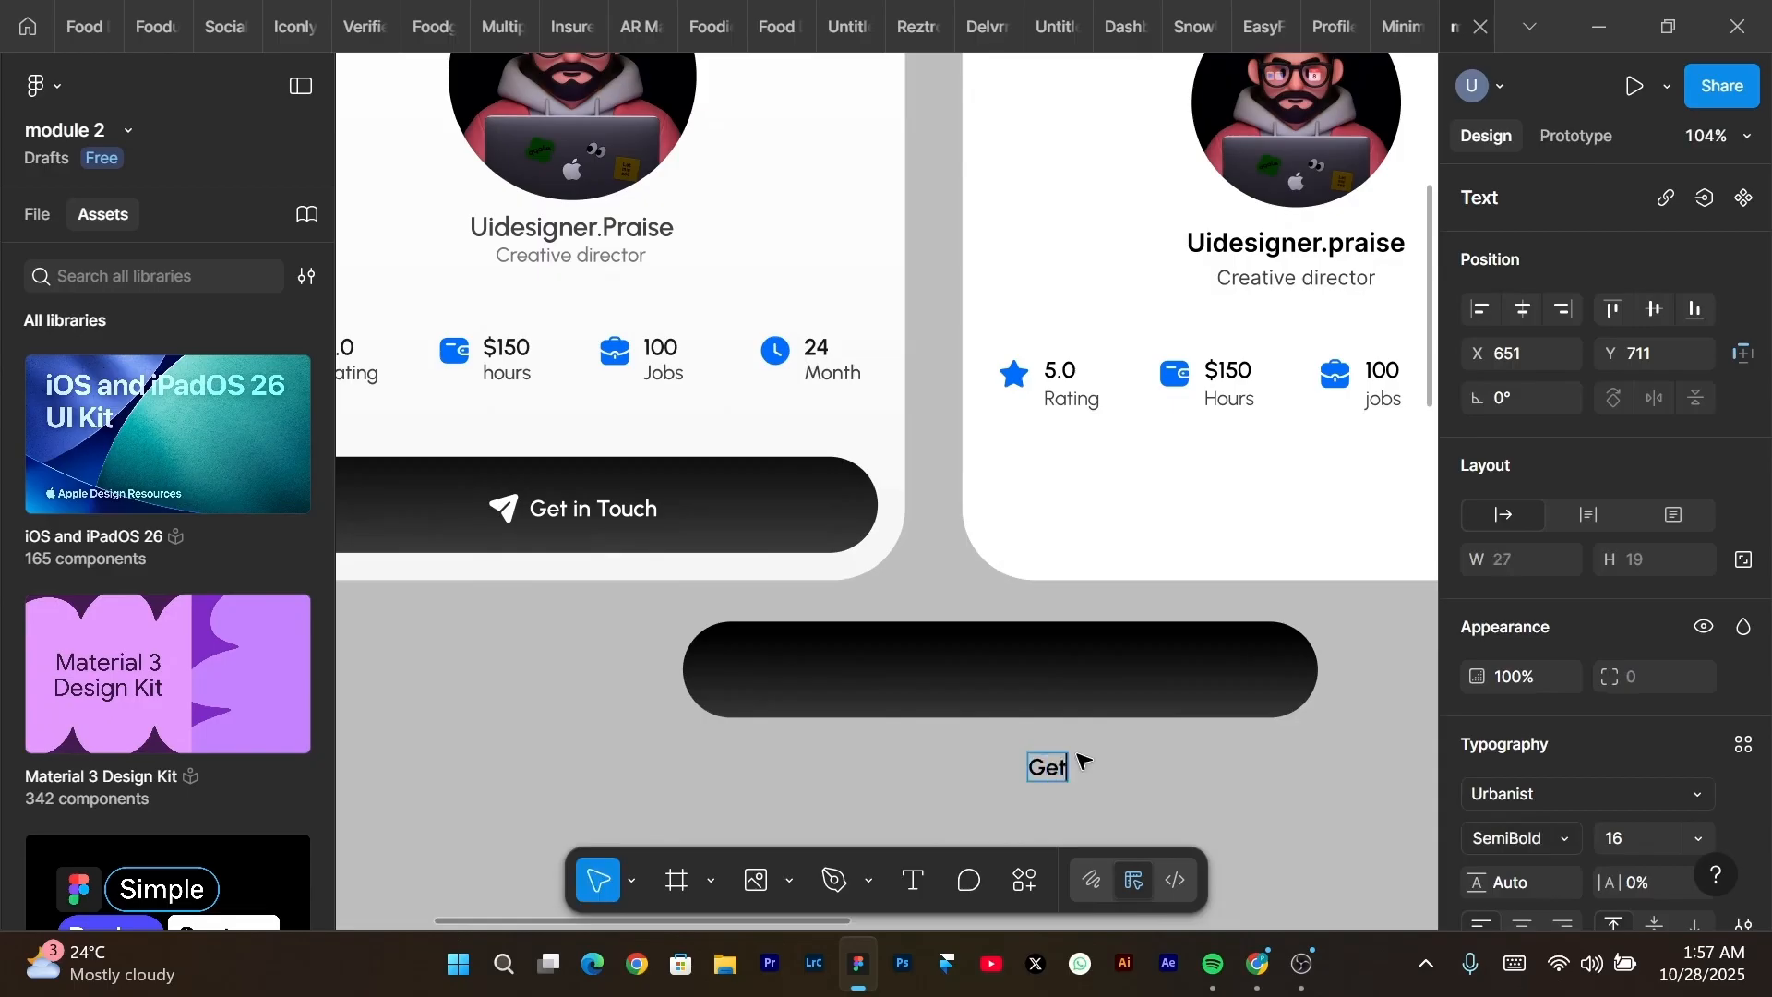
pyautogui.write(' in touch')
pyautogui.press('Escape')
# Set the fill colour of the "Get in touch" text to white, FFFFFF.
pyautogui.scroll(-4, 1704, 733)
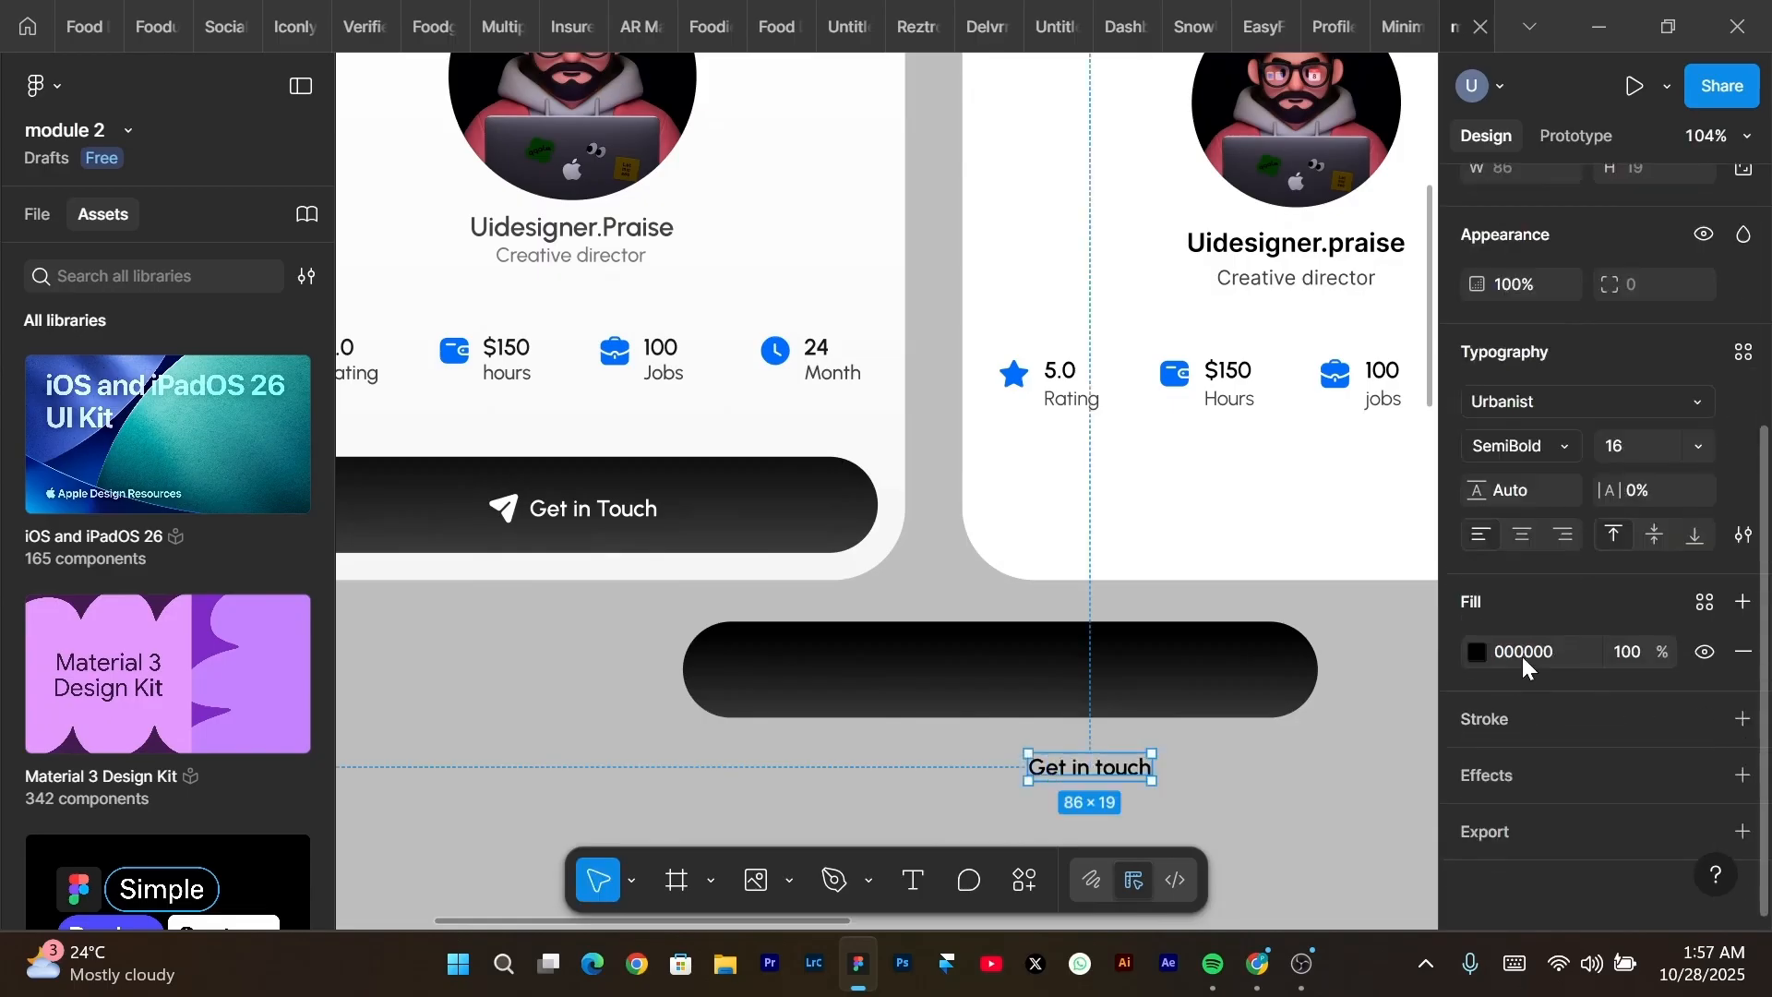
pyautogui.click(1476, 650)
pyautogui.click(1122, 328)
pyautogui.press('Escape')
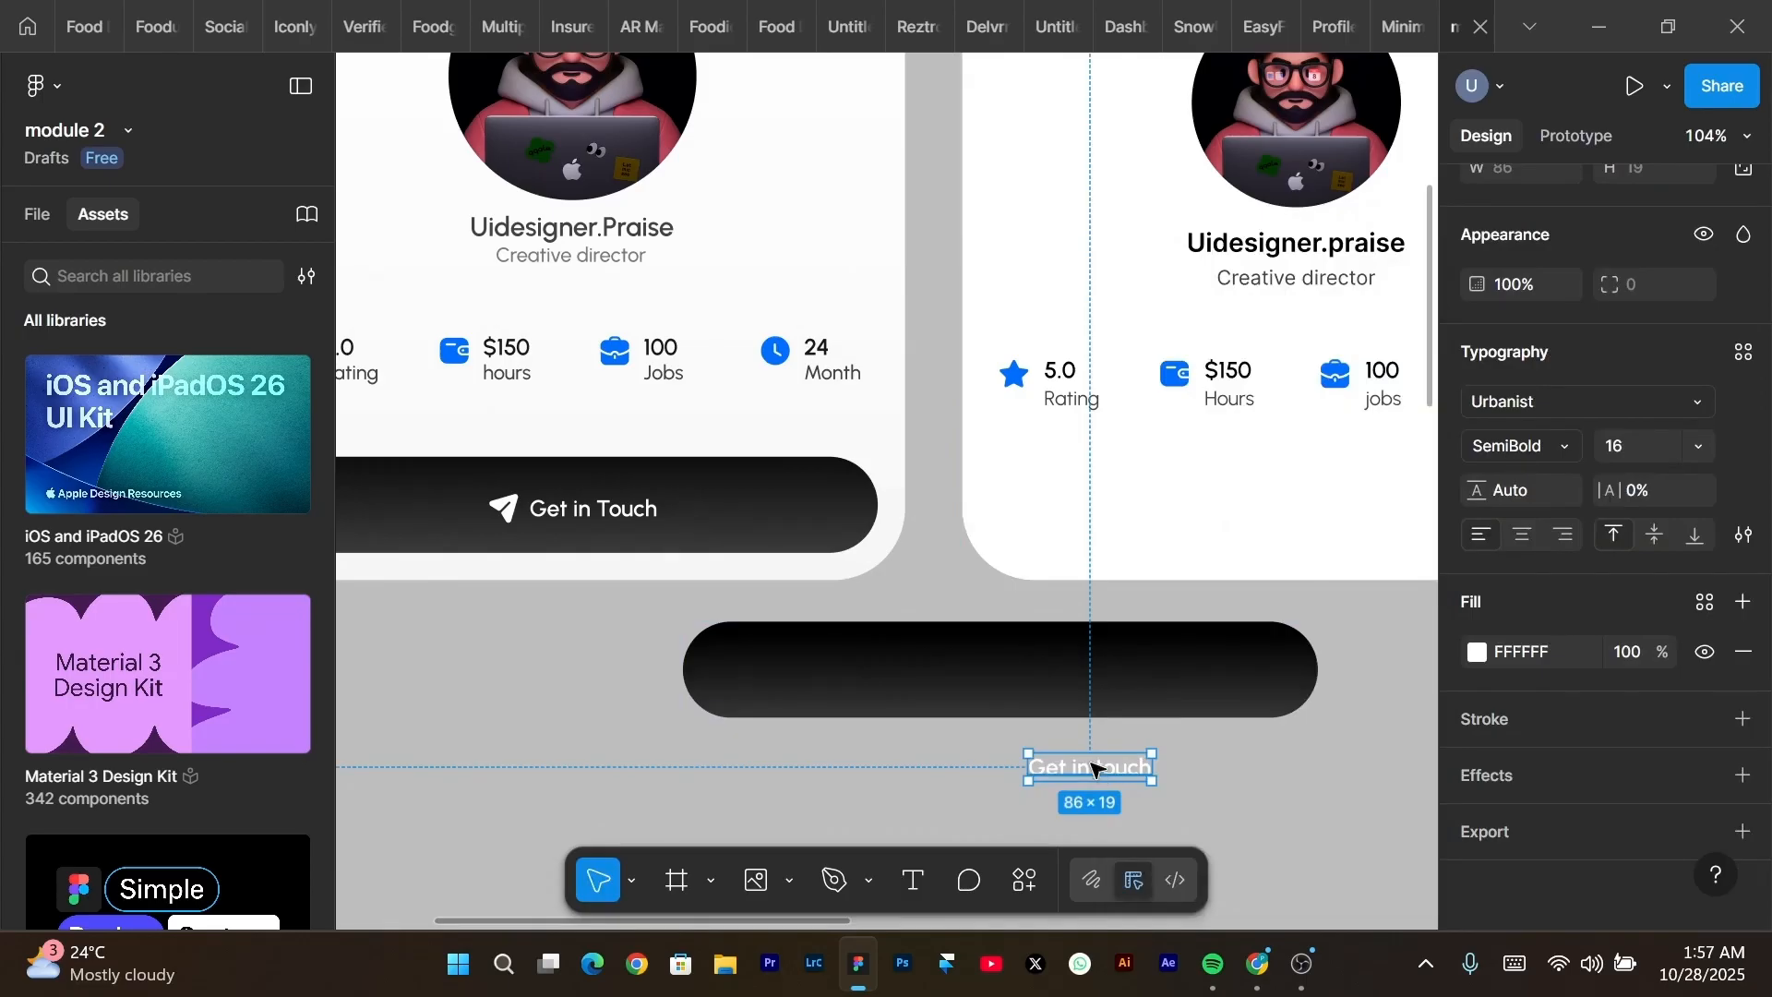
# Move the label into the button frame and place a copy of the original button's send icon in front of it.
pyautogui.moveTo(1096, 767); pyautogui.dragTo(1020, 683)
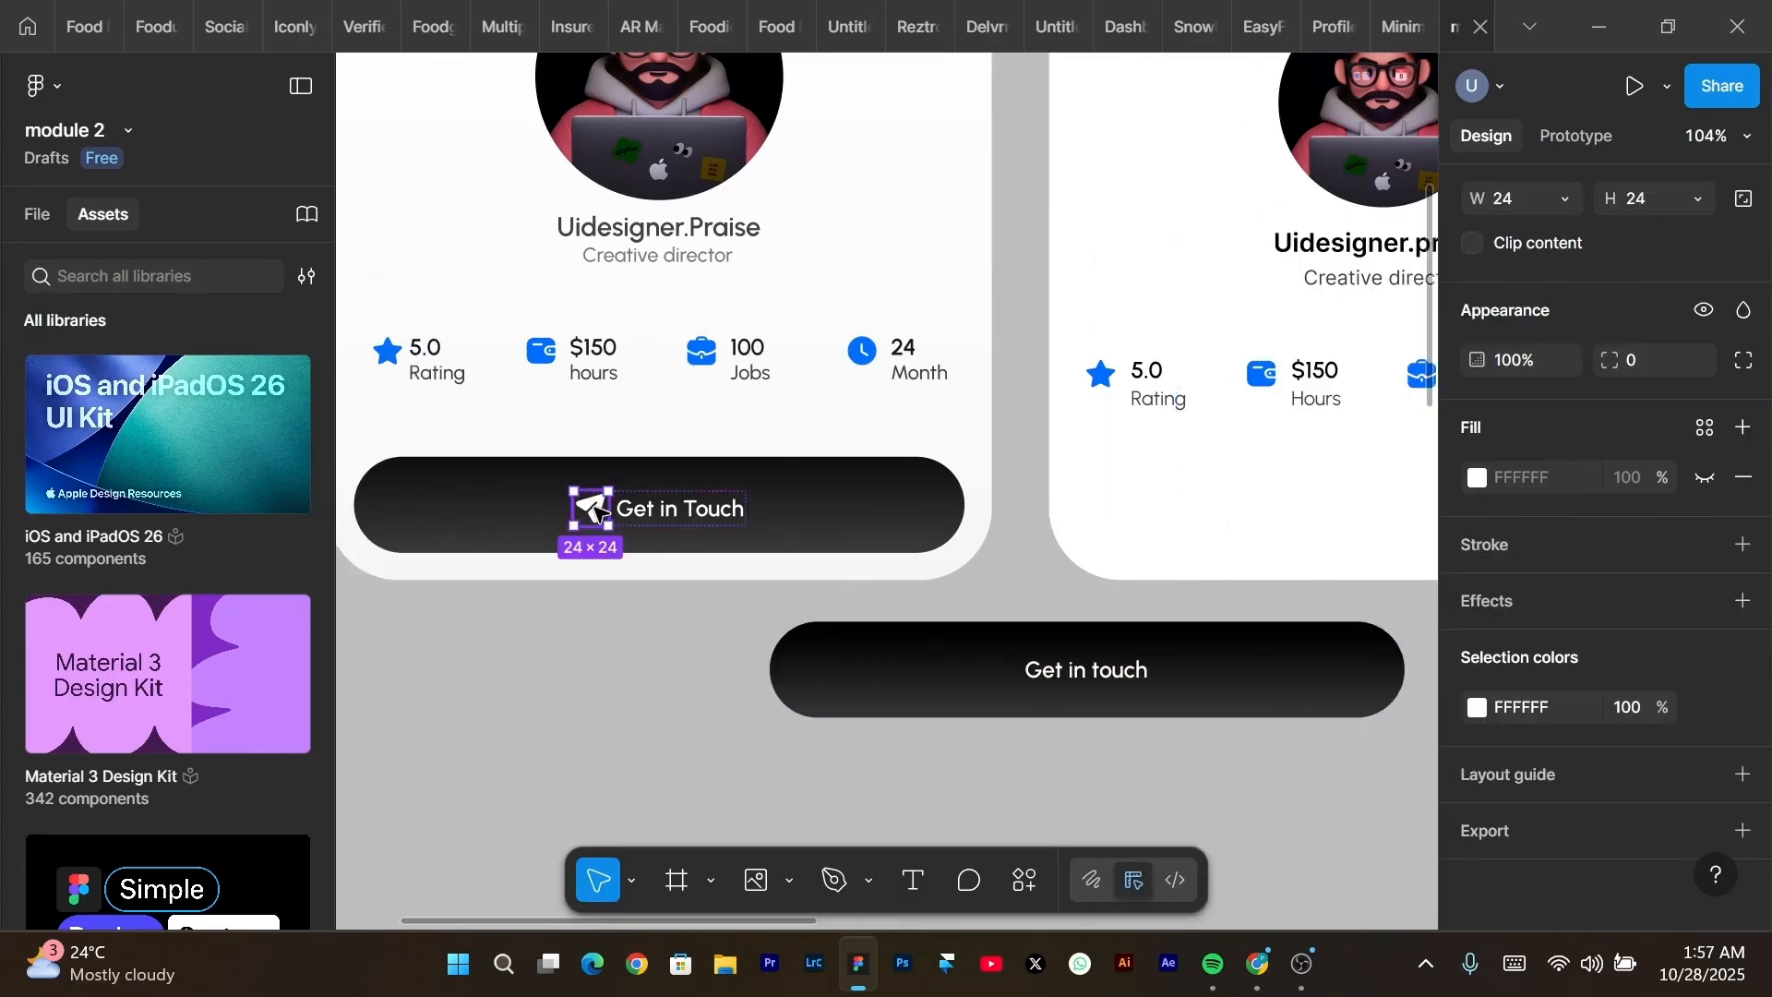
pyautogui.keyDown('alt'); pyautogui.moveTo(596, 506); pyautogui.dragTo(1002, 671); pyautogui.keyUp('alt')
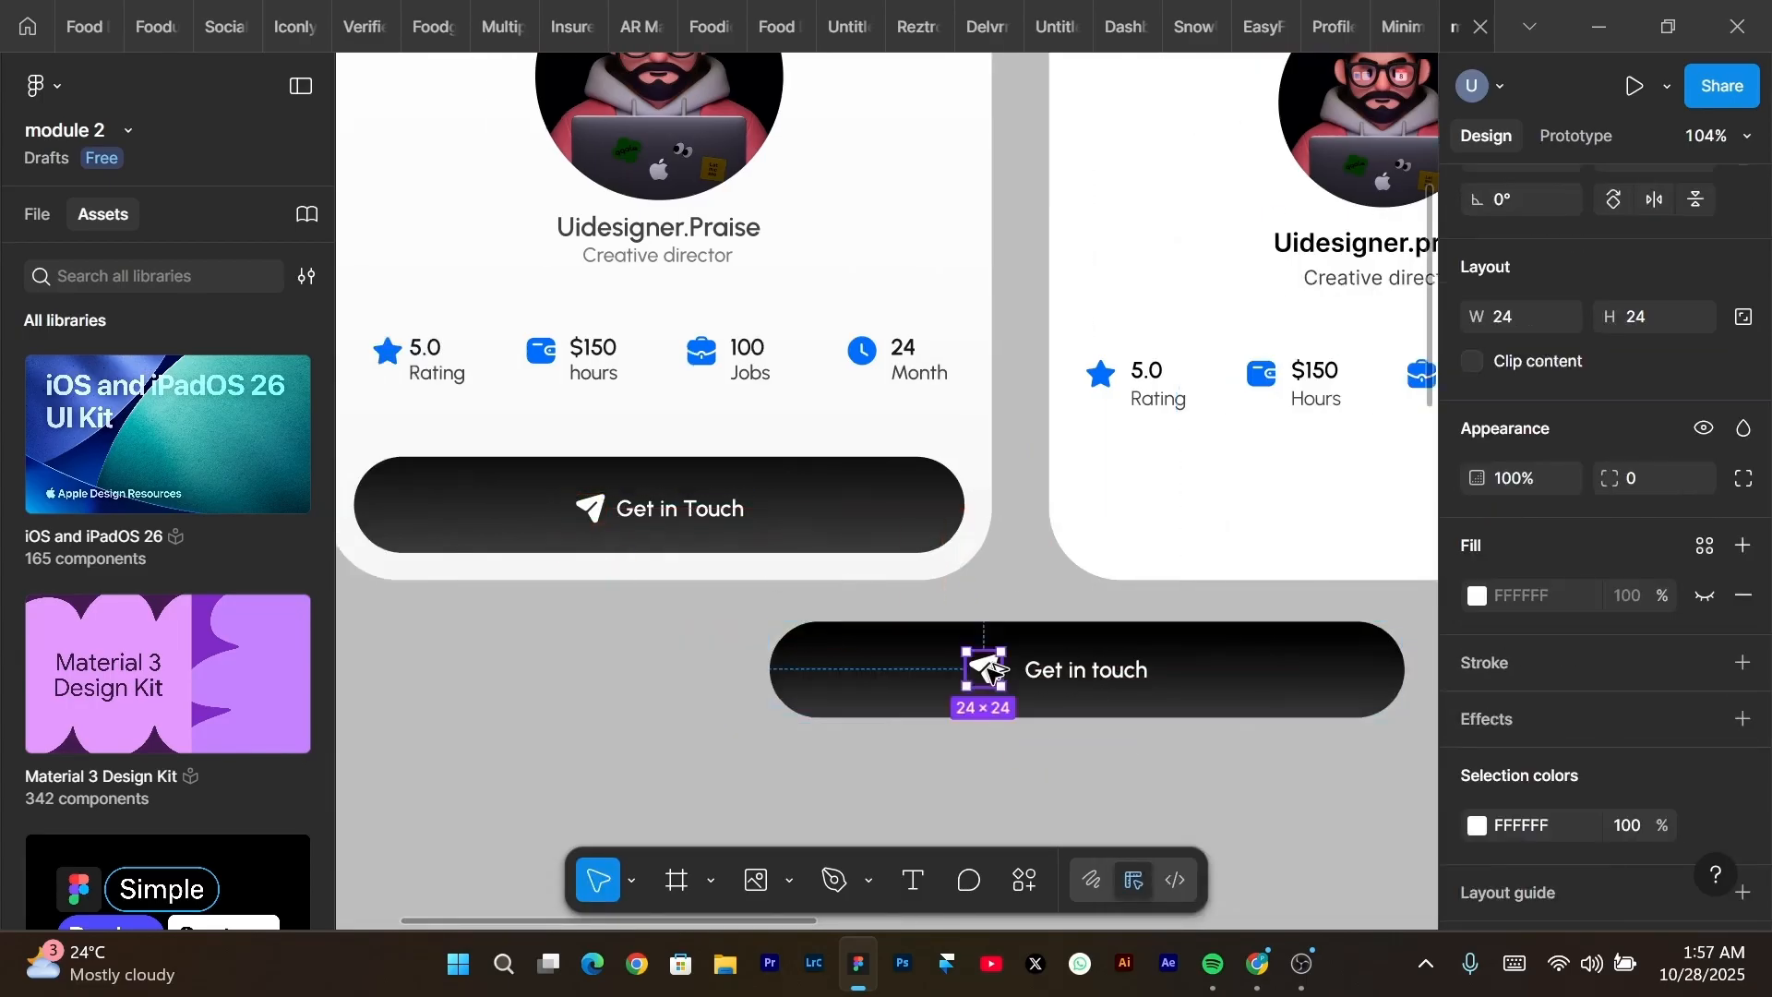
pyautogui.press('Escape')
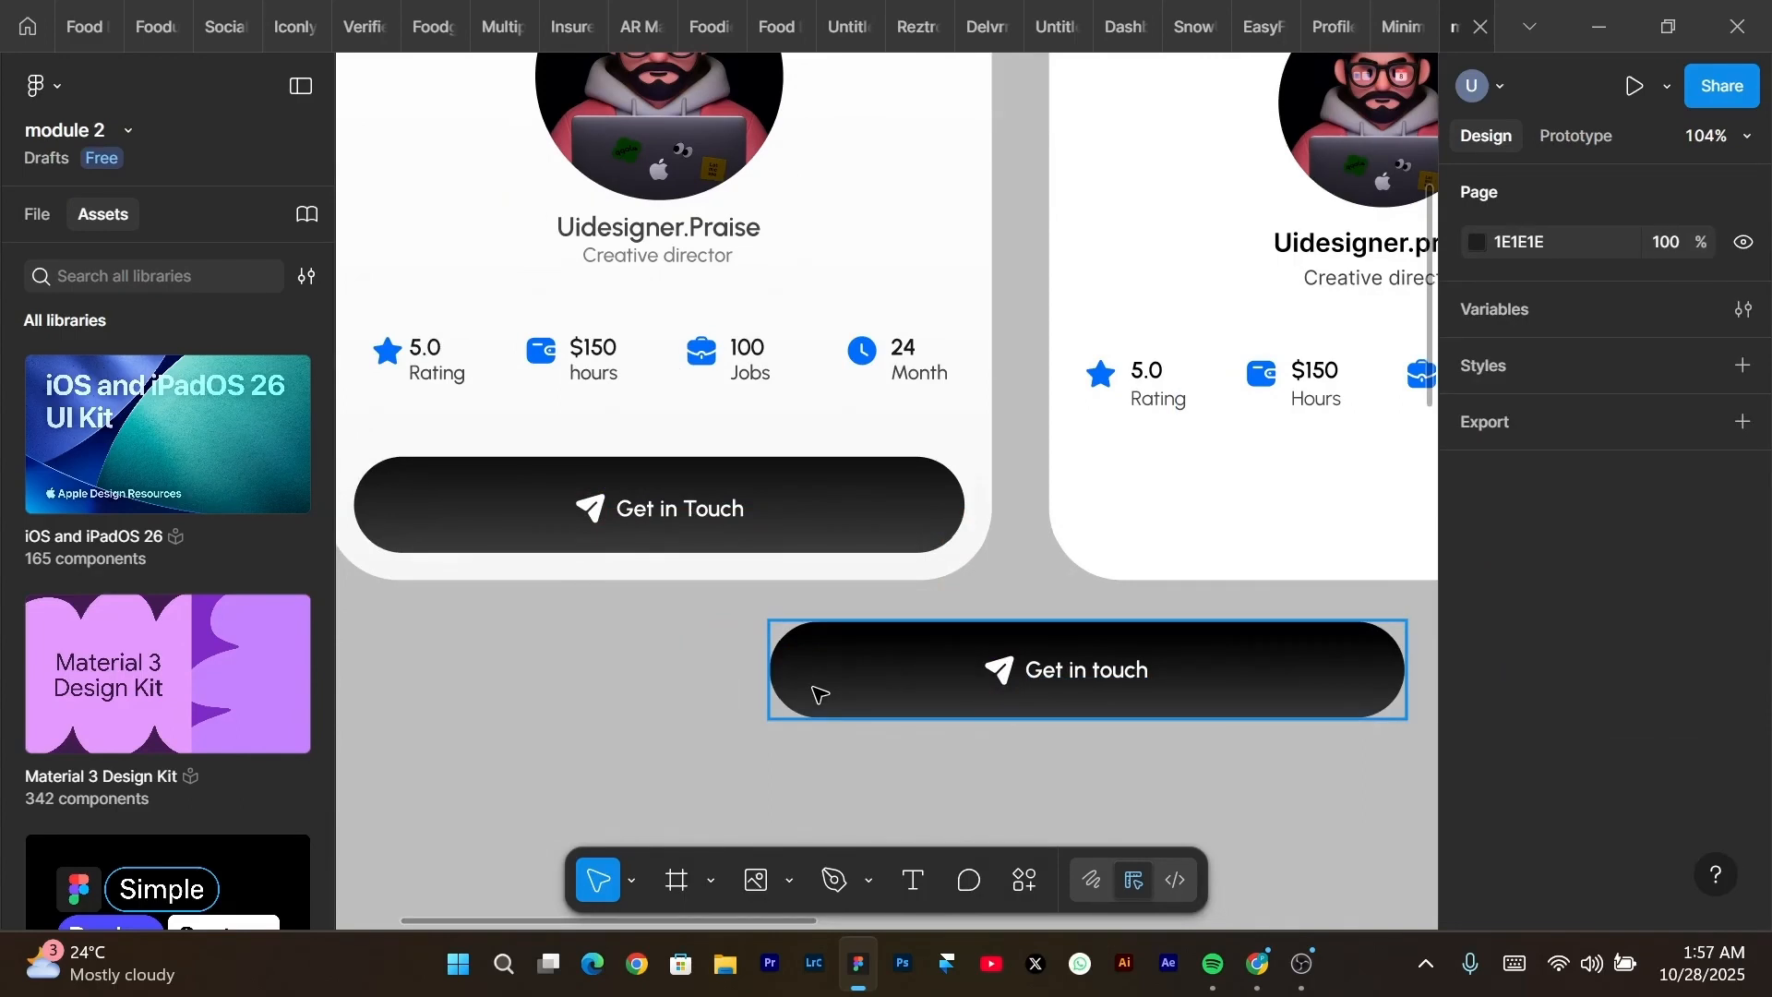
# Narrow the button frame to about 165 and move the icon and label together to its centre.
pyautogui.click(872, 685)
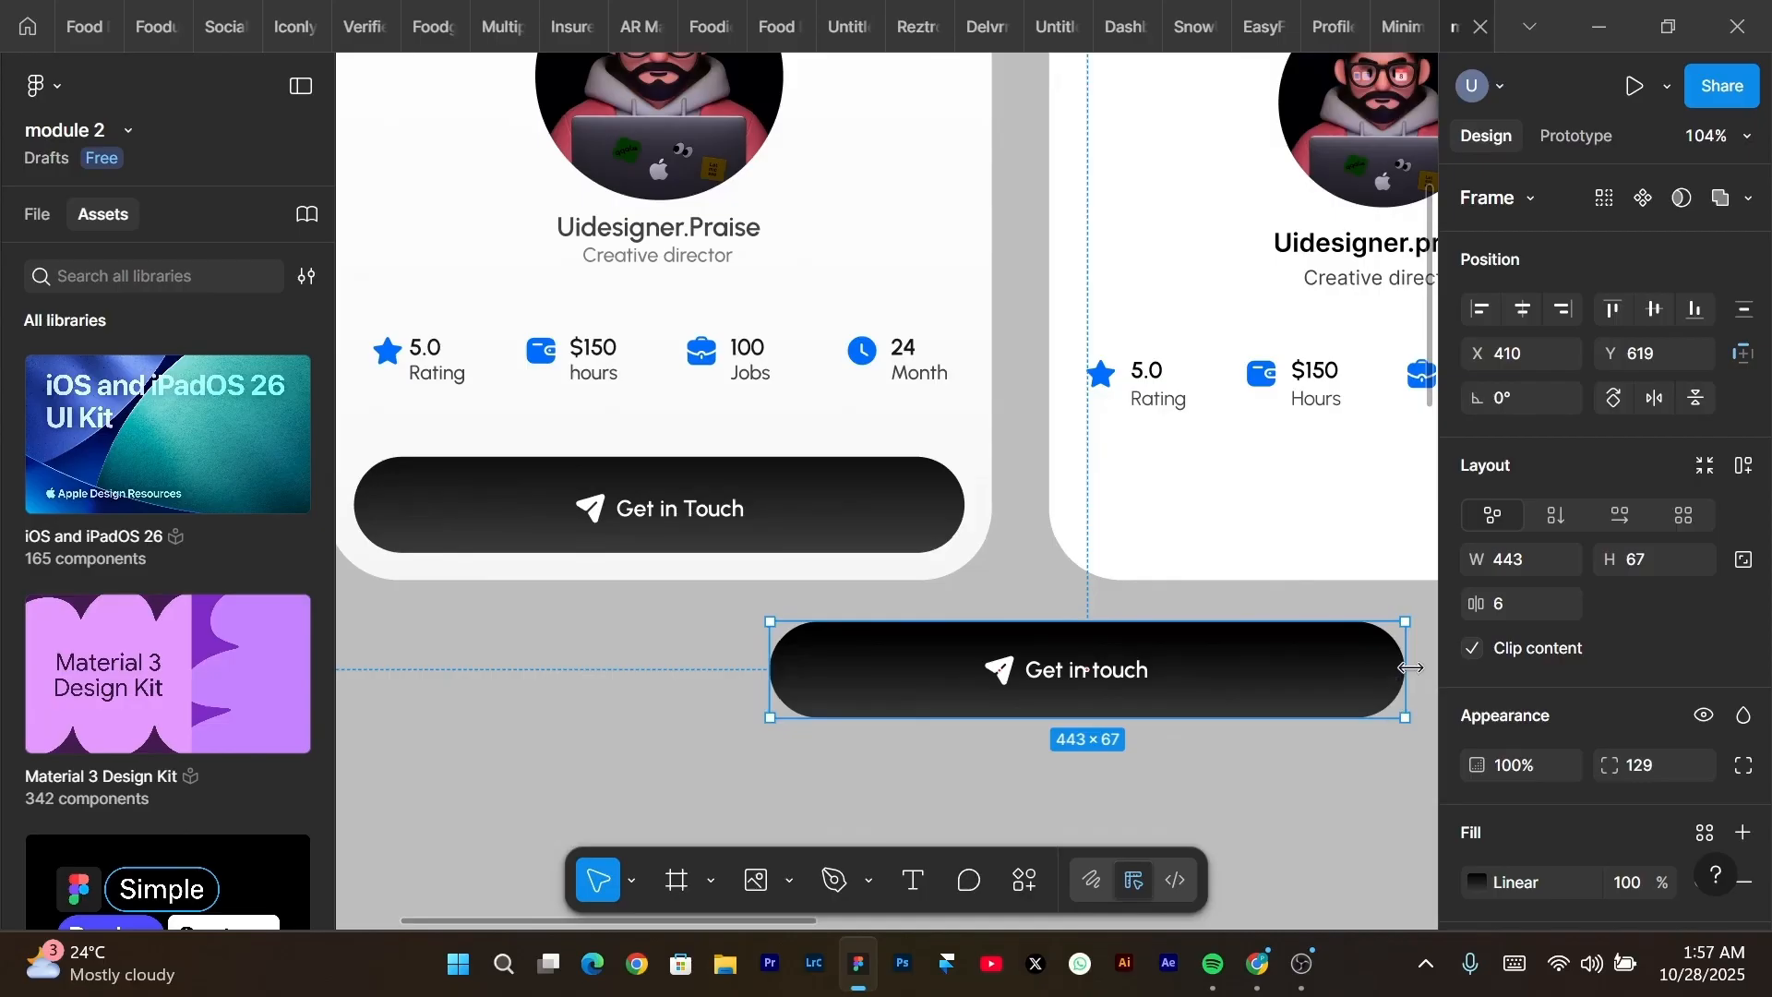
pyautogui.moveTo(1406, 667); pyautogui.dragTo(1005, 664)
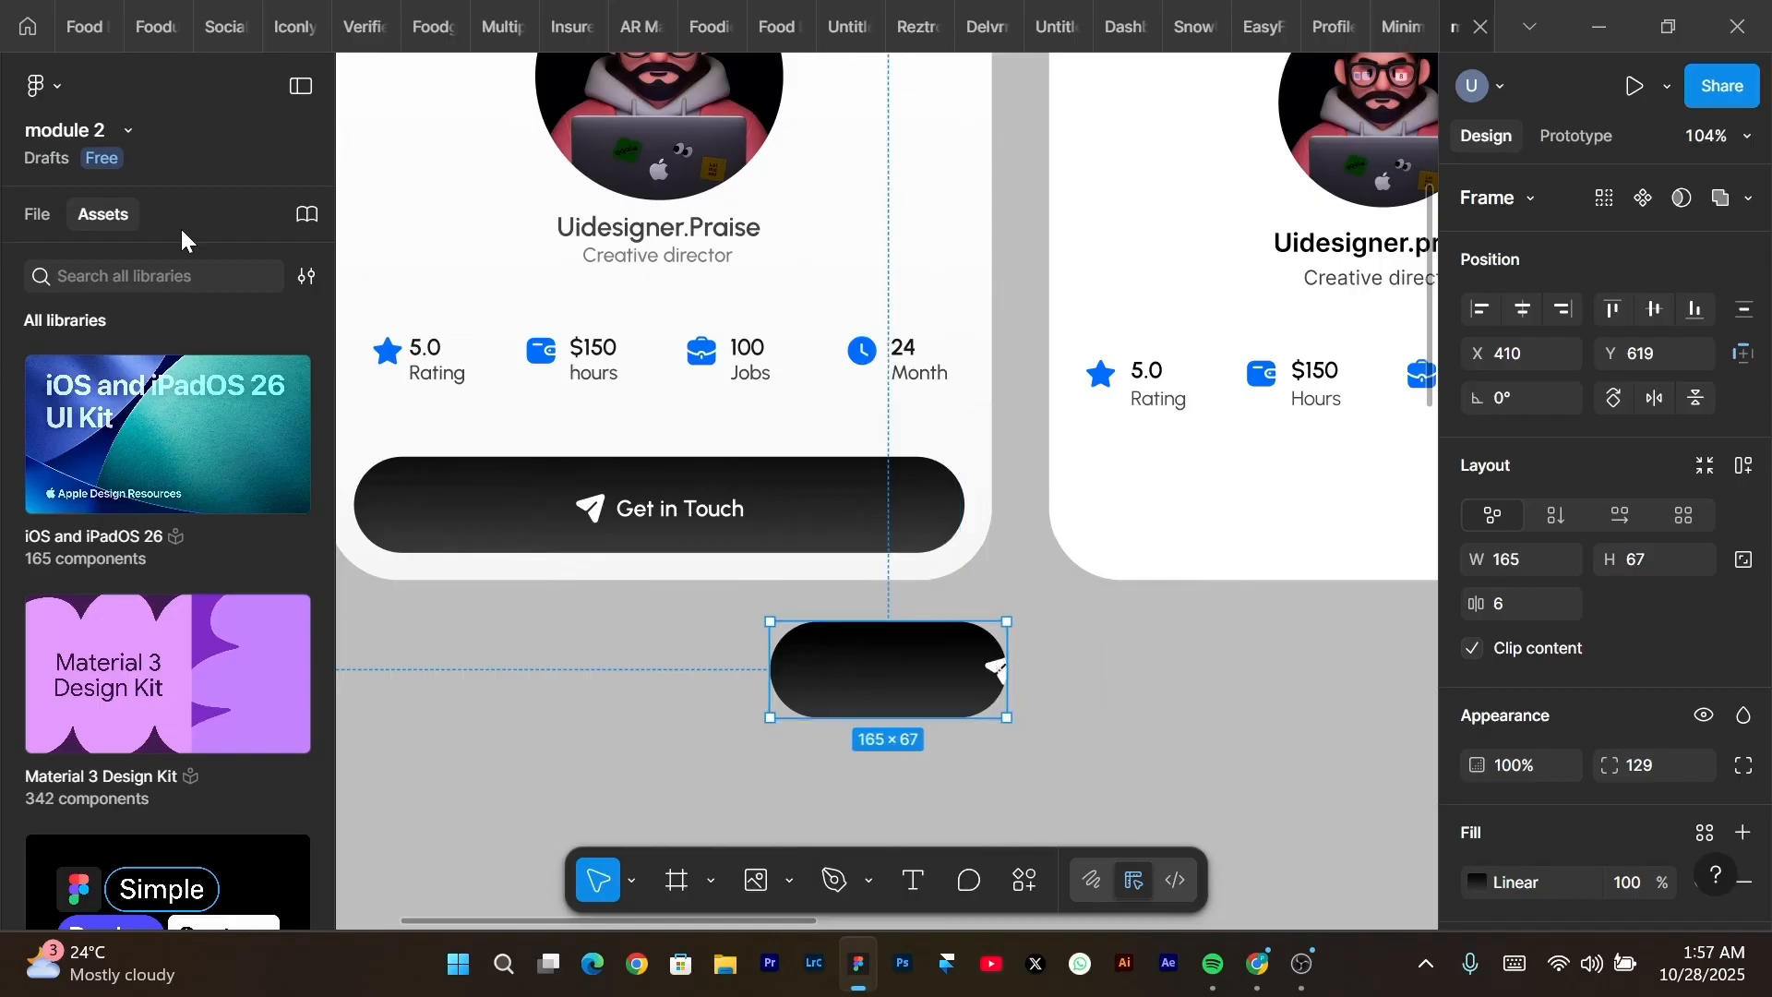
pyautogui.click(39, 215)
pyautogui.click(155, 691)
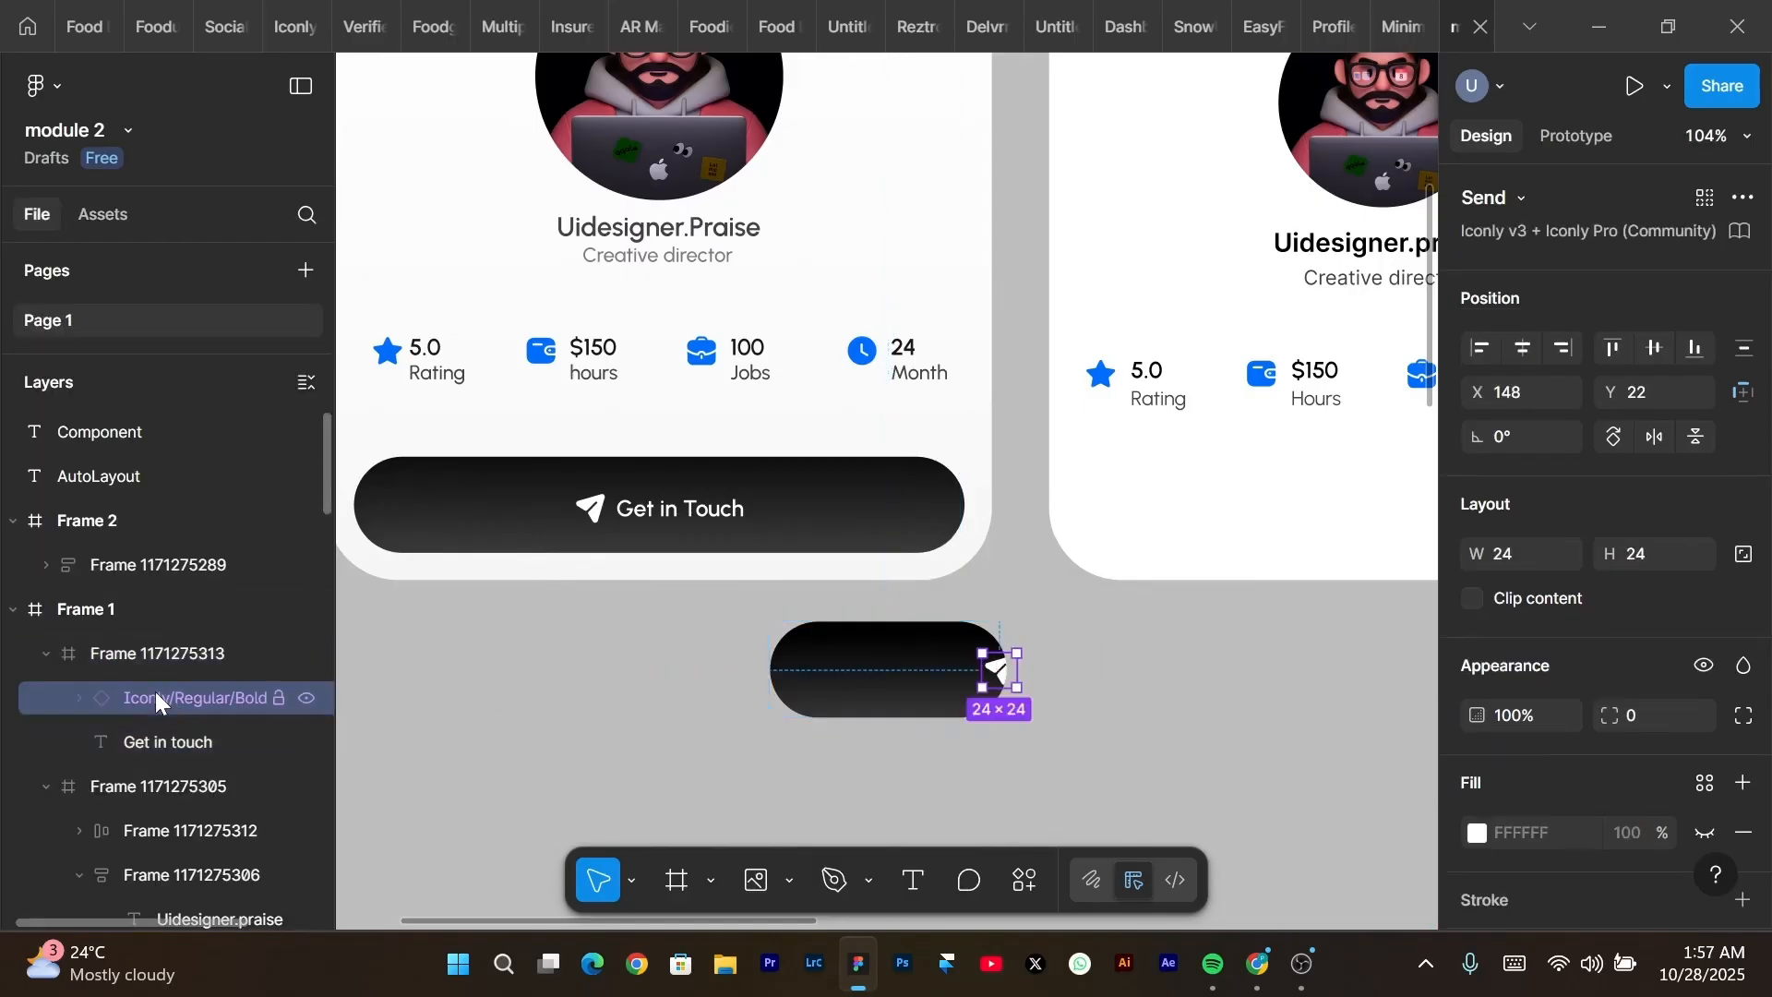
pyautogui.keyDown('shift'); pyautogui.click(163, 735); pyautogui.keyUp('shift')
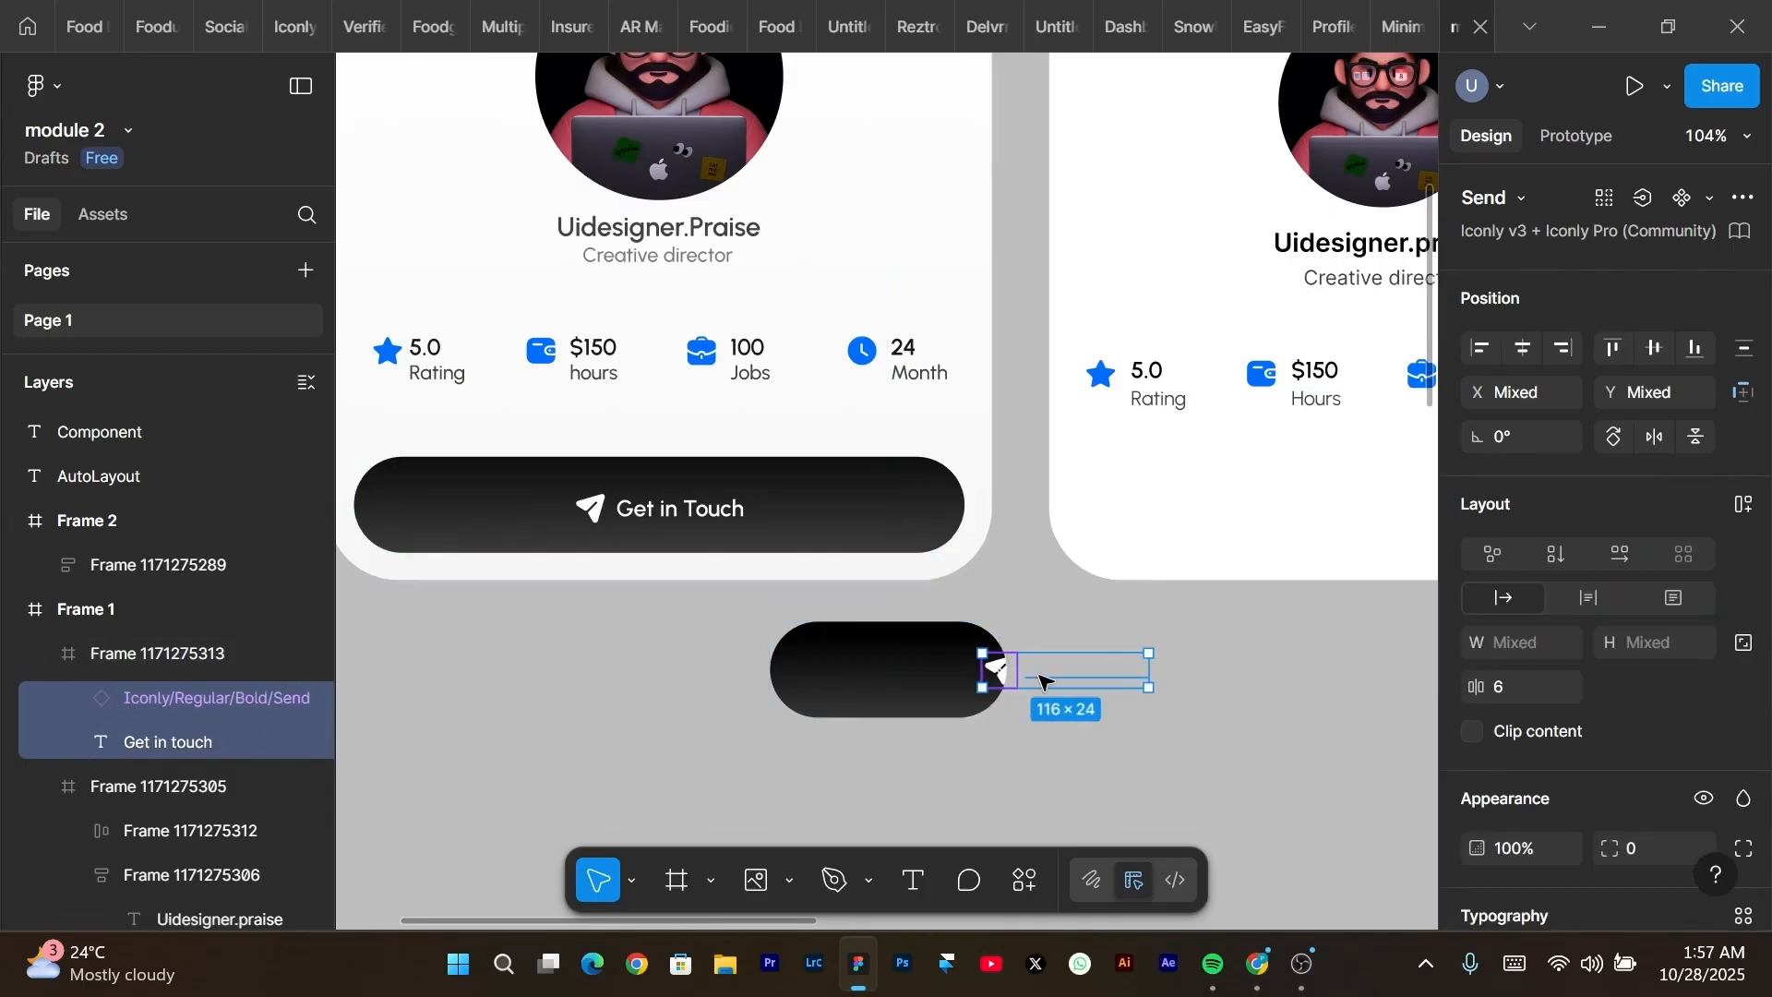
pyautogui.moveTo(1037, 671); pyautogui.dragTo(873, 679)
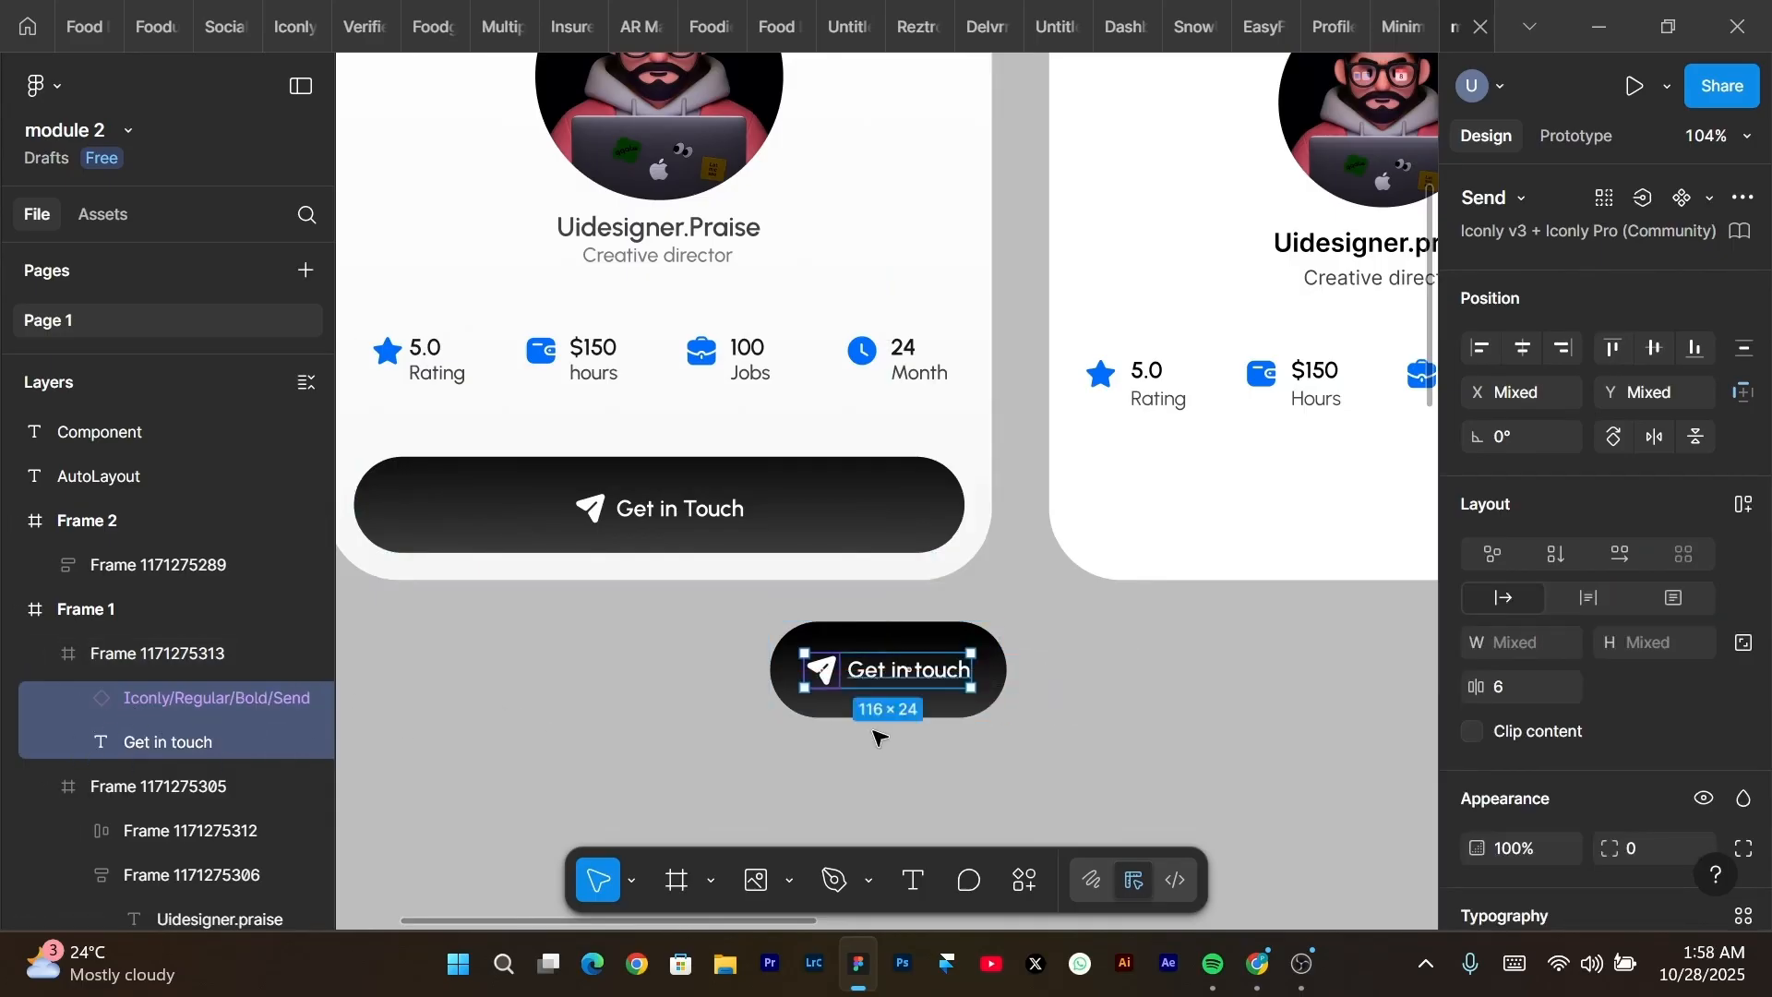
pyautogui.click(874, 732)
# Replace the new button's label with "Get started with figma".
pyautogui.scroll(-2, 876, 736)
pyautogui.scroll(3, 874, 736)
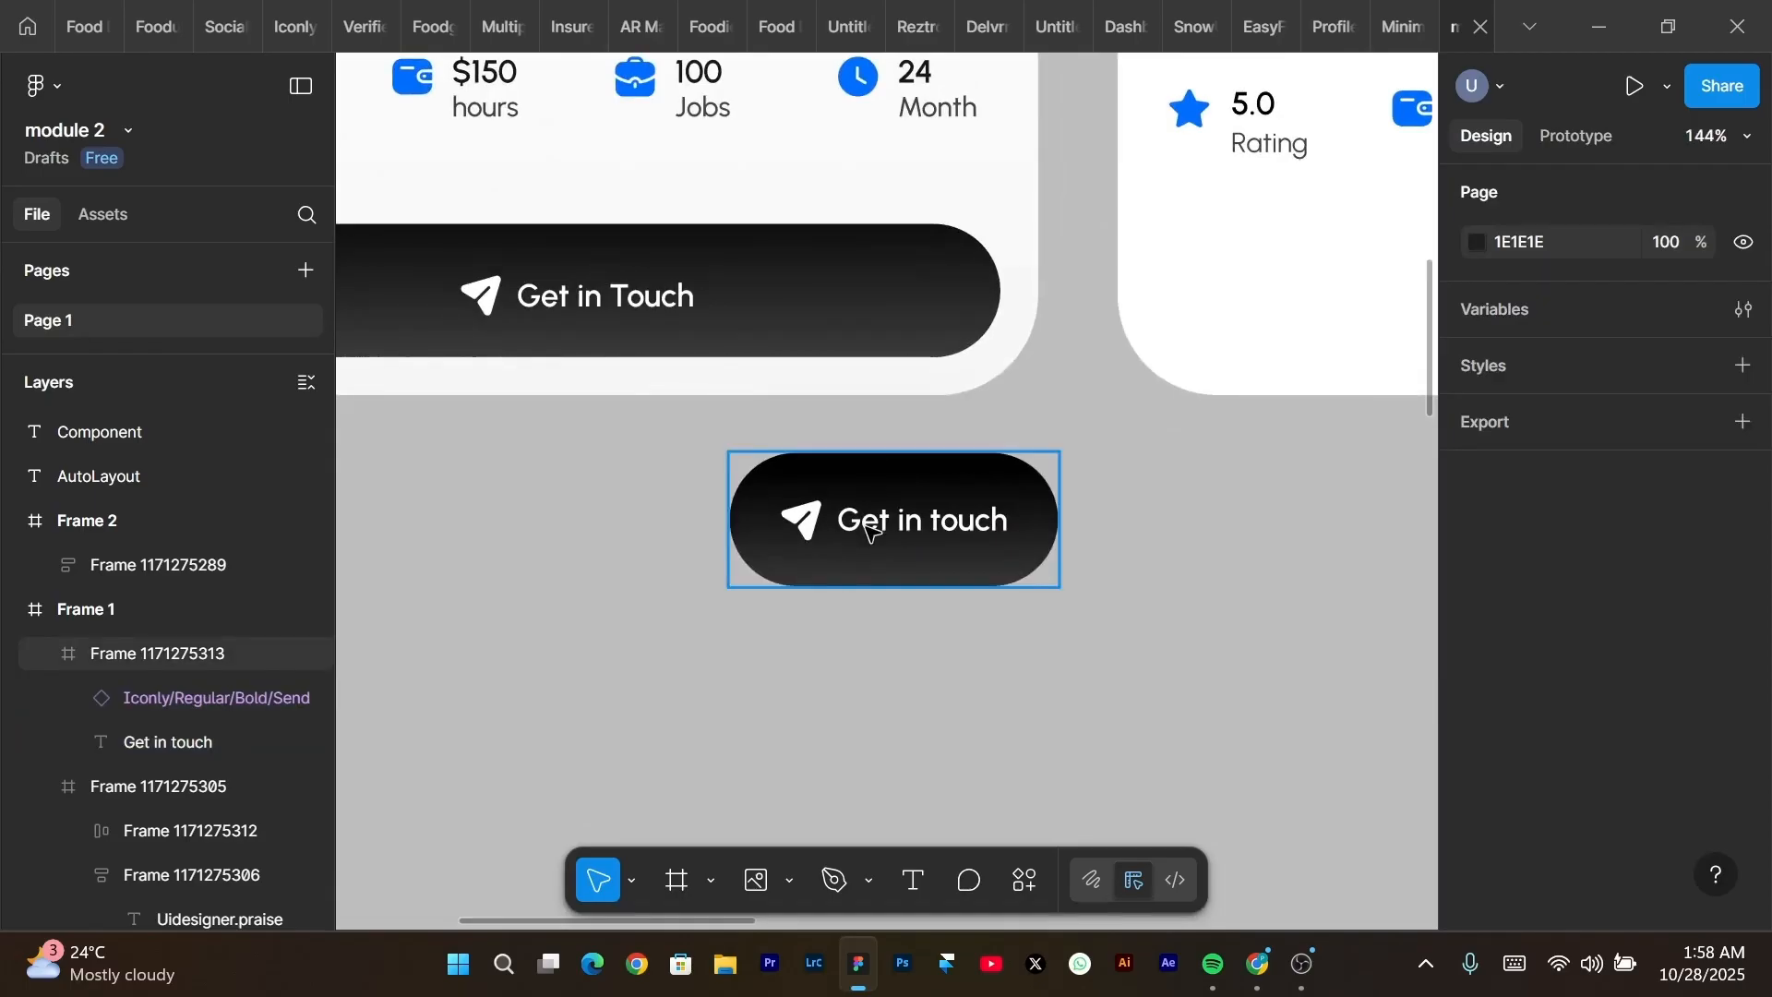
pyautogui.click(926, 524)
pyautogui.click(923, 530)
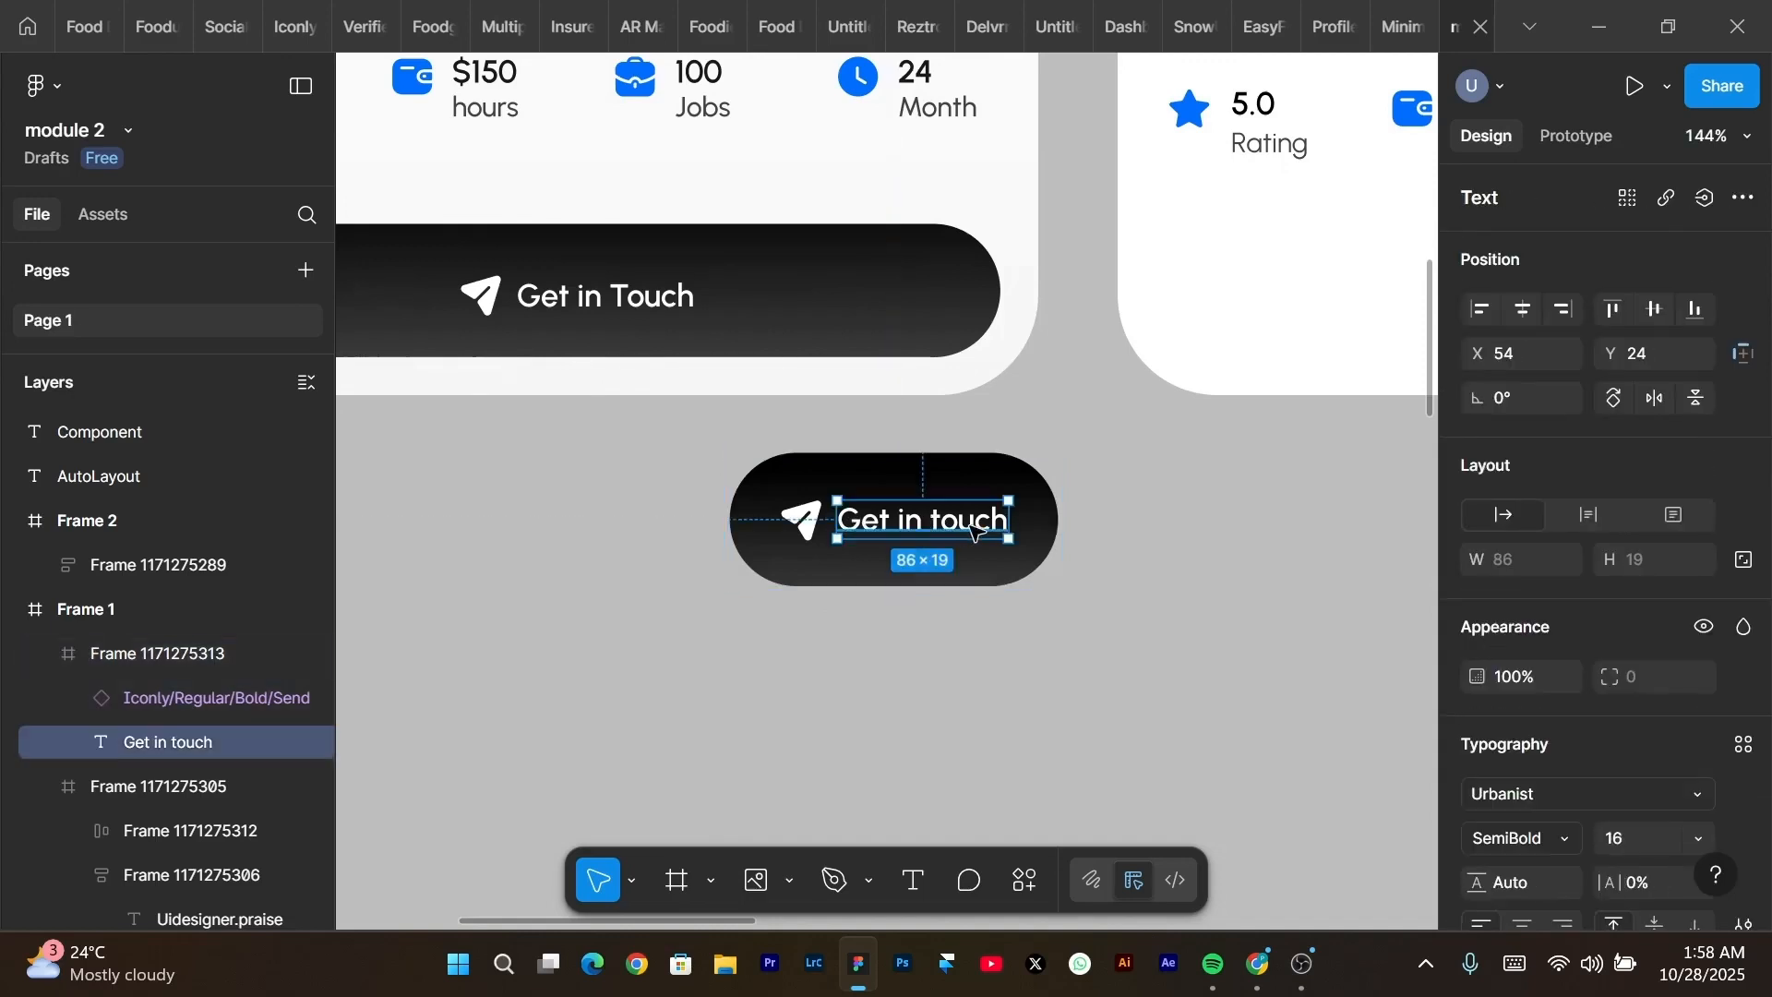
pyautogui.press('Return')
pyautogui.write('G')
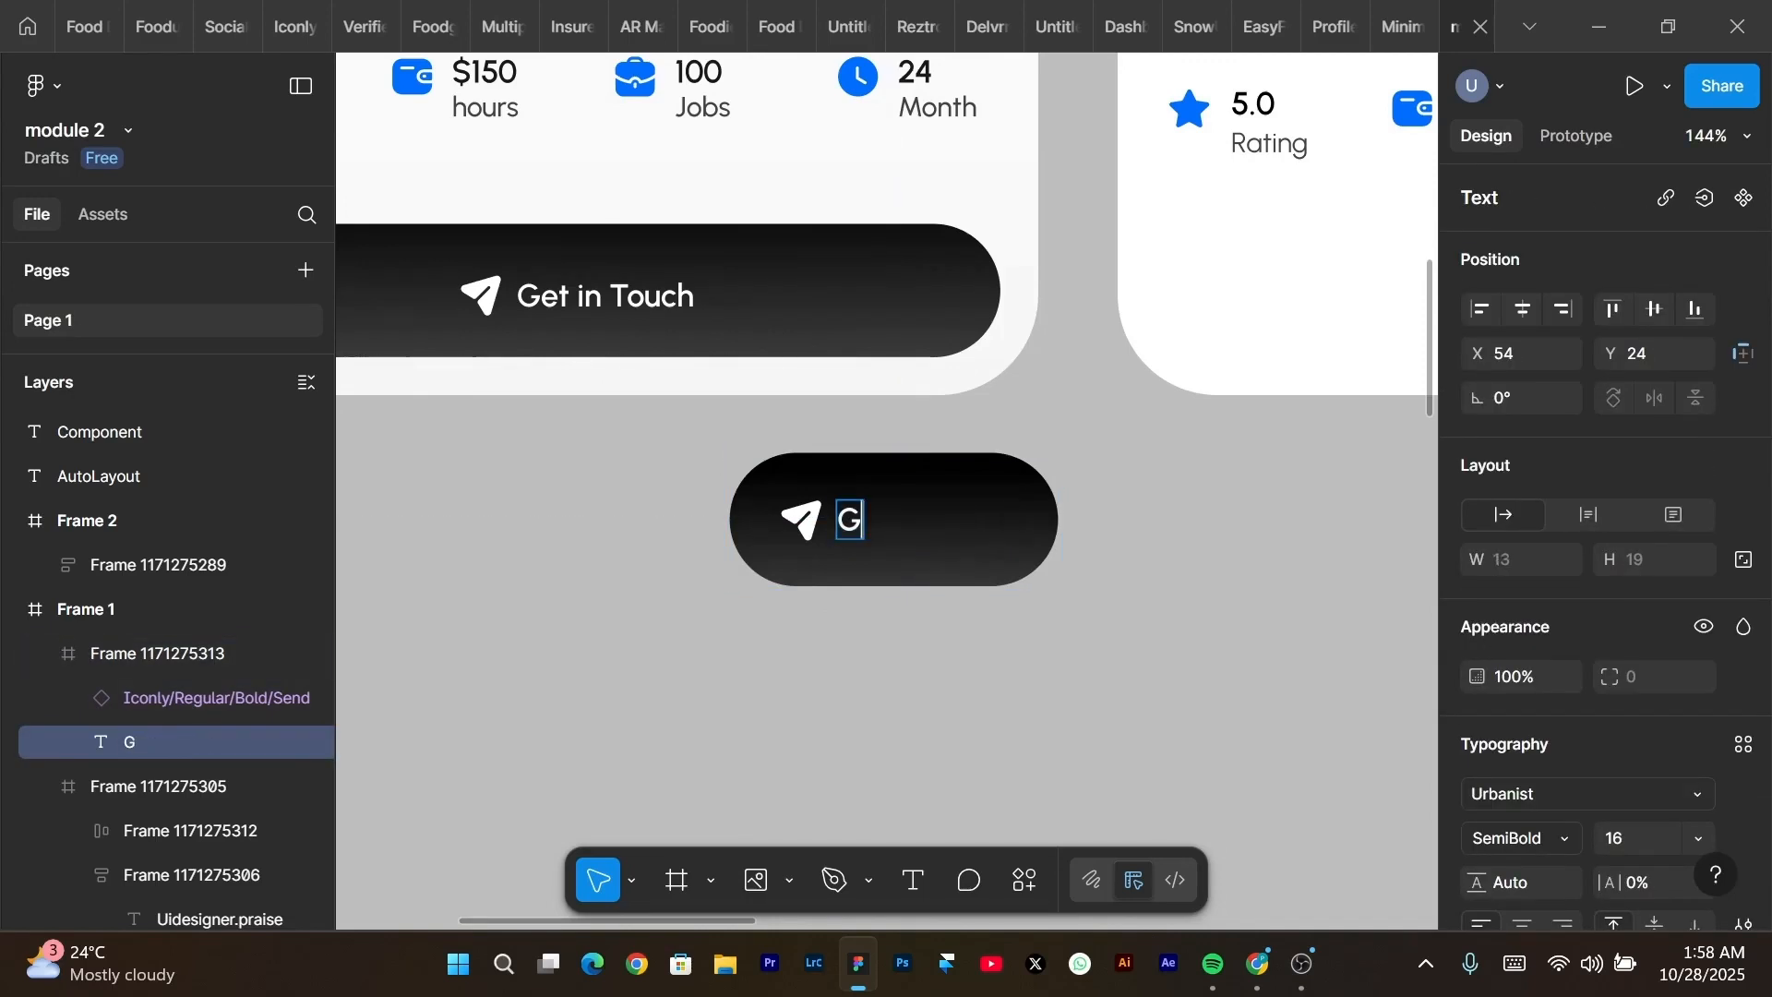
pyautogui.write('et started with')
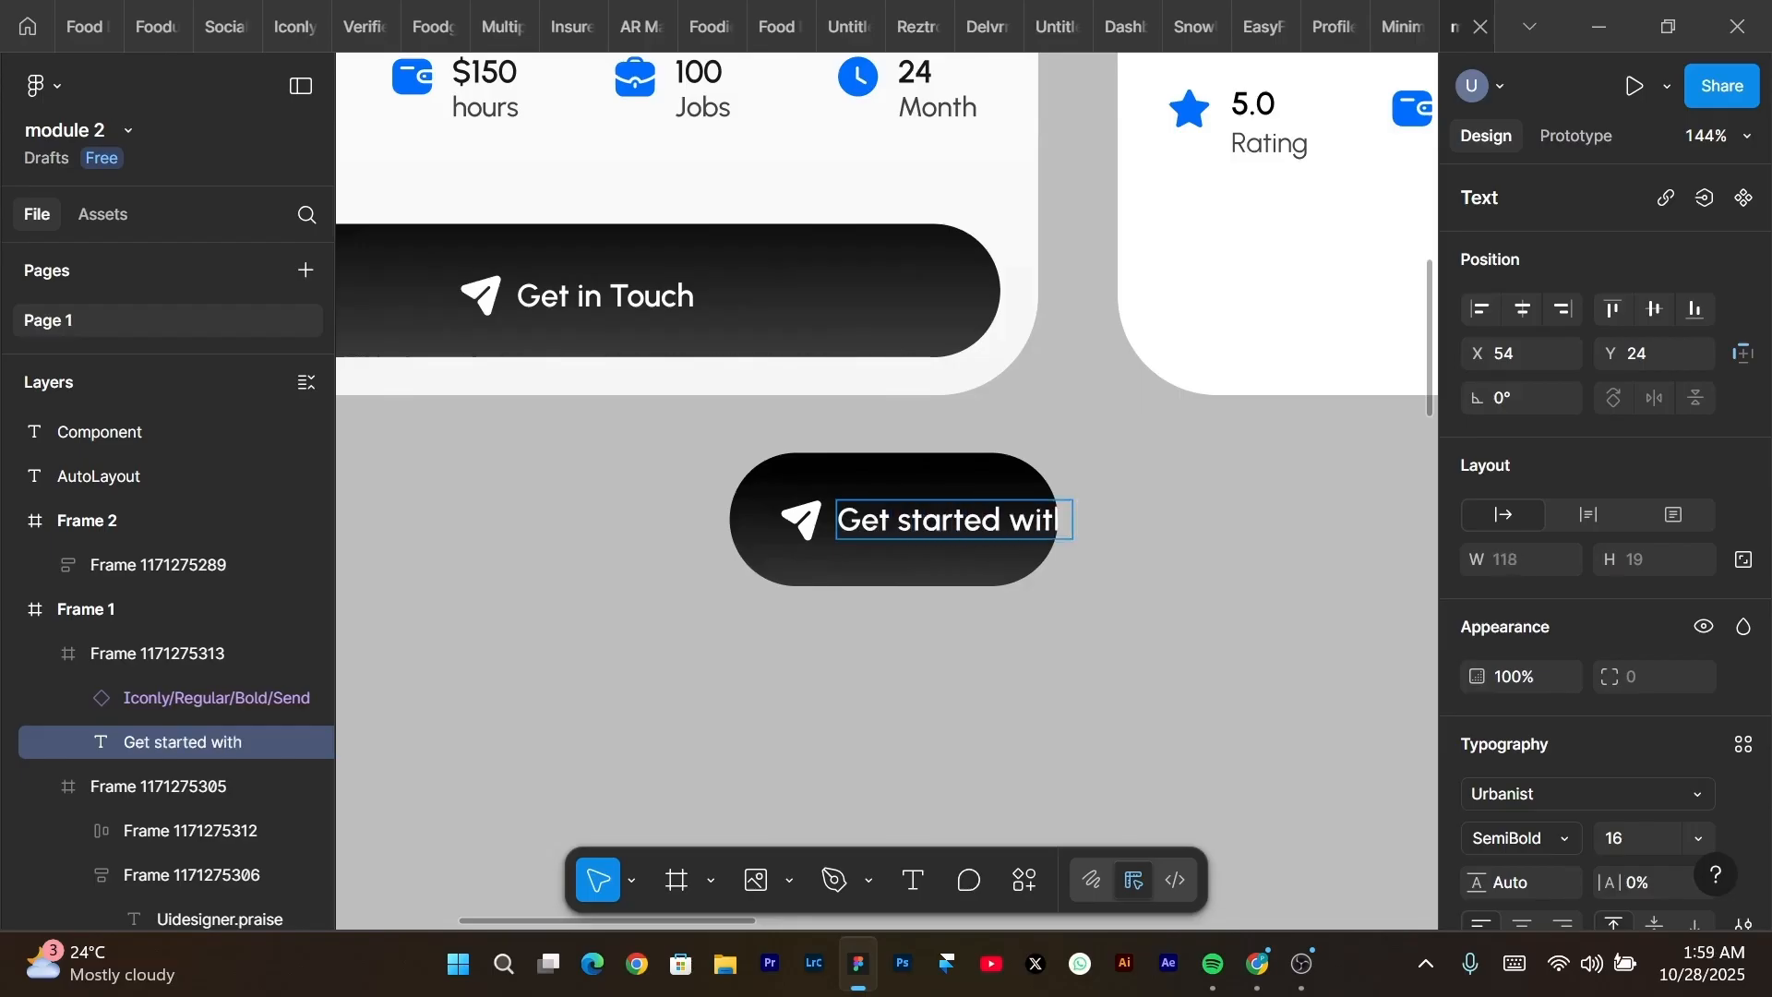
pyautogui.write(' fi')
pyautogui.write('gma')
pyautogui.press('Escape')
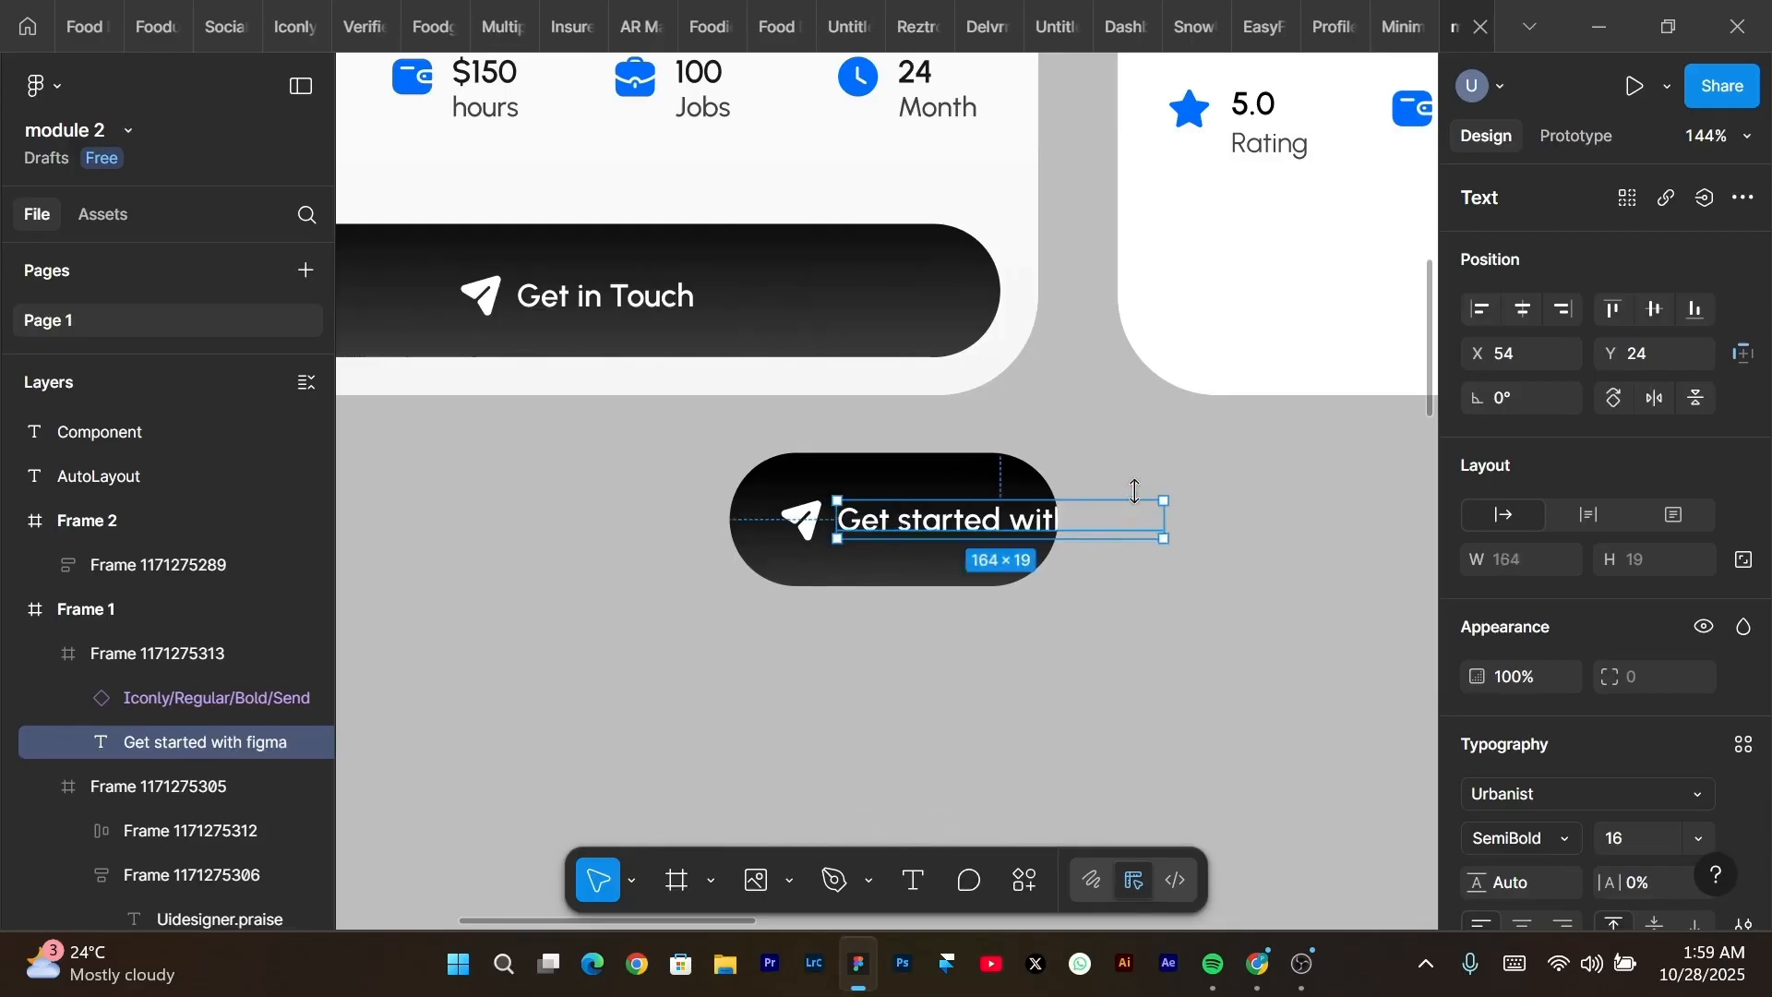
# Widen the button frame to about 248 so that it fits the longer label.
pyautogui.click(953, 463)
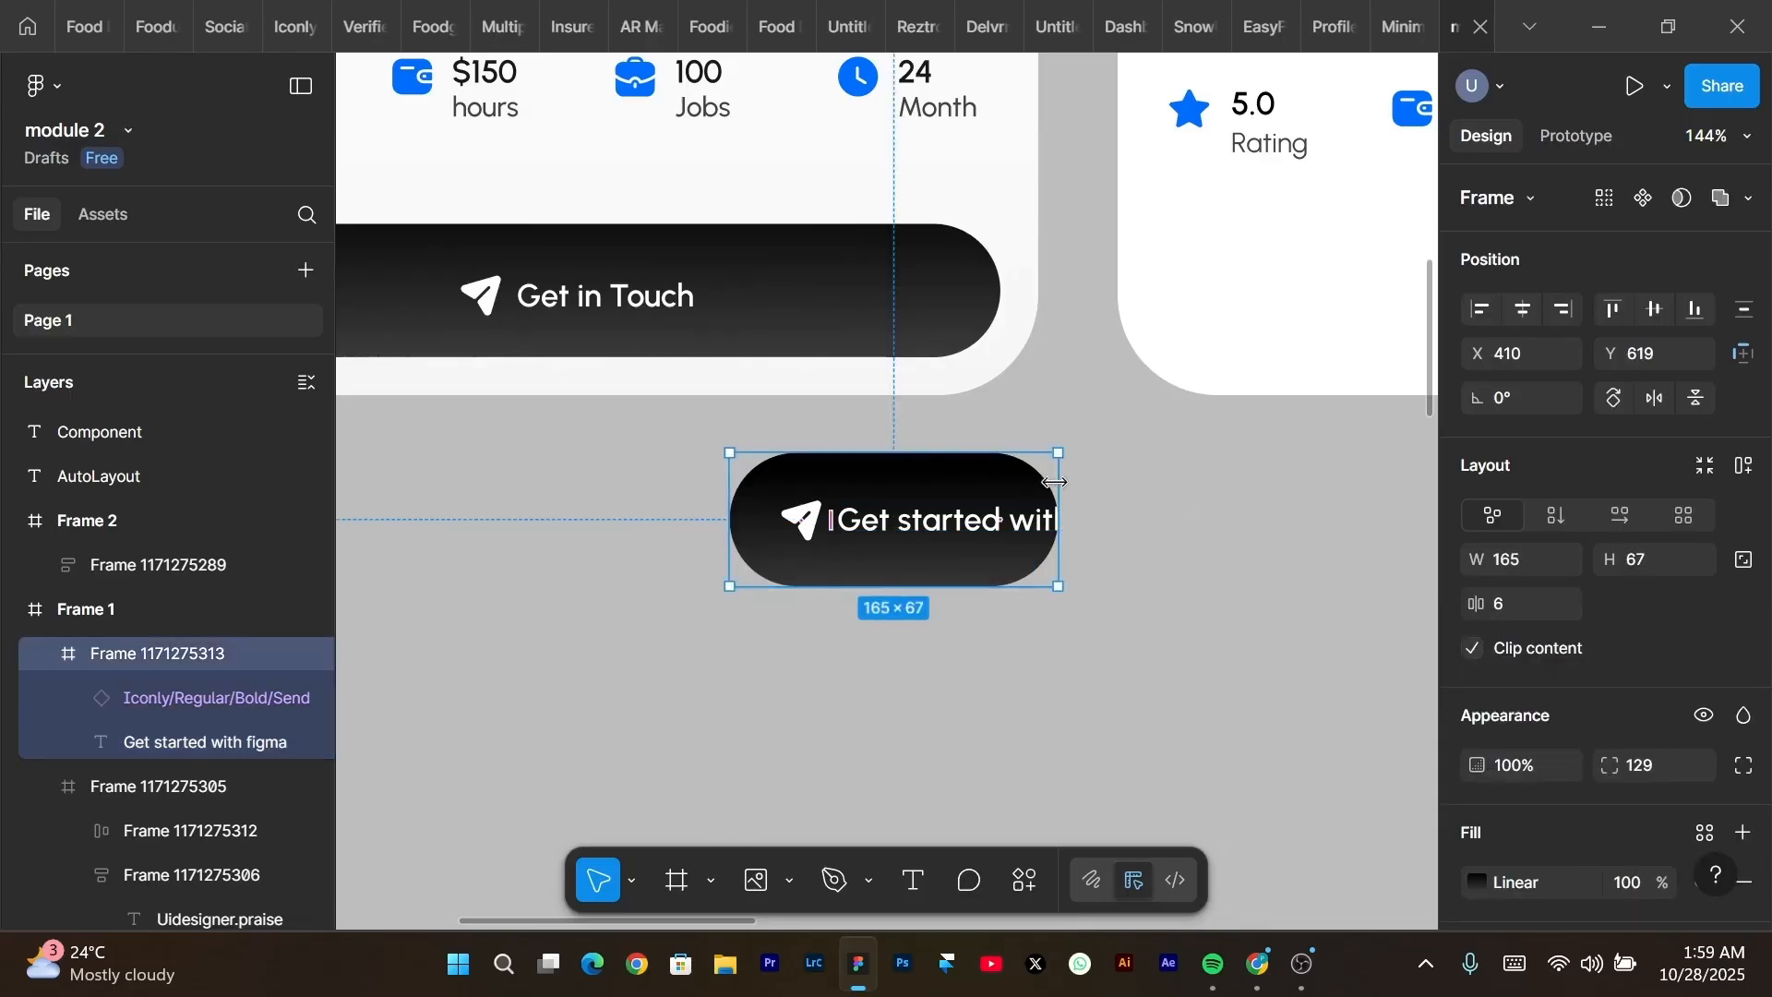
pyautogui.moveTo(1056, 482); pyautogui.dragTo(1220, 501)
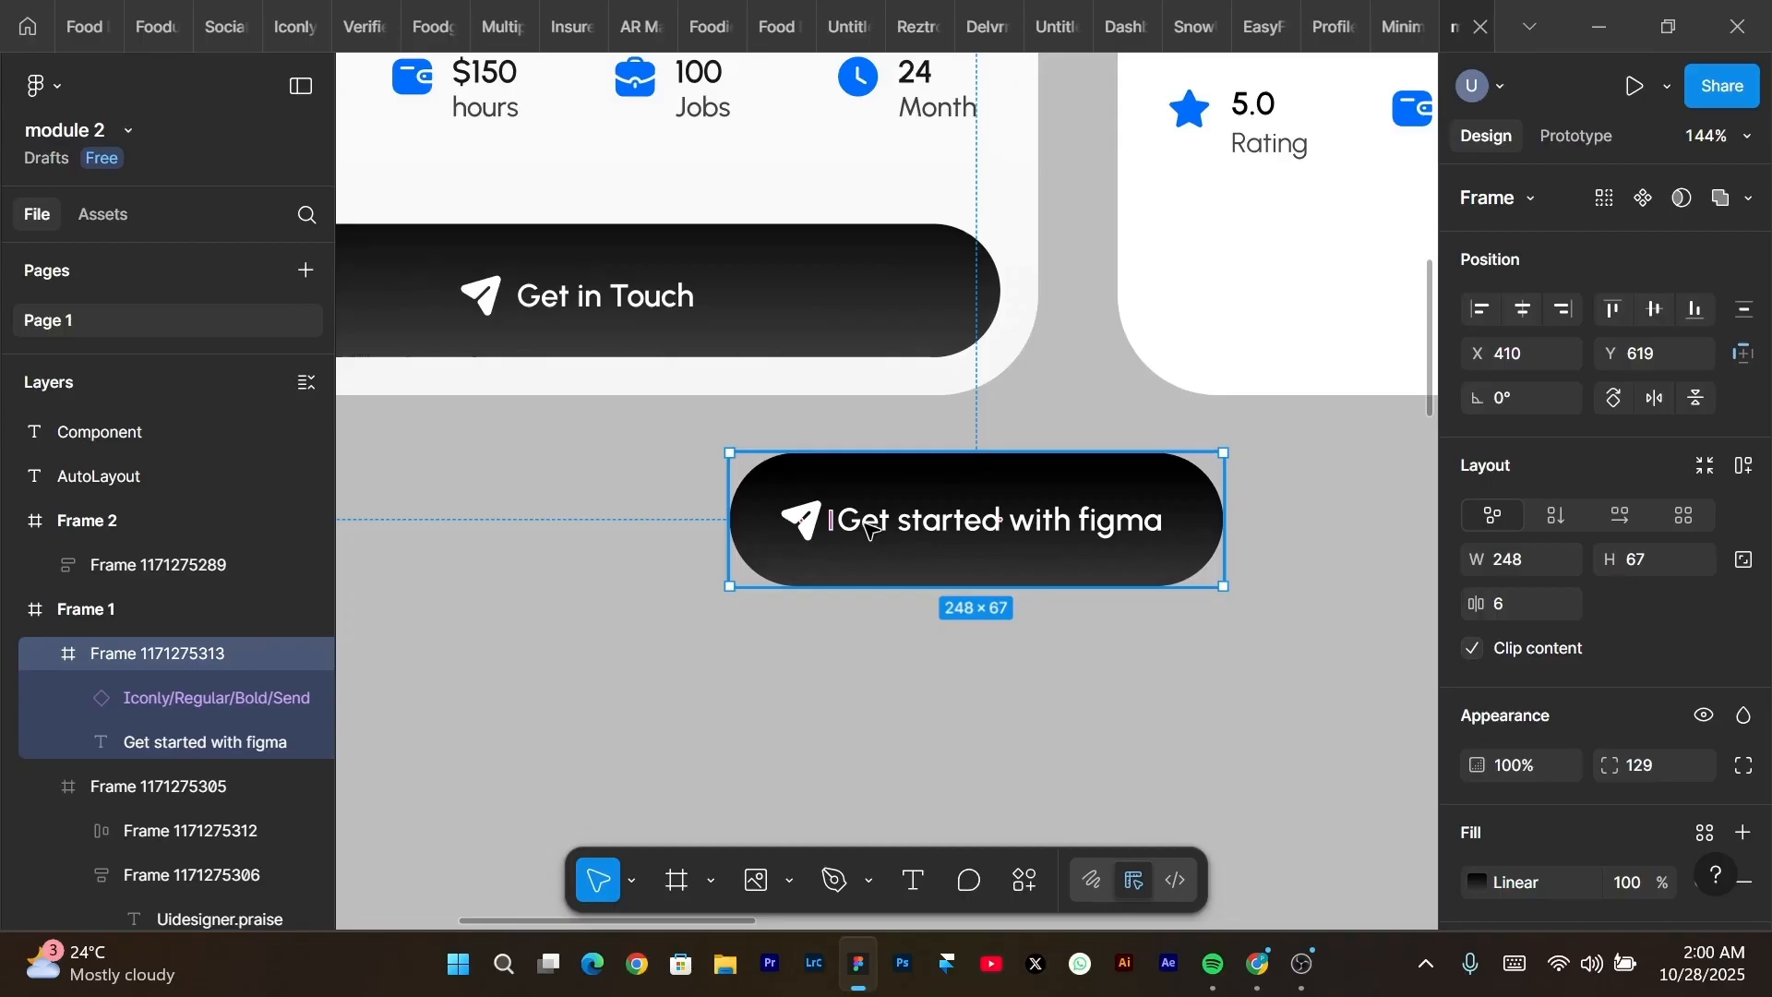
pyautogui.scroll(-2, 868, 526)
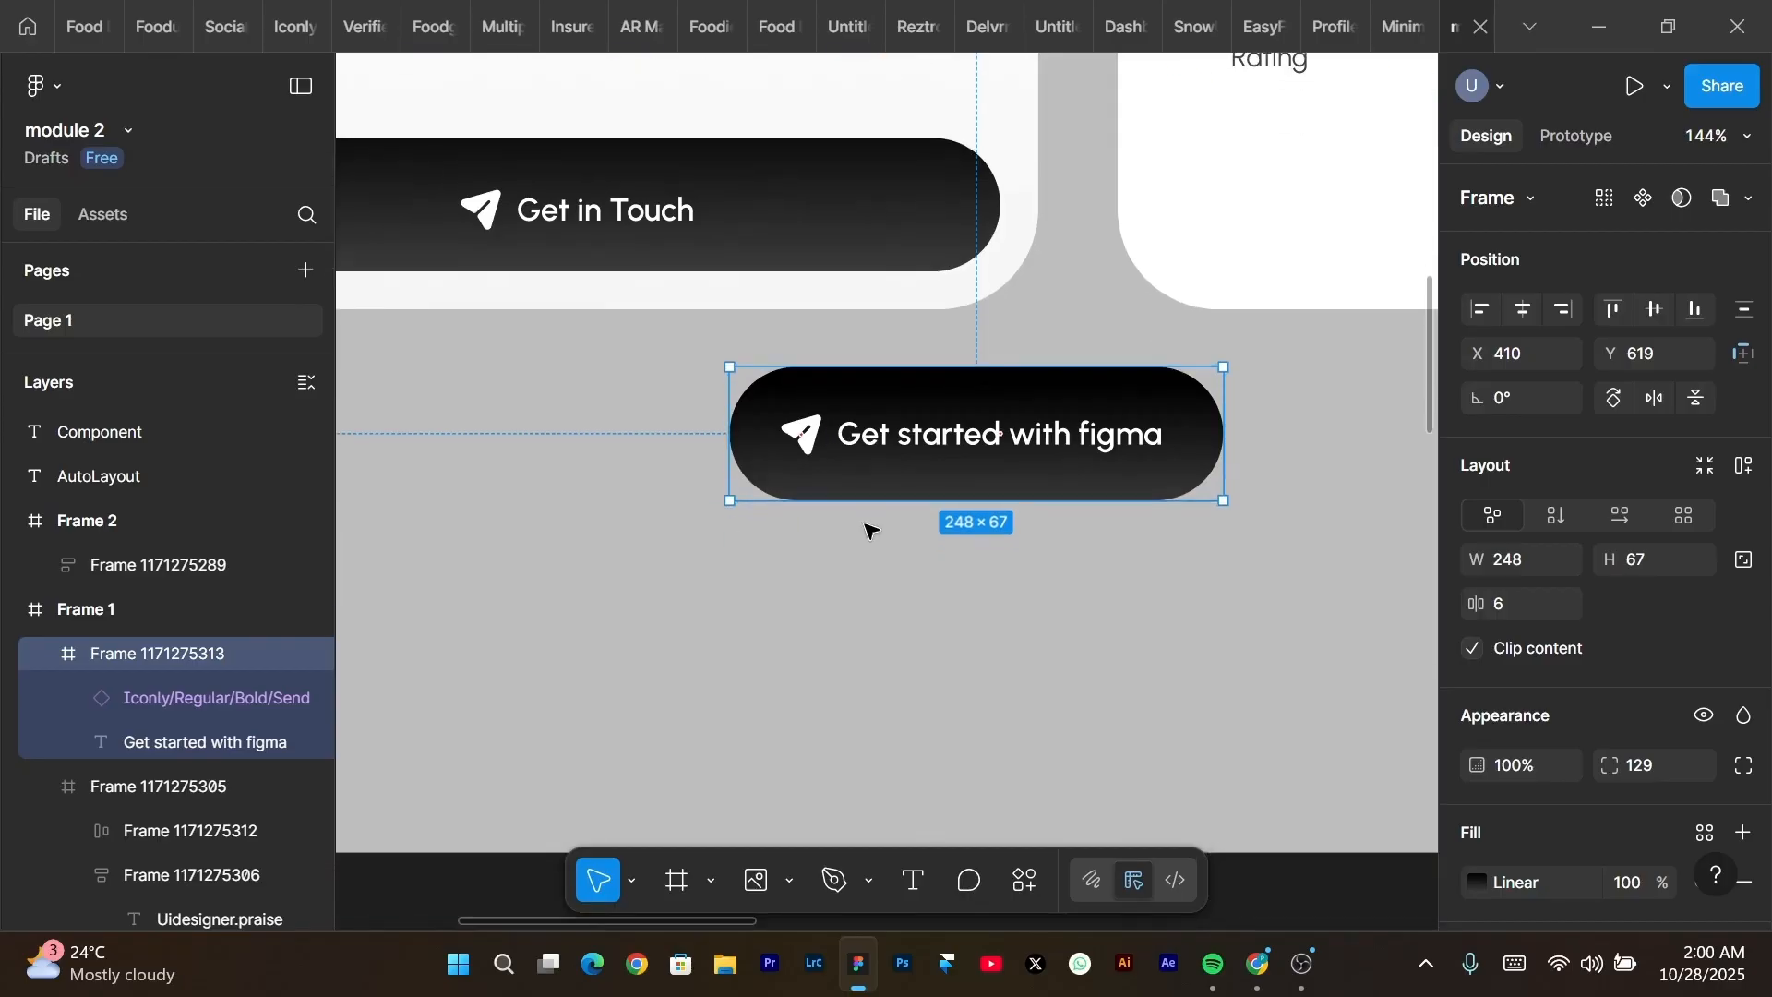
pyautogui.click(905, 570)
# Add a separate "Get in touch" text in the empty area below the manually sized button.
pyautogui.press('t')
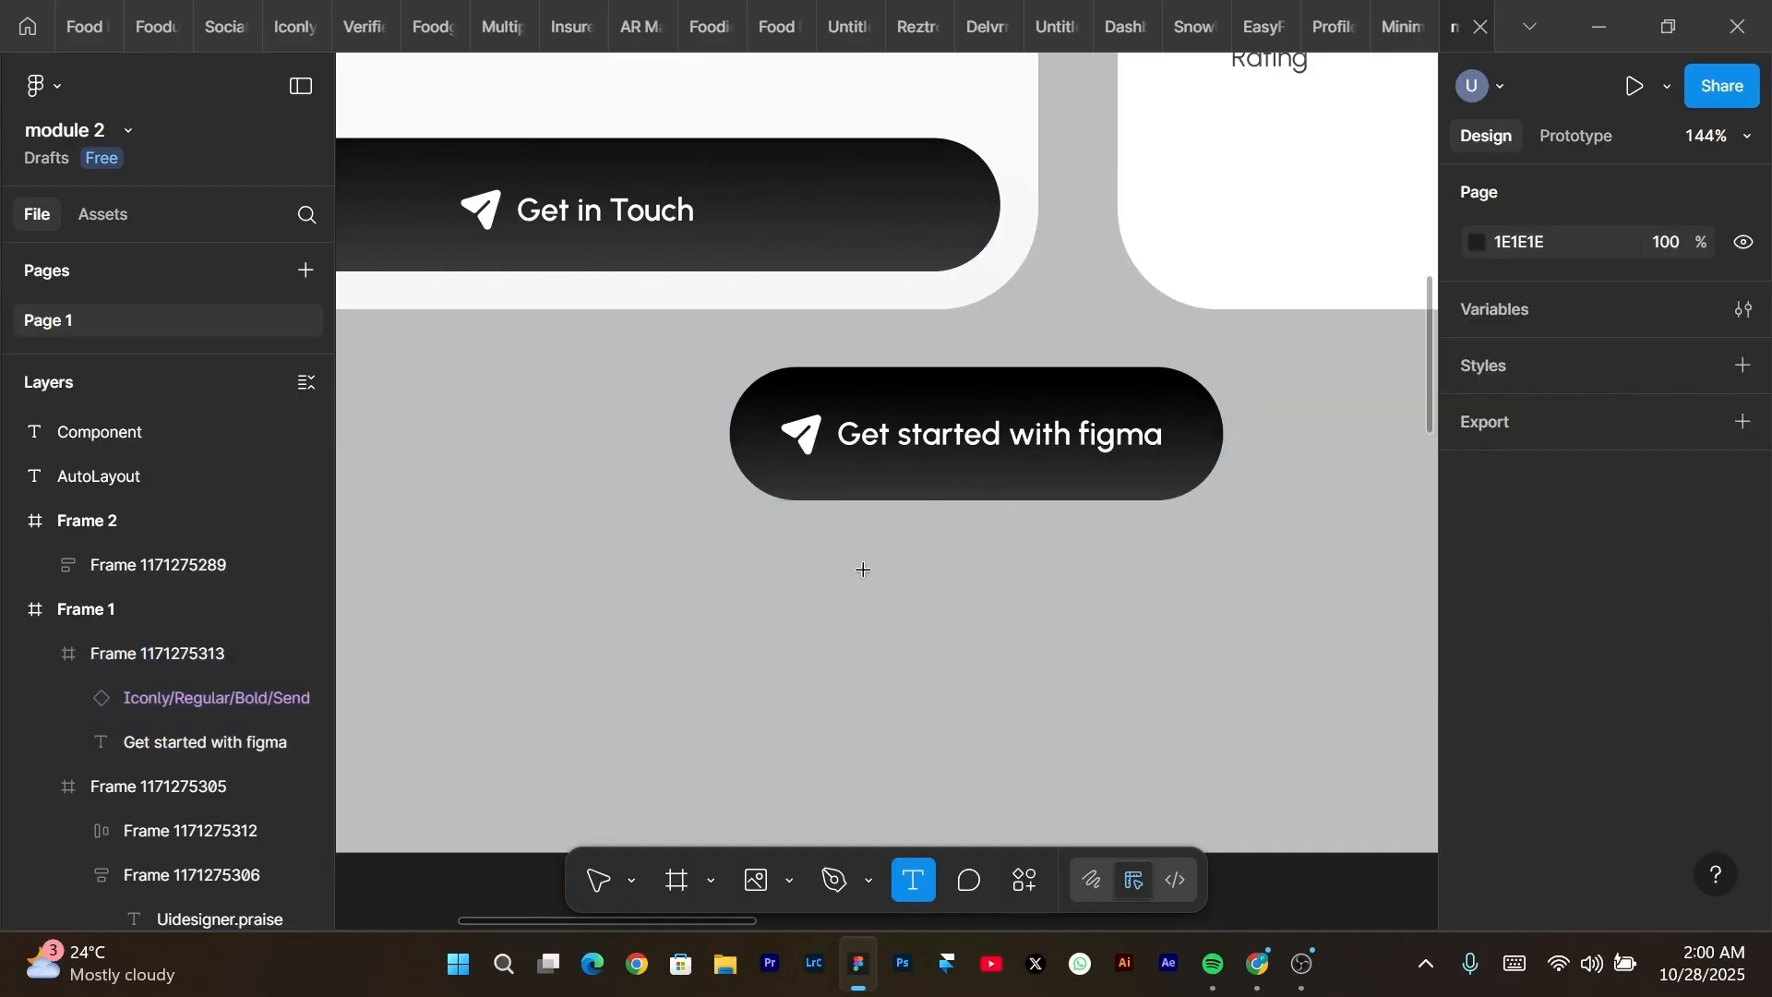
pyautogui.click(882, 644)
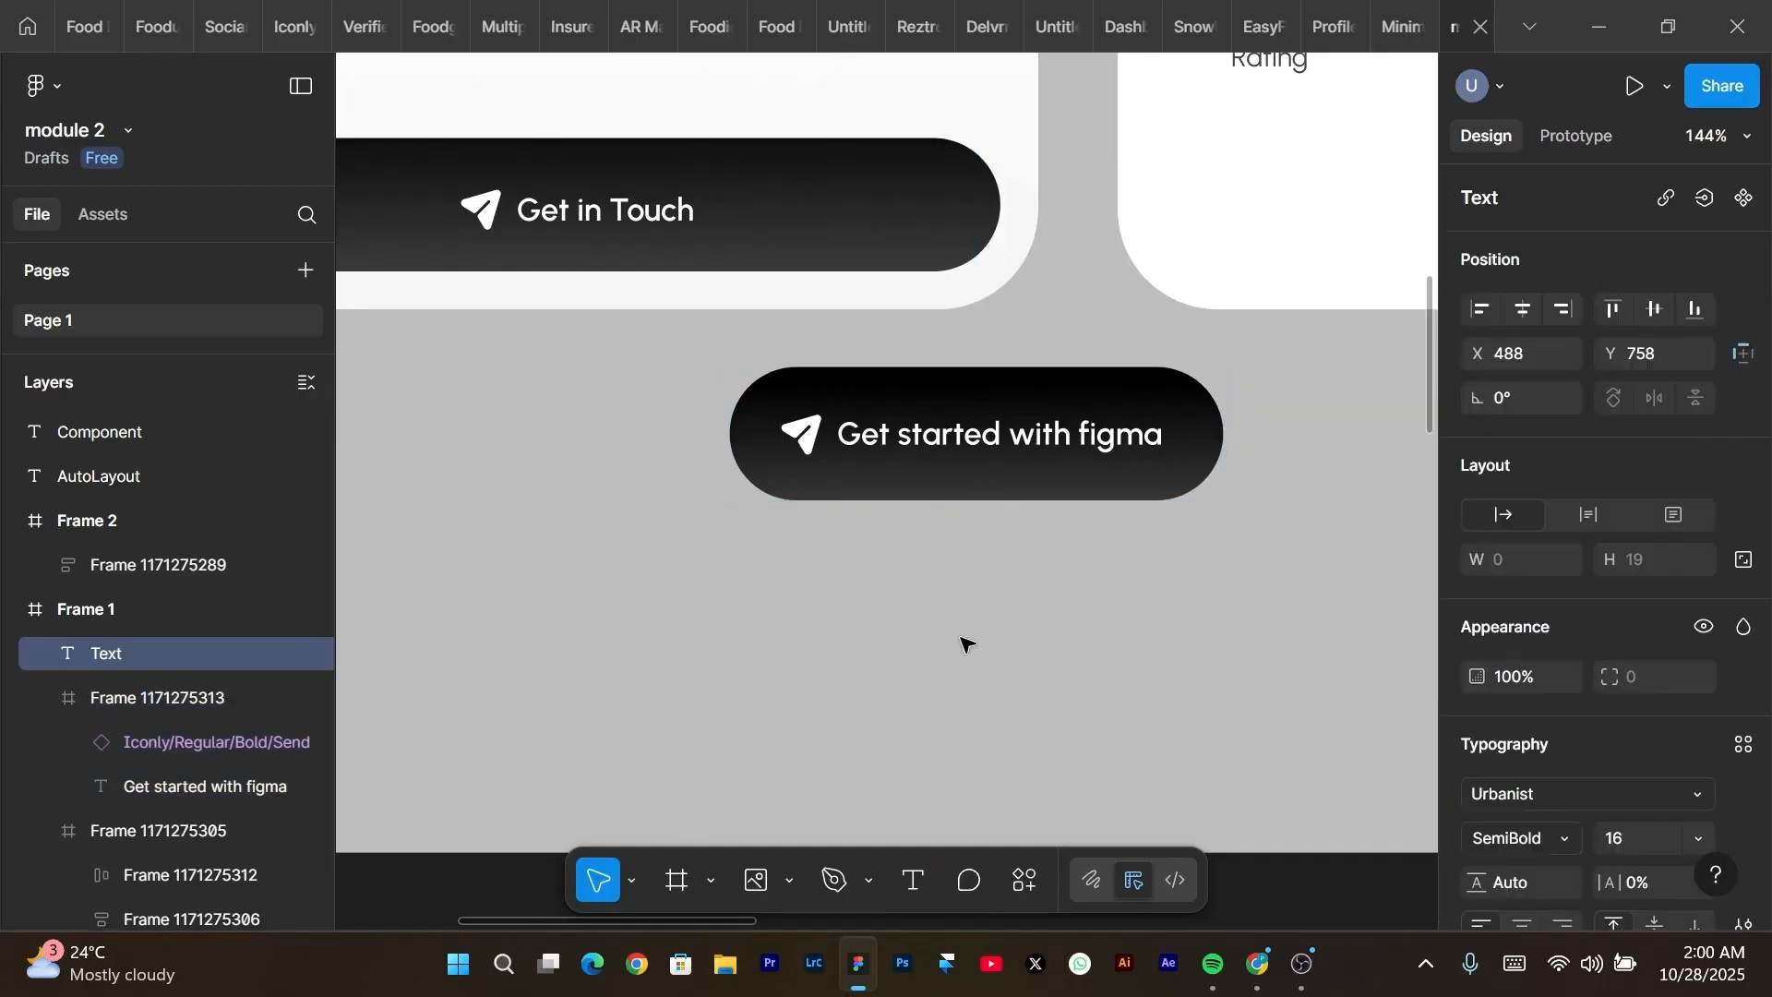
pyautogui.write('Get in touch')
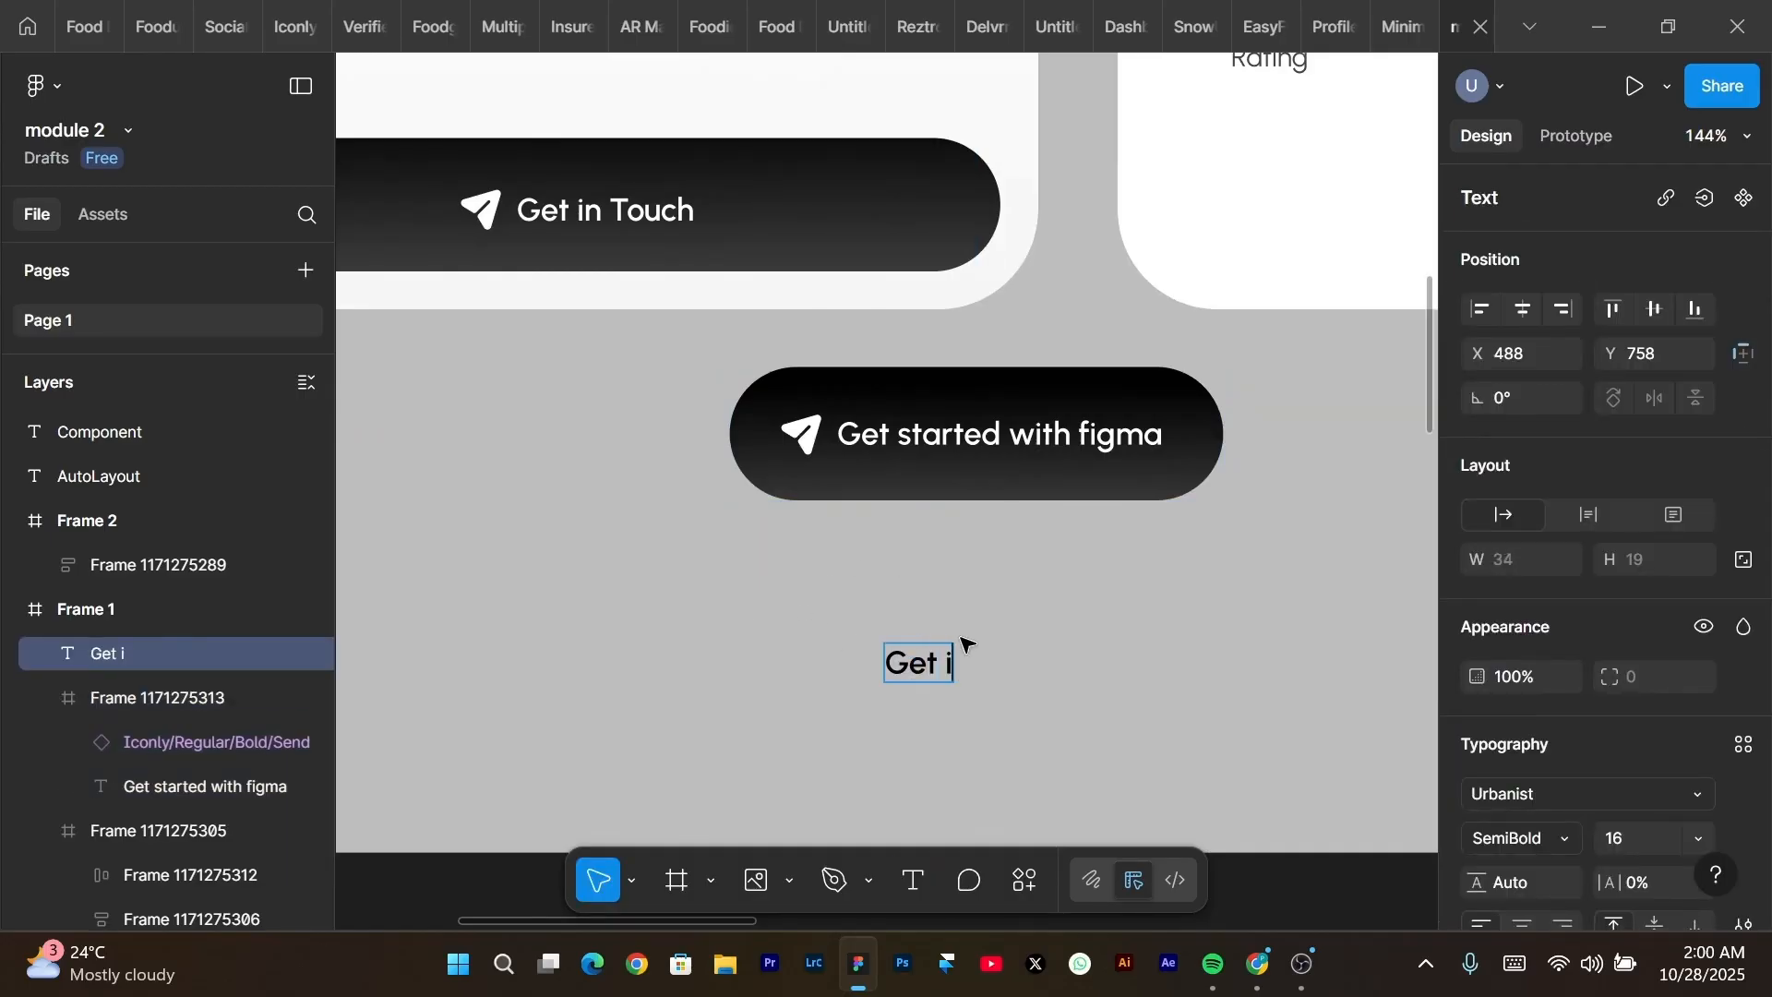
pyautogui.press('Escape')
# Wrap the new "Get in touch" text in an auto layout frame and give the frame a linear gradient fill.
pyautogui.scroll(2, 983, 655)
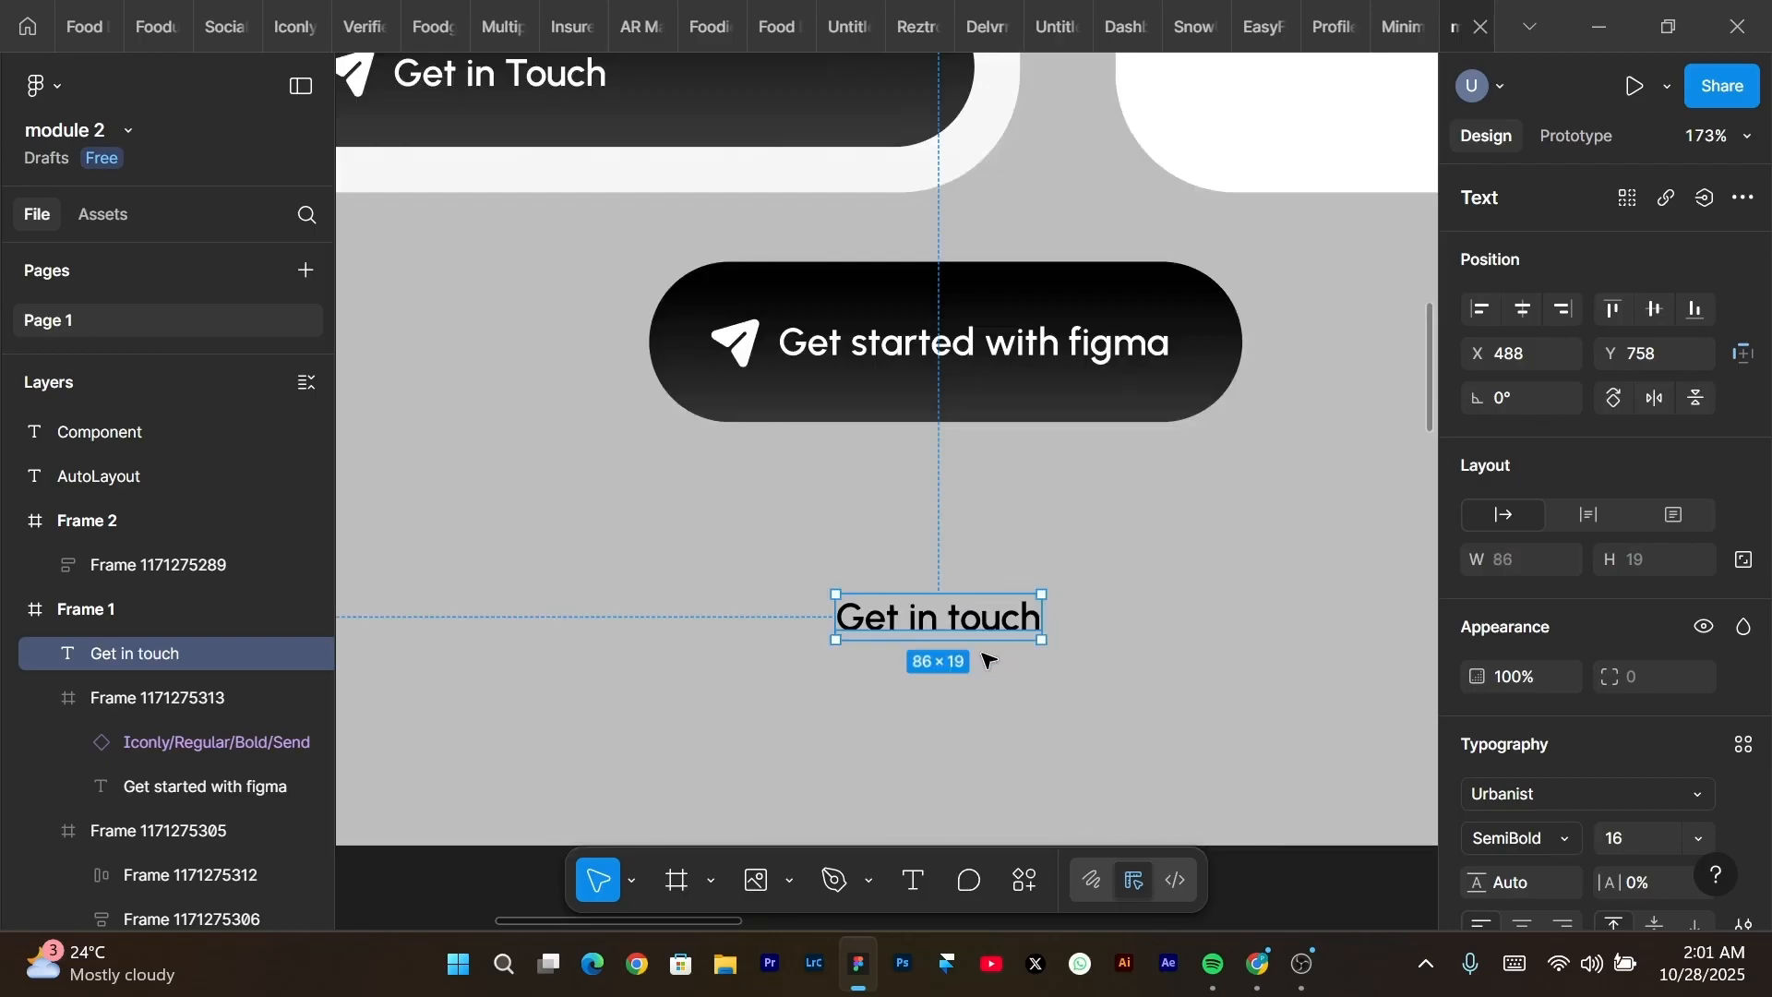
pyautogui.hotkey('shift', 'a')
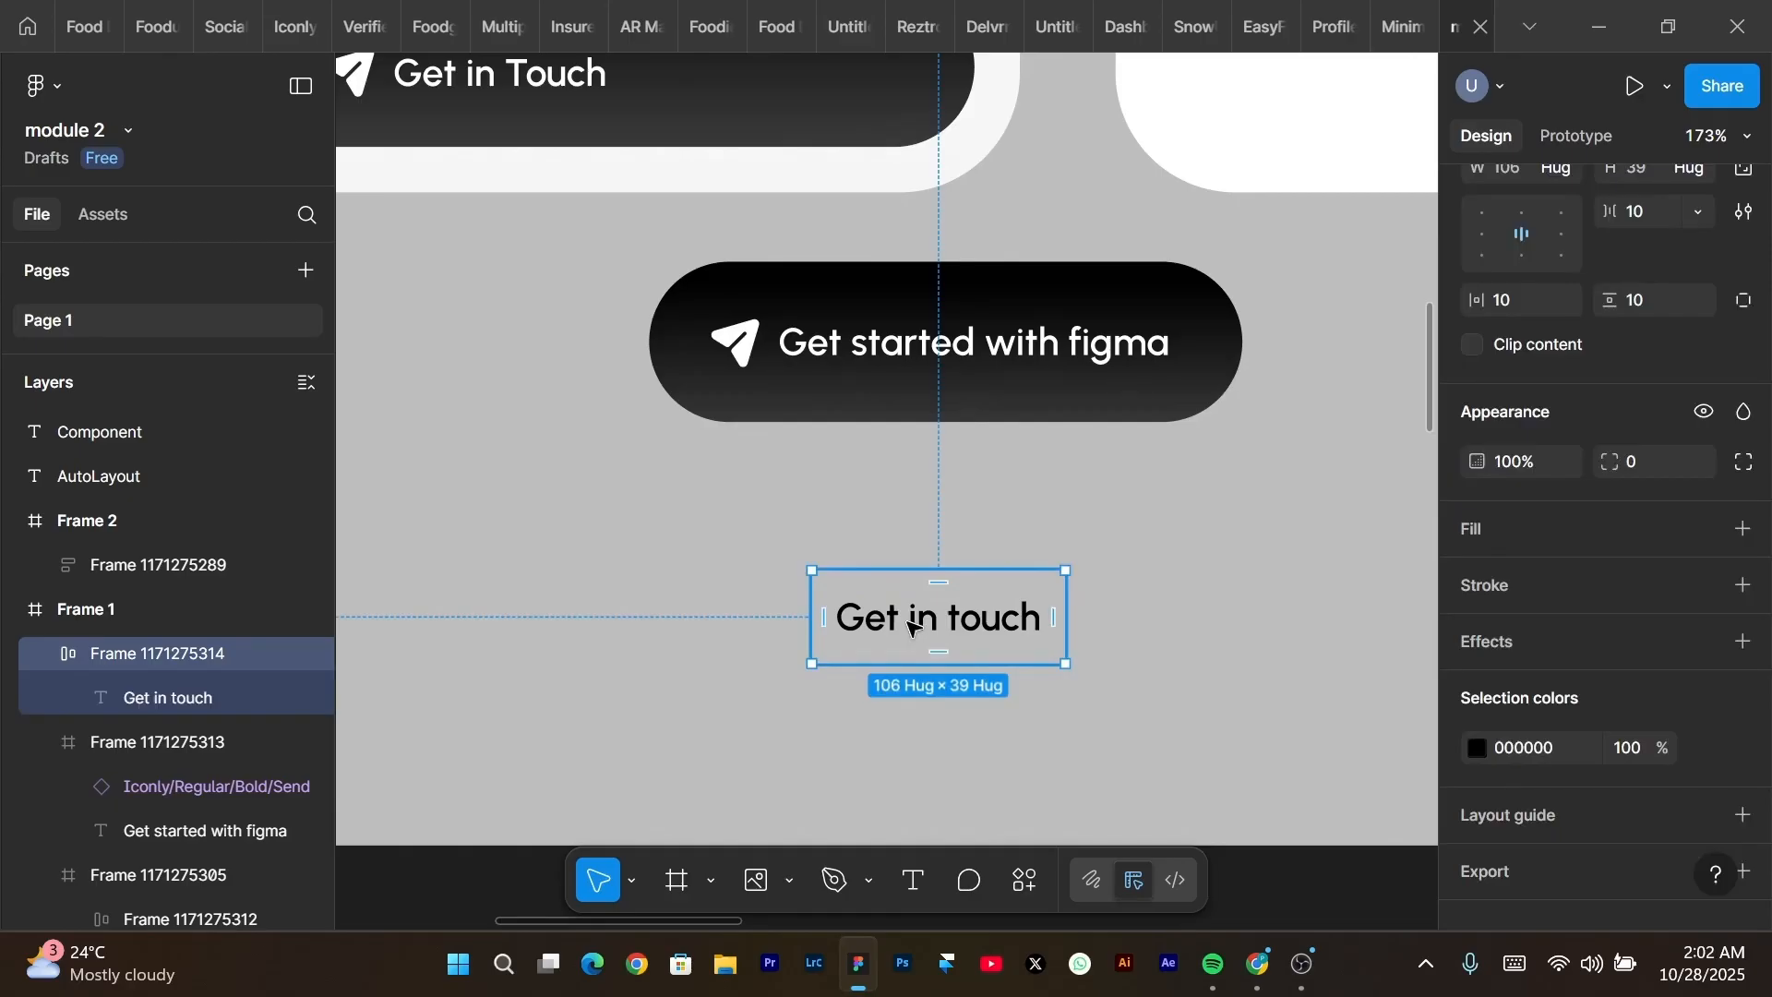
pyautogui.click(1741, 540)
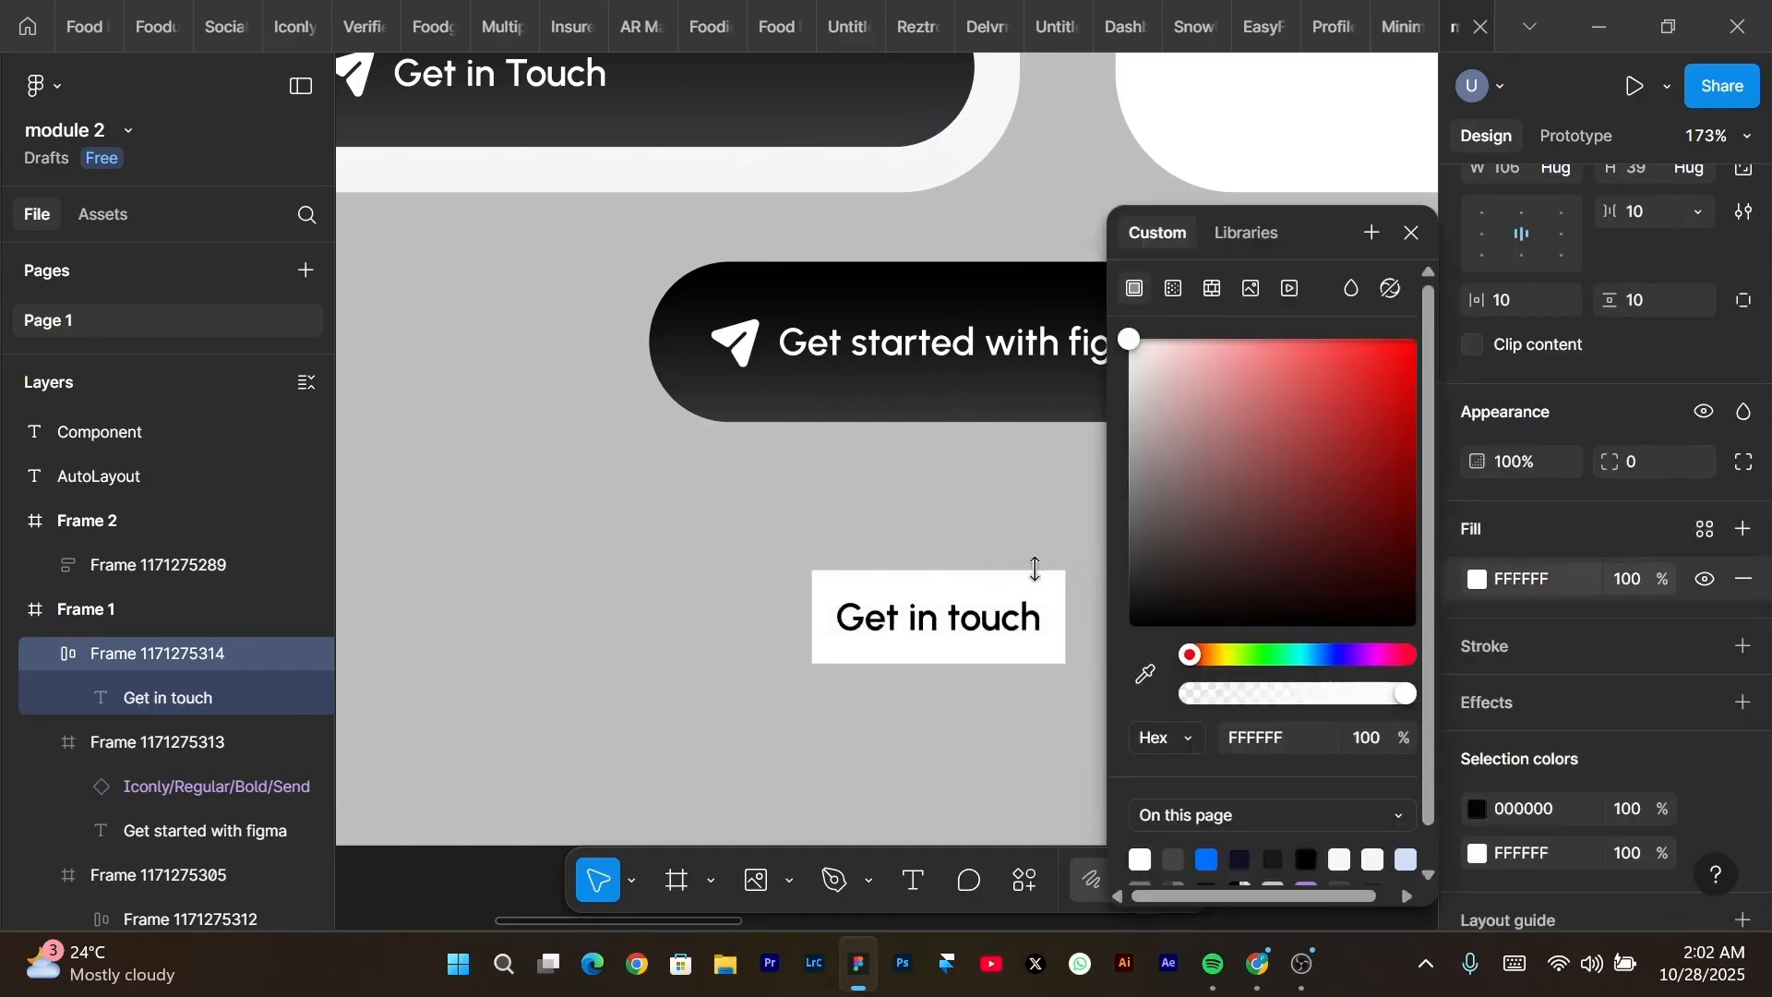
pyautogui.click(1172, 288)
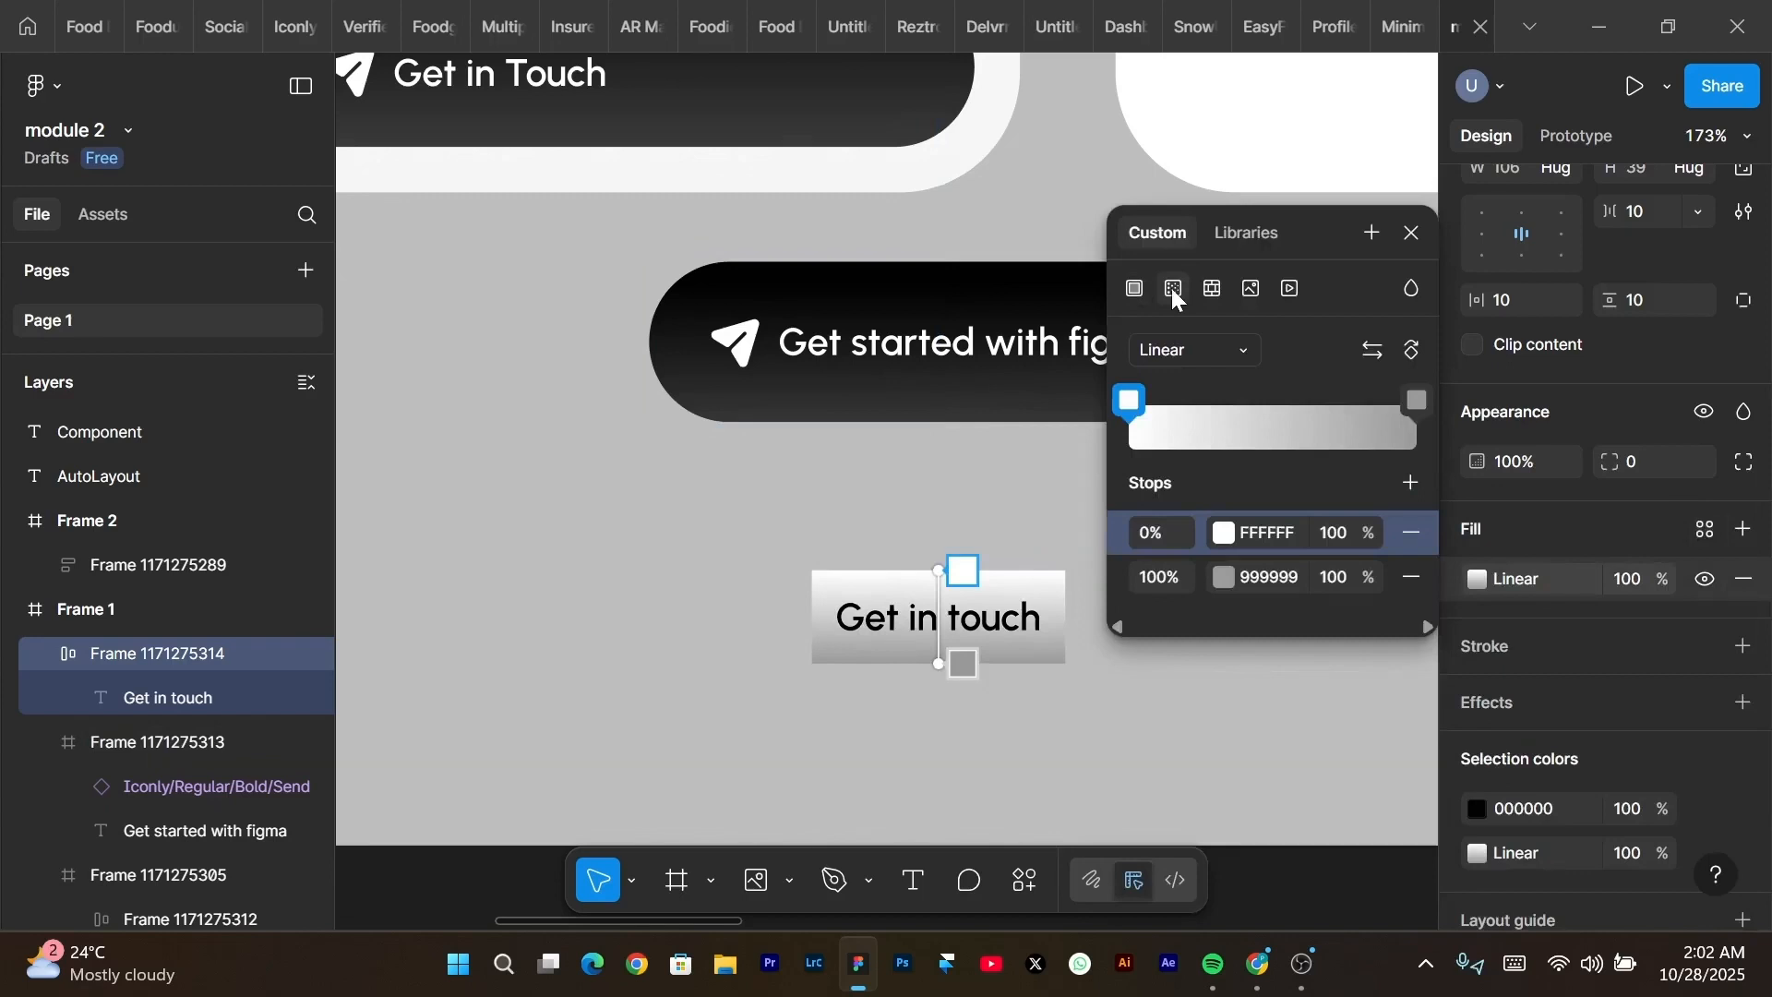
# Set the auto layout frame's gradient stops to 000000 at 0% and 212121 at 100%.
pyautogui.click(1224, 532)
pyautogui.moveTo(884, 278); pyautogui.dragTo(414, 229)
pyautogui.moveTo(498, 356); pyautogui.dragTo(207, 627)
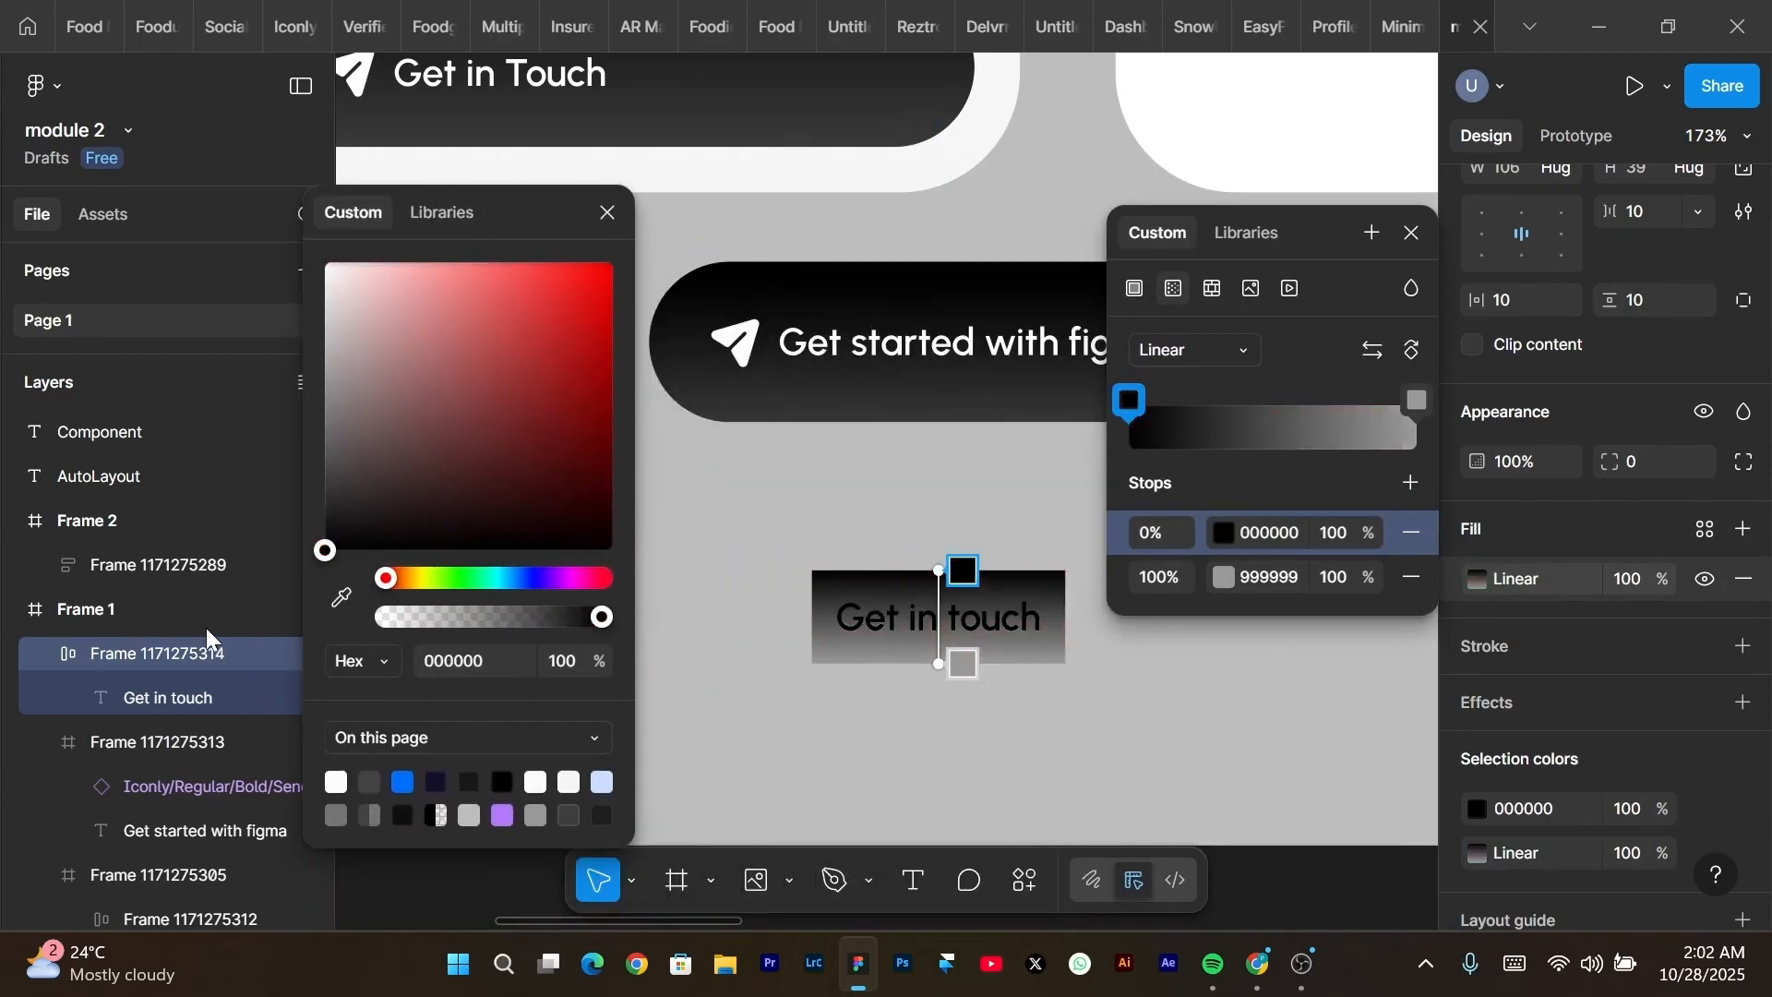
pyautogui.click(1225, 579)
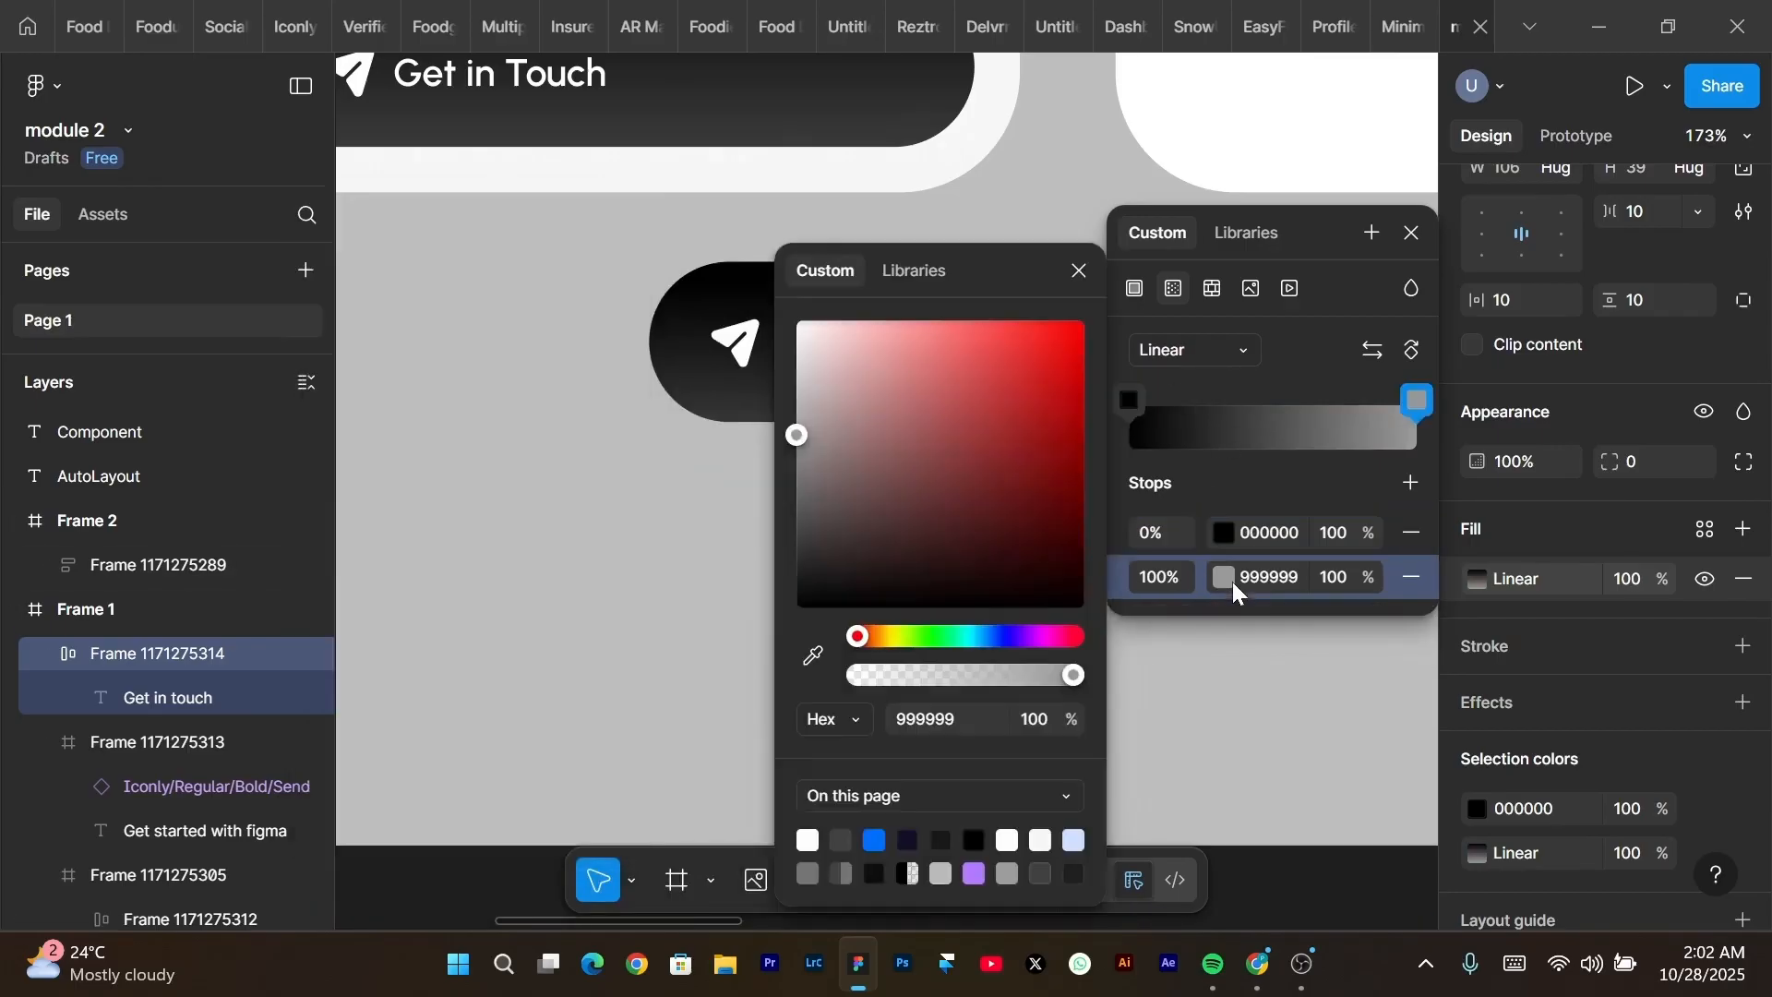
pyautogui.moveTo(902, 498); pyautogui.dragTo(795, 569)
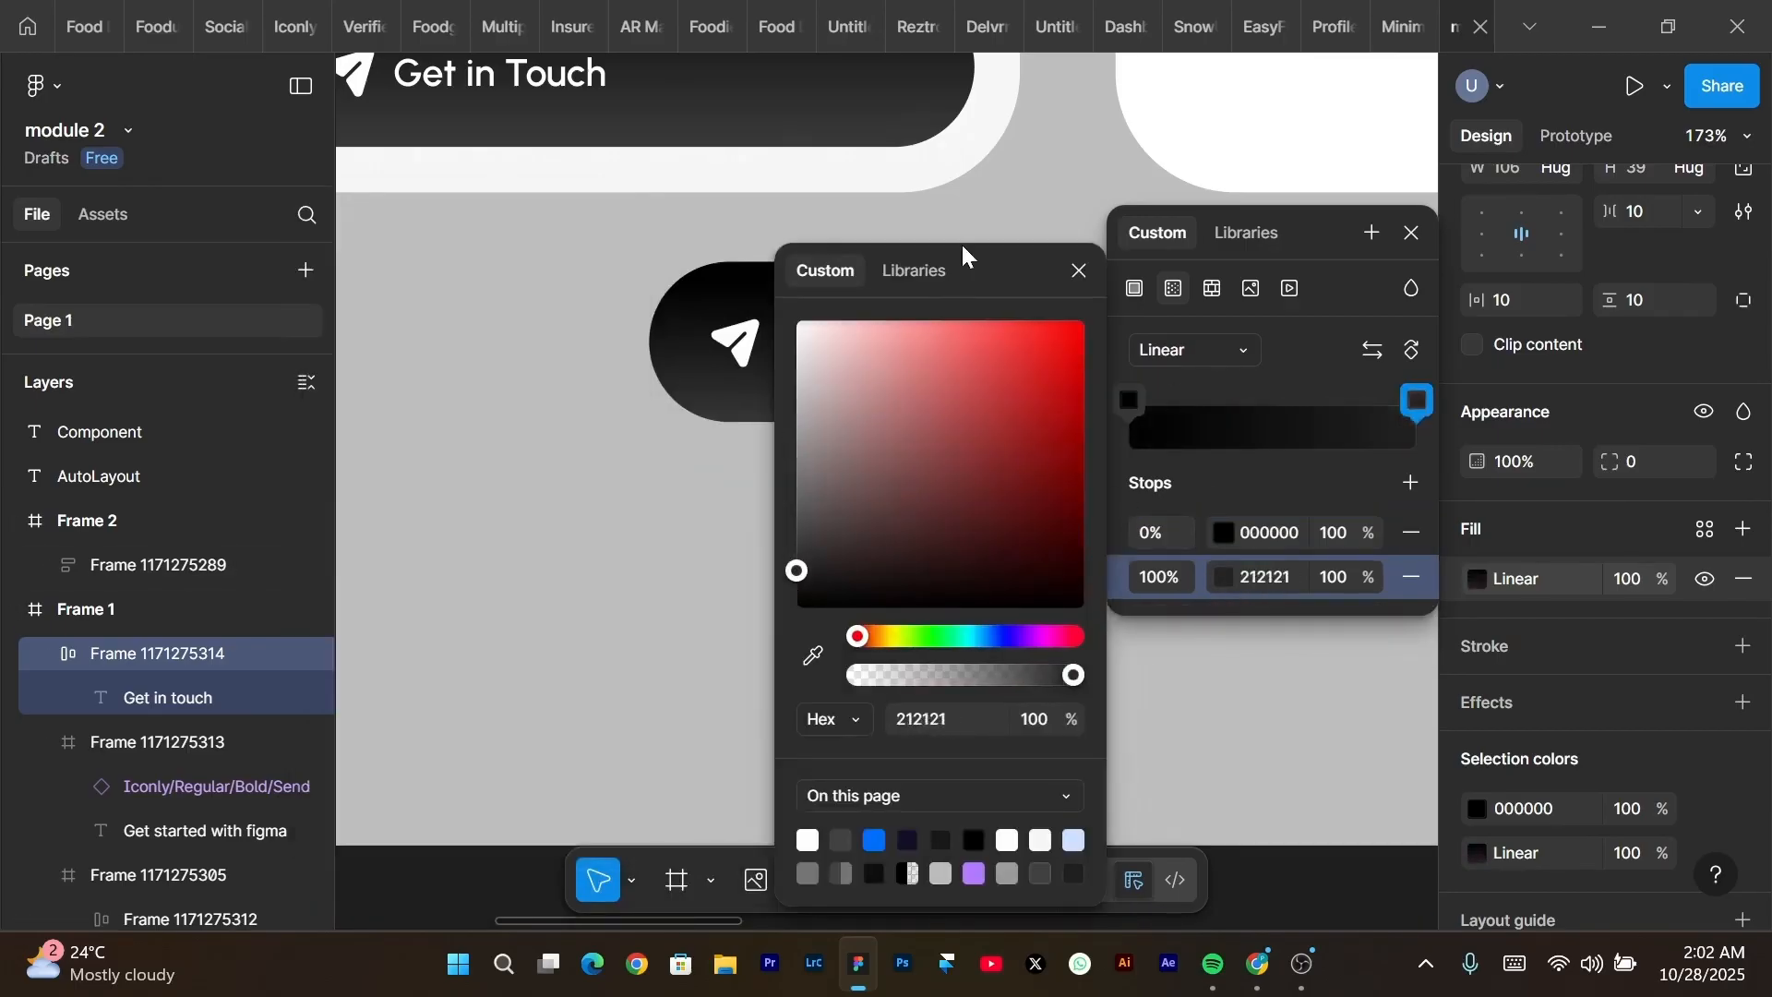
# Set the fill of the "Get in touch" text inside the auto layout frame to FFFFFF.
pyautogui.moveTo(961, 241); pyautogui.dragTo(435, 235)
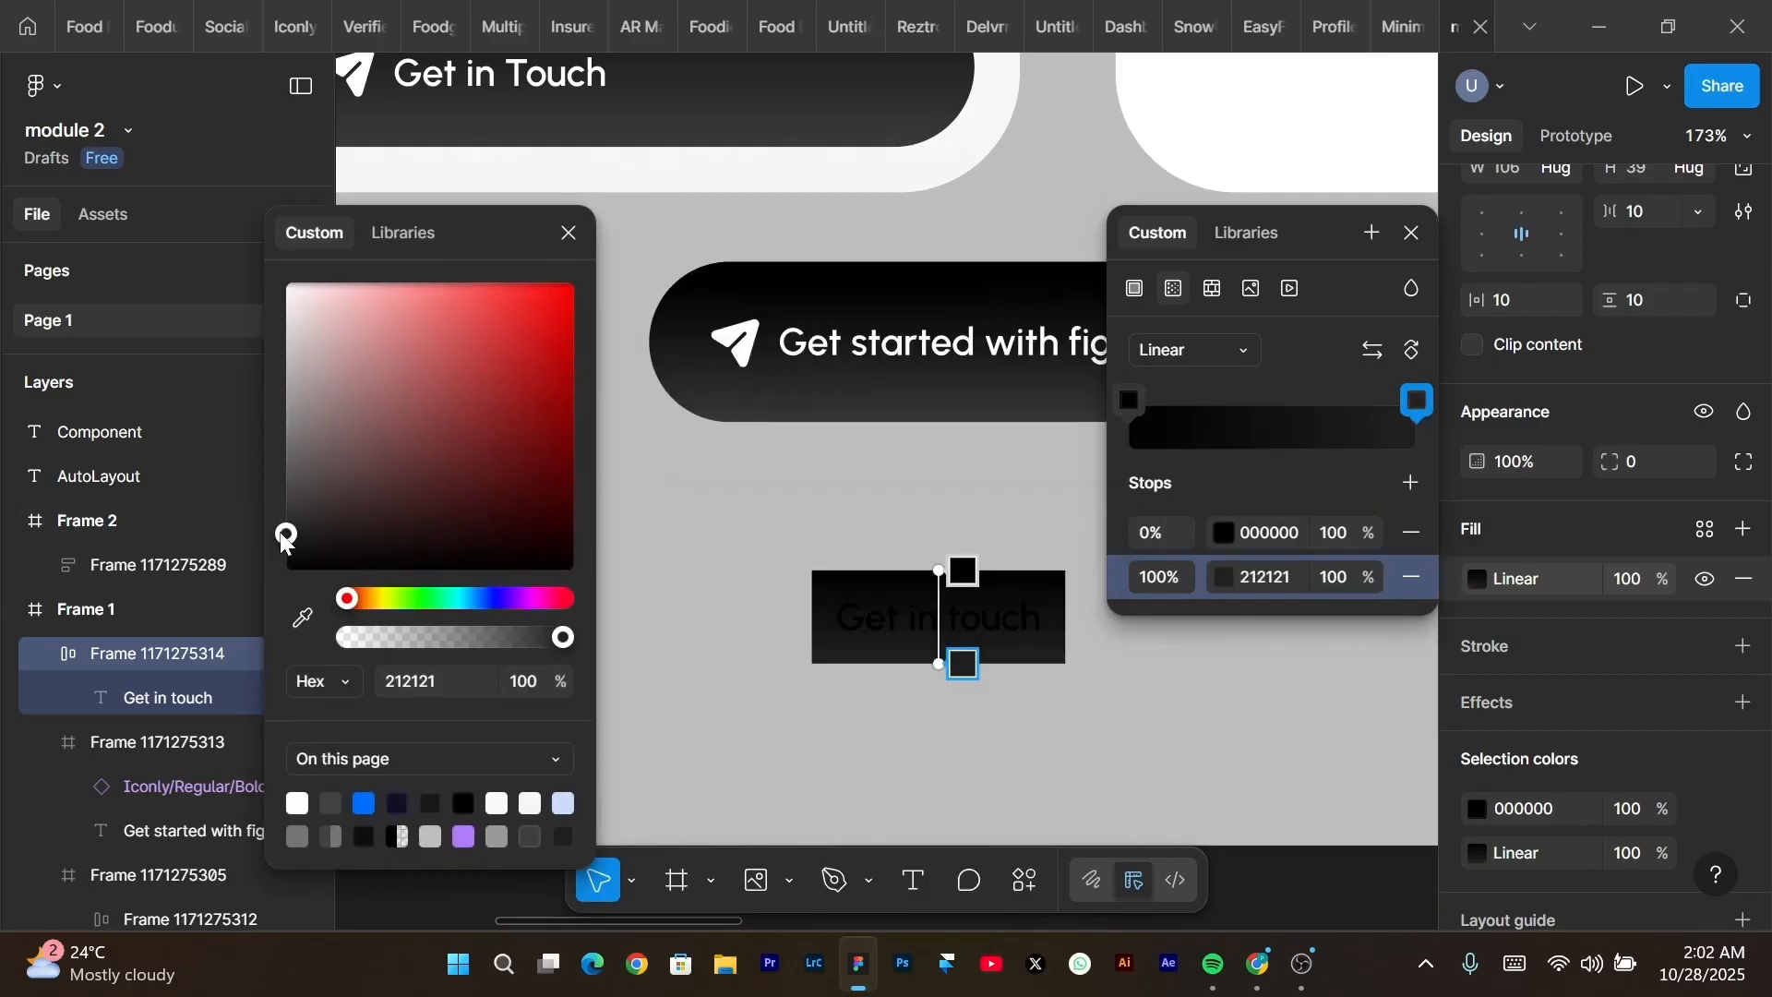
pyautogui.click(1098, 628)
pyautogui.doubleClick(977, 611)
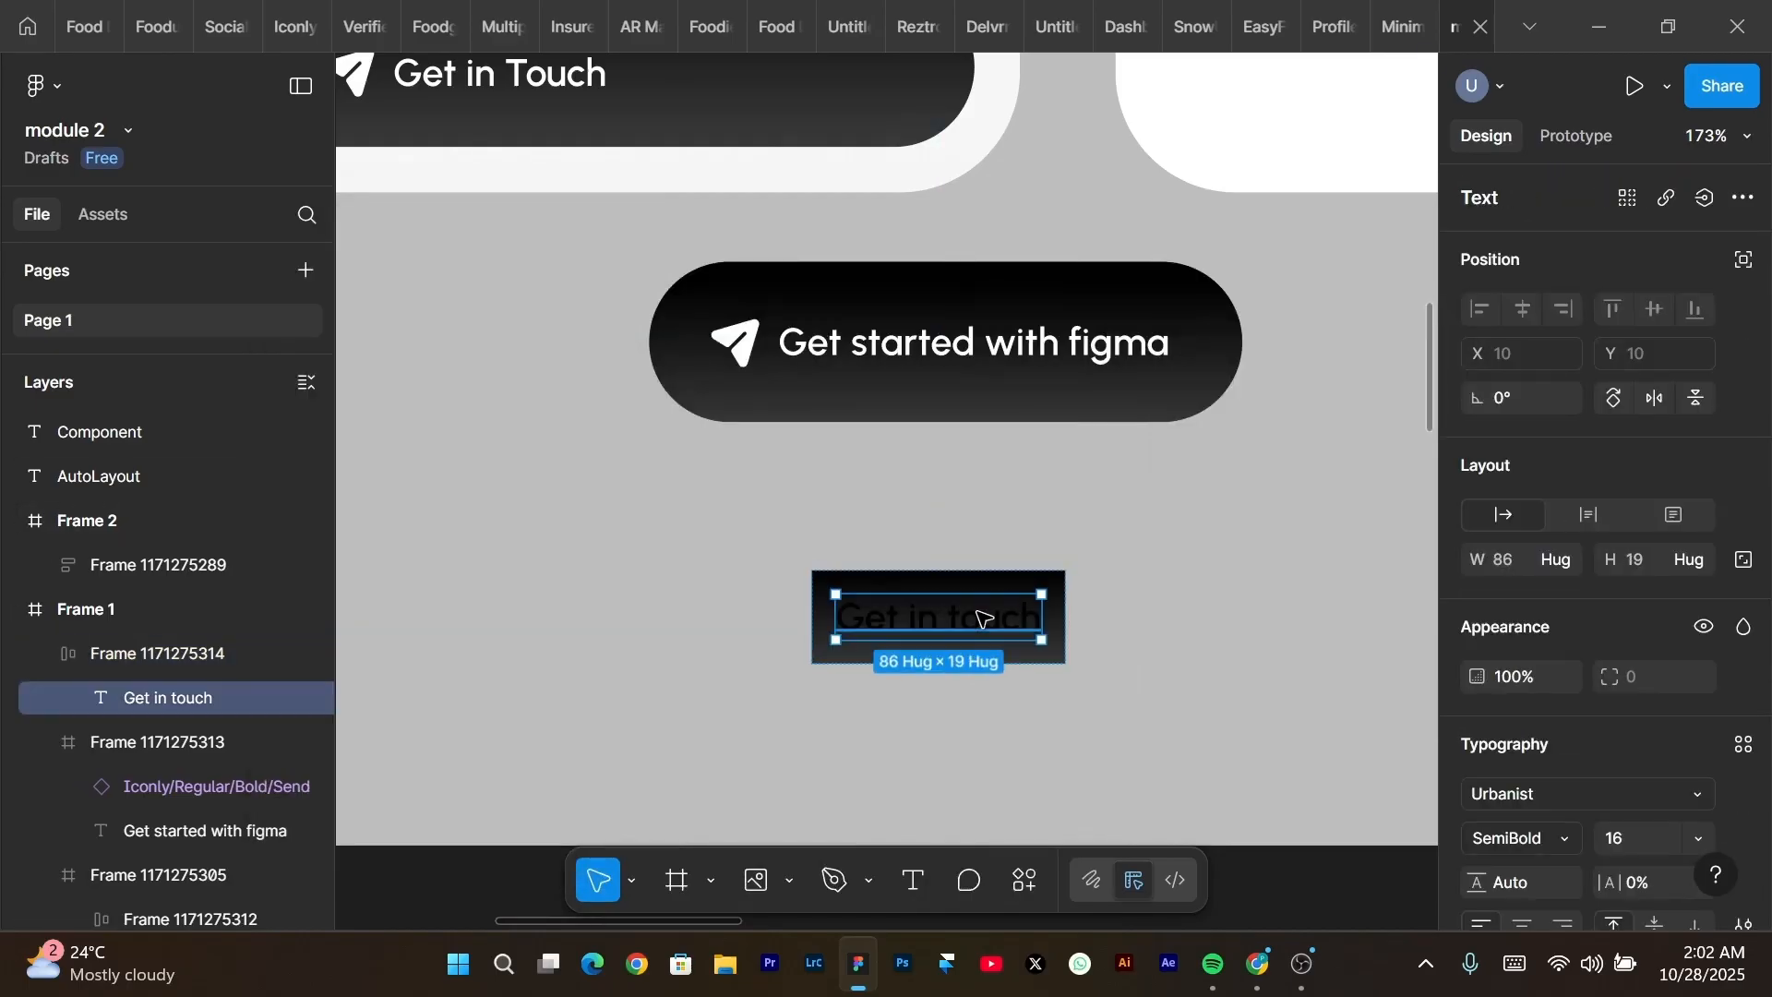
pyautogui.scroll(-5, 1721, 663)
pyautogui.click(1475, 652)
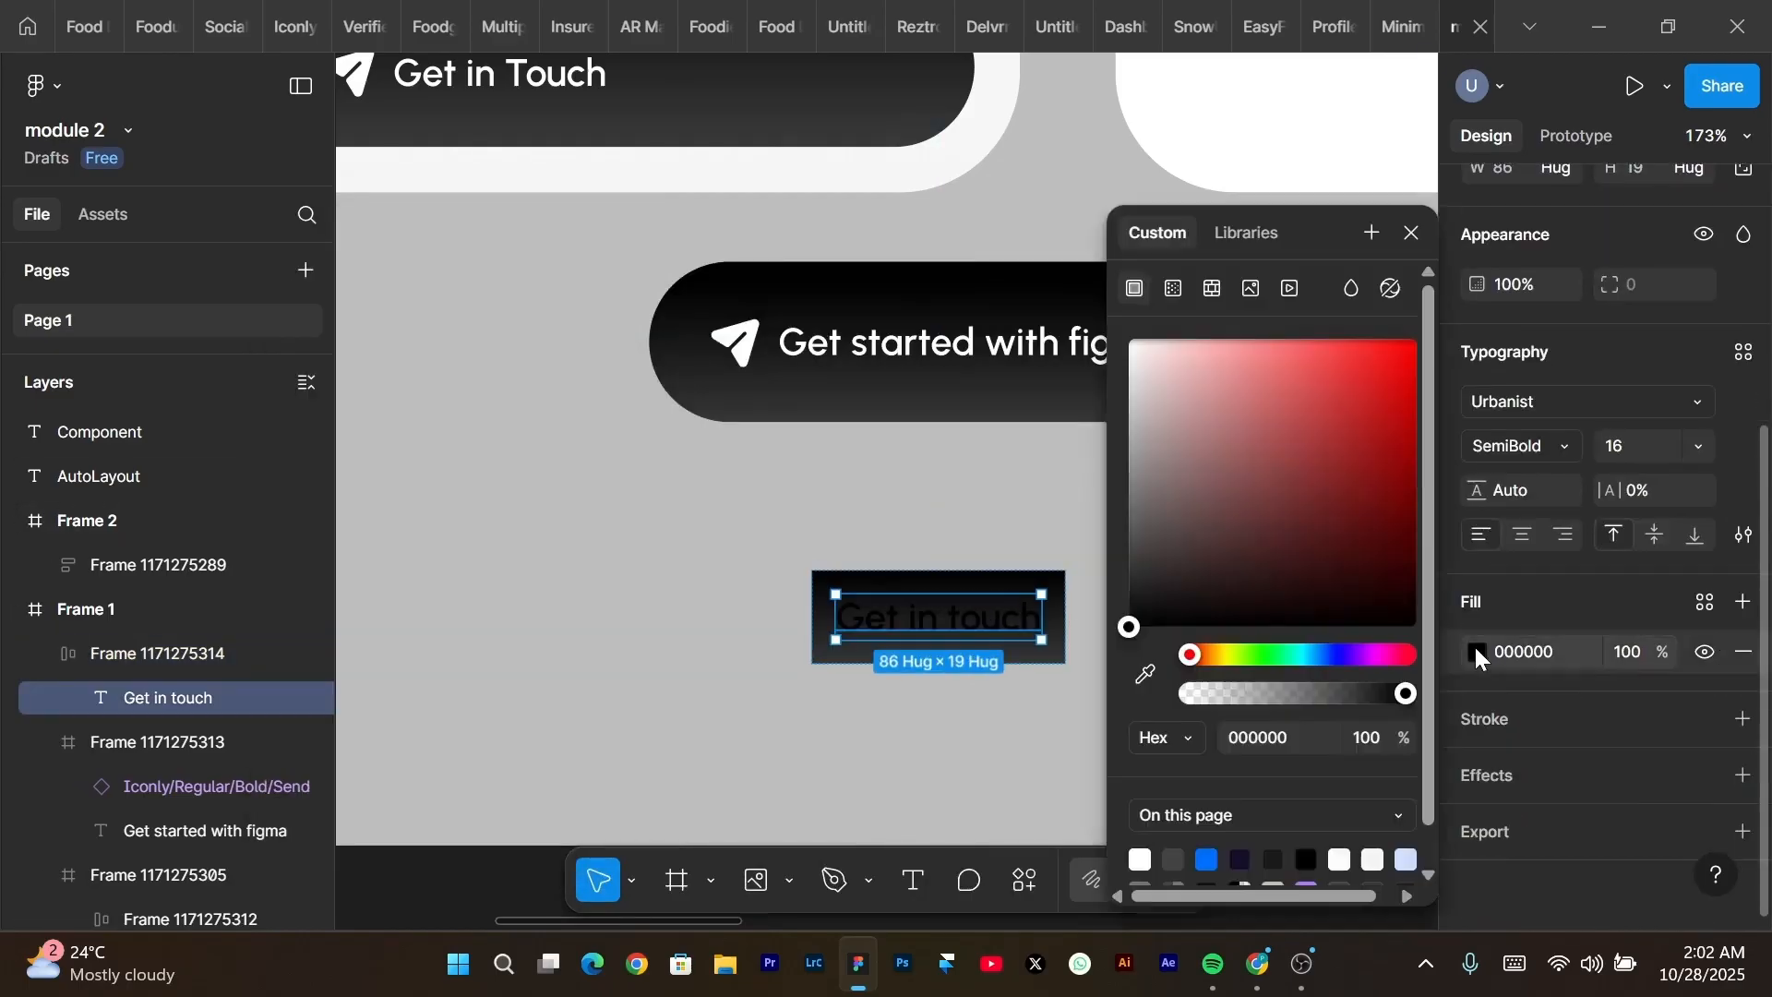
pyautogui.moveTo(1261, 425); pyautogui.dragTo(1056, 222)
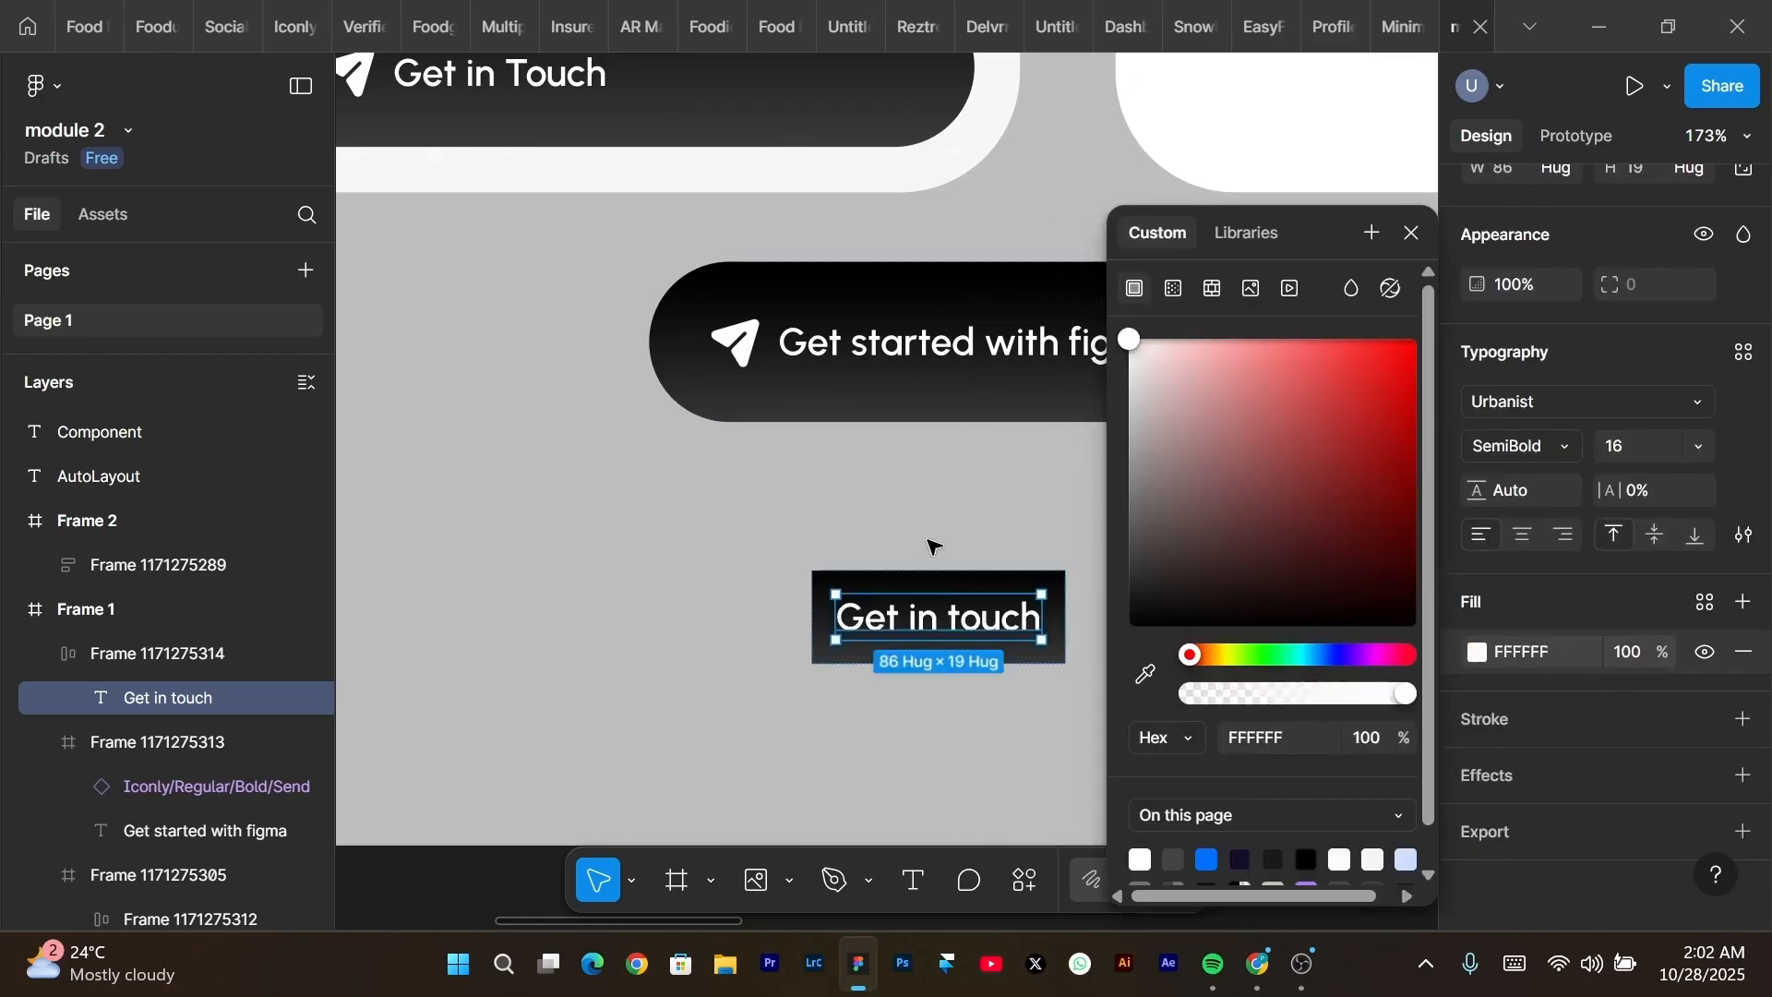
pyautogui.press('Escape')
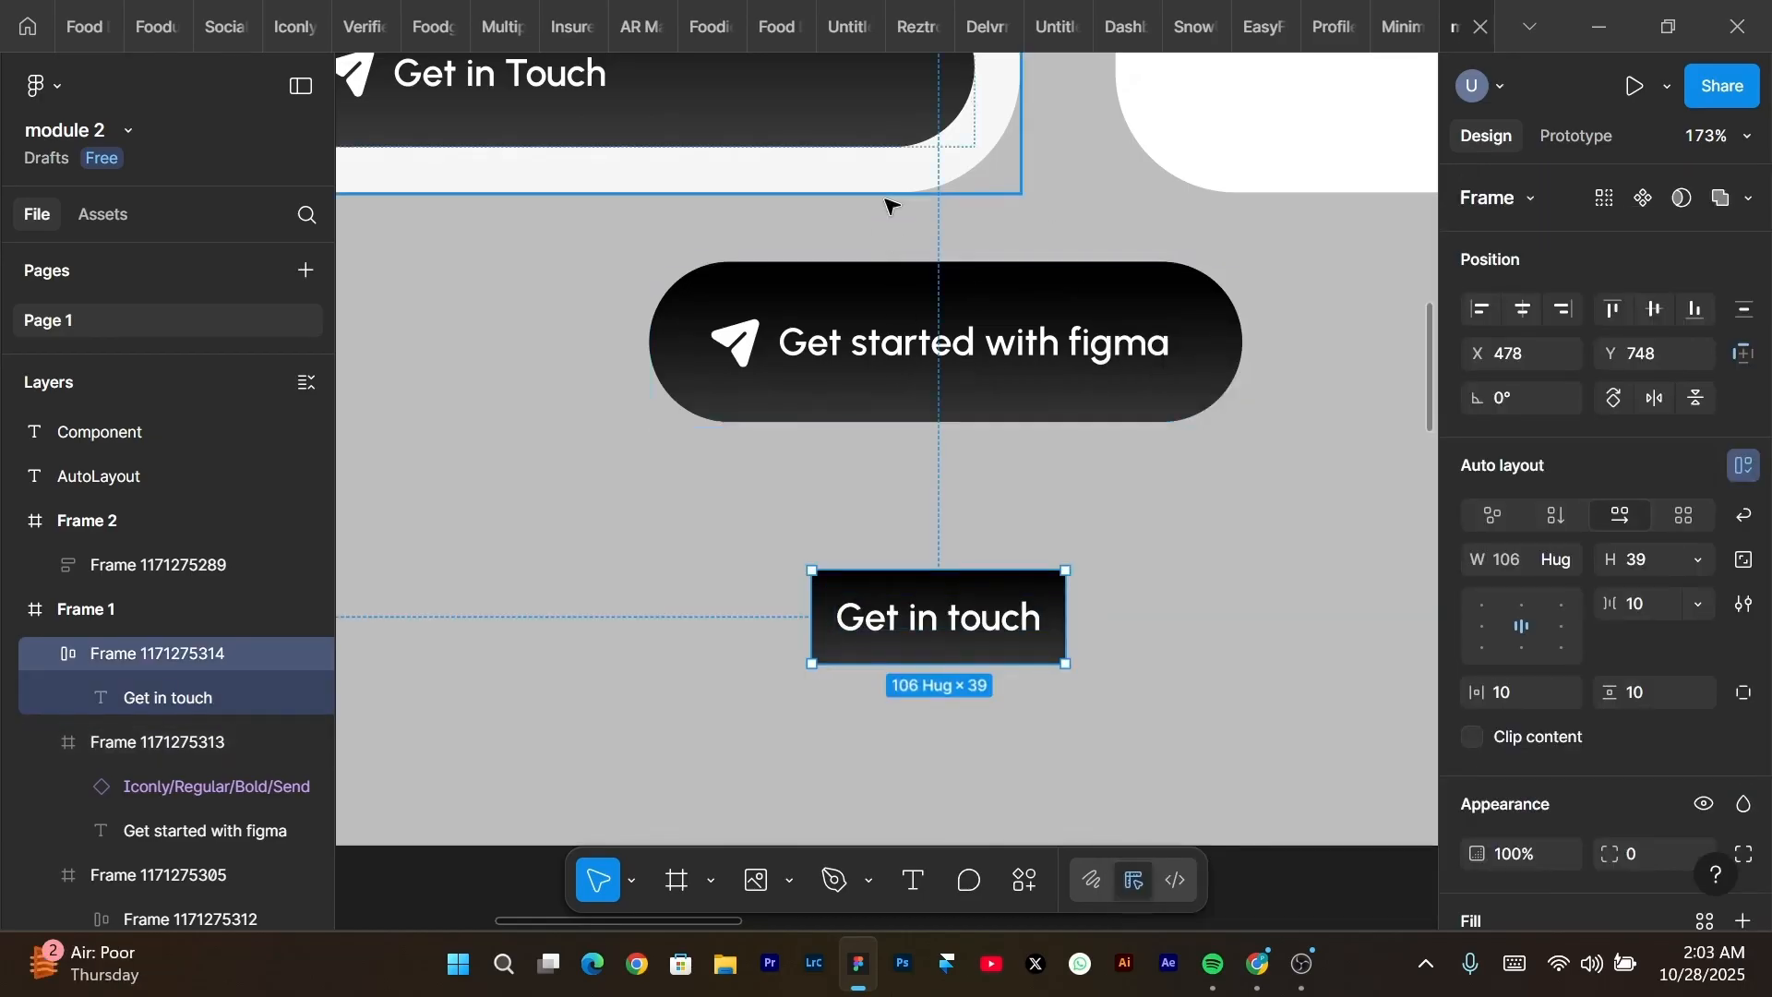
# Set the auto layout frame's height to 67 and round its corners to a radius of 51.
pyautogui.click(1646, 557)
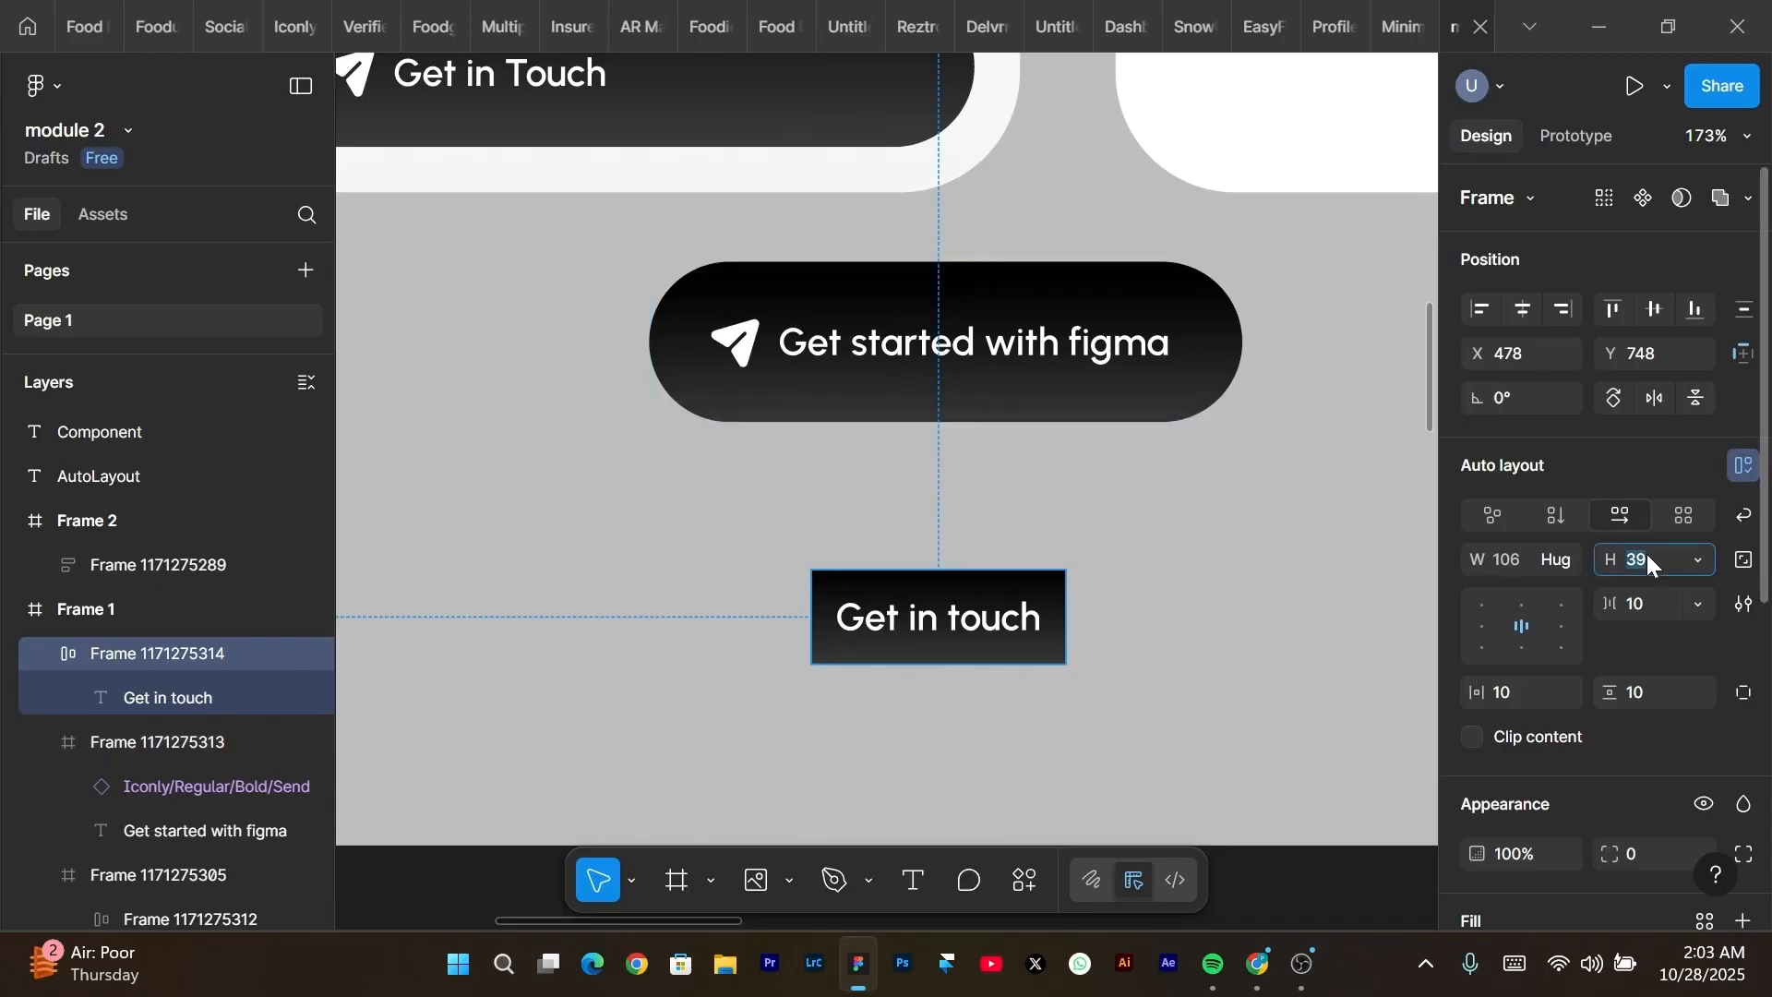
pyautogui.press('Return')
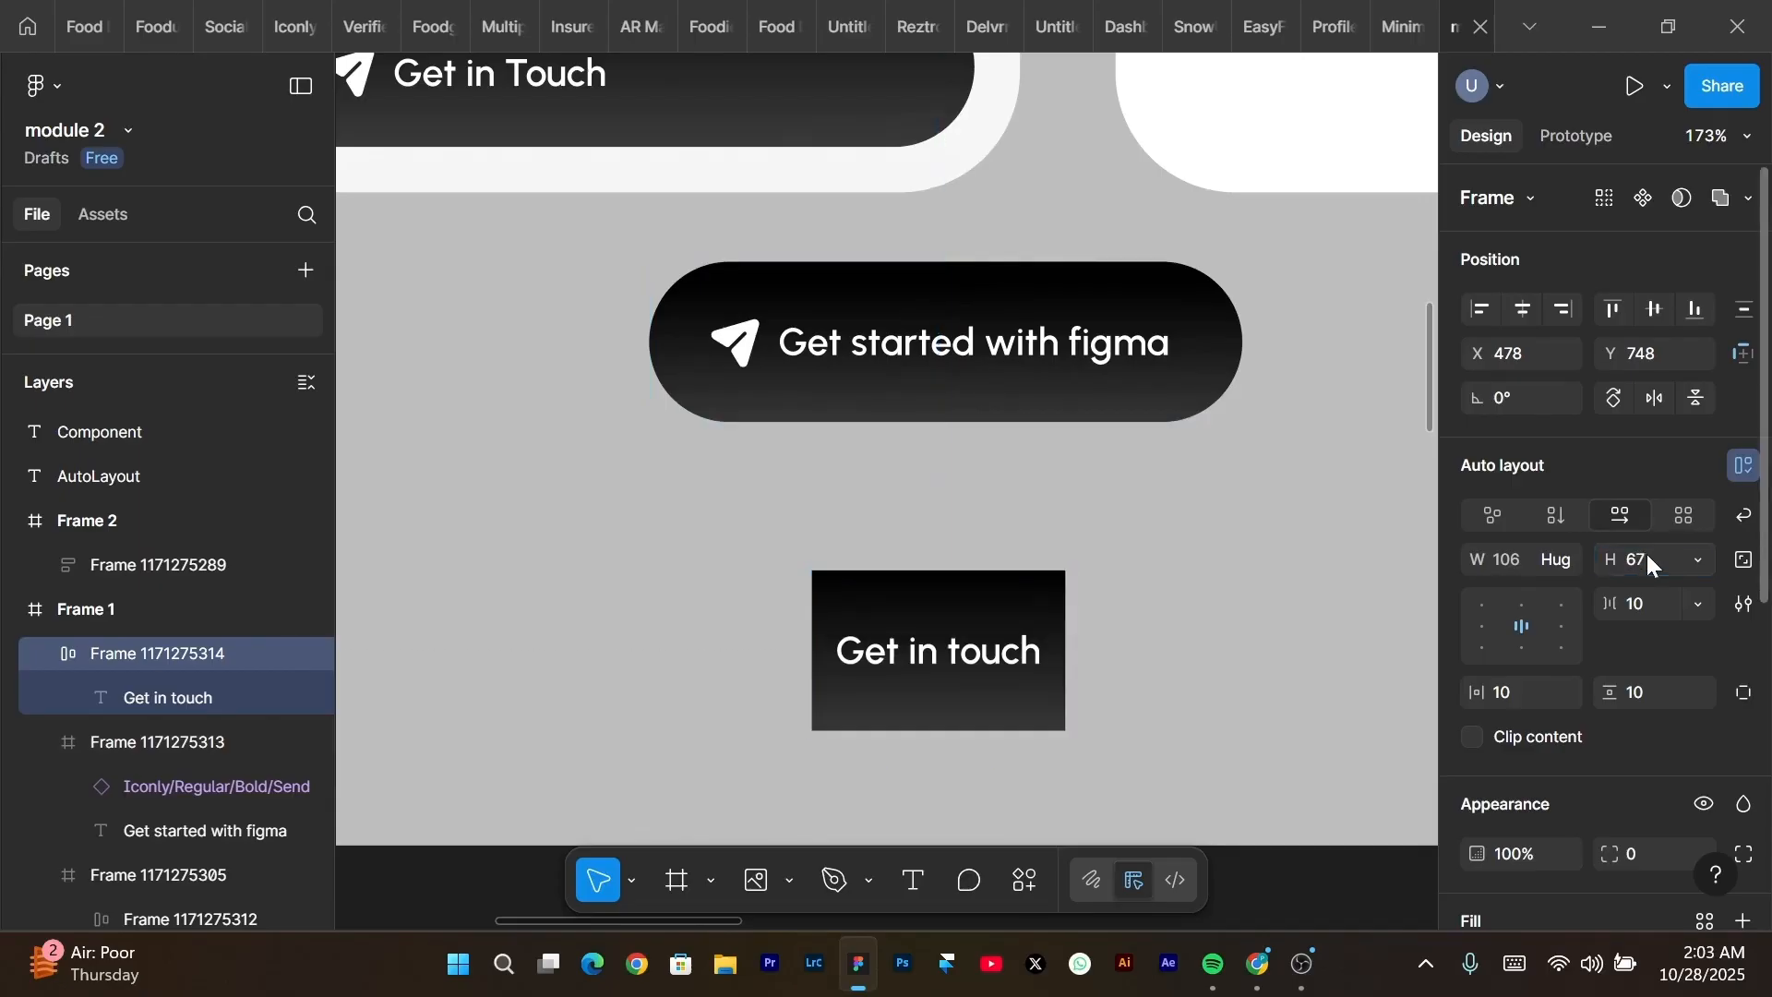
pyautogui.scroll(-2, 1646, 729)
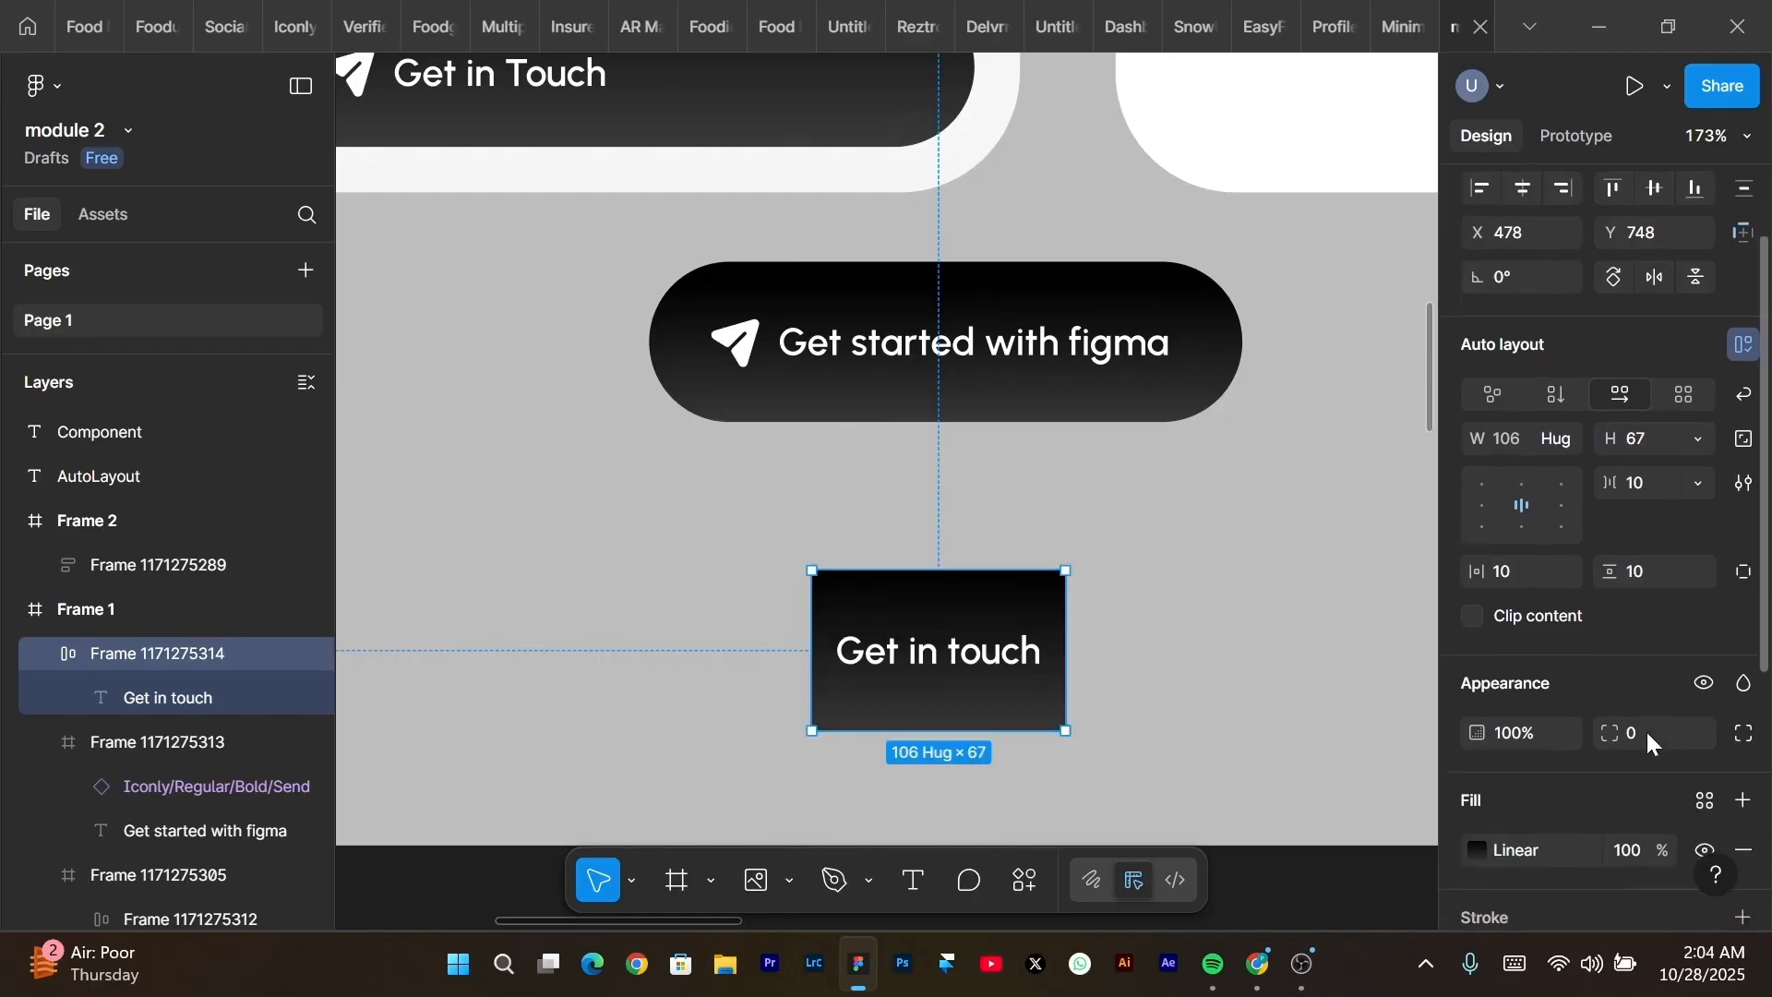
pyautogui.moveTo(1609, 731); pyautogui.dragTo(546, 527)
# Increase the auto layout button's horizontal padding to 52.
pyautogui.scroll(-1, 1206, 641)
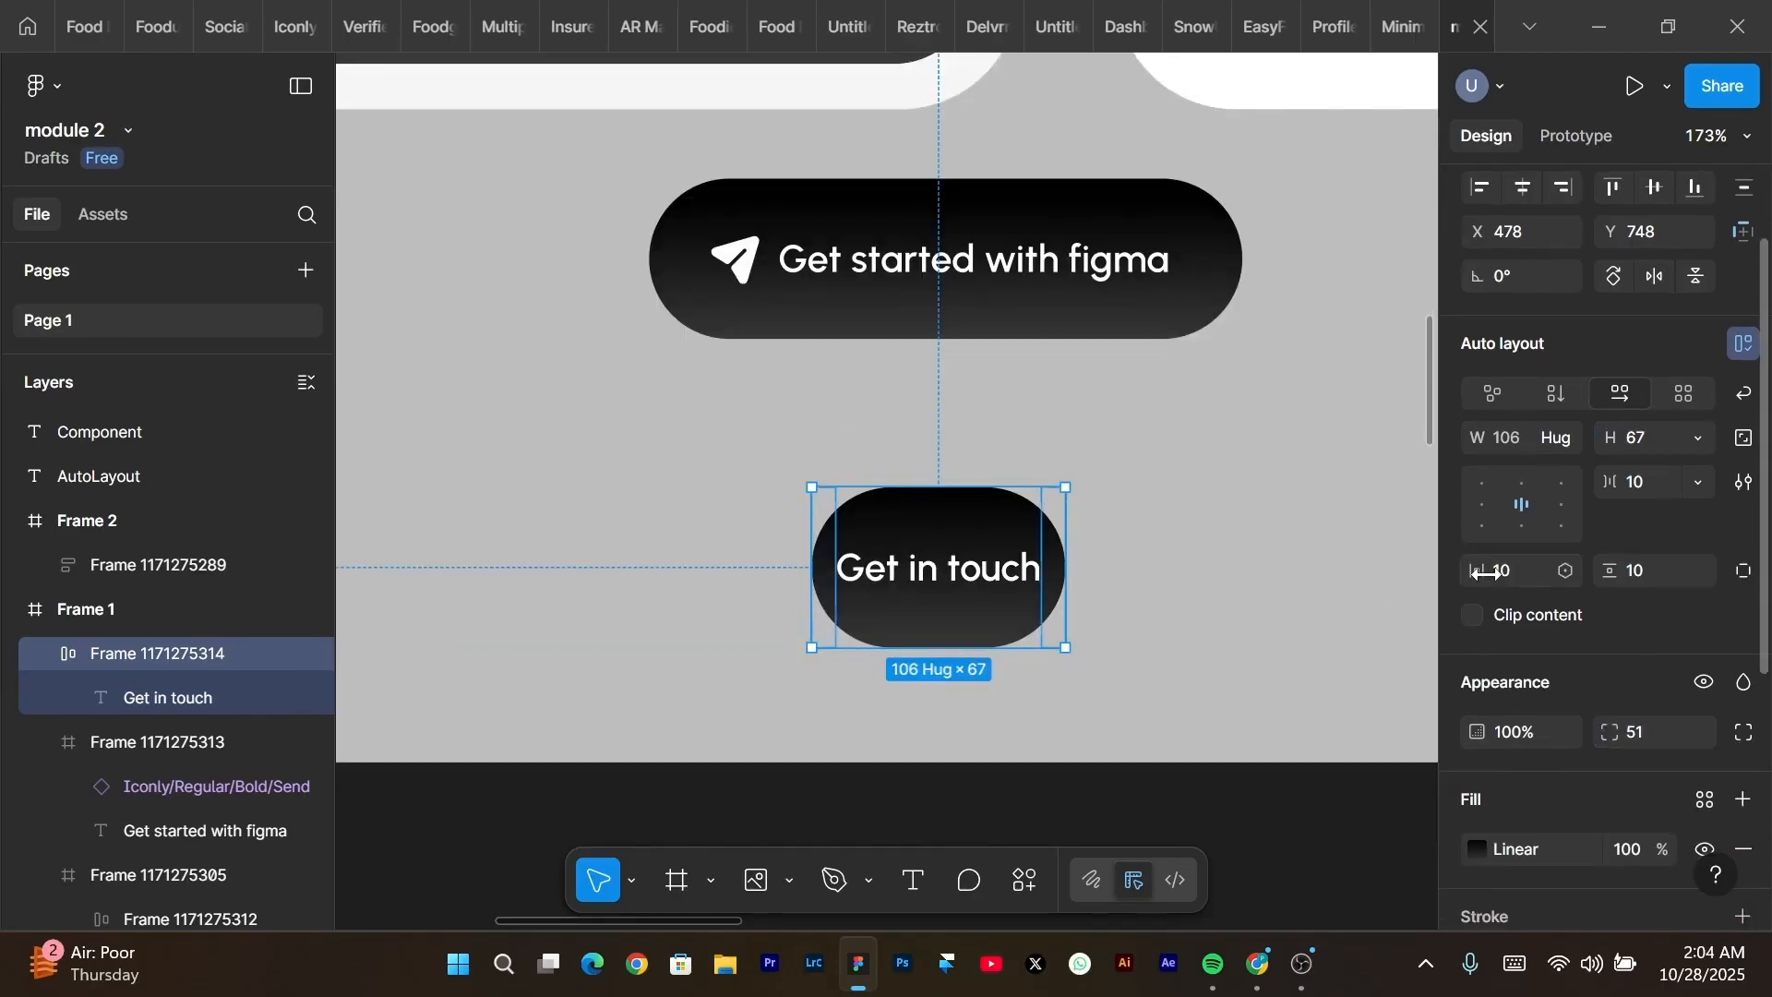
pyautogui.moveTo(1485, 573); pyautogui.dragTo(1425, 578)
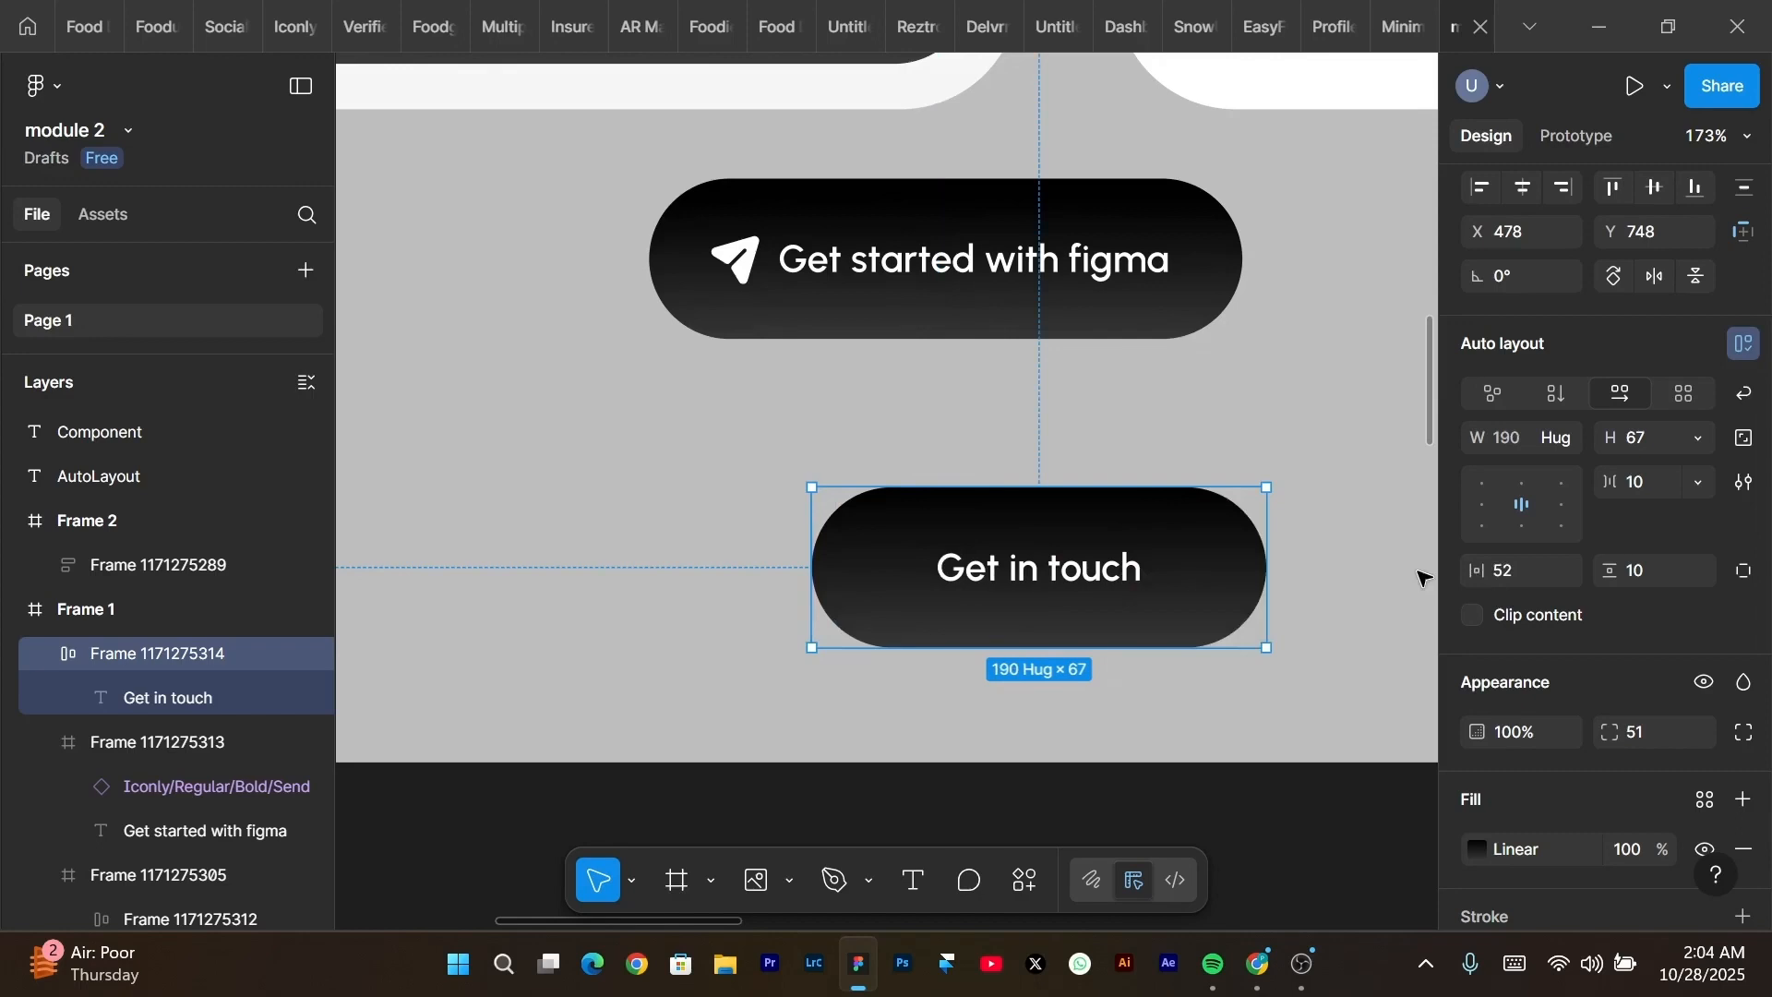
# Duplicate the auto layout button beside the original and change the copy's label to "get in touch with me on my emaiil".
pyautogui.hscroll(2, 1179, 507)
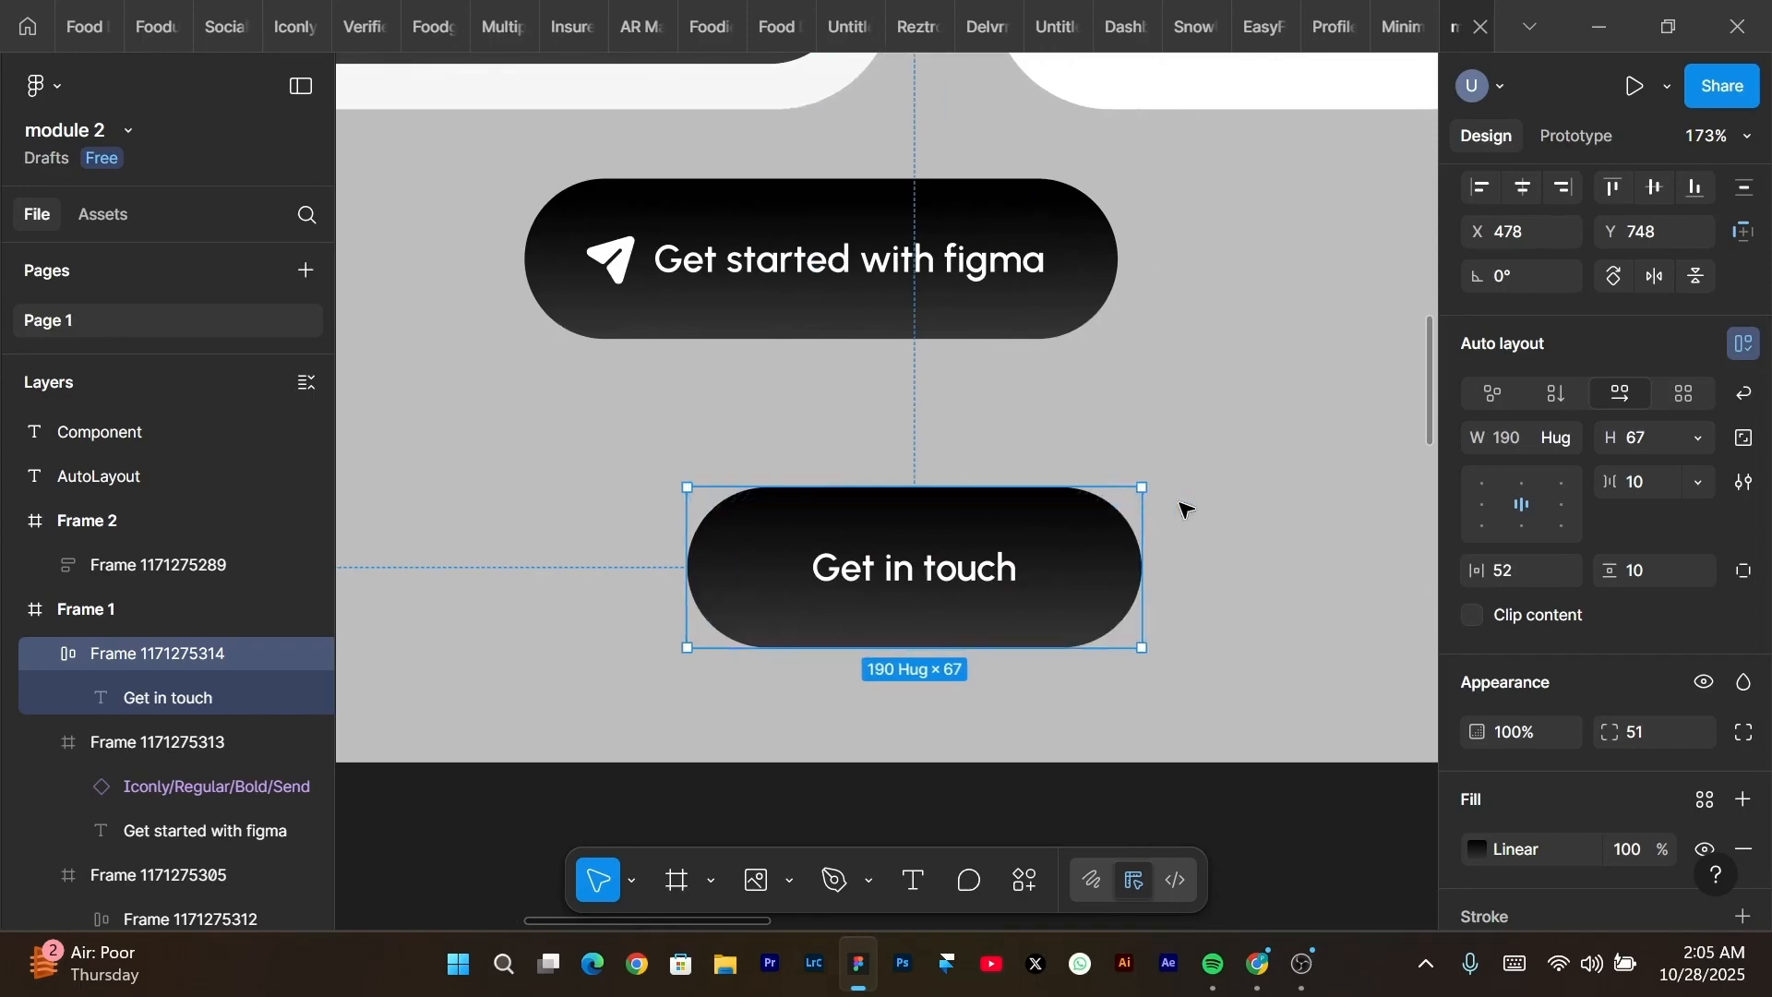
pyautogui.moveTo(949, 548); pyautogui.dragTo(1419, 527)
pyautogui.doubleClick(1418, 527)
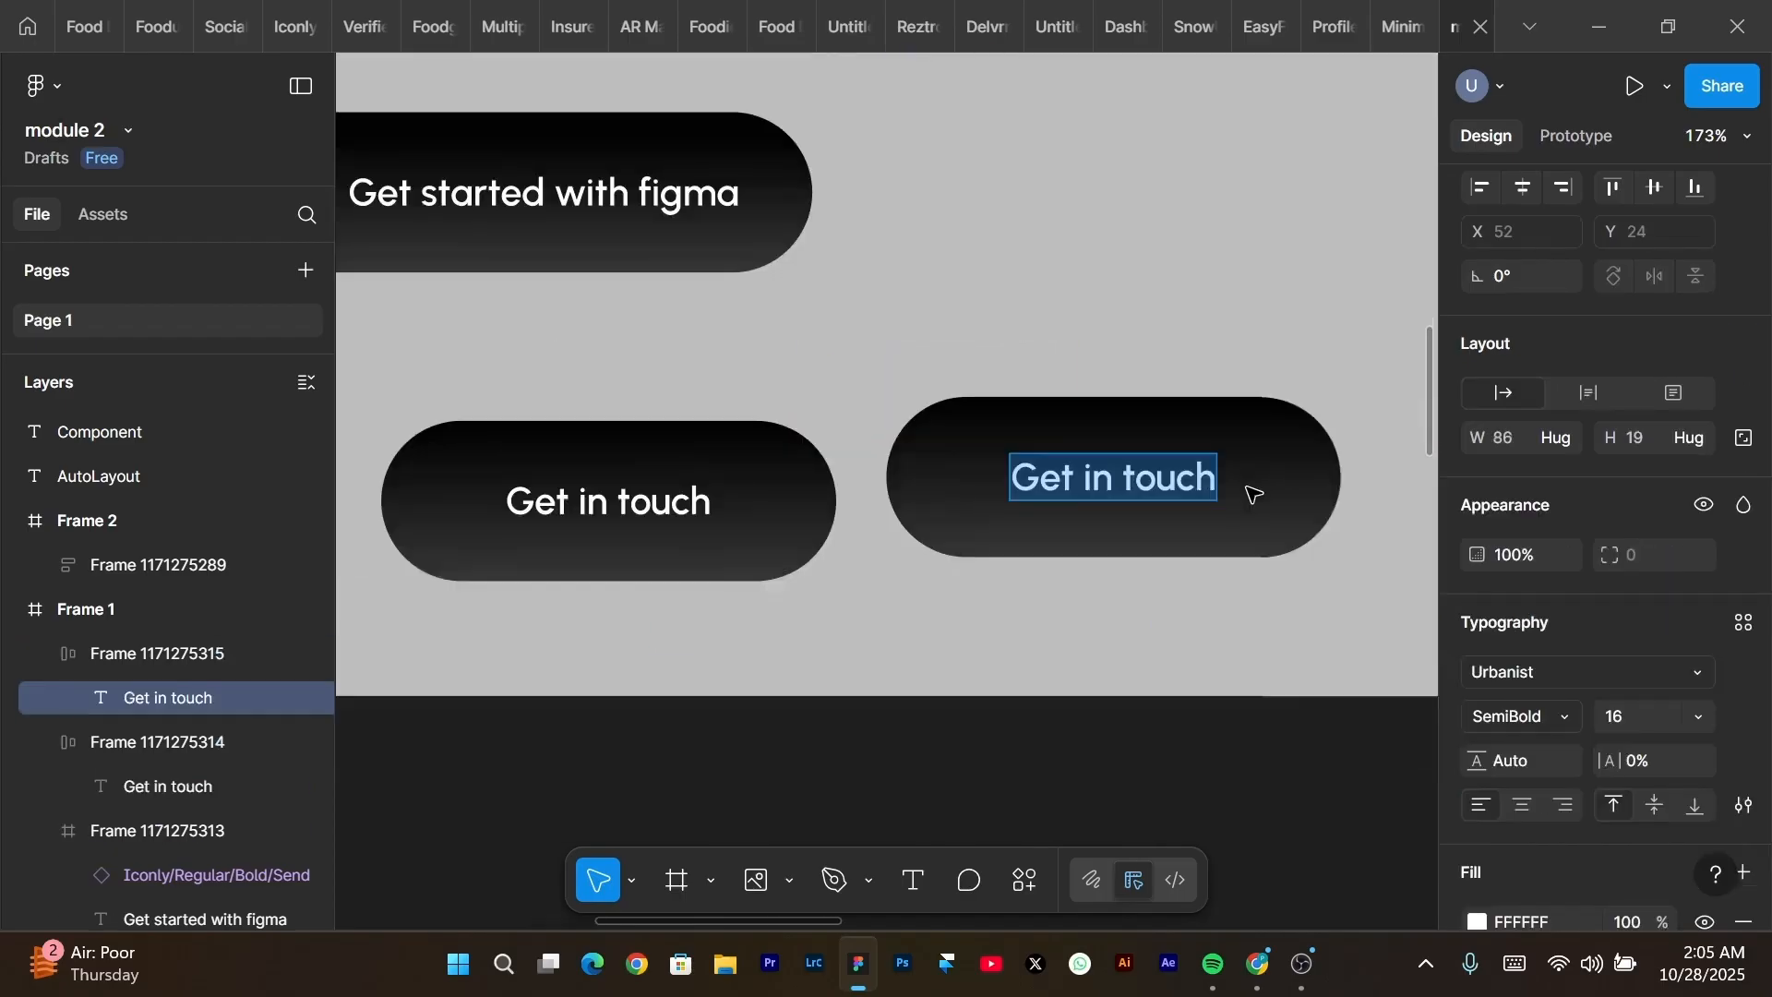
pyautogui.write('get in t')
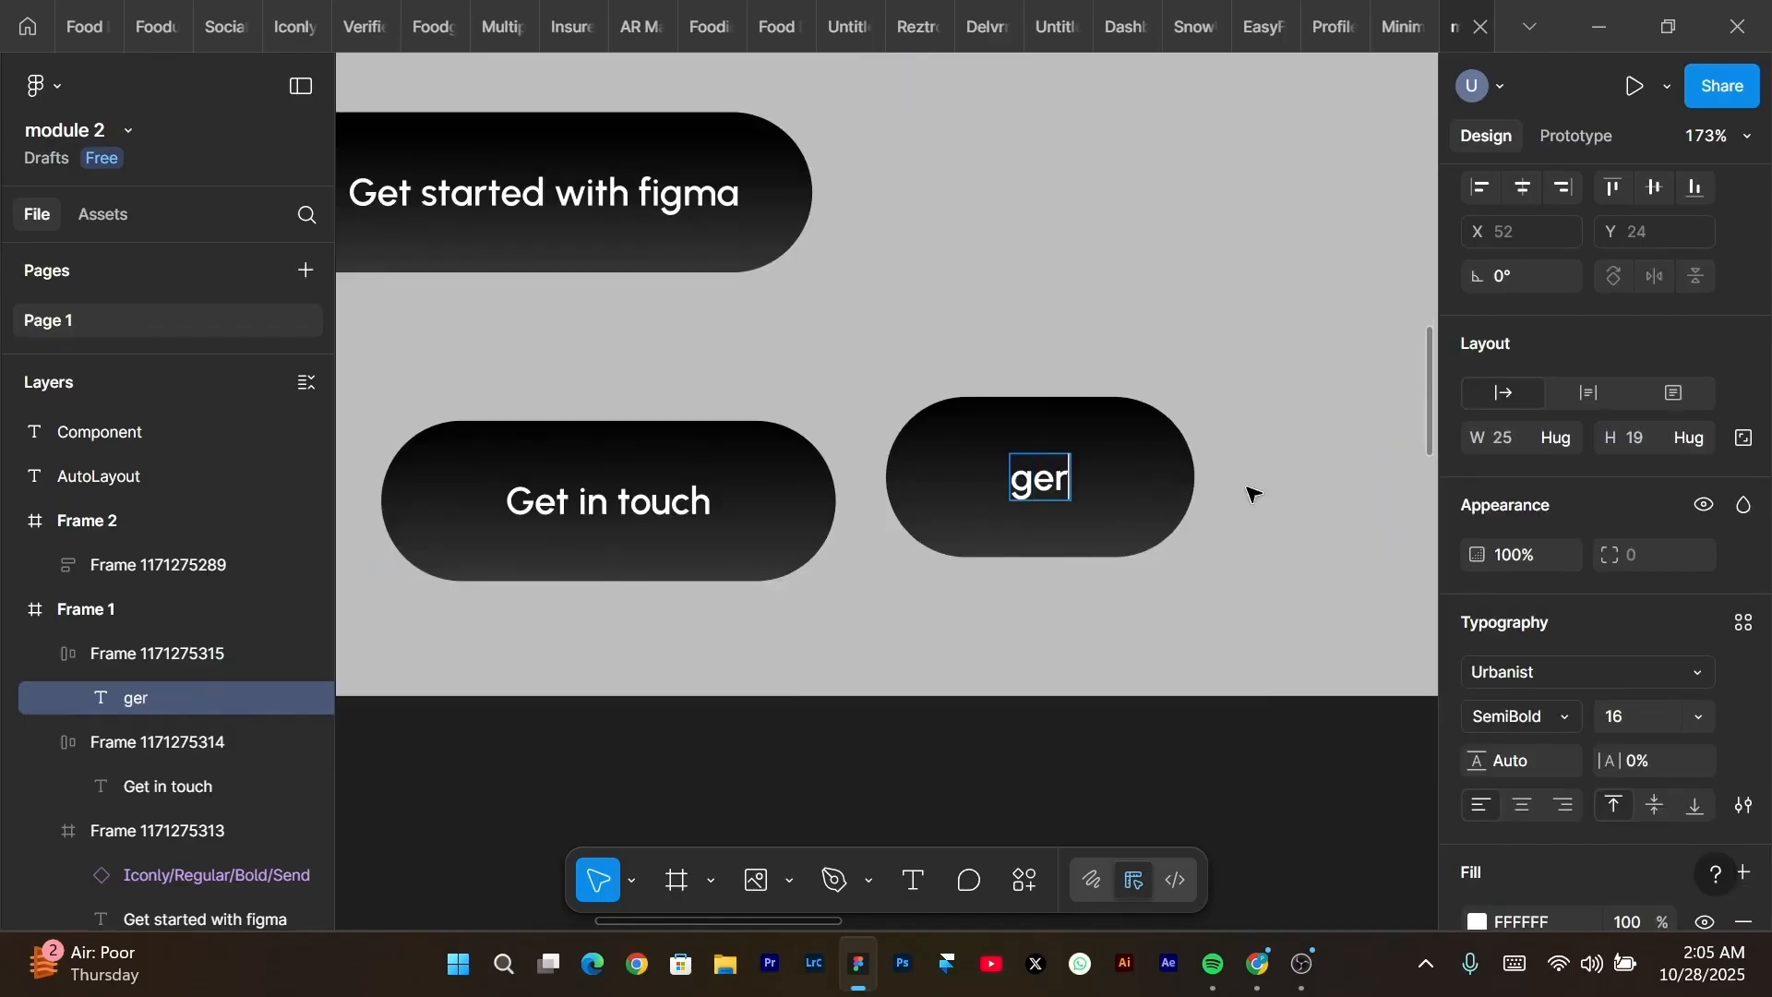
pyautogui.write('ouch wit')
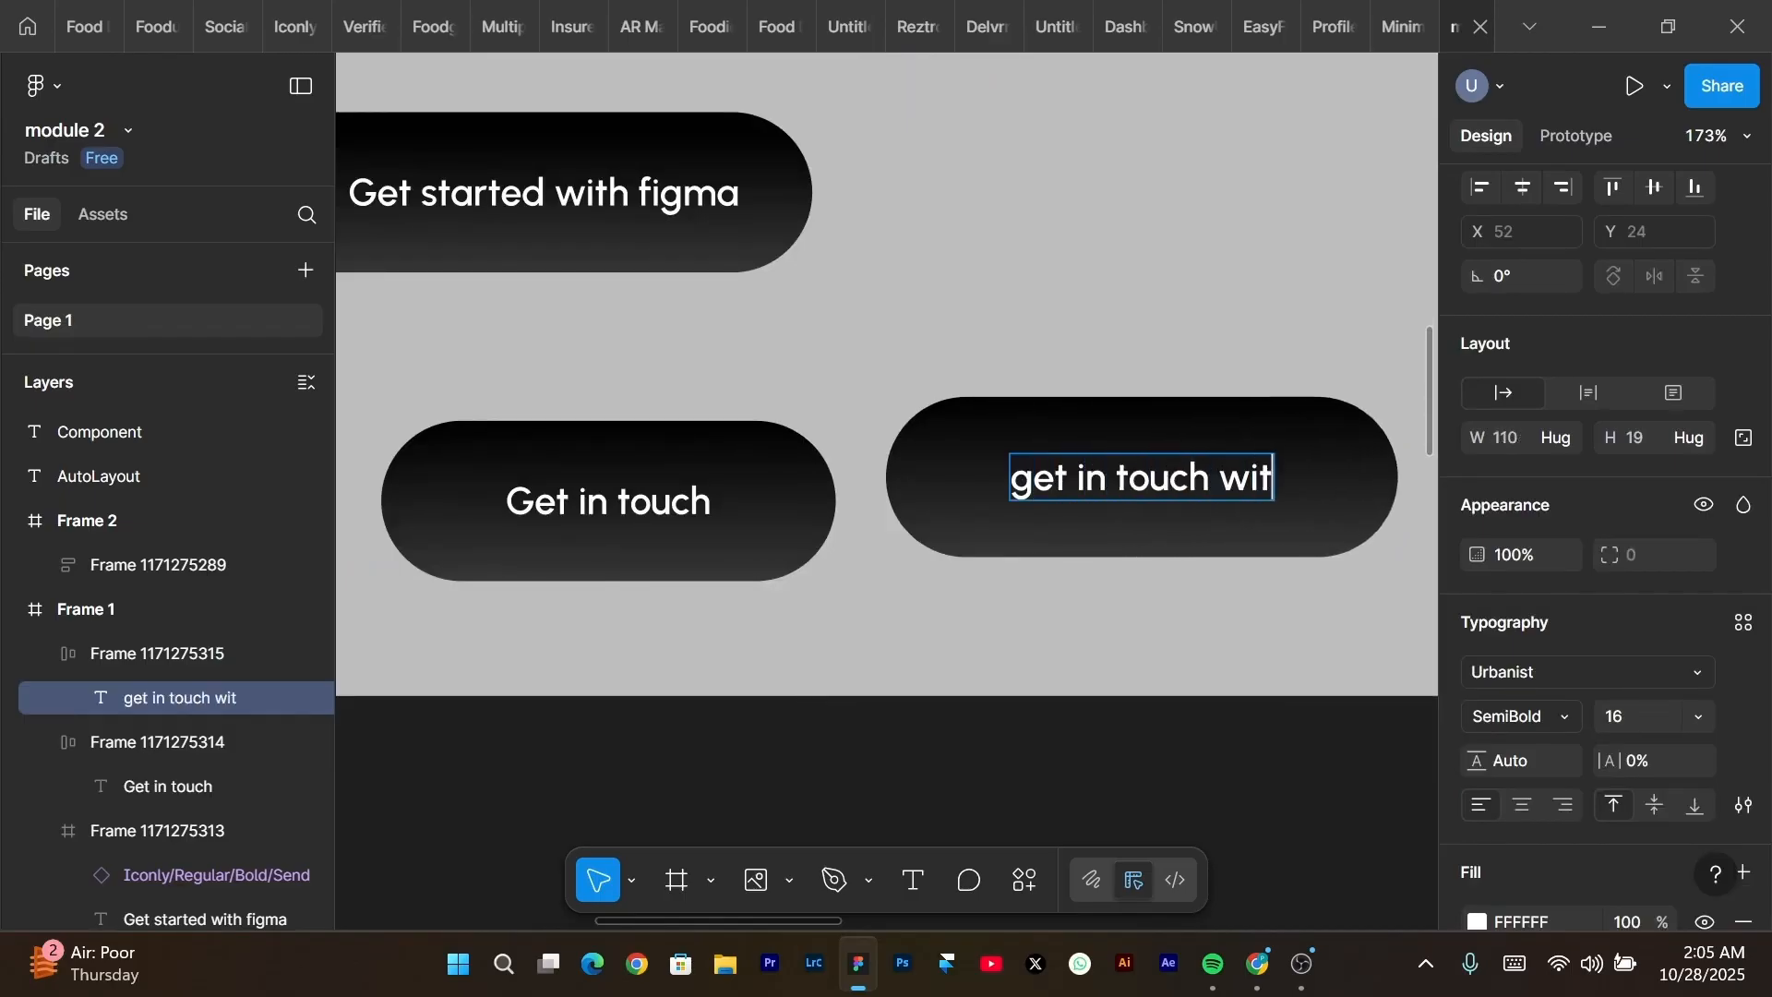
pyautogui.write('h me on my emaiil')
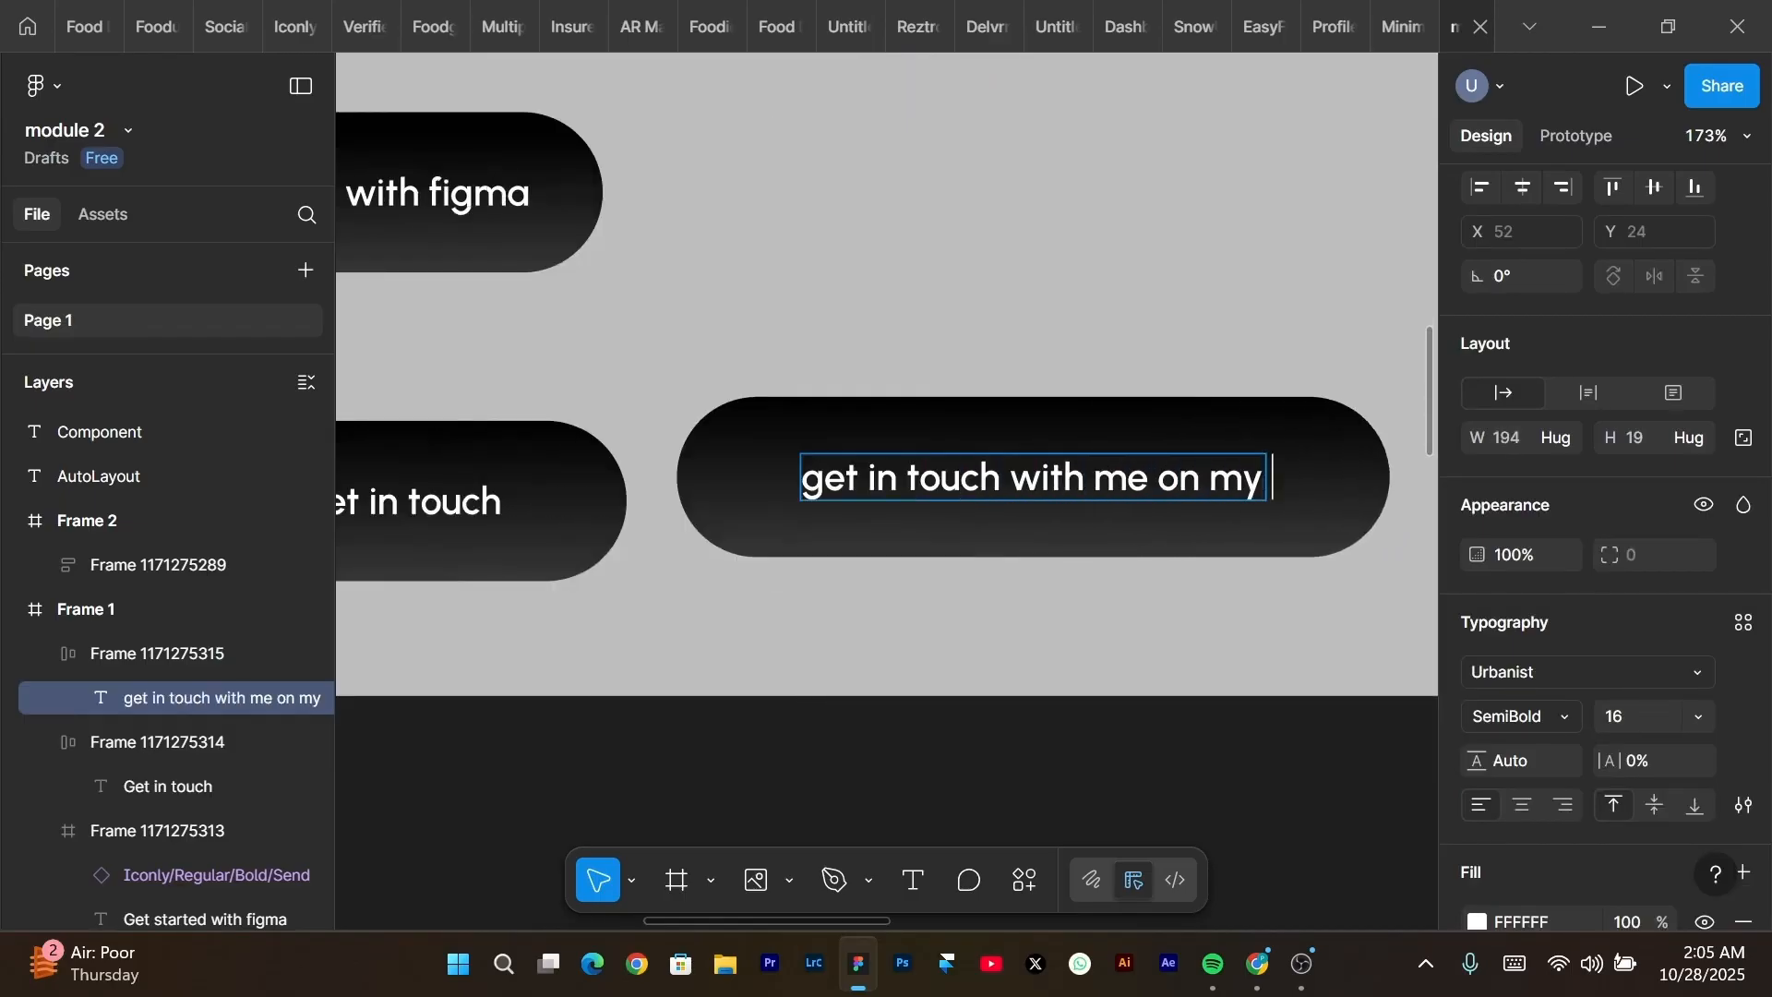
pyautogui.press('Escape')
# Widen the manually sized "Get started with figma" button frame to about 402.
pyautogui.scroll(-2, 981, 429)
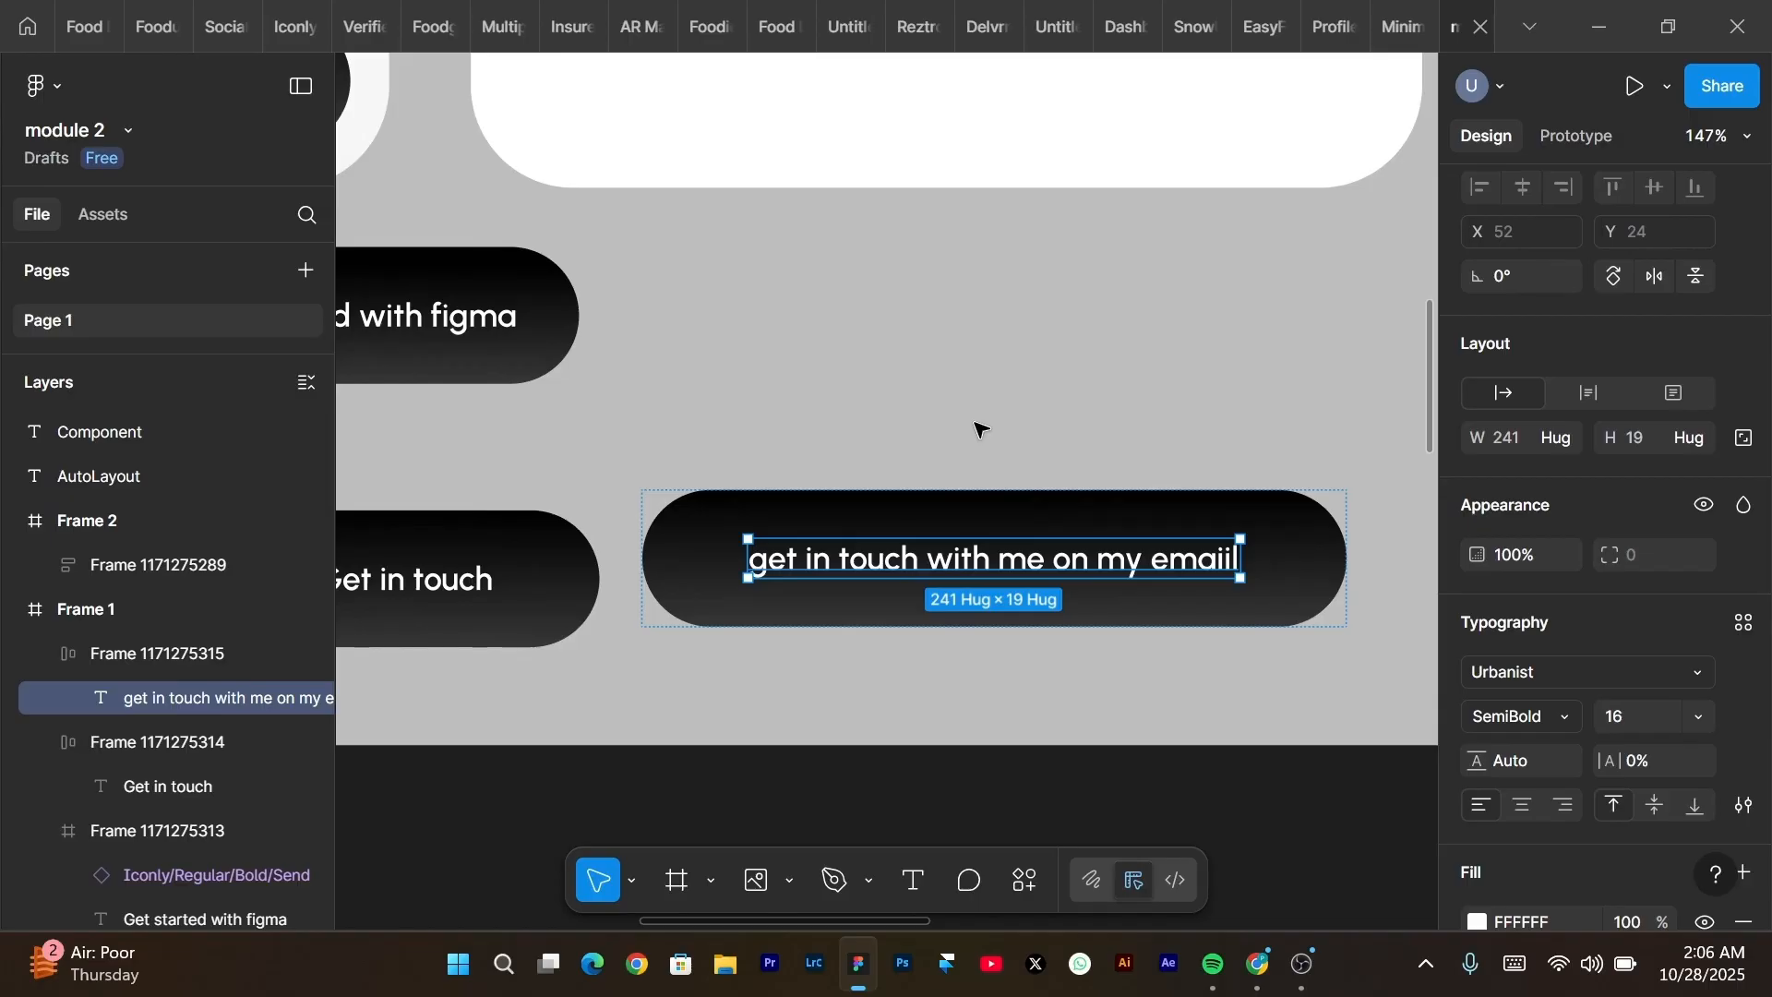
pyautogui.hscroll(-3, 980, 430)
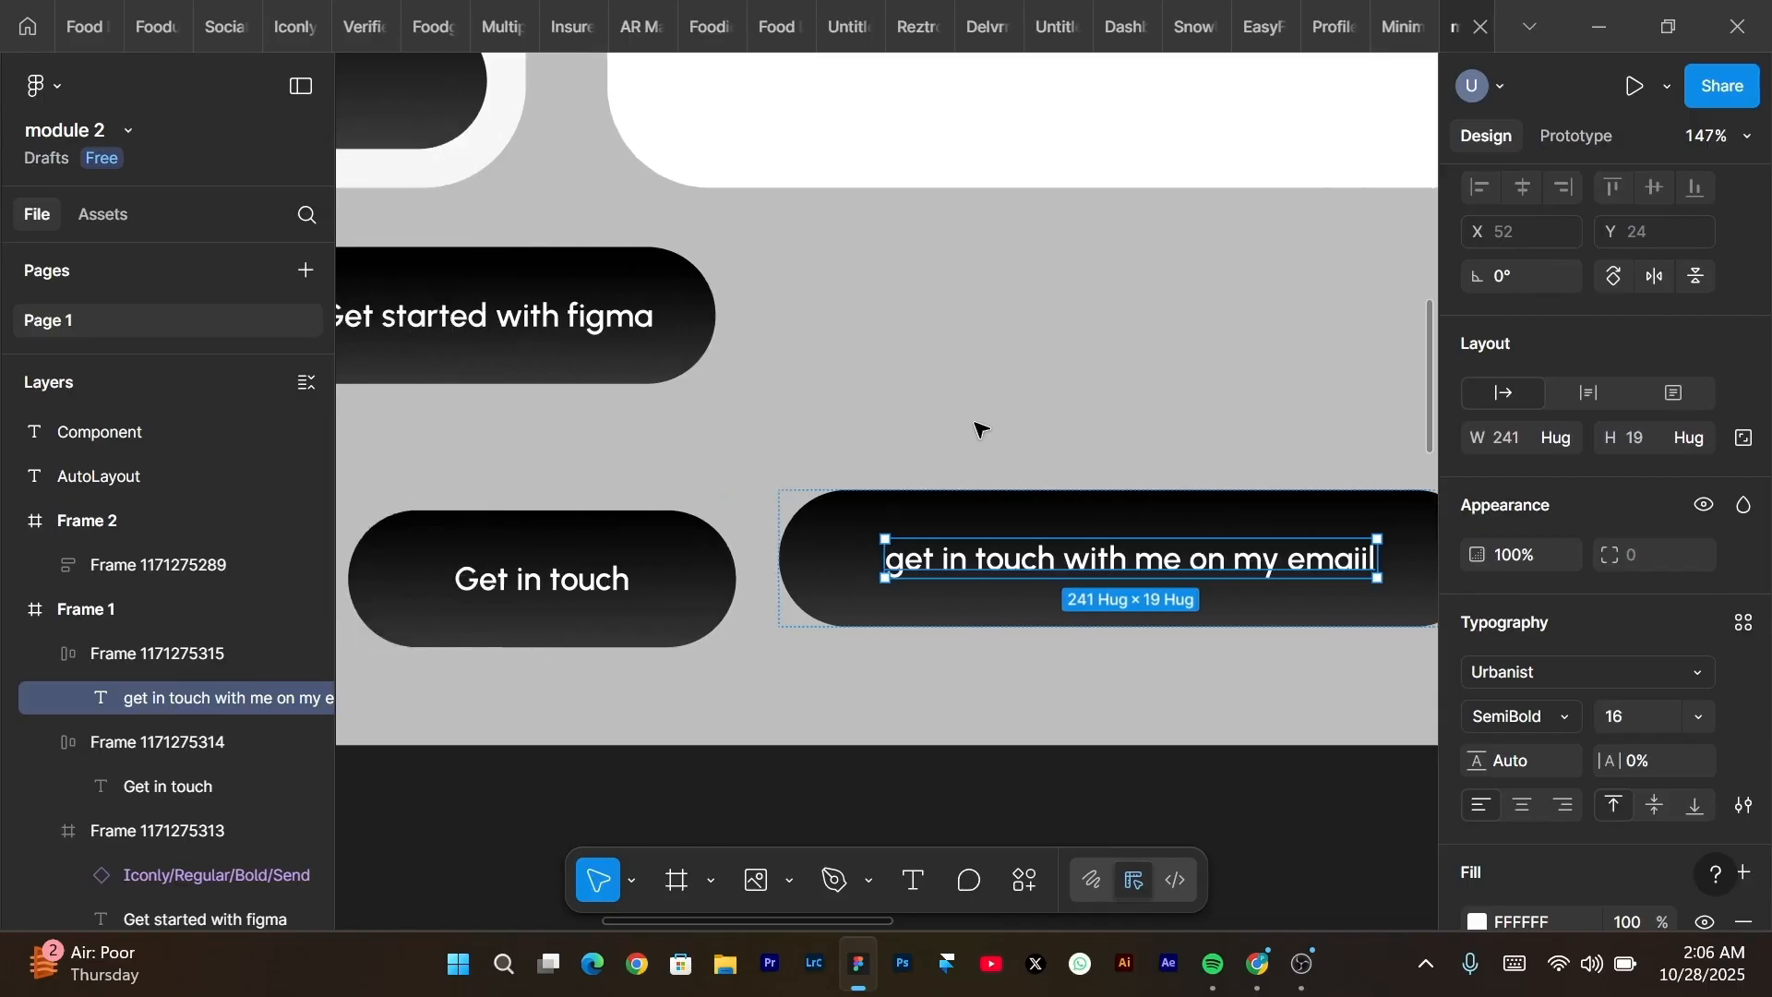
pyautogui.hscroll(-2, 981, 430)
pyautogui.click(620, 319)
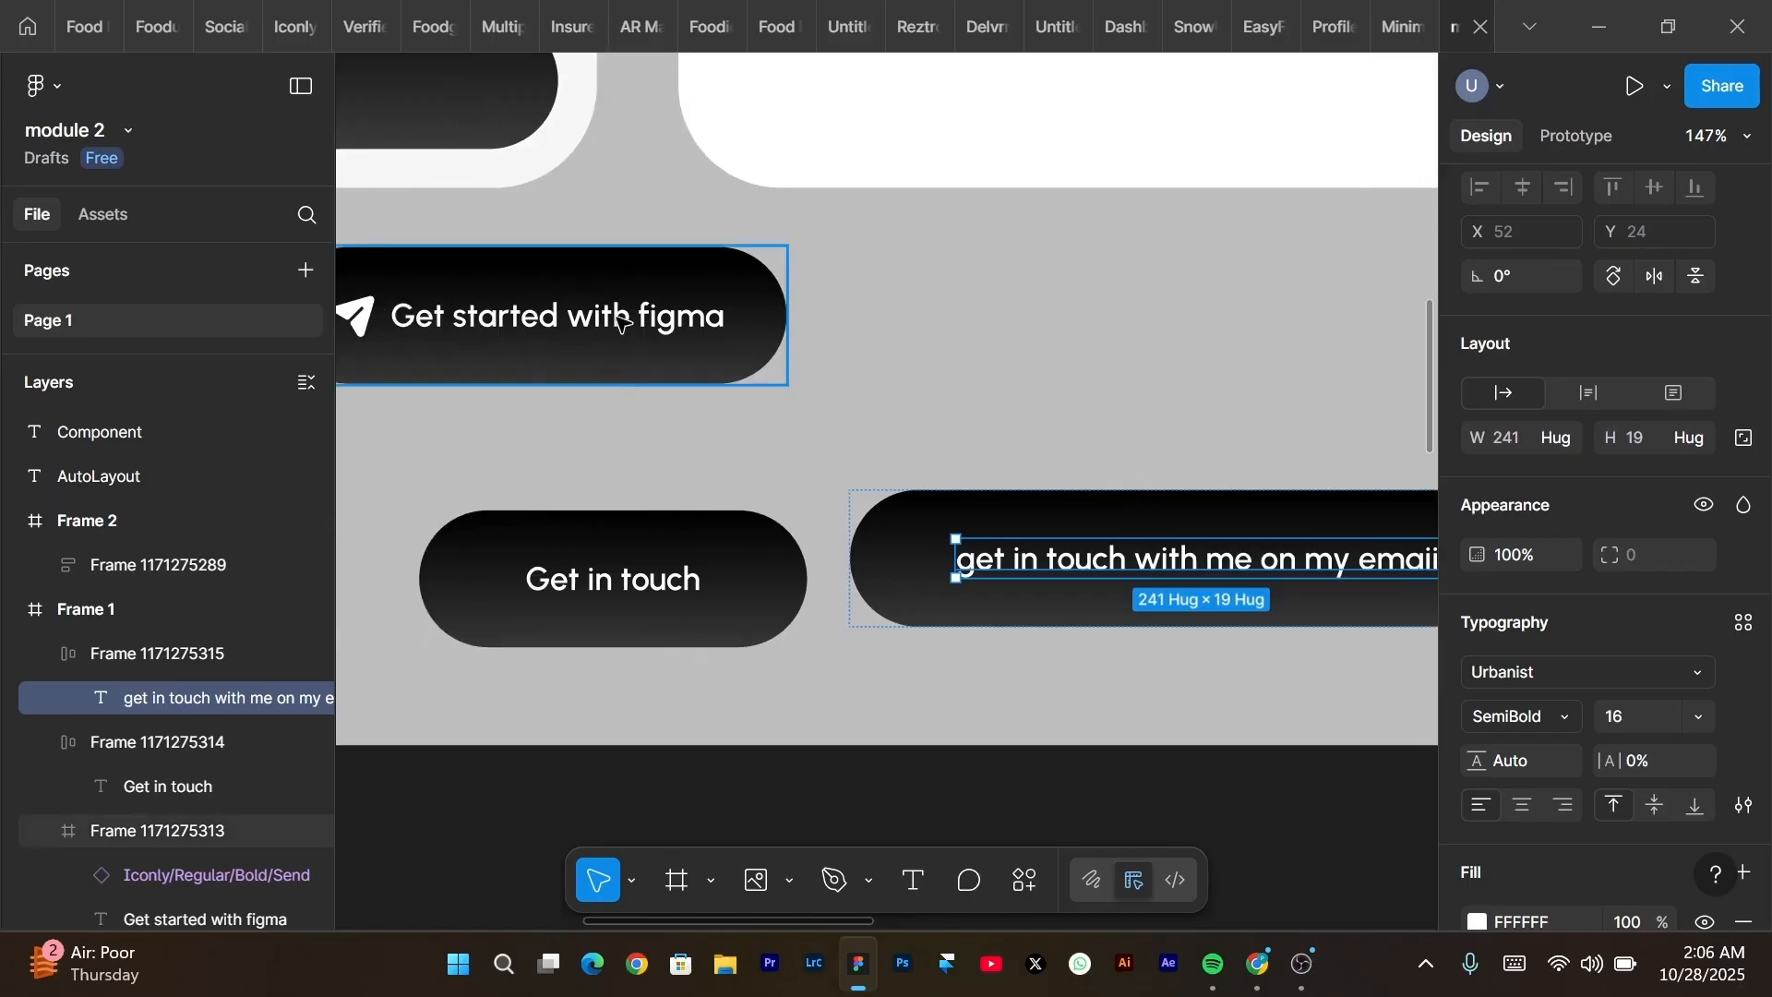
pyautogui.doubleClick(621, 319)
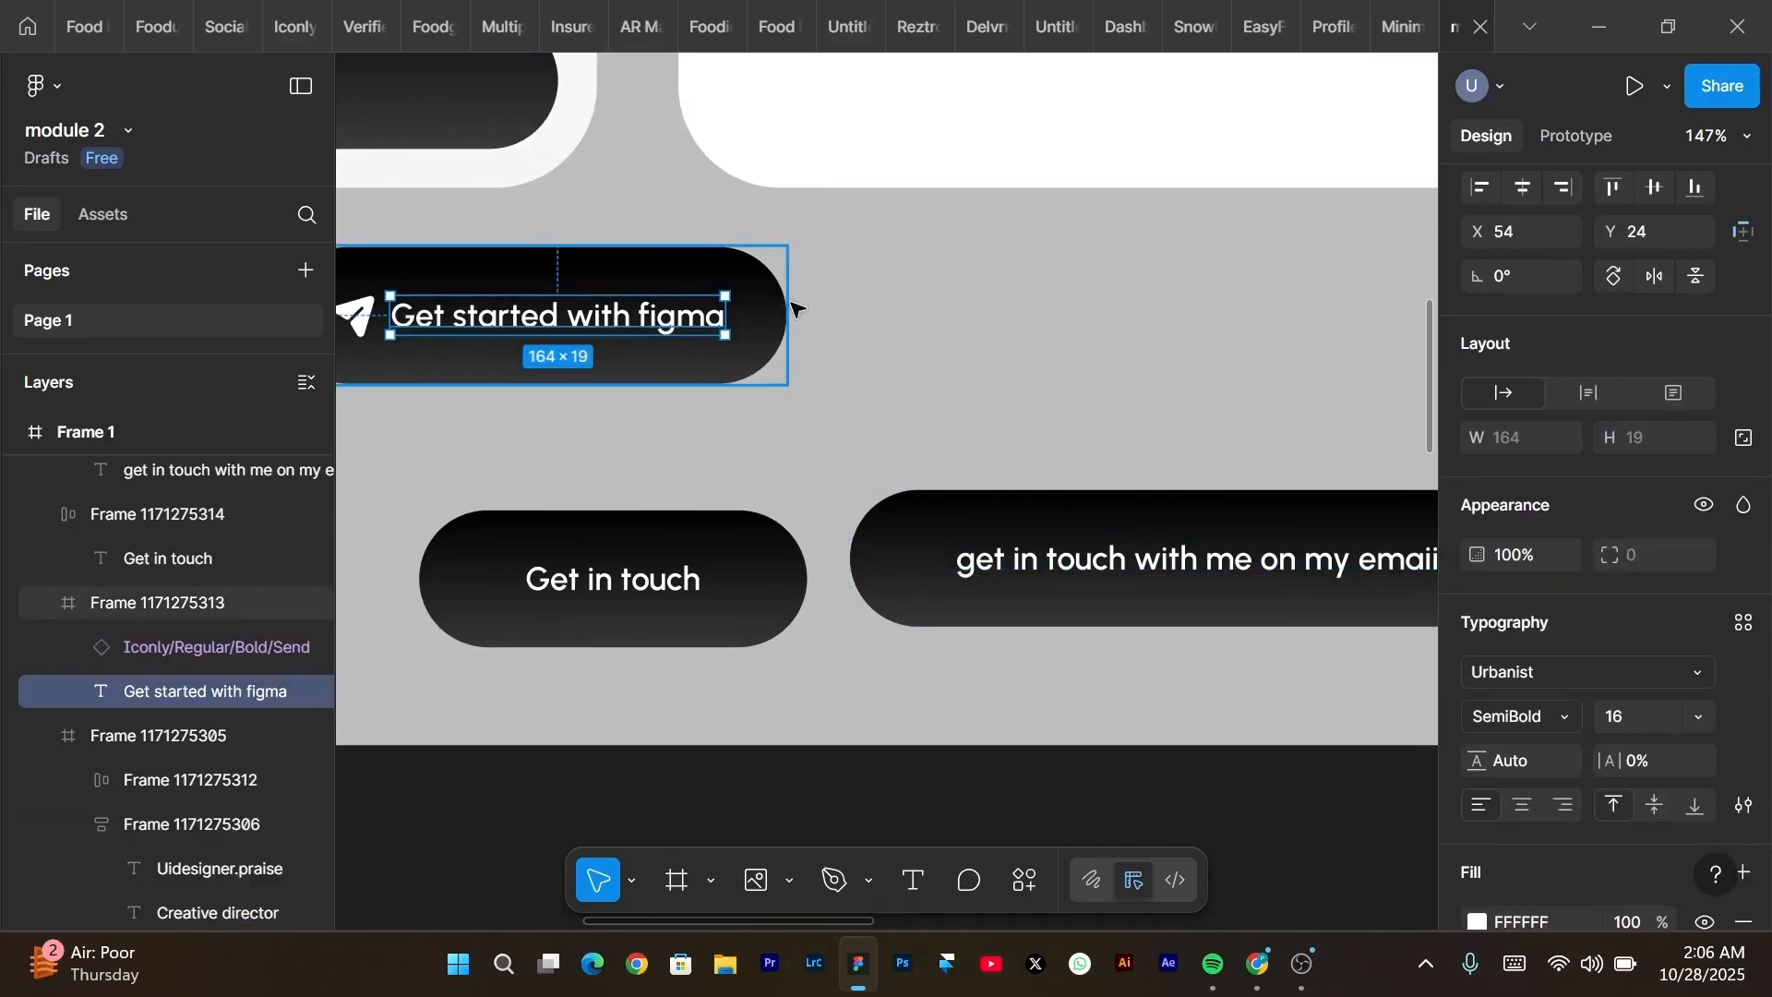
pyautogui.press('Escape')
pyautogui.moveTo(796, 314); pyautogui.dragTo(1101, 374)
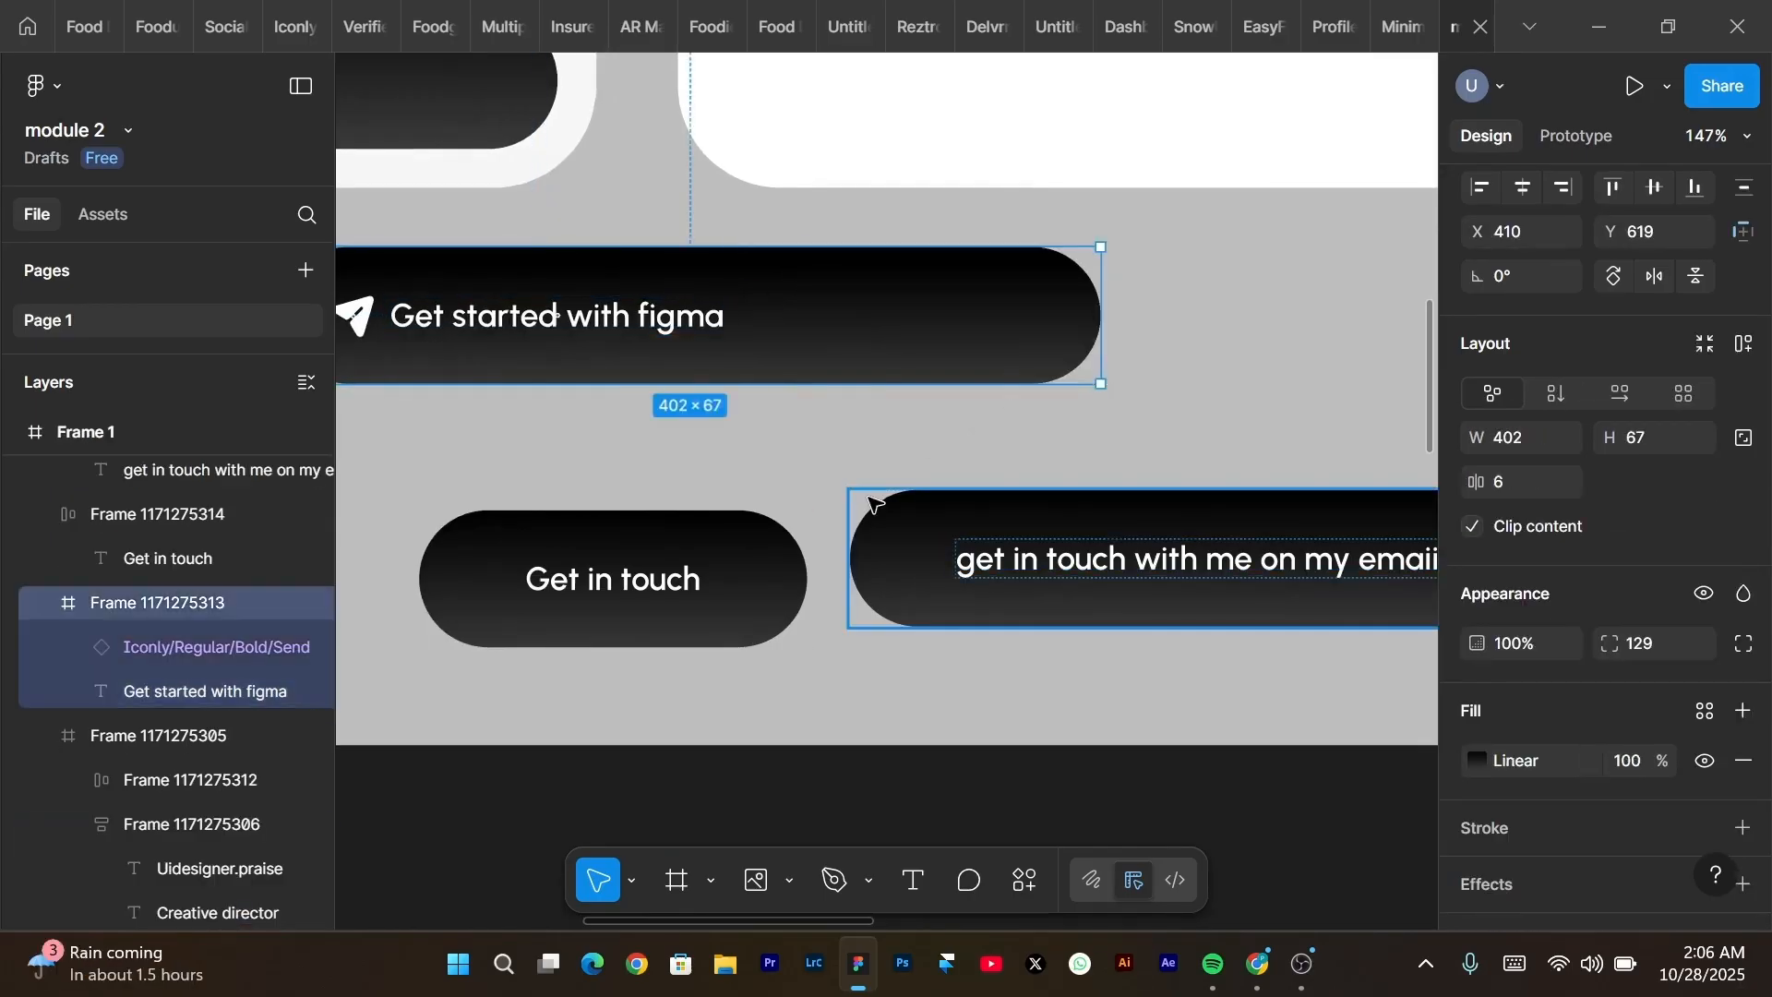
# Replace the duplicate button's label with "get in touch" and delete the duplicate button.
pyautogui.scroll(-2, 858, 507)
pyautogui.hscroll(3, 858, 507)
pyautogui.doubleClick(1023, 482)
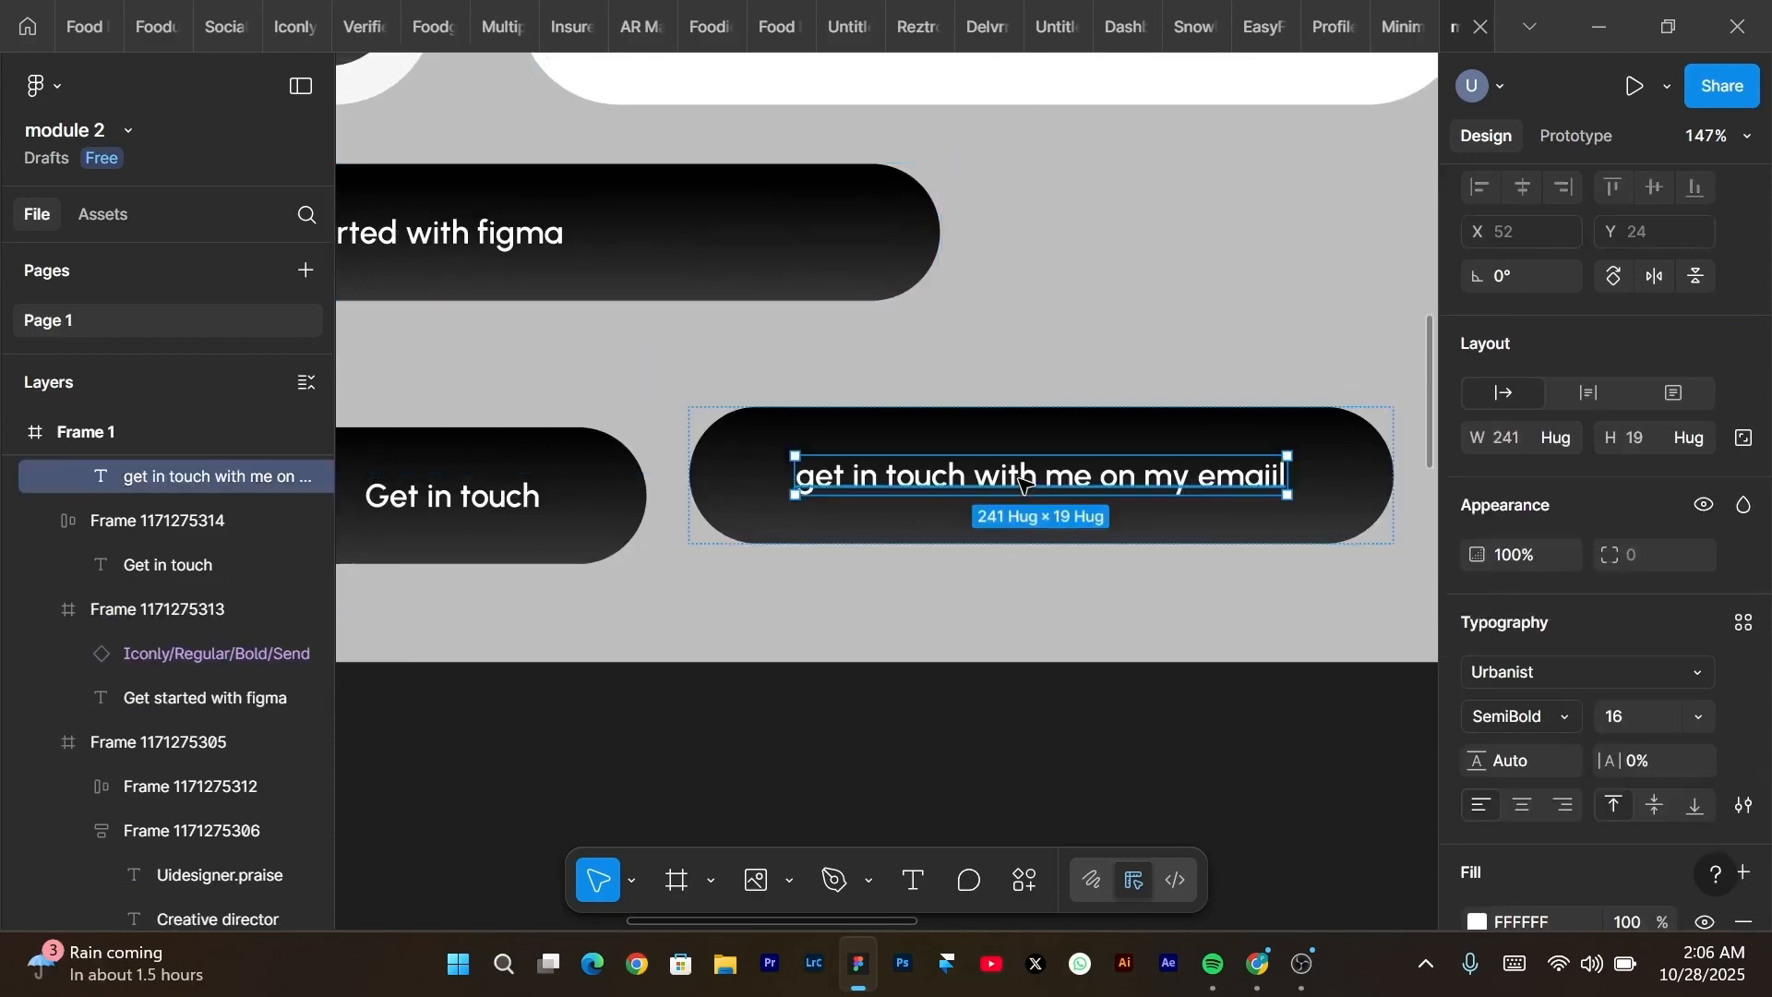
pyautogui.press('Return')
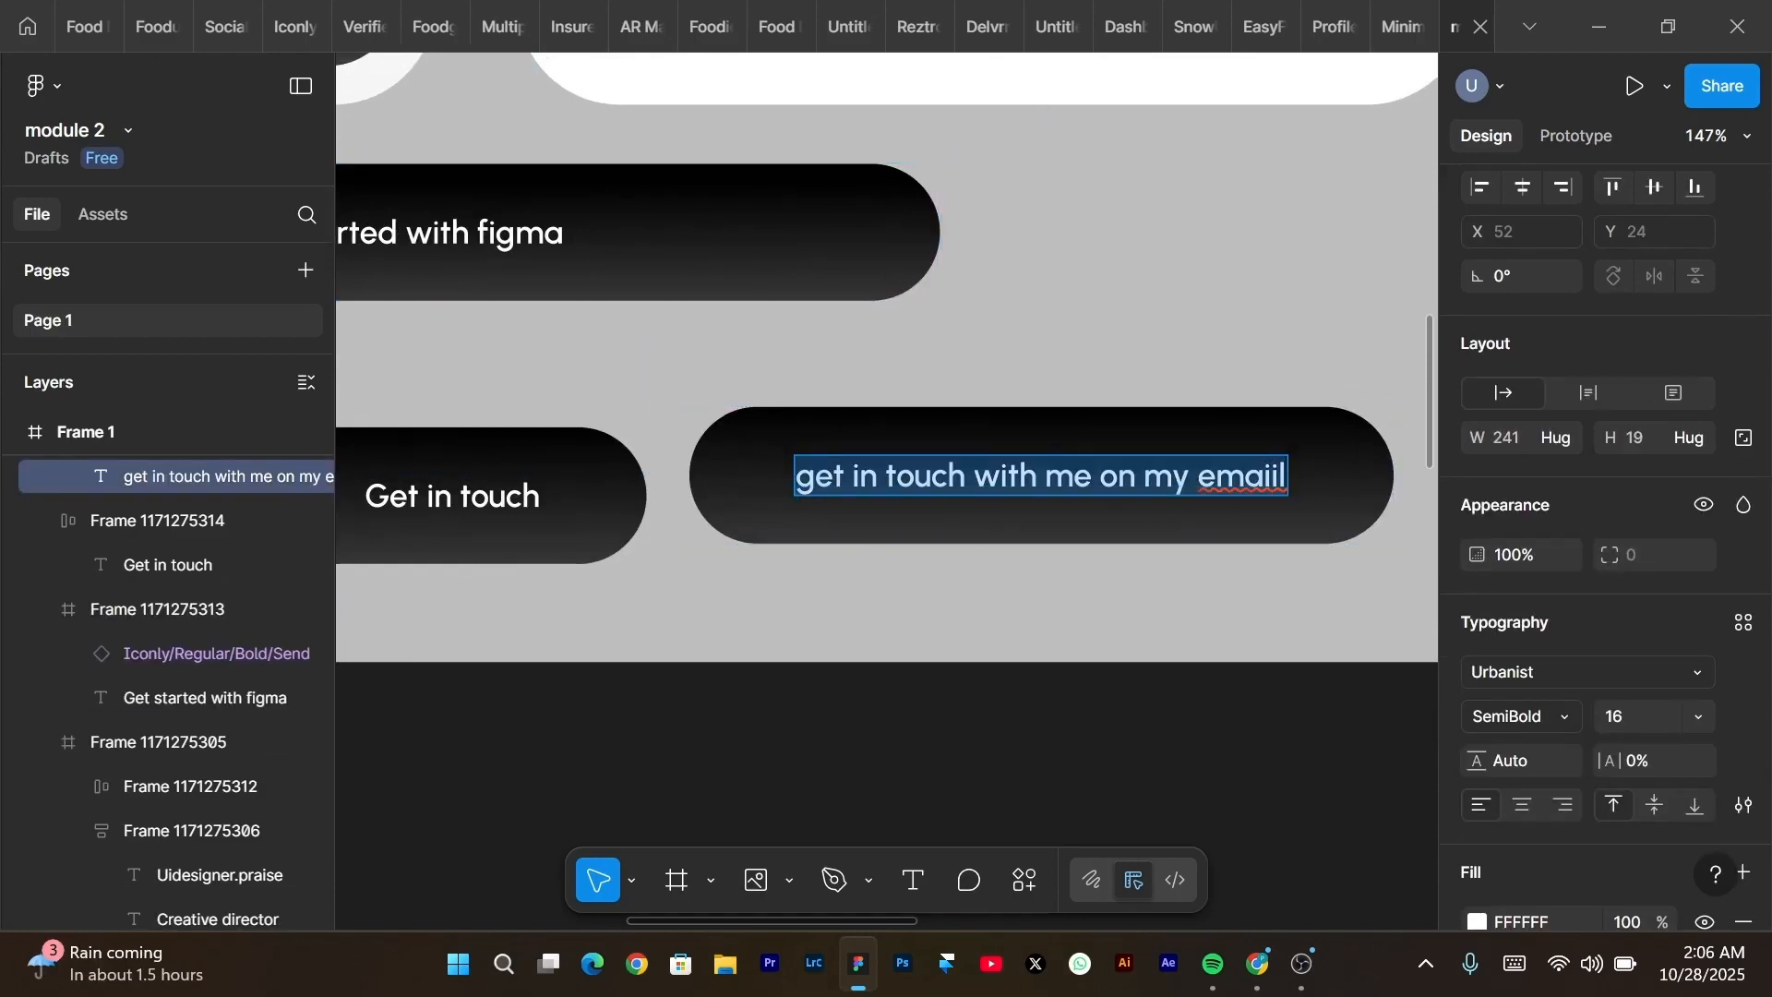
pyautogui.press('BackSpace')
pyautogui.write('t')
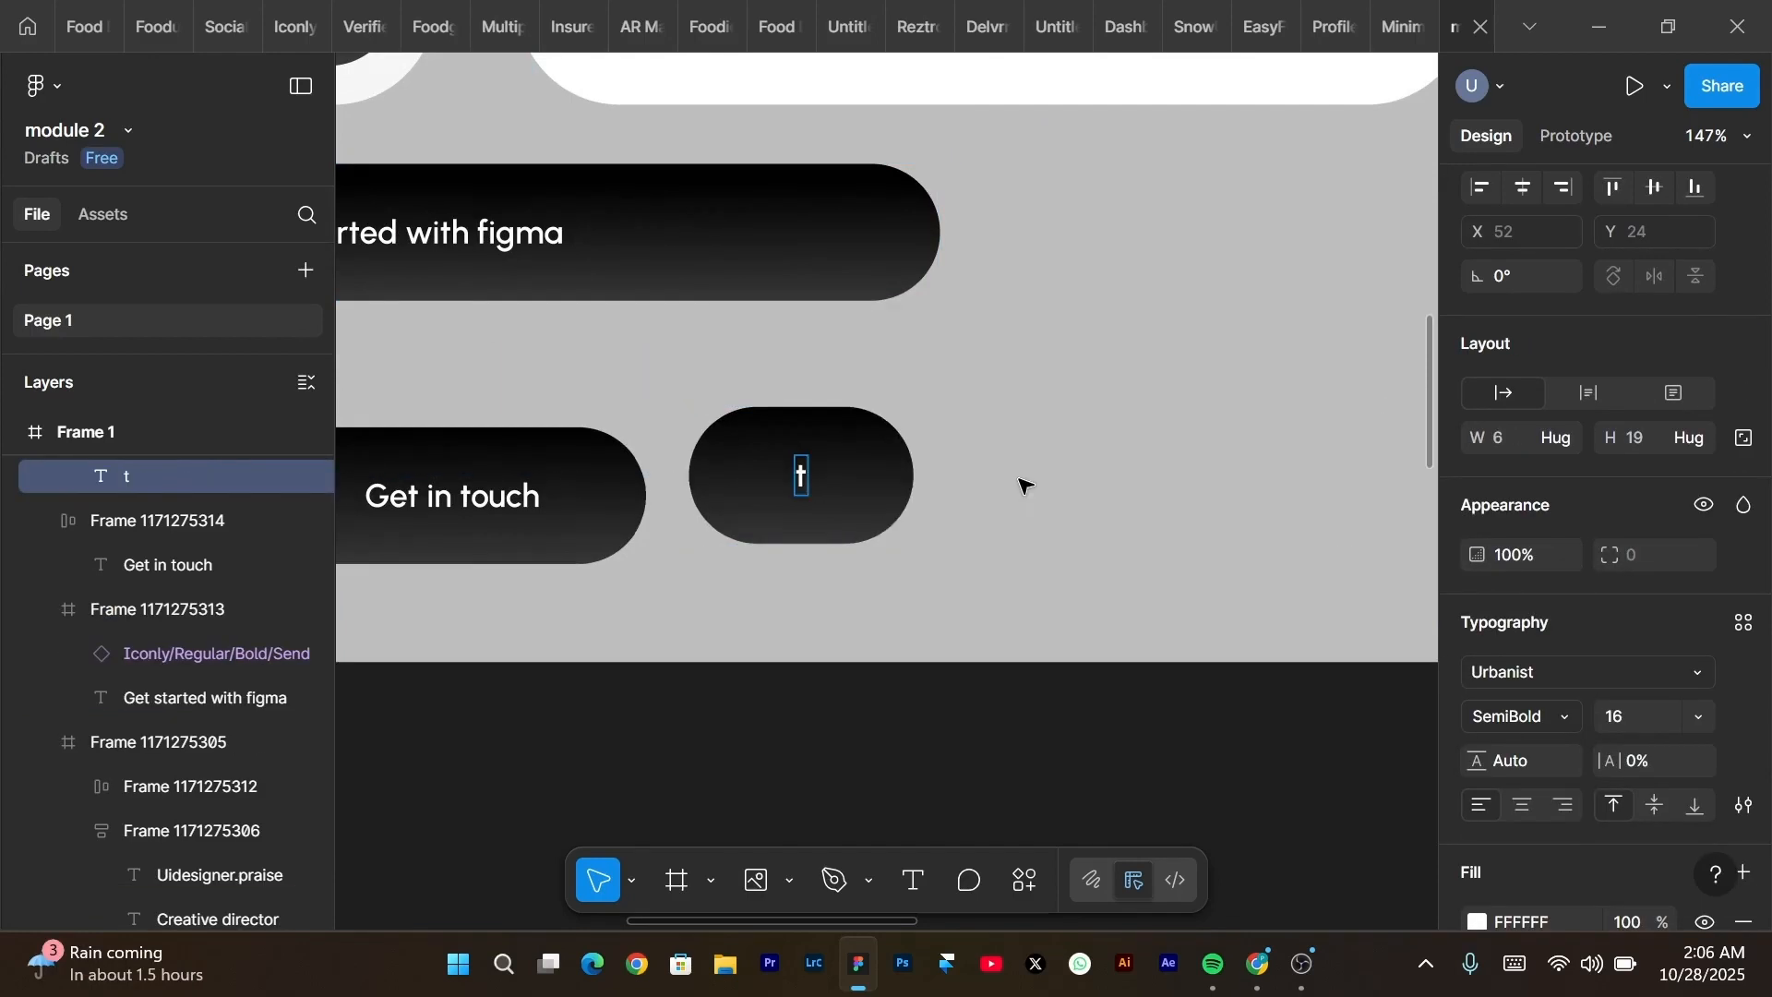
pyautogui.press('BackSpace')
pyautogui.write('get in touch')
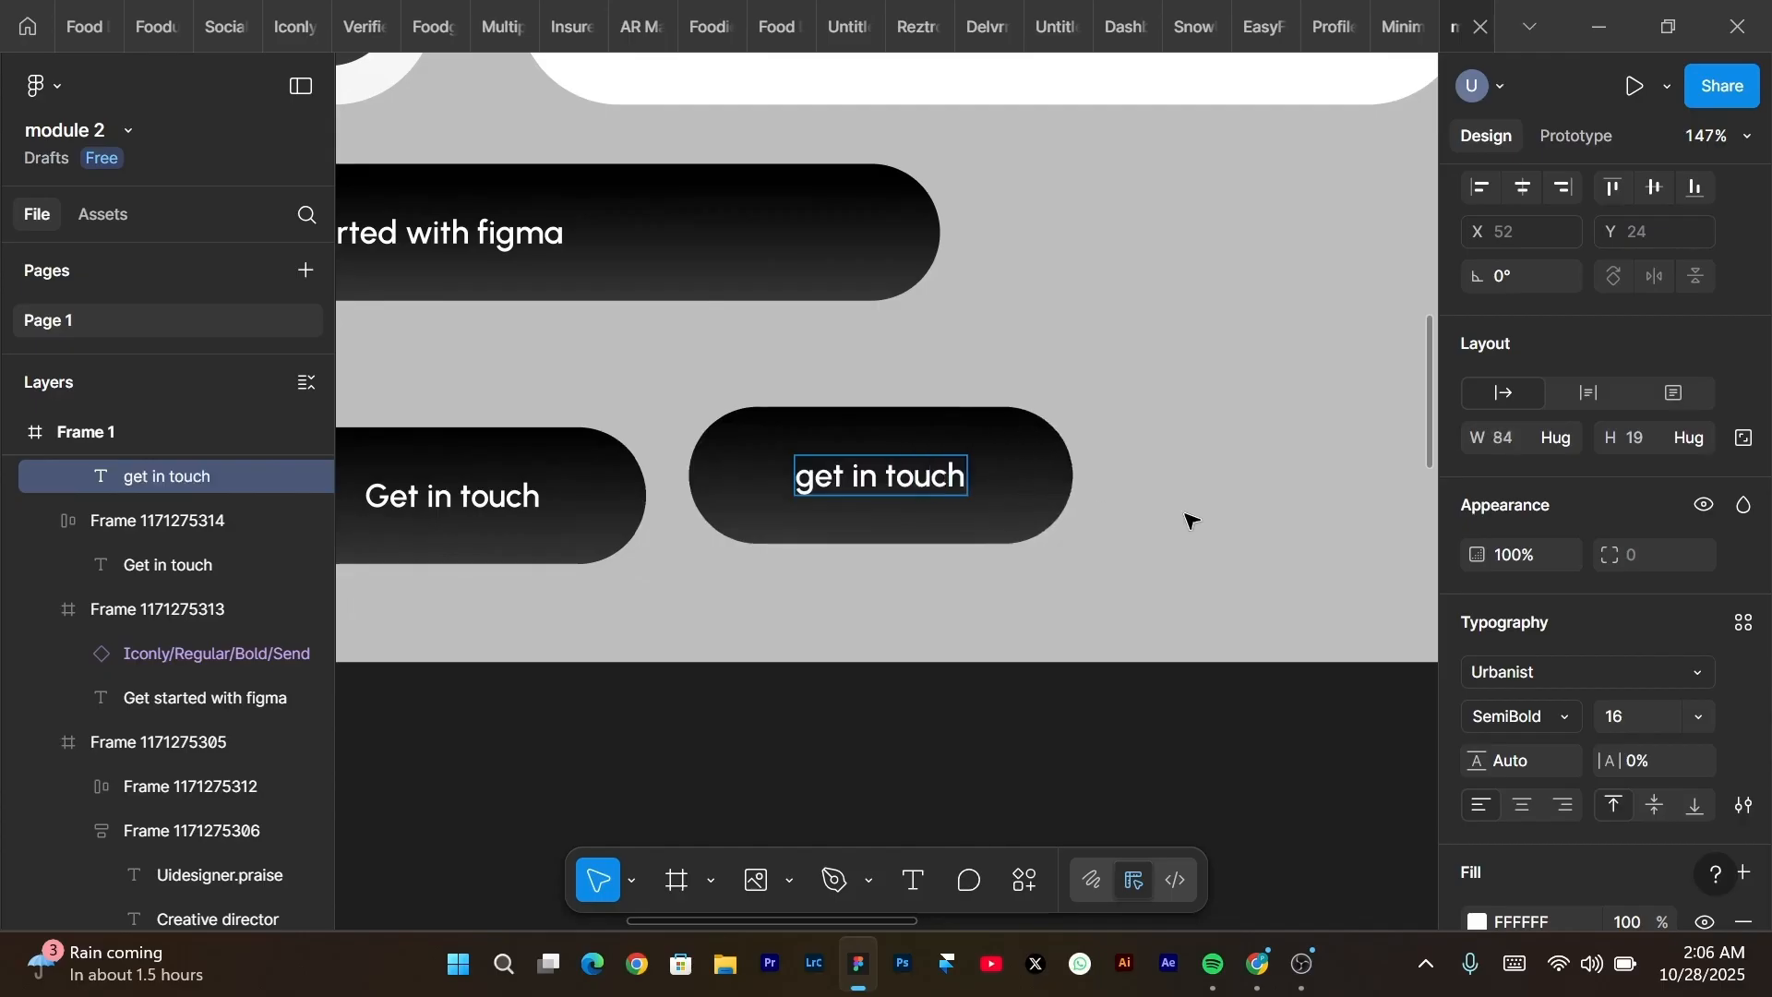
pyautogui.scroll(3, 1248, 524)
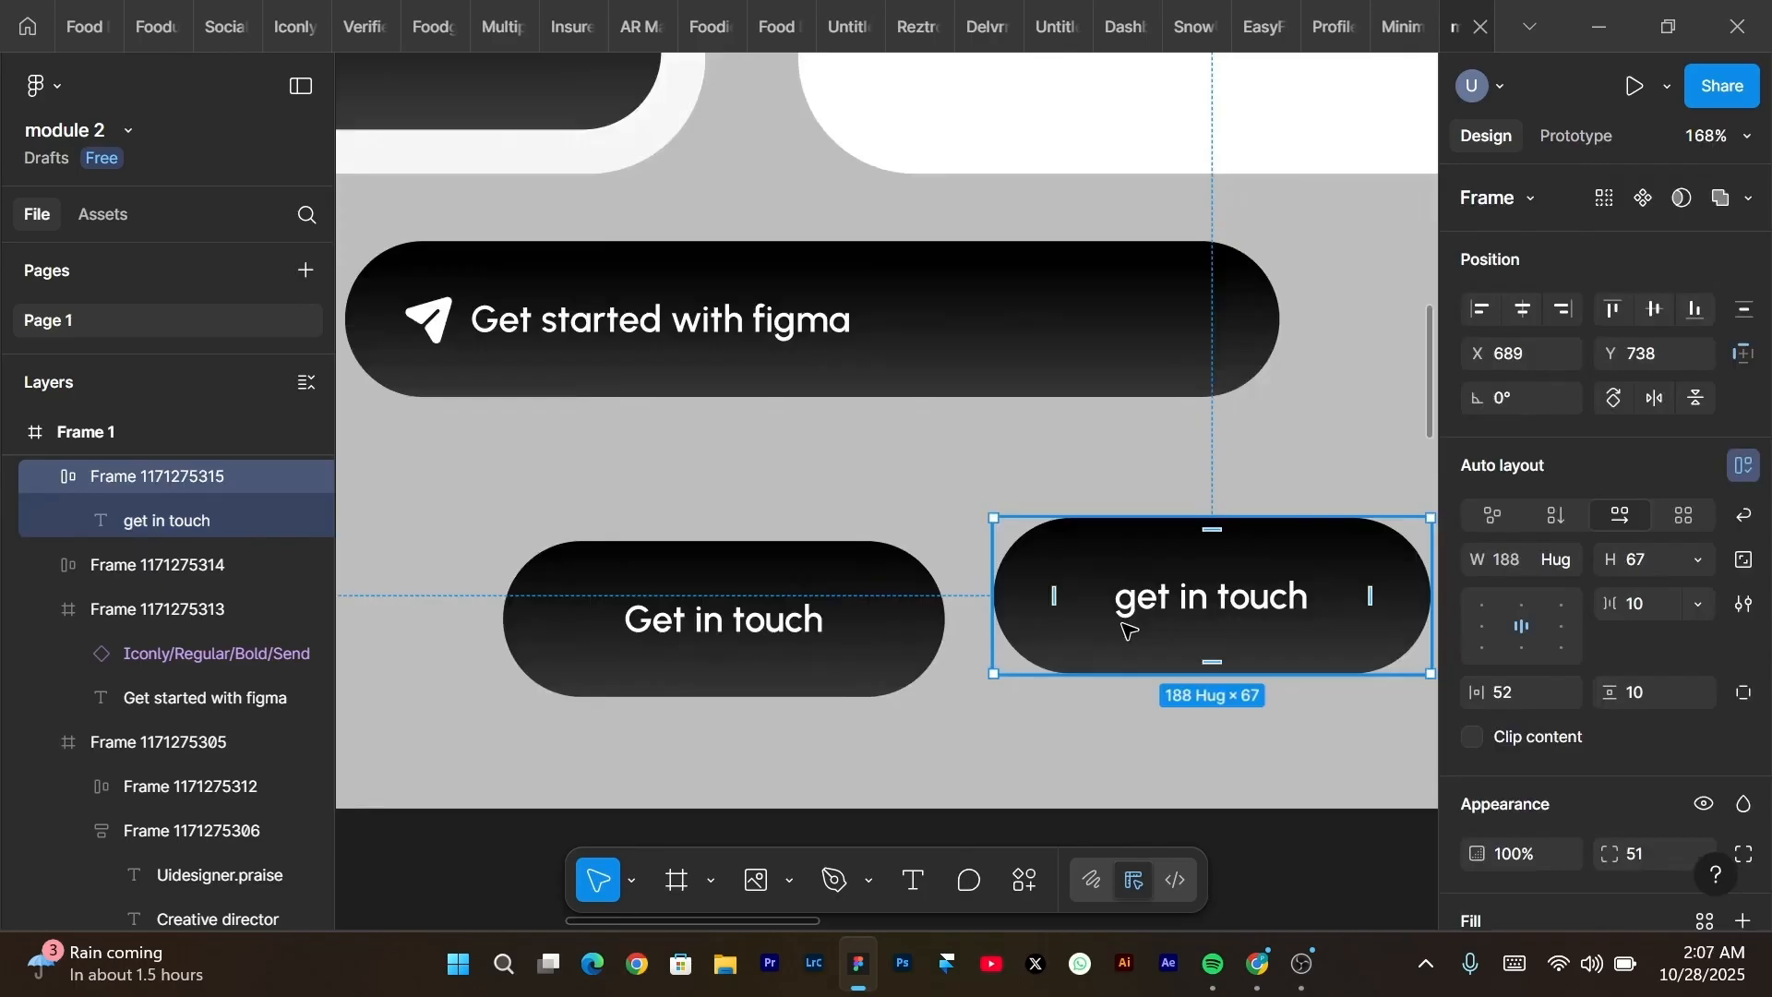
pyautogui.press('Delete')
# Copy the Send icon from the first card's button into the auto layout button and place it before the "Get in touch" text.
pyautogui.hscroll(-5, 1127, 621)
pyautogui.scroll(-3, 1127, 621)
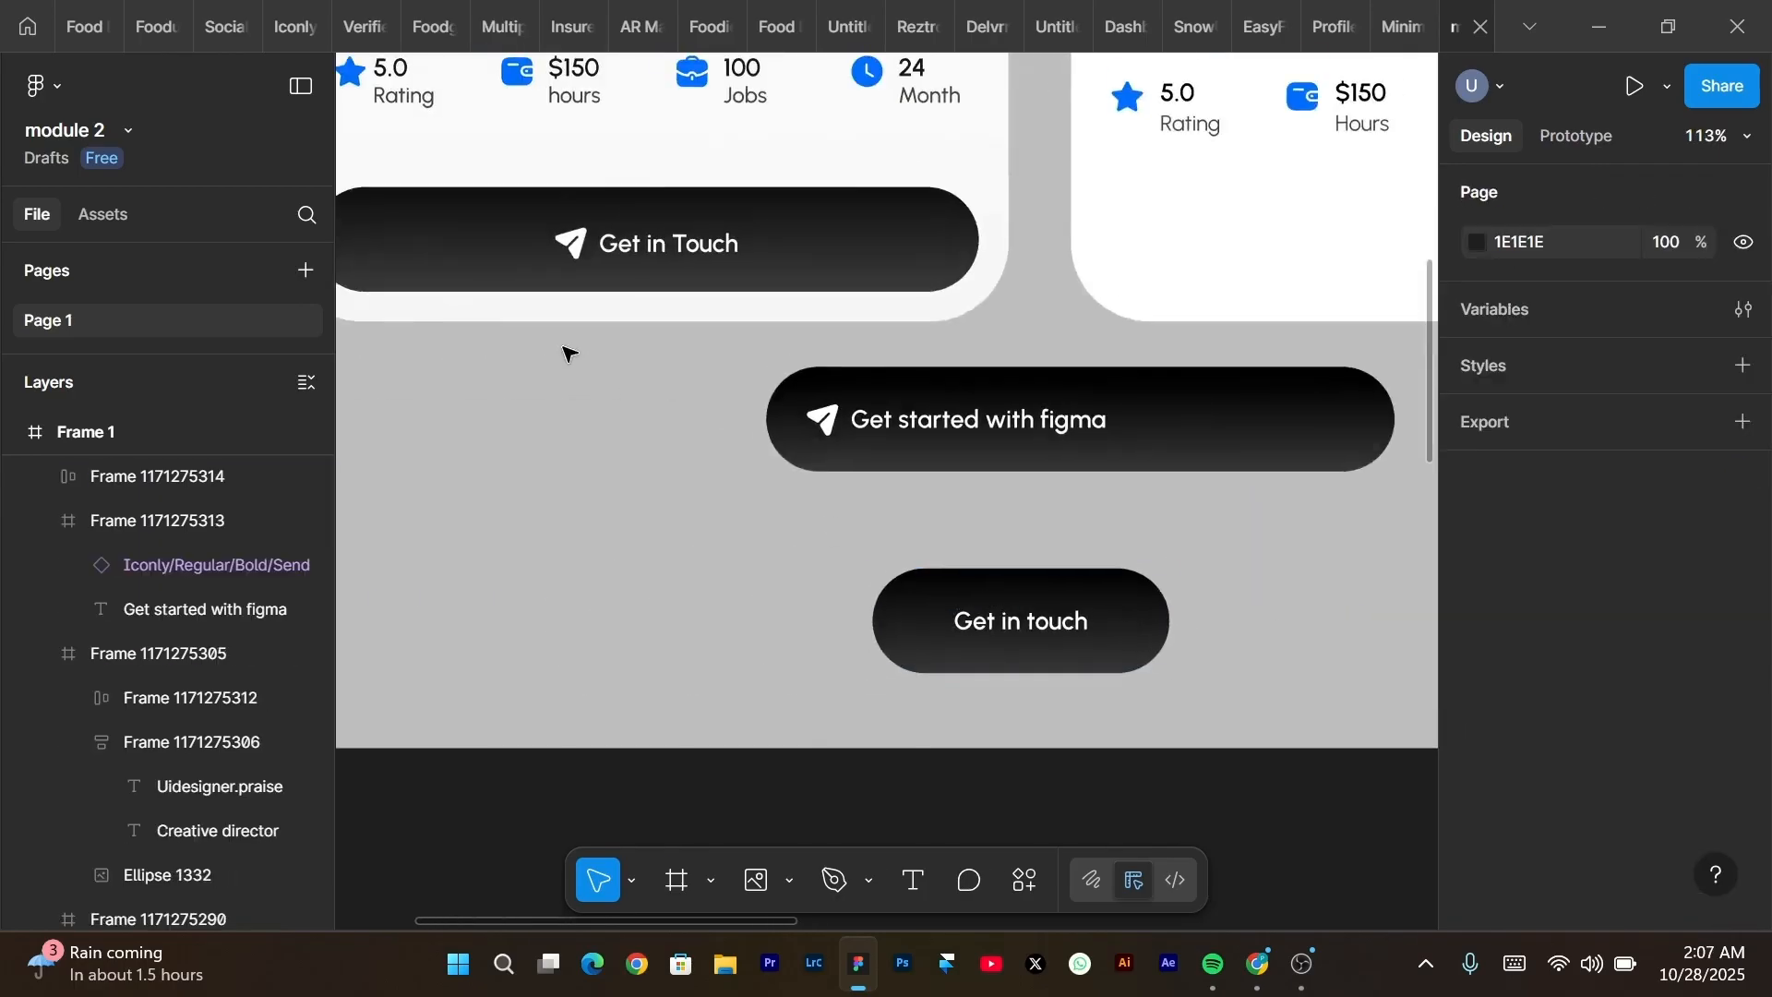
pyautogui.click(569, 240)
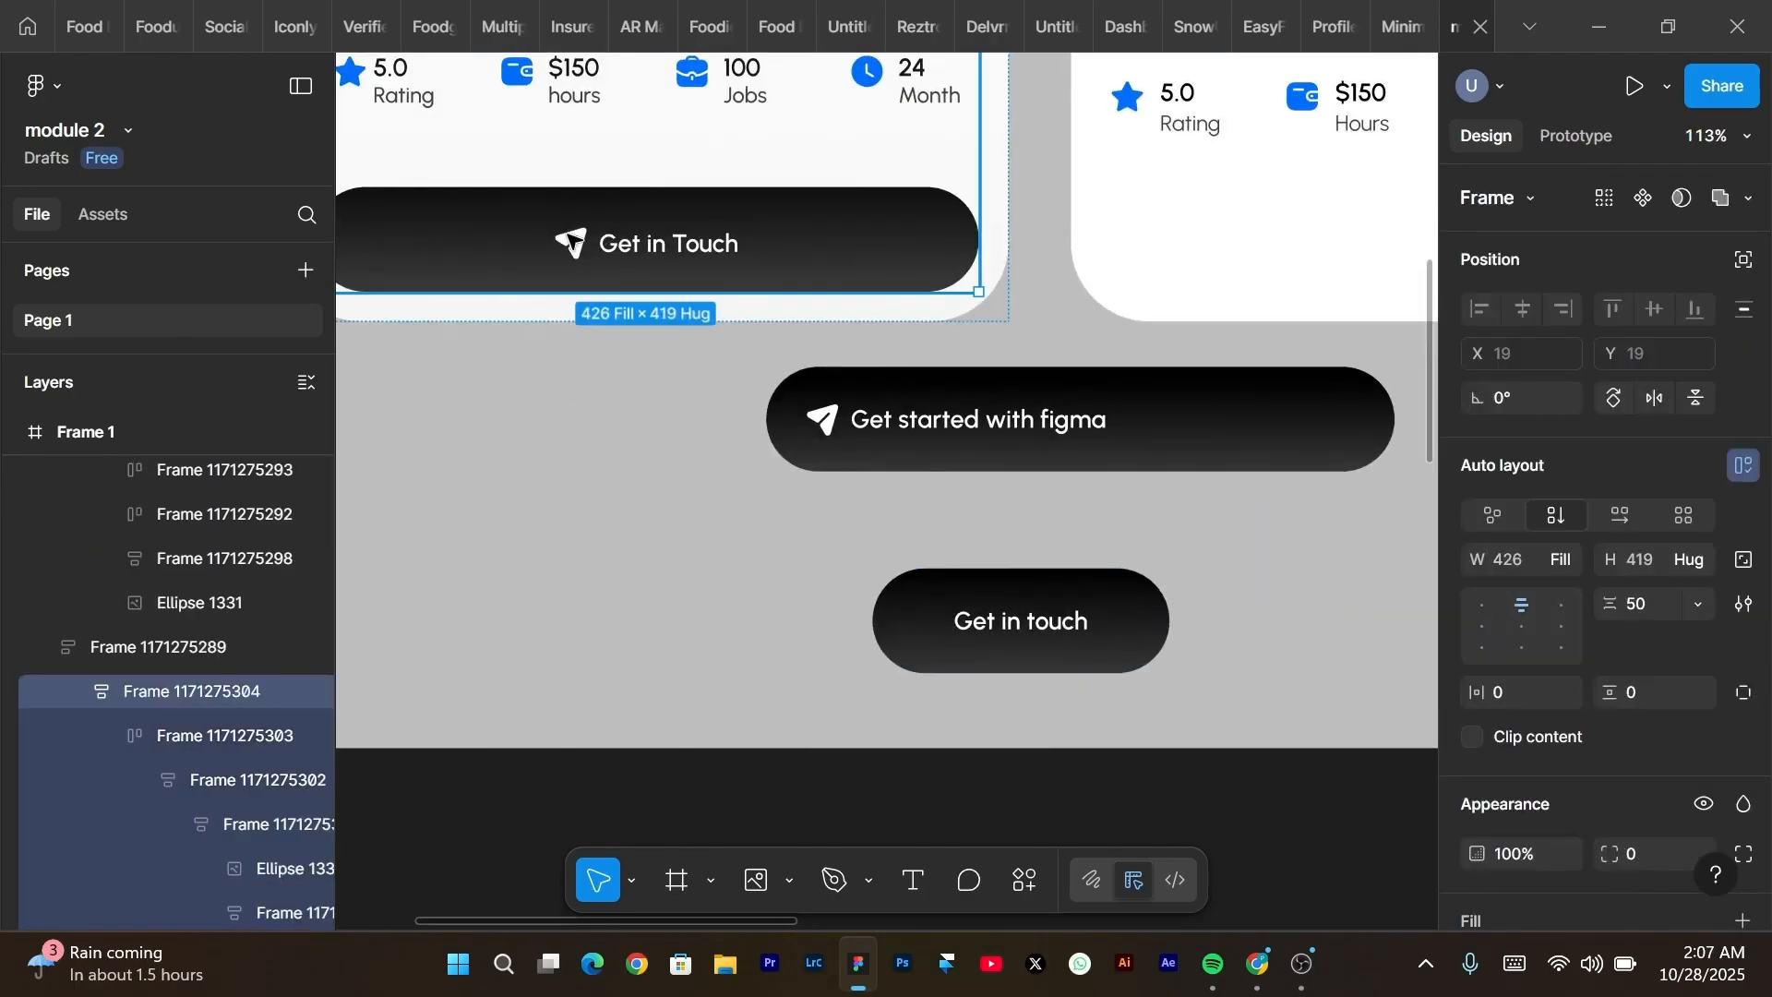
pyautogui.doubleClick(573, 242)
pyautogui.doubleClick(573, 241)
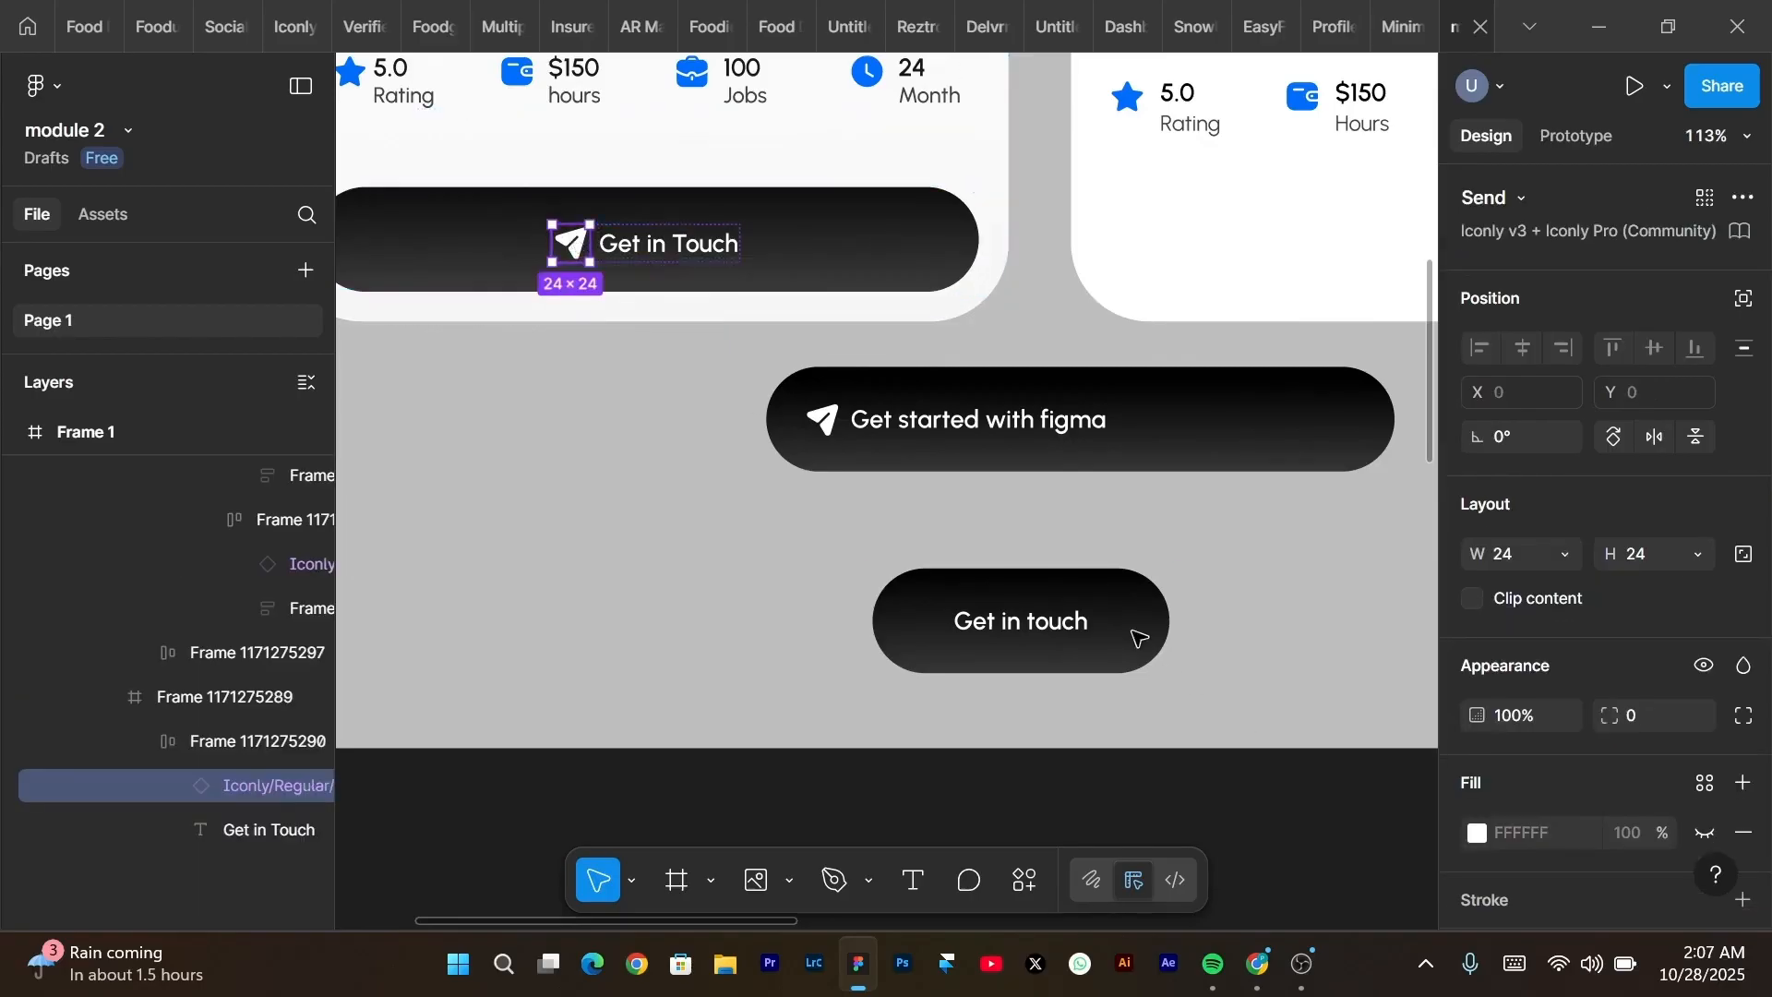
pyautogui.click(1102, 609)
pyautogui.hotkey('ctrl', 'v')
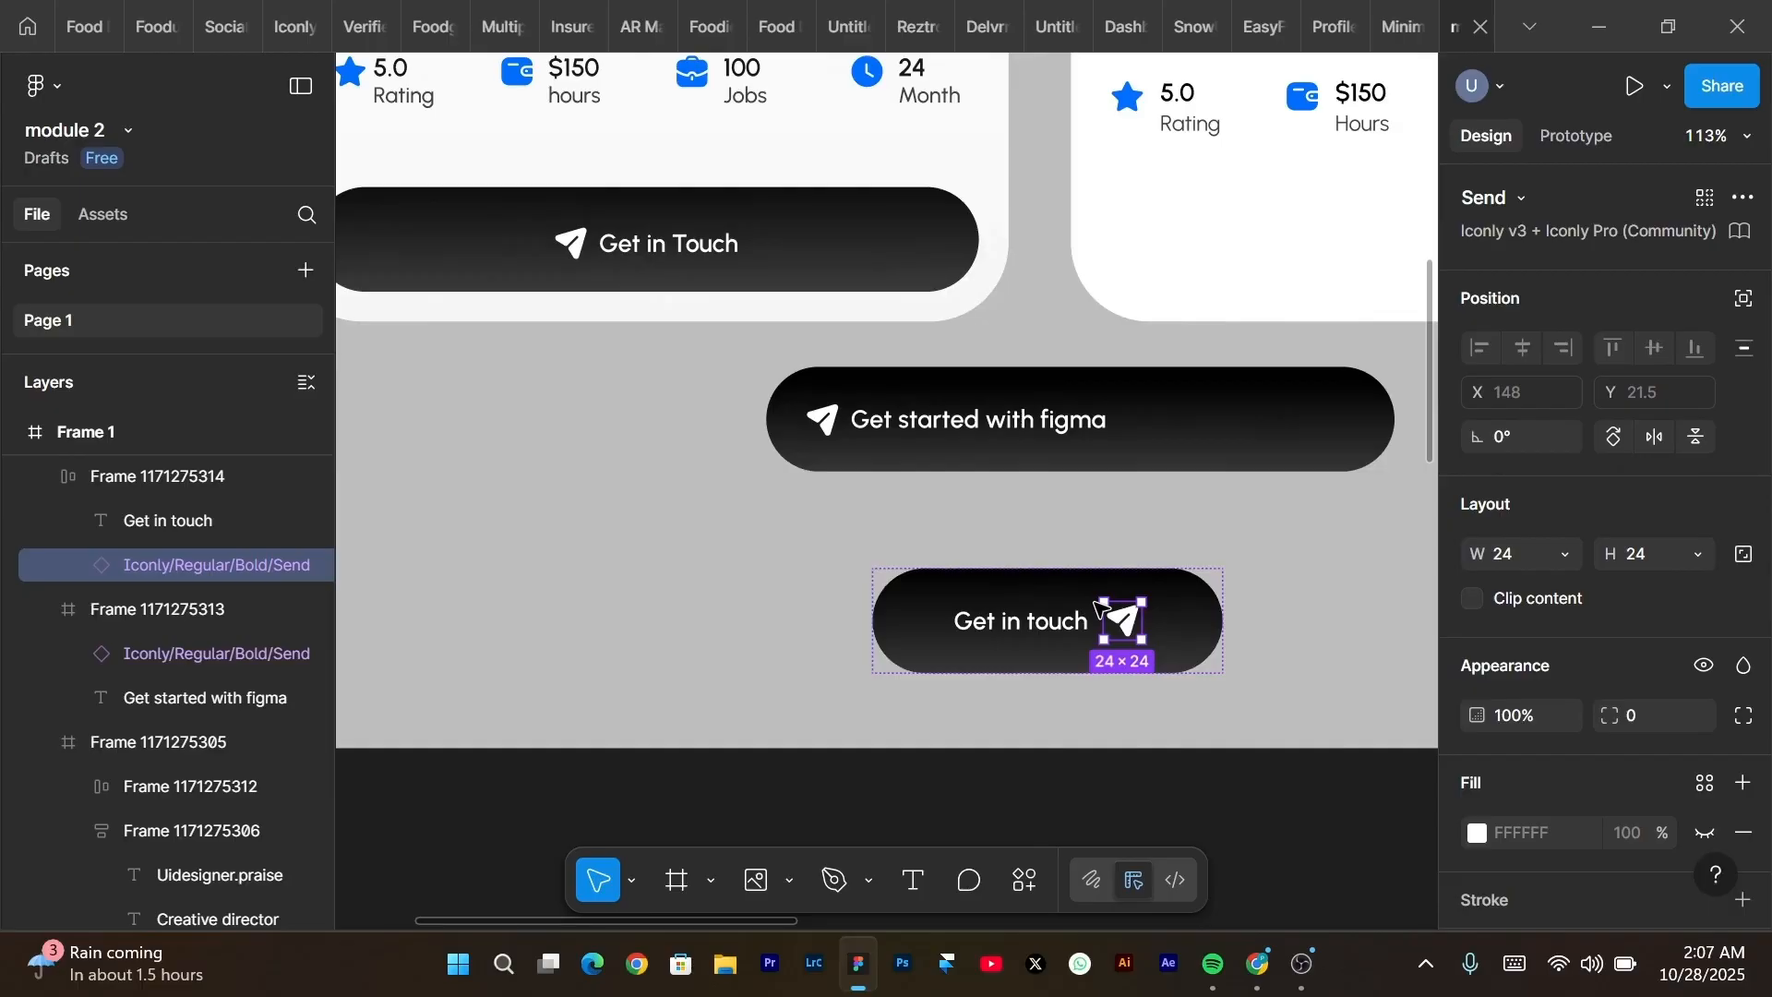
pyautogui.press('Left')
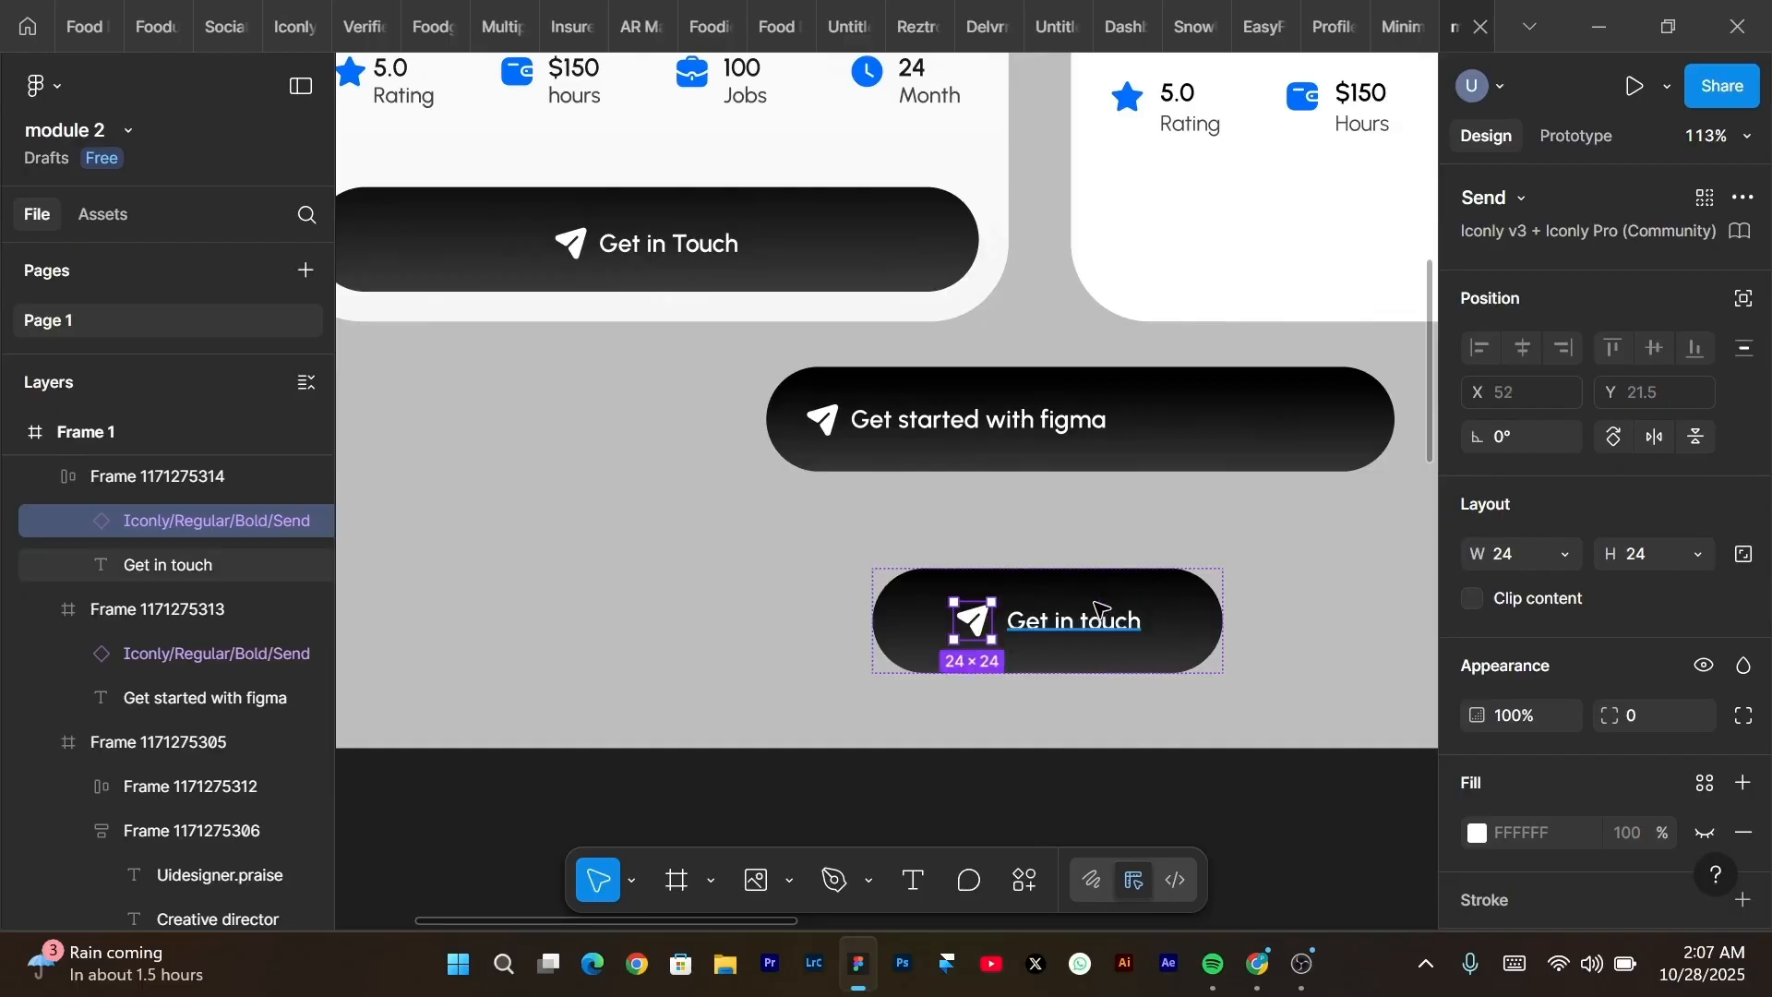
pyautogui.press('Escape')
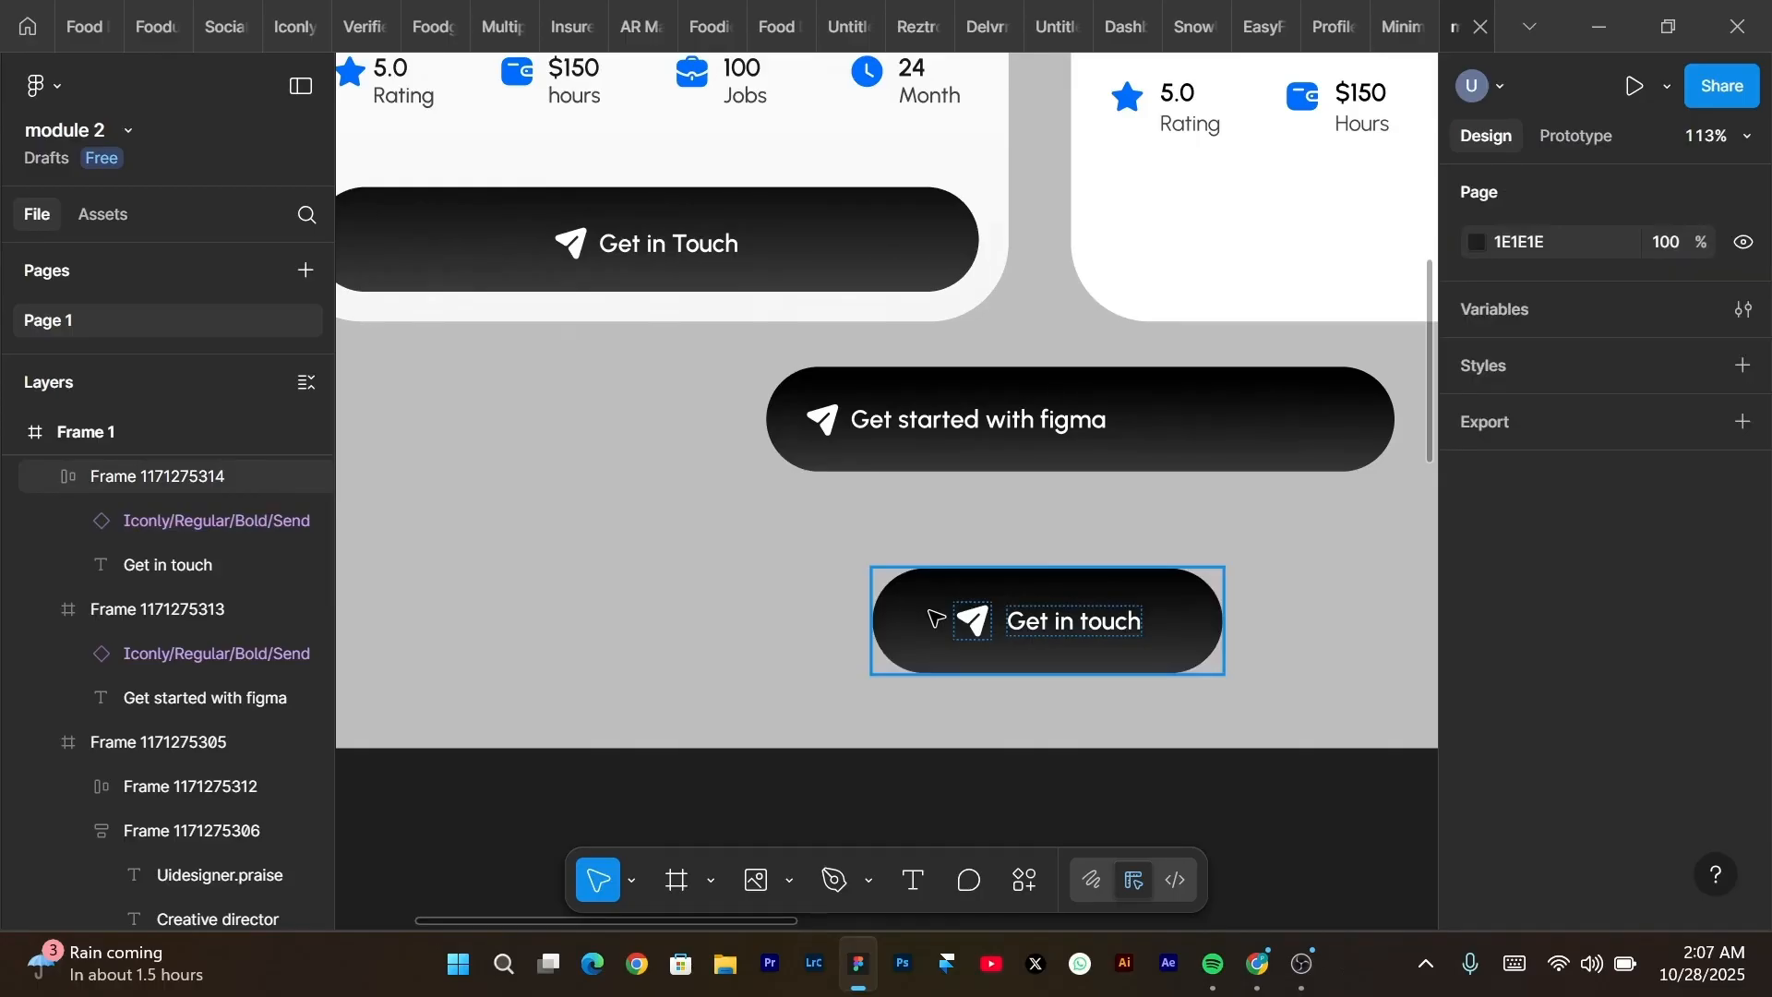
# Move the auto layout button into the second profile card, below the stats row, at about X 121, Y 367.
pyautogui.scroll(-5, 935, 617)
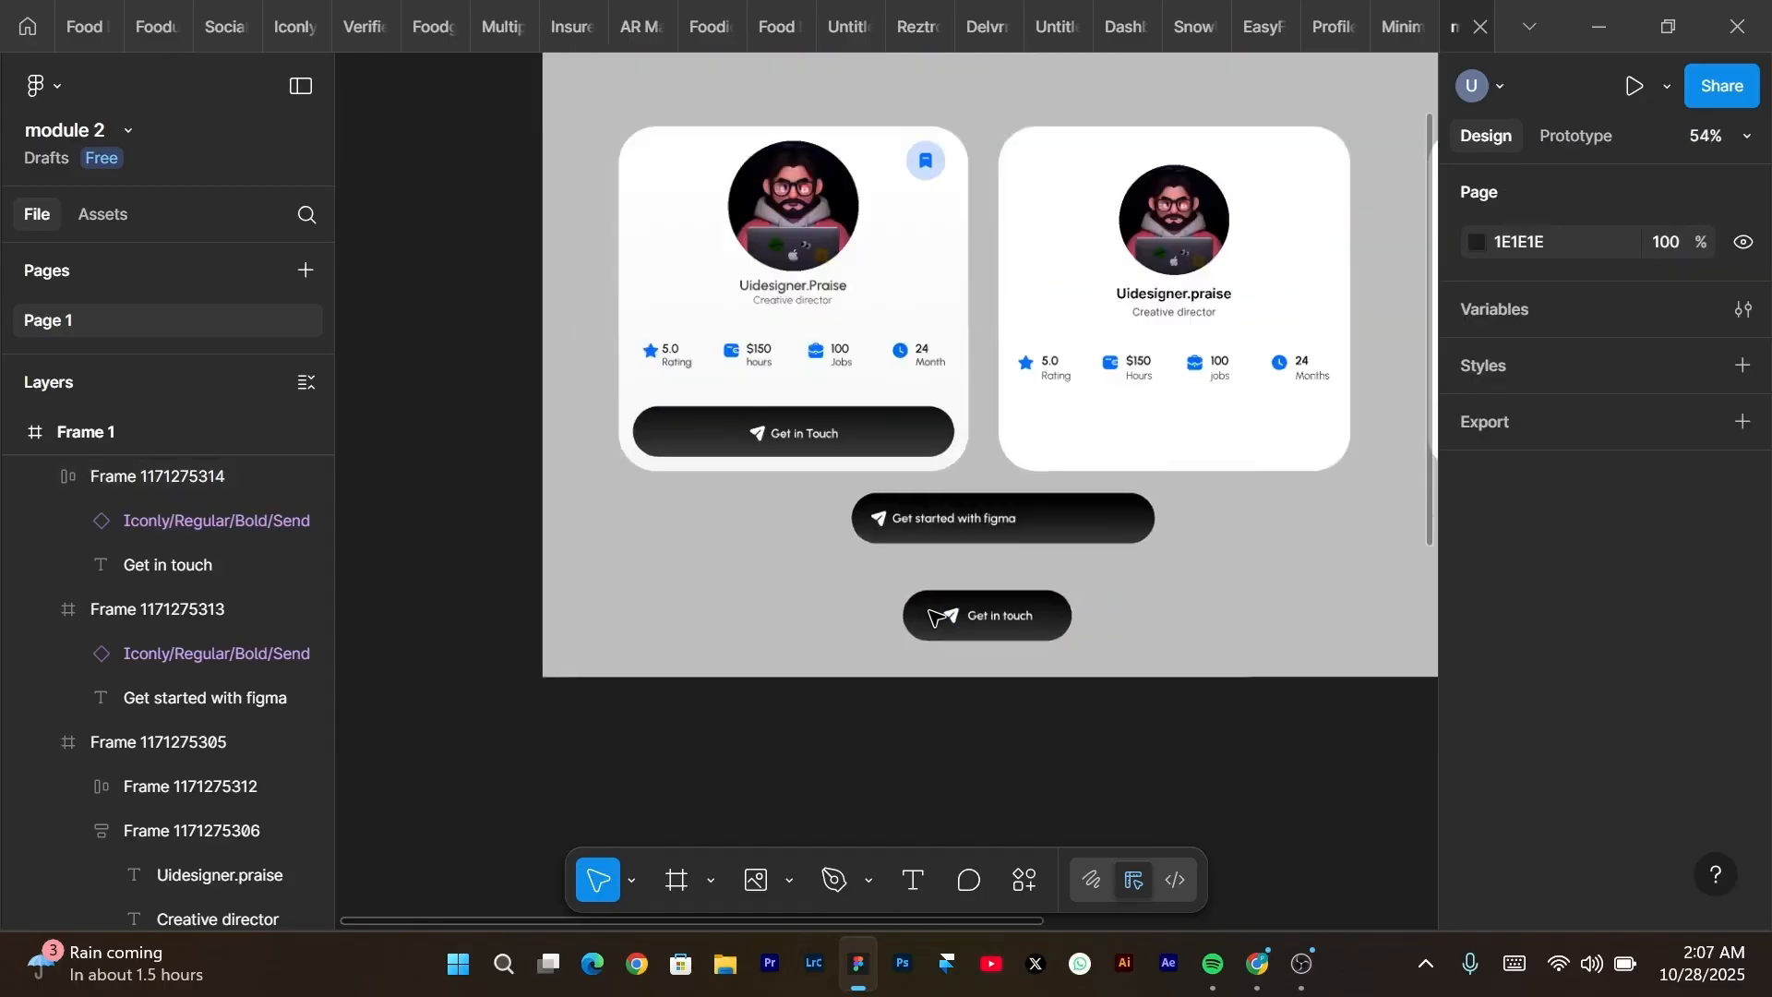
pyautogui.click(999, 624)
pyautogui.moveTo(1177, 440); pyautogui.dragTo(1185, 439)
# Increase the horizontal padding of the auto layout button in the second card to 169.
pyautogui.scroll(3, 1048, 515)
pyautogui.hscroll(-3, 986, 424)
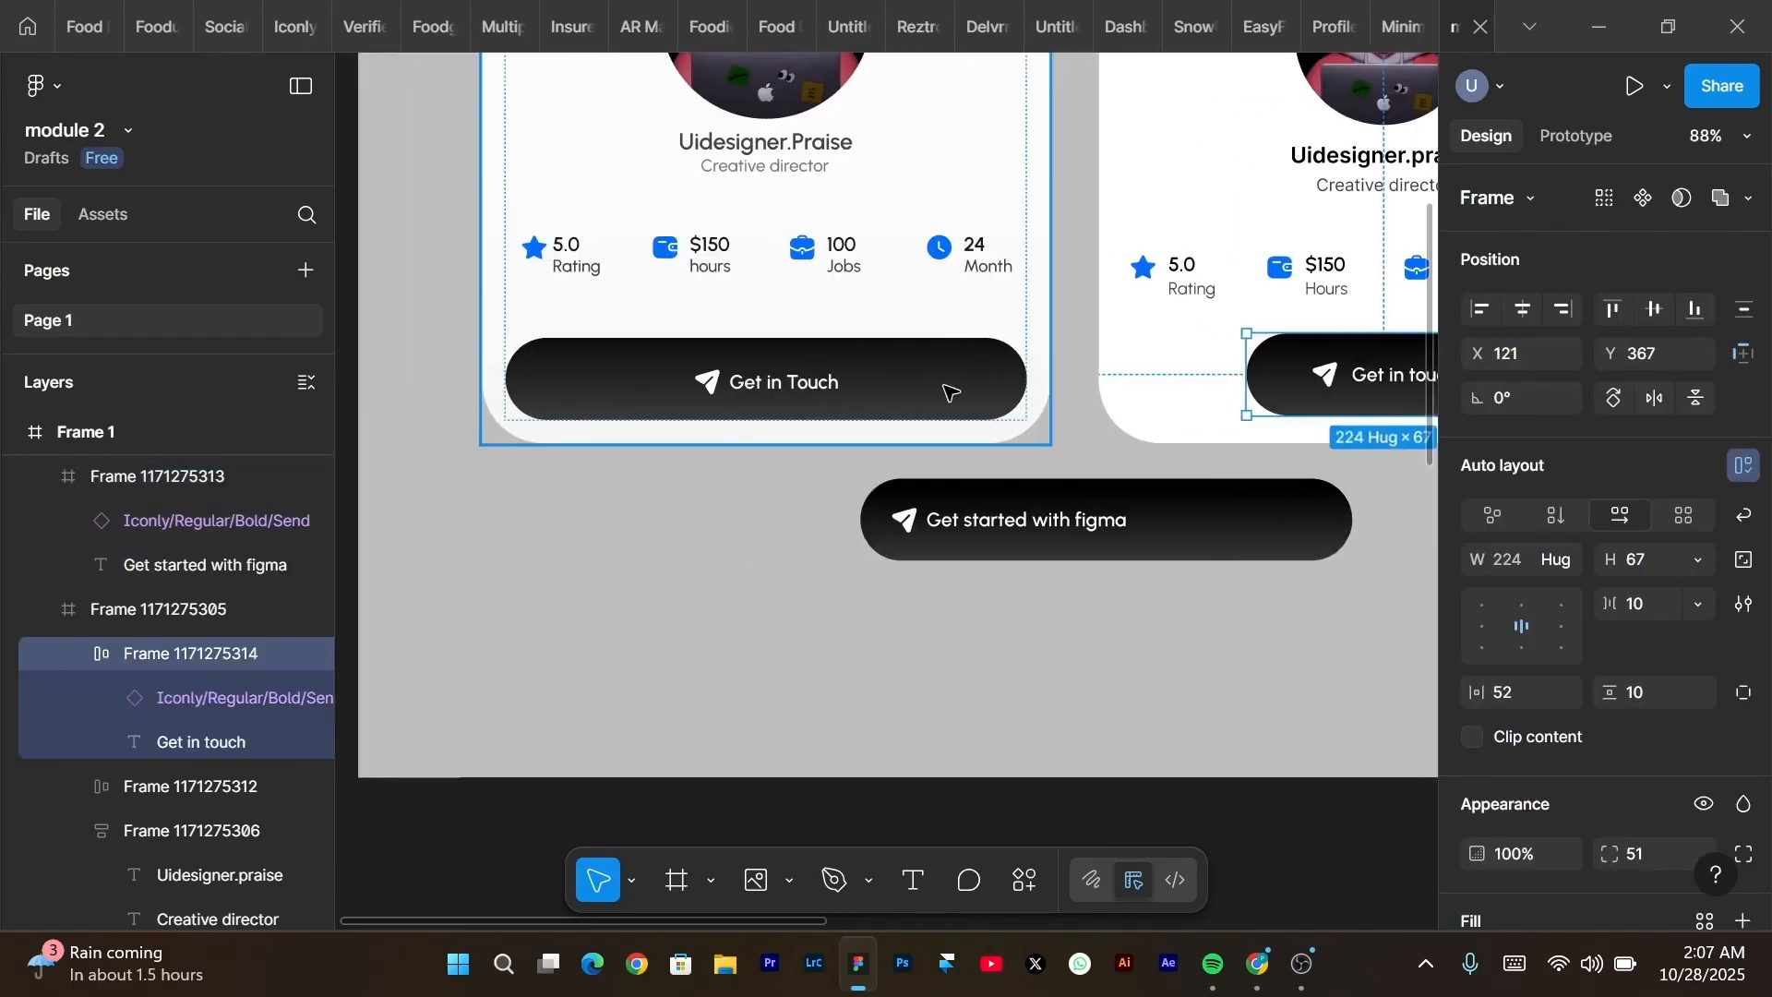
pyautogui.hscroll(10, 999, 407)
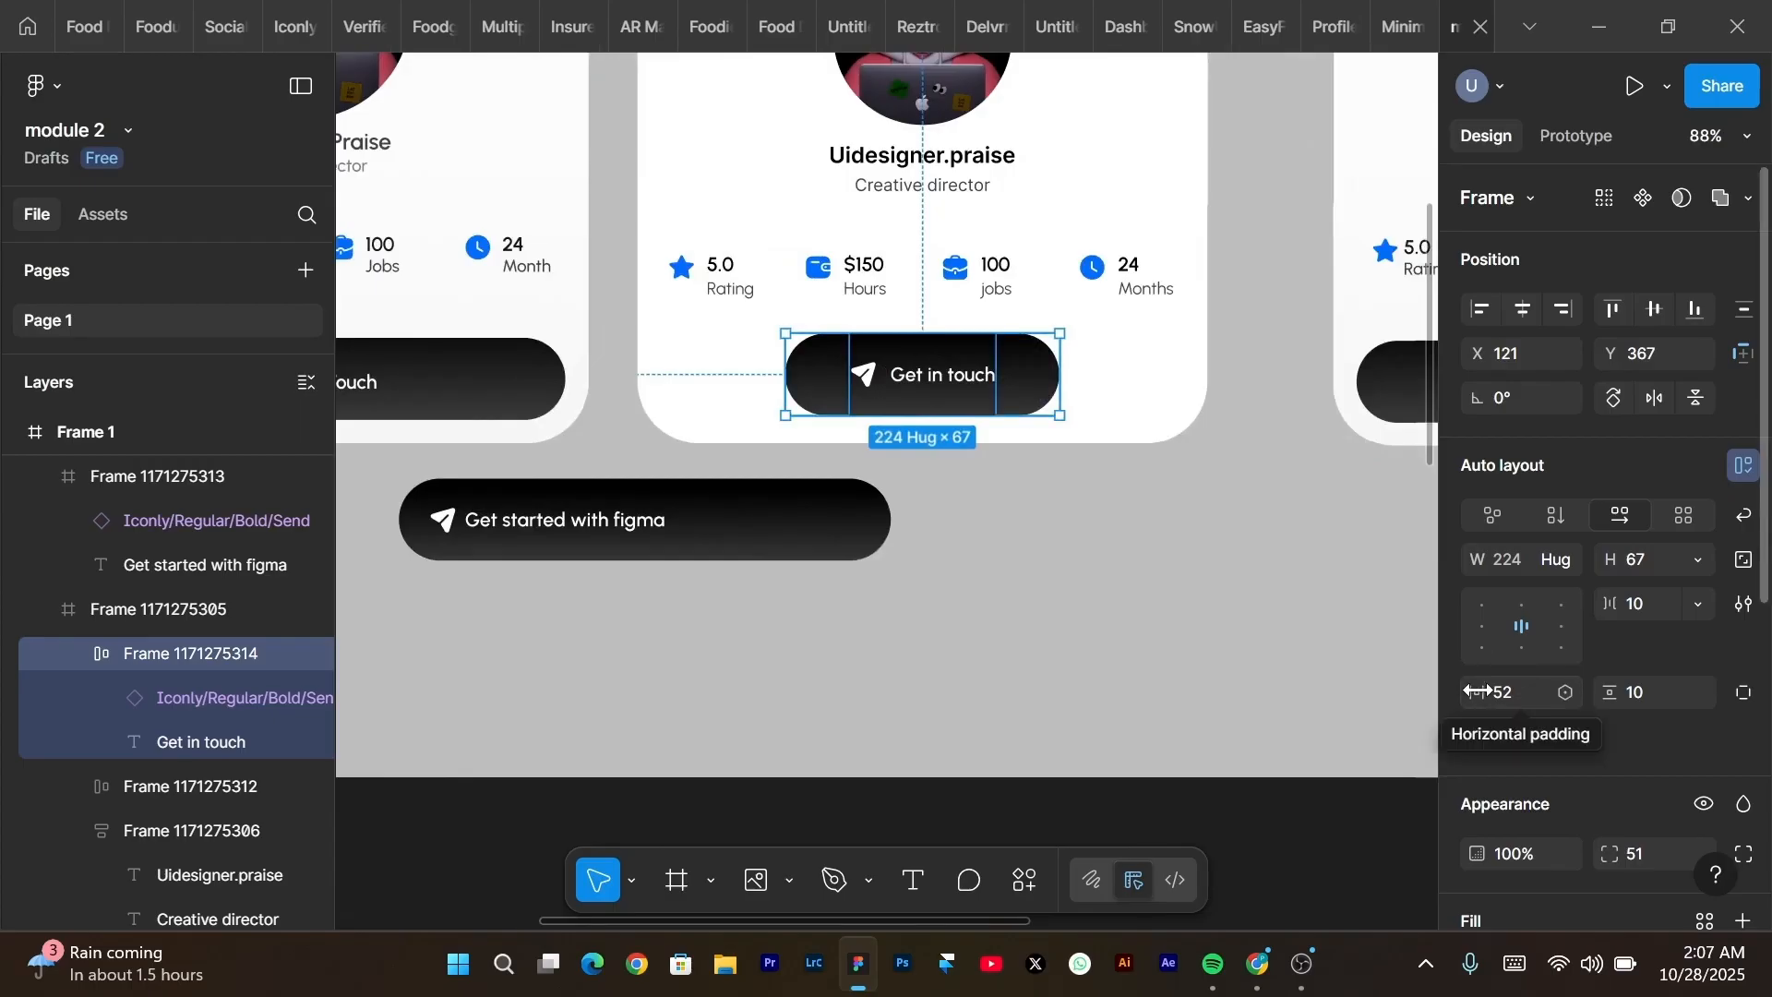
pyautogui.moveTo(1477, 692); pyautogui.dragTo(40, 700)
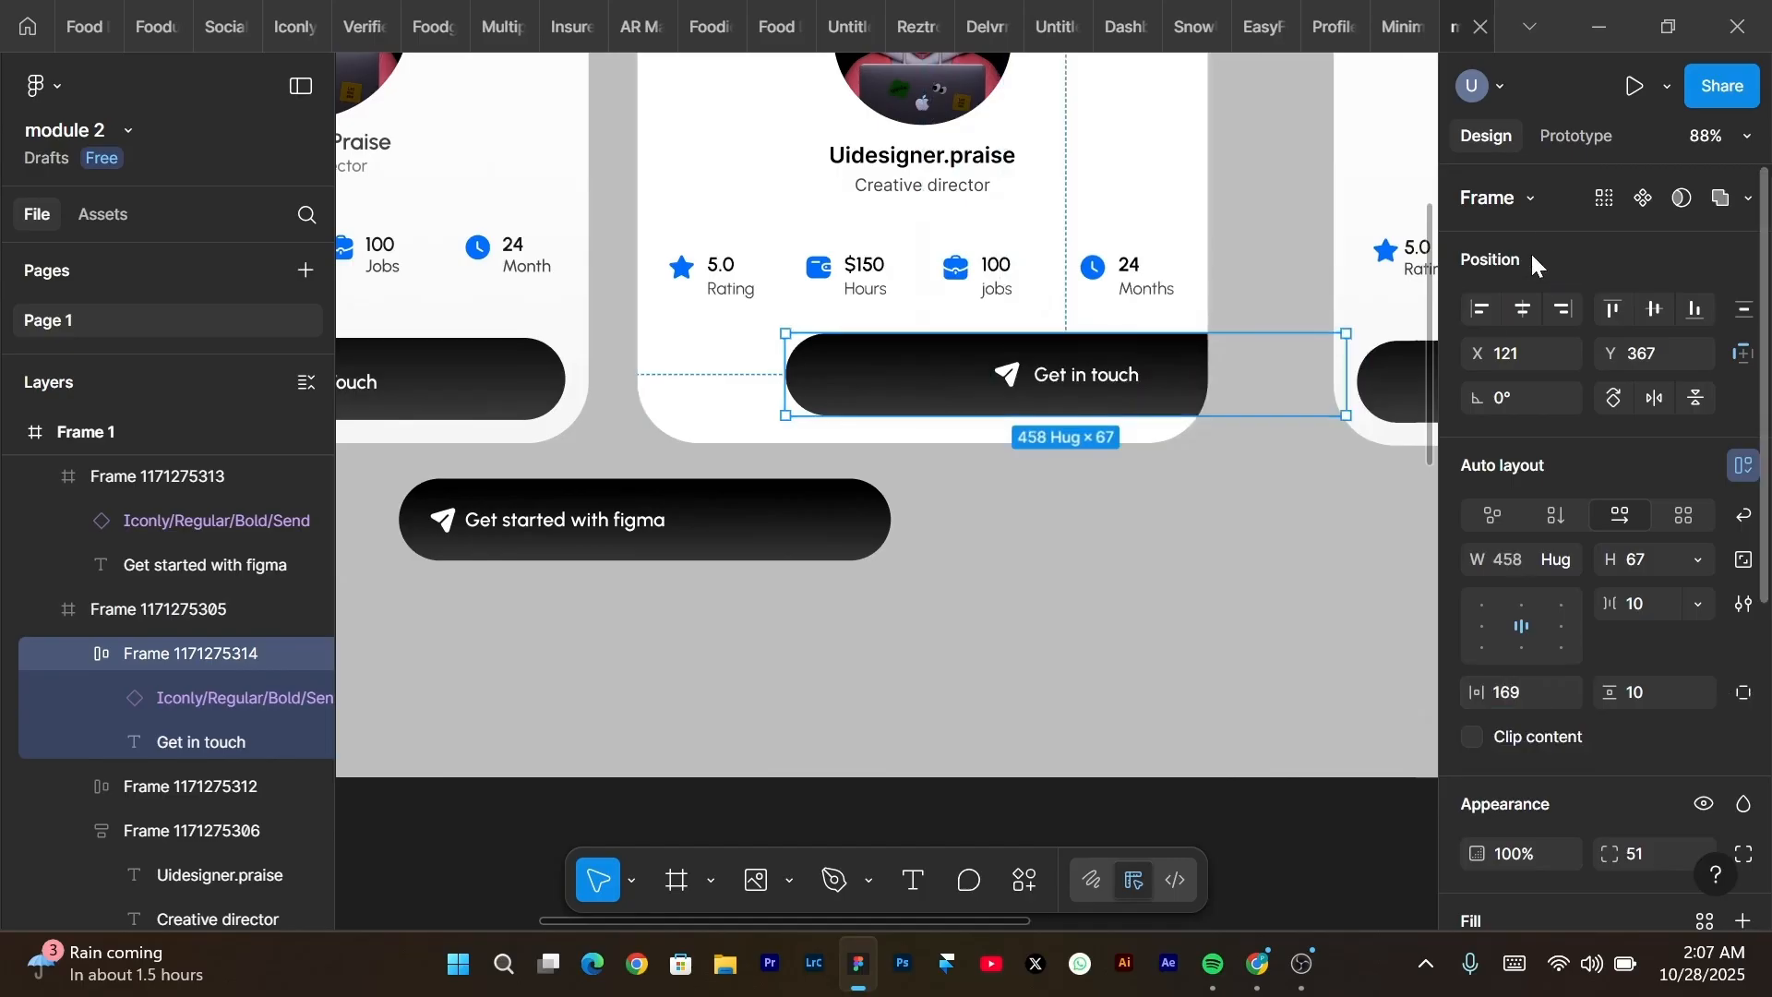
# Center the auto layout button horizontally in the second card and reduce its horizontal padding to 149.
pyautogui.click(1523, 310)
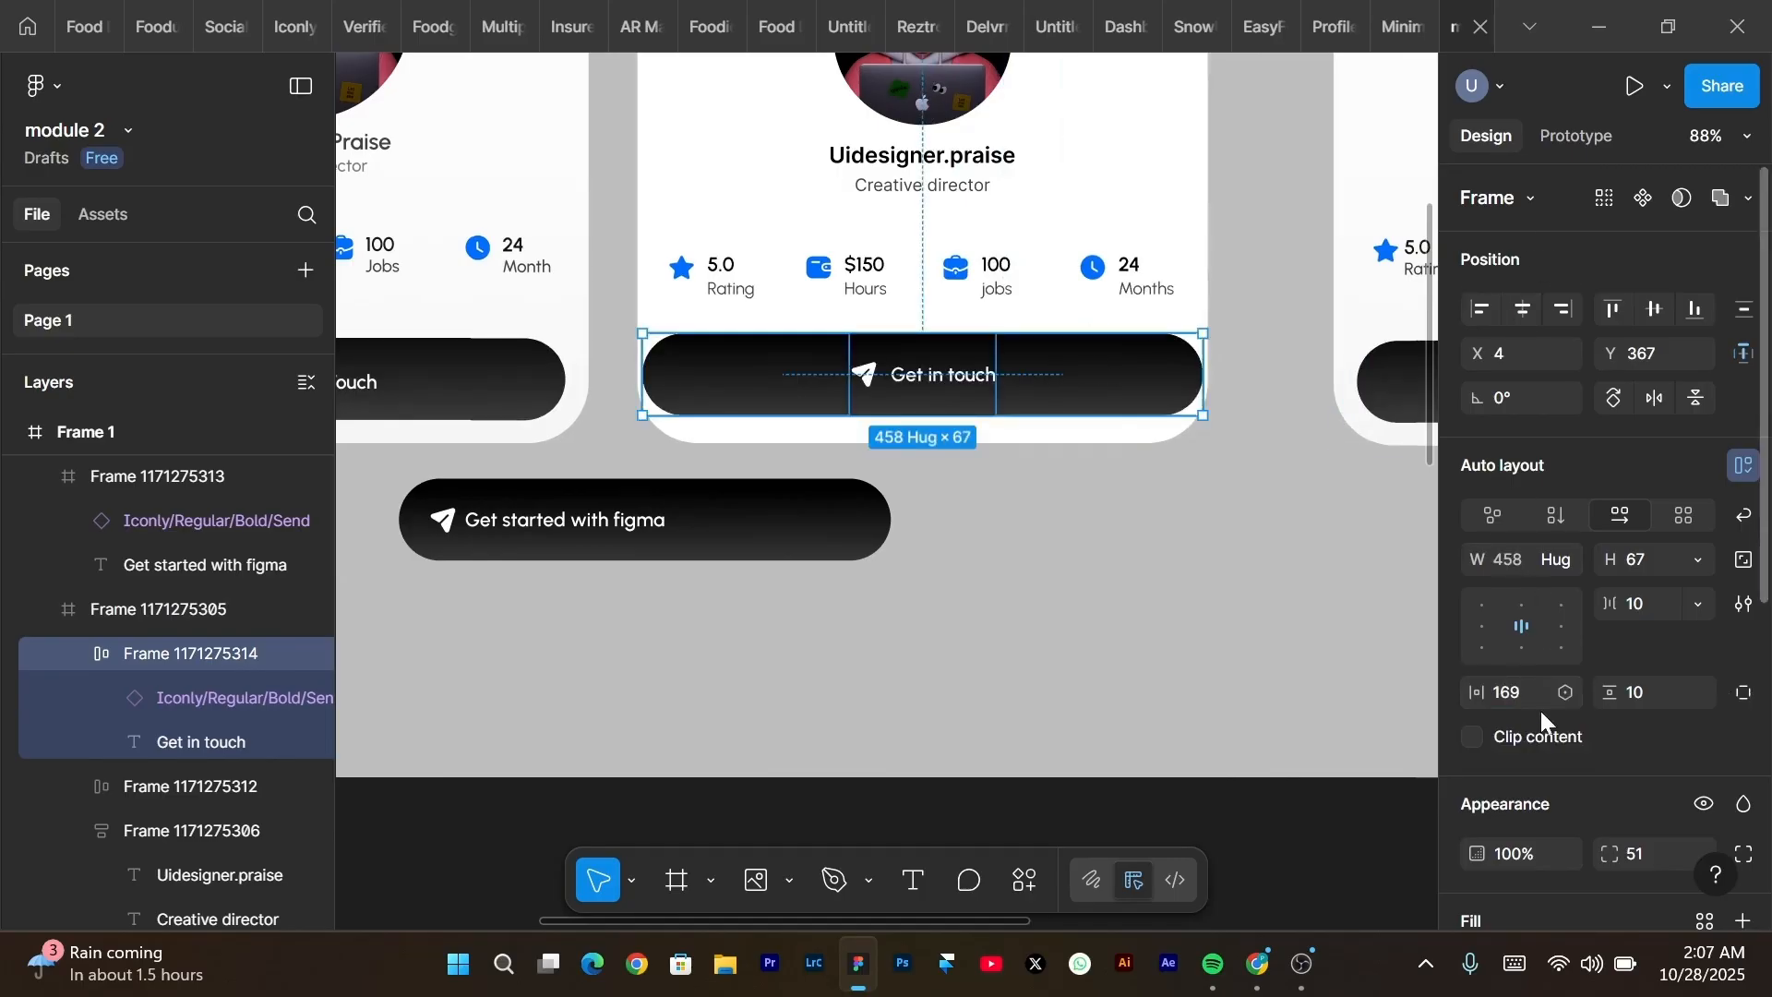
pyautogui.moveTo(1474, 690); pyautogui.dragTo(1433, 692)
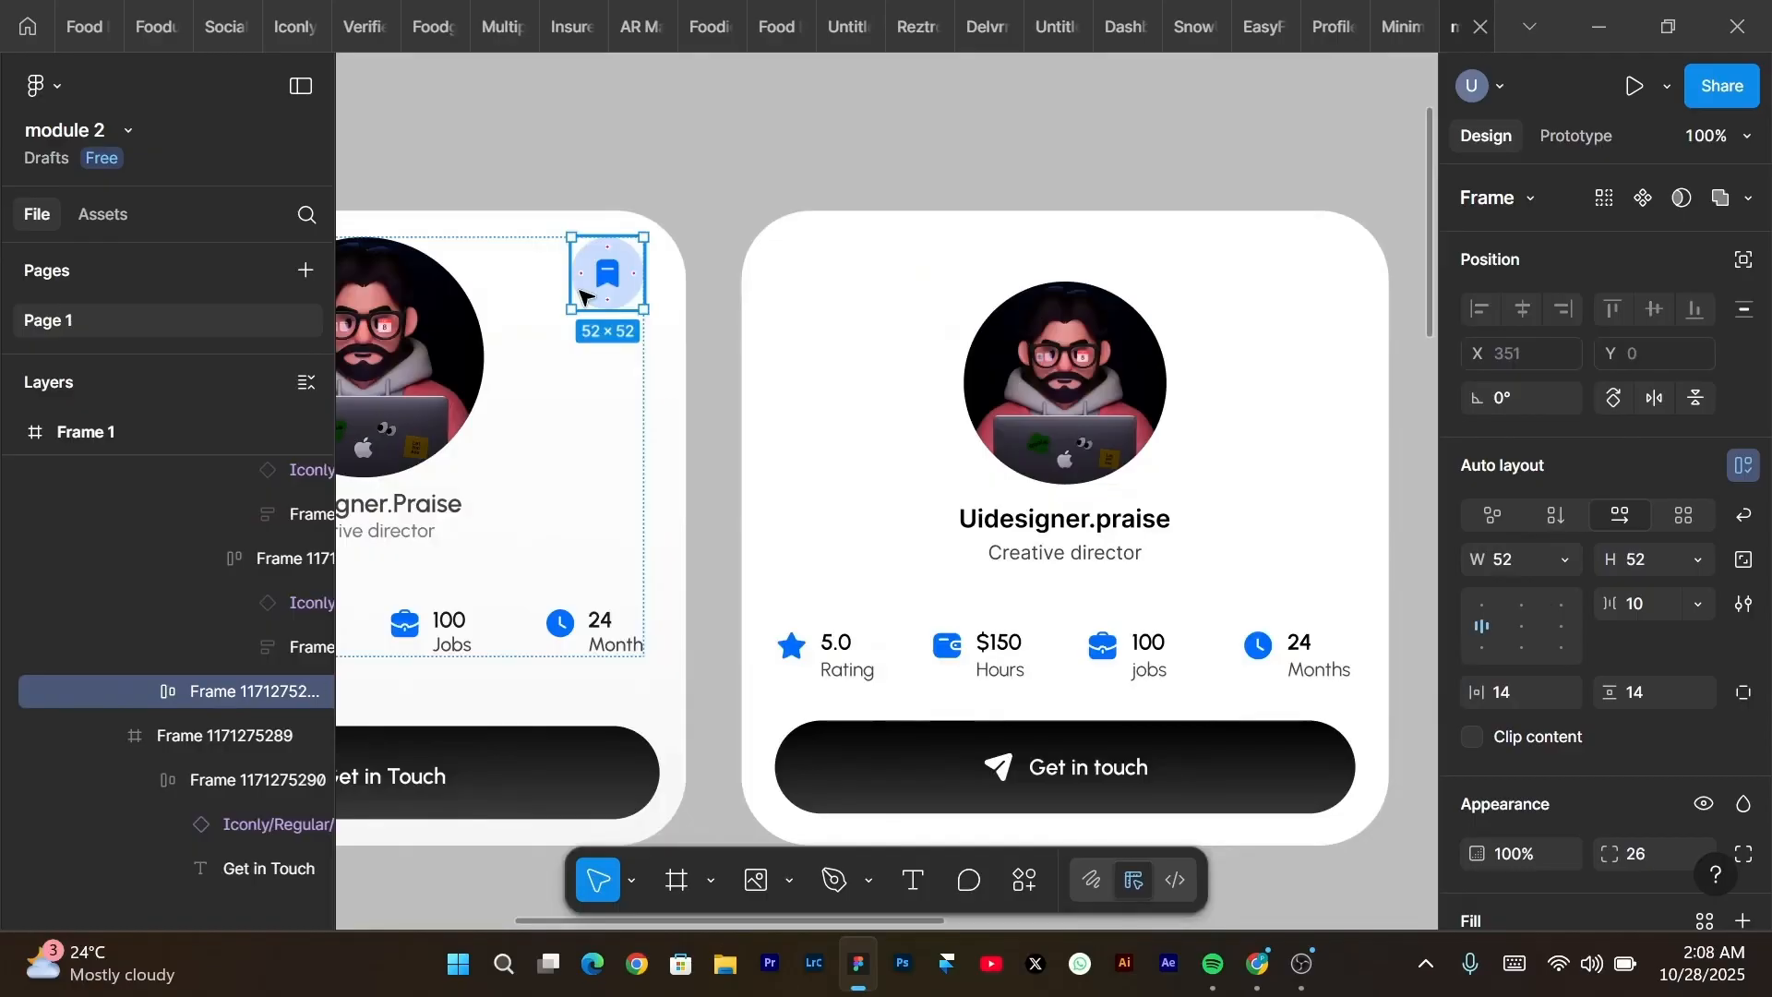
# Paste the copied bookmark badge into the second card and move it to the card's upper right corner, at X 390, Y 25.
pyautogui.hscroll(5, 932, 369)
pyautogui.click(933, 369)
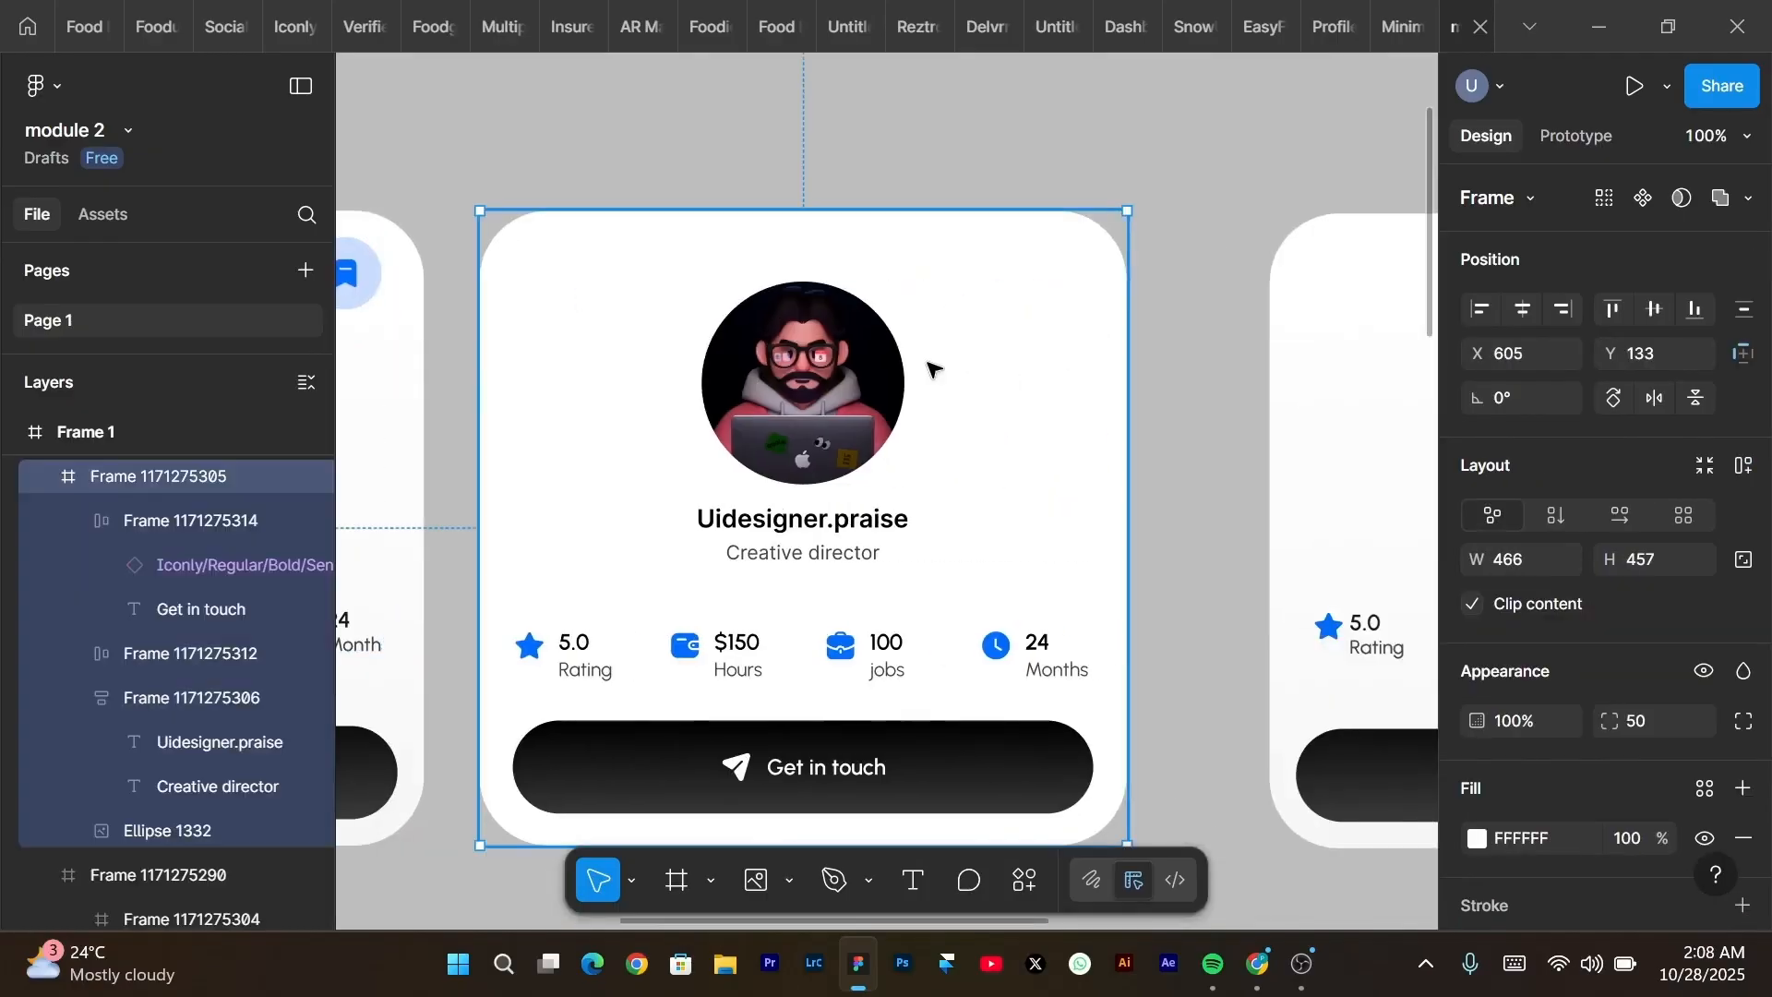
pyautogui.hotkey('ctrl', 'v')
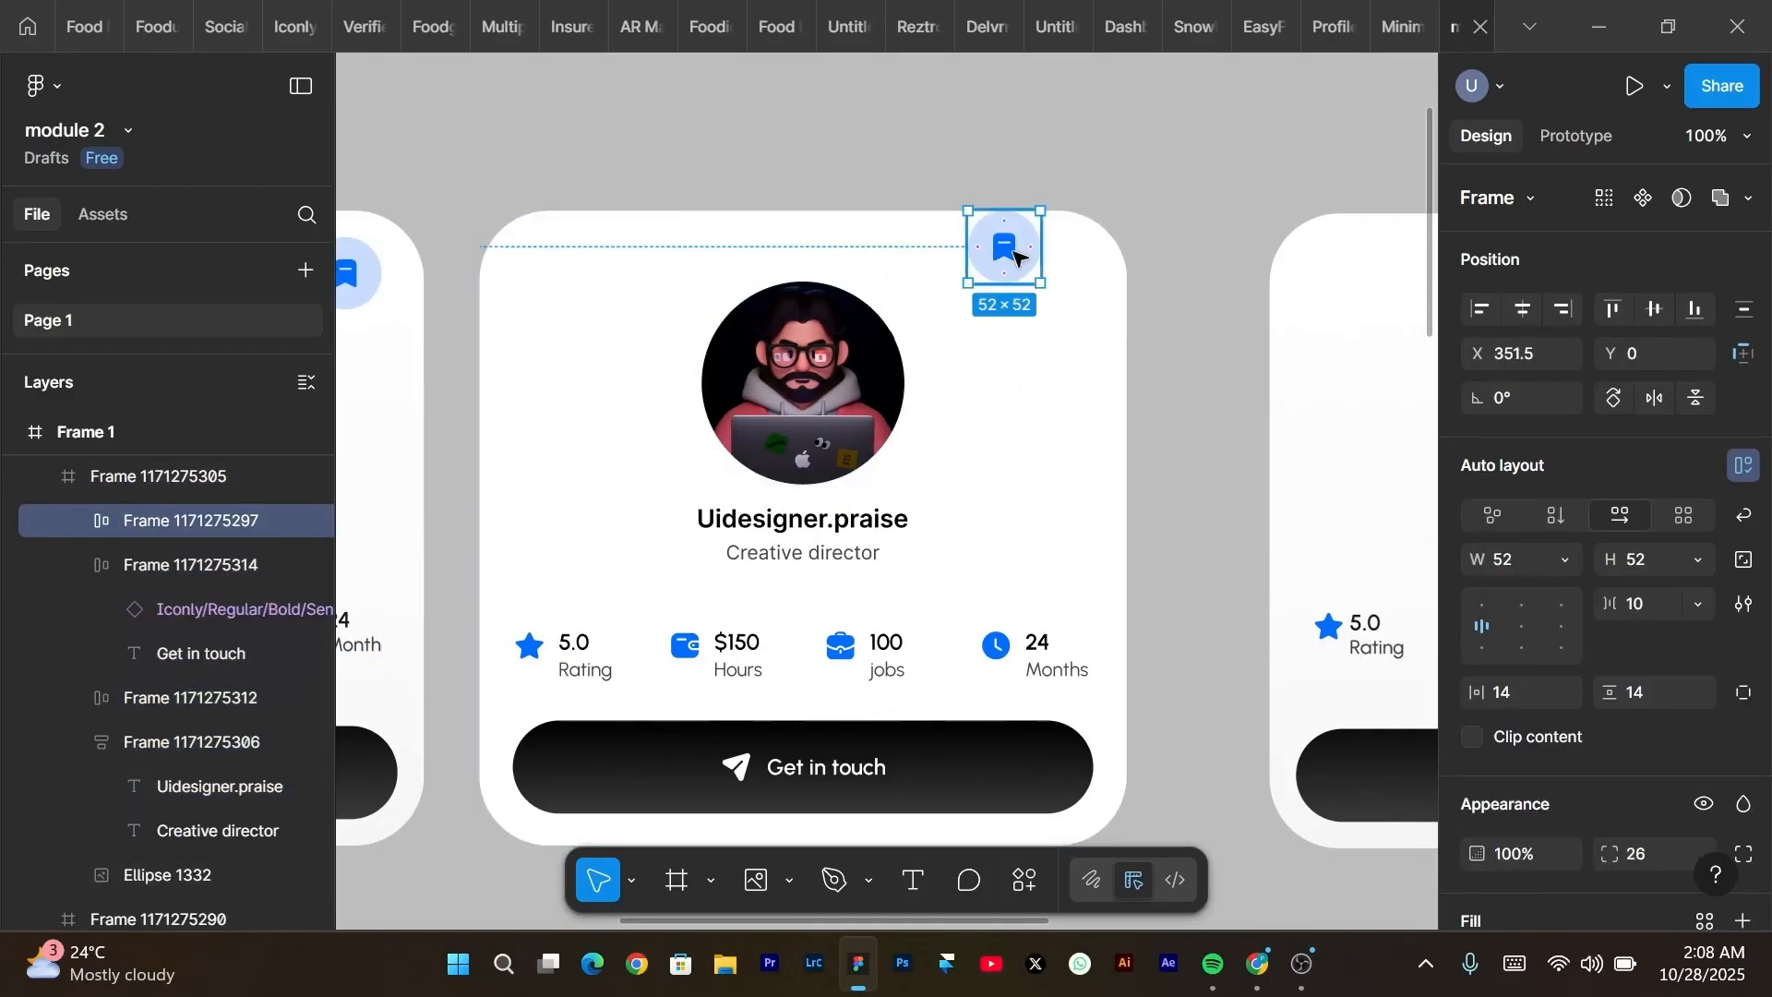
pyautogui.moveTo(1016, 259); pyautogui.dragTo(1070, 293)
pyautogui.hscroll(-2, 1070, 294)
pyautogui.scroll(-2, 1071, 293)
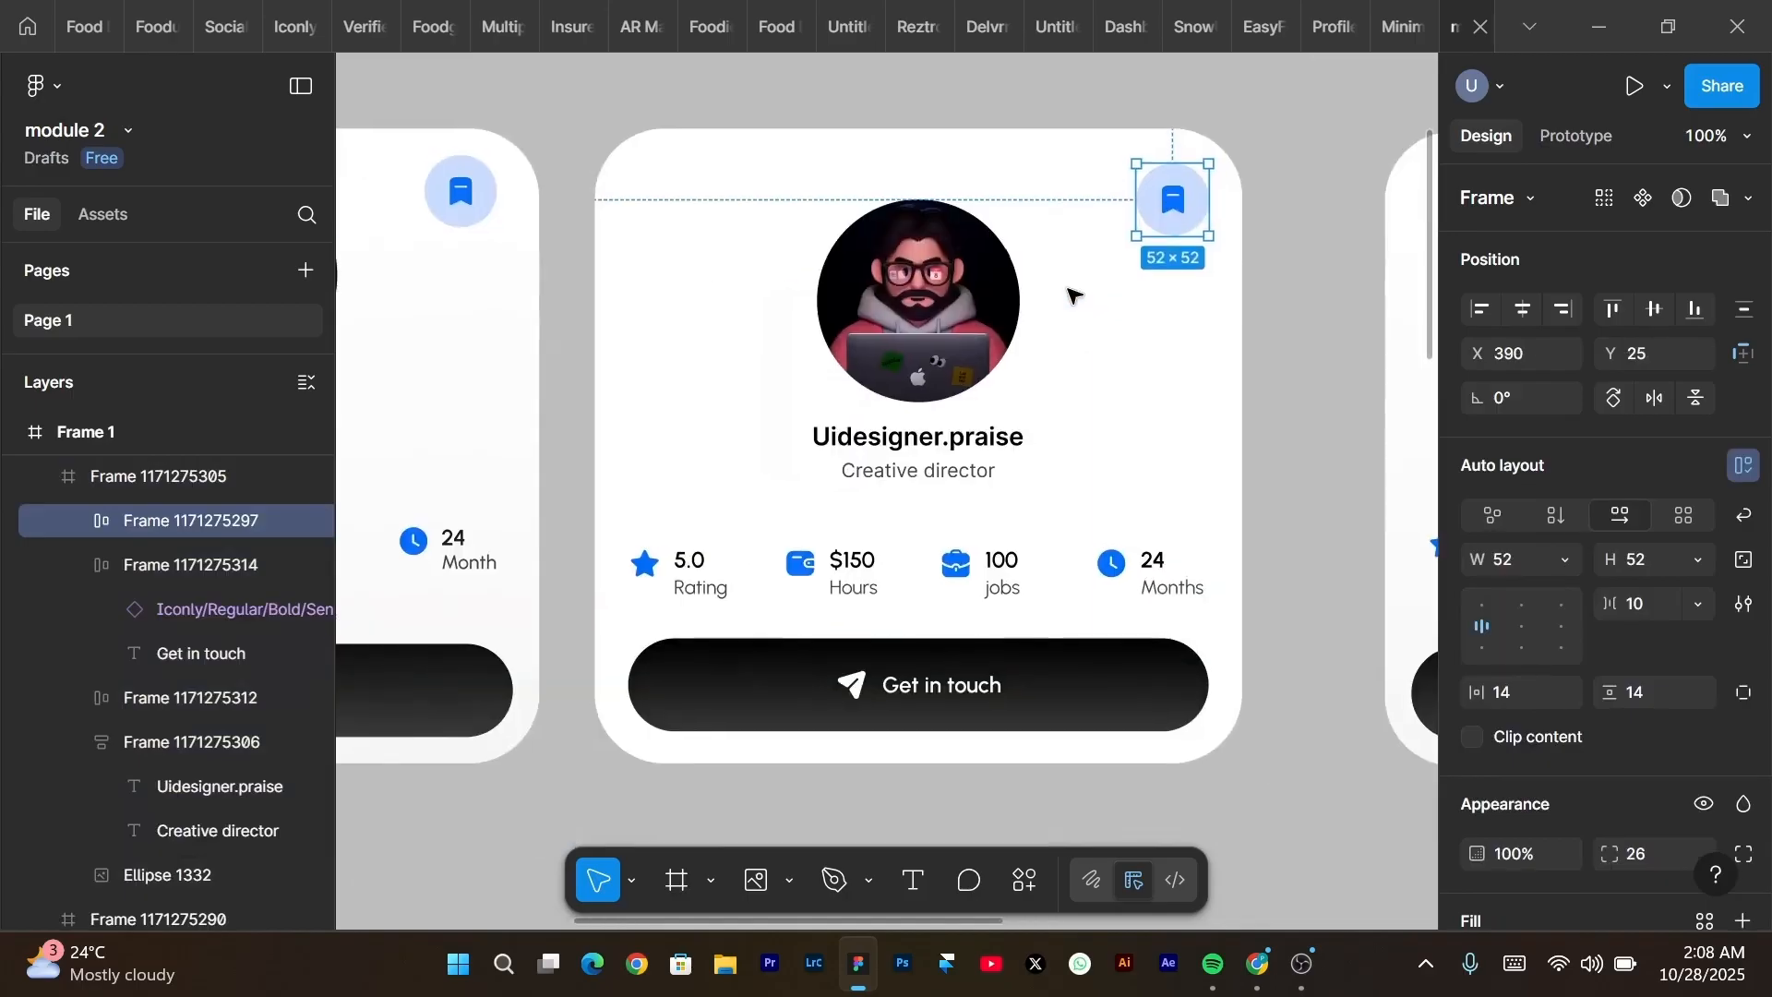
pyautogui.scroll(4, 1070, 294)
pyautogui.scroll(-6, 1070, 293)
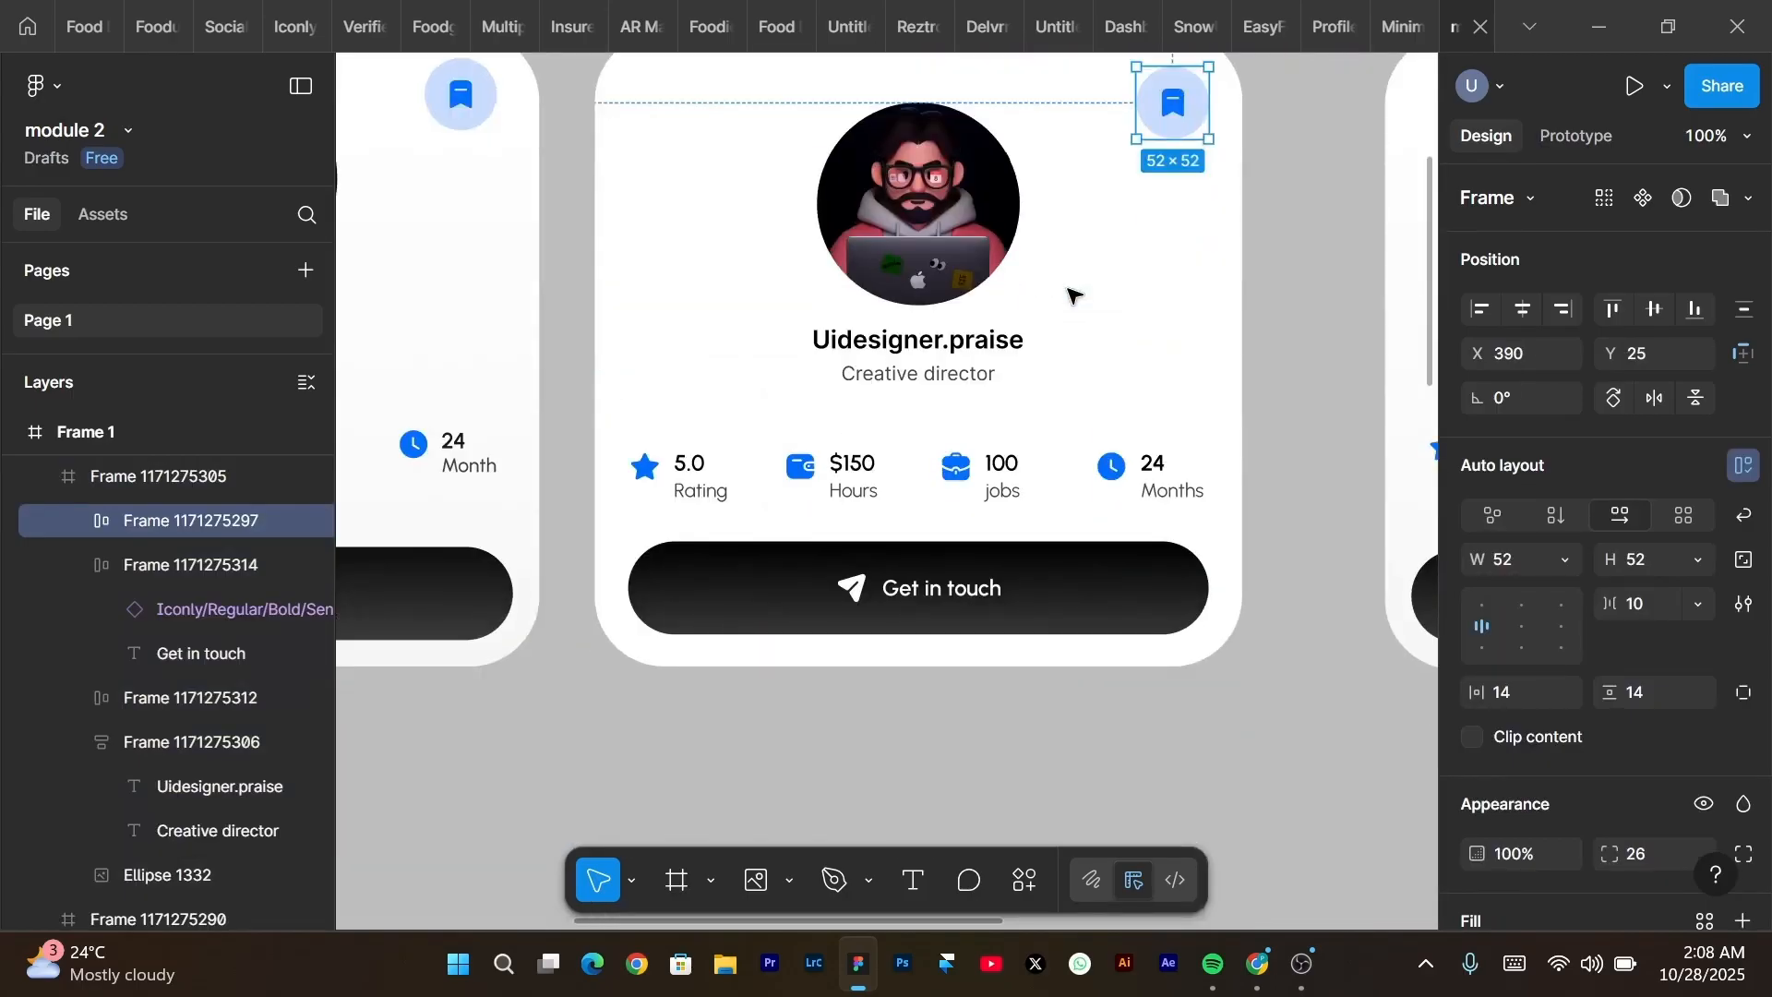
pyautogui.scroll(2, 900, 434)
# Wrap the second card's profile picture and name block in an auto layout, and wrap that together with the stats row in another.
pyautogui.click(900, 434)
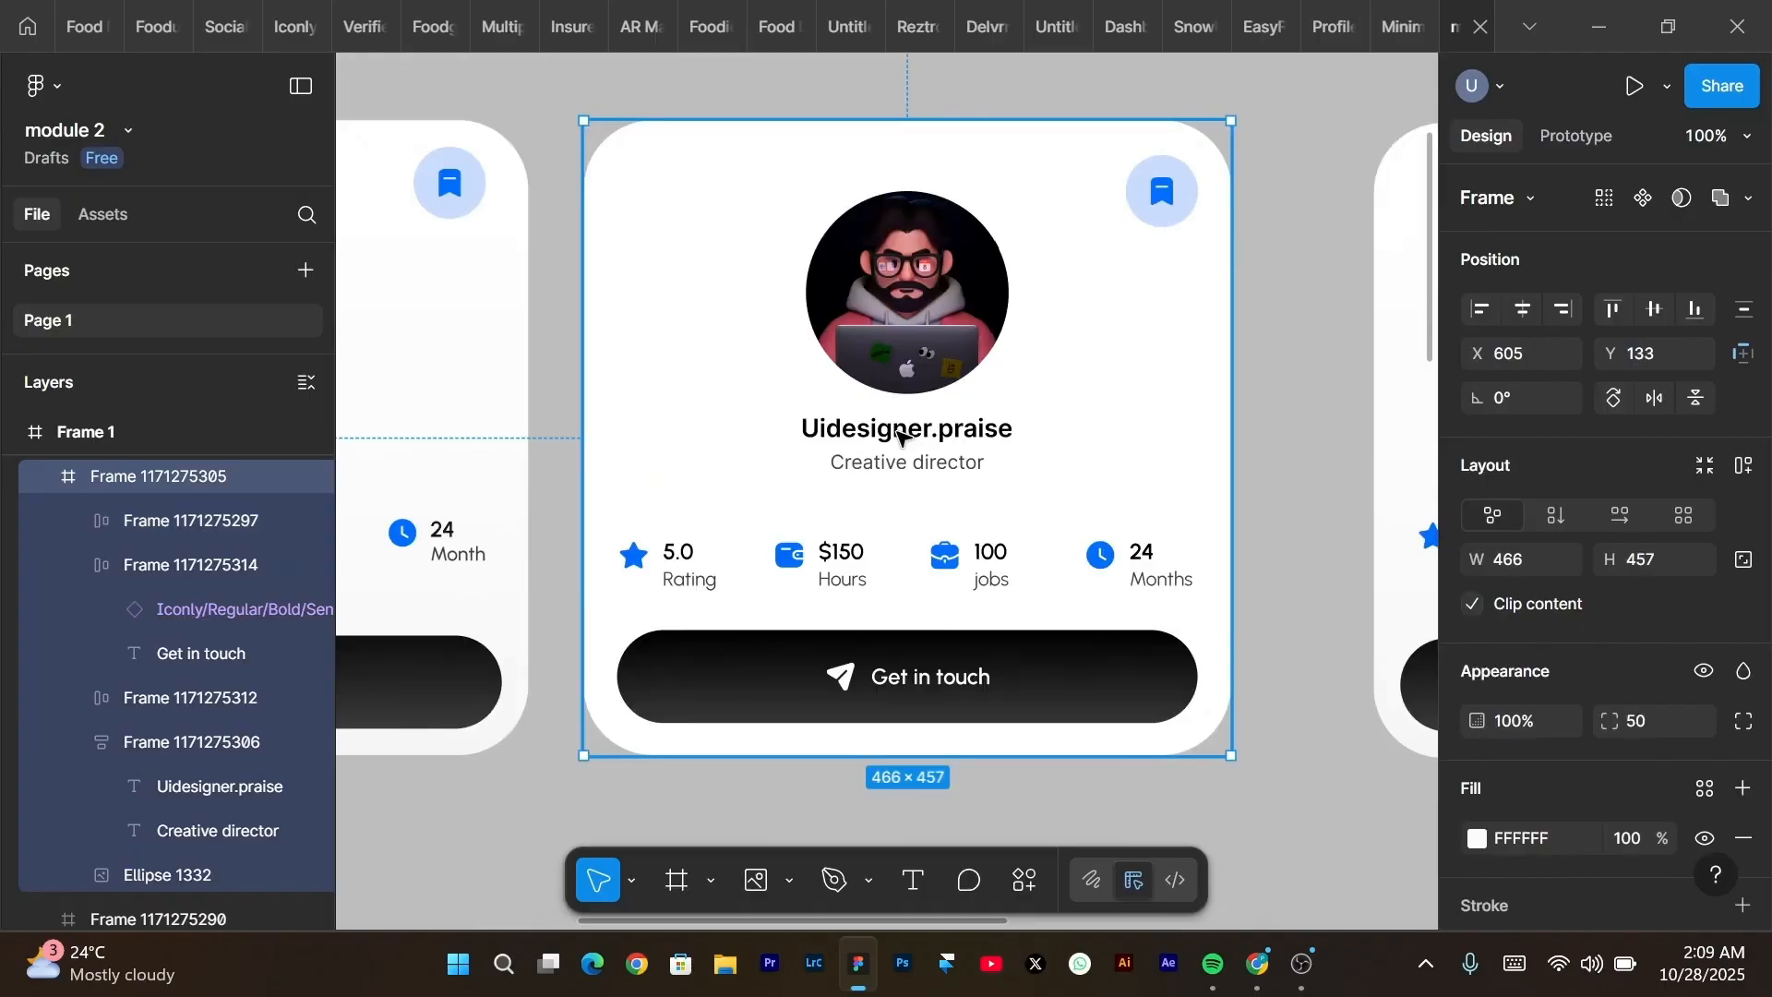
pyautogui.click(900, 433)
pyautogui.keyDown('shift'); pyautogui.click(912, 349); pyautogui.keyUp('shift')
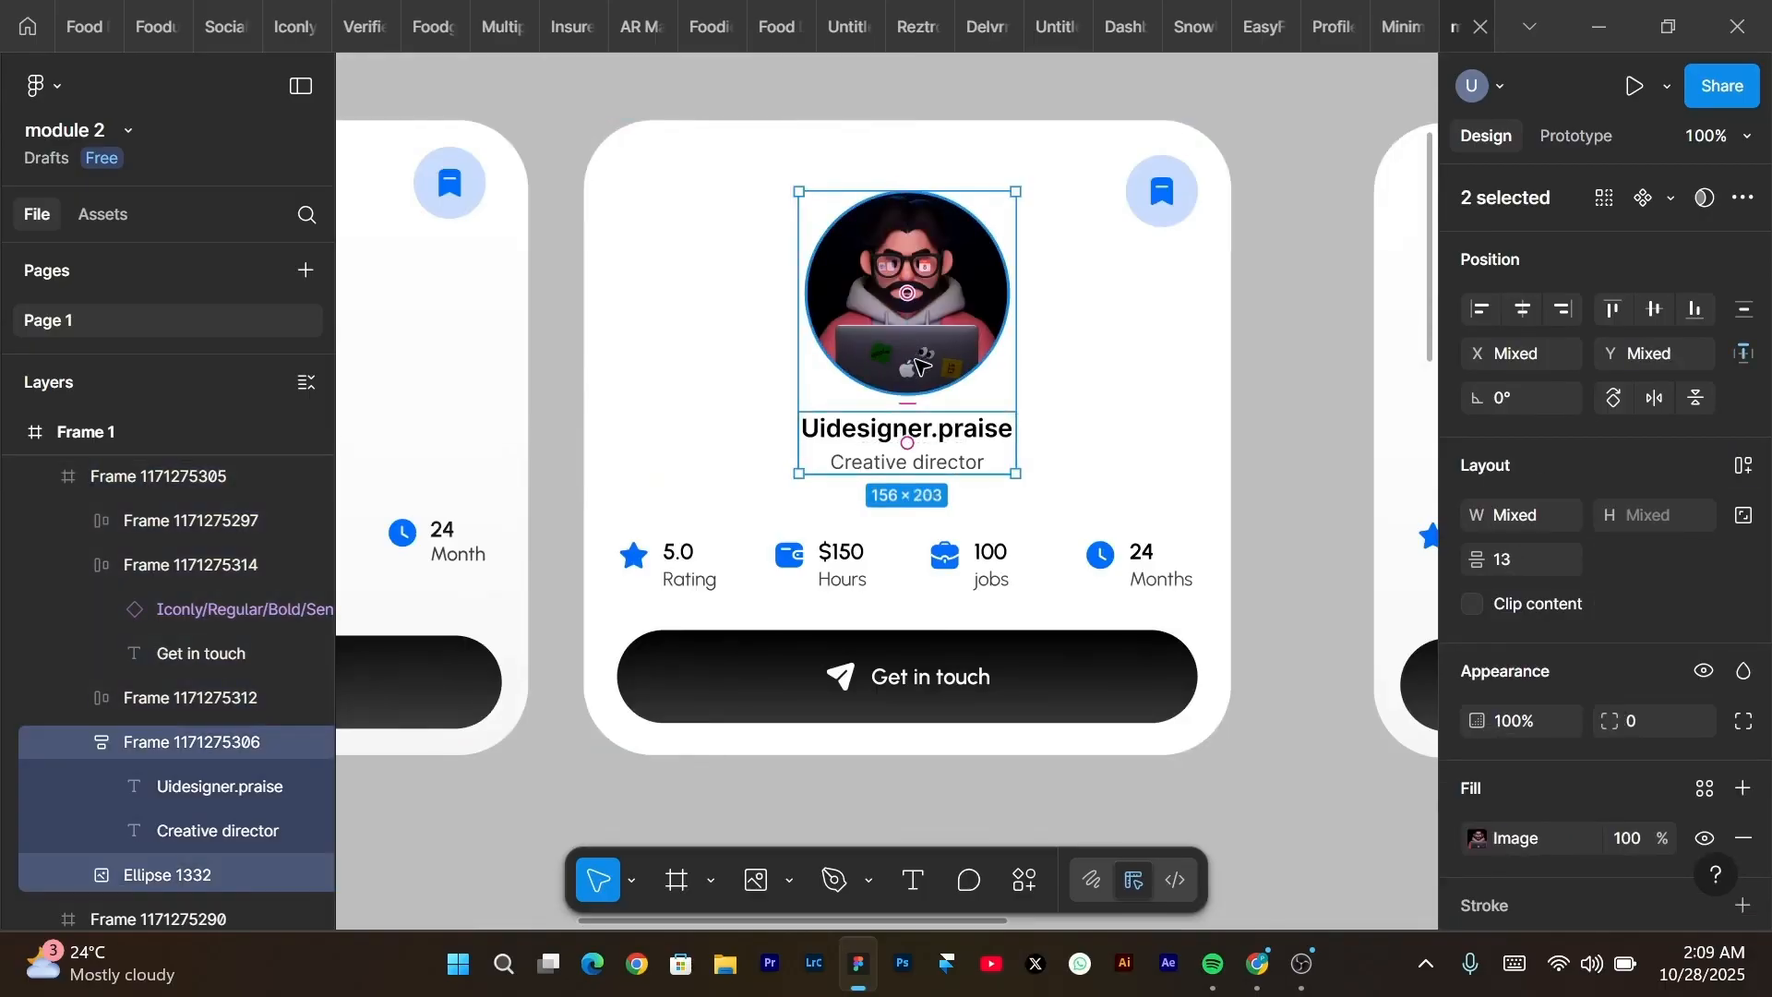
pyautogui.hotkey('shift', 'a')
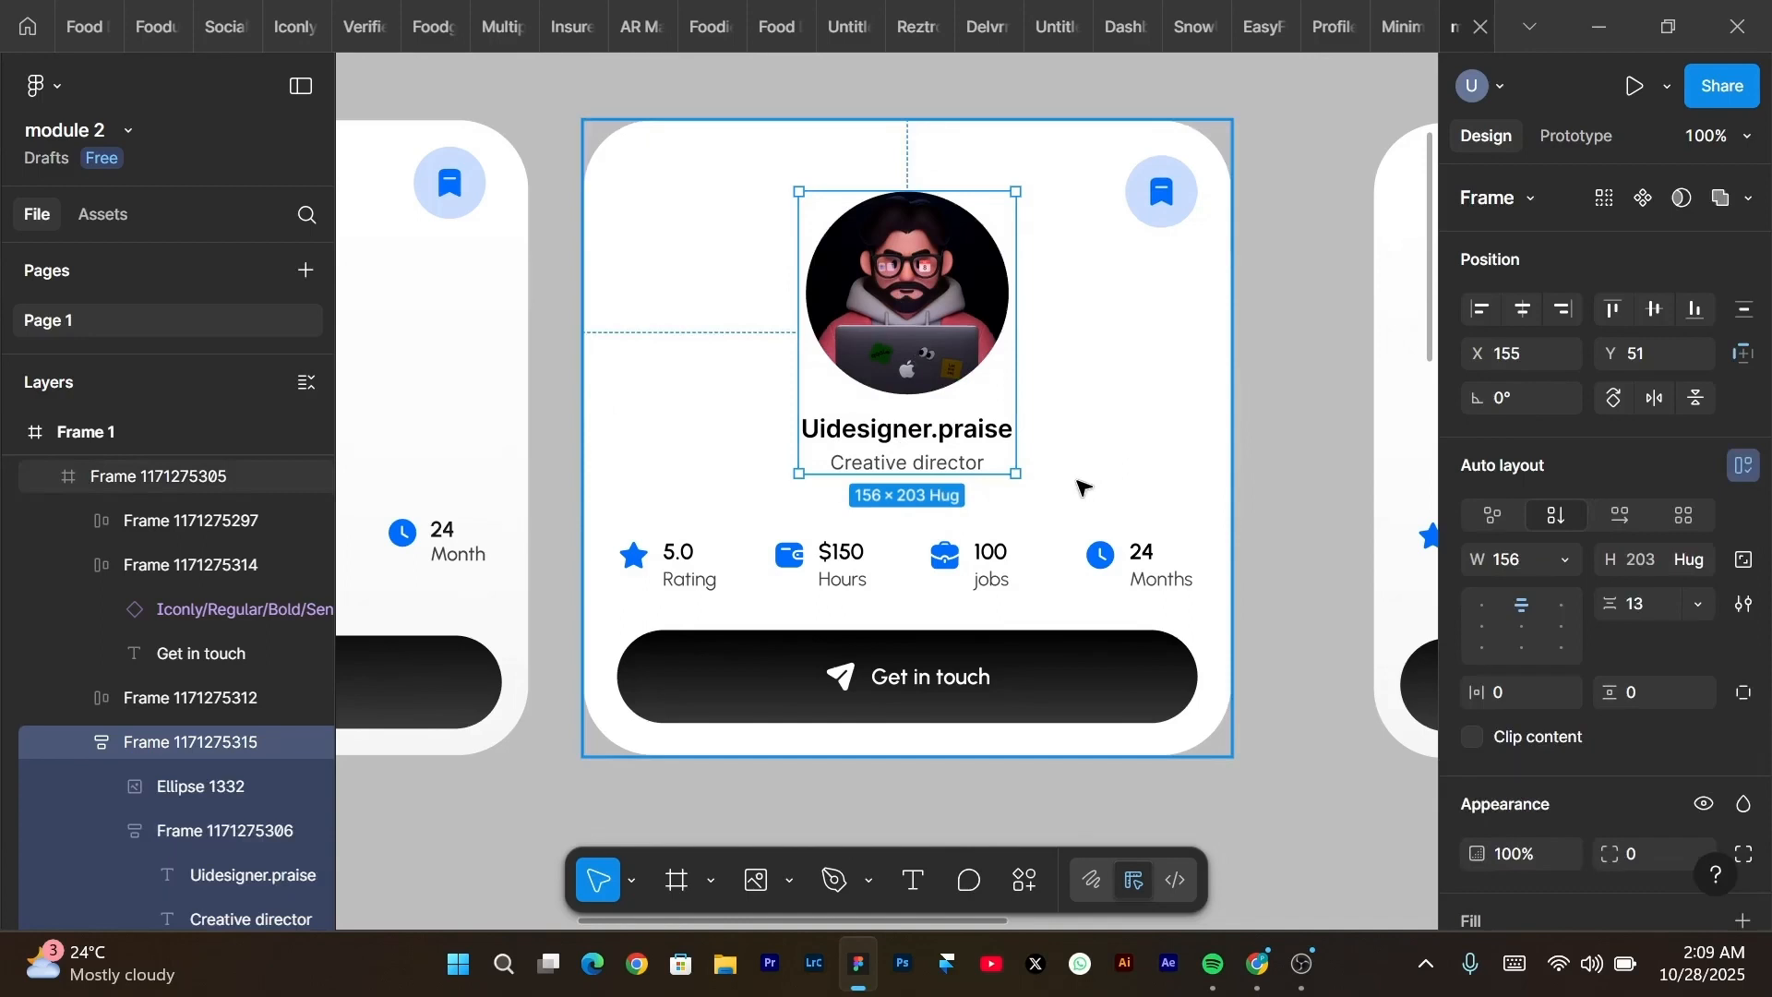
pyautogui.keyDown('shift'); pyautogui.click(920, 581); pyautogui.keyUp('shift')
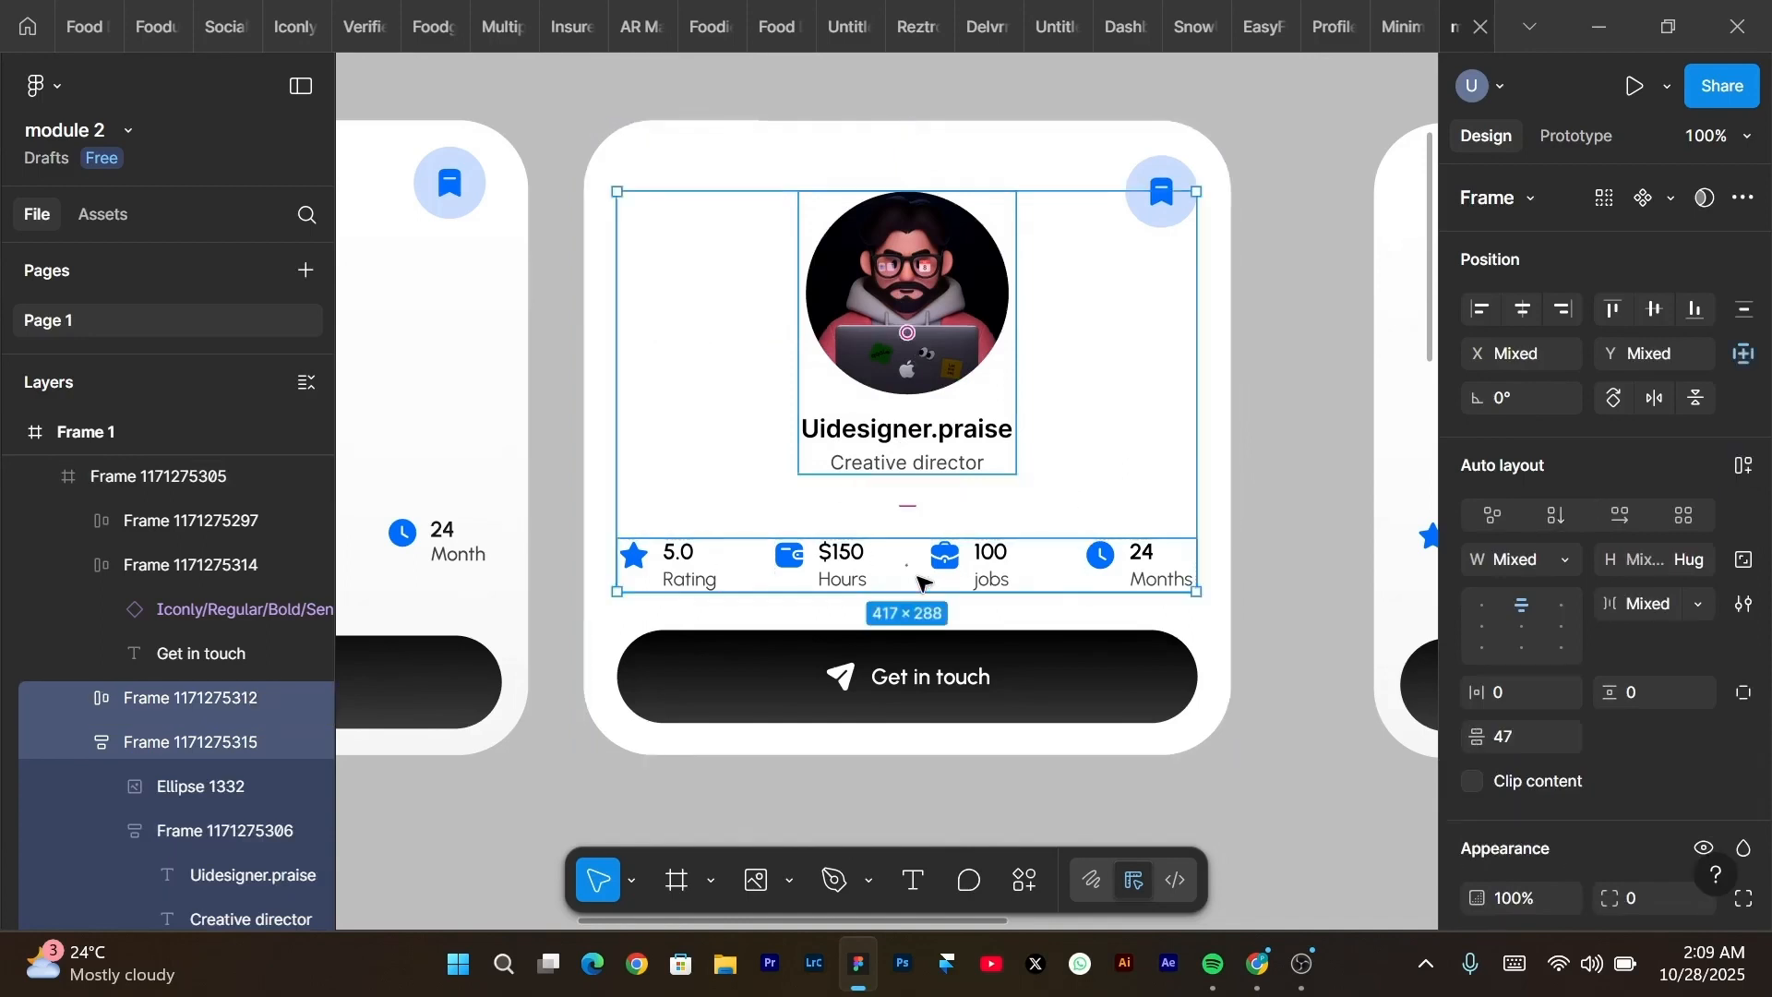
pyautogui.hotkey('shift', 'a')
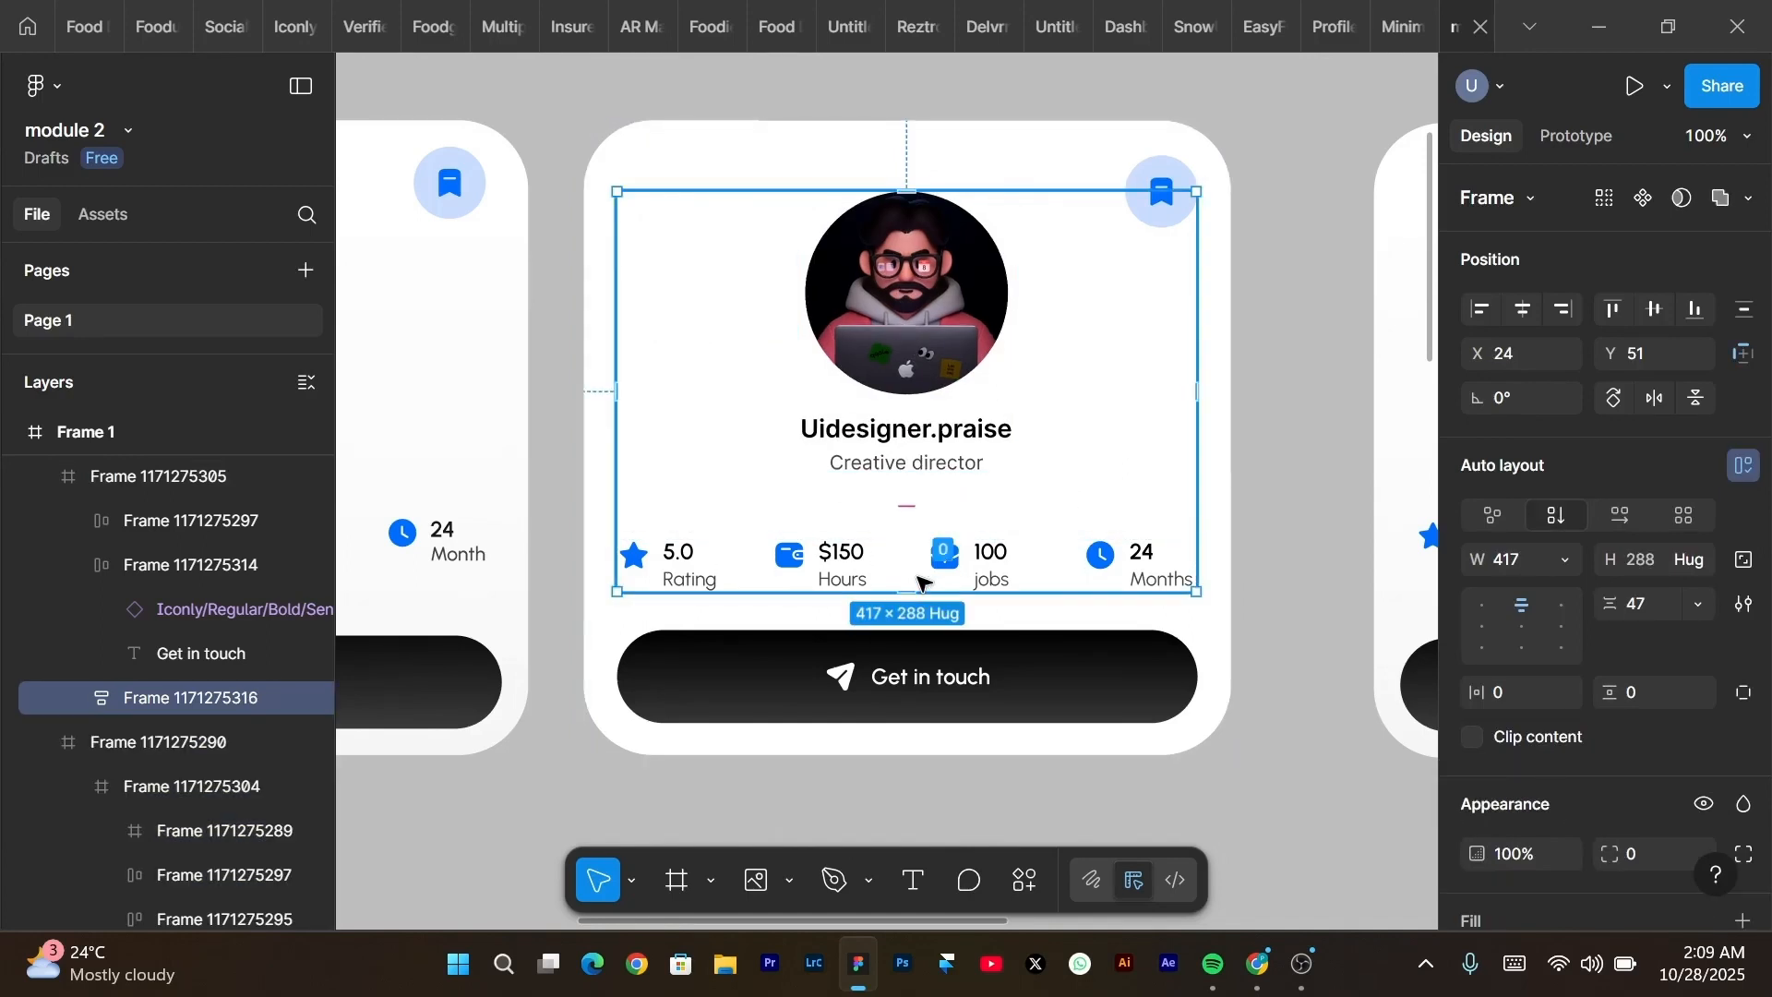
# Wrap the bookmark badge and the profile content in a vertical auto layout with top right alignment.
pyautogui.keyDown('shift'); pyautogui.click(1169, 173); pyautogui.keyUp('shift')
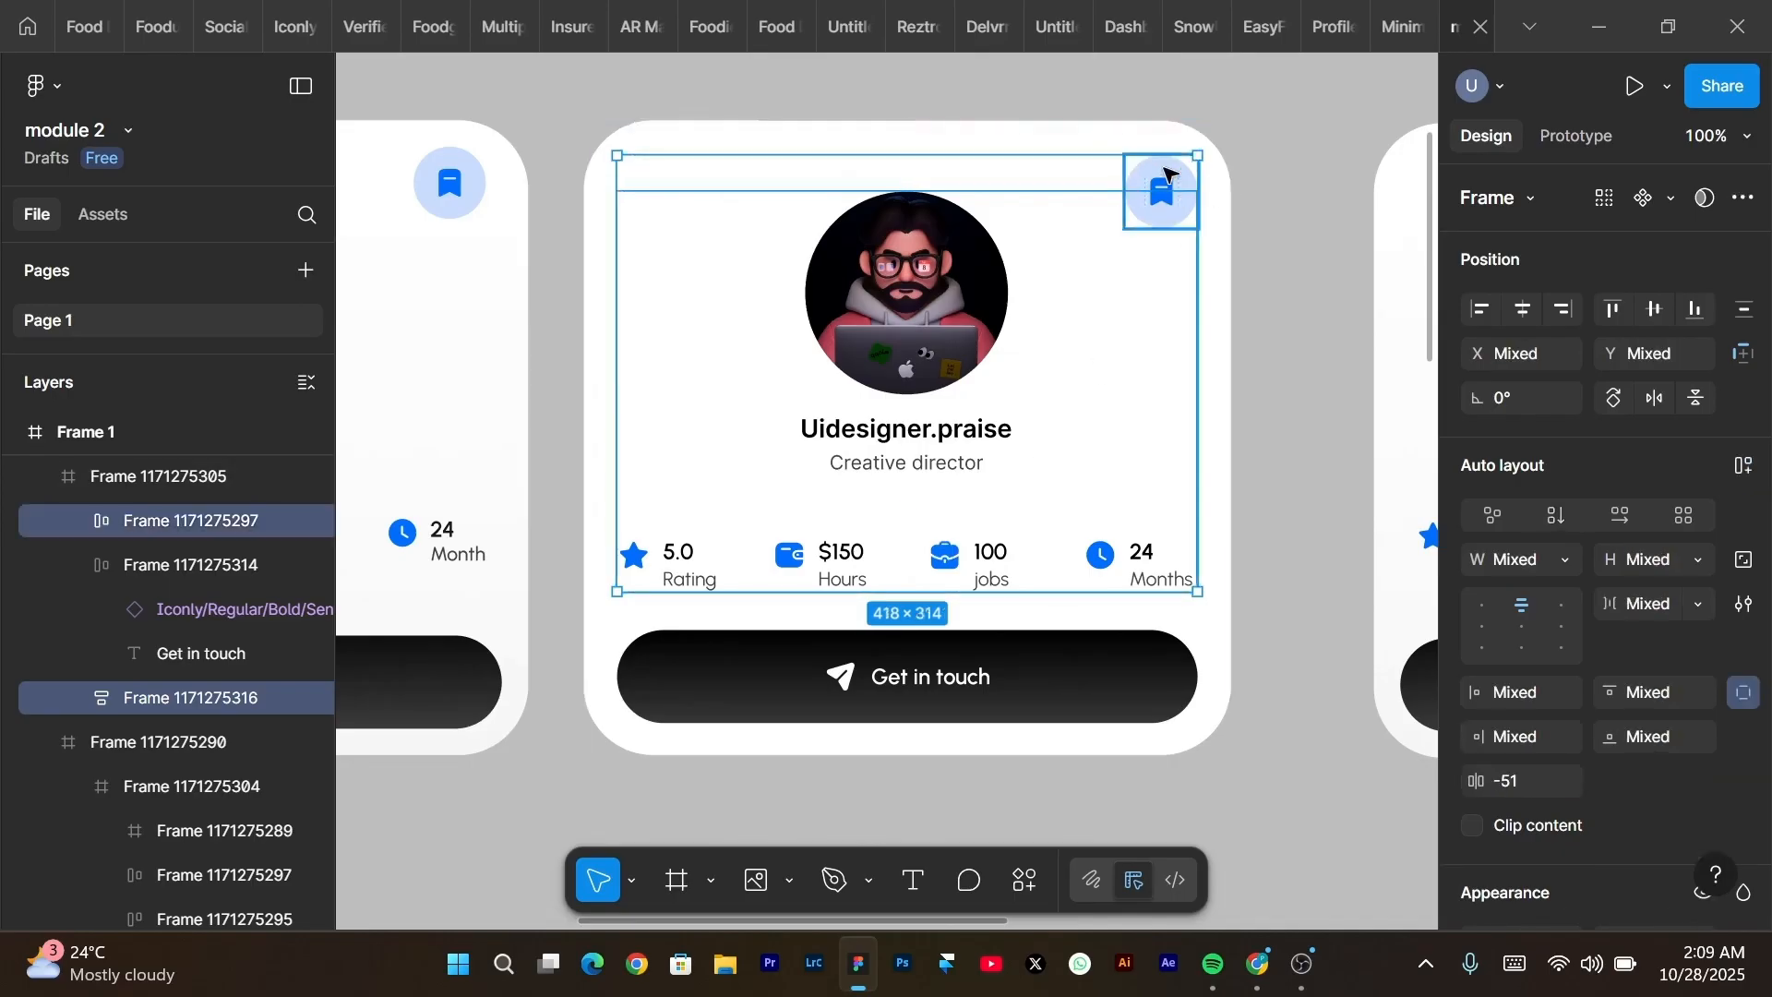
pyautogui.hotkey('shift', 'a')
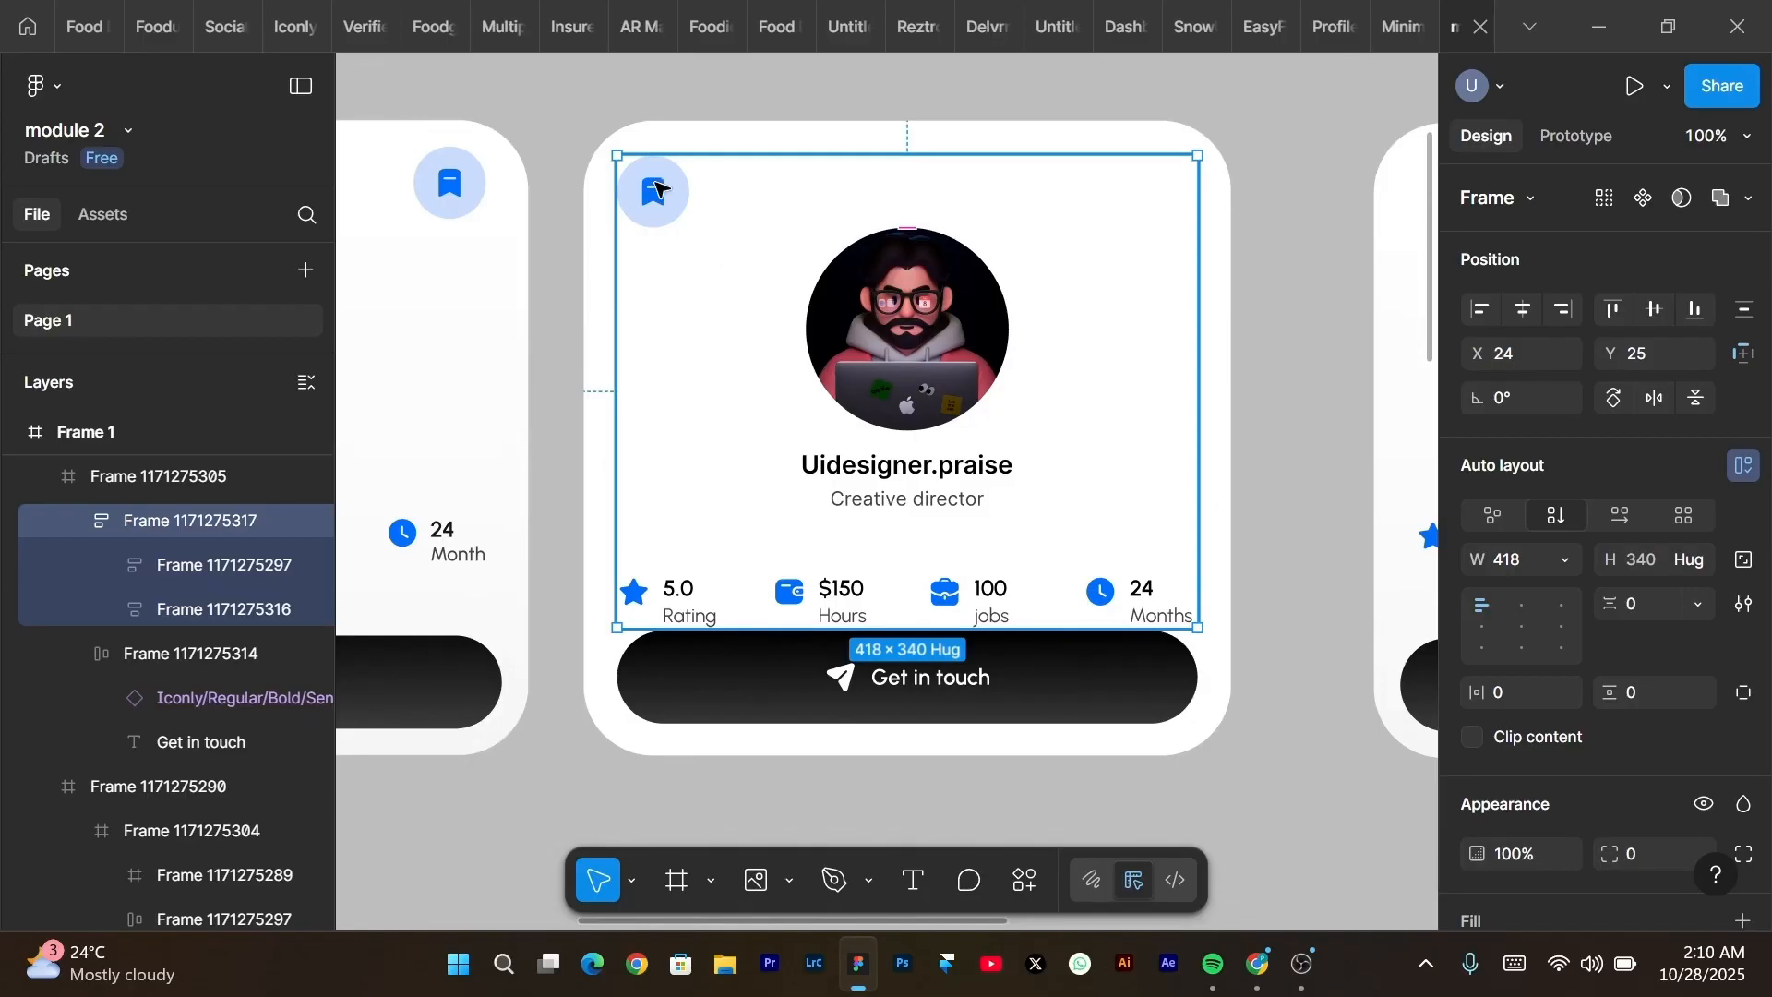
pyautogui.click(1560, 609)
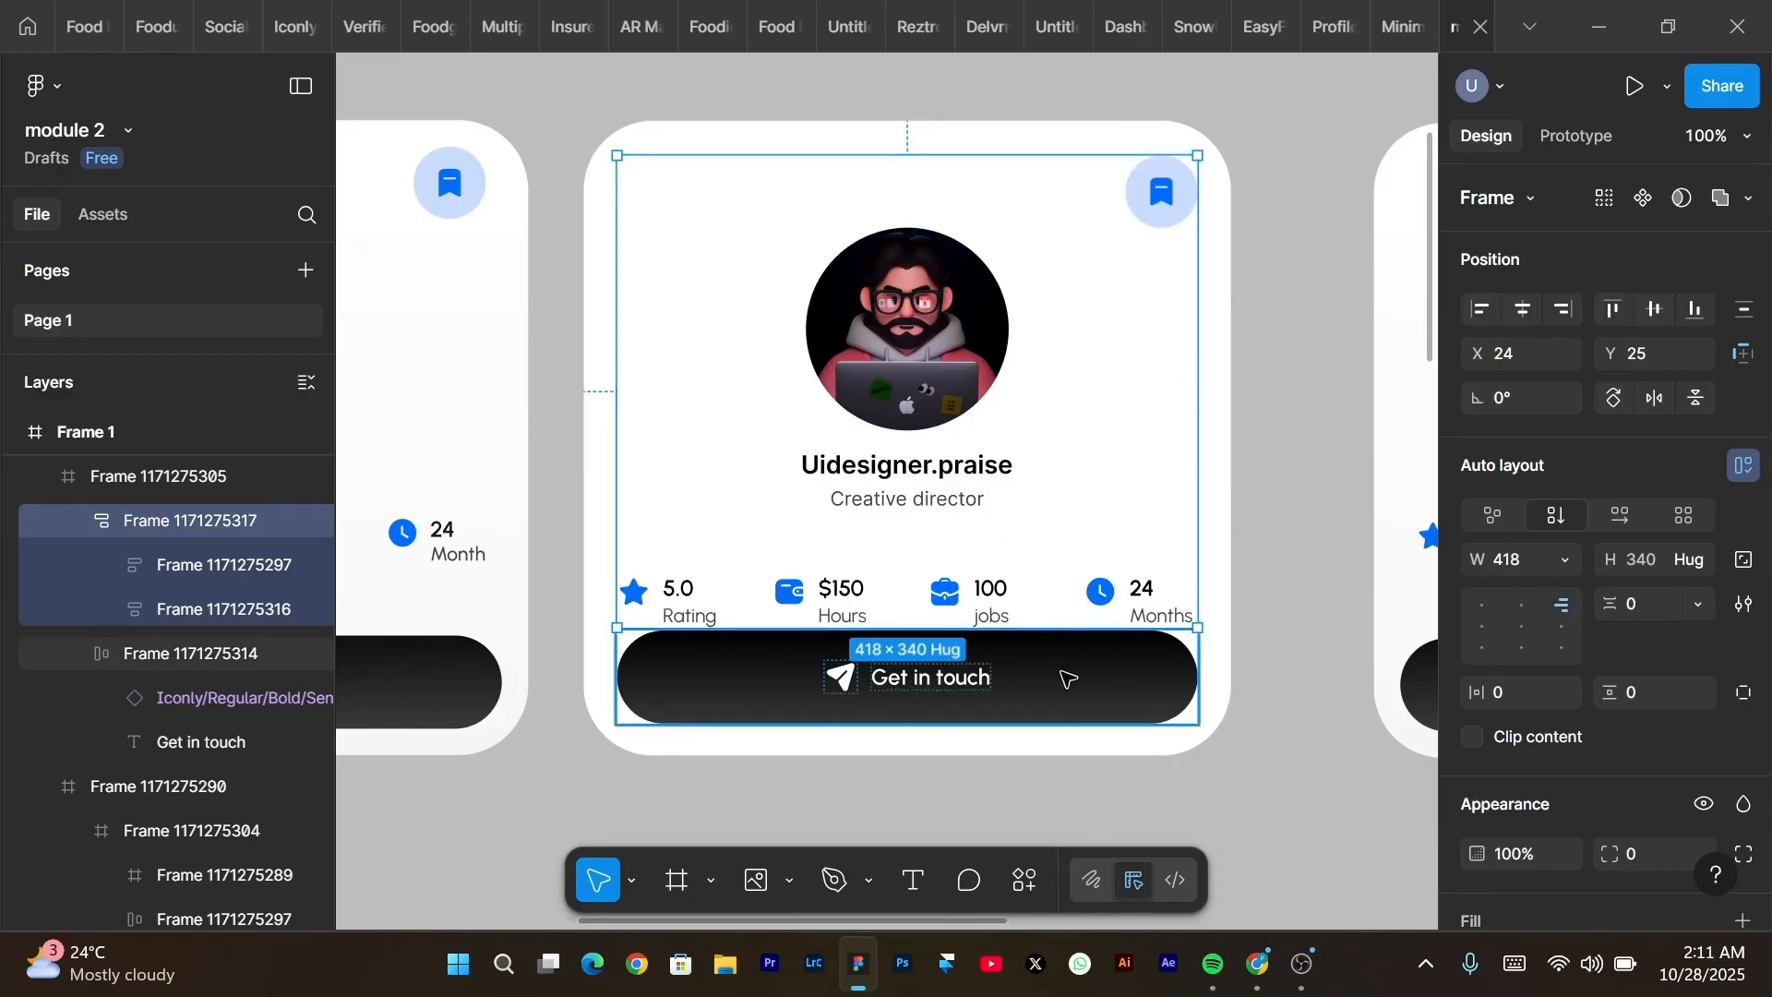
# Wrap the profile content and the "Get in touch" button in a vertical auto layout and set its vertical gap to 30.
pyautogui.keyDown('shift'); pyautogui.click(1080, 699); pyautogui.keyUp('shift')
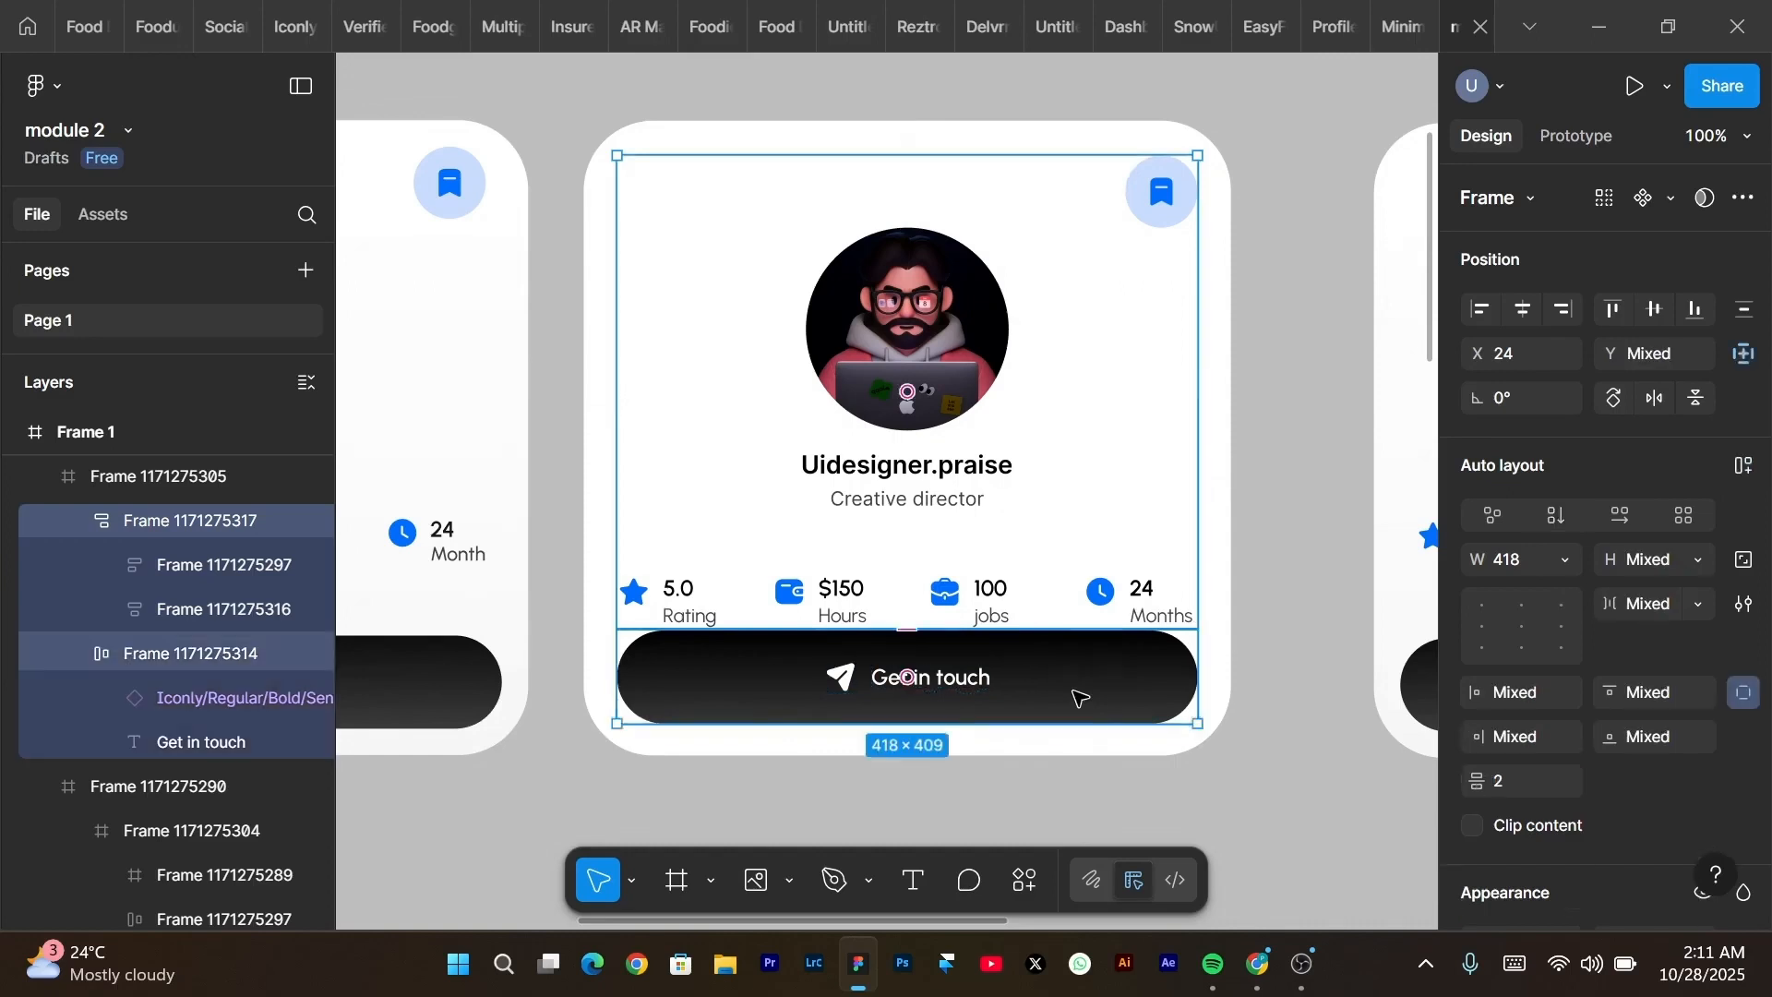
pyautogui.hotkey('shift', 'a')
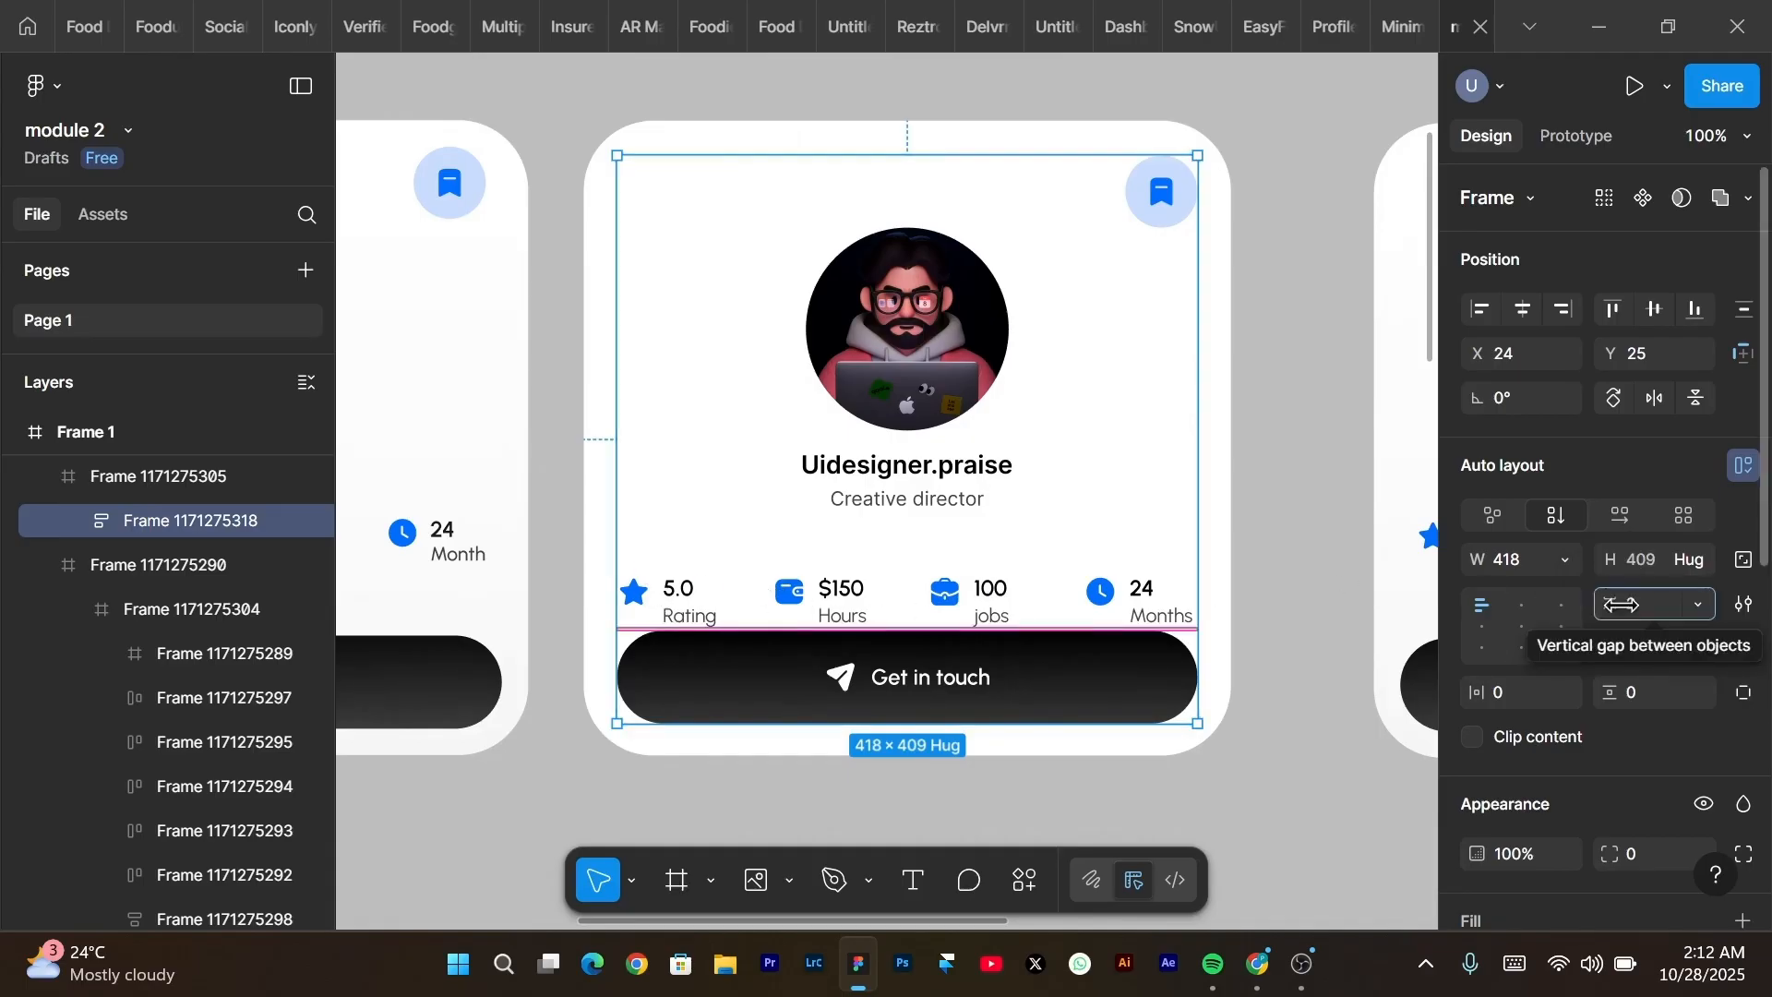
pyautogui.moveTo(1617, 604)
pyautogui.mouseDown()
pyautogui.moveTo(1691, 656)
pyautogui.moveTo(1625, 605)
pyautogui.mouseUp()
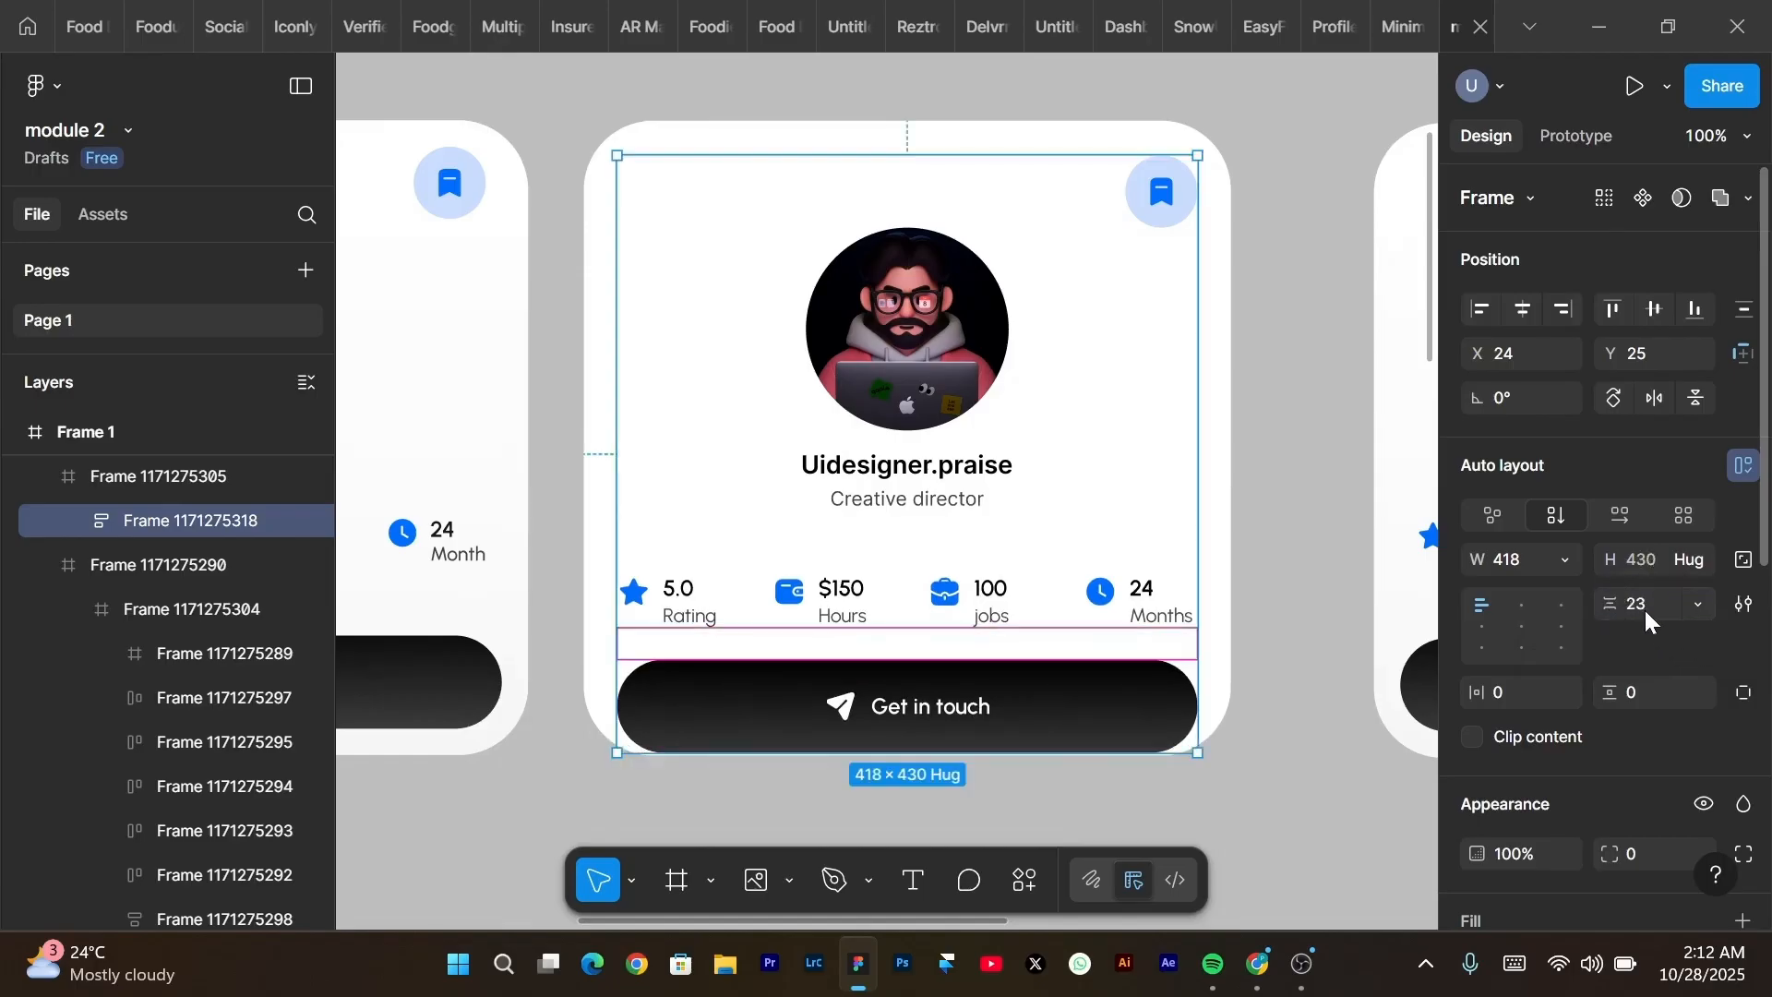
pyautogui.click(1646, 612)
pyautogui.write('30')
pyautogui.press('Return')
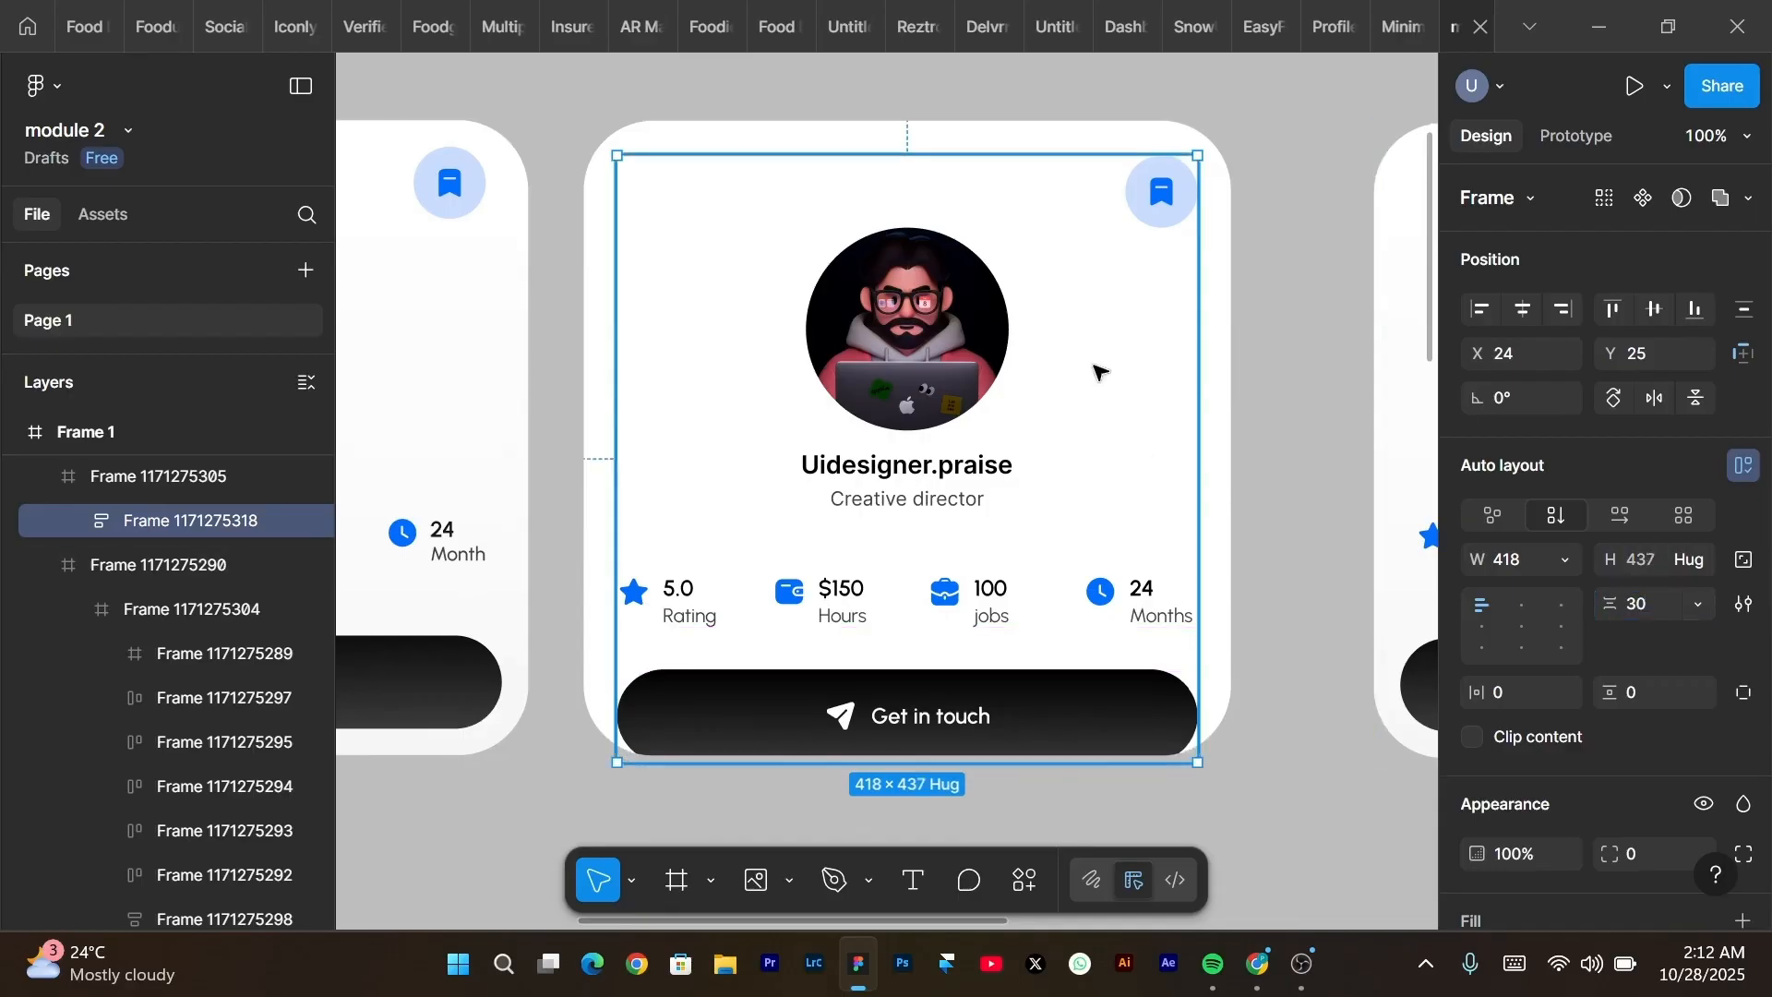
# Apply auto layout to the second card's outer frame, turn off clip content, and open its vertical padding for editing.
pyautogui.click(1145, 142)
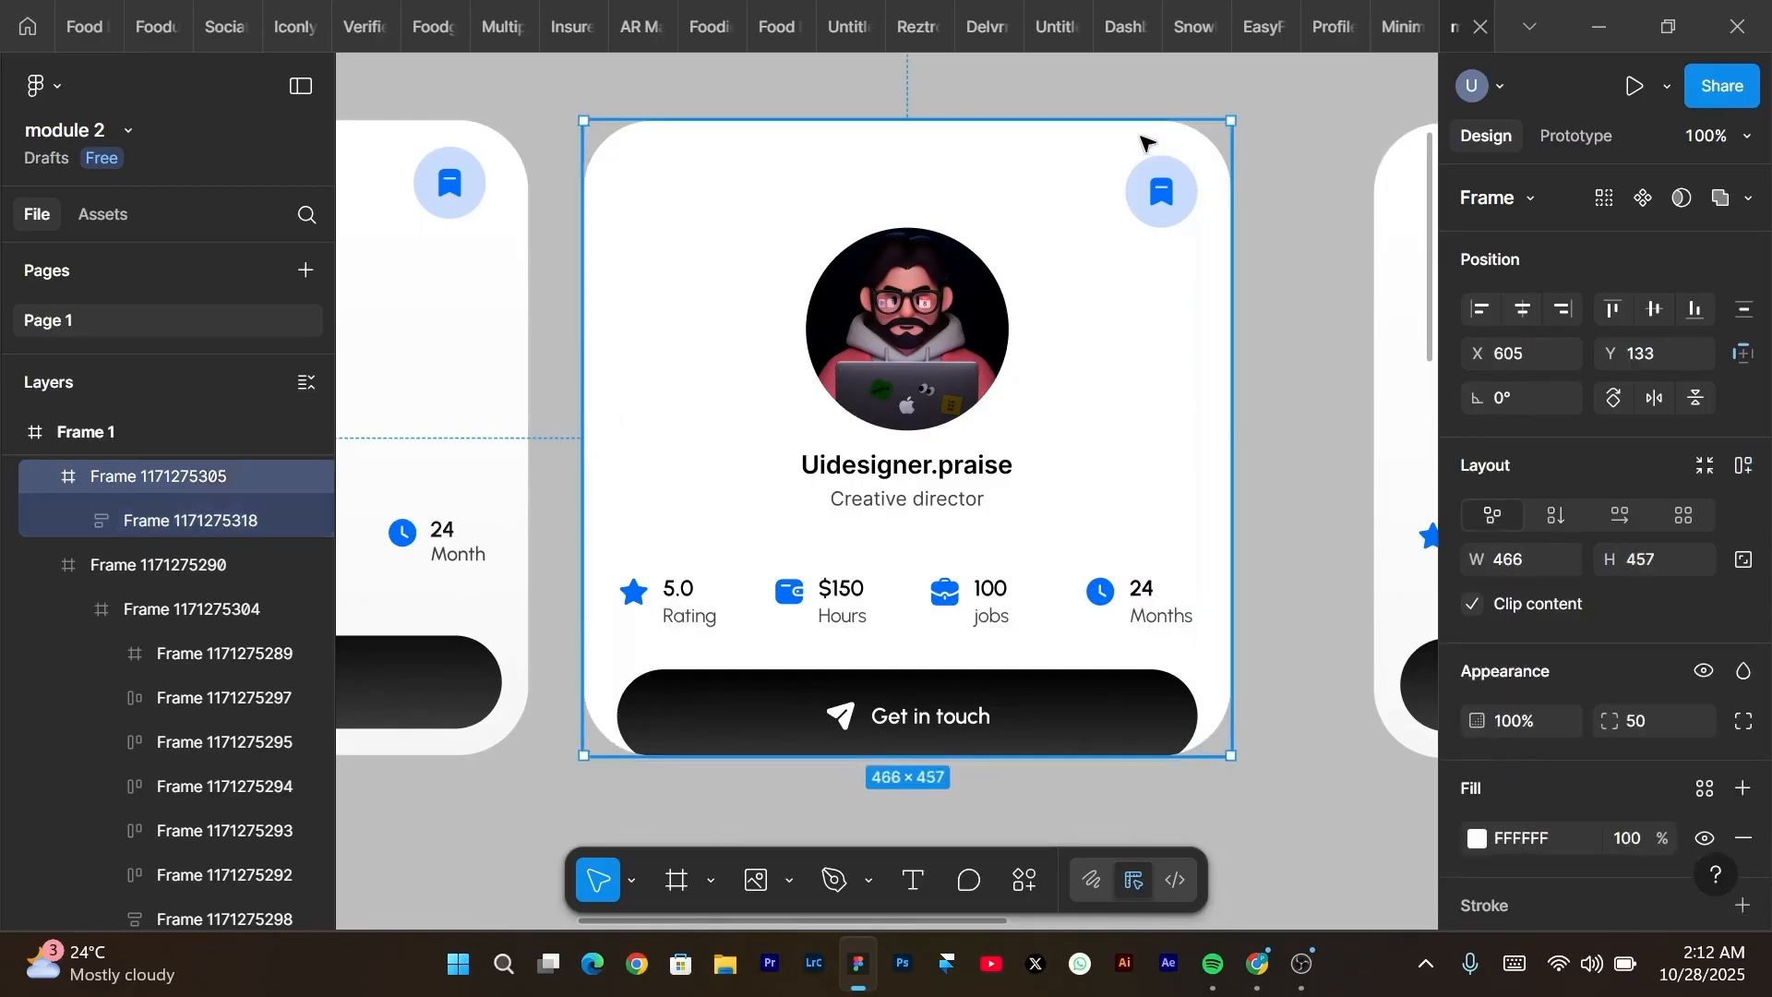
pyautogui.hotkey('shift', 'a')
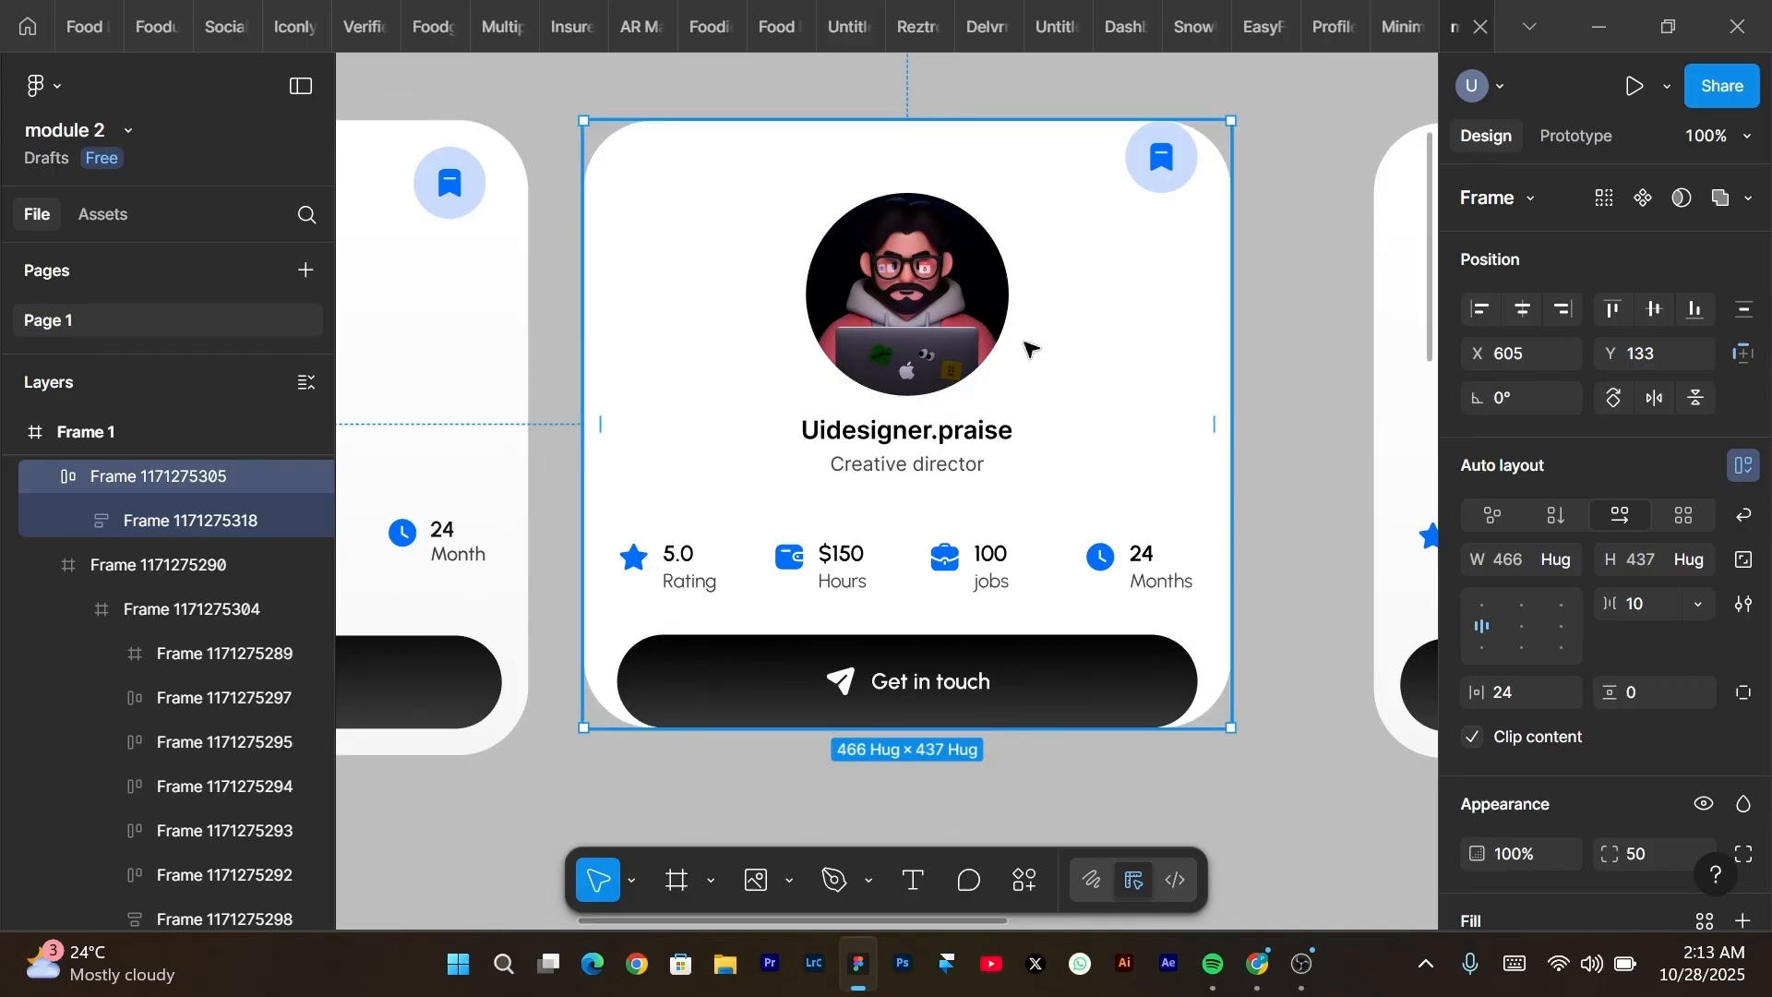
pyautogui.click(1473, 737)
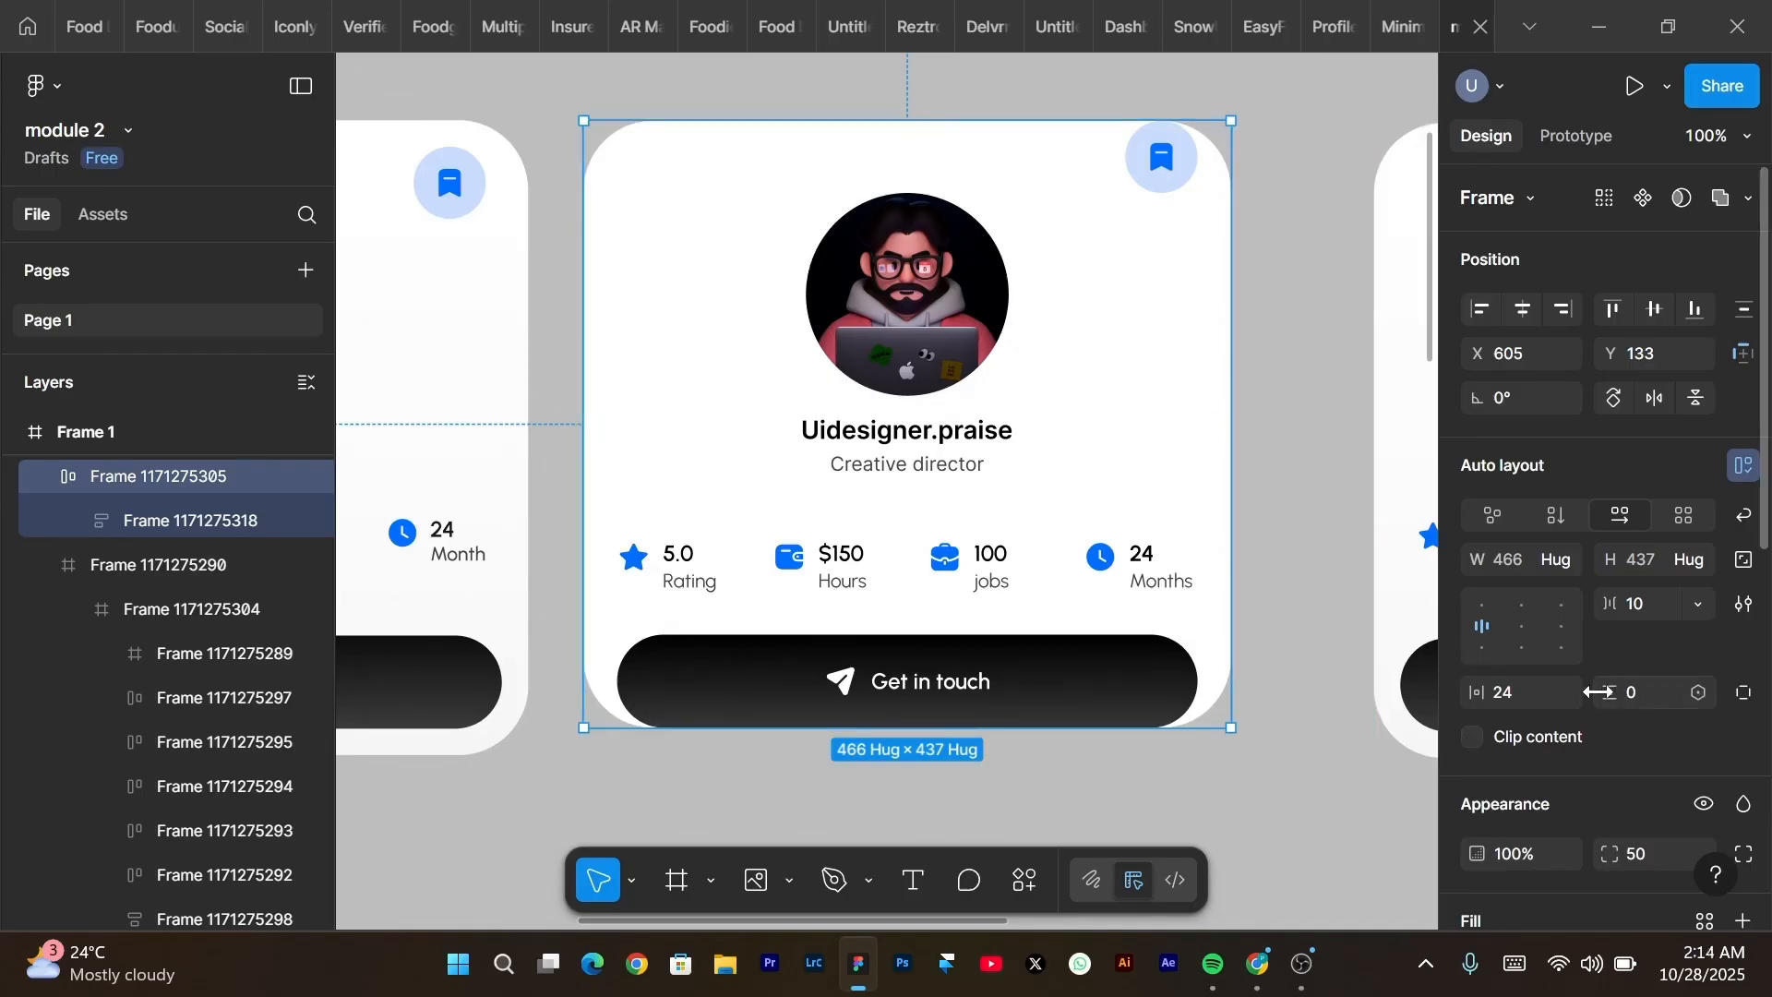
pyautogui.click(1642, 689)
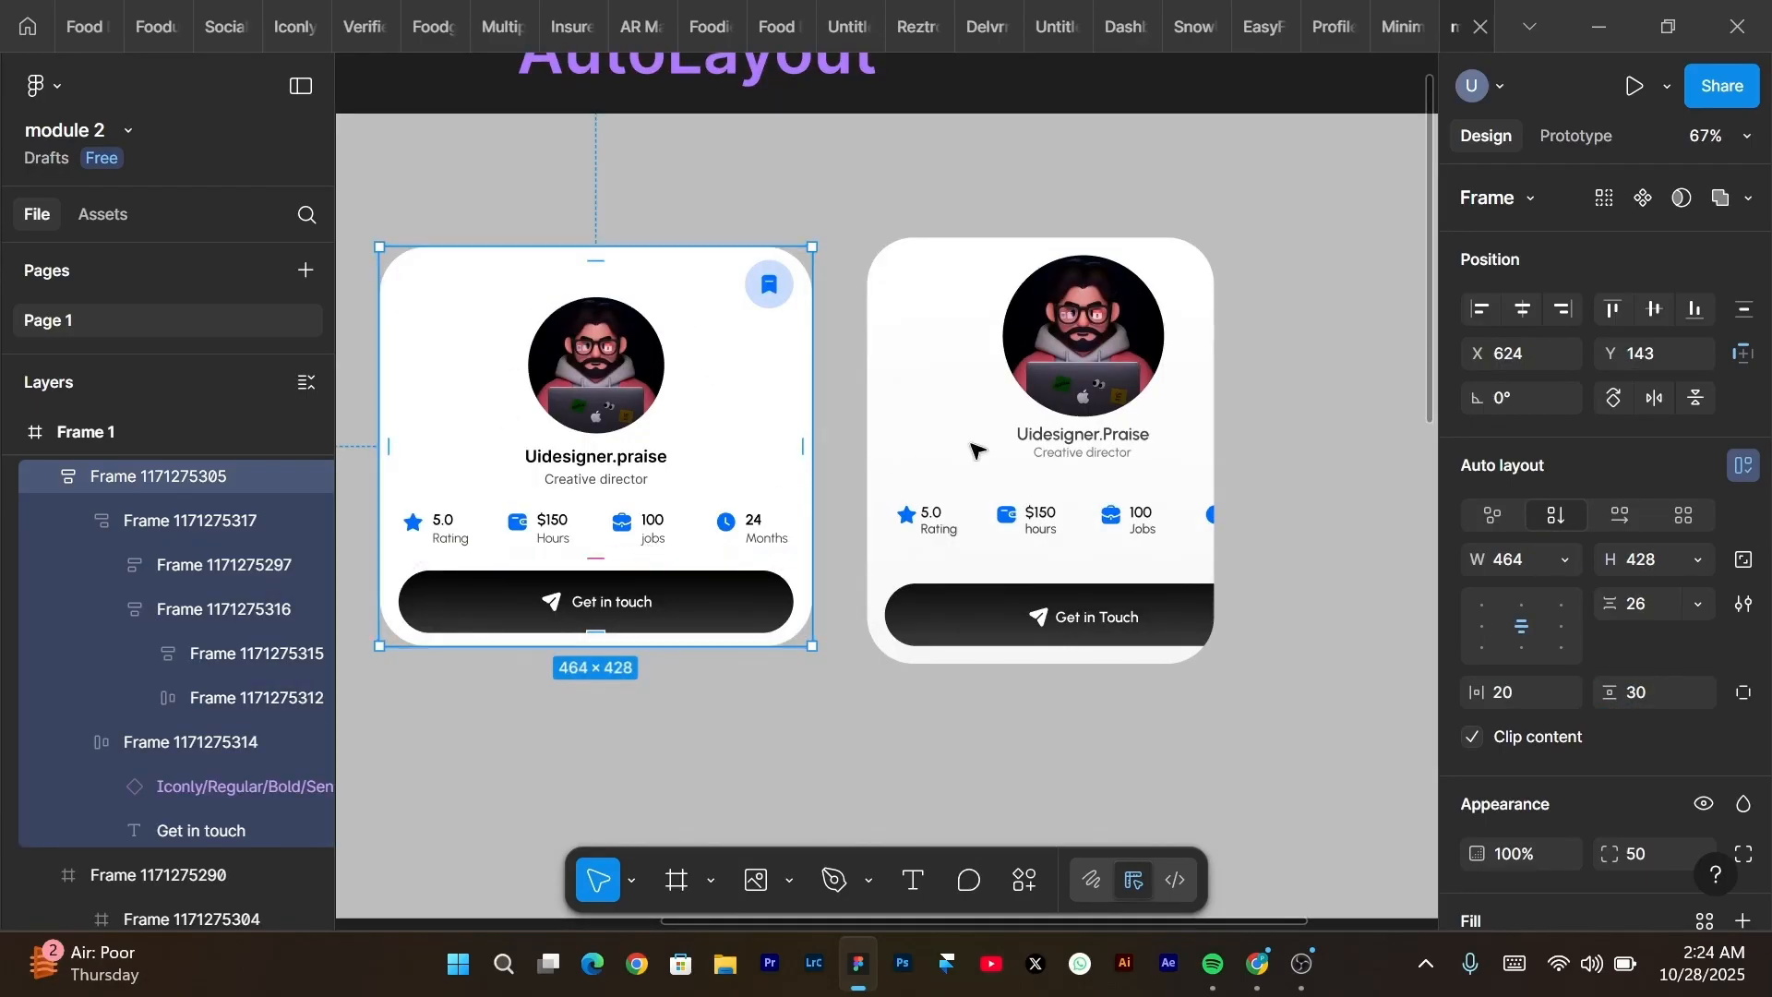
# Delete the third profile card, whose contents are cut off at the narrowed frame's edge.
pyautogui.rightClick(1077, 420)
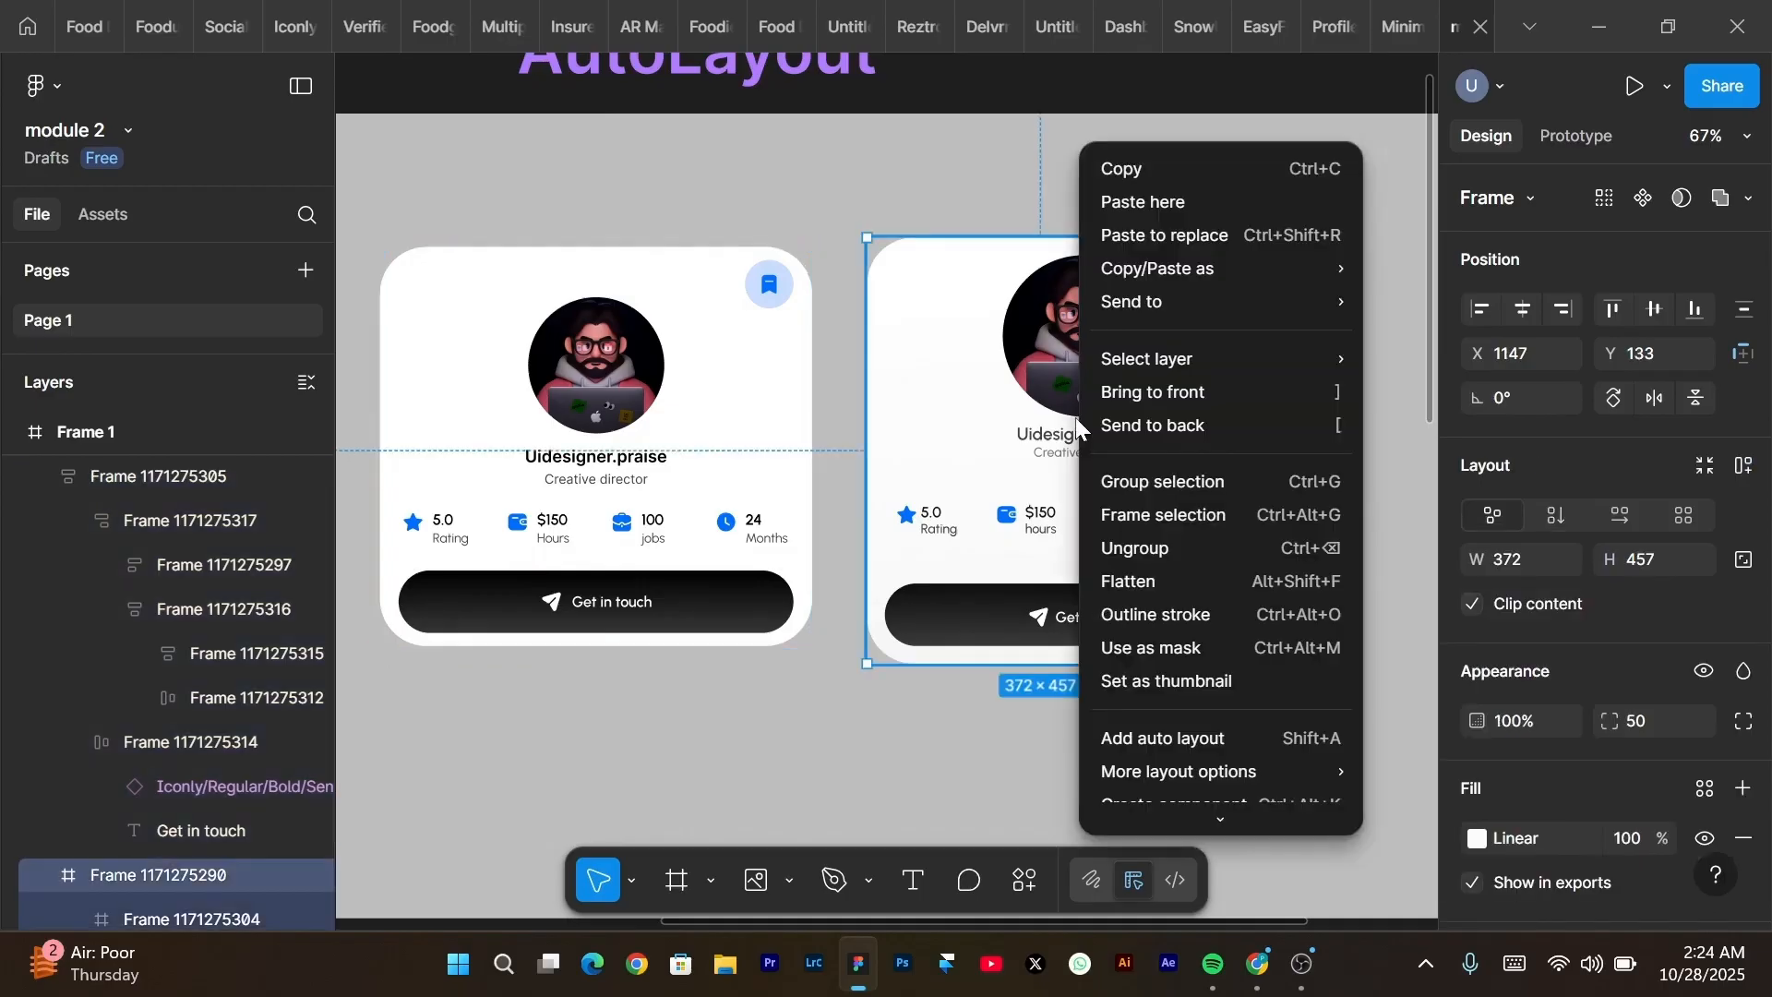
pyautogui.press('Escape')
pyautogui.moveTo(1141, 440); pyautogui.dragTo(1274, 430)
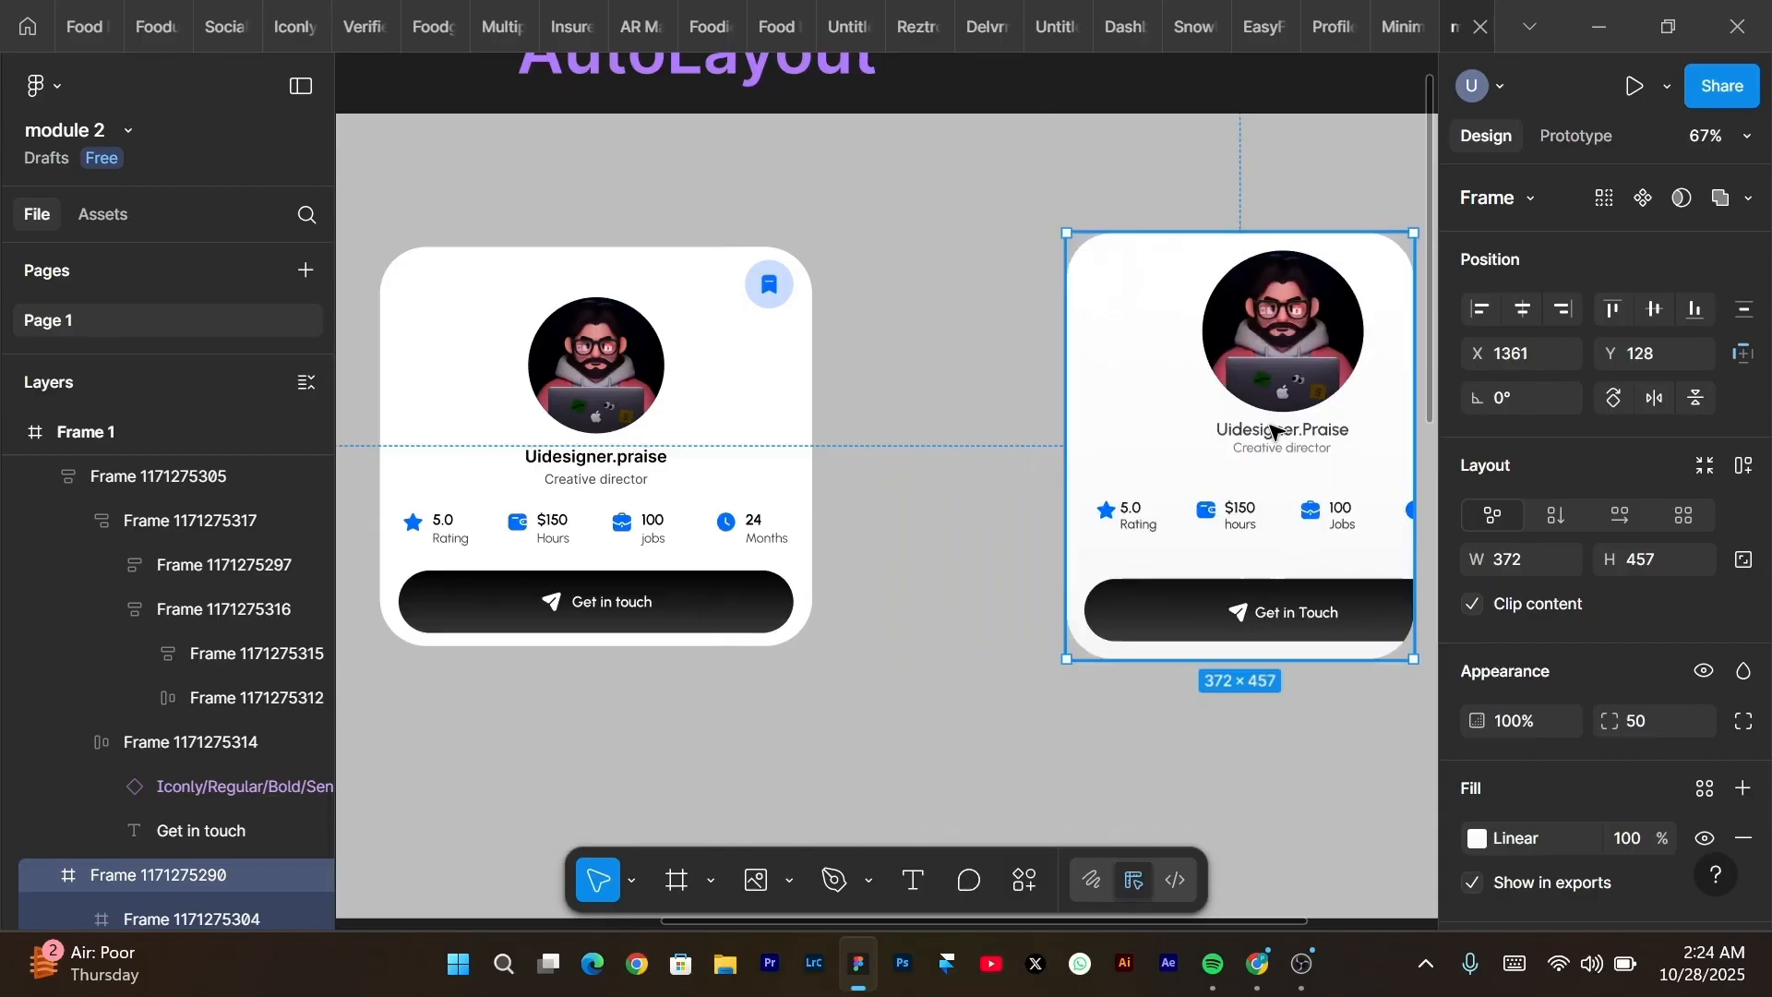
pyautogui.press('Delete')
# Stretch the auto layout profile card horizontally to about 917 wide.
pyautogui.click(803, 426)
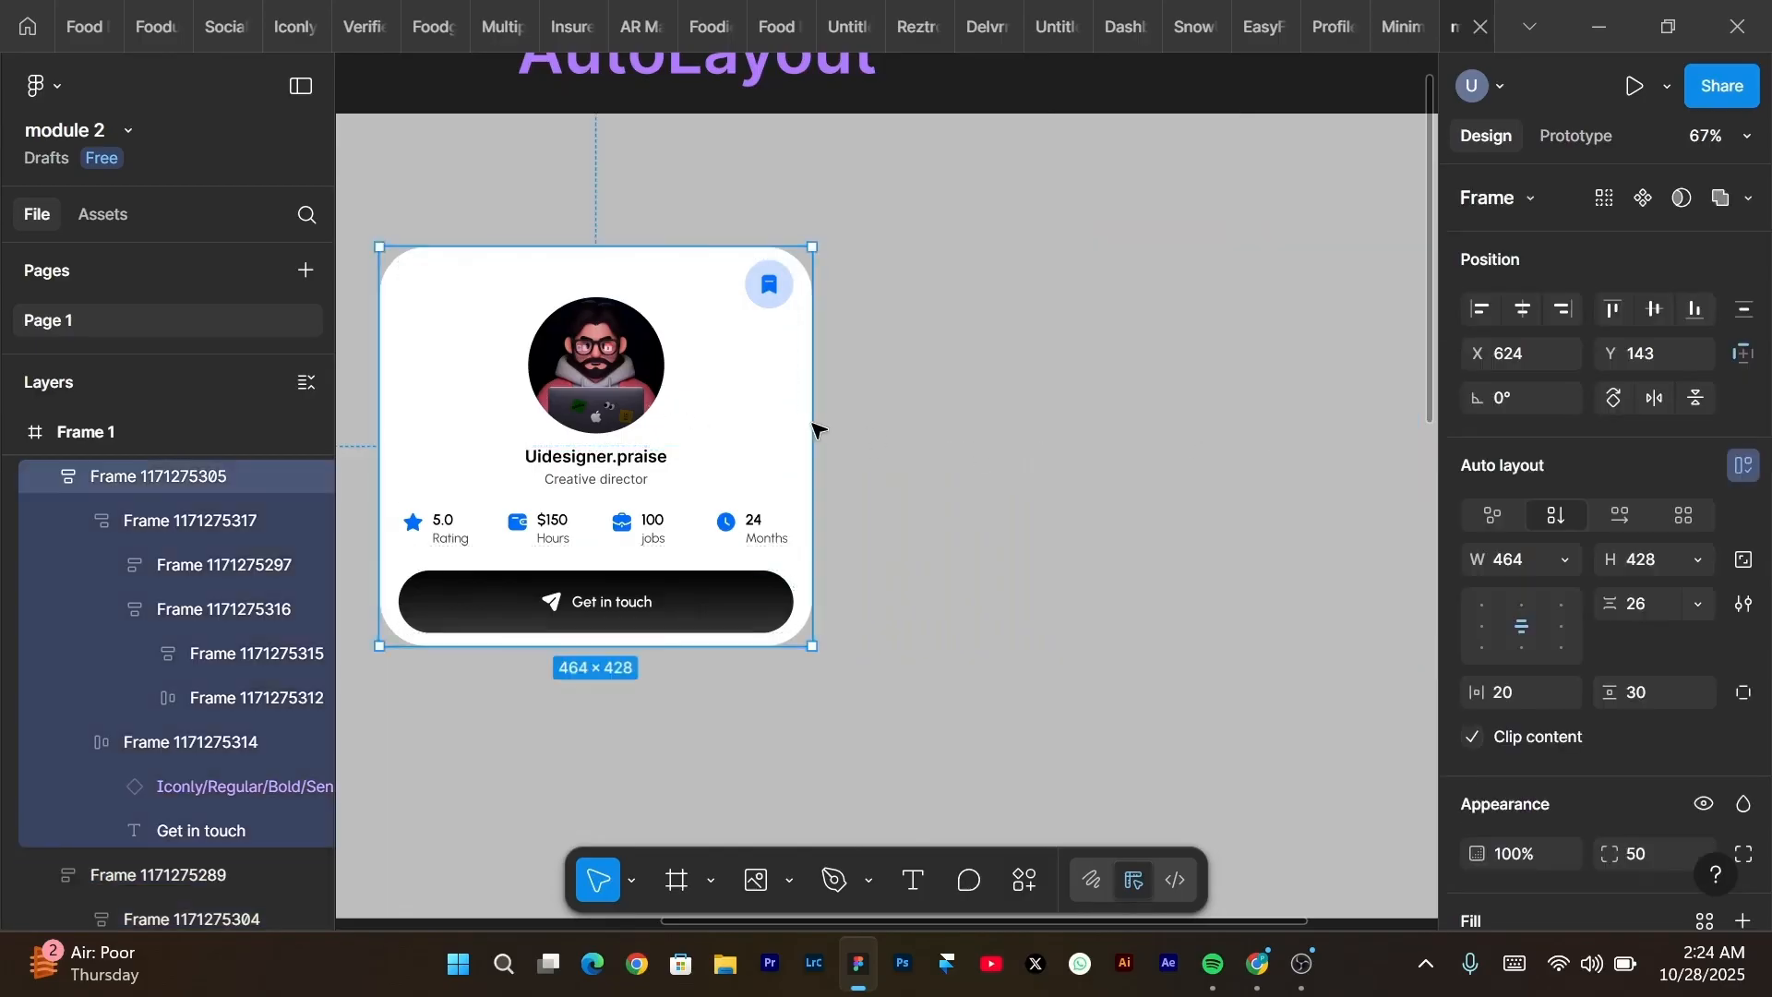
pyautogui.moveTo(814, 432)
pyautogui.mouseDown()
pyautogui.moveTo(895, 412)
pyautogui.moveTo(1111, 447)
pyautogui.moveTo(894, 423)
pyautogui.moveTo(794, 439)
pyautogui.mouseUp()
pyautogui.moveTo(941, 458); pyautogui.dragTo(1230, 566)
pyautogui.scroll(-3, 1235, 568)
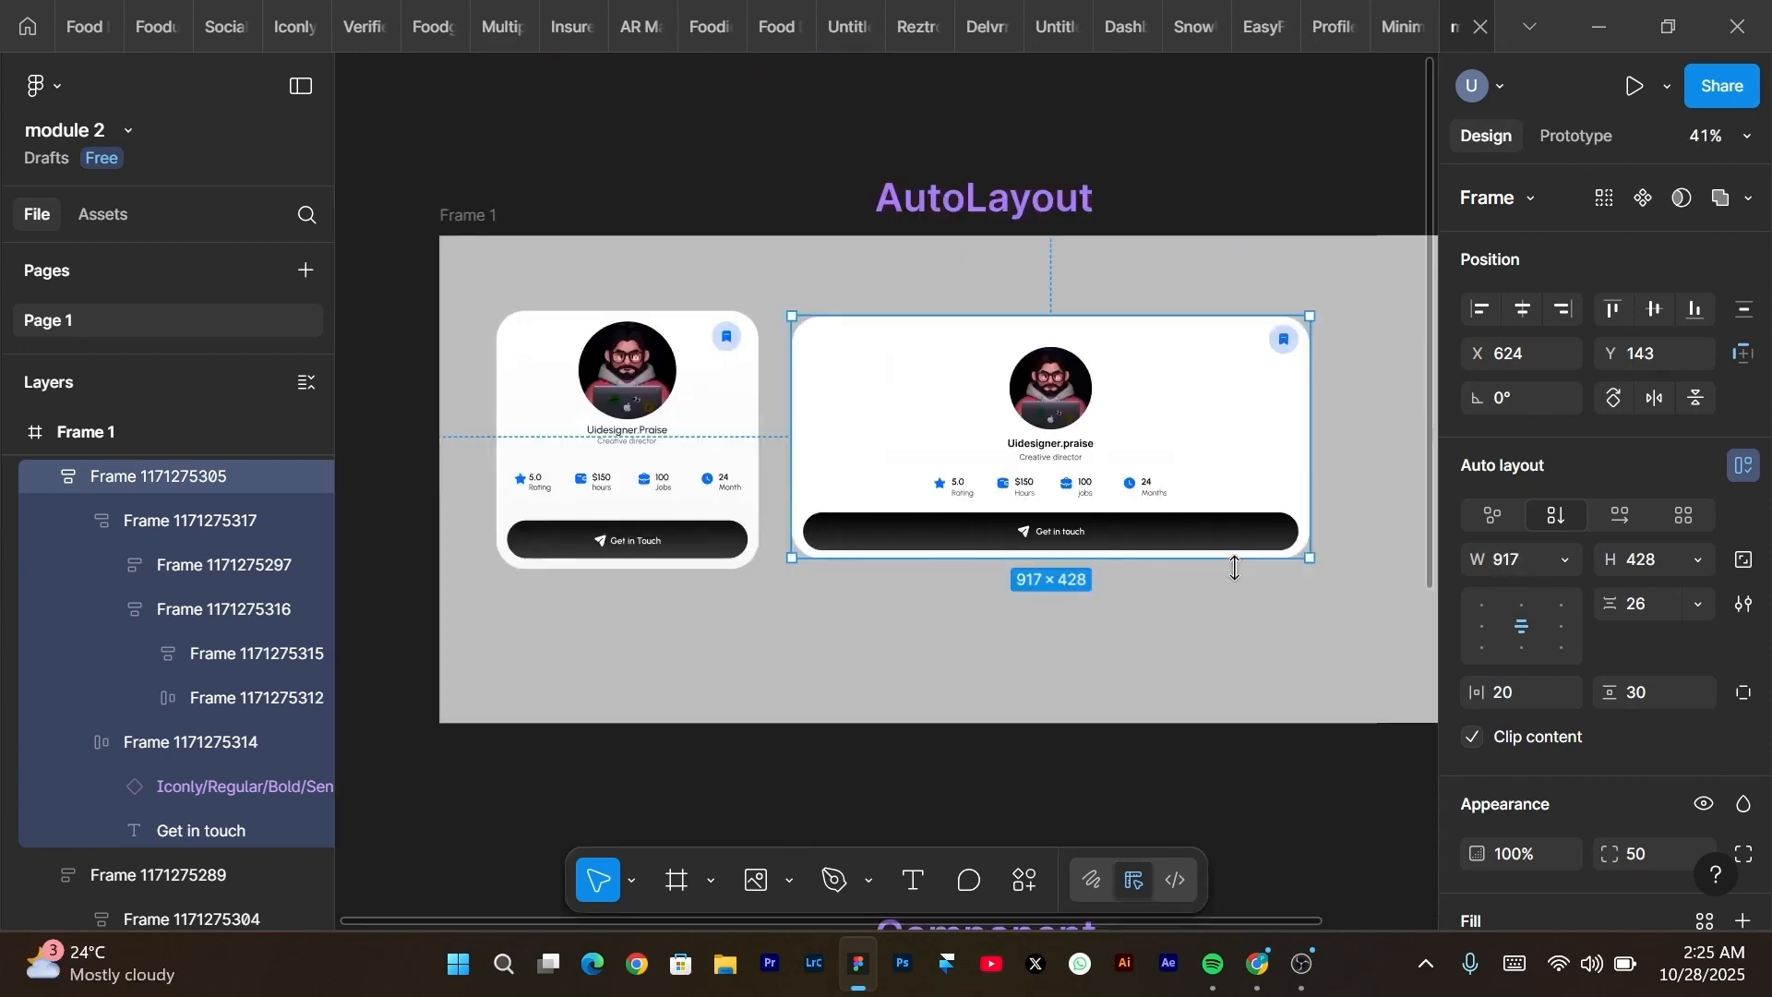
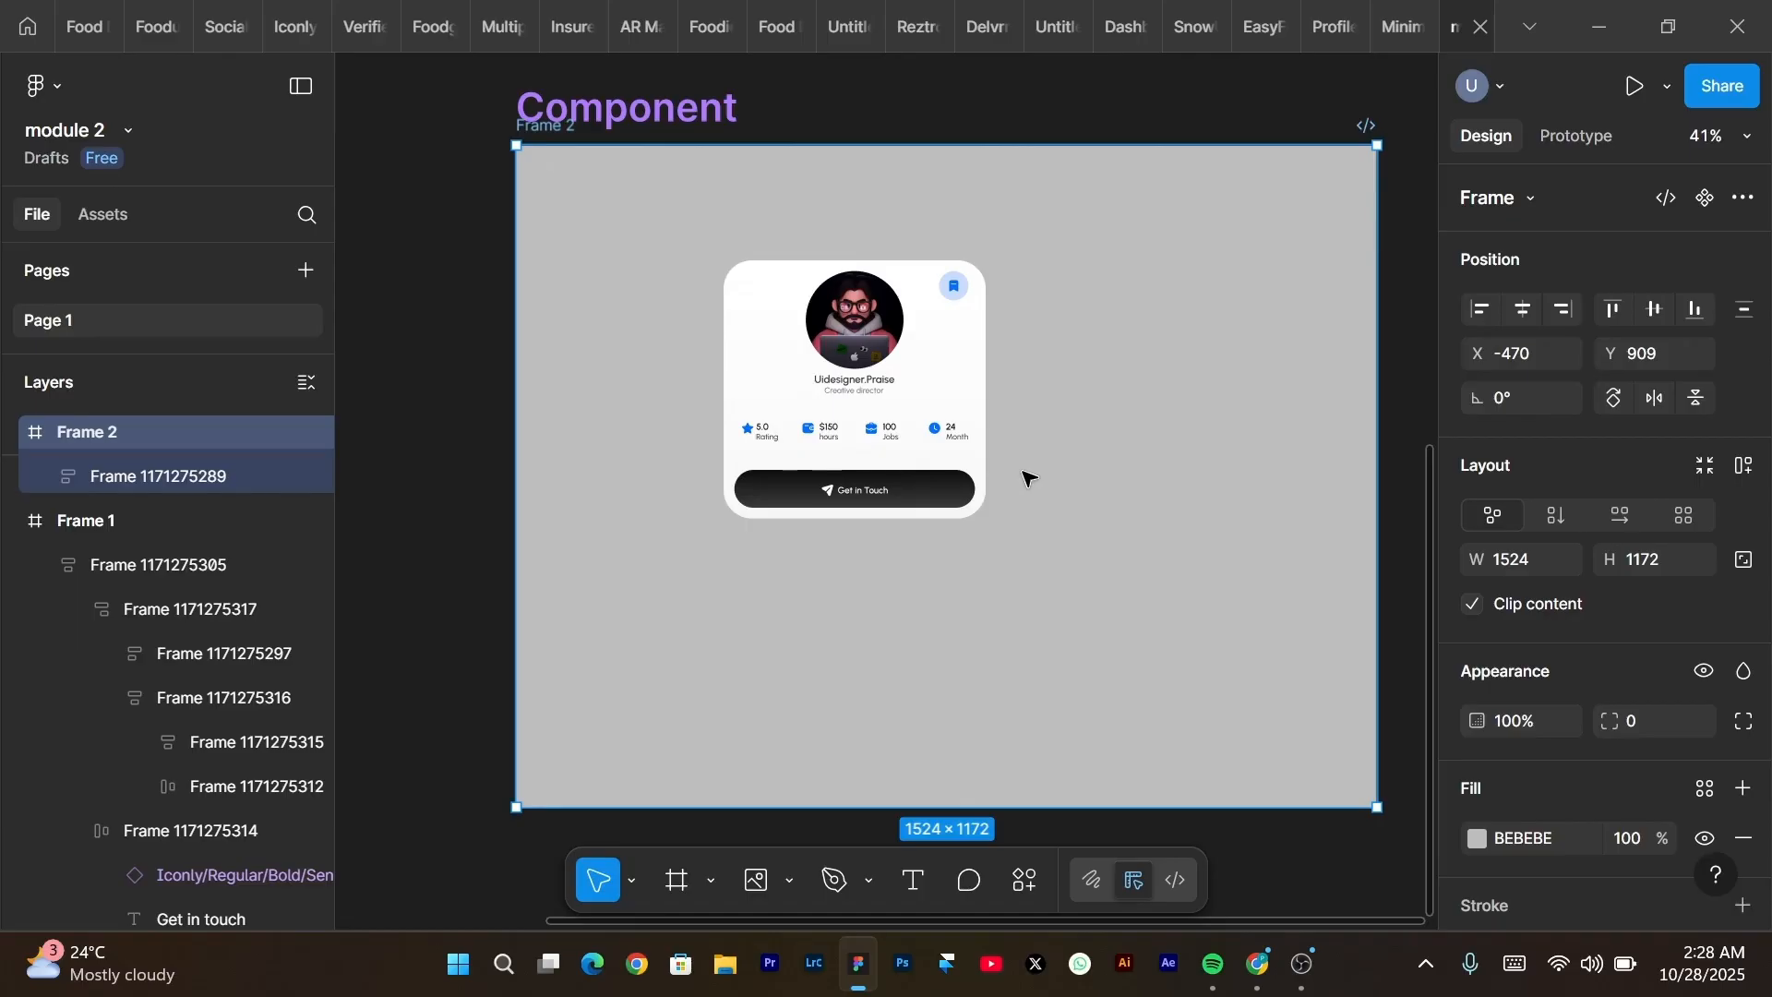
# Duplicate the profile card in Frame 2 into a grid of three columns and two rows, and widen the frame to 1598.
pyautogui.moveTo(865, 397); pyautogui.dragTo(674, 559)
pyautogui.moveTo(1086, 533); pyautogui.dragTo(1037, 552)
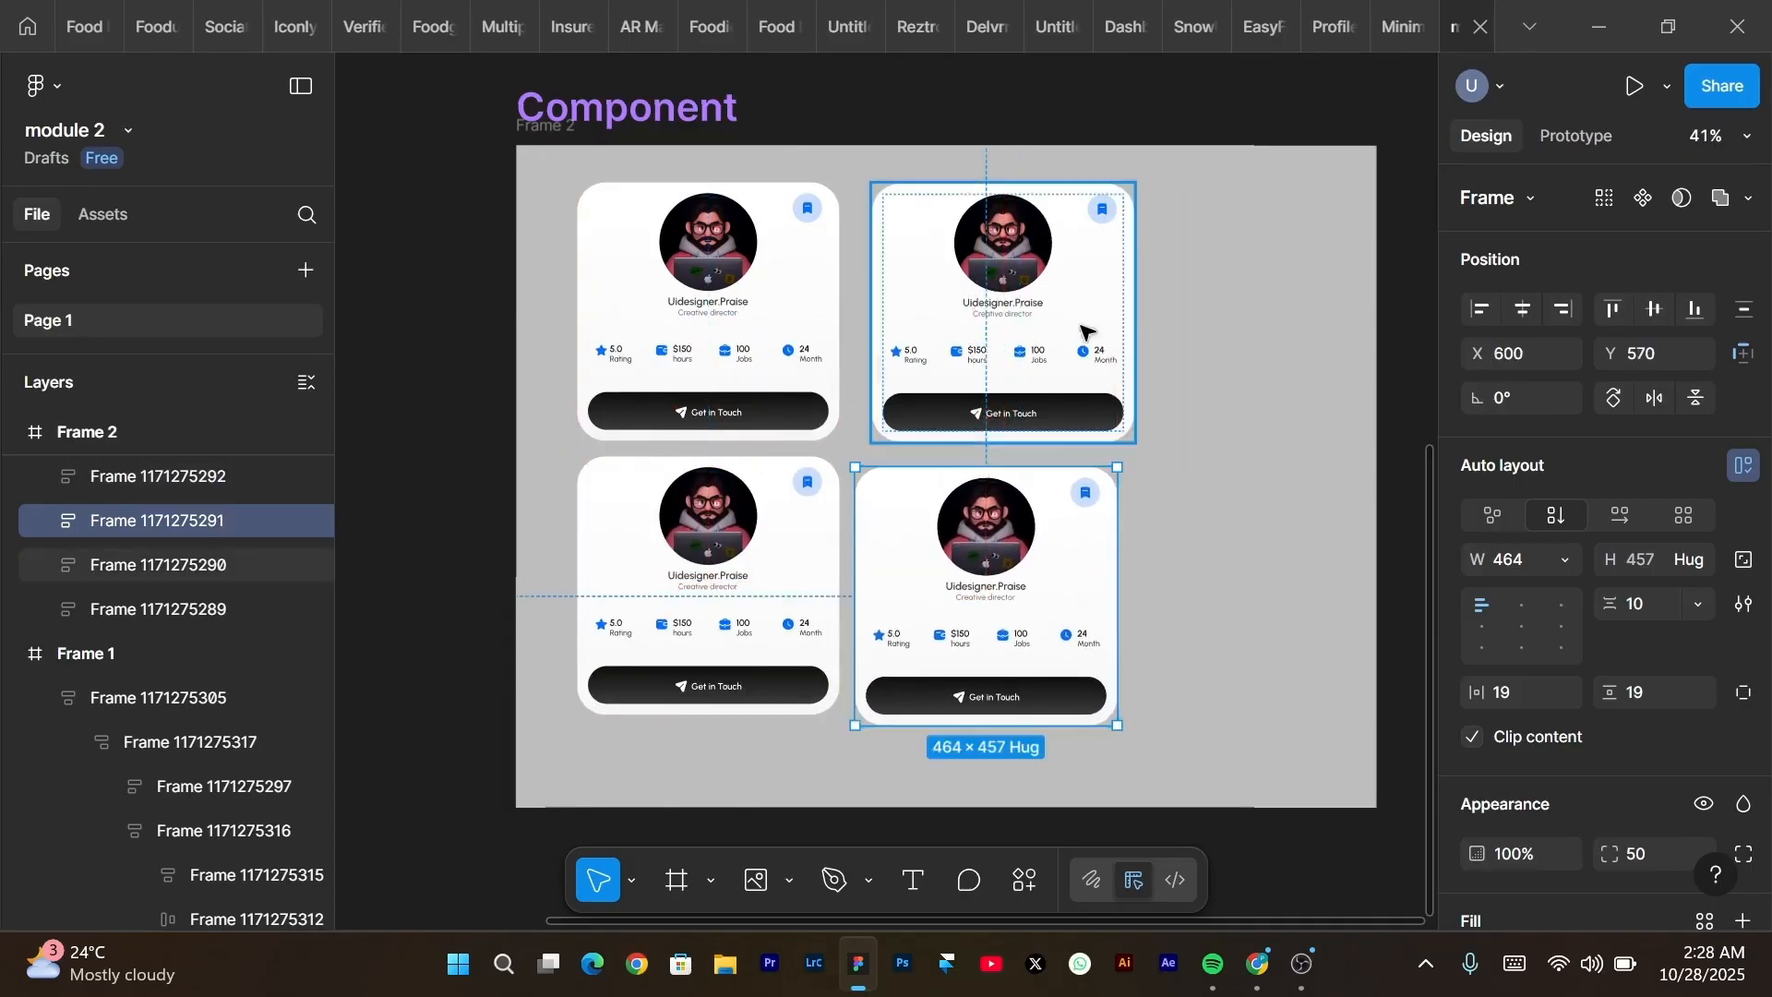
pyautogui.moveTo(1037, 341); pyautogui.dragTo(1268, 622)
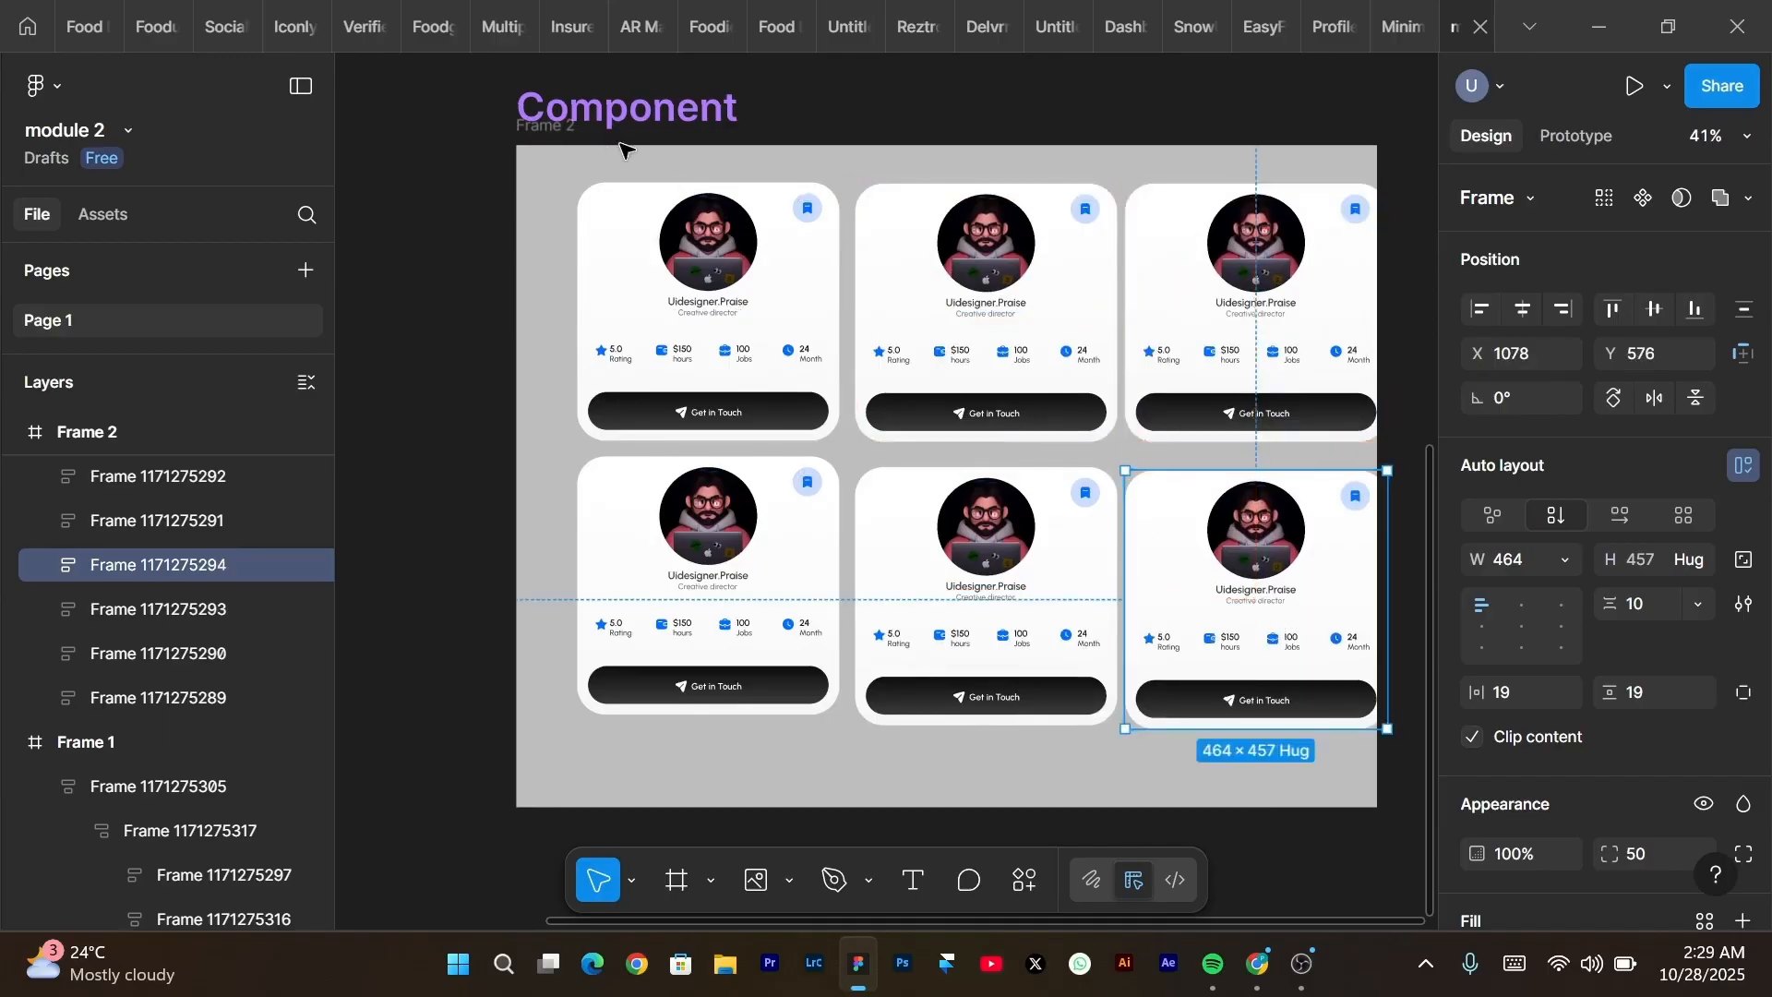
pyautogui.click(531, 127)
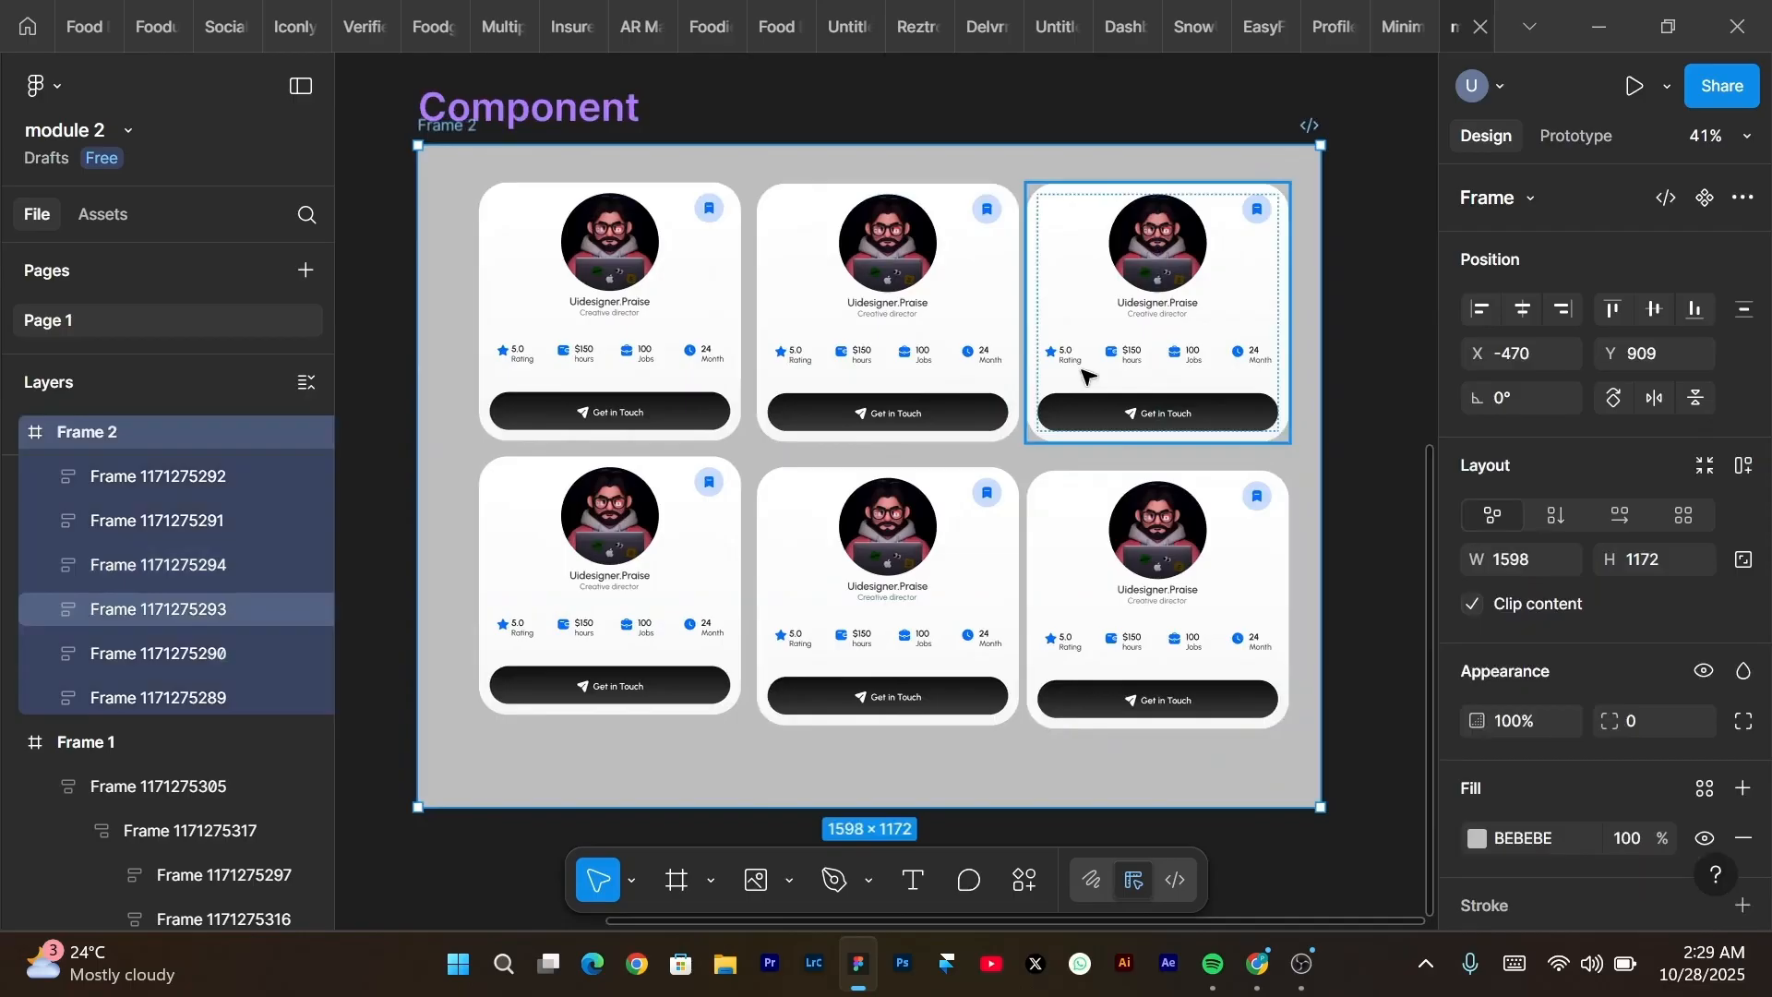
pyautogui.scroll(1, 1049, 277)
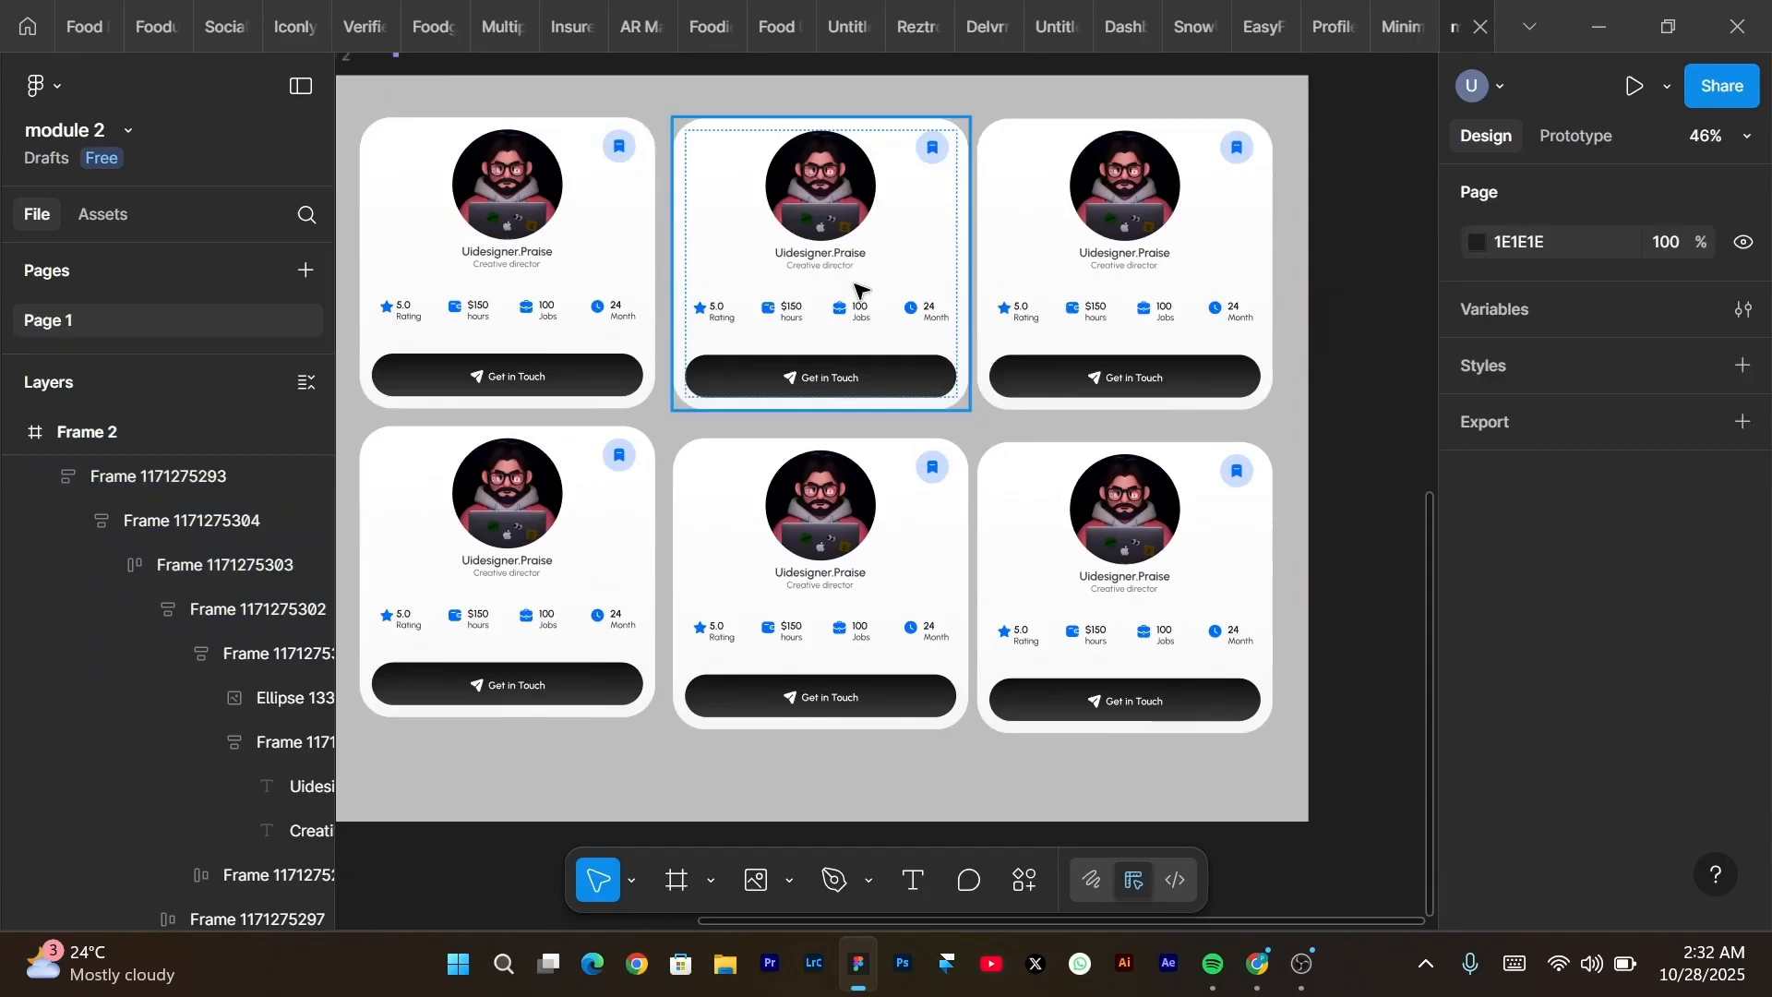
# Select the duplicated profile cards in Frame 2 and delete them.
pyautogui.click(861, 292)
pyautogui.keyDown('shift'); pyautogui.click(1080, 272); pyautogui.keyUp('shift')
pyautogui.keyDown('shift'); pyautogui.click(1156, 595); pyautogui.keyUp('shift')
pyautogui.keyDown('shift'); pyautogui.click(566, 561); pyautogui.keyUp('shift')
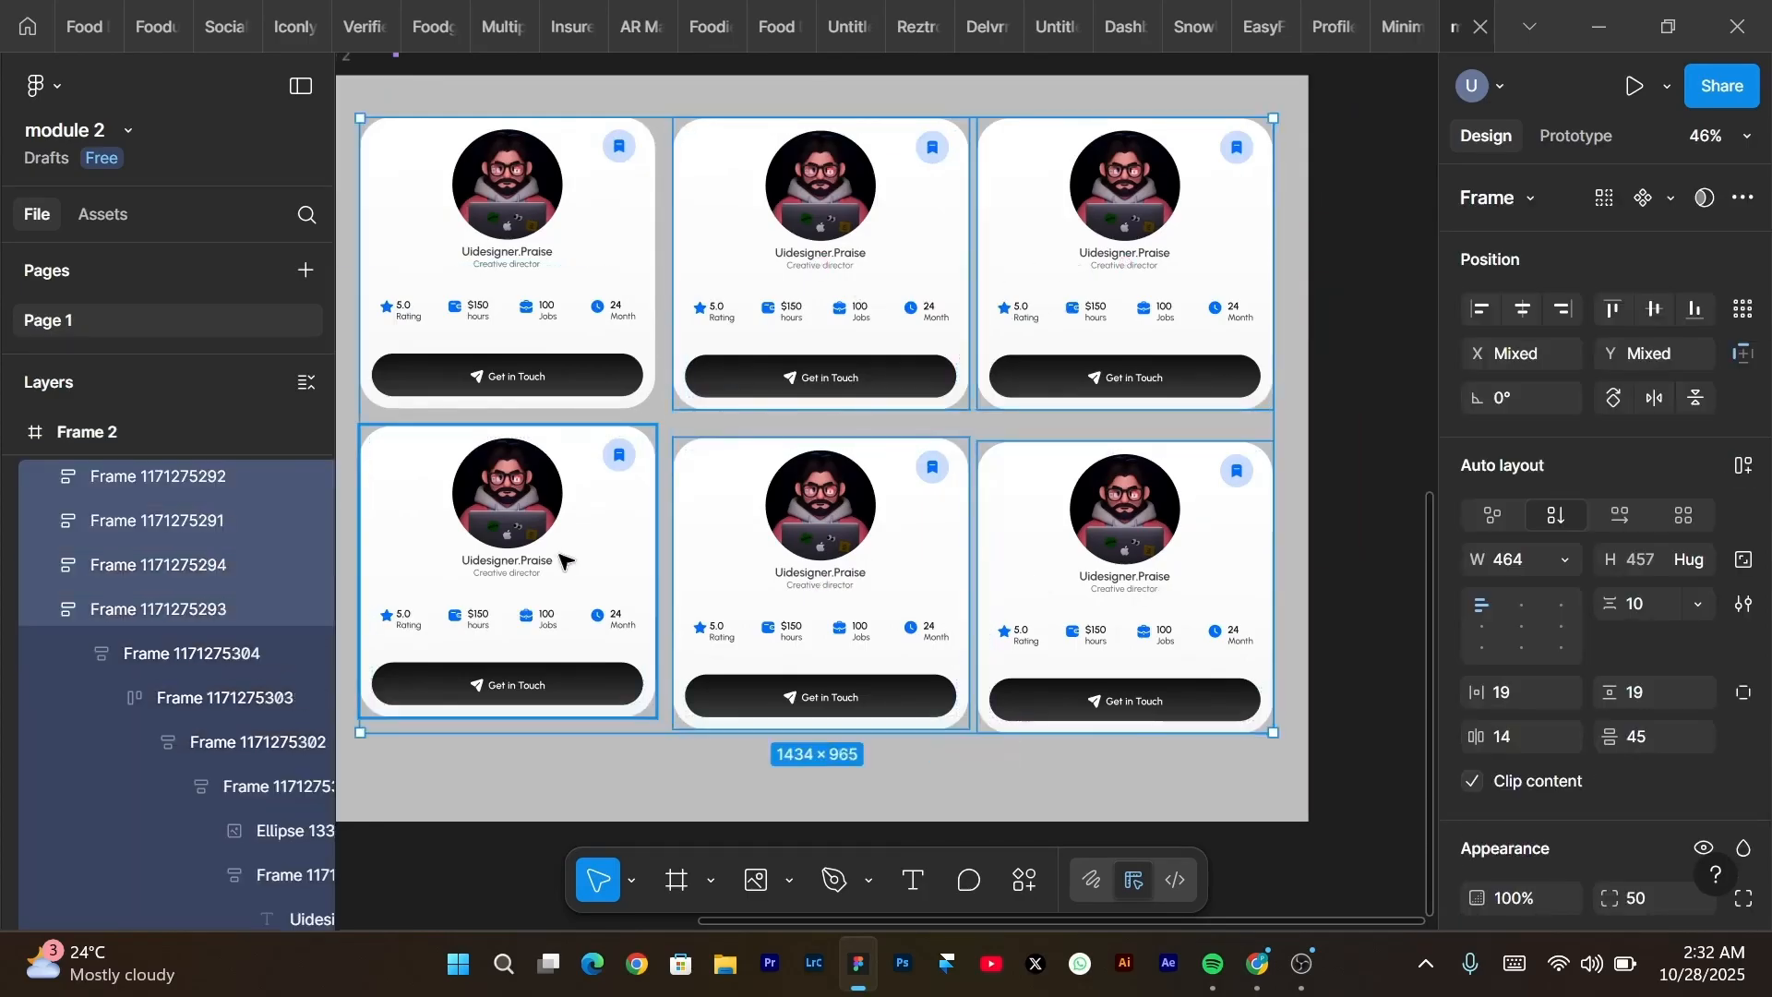
pyautogui.press('Delete')
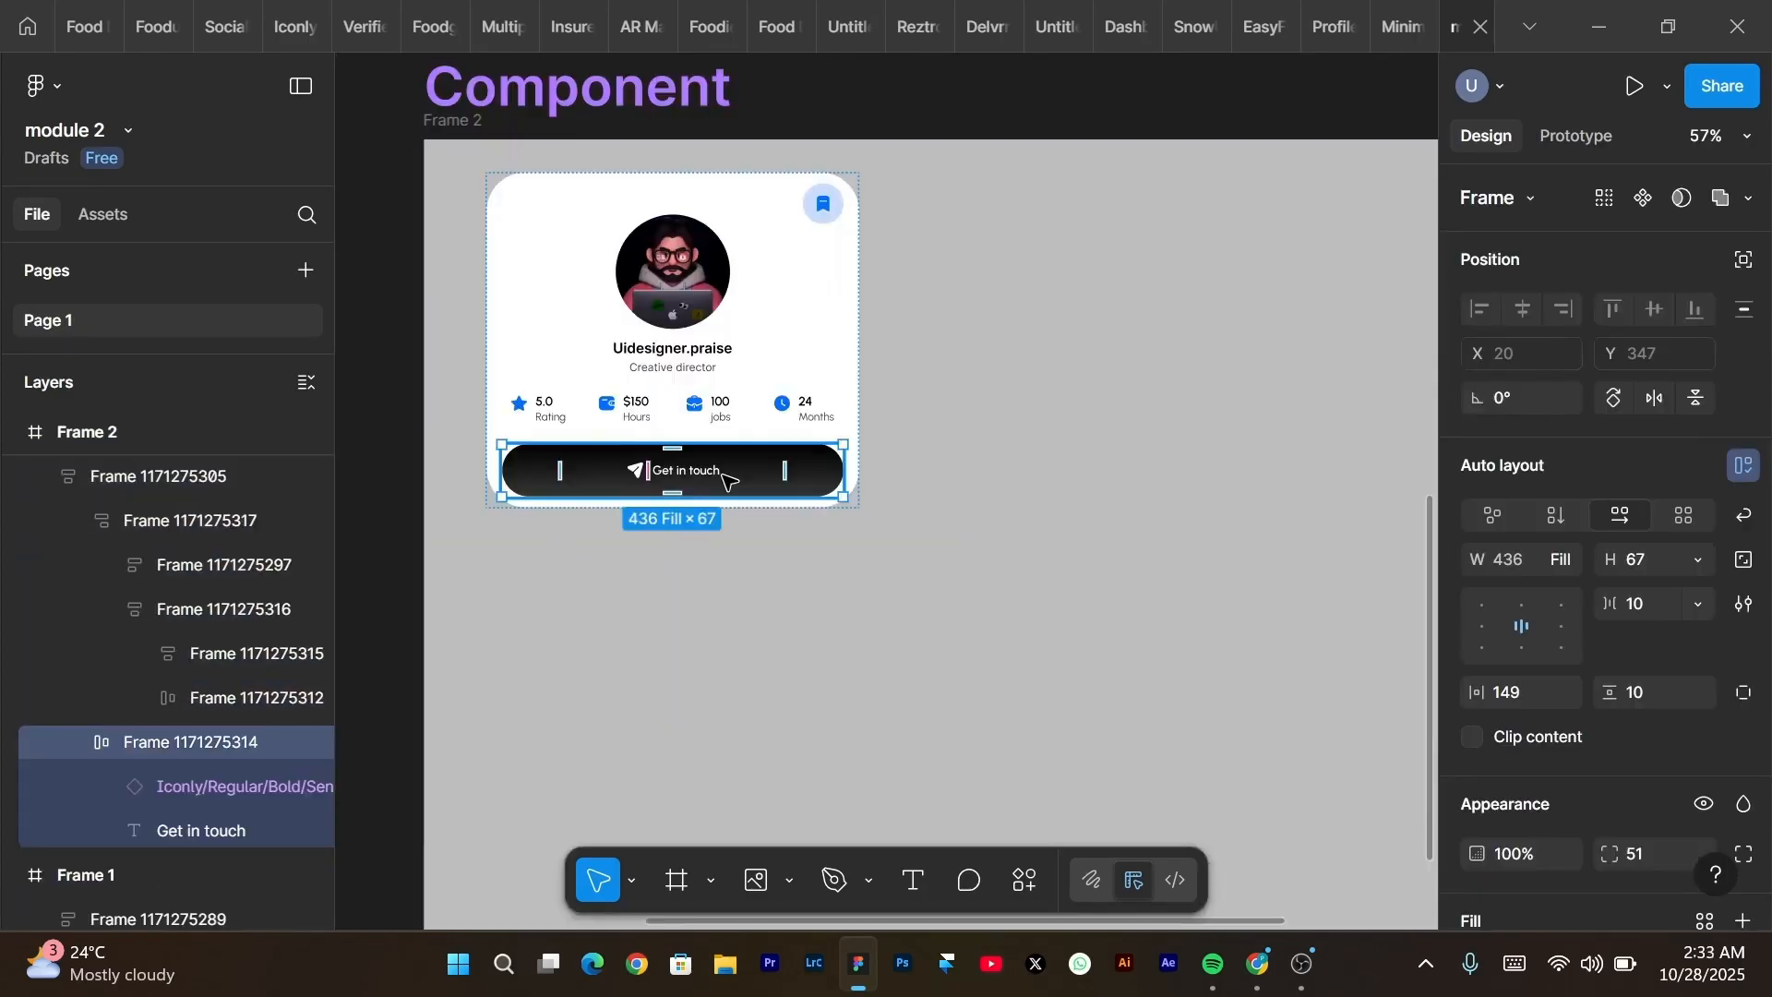
# Move the "Get in touch" button out of the profile card into the empty area of Frame 2, at about X 233, Y 569.
pyautogui.moveTo(729, 480); pyautogui.dragTo(835, 621)
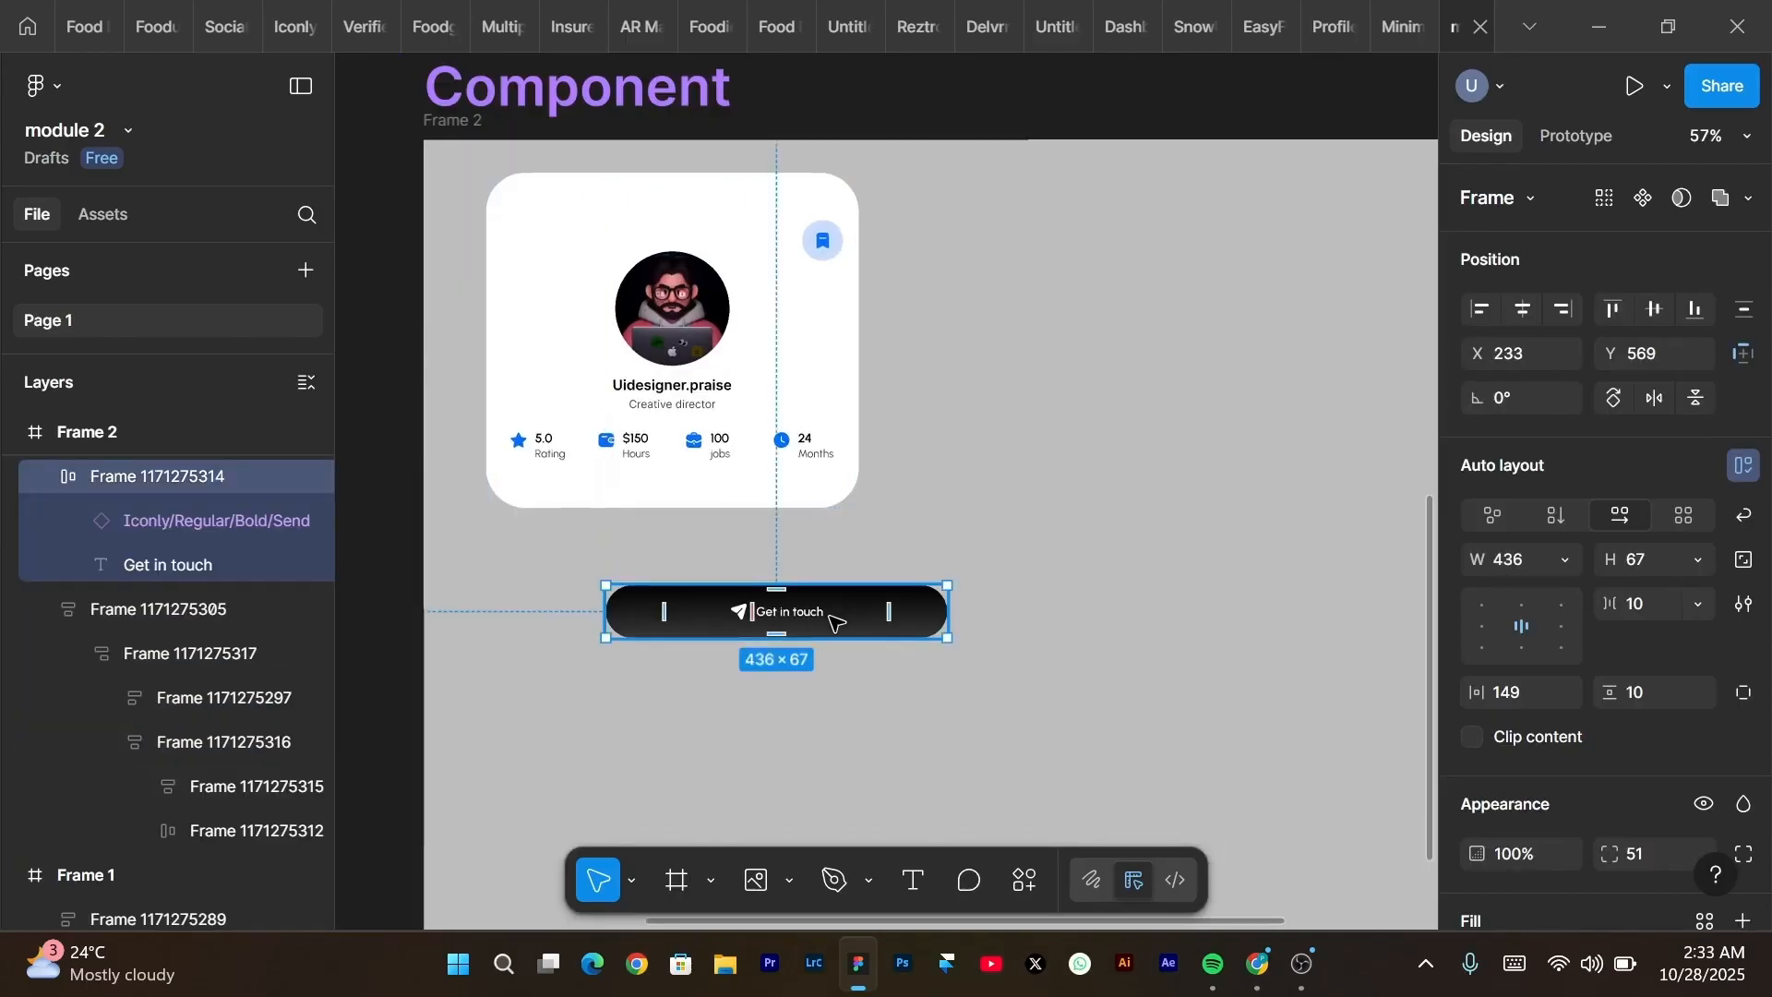
pyautogui.keyDown('ctrl'); pyautogui.scroll(3, 836, 621); pyautogui.keyUp('ctrl')
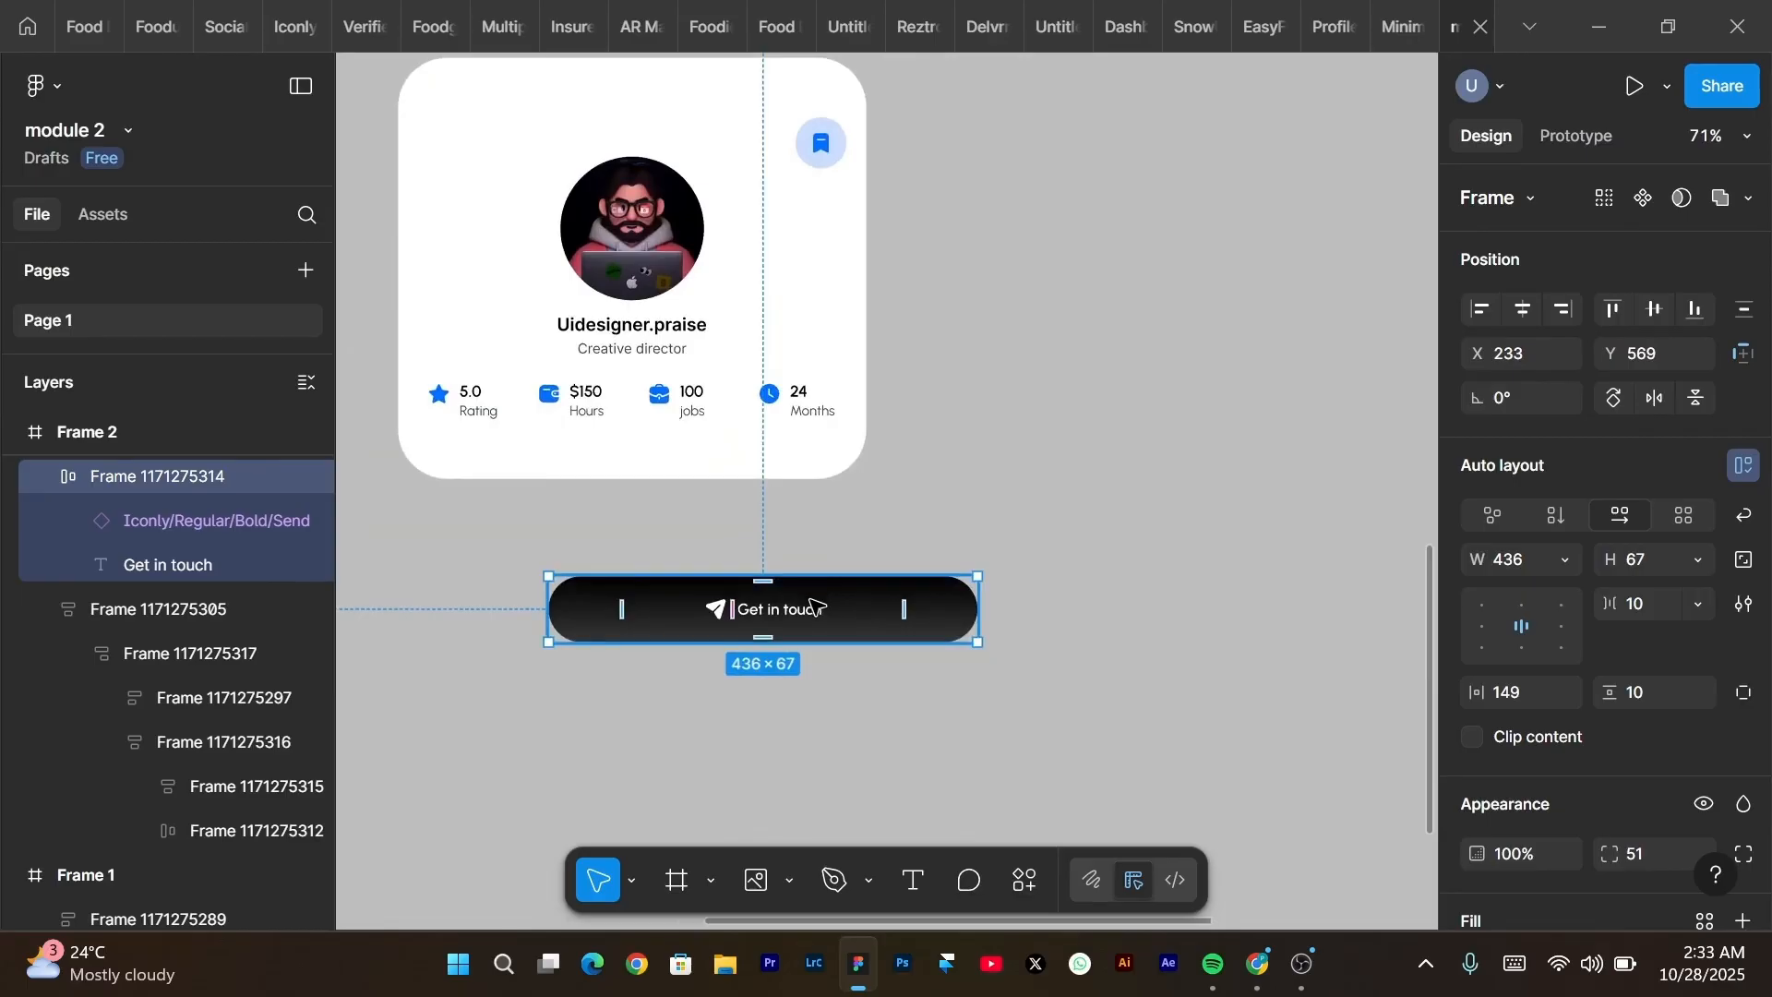
# Create a component from the "Get in touch" button below the profile card.
pyautogui.rightClick(813, 607)
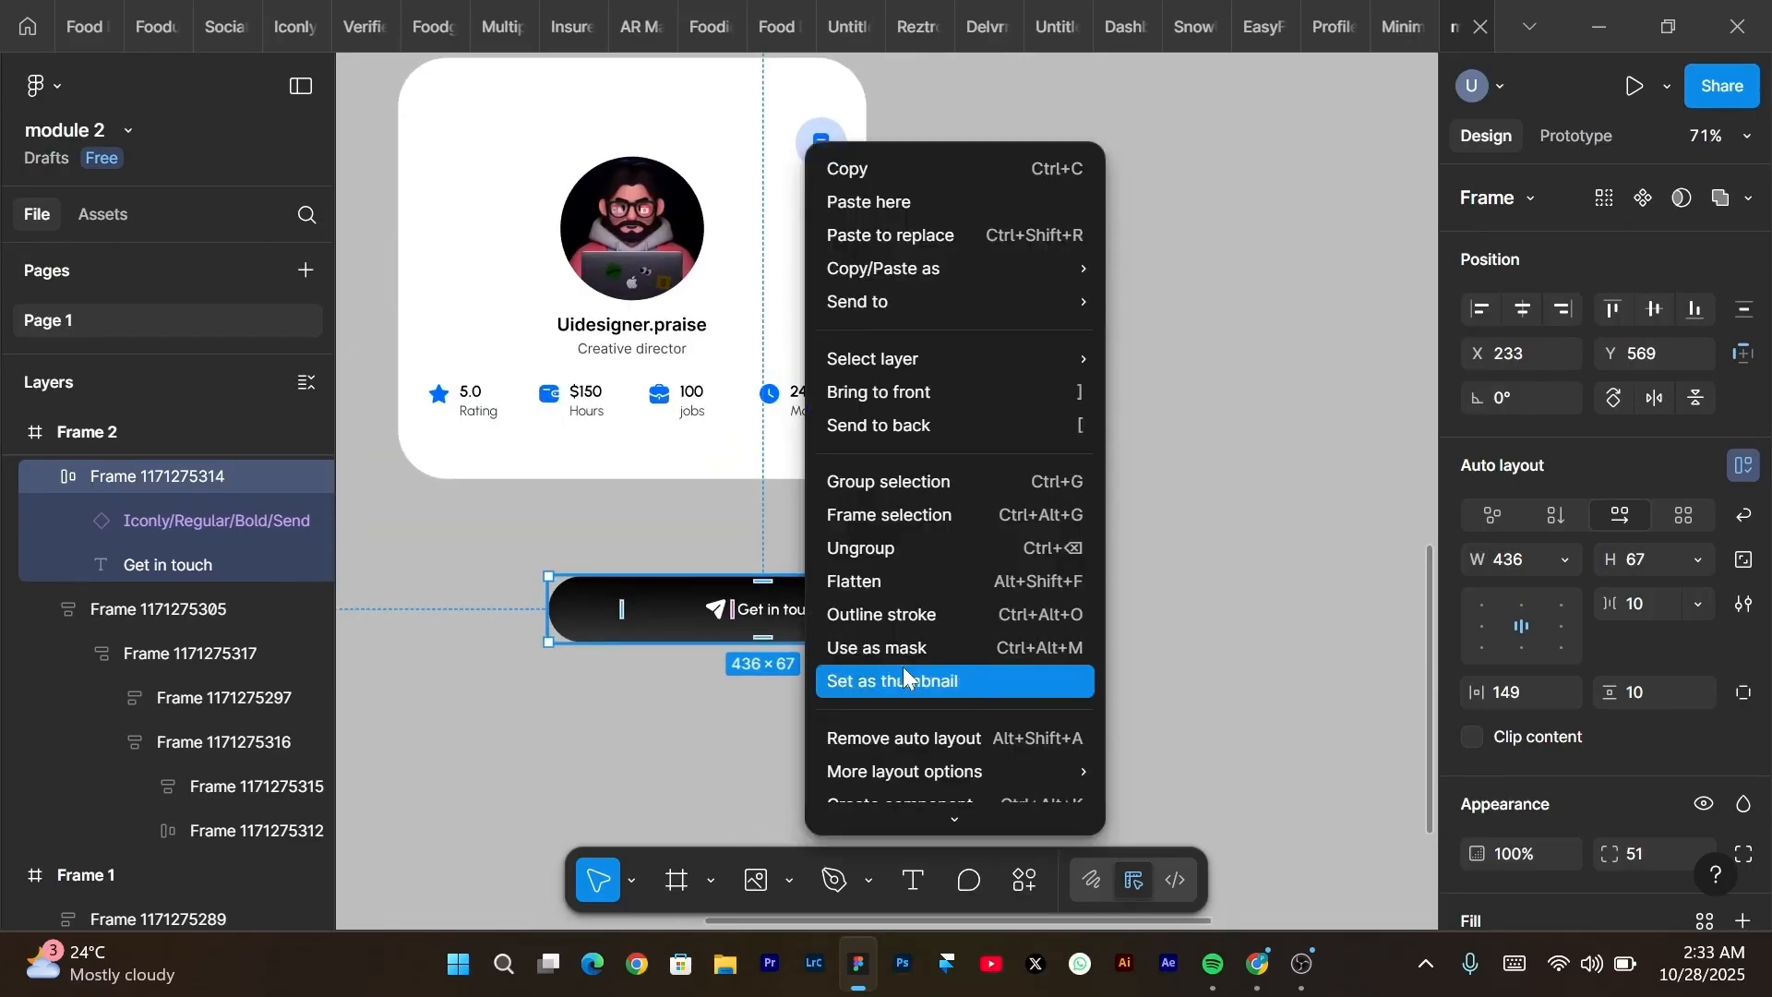
pyautogui.scroll(-3, 904, 675)
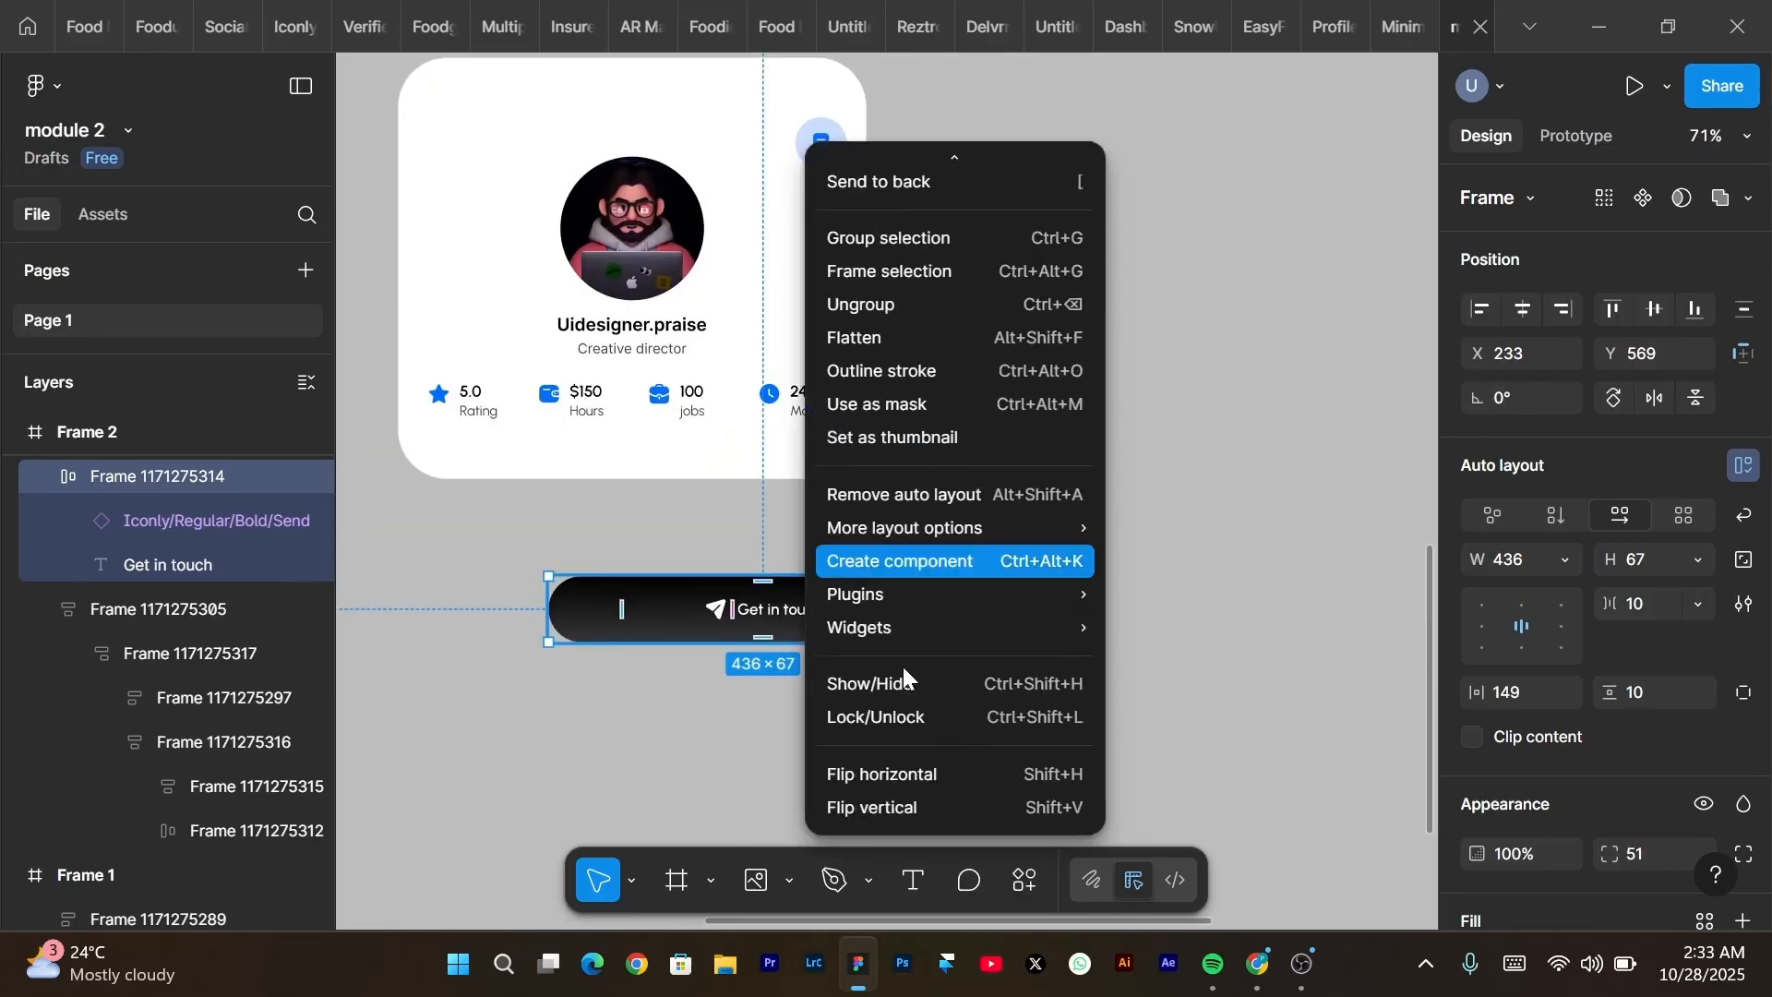
pyautogui.click(995, 556)
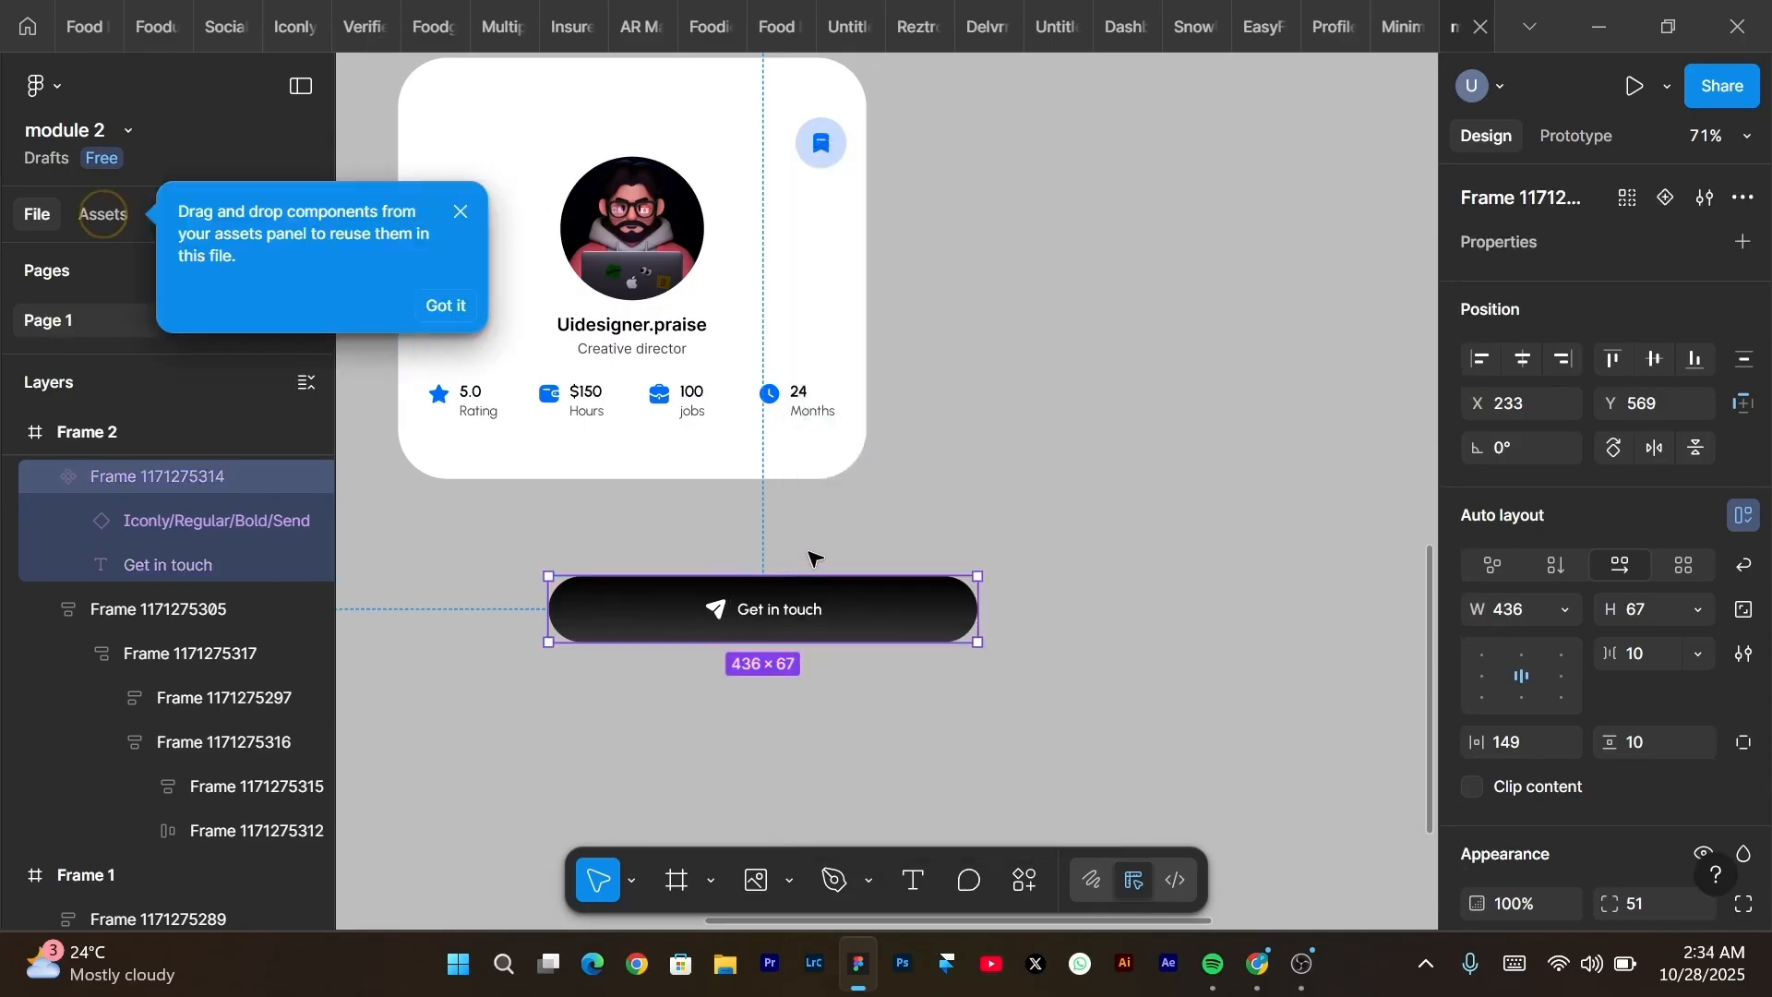
# Dismiss the component hint and check the file's asset library for components created in this file.
pyautogui.click(461, 212)
pyautogui.click(106, 212)
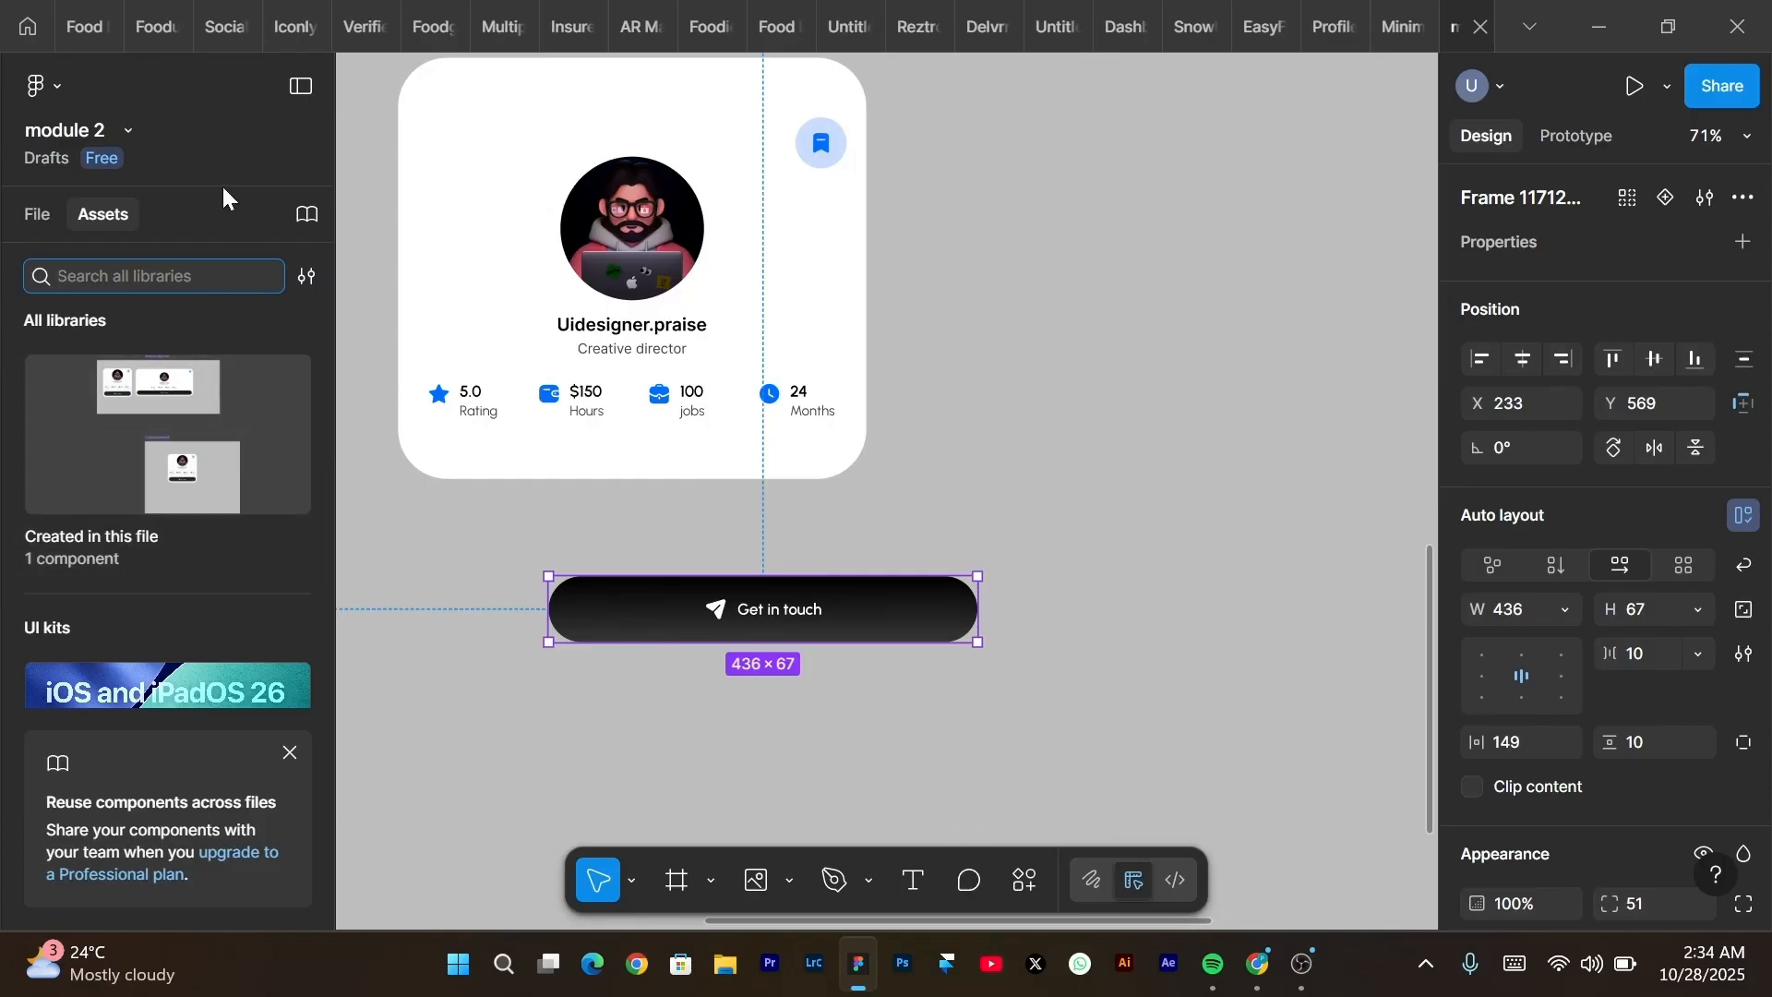
pyautogui.click(18, 214)
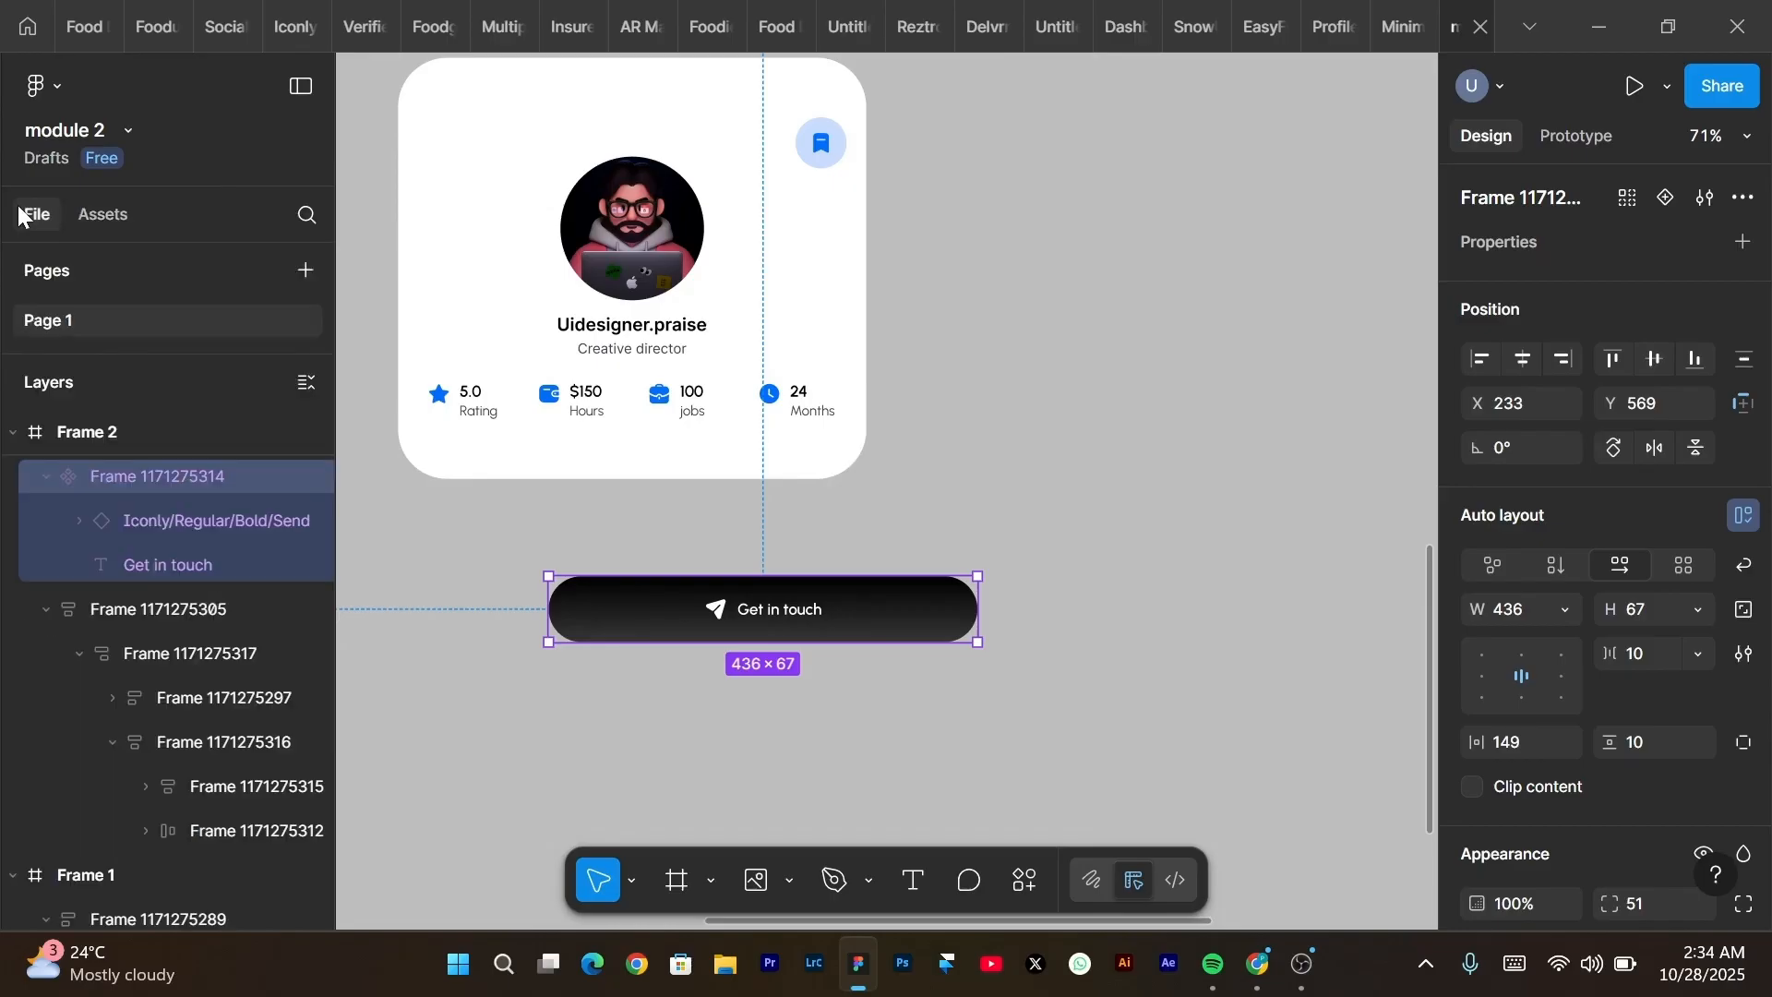
# Duplicate the button component into two stacked instances directly below it, the first at X 233, Y 685.
pyautogui.scroll(2, 795, 580)
pyautogui.scroll(-1, 796, 579)
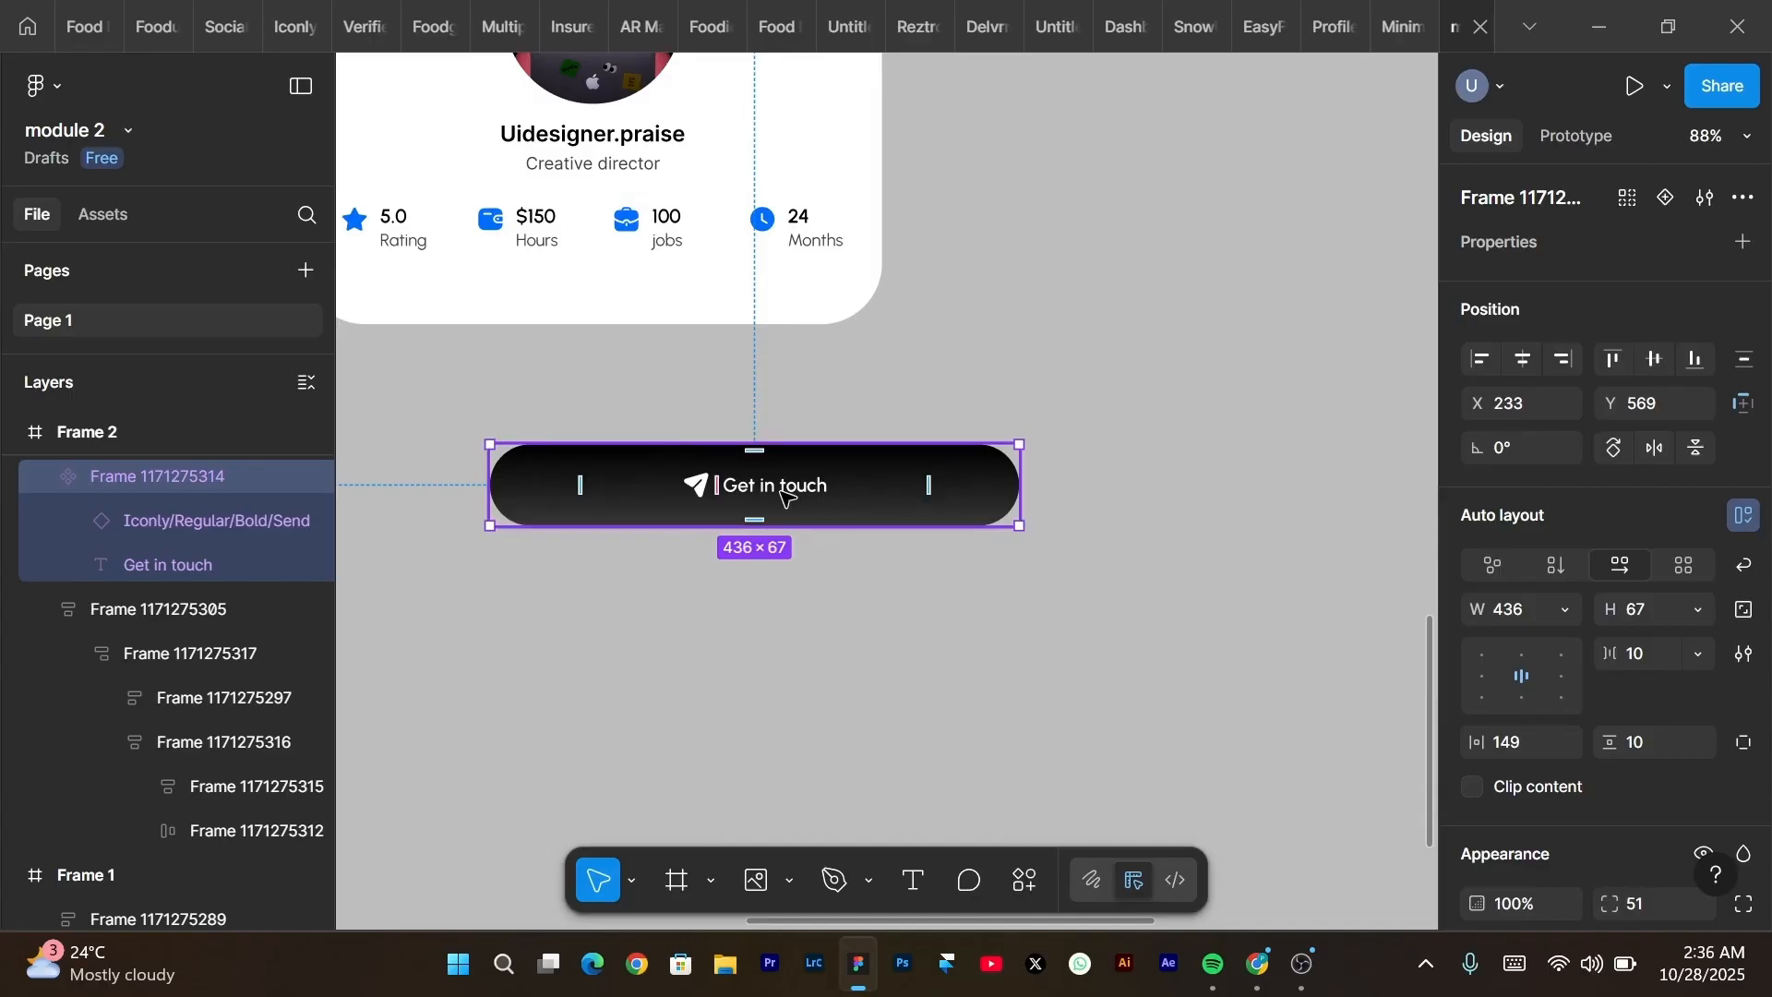
pyautogui.keyDown('alt'); pyautogui.moveTo(719, 478); pyautogui.dragTo(723, 626); pyautogui.keyUp('alt')
pyautogui.scroll(-1, 834, 463)
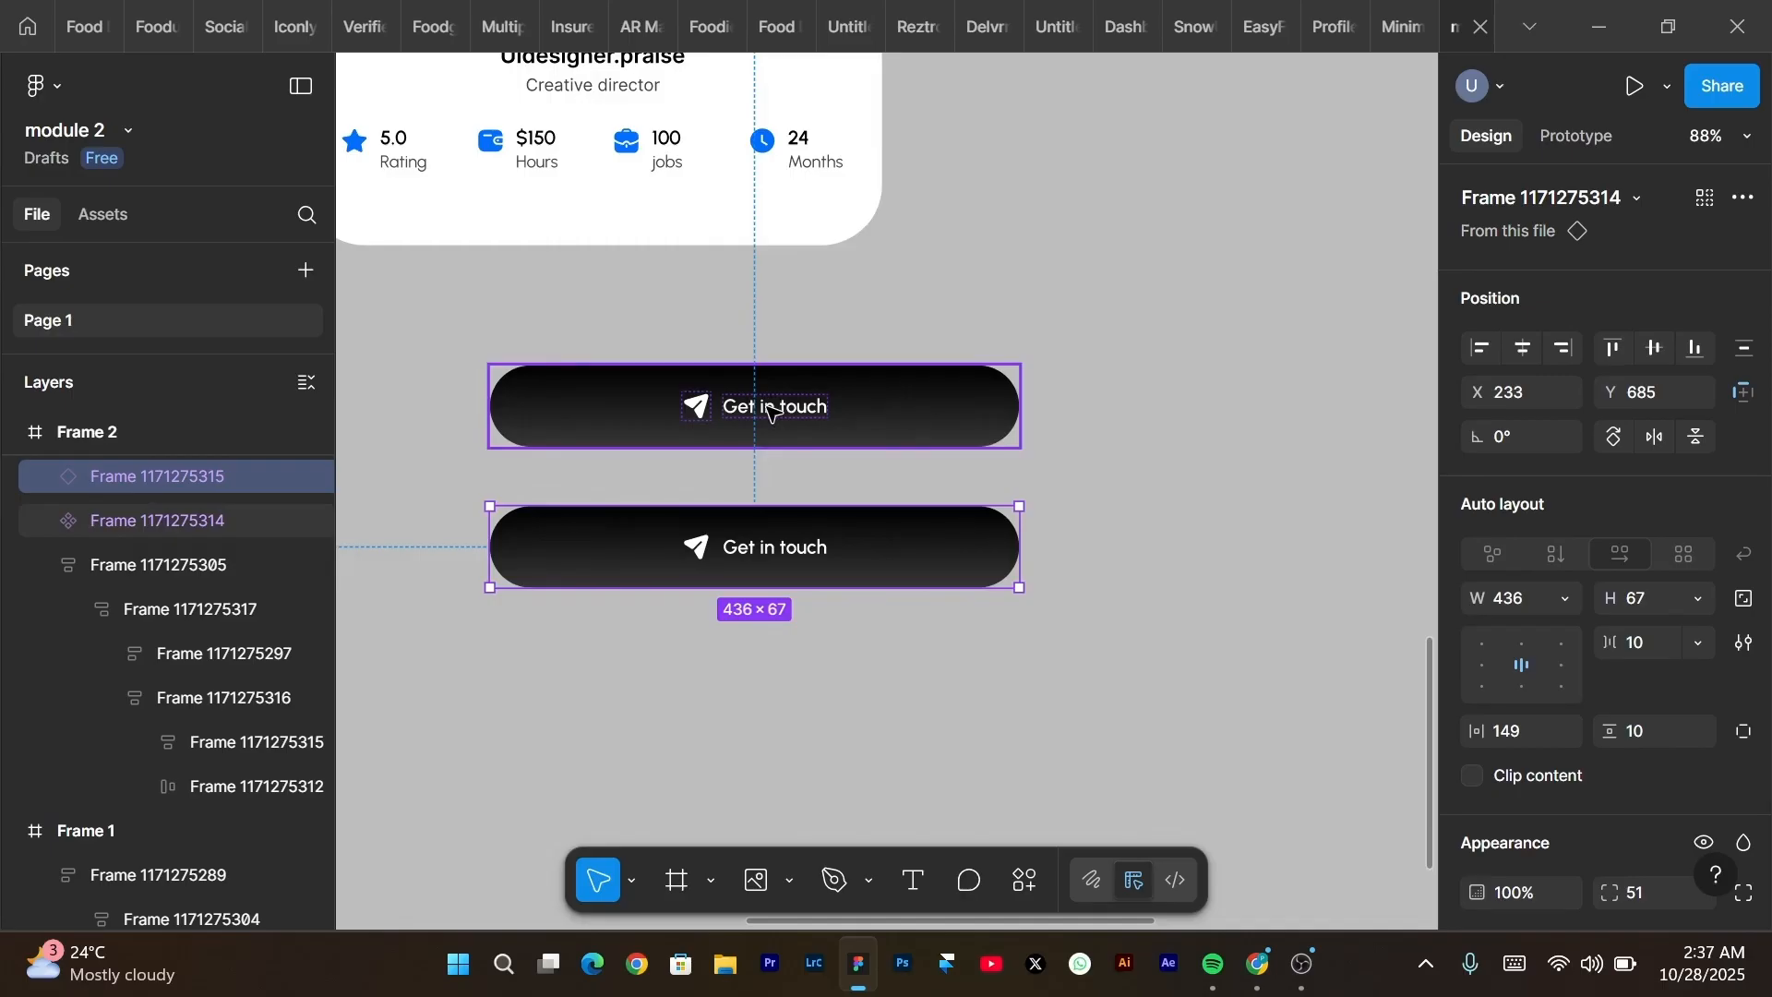
pyautogui.scroll(-2, 748, 374)
pyautogui.hscroll(2, 723, 336)
pyautogui.moveTo(724, 336); pyautogui.dragTo(725, 587)
pyautogui.click(725, 434)
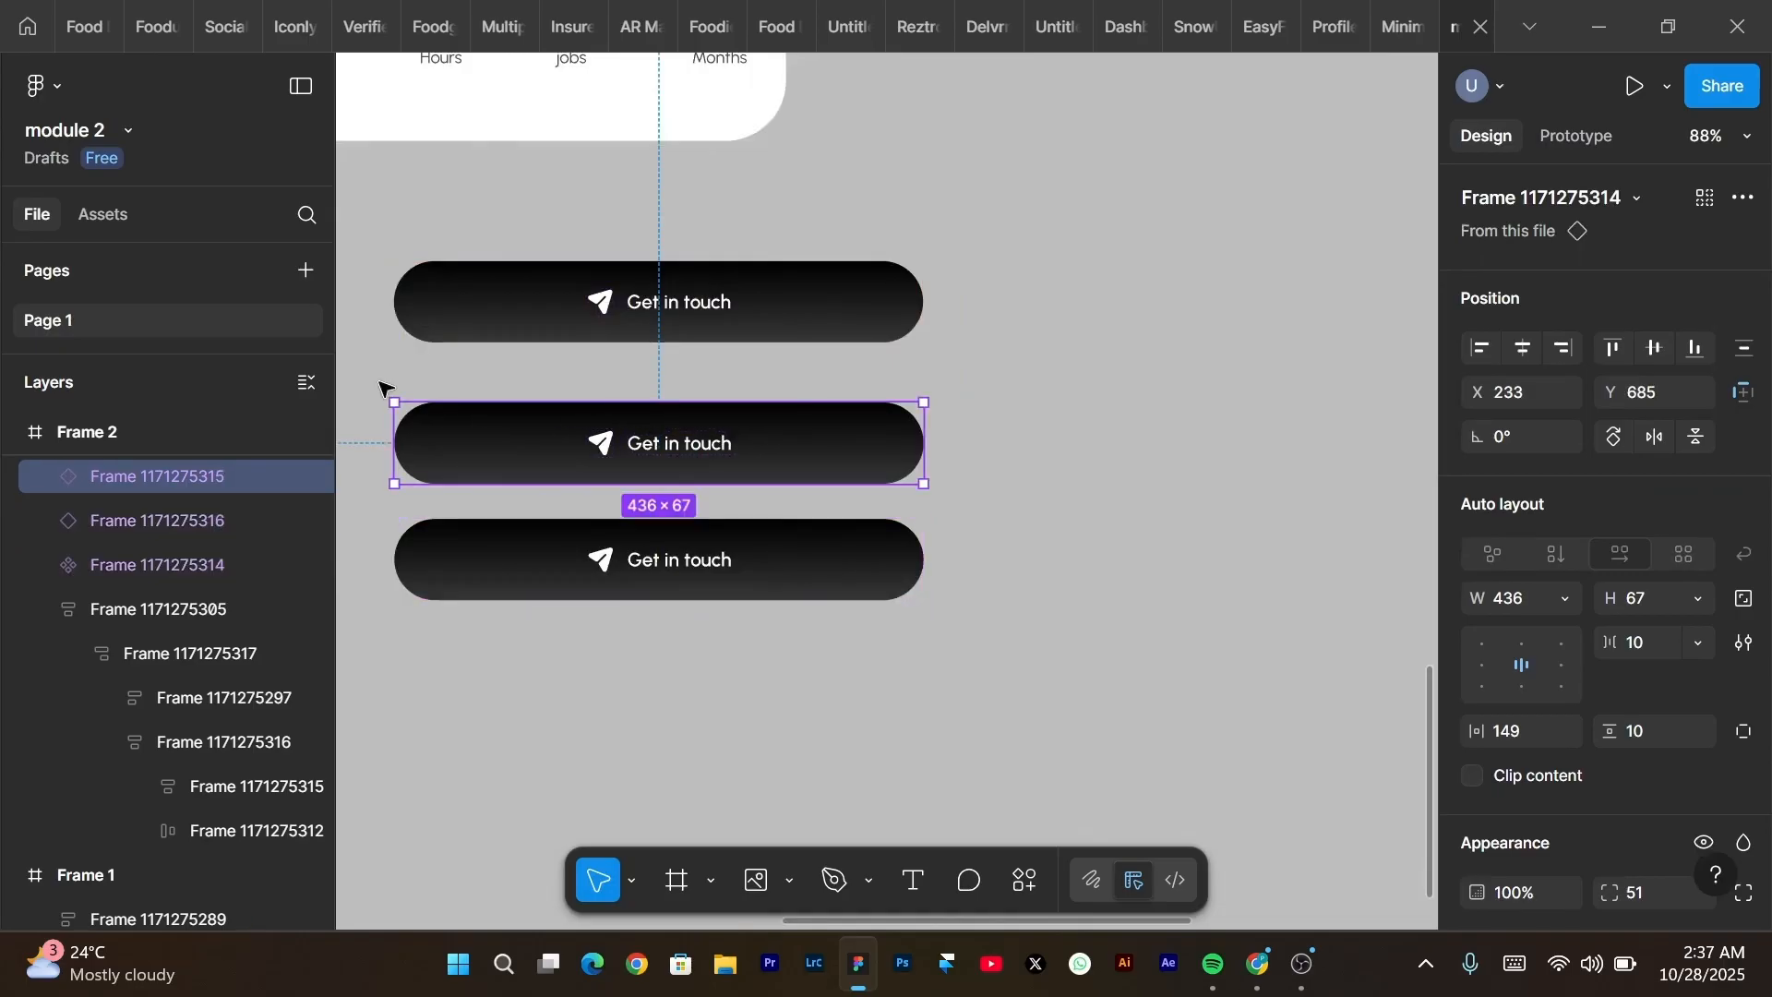
# Duplicate the two stacked button instances twice, placing one pair beside them at X 678 and another pair below at X 460.
pyautogui.moveTo(381, 383); pyautogui.dragTo(935, 637)
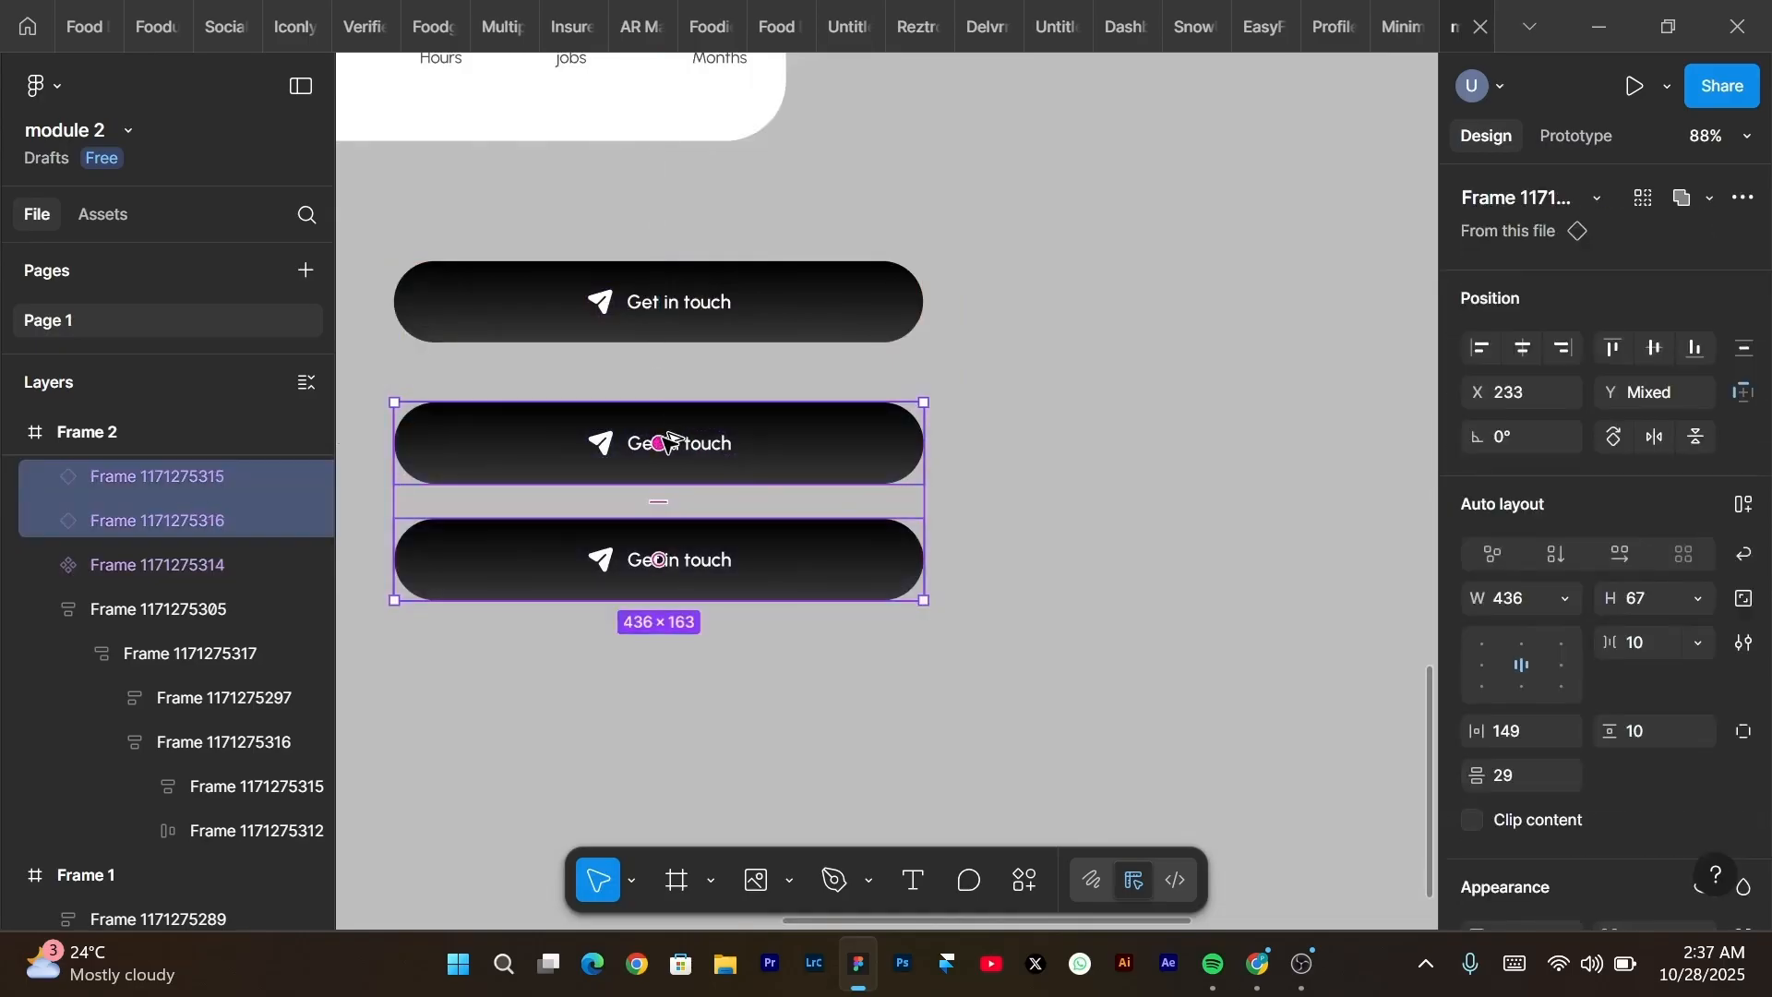
pyautogui.moveTo(666, 440); pyautogui.dragTo(1209, 441)
pyautogui.scroll(-3, 1209, 440)
pyautogui.hscroll(2, 1210, 441)
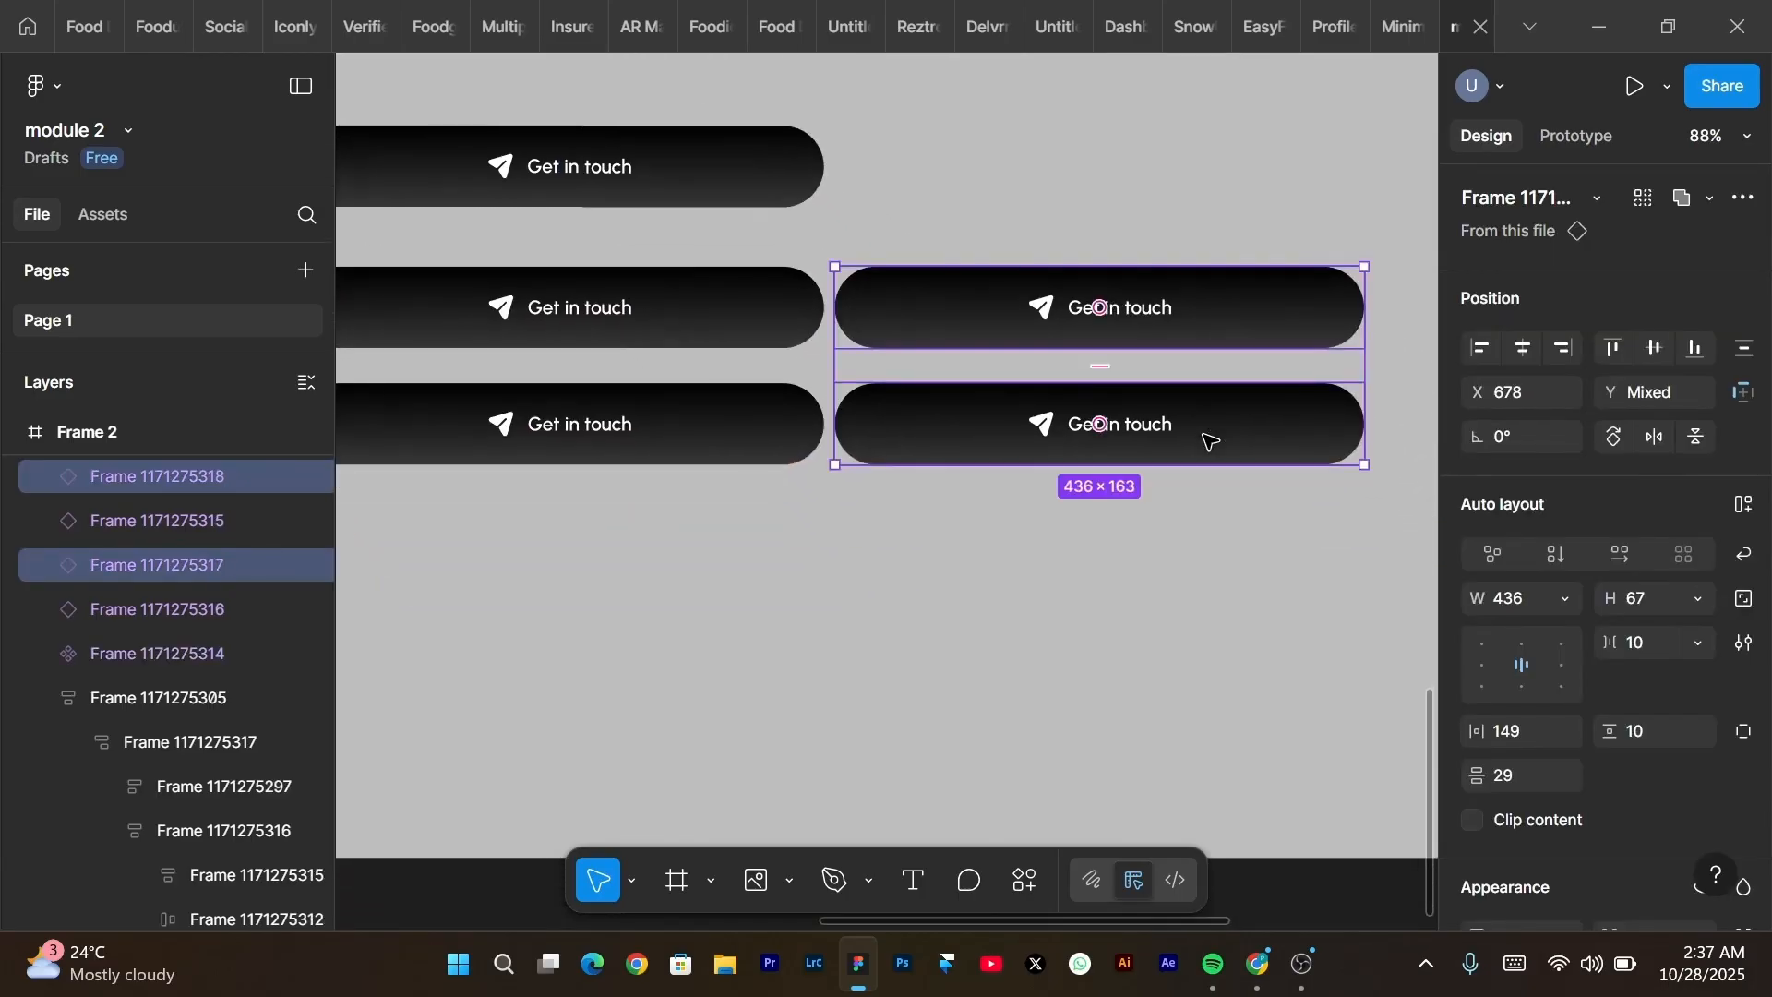
pyautogui.moveTo(1017, 324); pyautogui.dragTo(786, 540)
pyautogui.hscroll(-1, 678, 365)
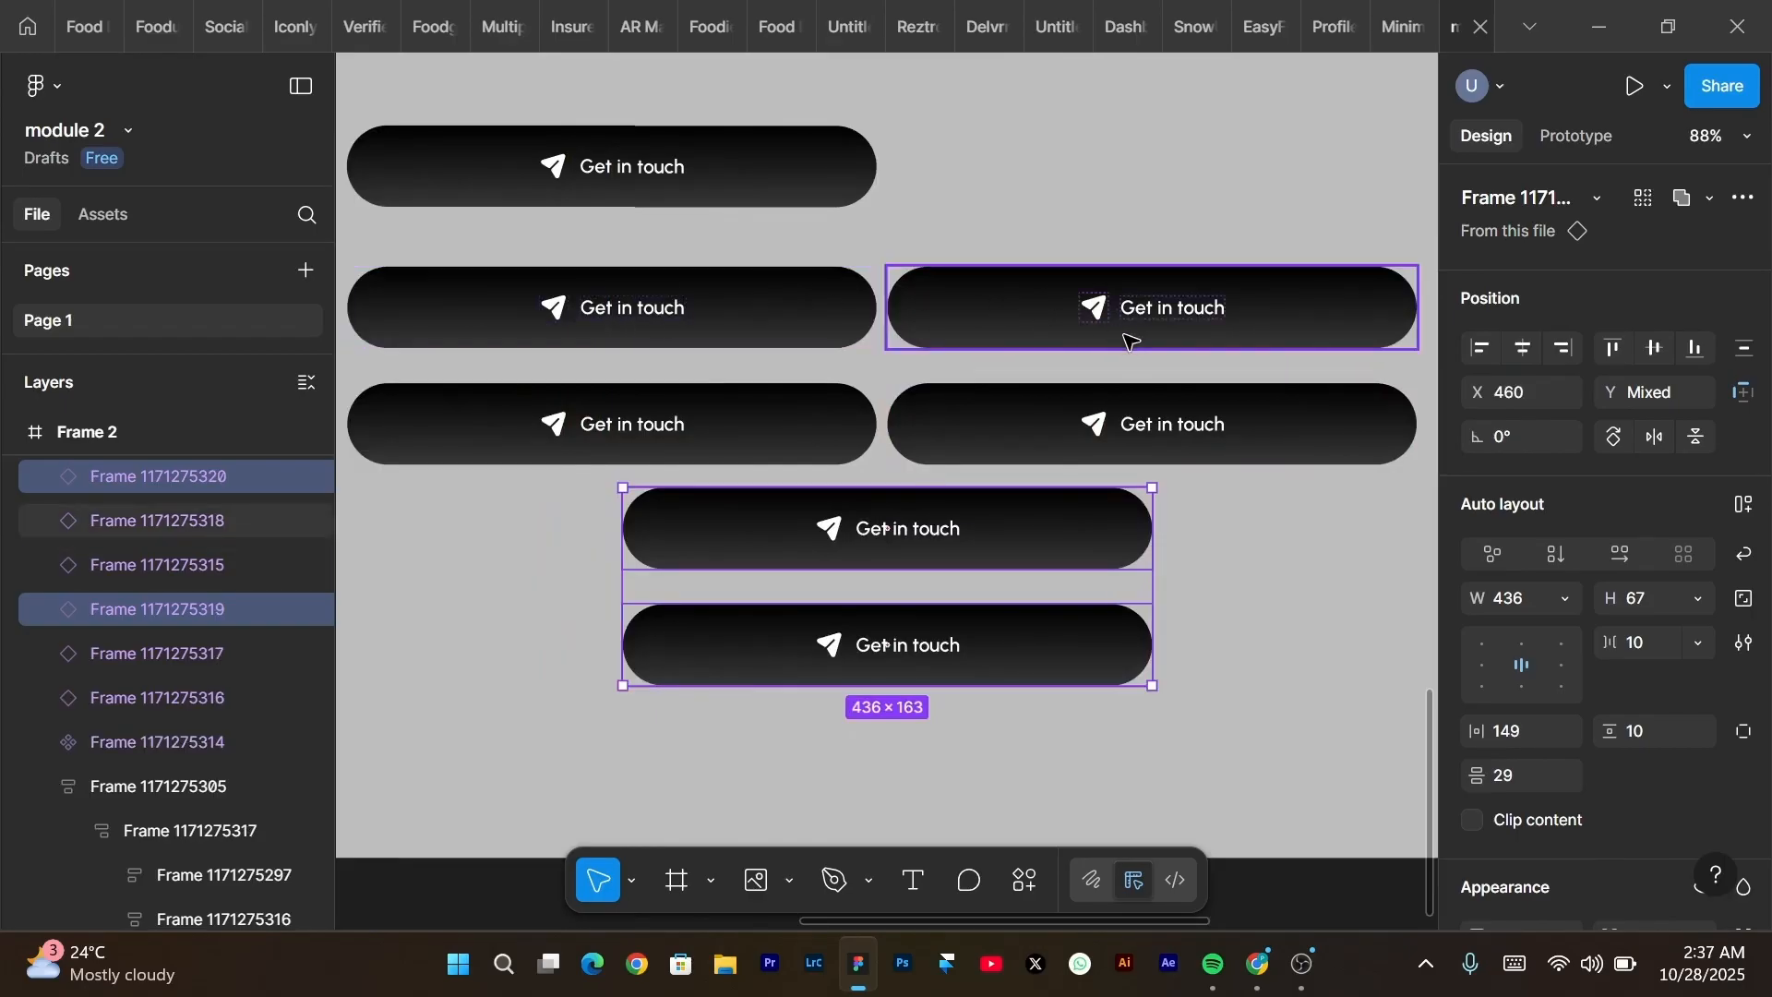
# Change the main button component's fill to solid blue 0929FF.
pyautogui.click(780, 192)
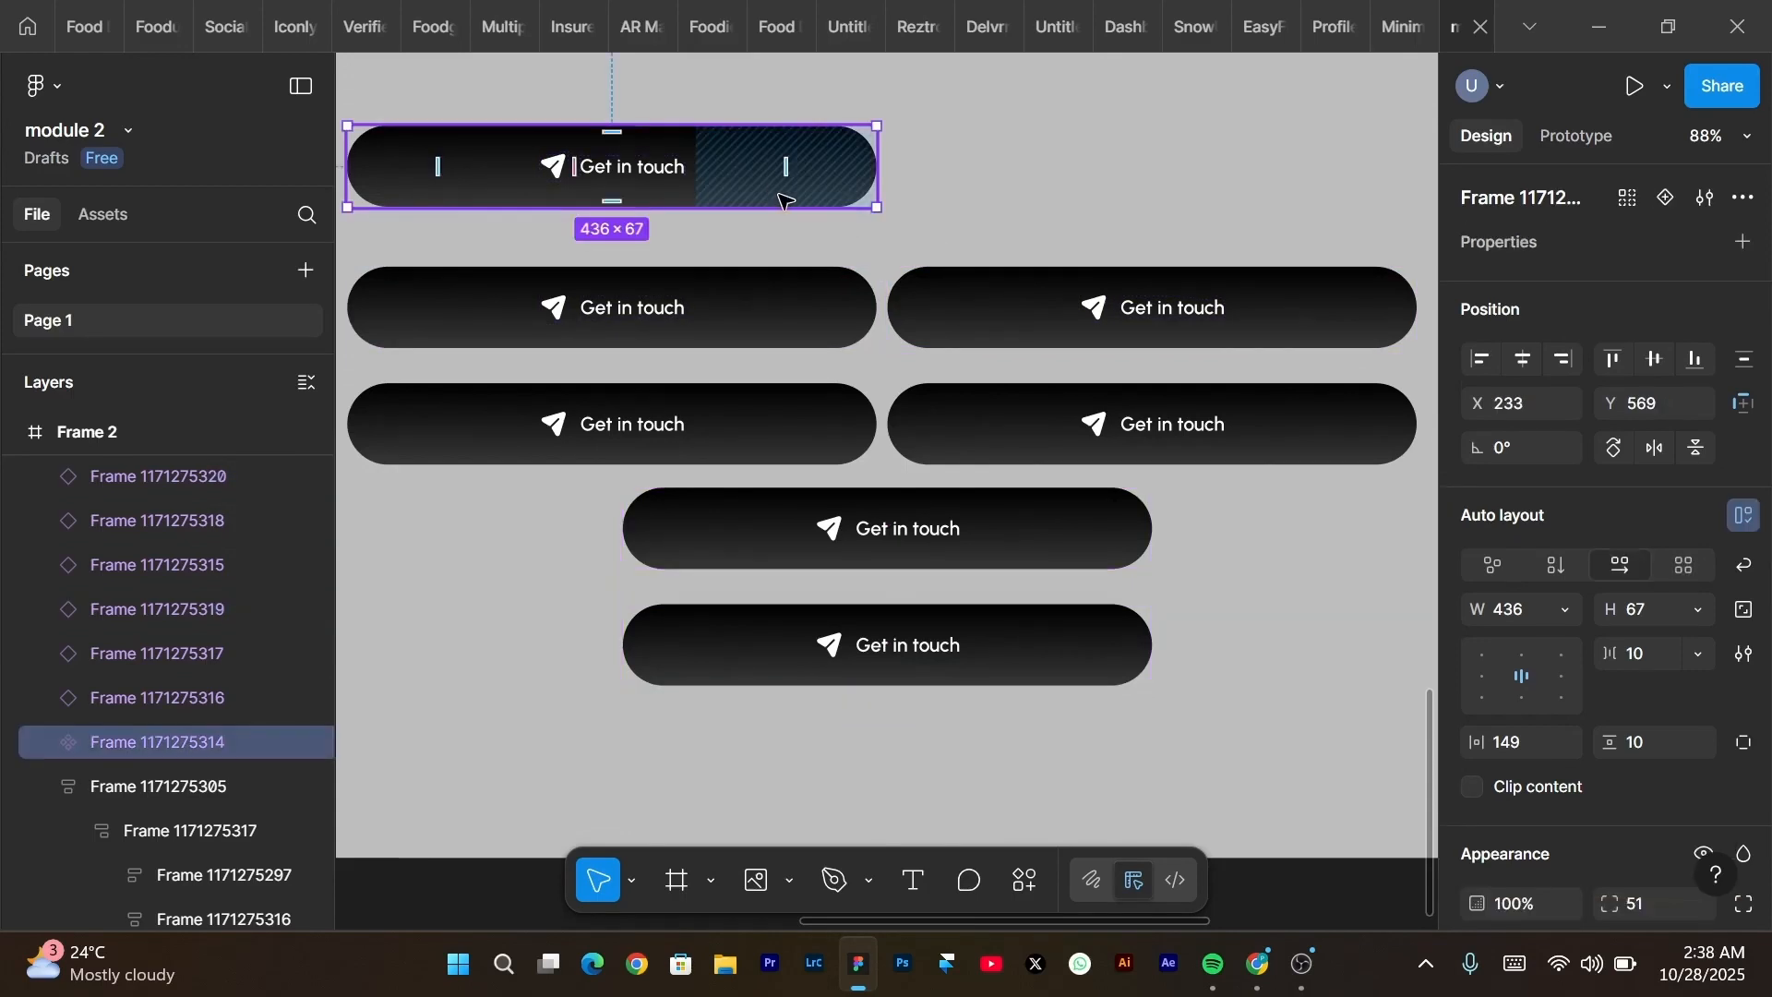
pyautogui.scroll(-5, 1620, 706)
pyautogui.click(1479, 430)
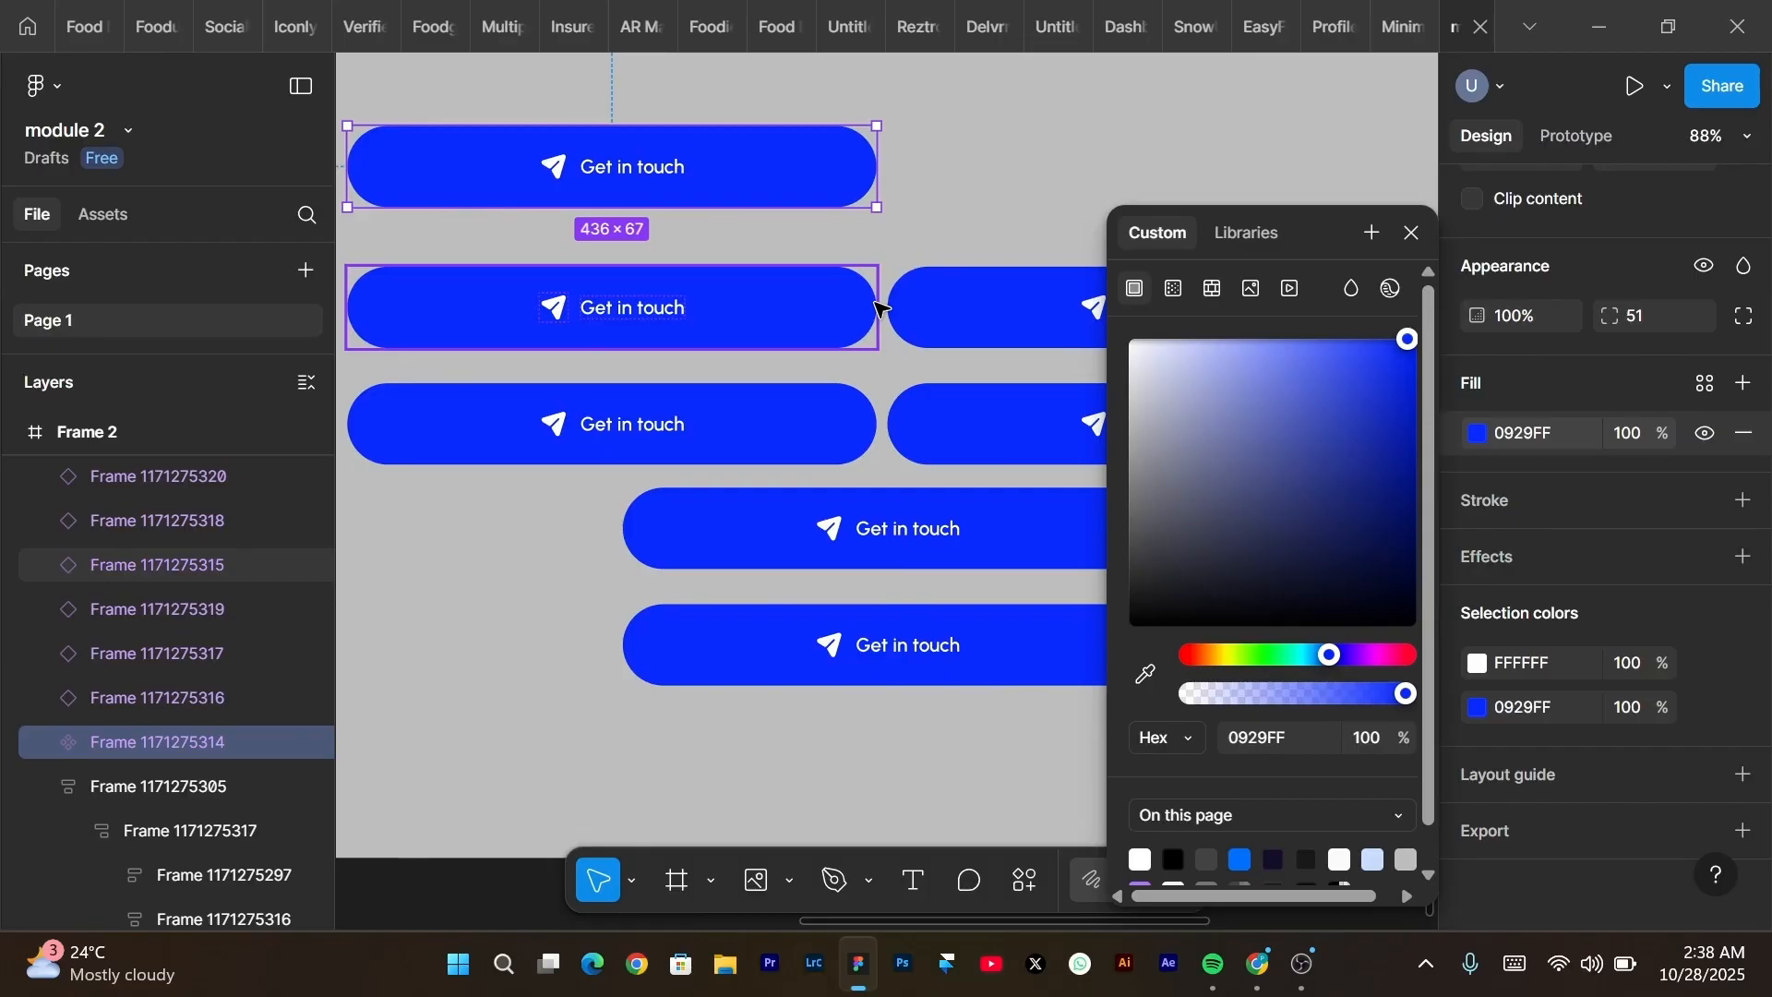
pyautogui.click(1413, 231)
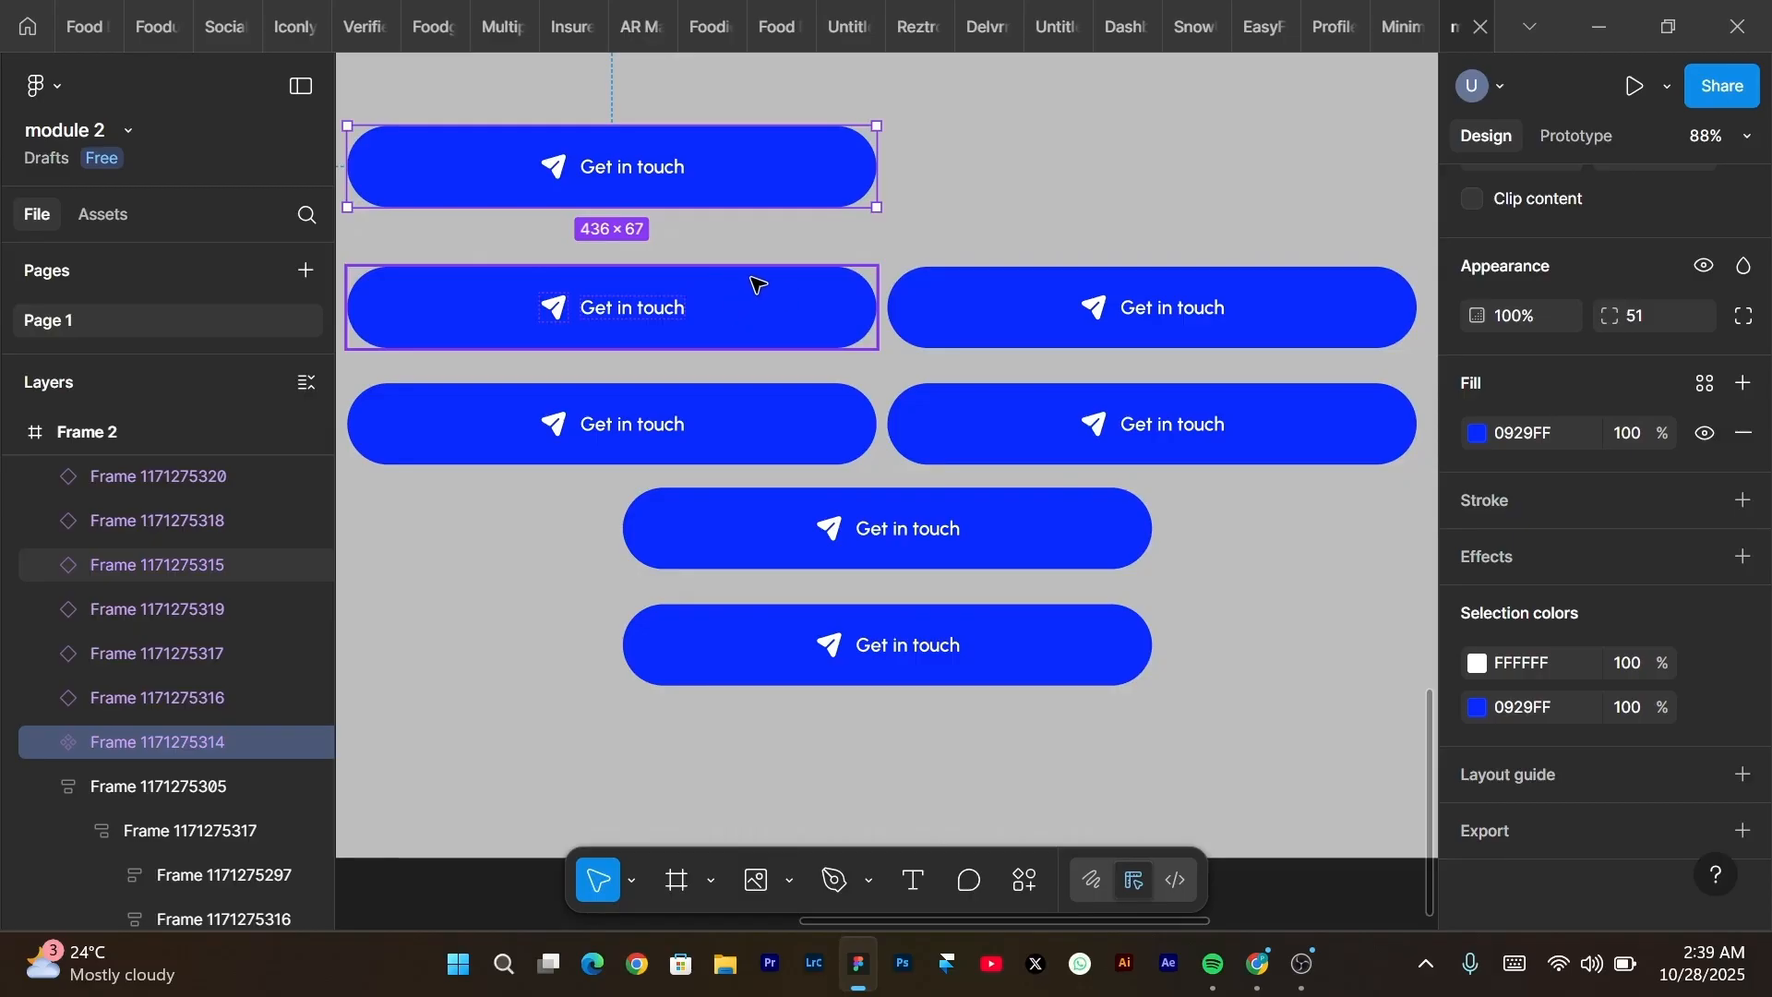
# Override the fill of the upper instance in the X 678 pair with a bright green.
pyautogui.click(1147, 334)
pyautogui.click(1480, 437)
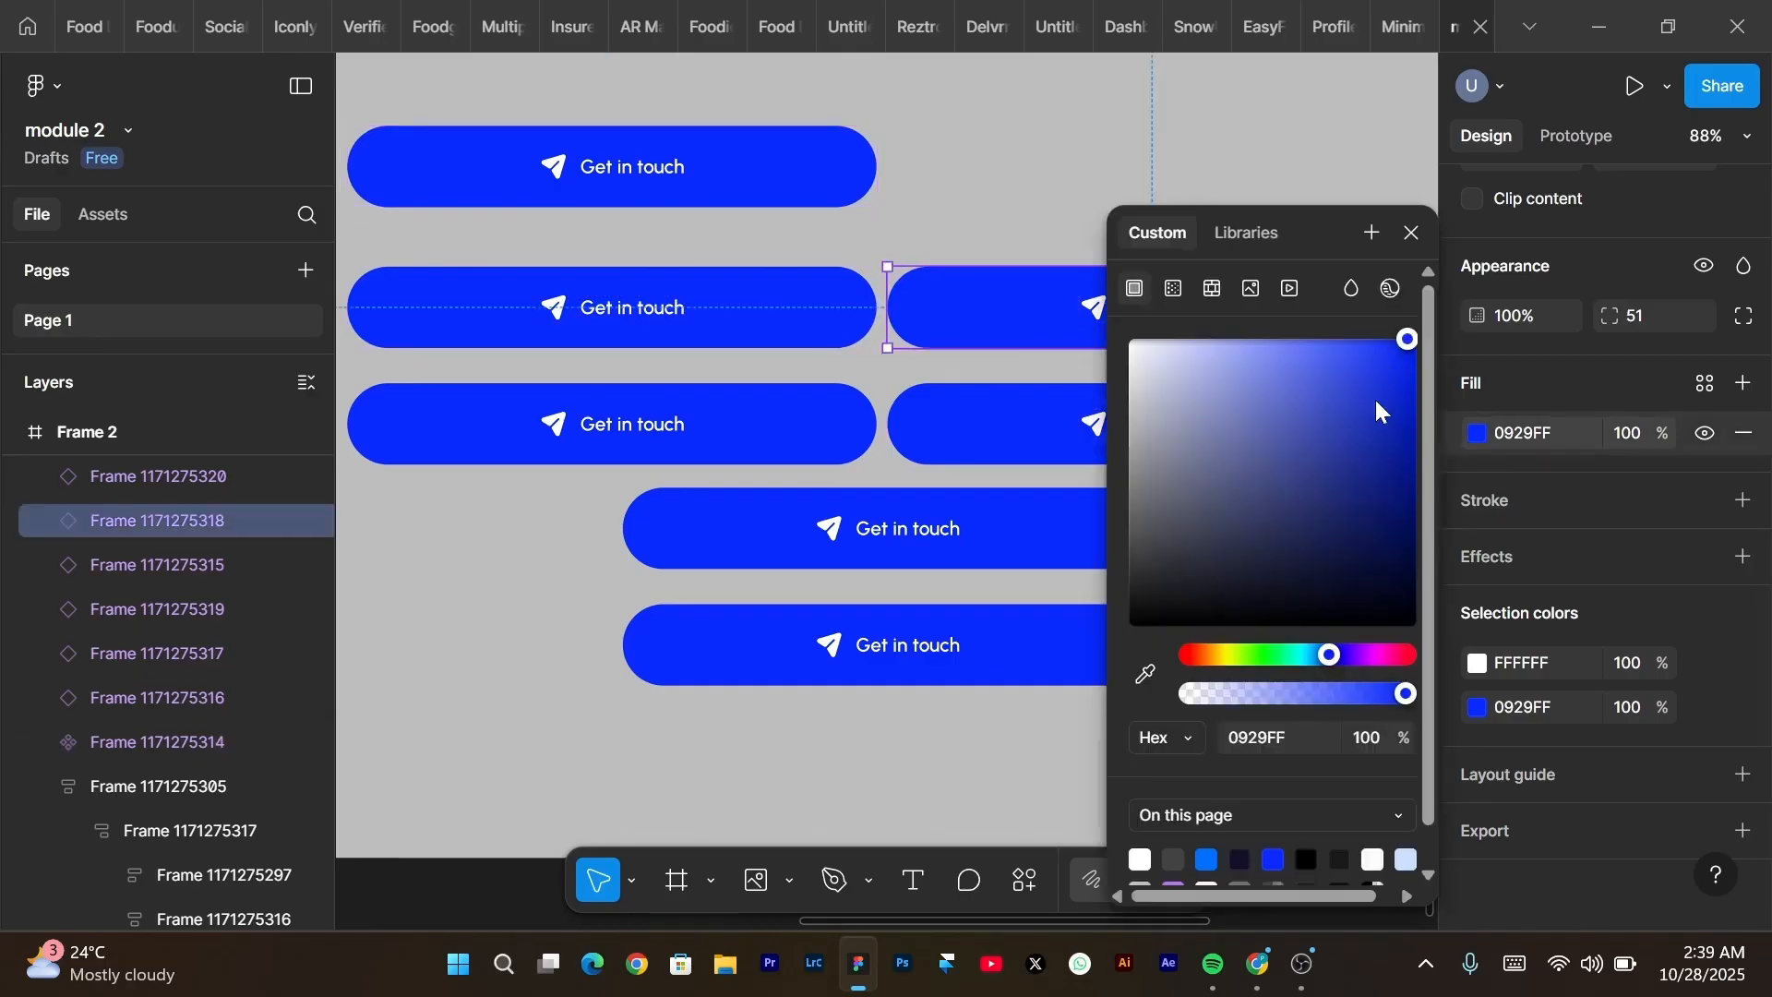
pyautogui.click(1276, 657)
pyautogui.moveTo(1314, 436); pyautogui.dragTo(1624, 289)
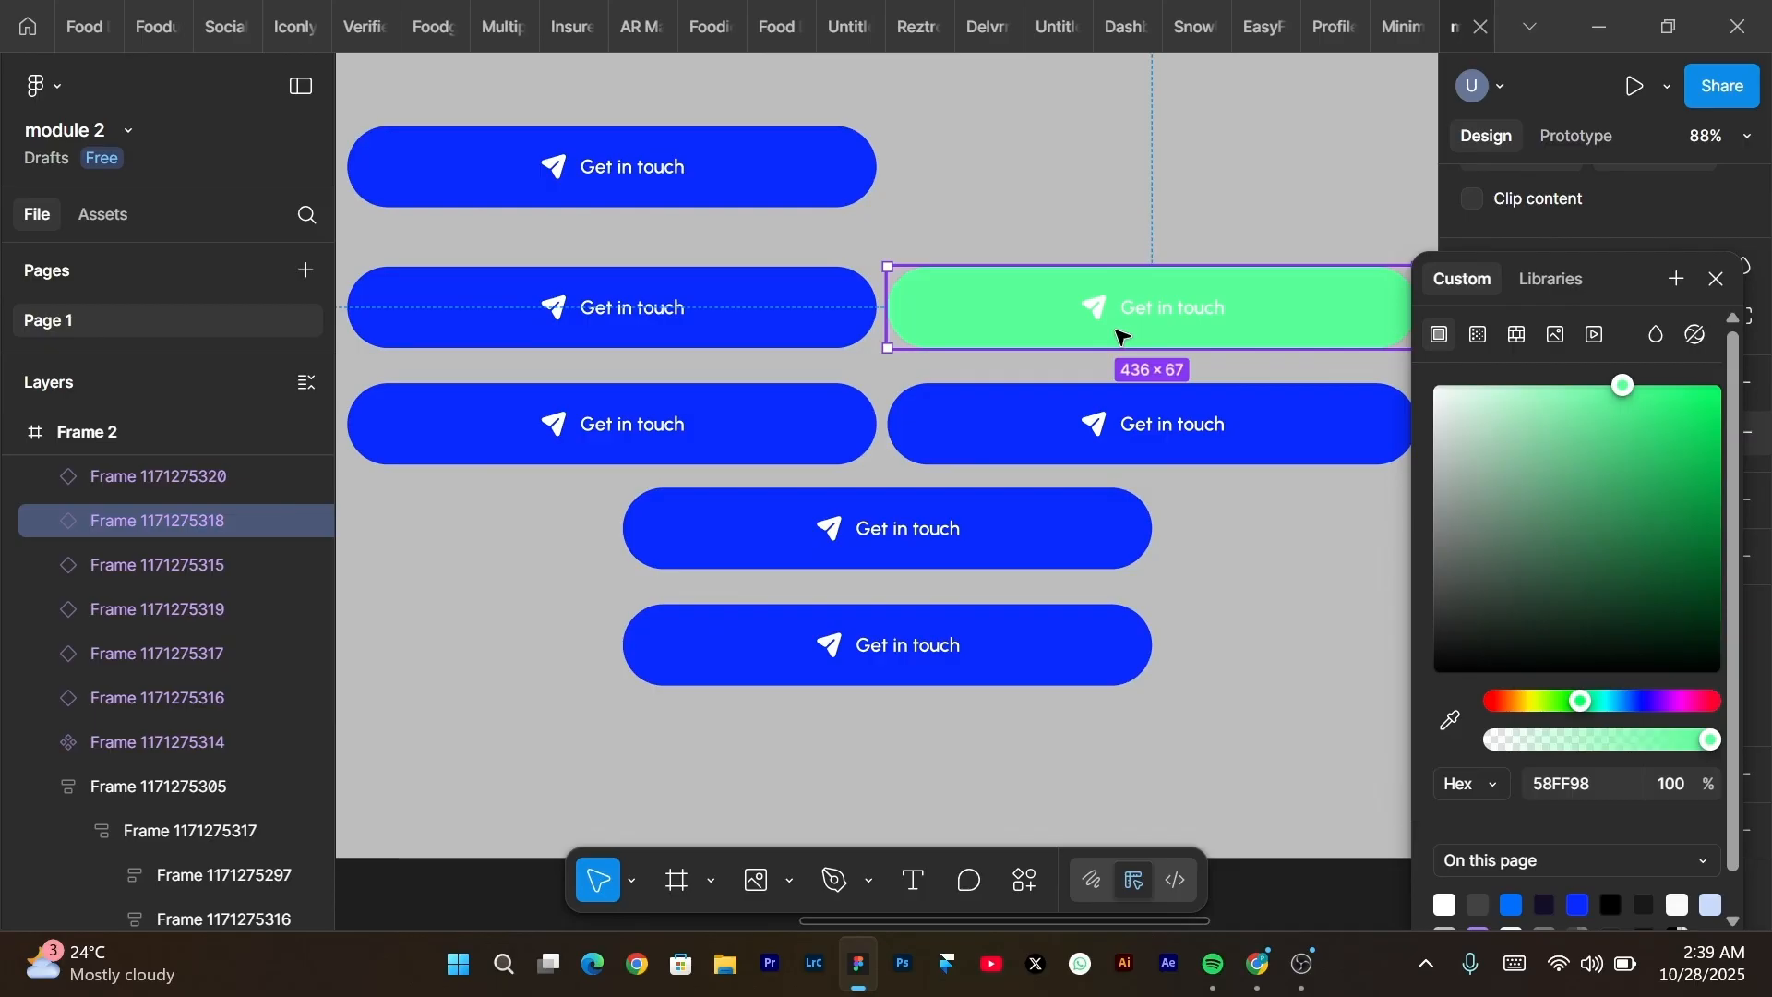
# Move the main button component out of Frame 2 onto the empty canvas beside it, at about X -1340, Y 1419.
pyautogui.scroll(-3, 1121, 337)
pyautogui.click(963, 450)
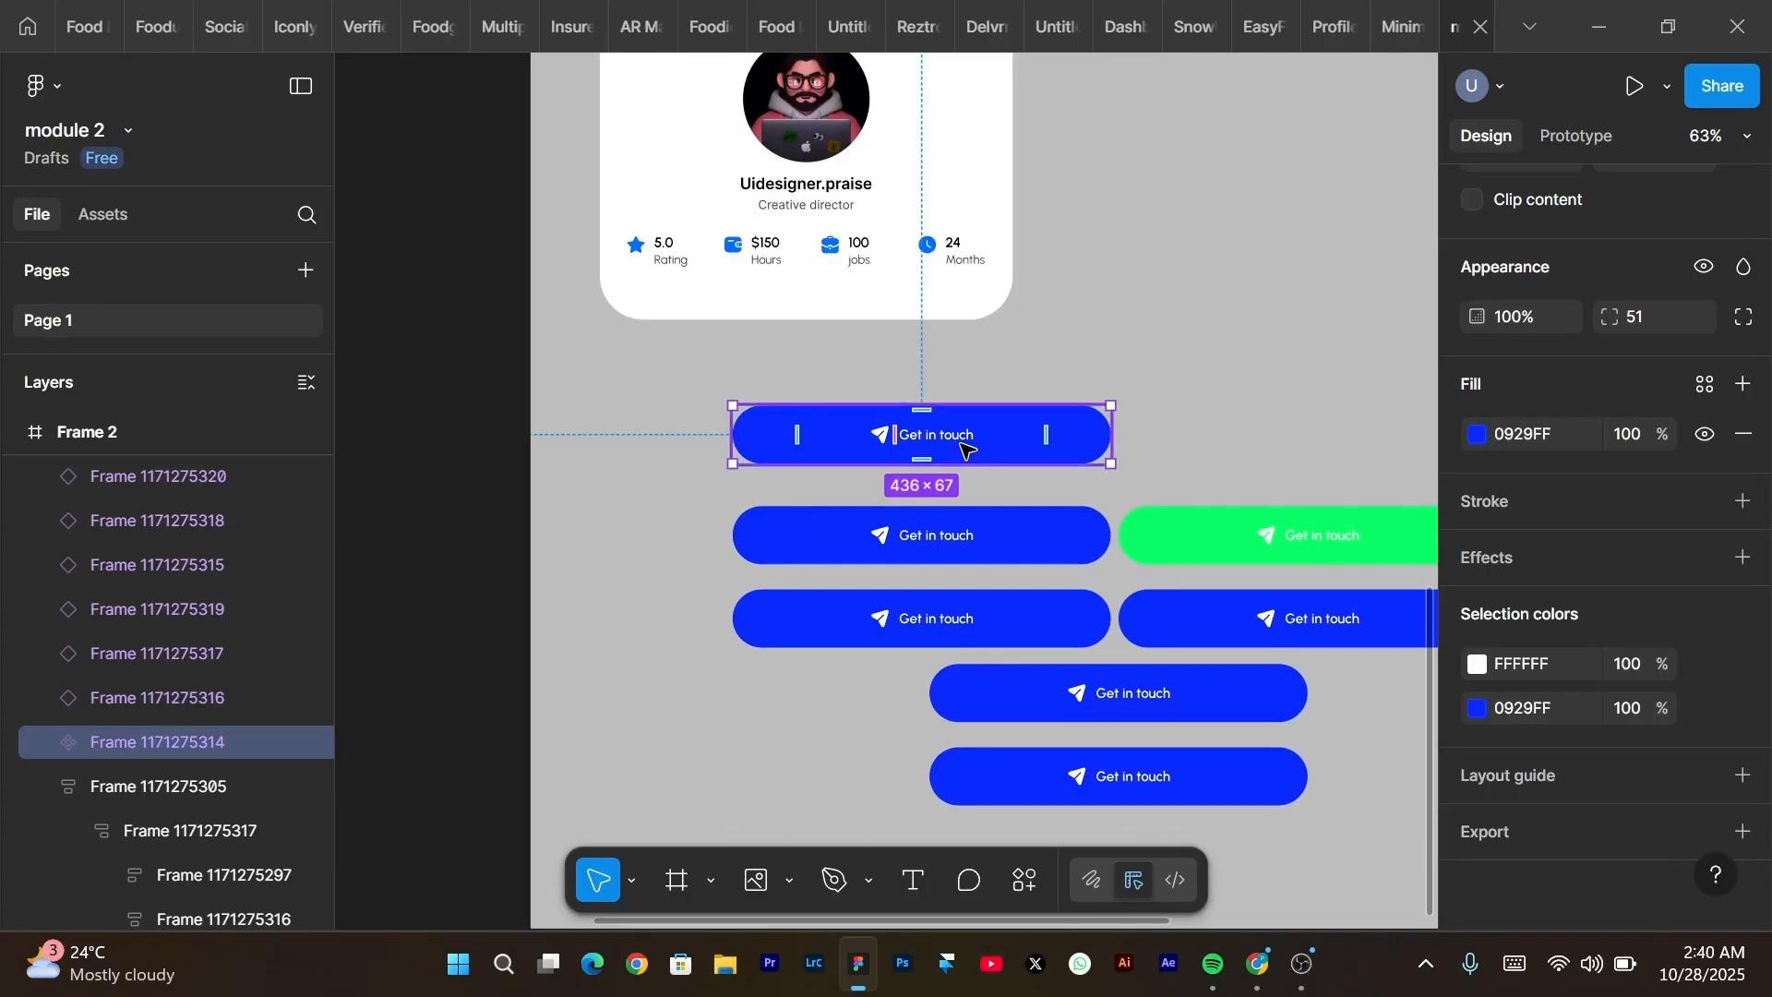
pyautogui.moveTo(964, 451); pyautogui.dragTo(424, 402)
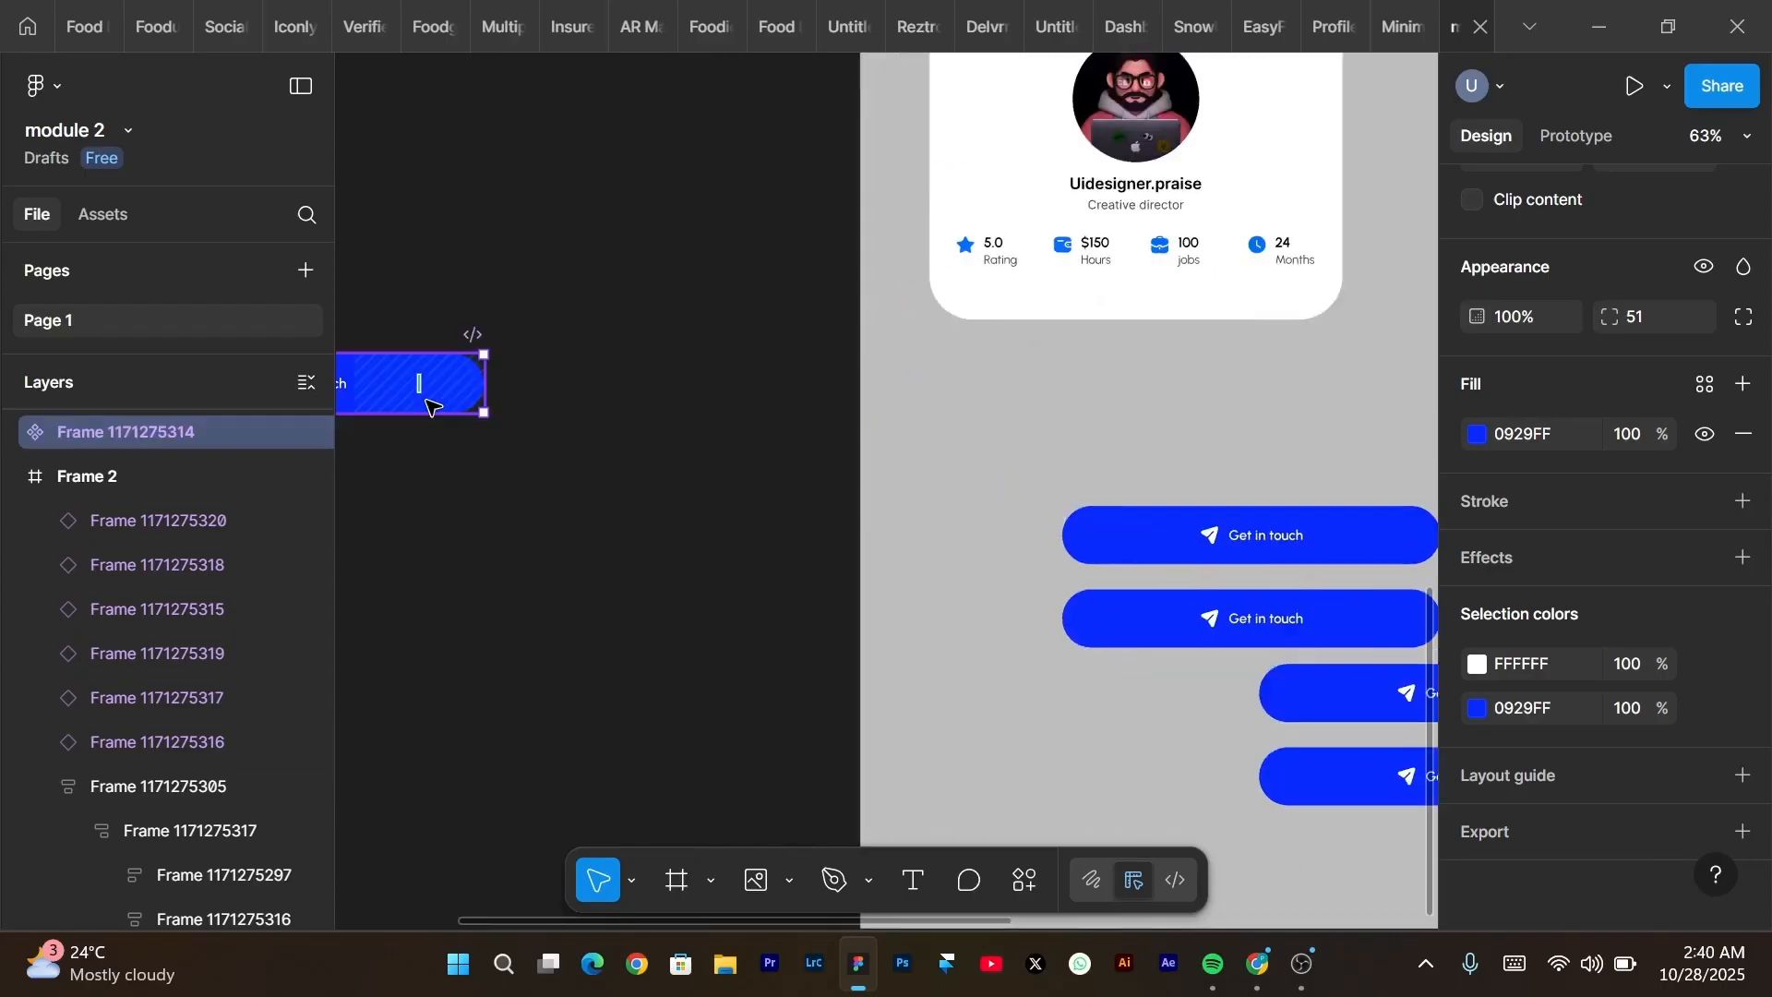
pyautogui.hscroll(-5, 427, 399)
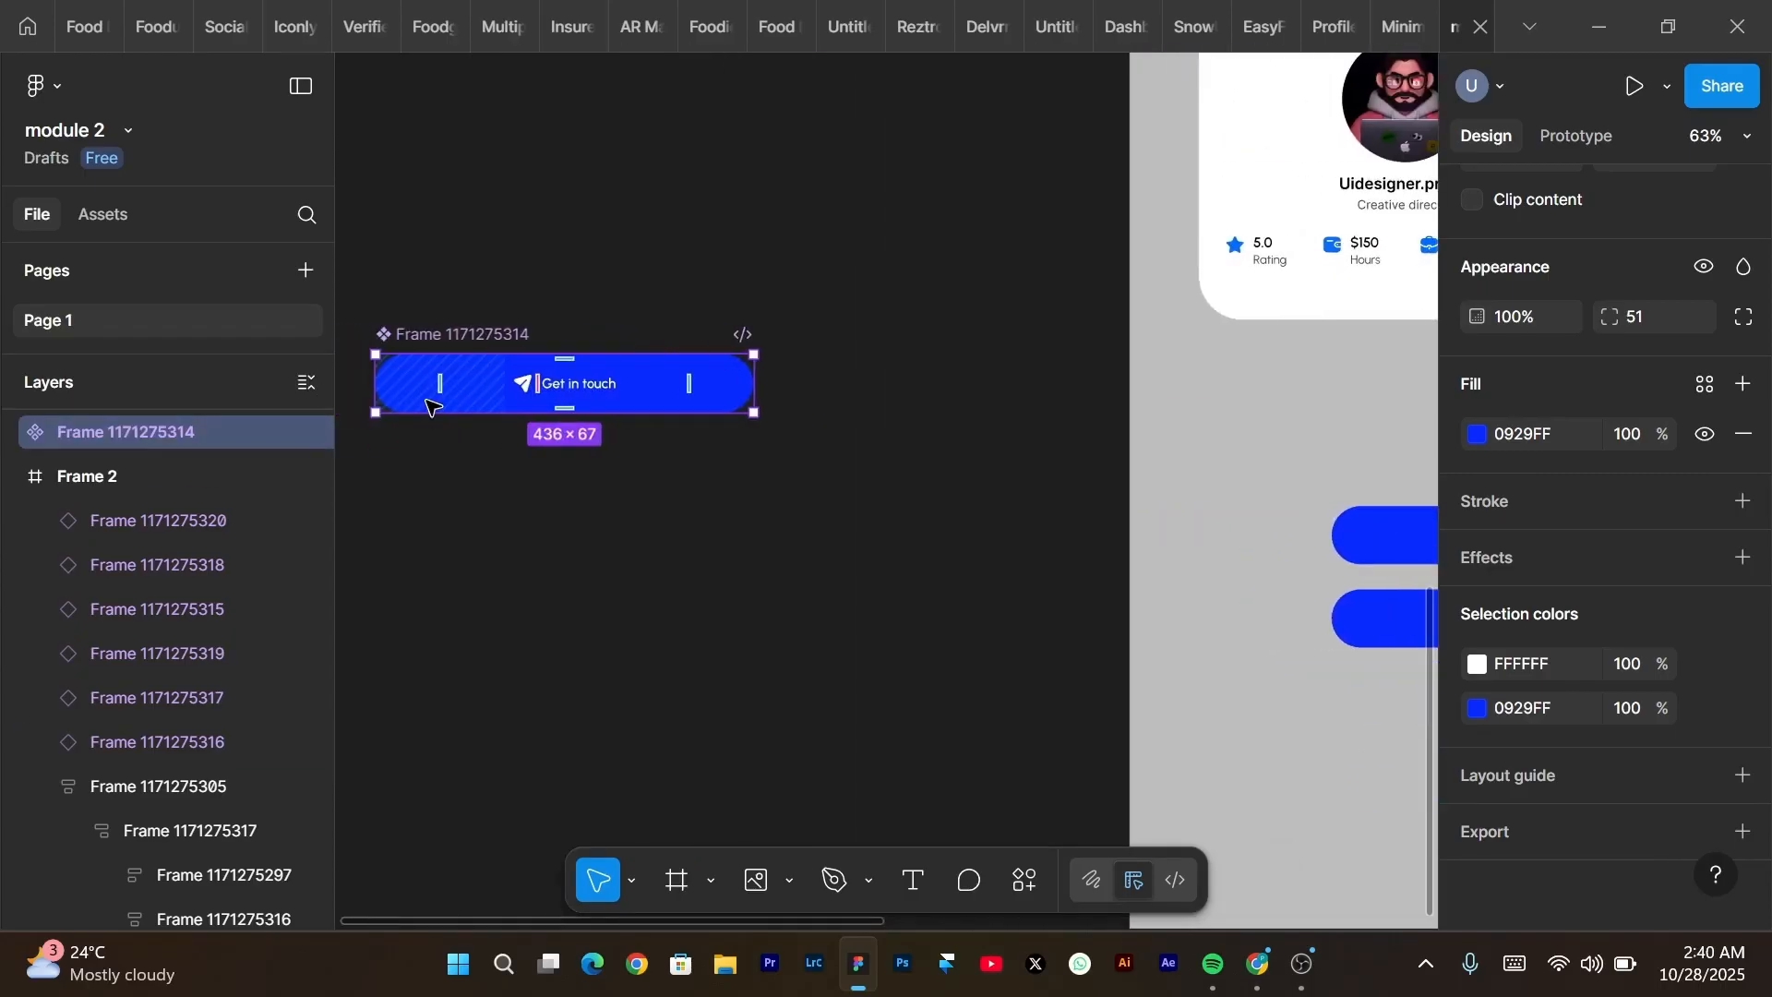
pyautogui.hscroll(-1, 426, 401)
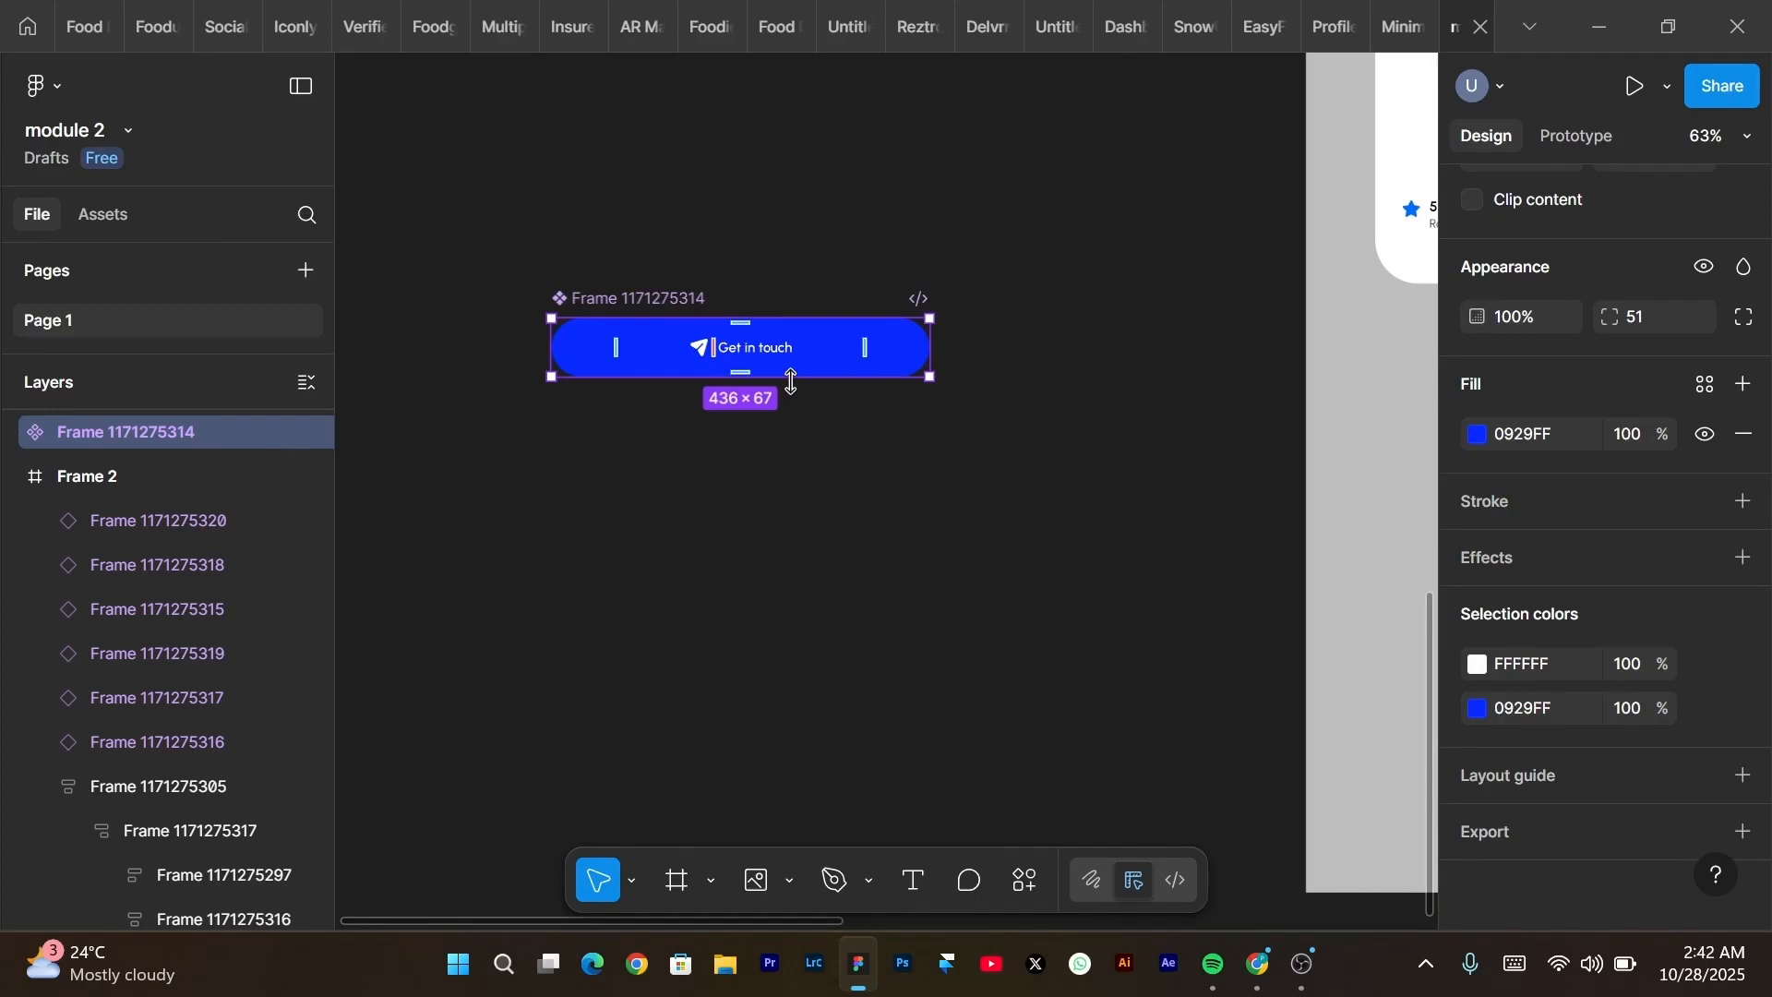
# Add a variant to the main "Get in touch" button component.
pyautogui.scroll(5, 791, 381)
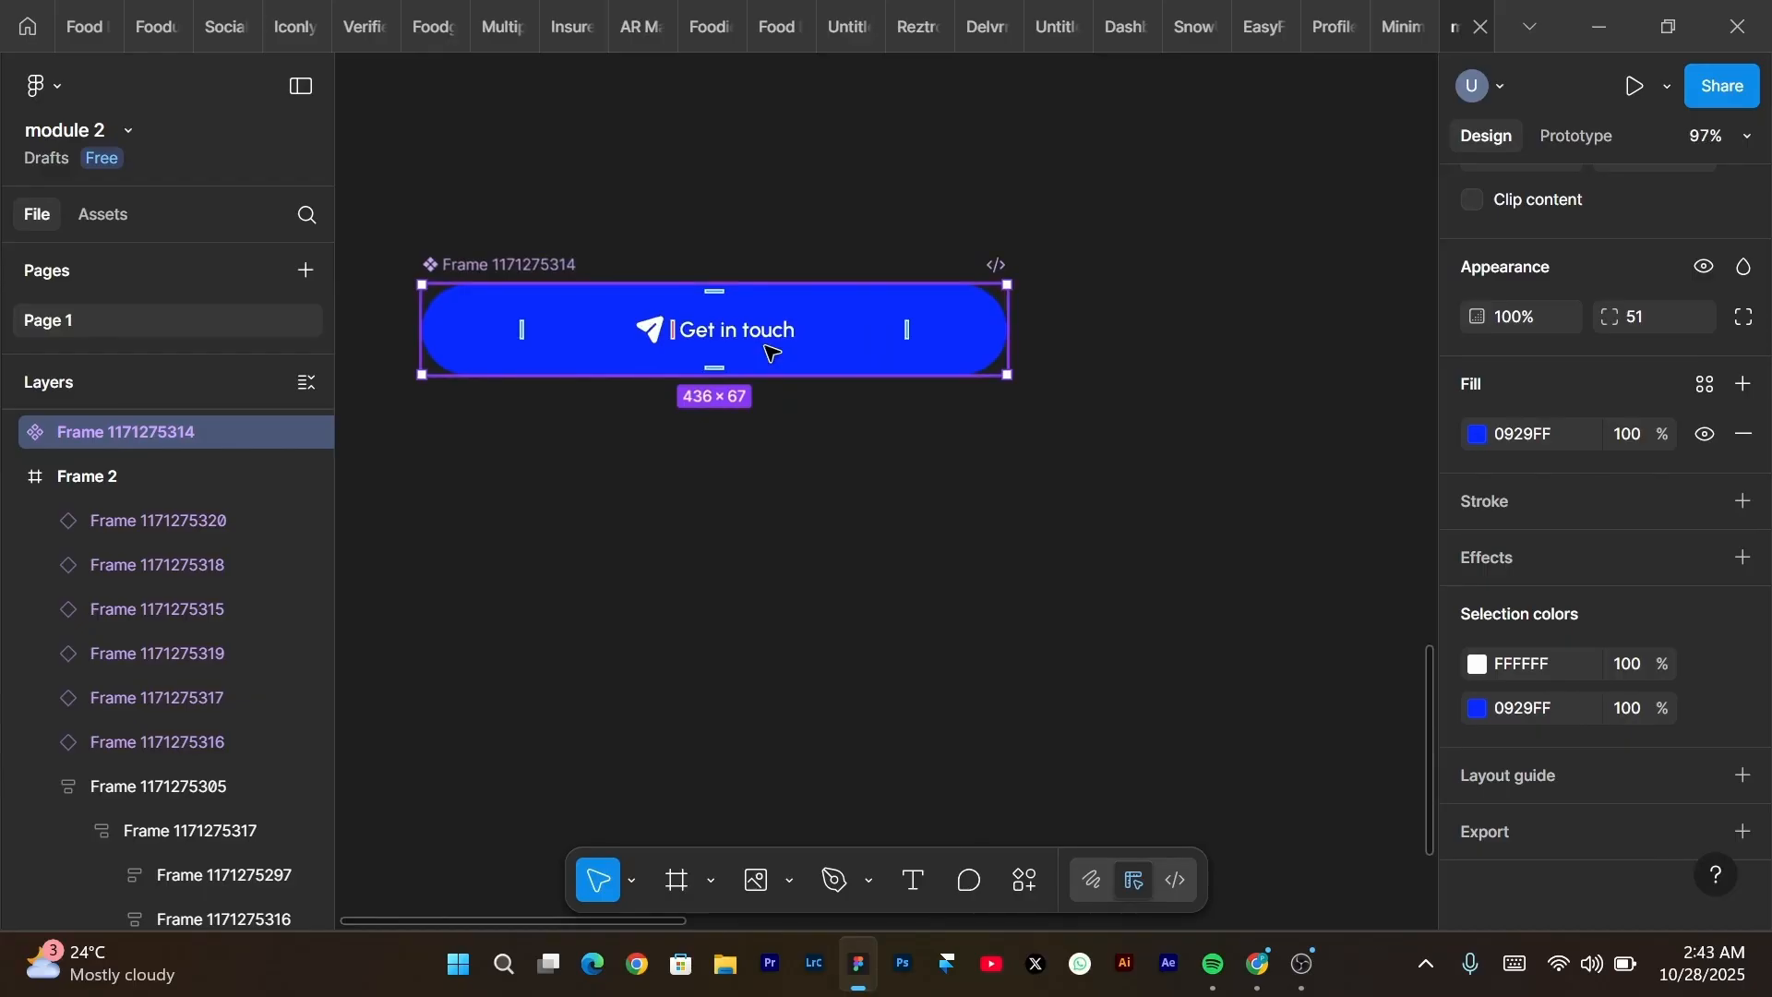
pyautogui.click(593, 345)
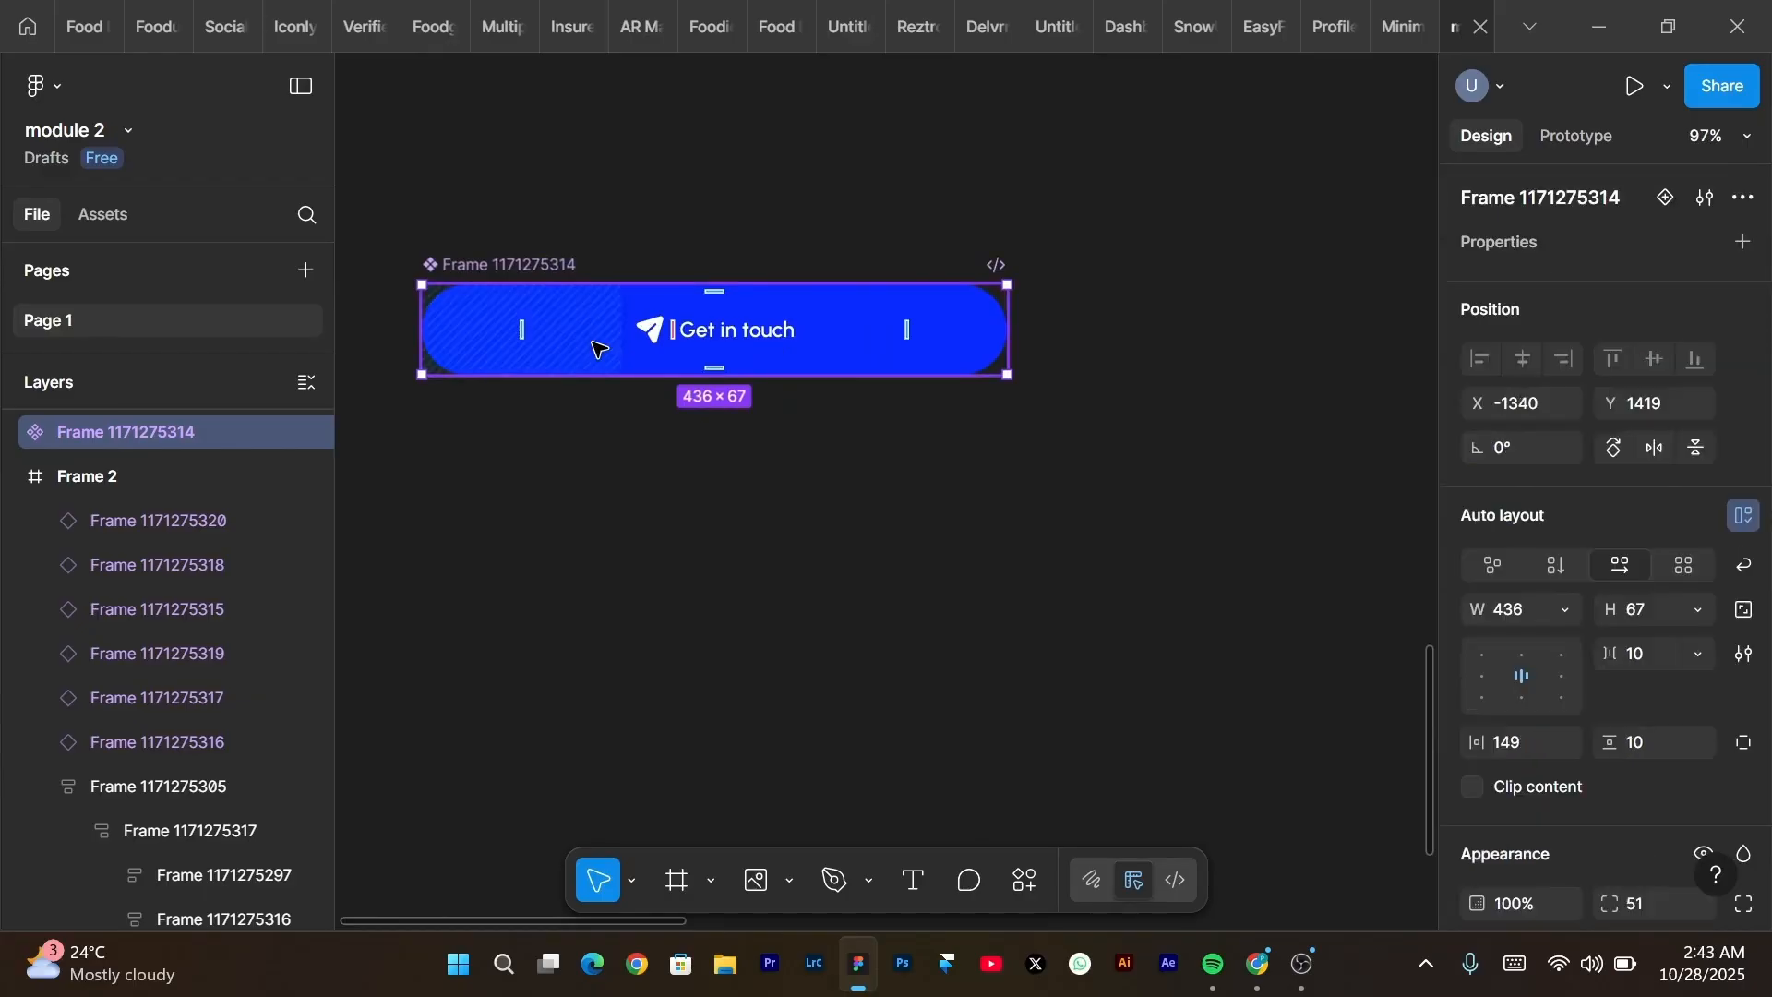
pyautogui.rightClick(593, 344)
pyautogui.scroll(-1, 709, 668)
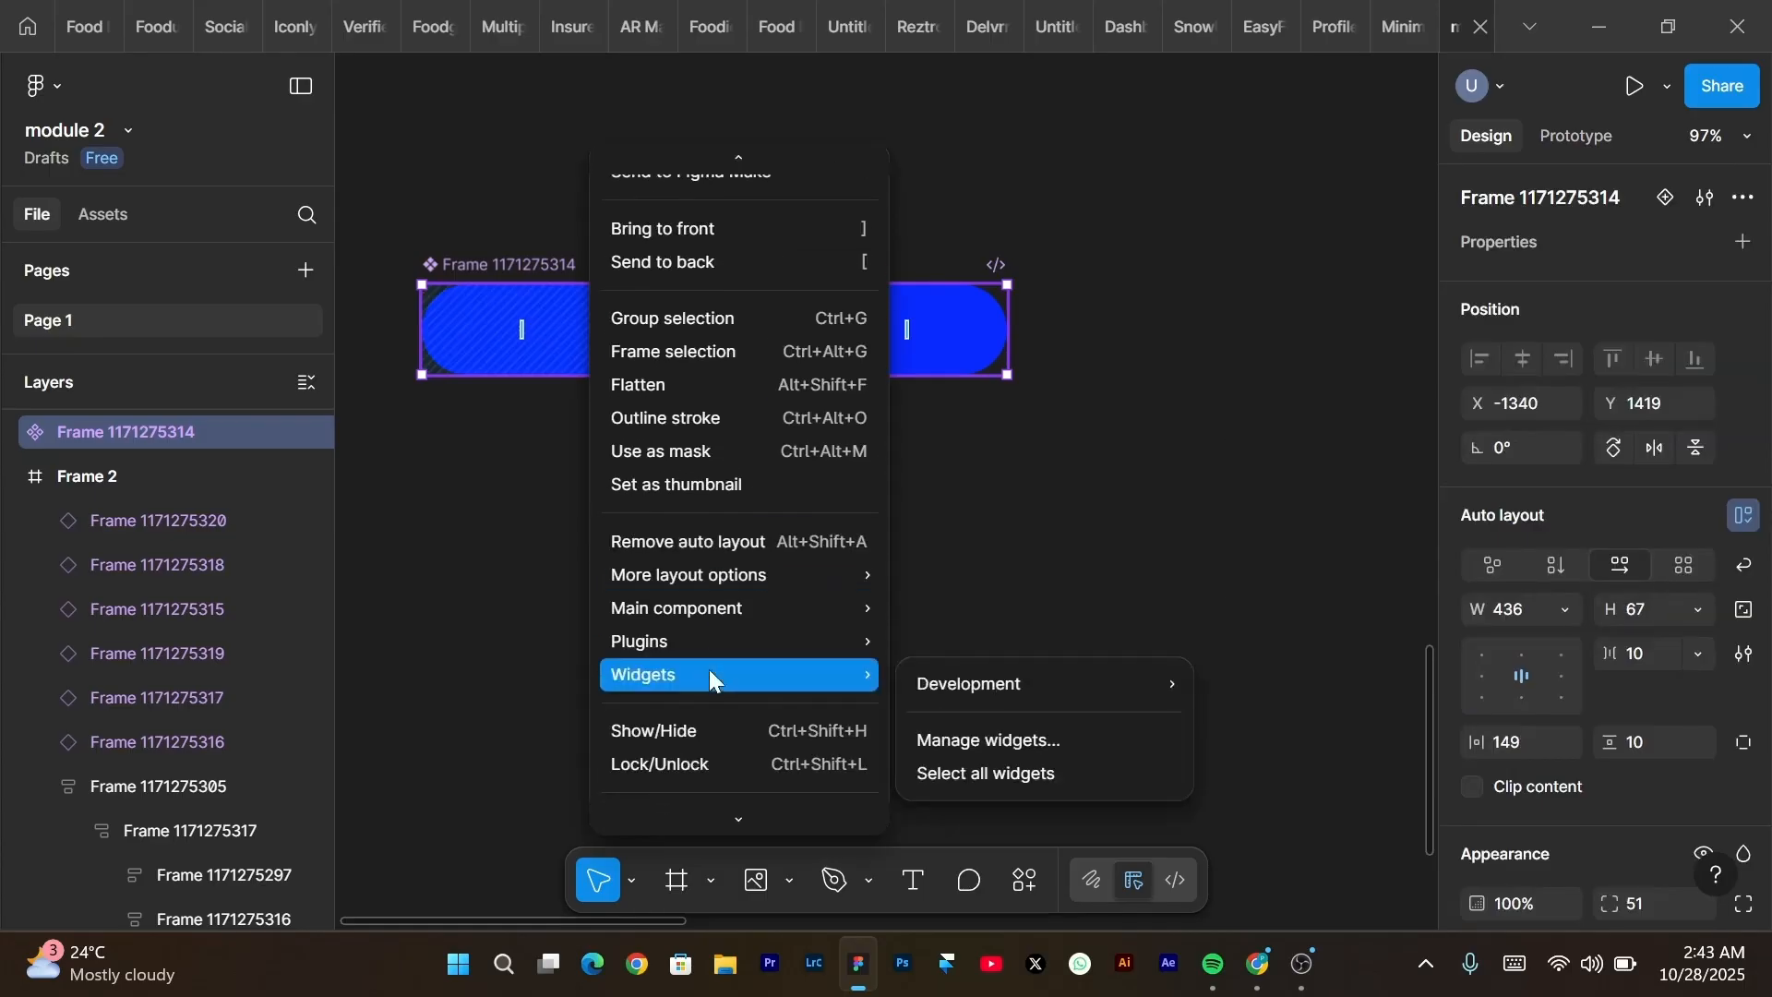
pyautogui.moveTo(706, 613)
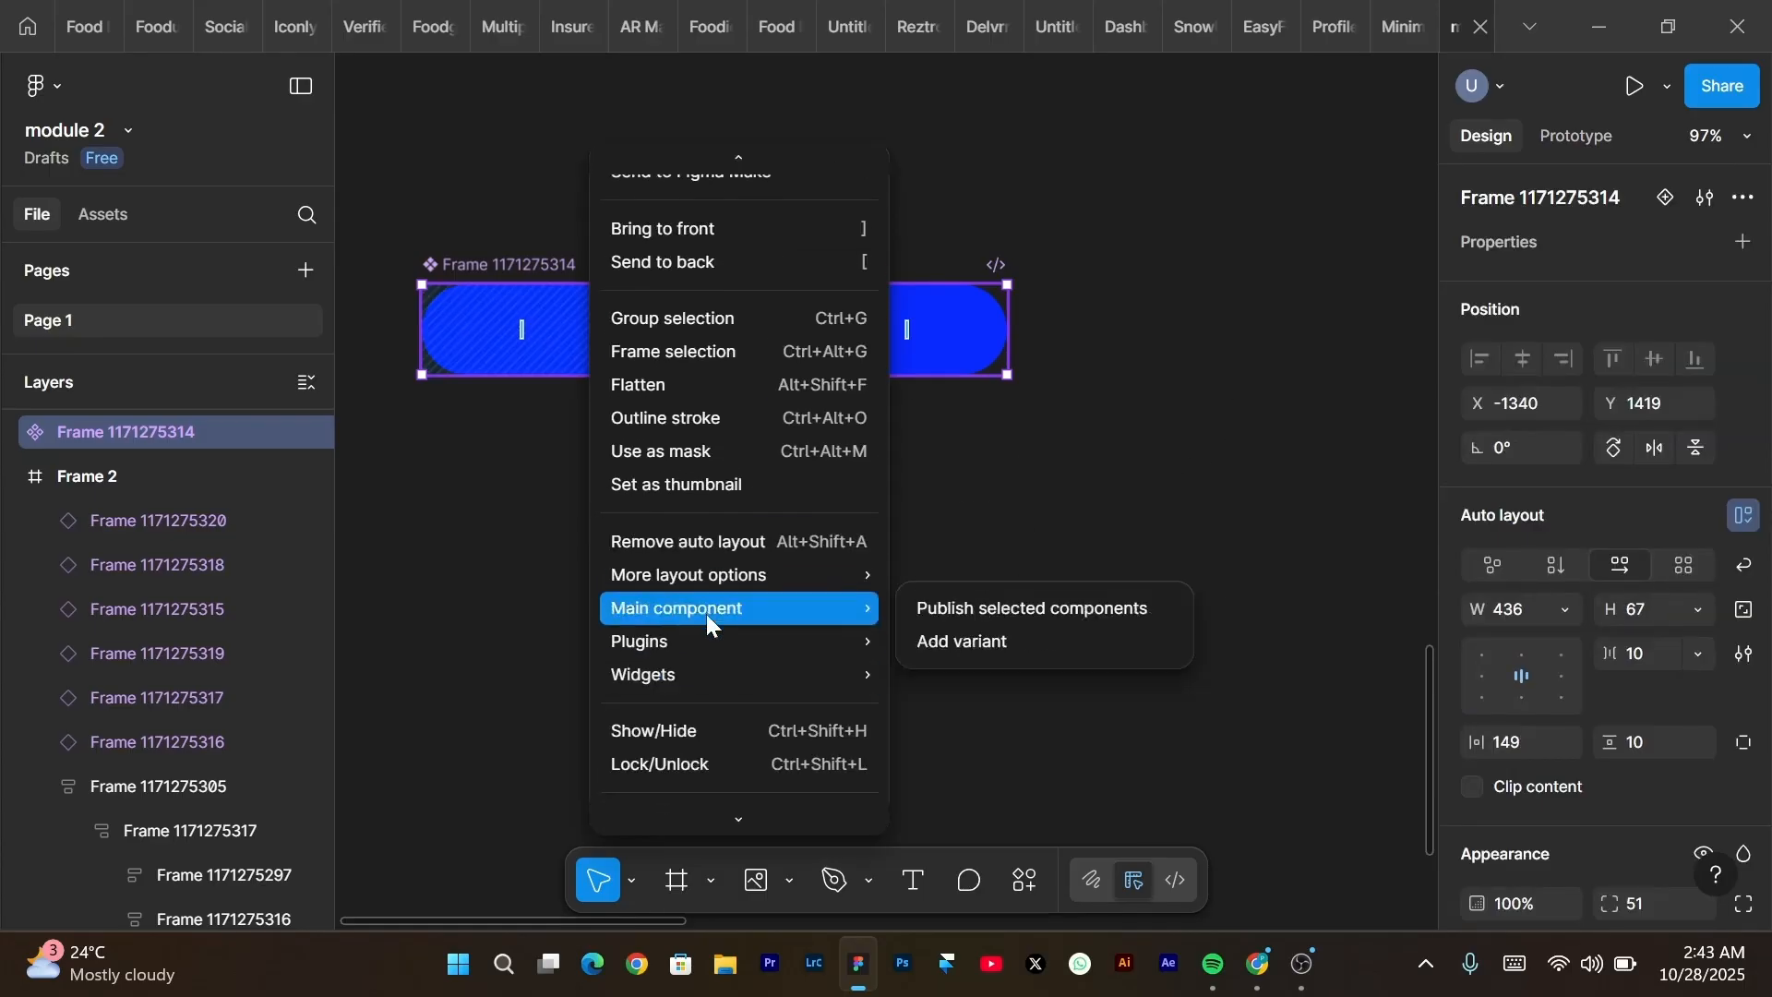
pyautogui.click(1044, 646)
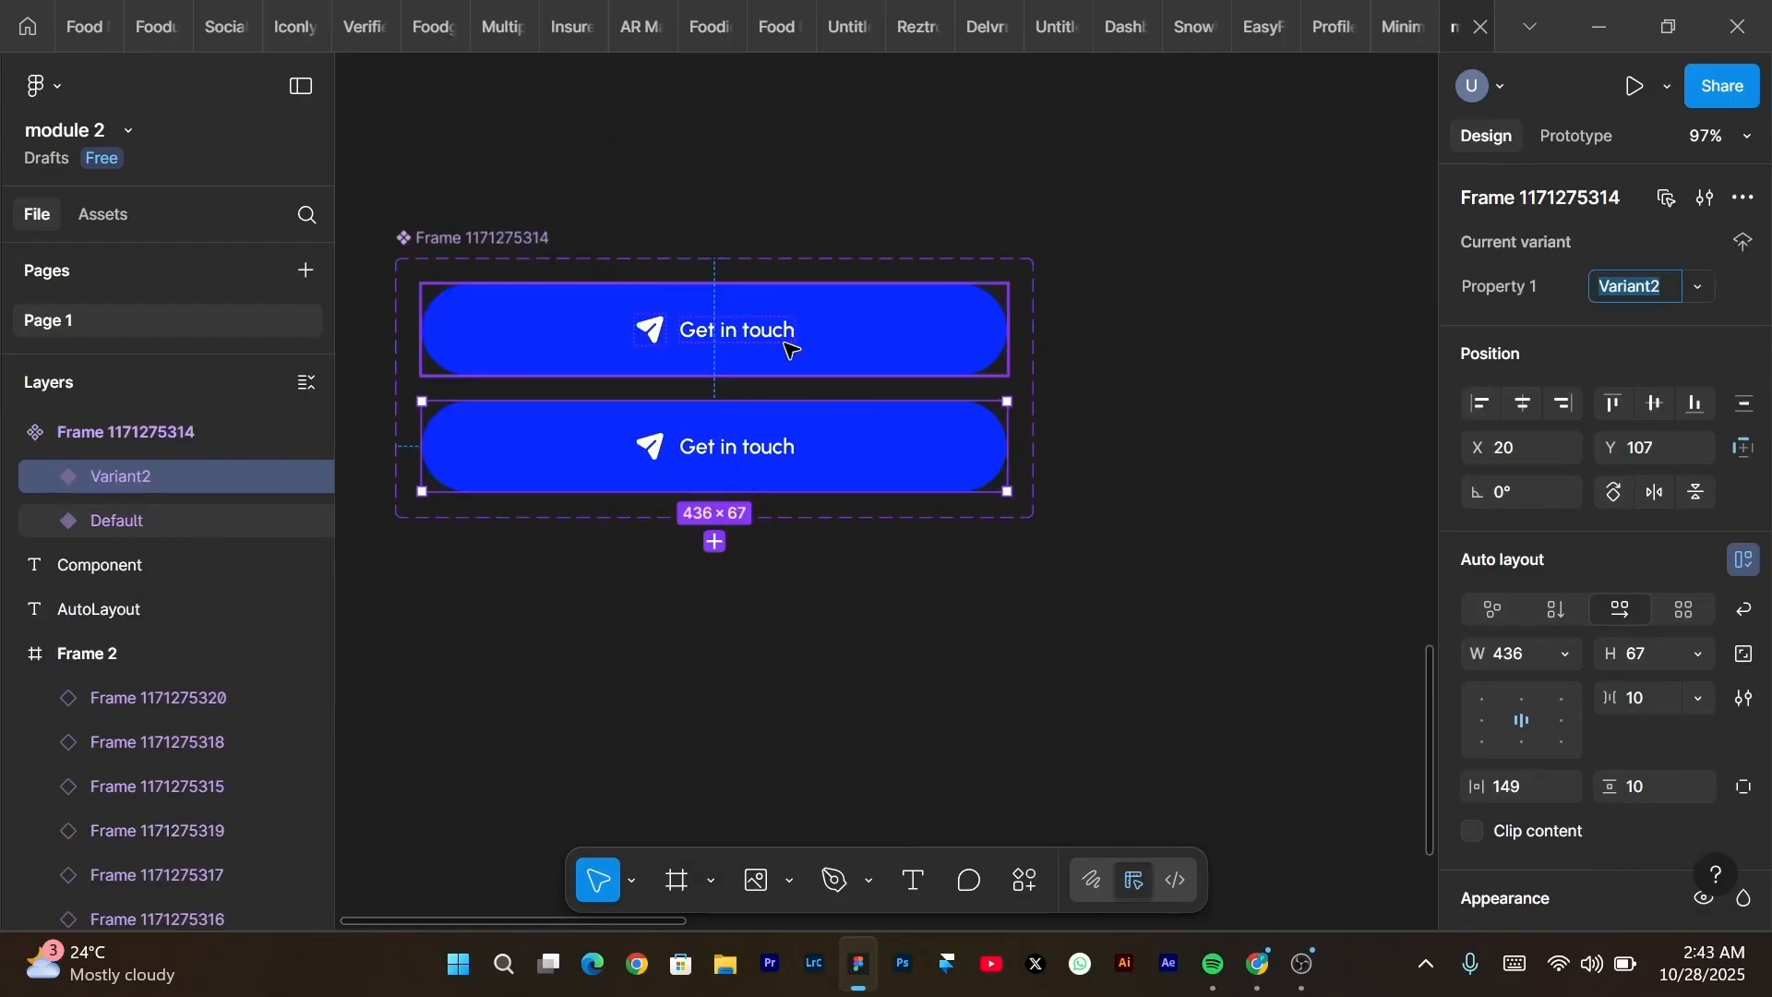
# Hide the second variant's blue fill and give it an inside stroke of weight 1 in white FFFFFF.
pyautogui.scroll(-5, 1537, 544)
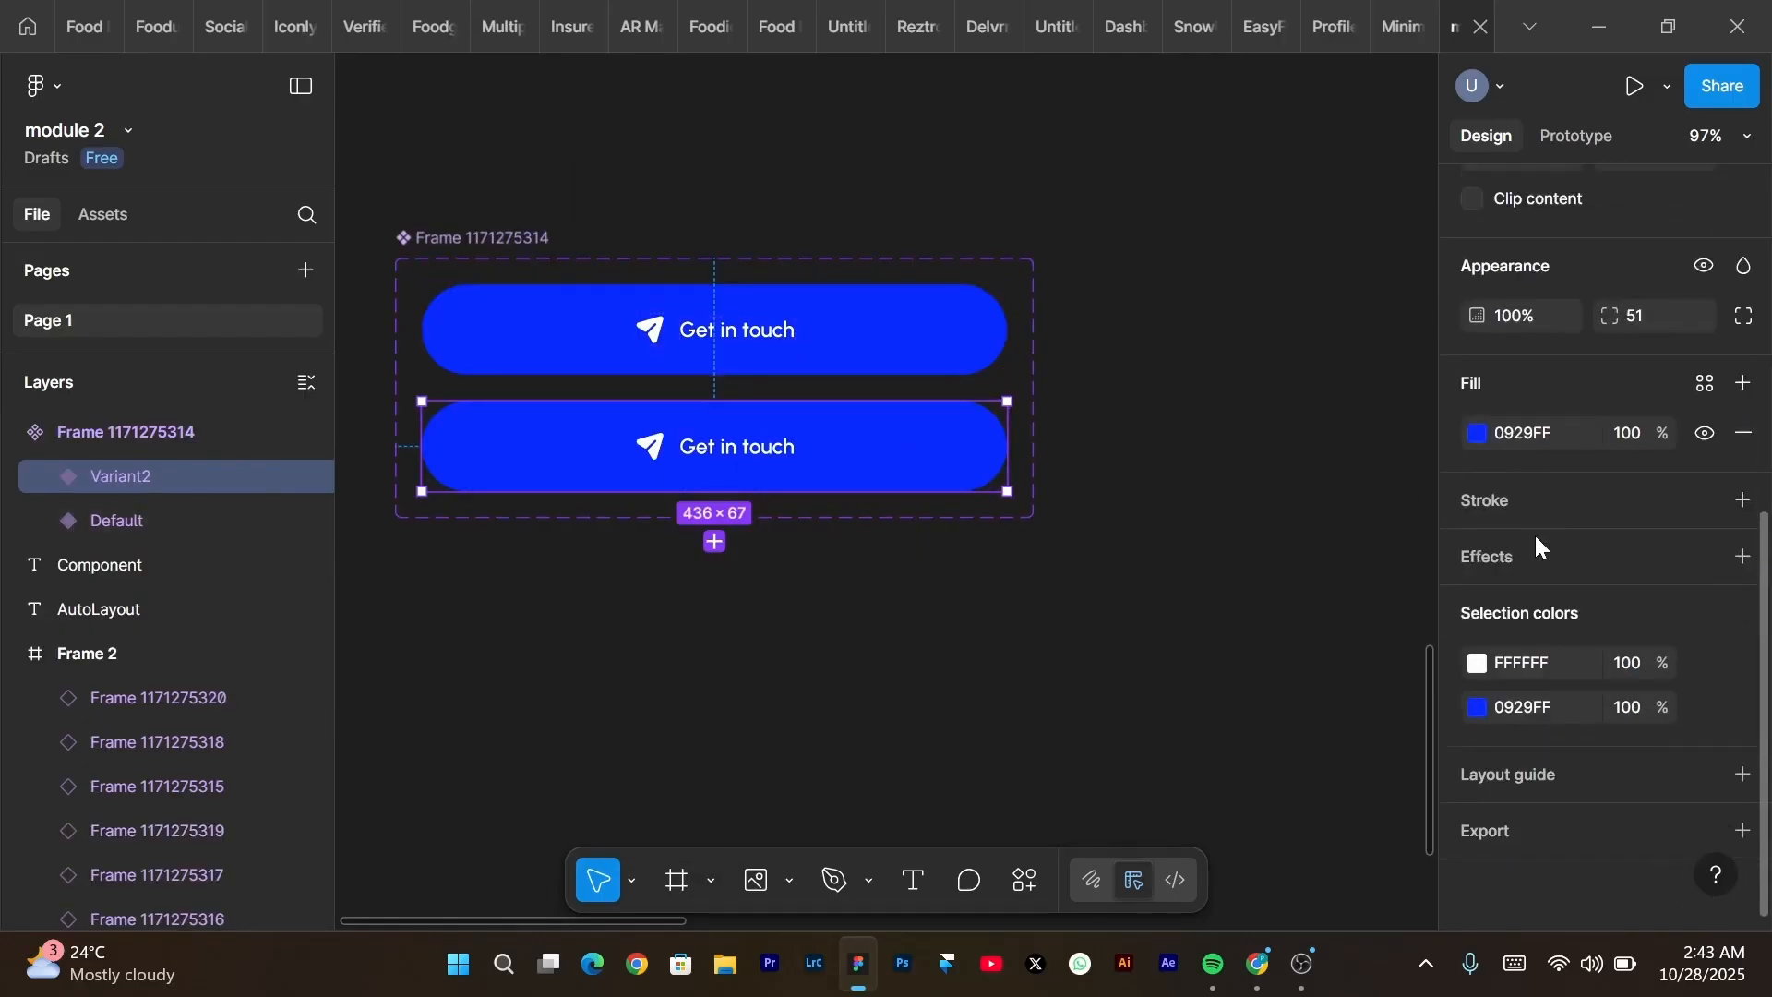
pyautogui.click(1707, 434)
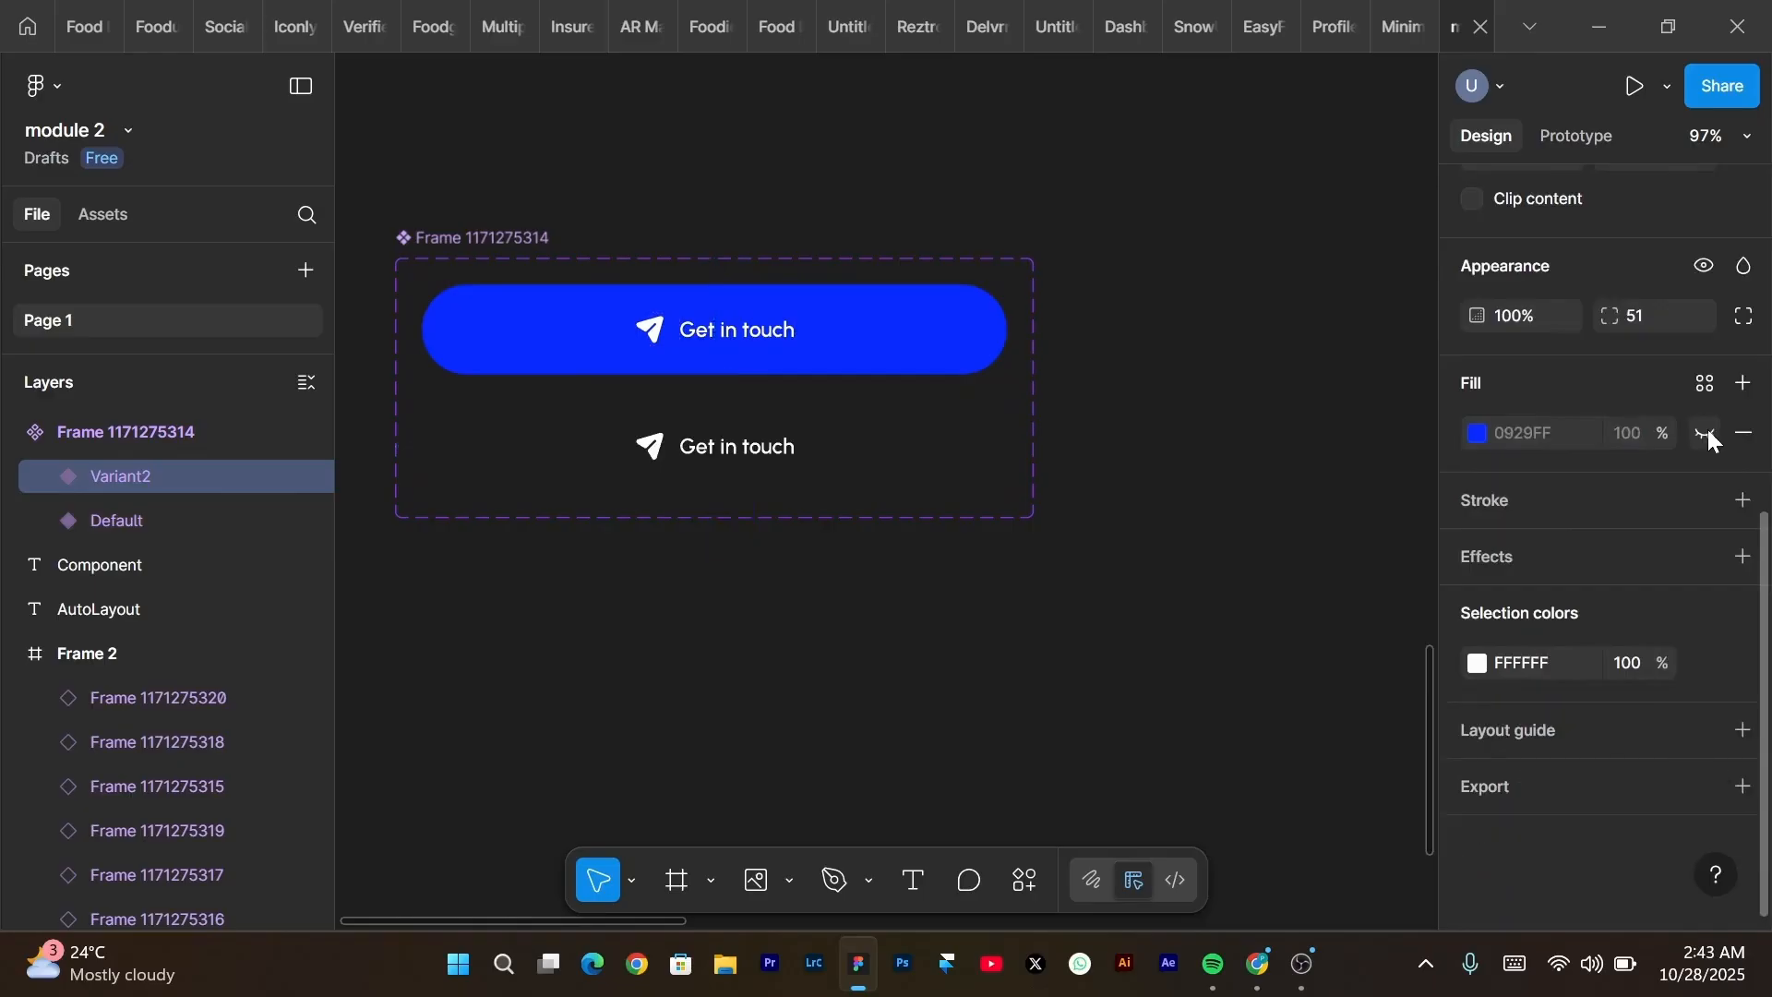
pyautogui.click(1742, 501)
pyautogui.click(1263, 450)
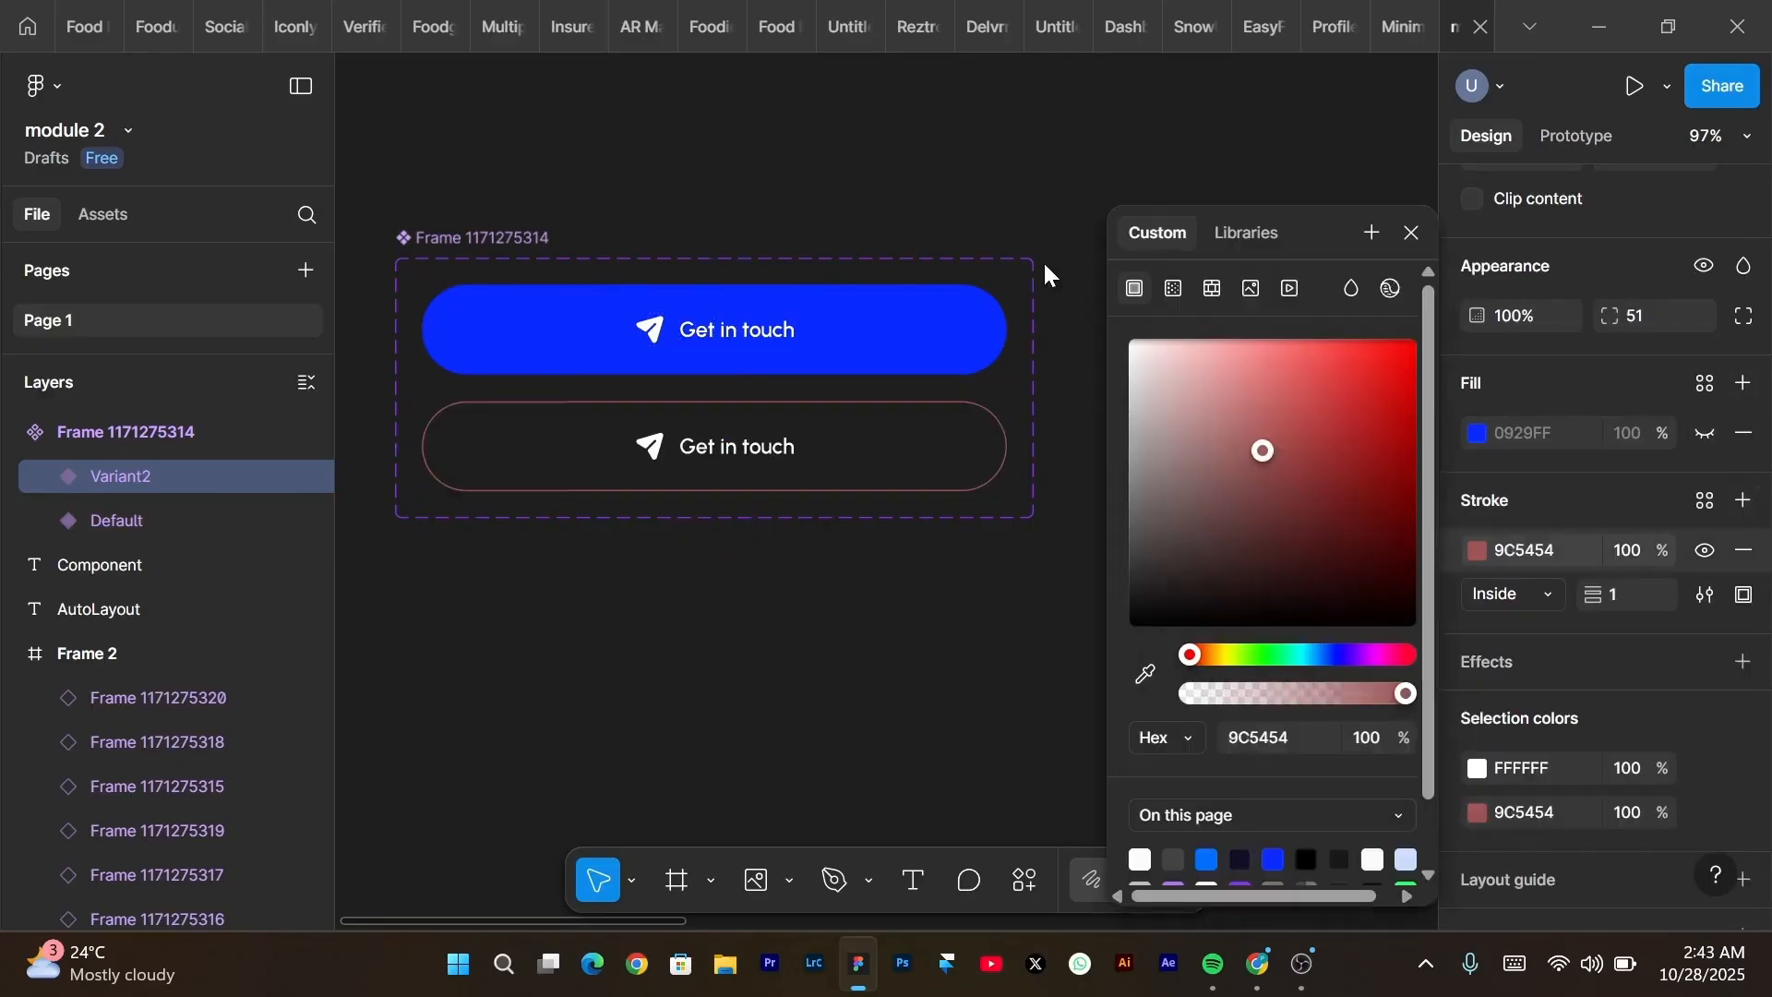
pyautogui.moveTo(1044, 266); pyautogui.dragTo(1052, 268)
pyautogui.click(702, 443)
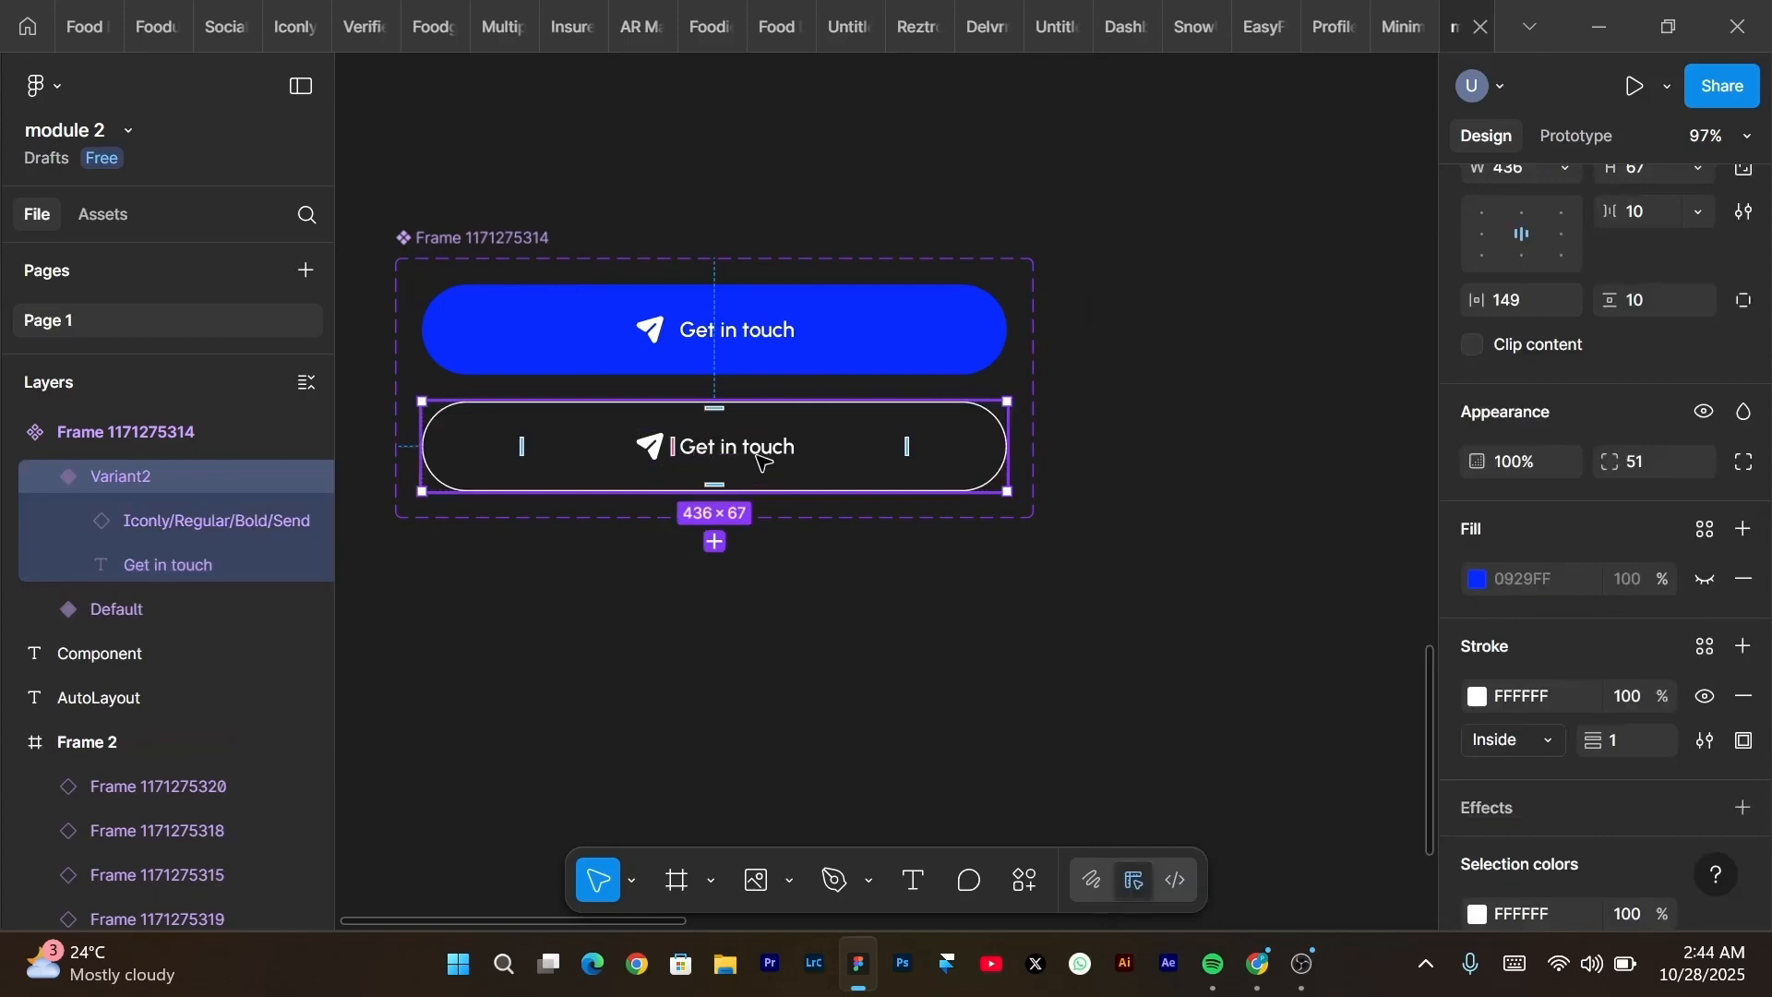
# Recolour the second variant's text, icon and stroke with the default button's blue 0929FF, and add a third variant below it.
pyautogui.click(762, 460)
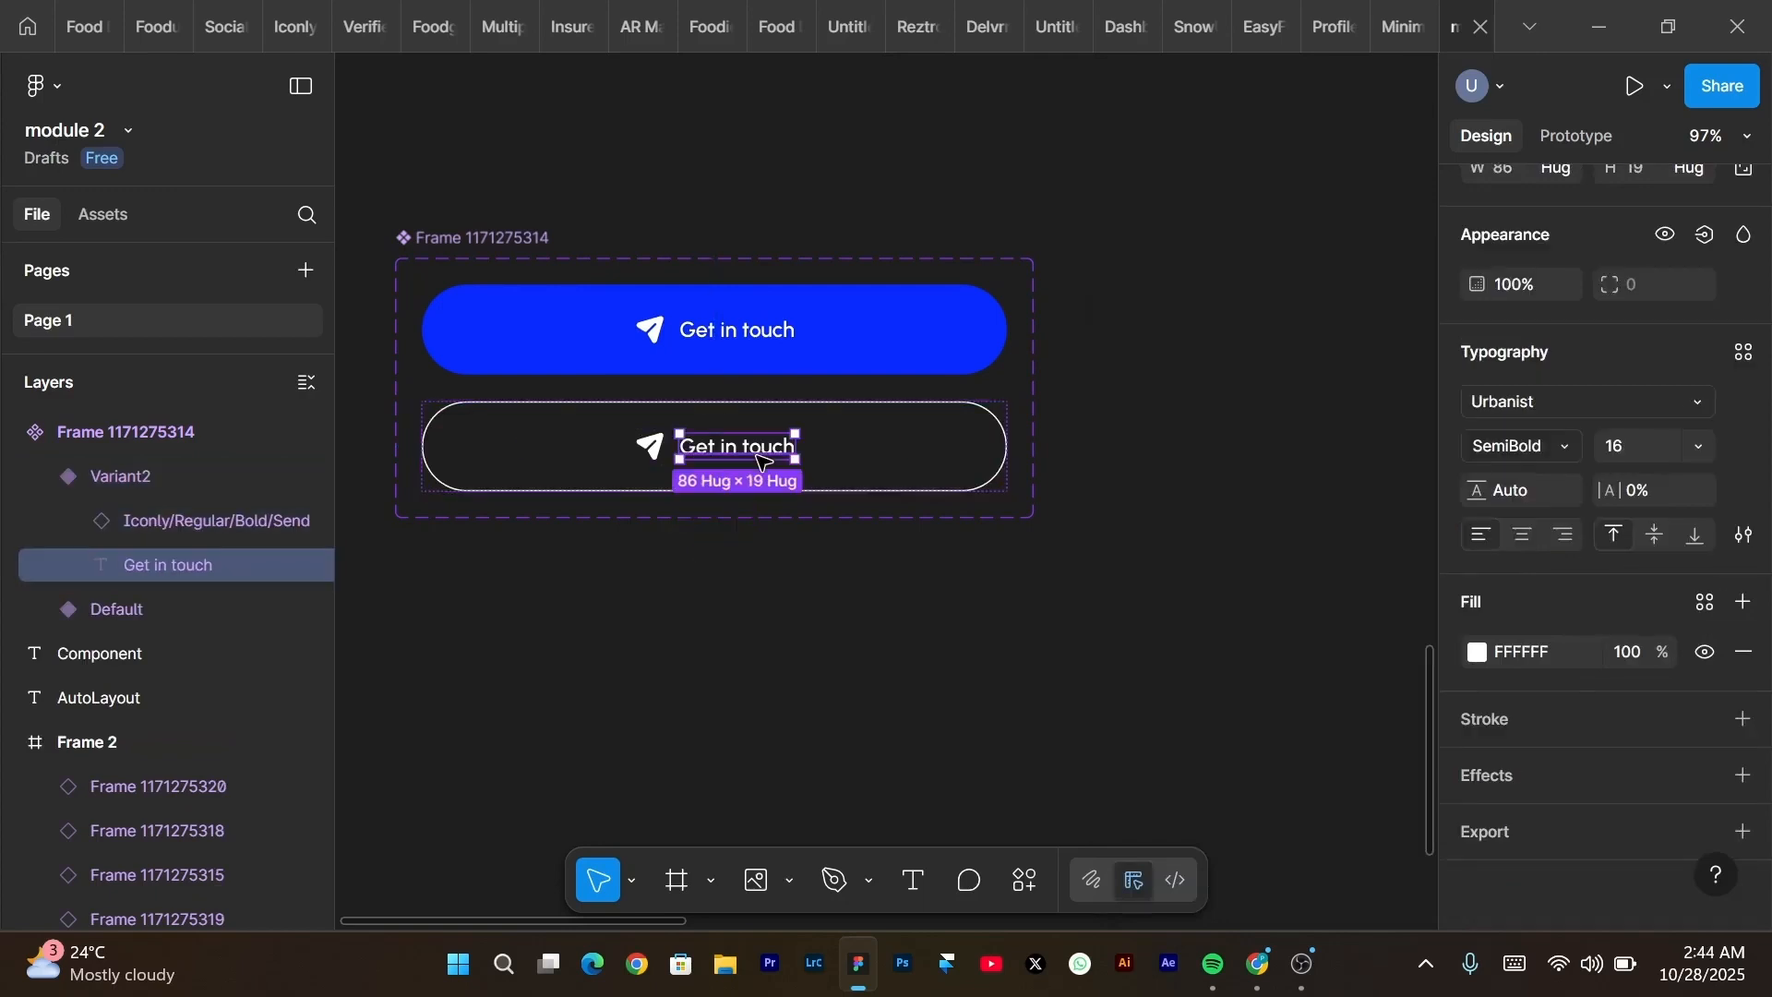
pyautogui.click(1477, 652)
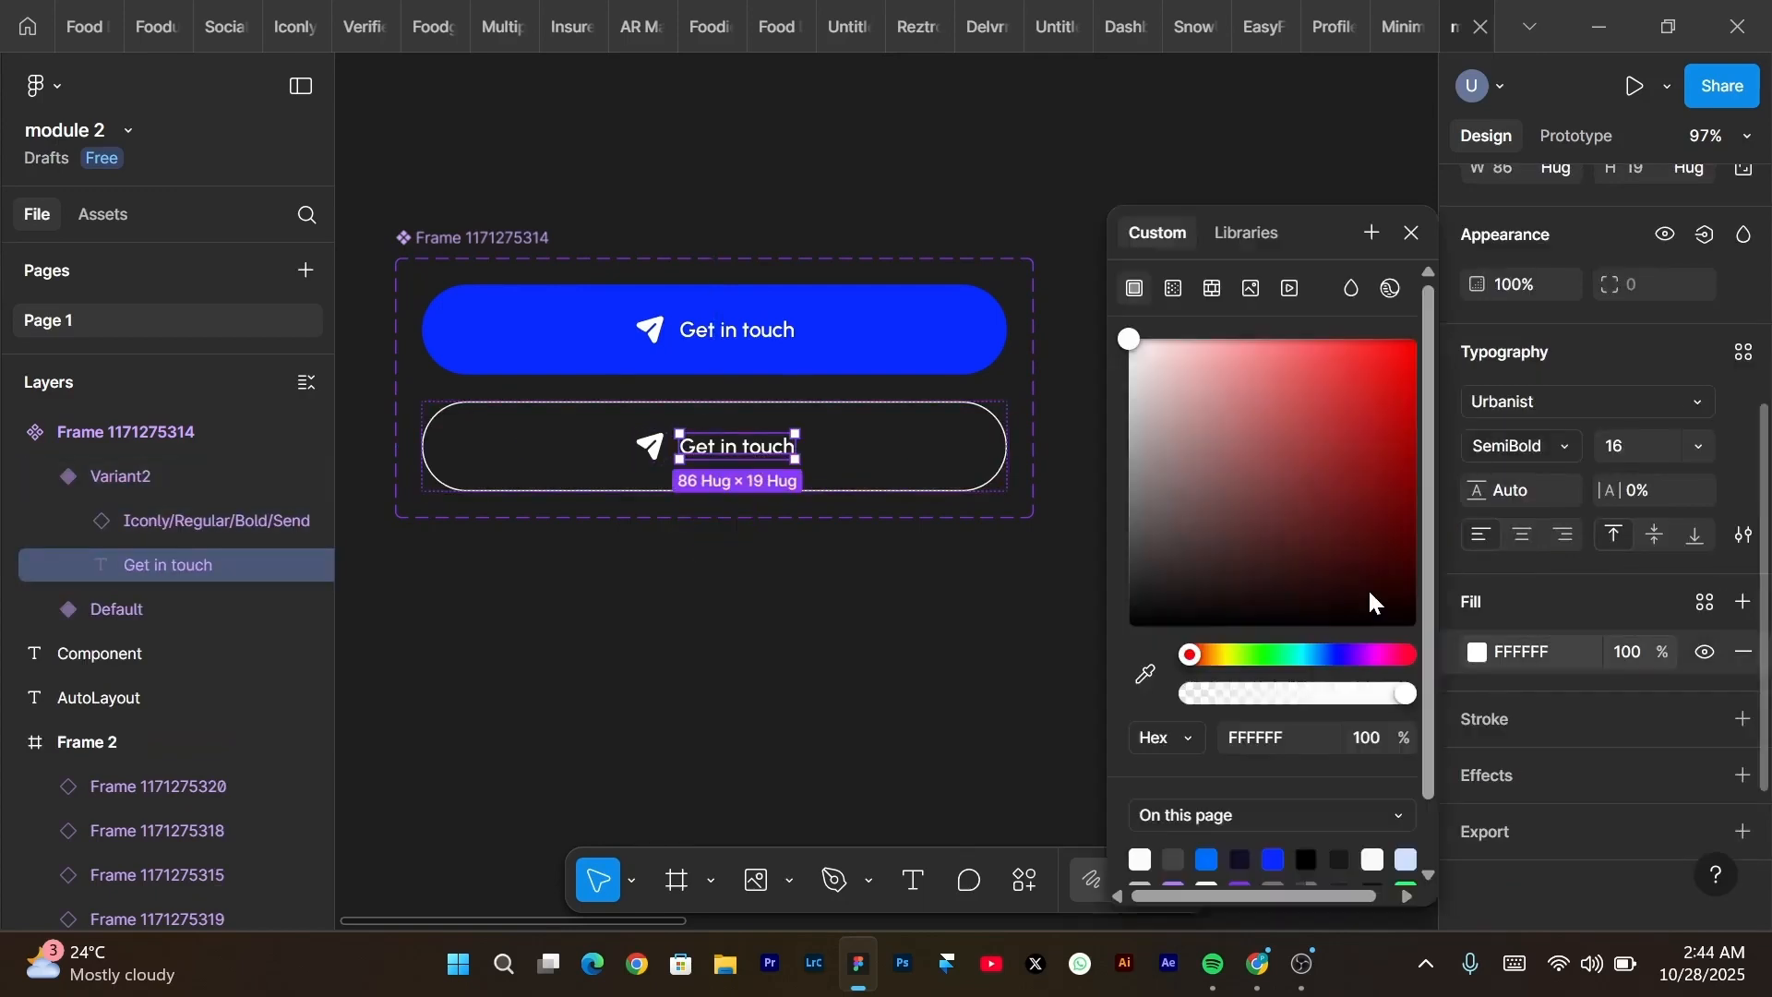
pyautogui.click(1147, 674)
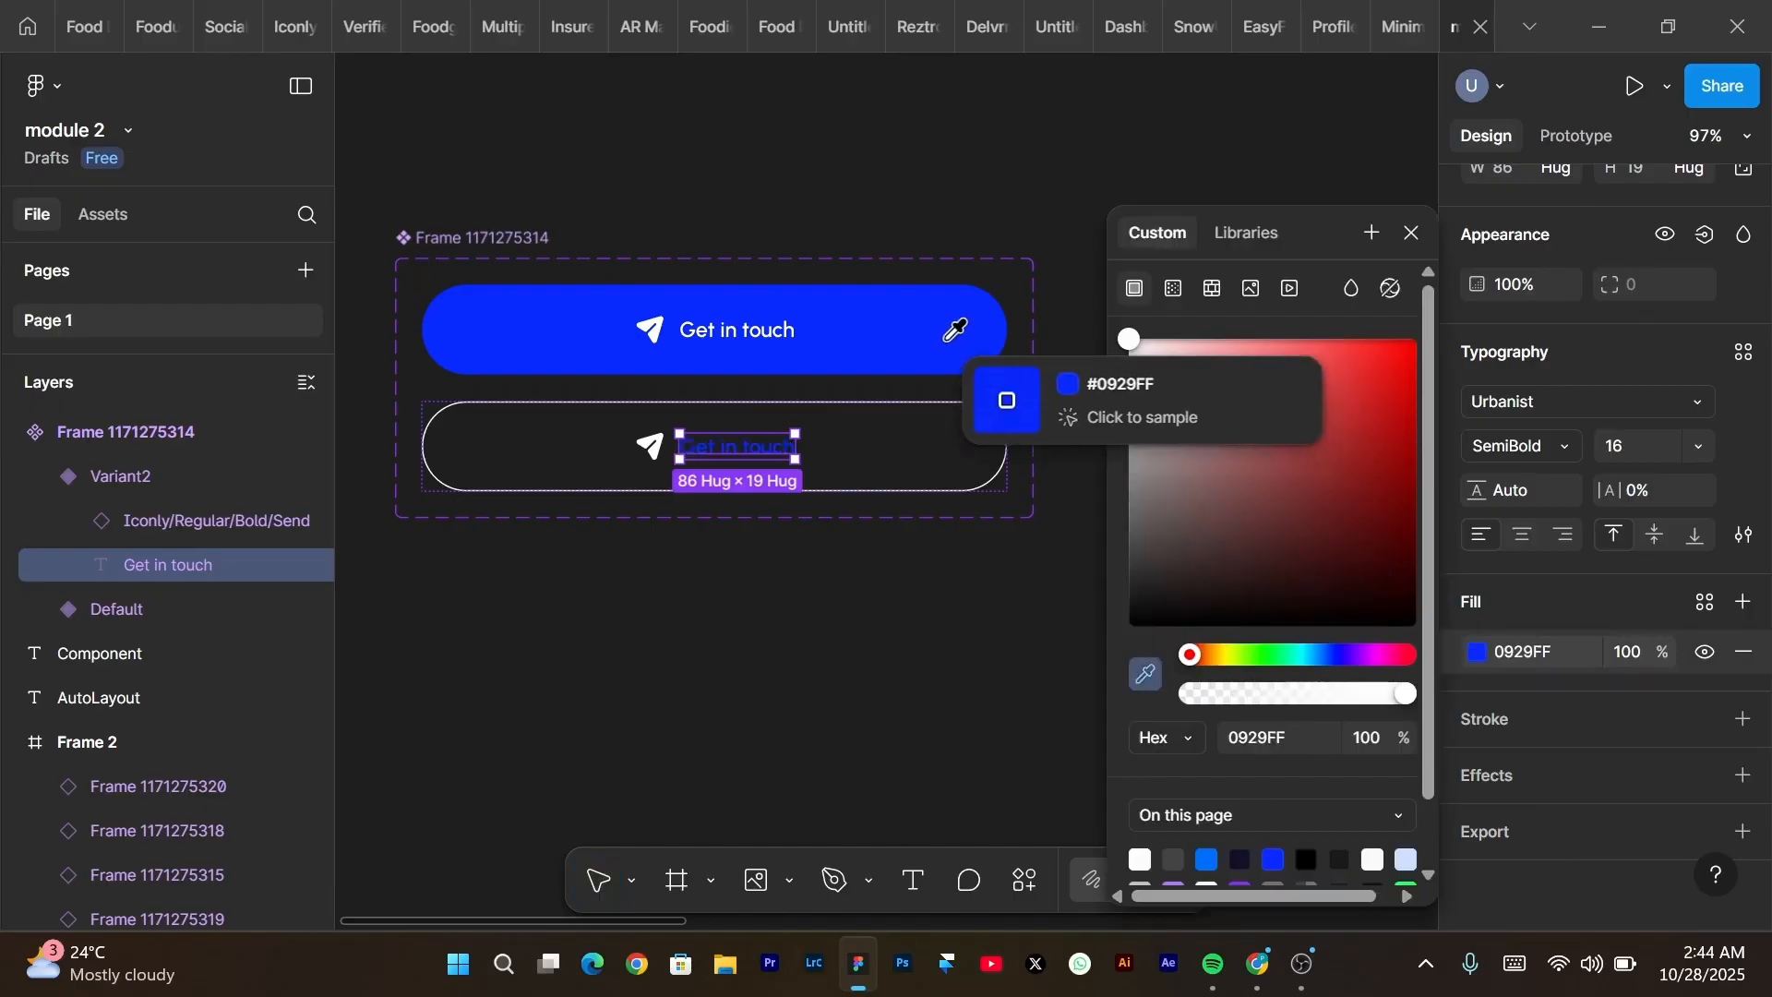
pyautogui.click(946, 339)
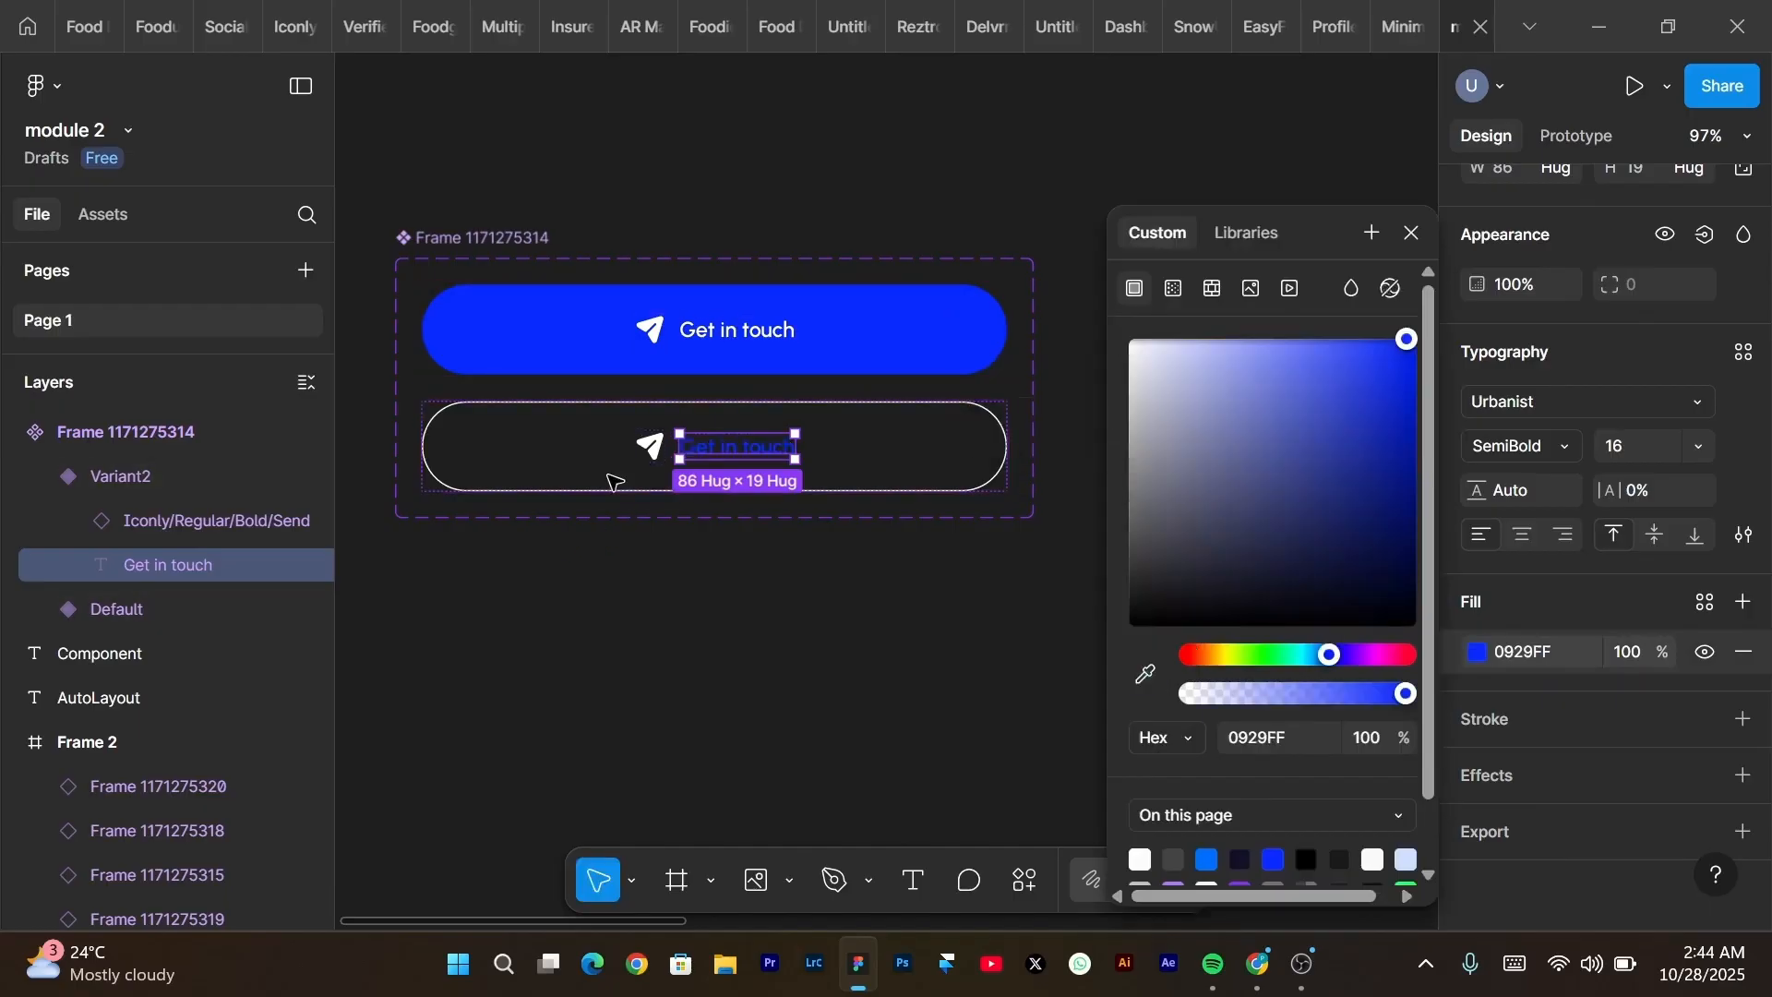
pyautogui.click(654, 446)
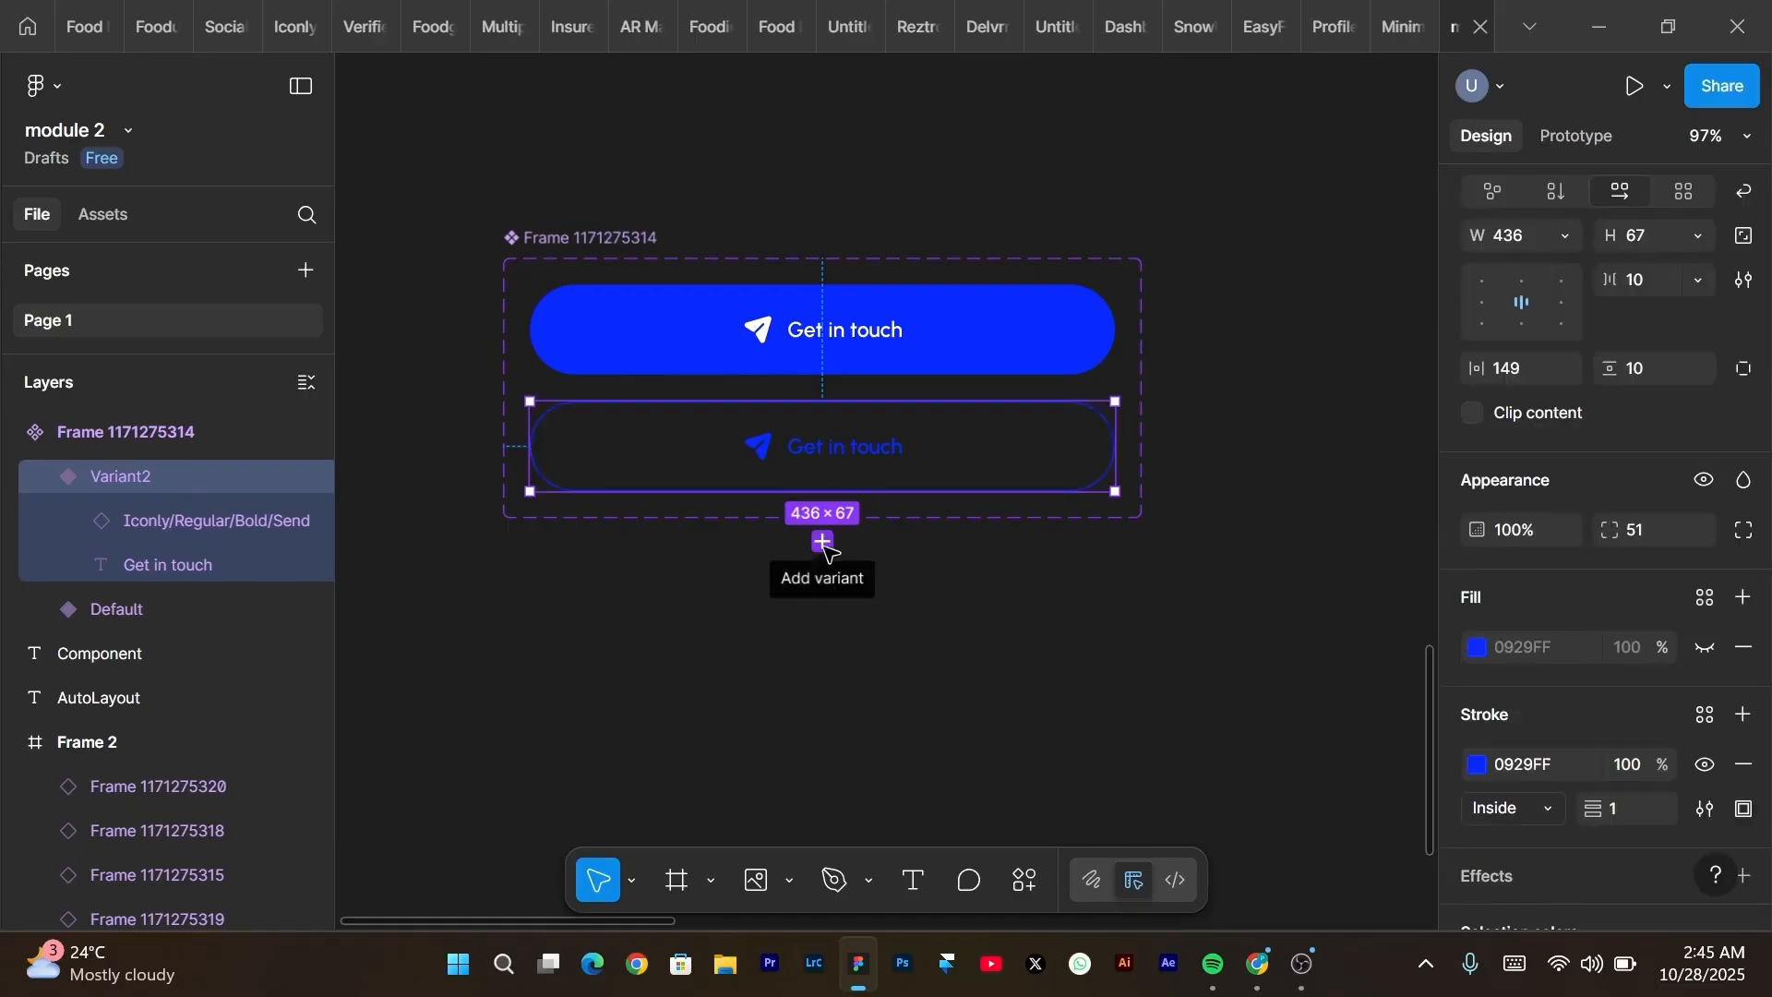
pyautogui.click(822, 542)
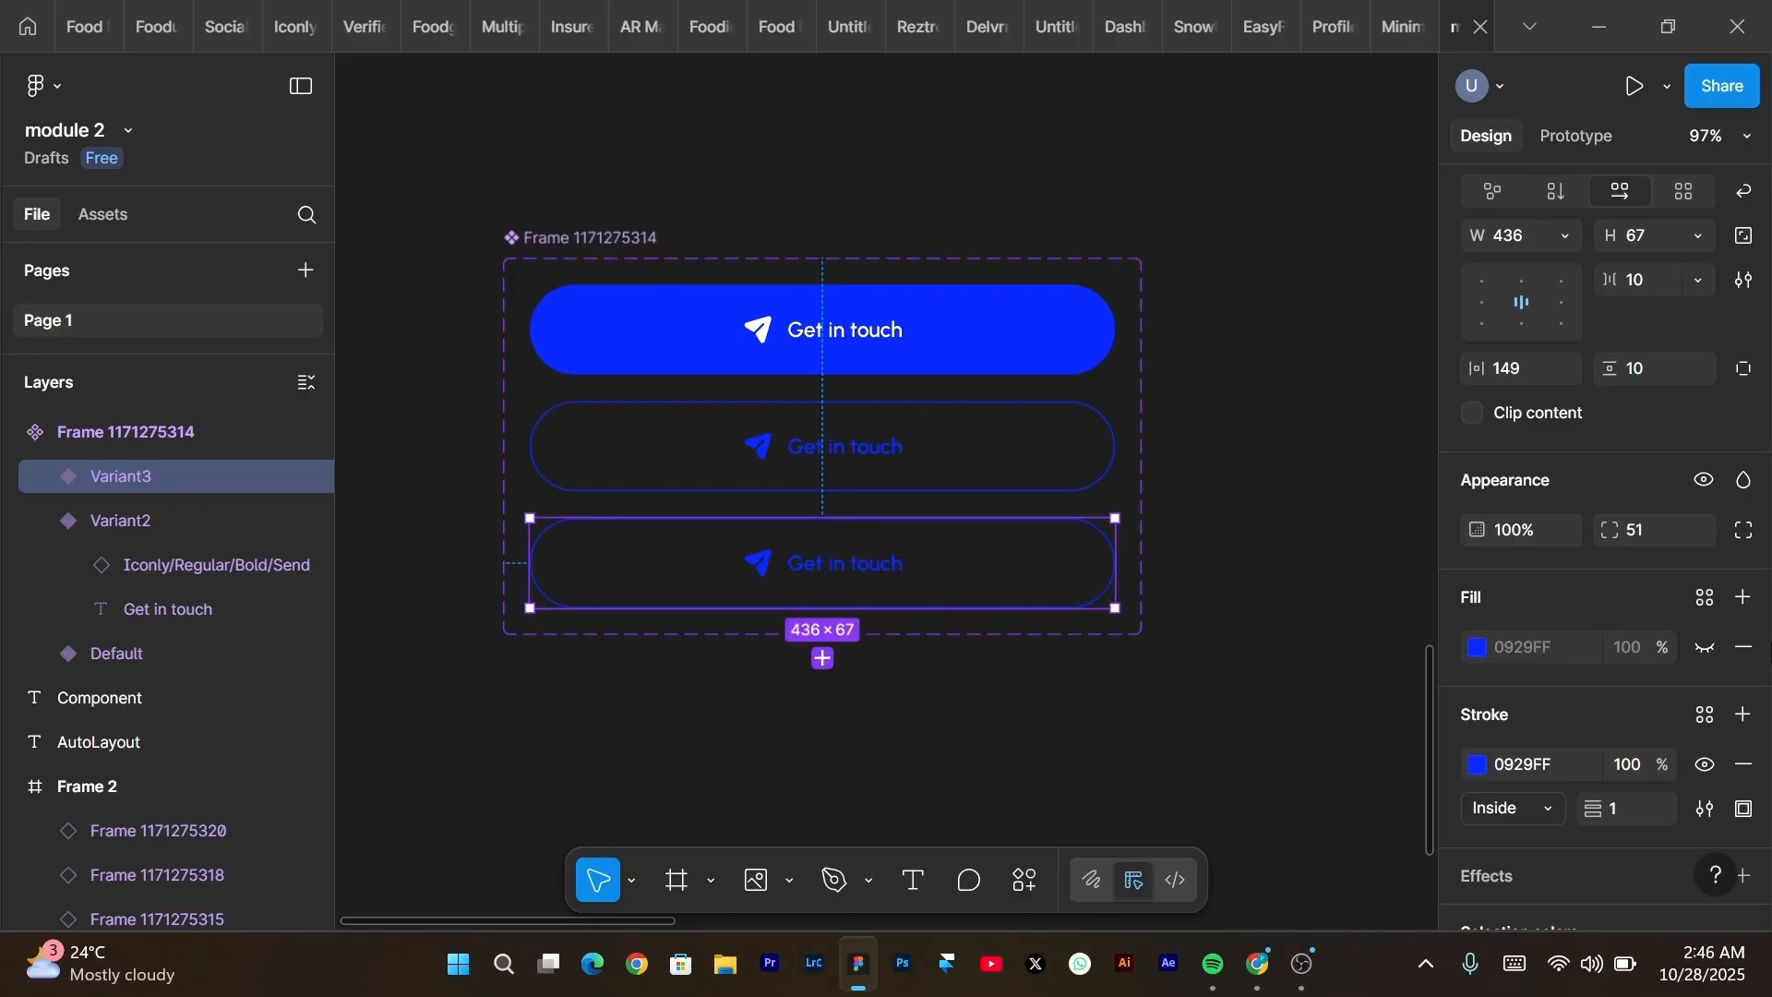
# Show the third variant's fill again and change it to a linear gradient from 0929FF to 051999, running left to right.
pyautogui.click(1705, 647)
pyautogui.click(1480, 649)
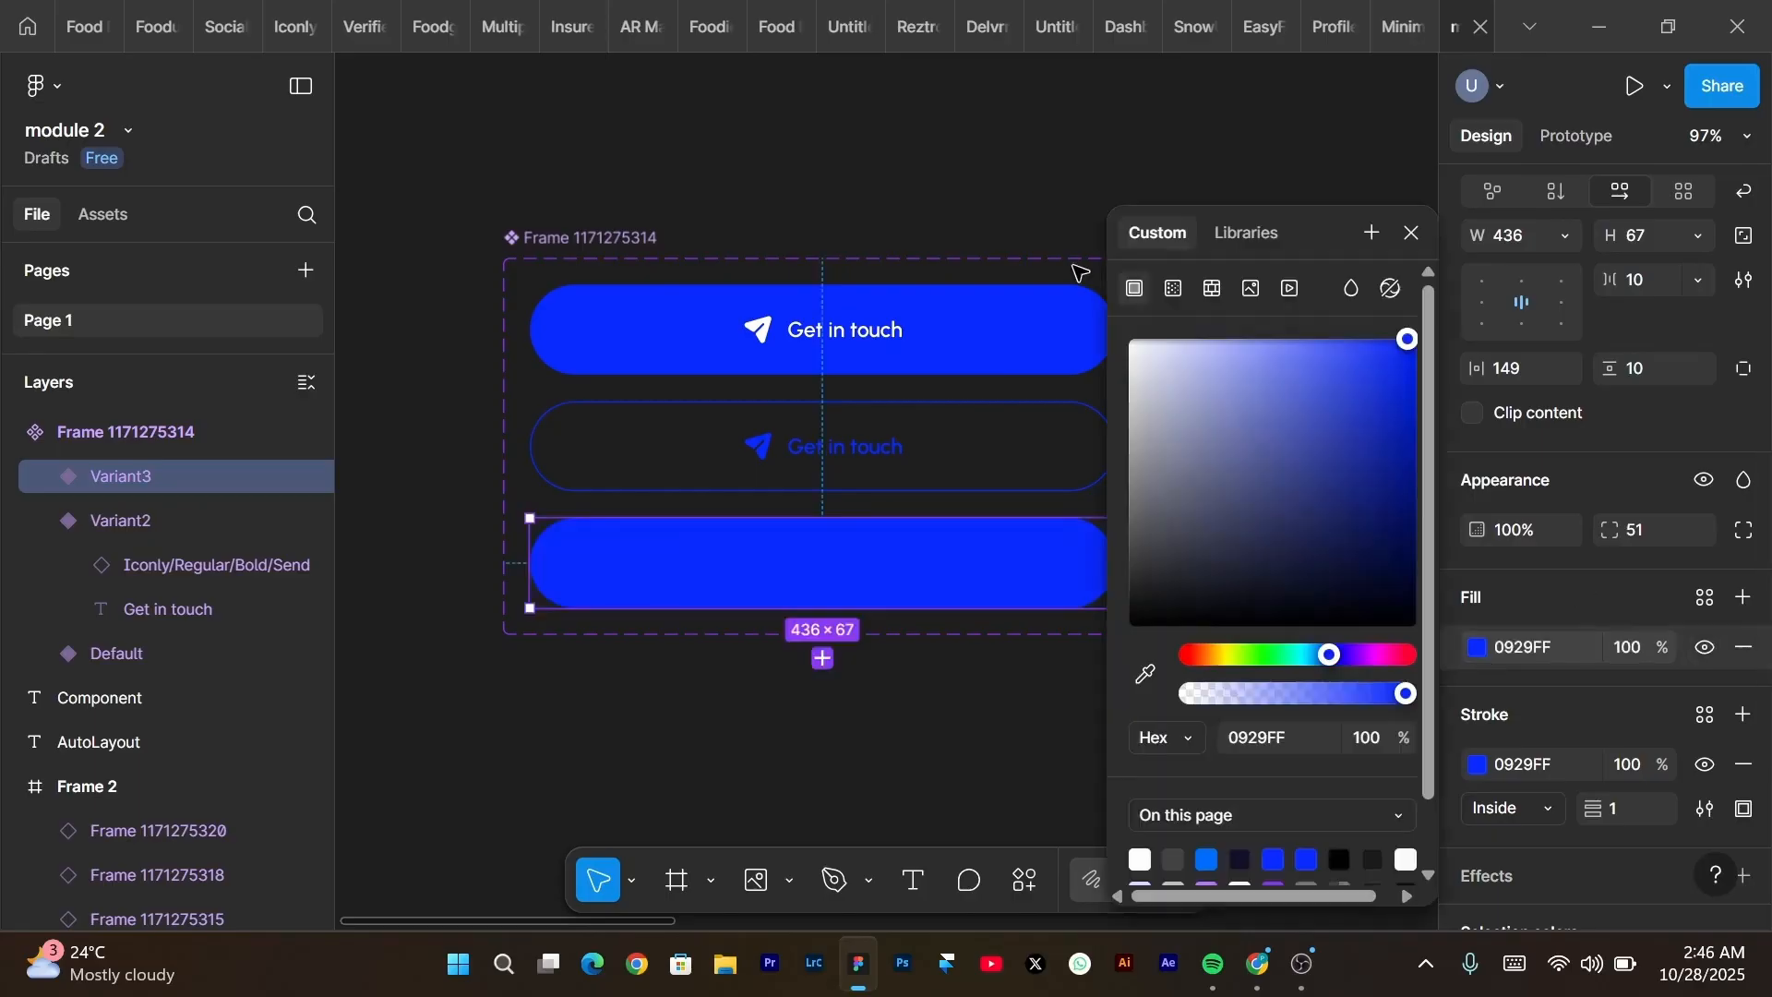
pyautogui.click(1179, 297)
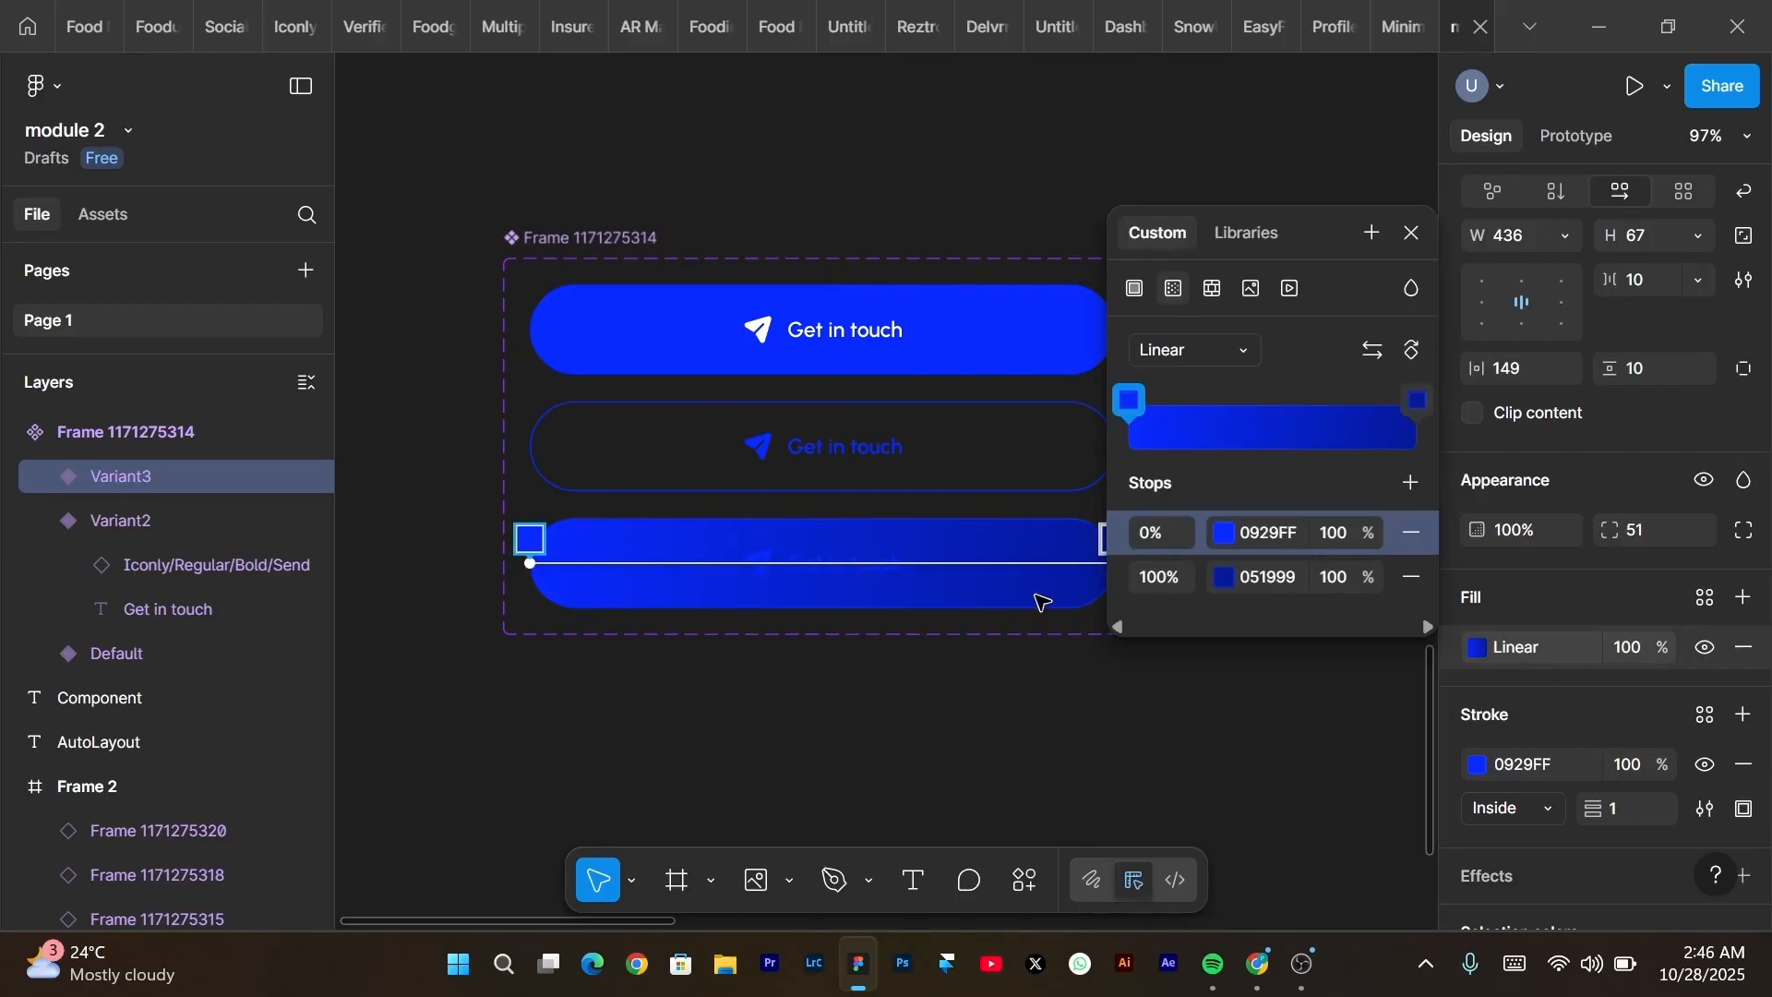
pyautogui.hscroll(1, 941, 613)
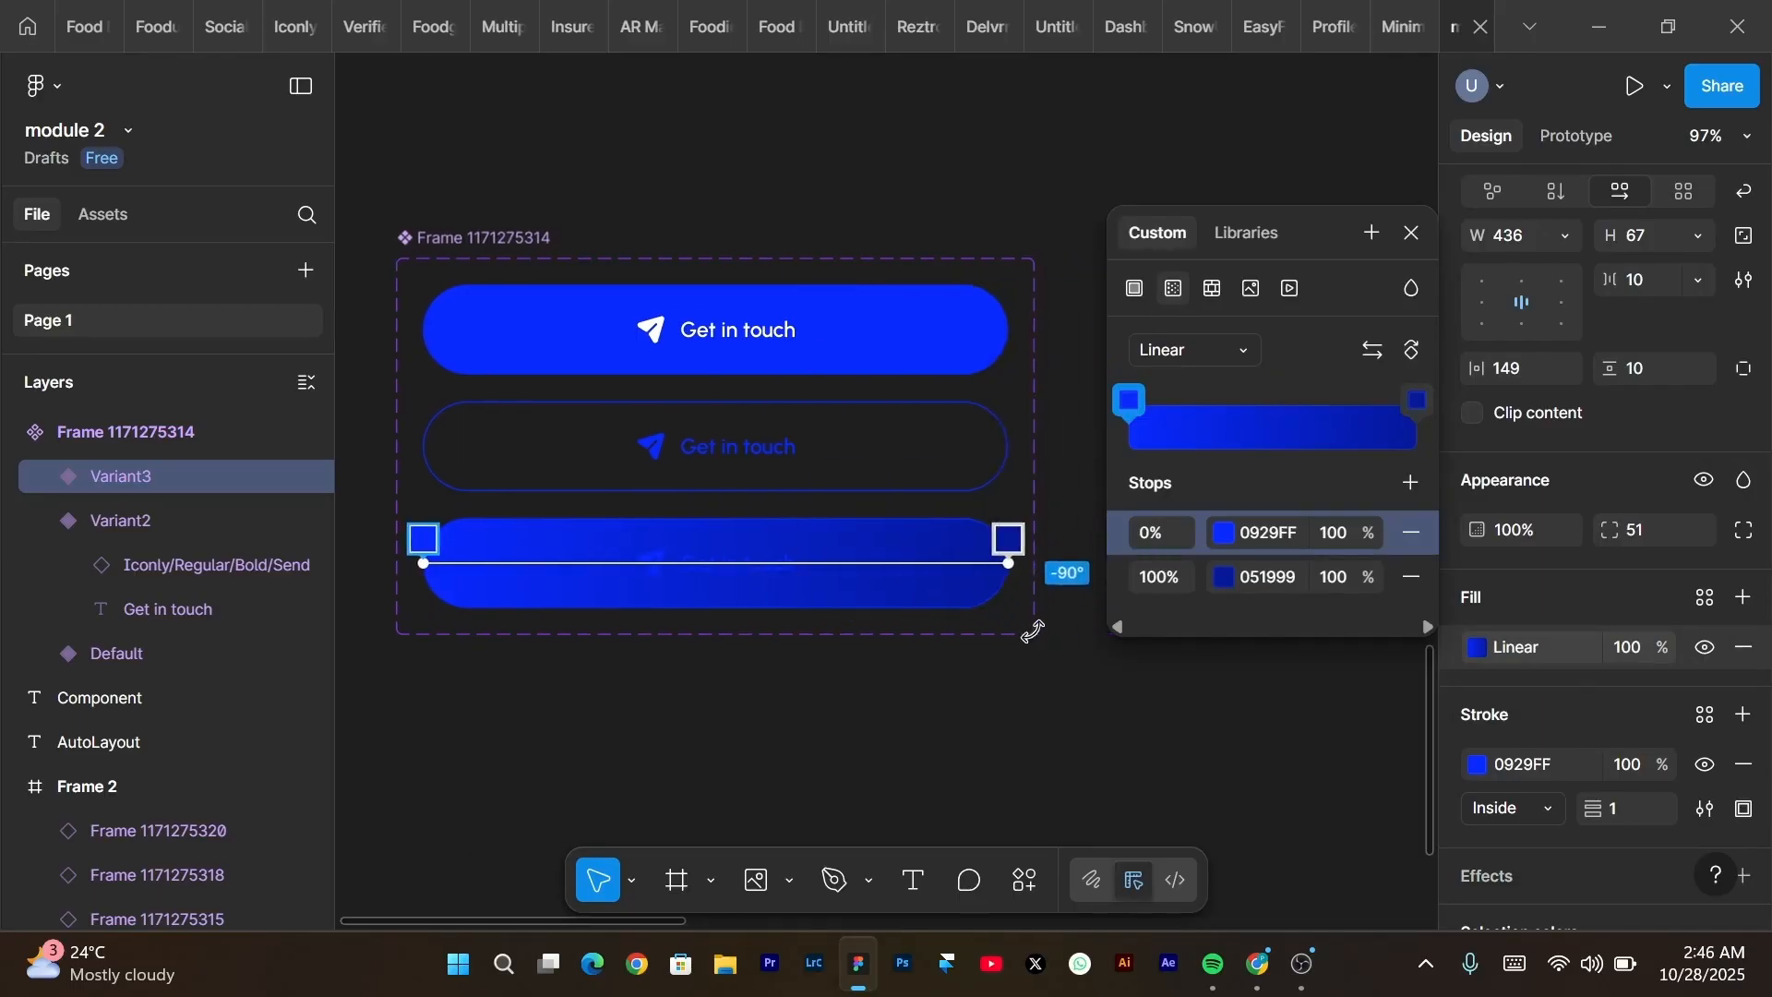
pyautogui.press('Escape')
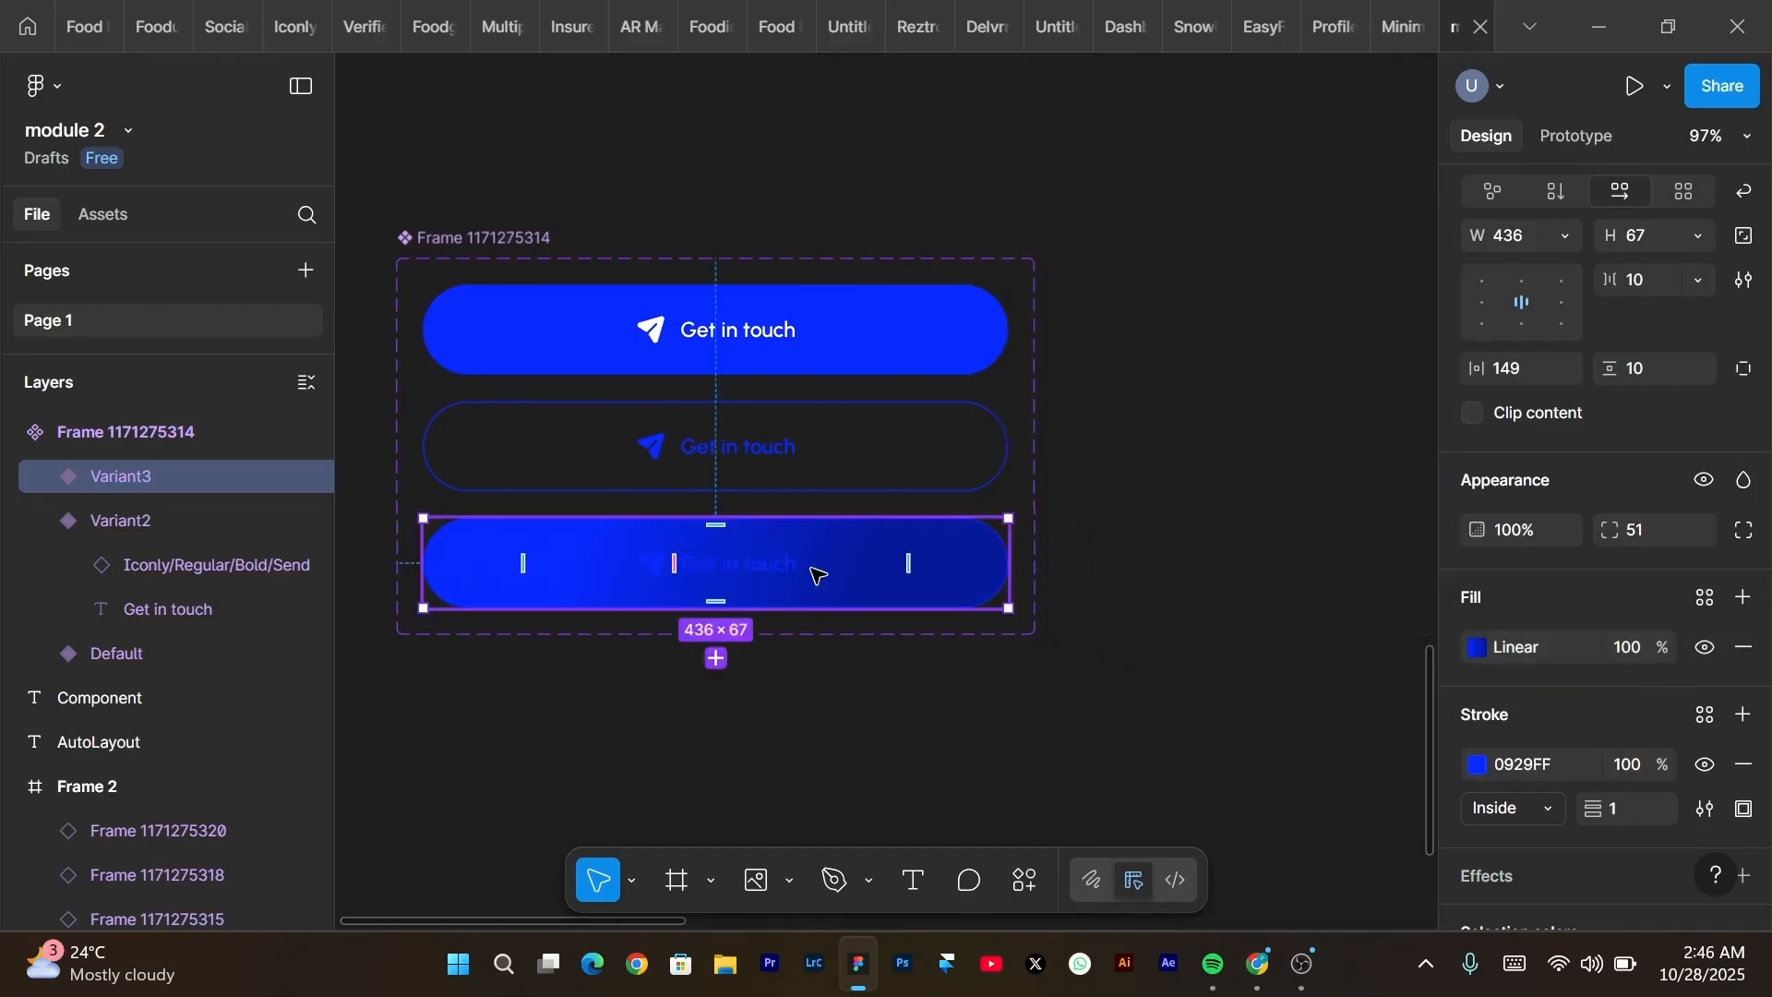
# Recolour the third variant's send icon and "Get in touch" text white FFFFFF.
pyautogui.doubleClick(720, 585)
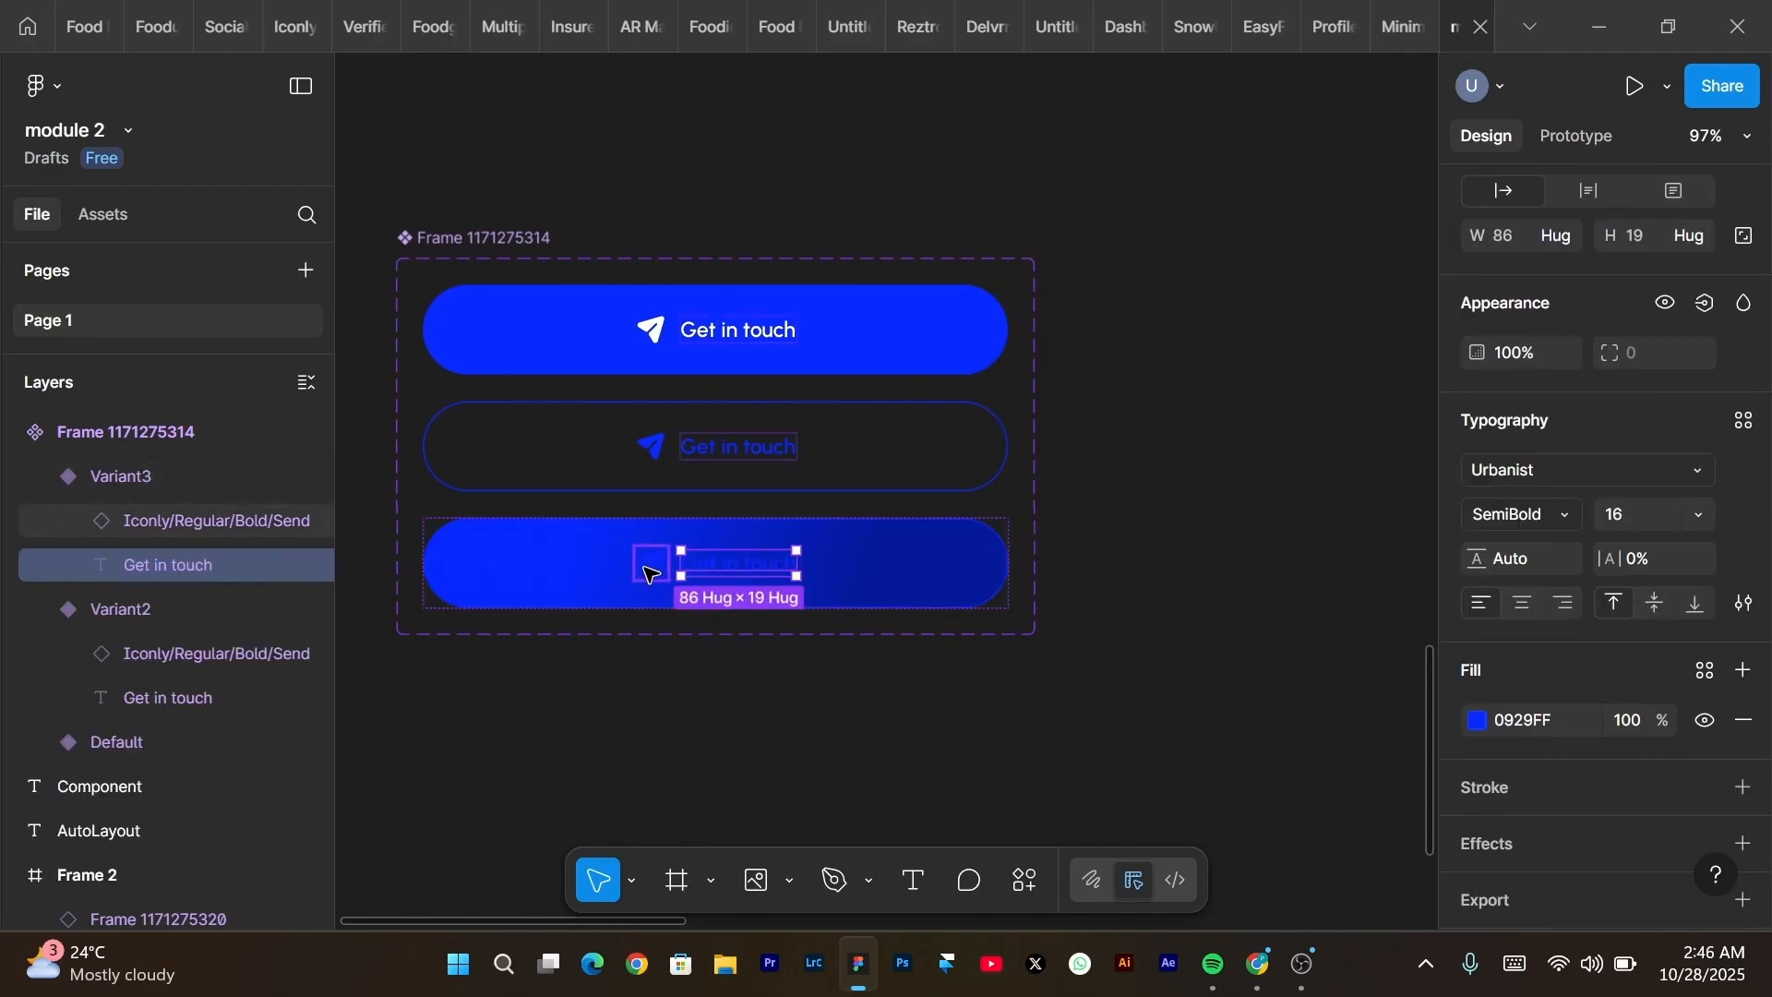
pyautogui.keyDown('shift'); pyautogui.click(643, 572); pyautogui.keyUp('shift')
pyautogui.scroll(-3, 1473, 764)
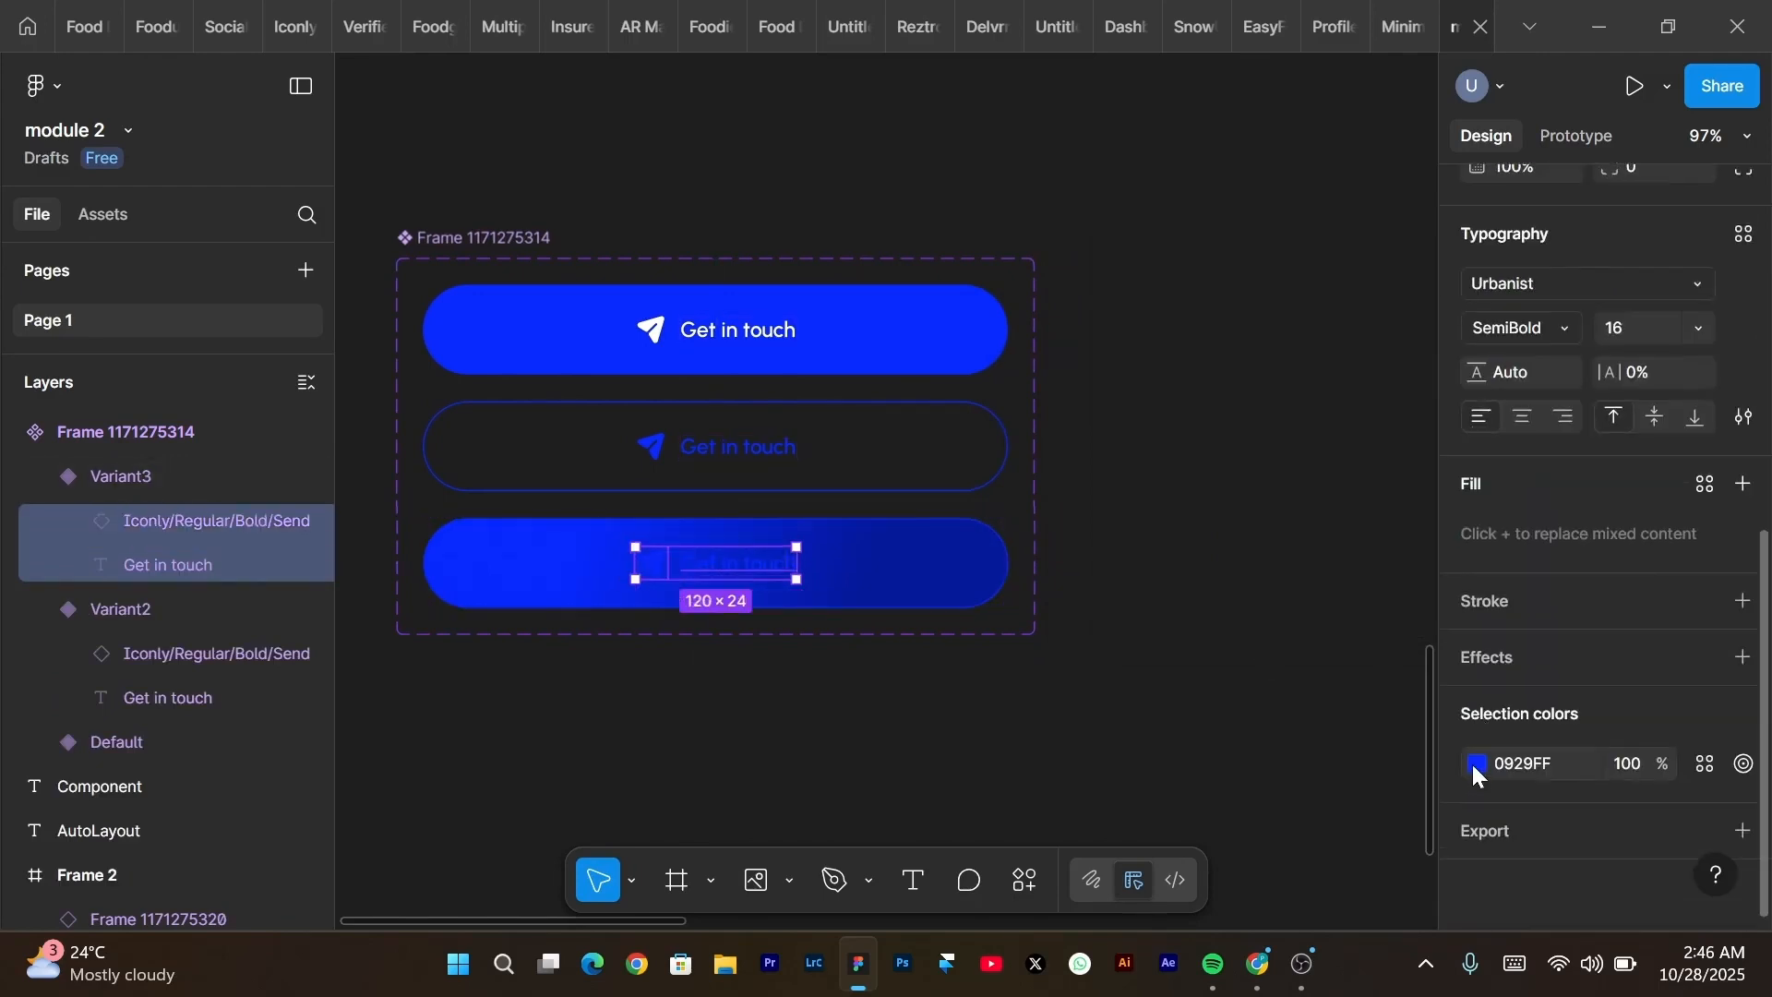
pyautogui.click(1477, 763)
pyautogui.click(1255, 493)
pyautogui.moveTo(1028, 215); pyautogui.dragTo(1023, 222)
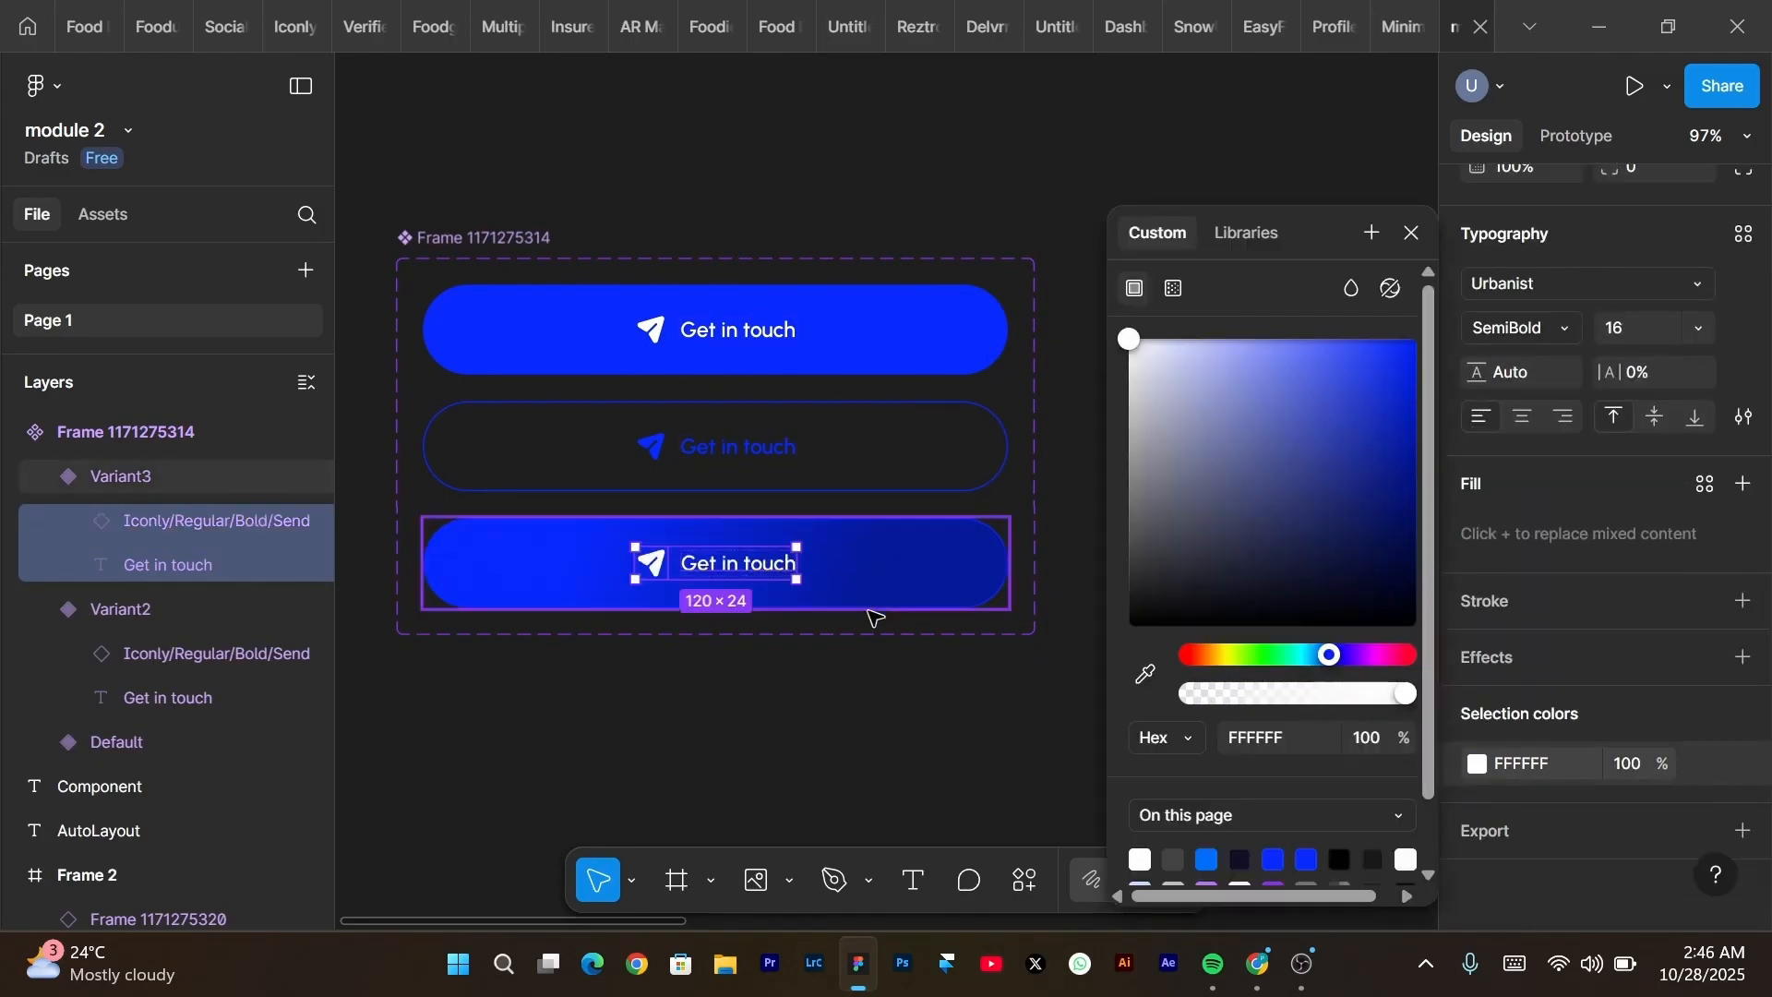
pyautogui.click(812, 687)
pyautogui.scroll(1, 545, 542)
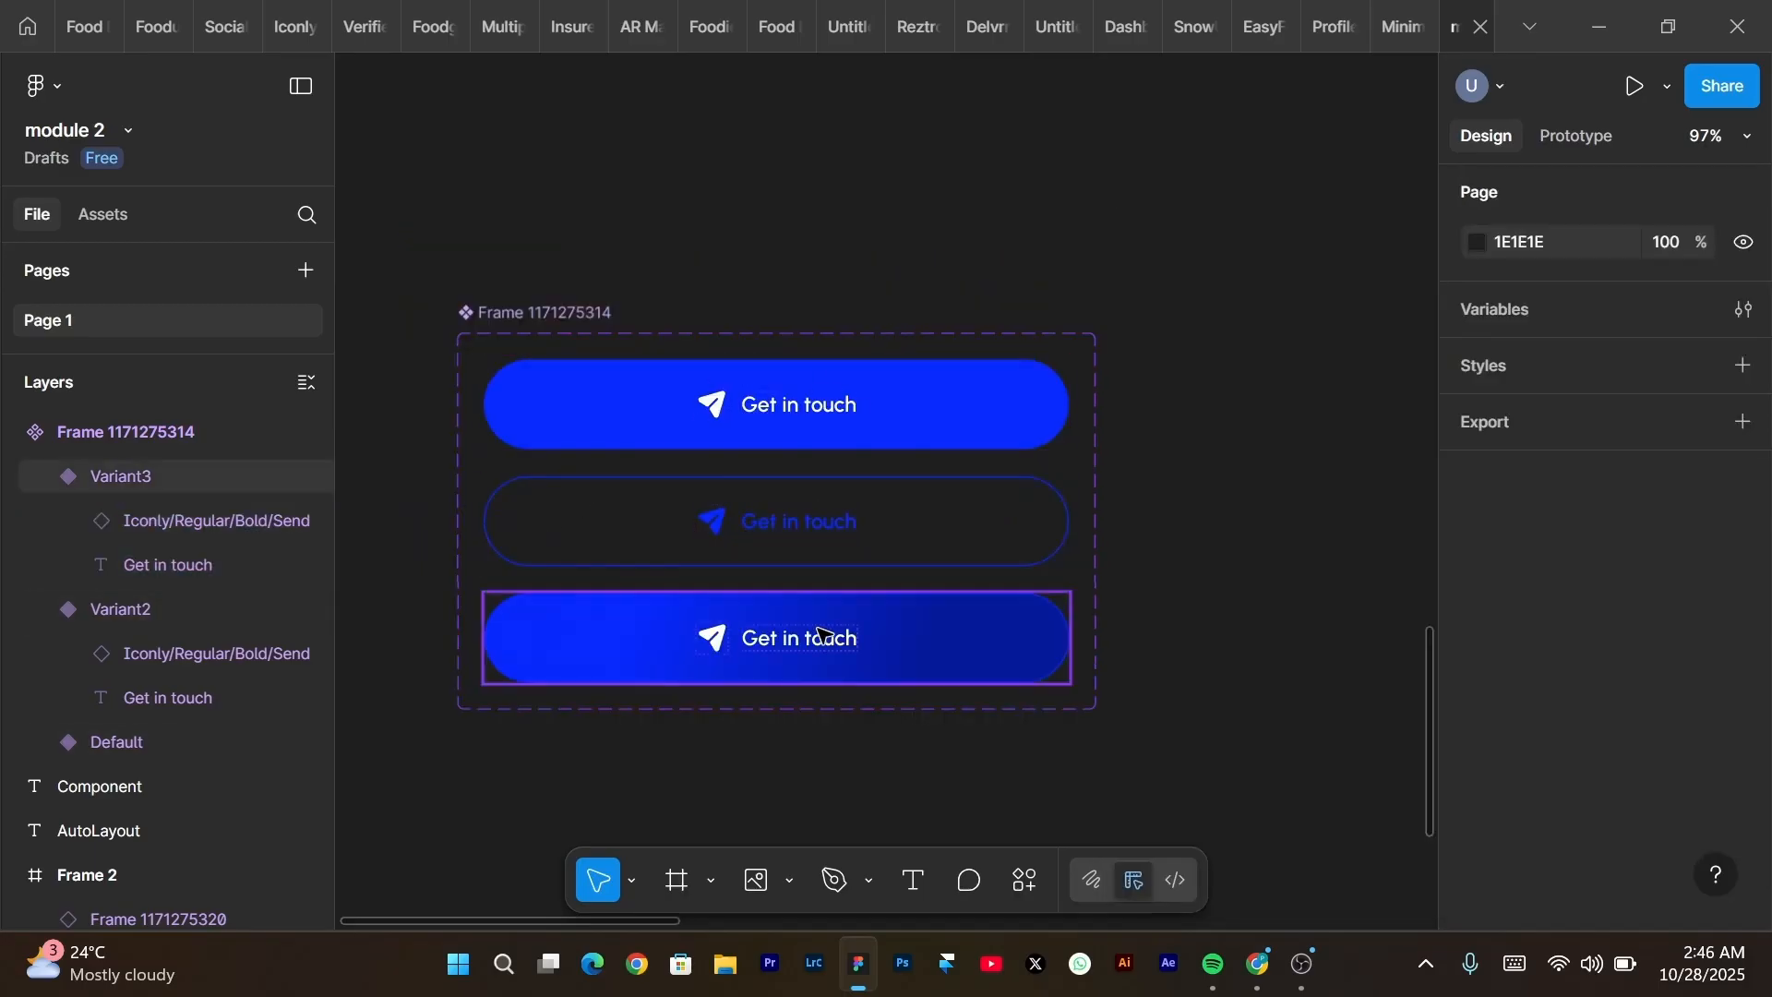
# Lighten the 0929FF stop of the third variant's gradient and run the fill from dark blue on the left to light blue on the right.
pyautogui.click(895, 638)
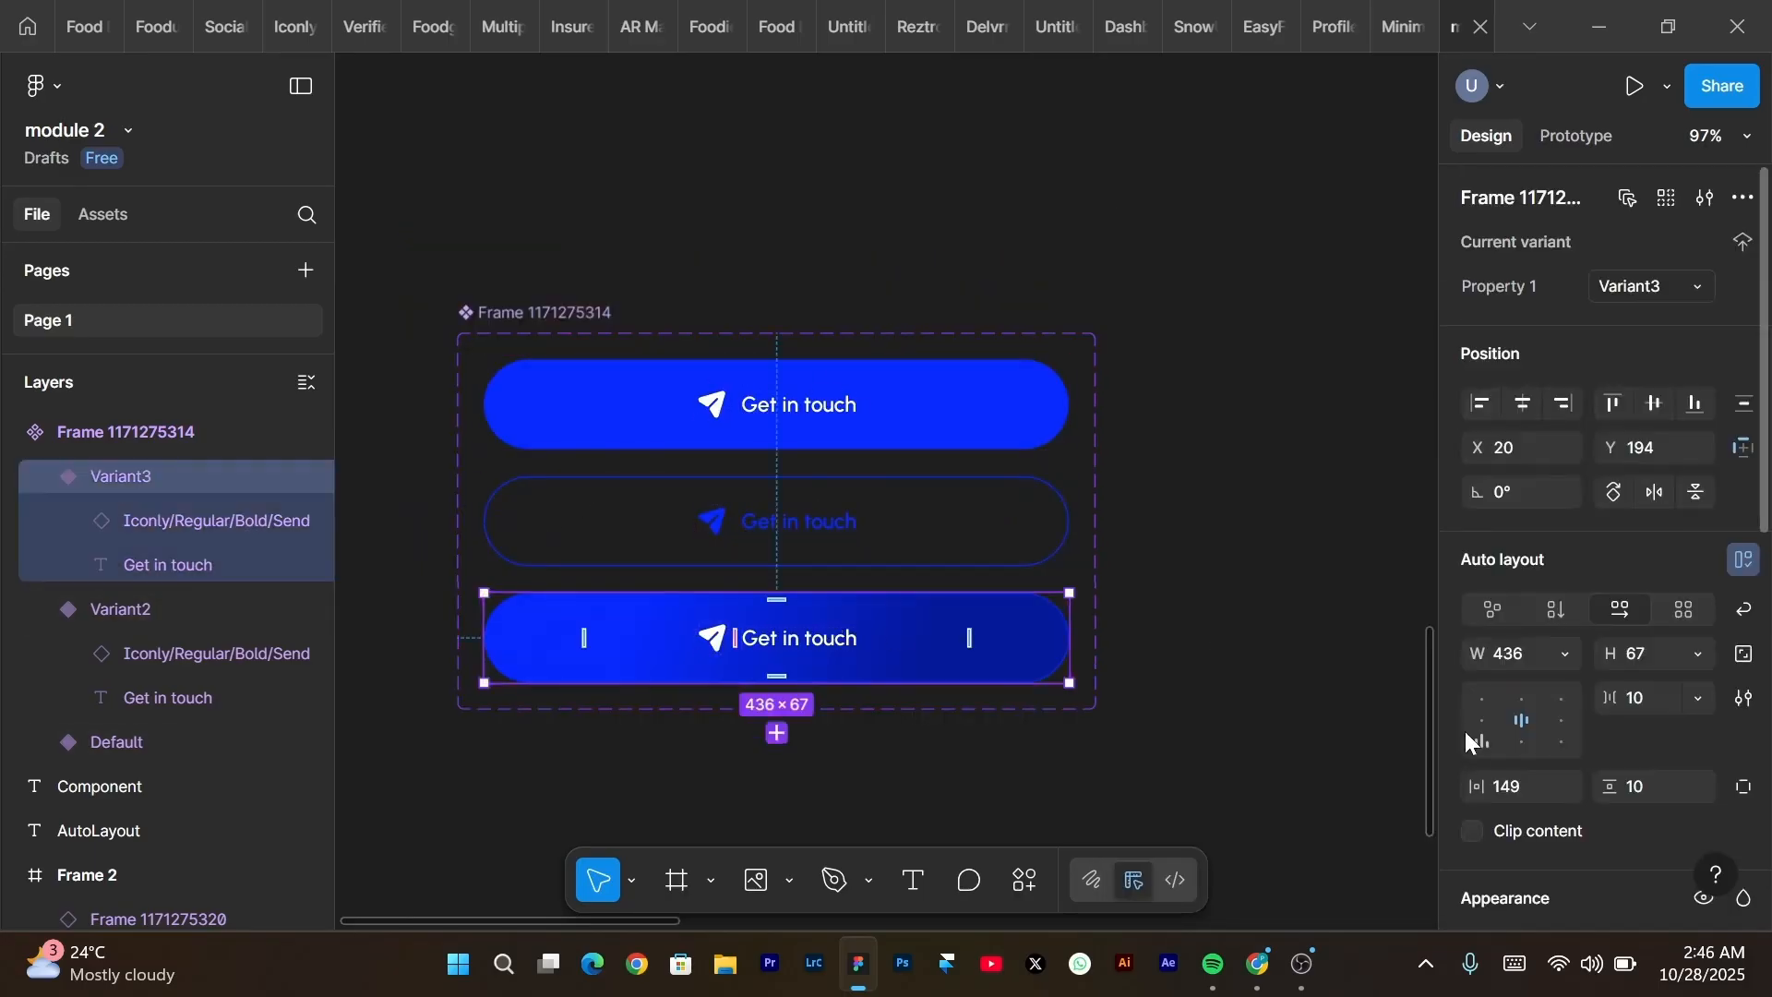
pyautogui.scroll(-8, 1465, 730)
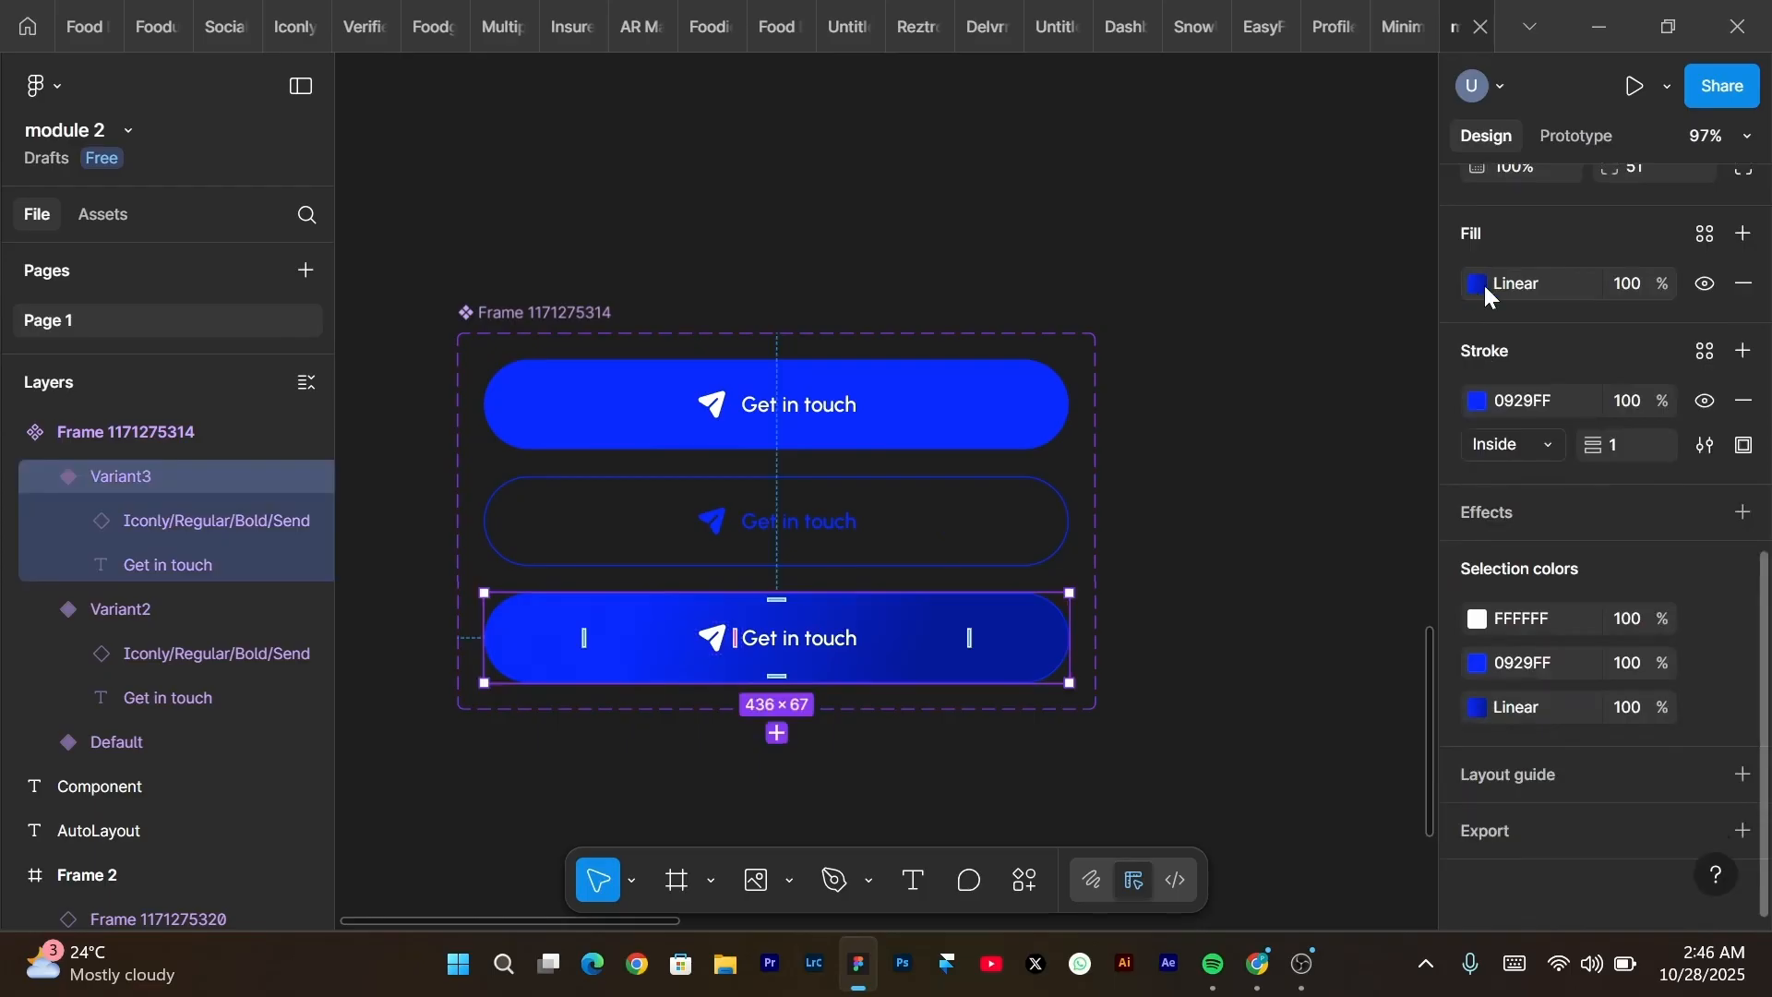
pyautogui.click(1477, 284)
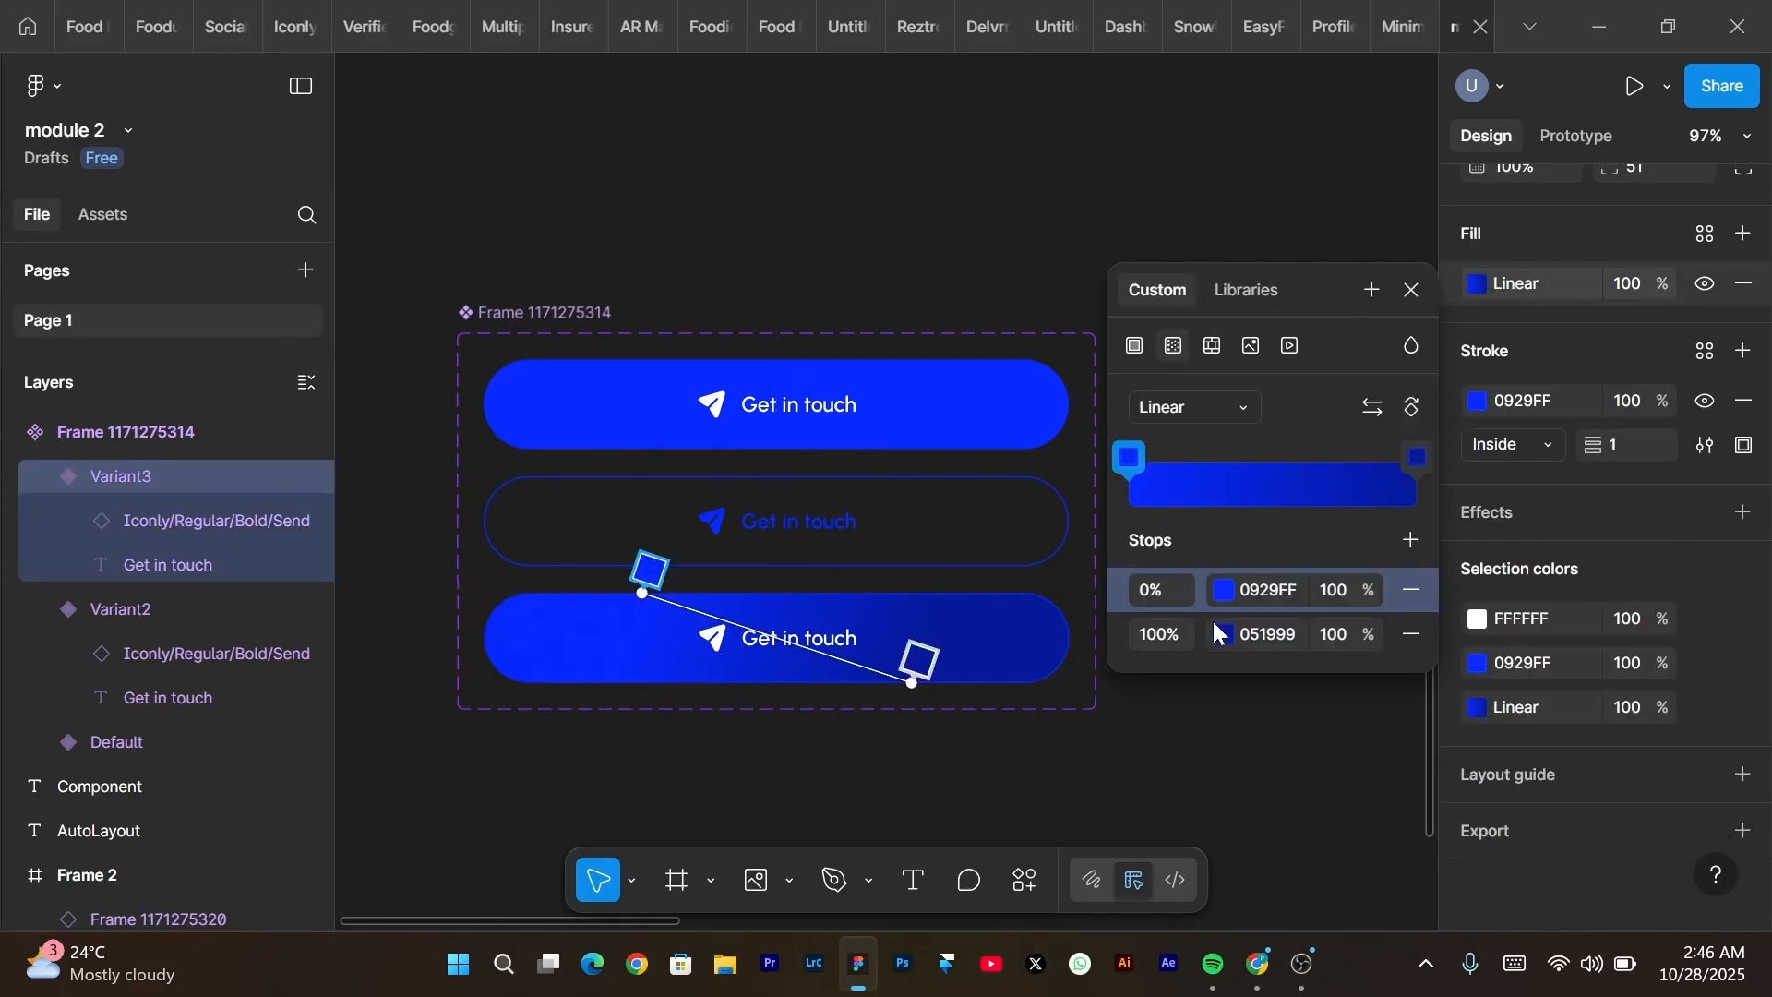
pyautogui.click(1223, 591)
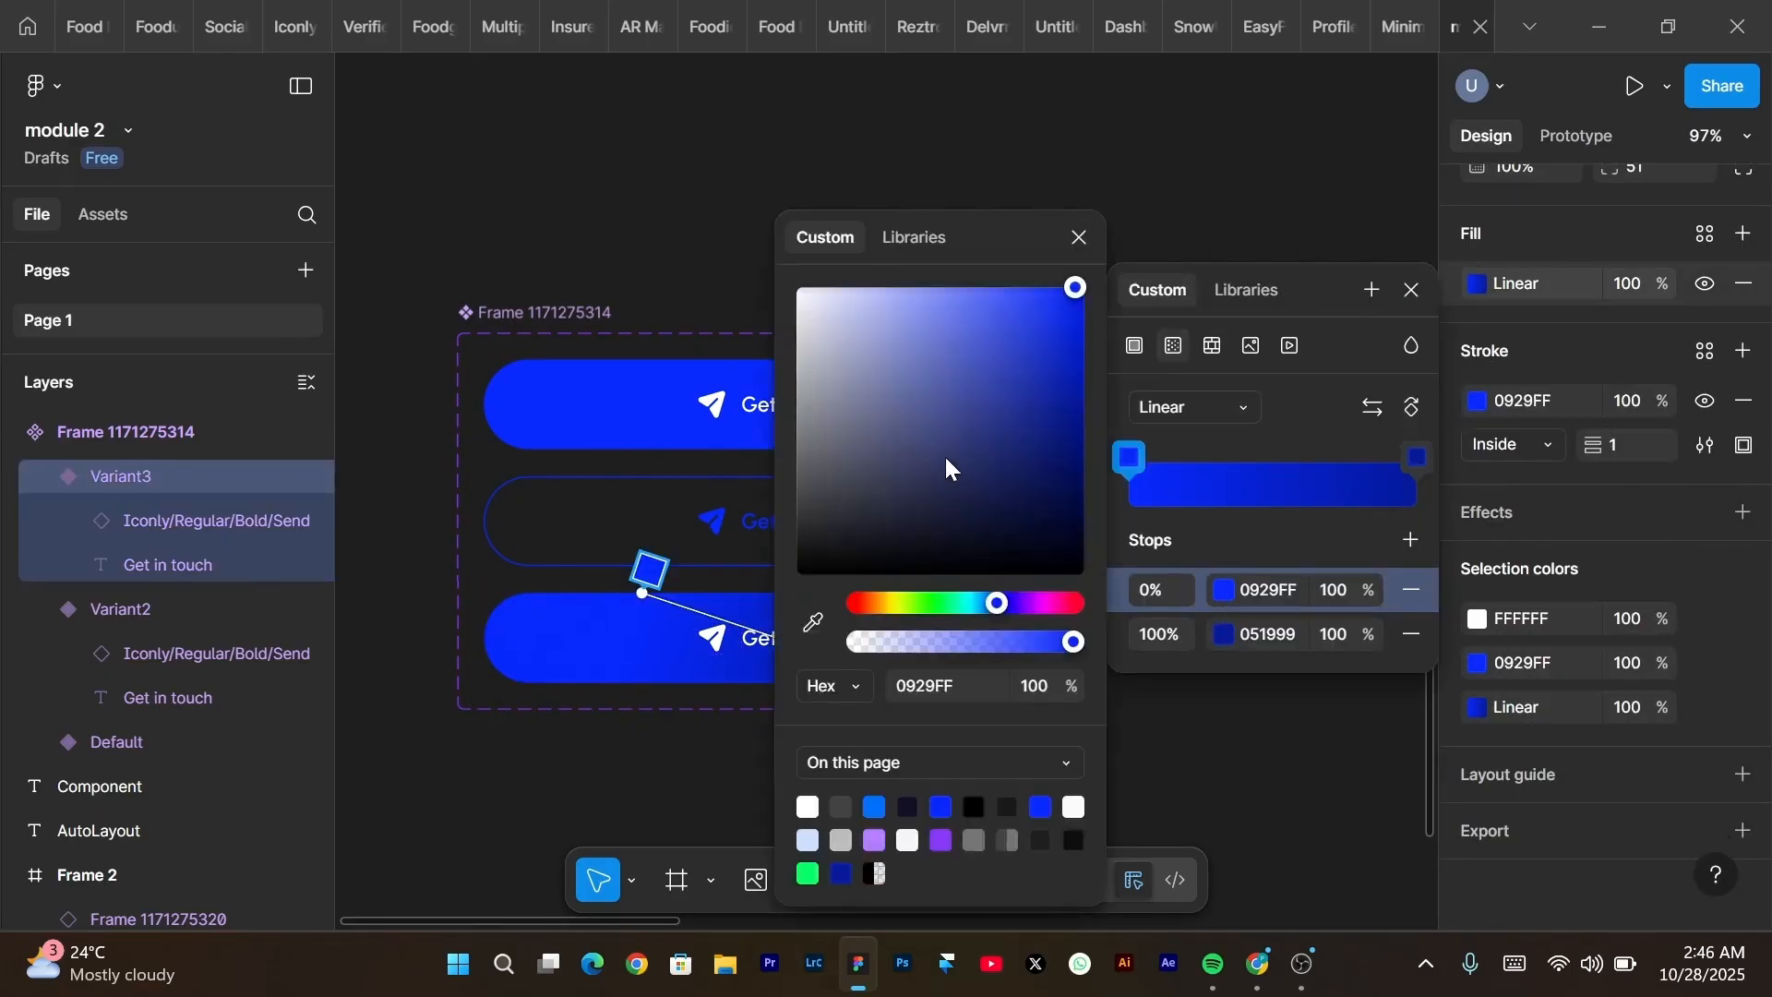
pyautogui.click(1033, 296)
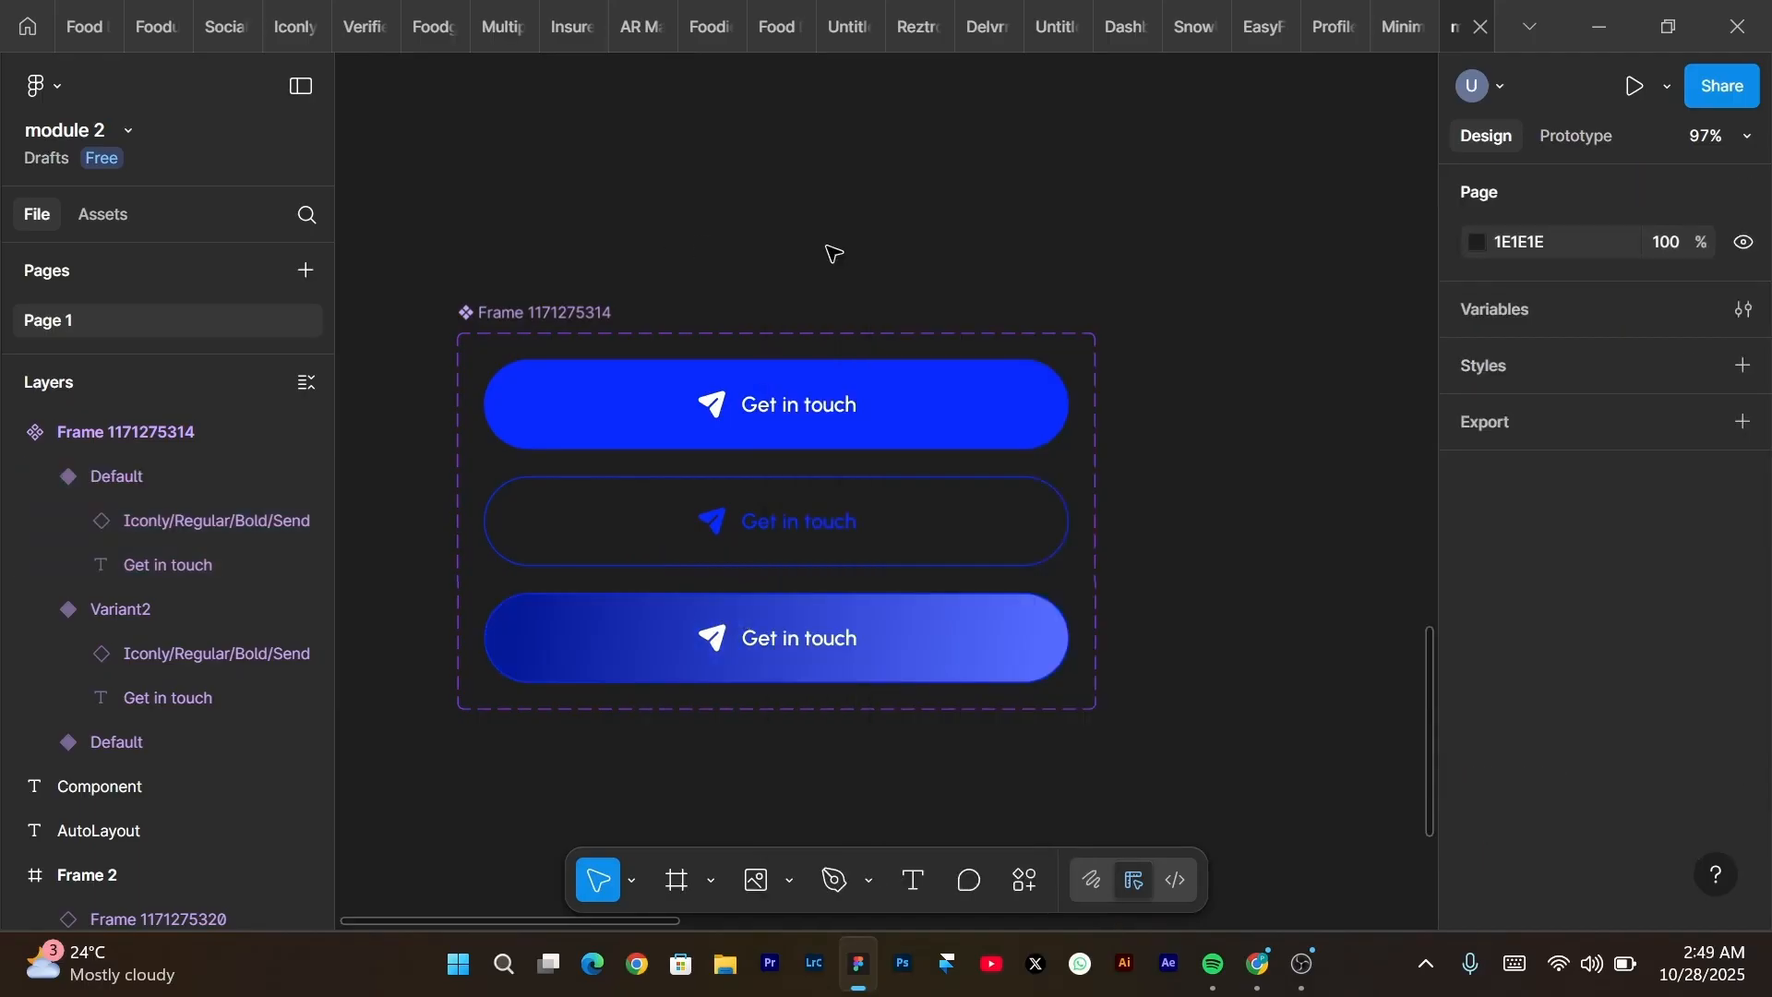
# Set the Property 1 value of the first variant to "button" and of the second variant to "outline".
pyautogui.click(761, 411)
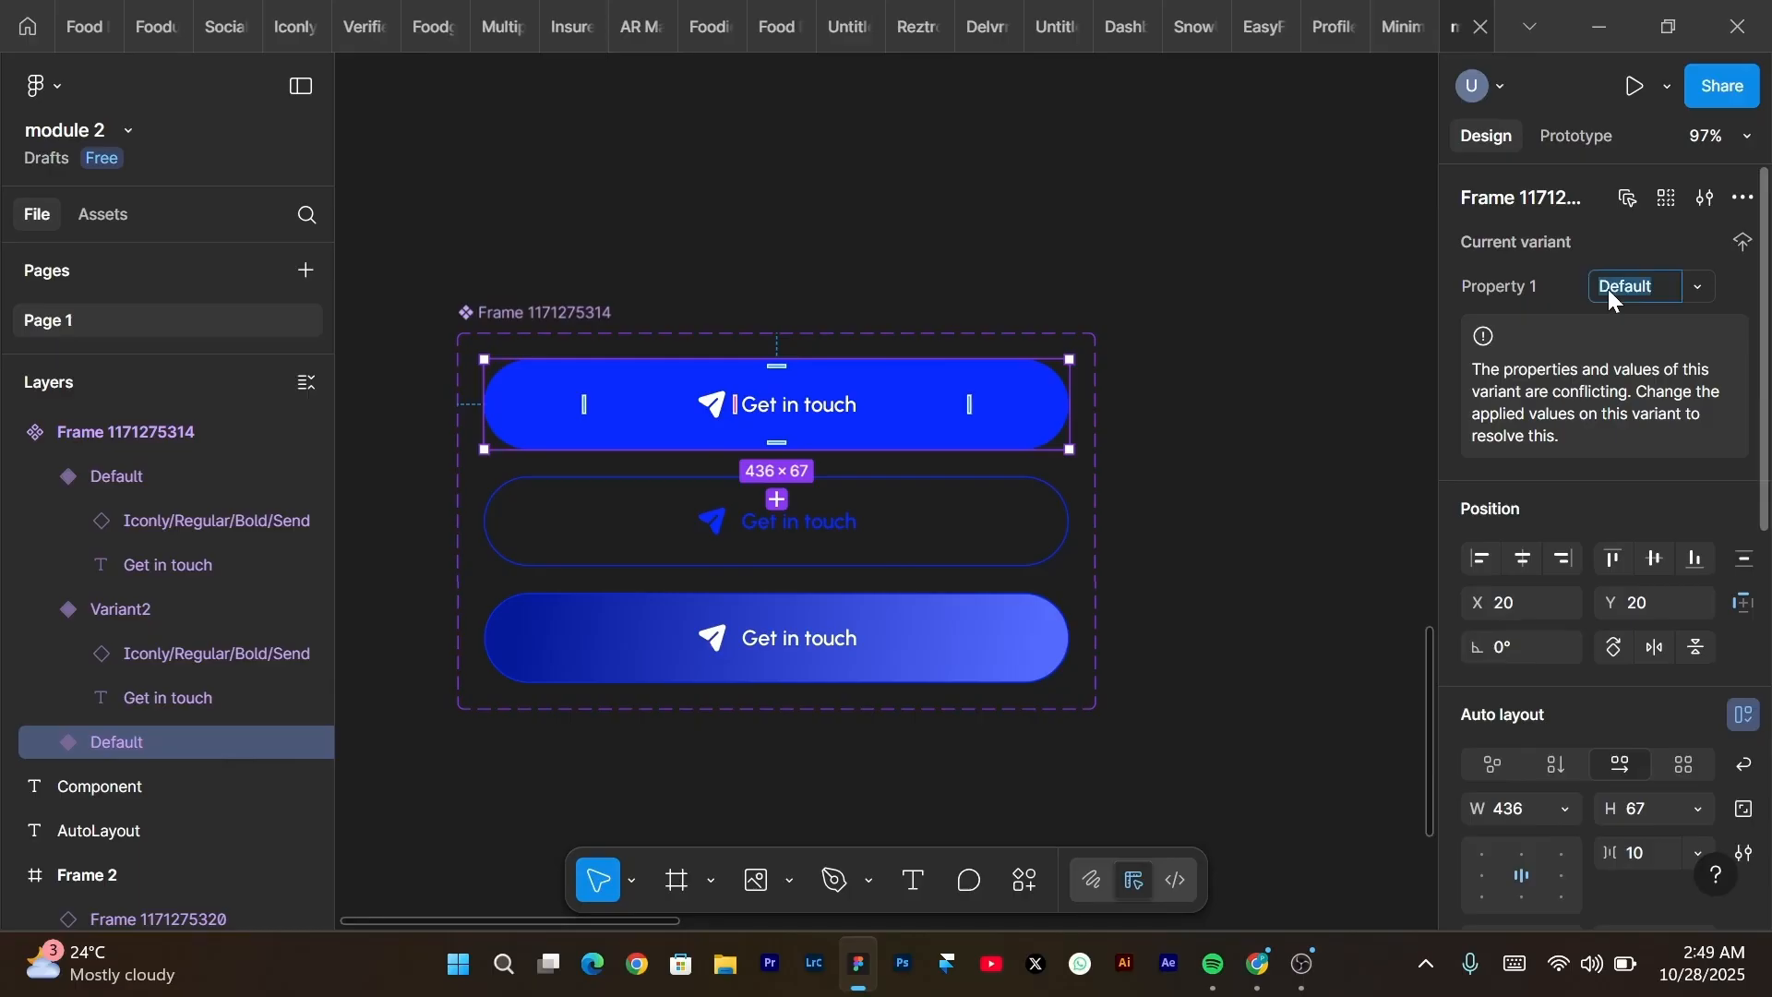
pyautogui.write('tton')
pyautogui.click(1429, 288)
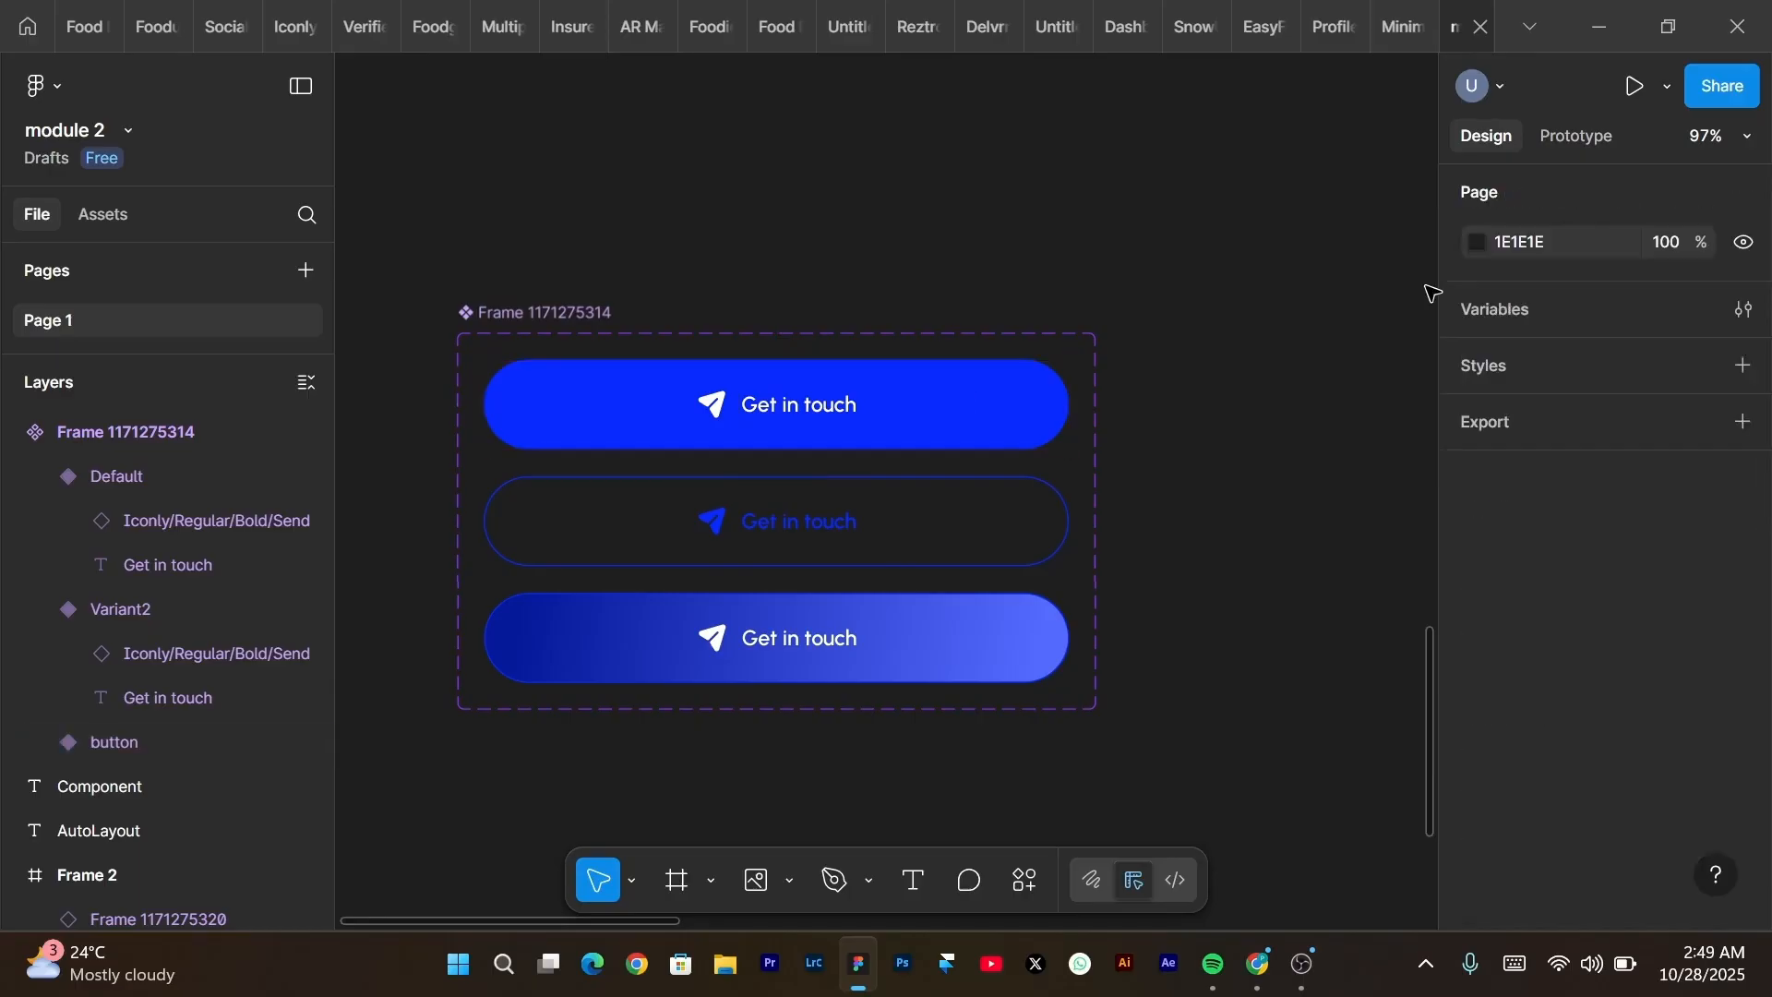
pyautogui.click(1001, 494)
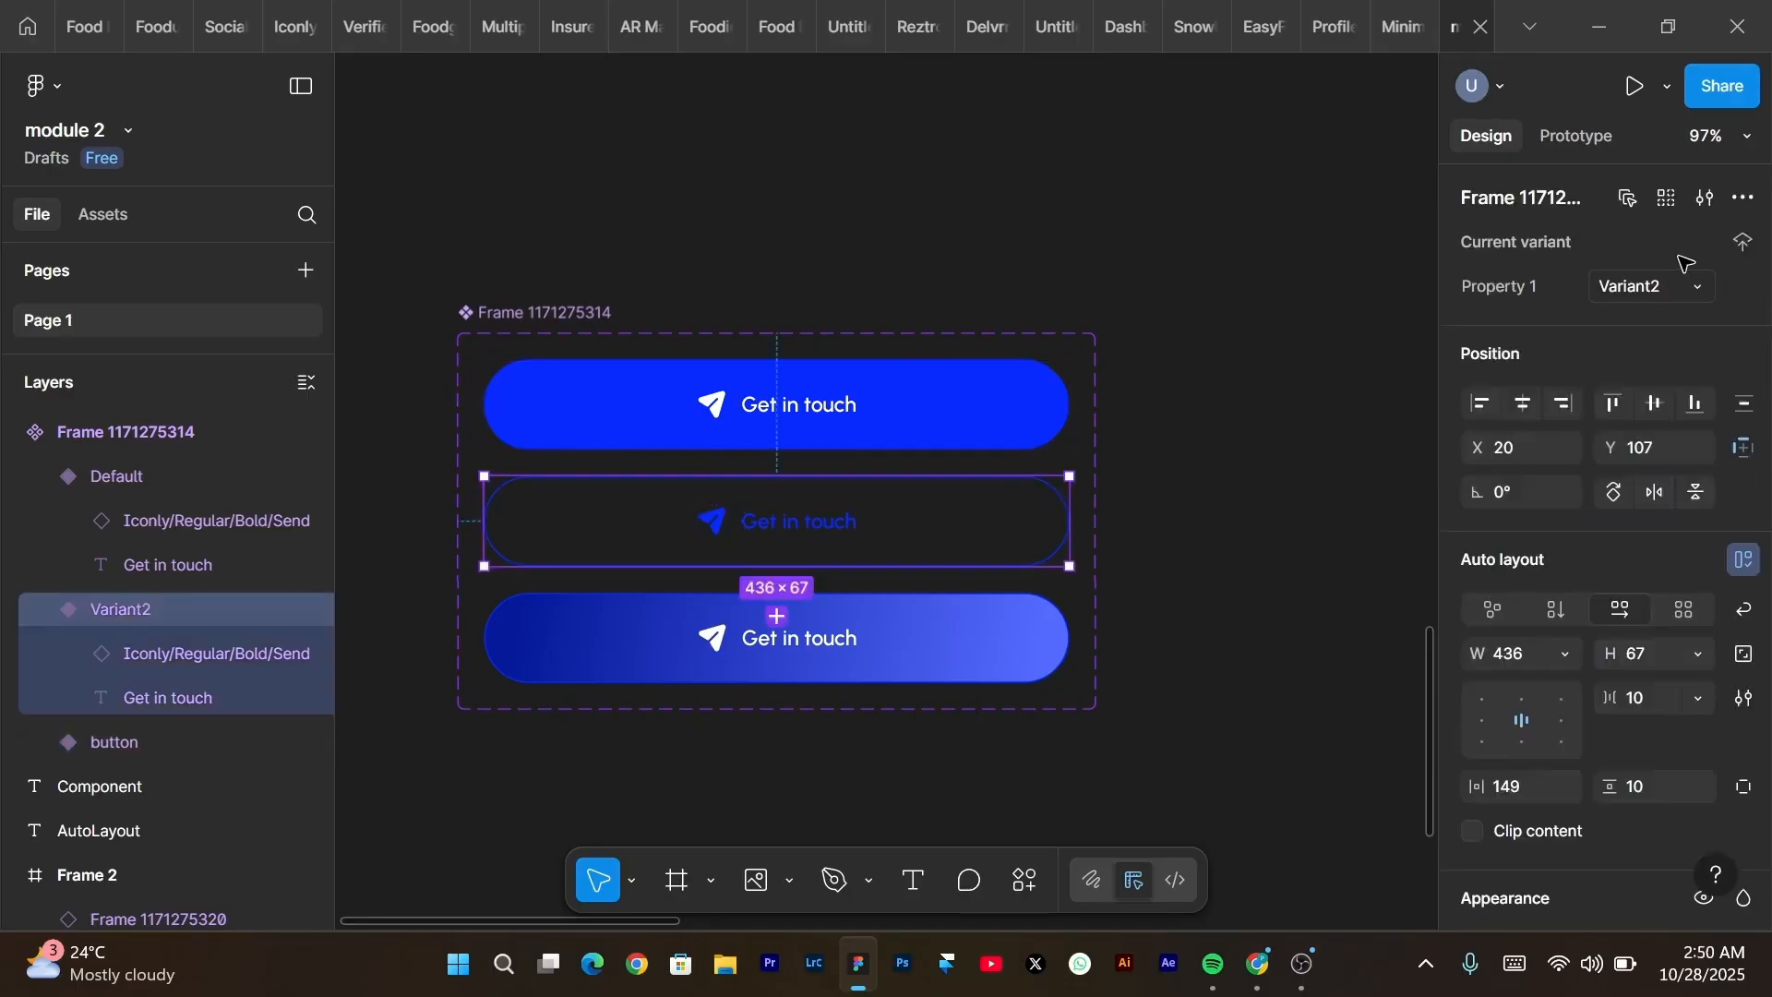
pyautogui.click(1643, 287)
pyautogui.write('outline')
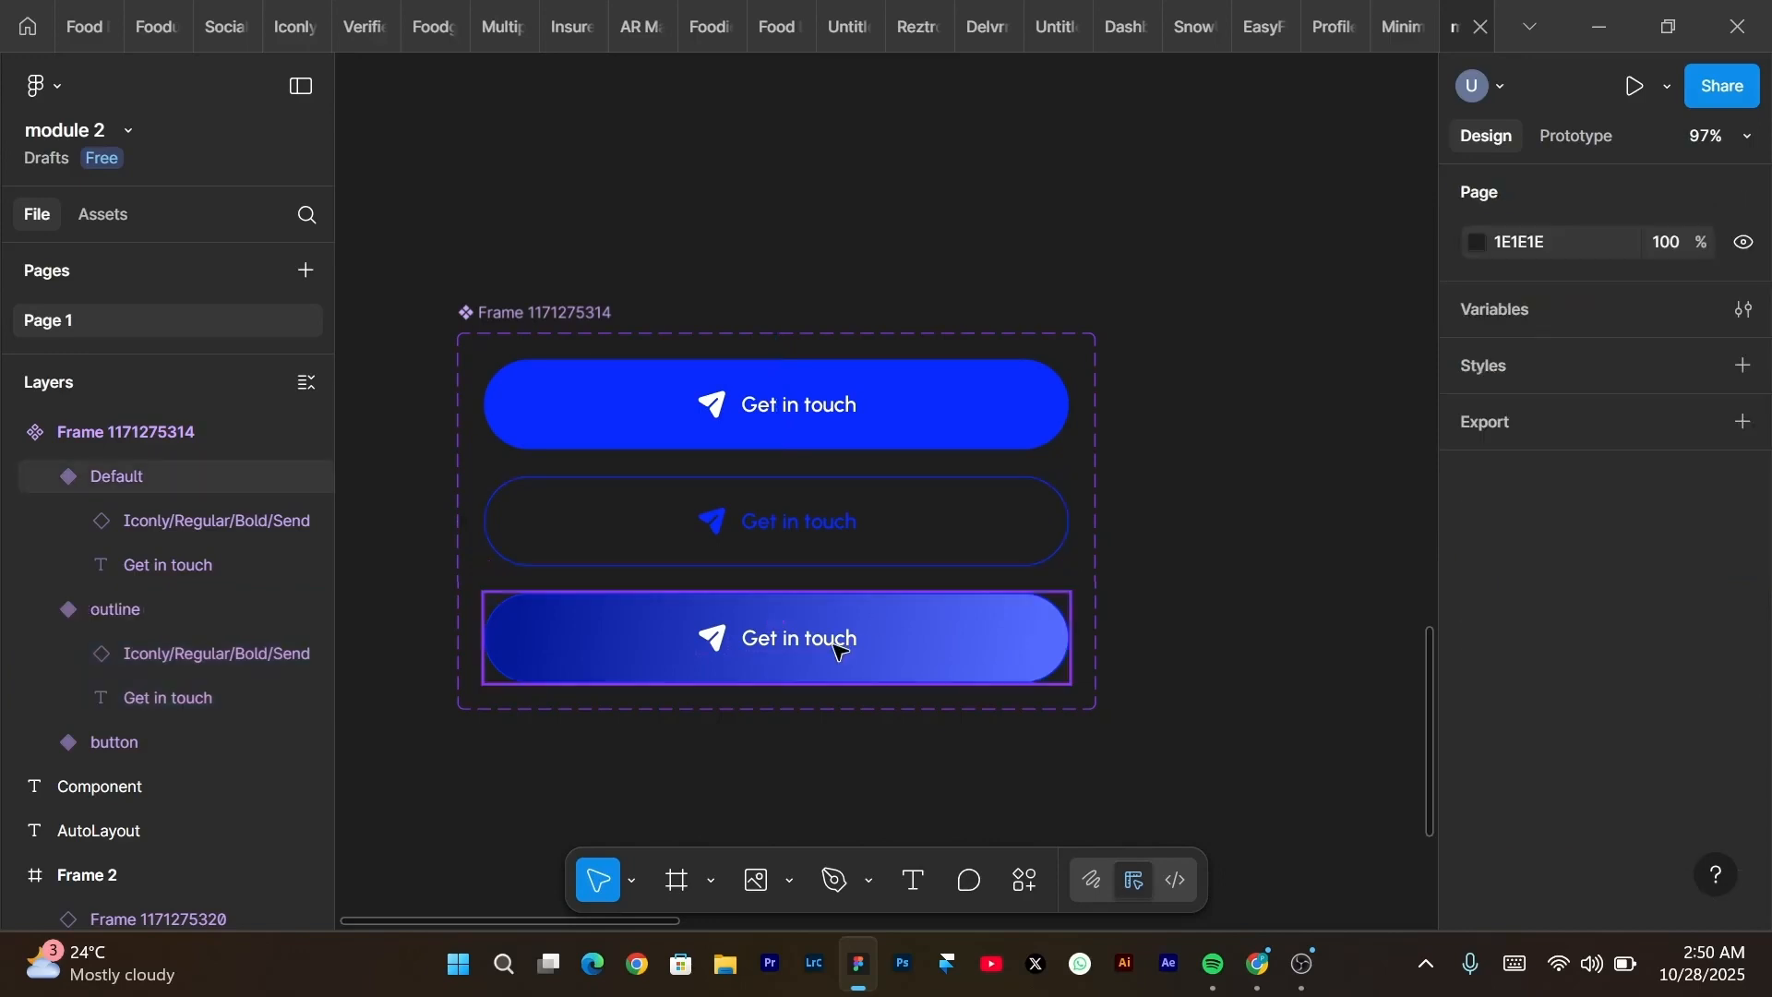
# Set the third variant's Property 1 value to "gradient".
pyautogui.click(839, 648)
pyautogui.click(1622, 287)
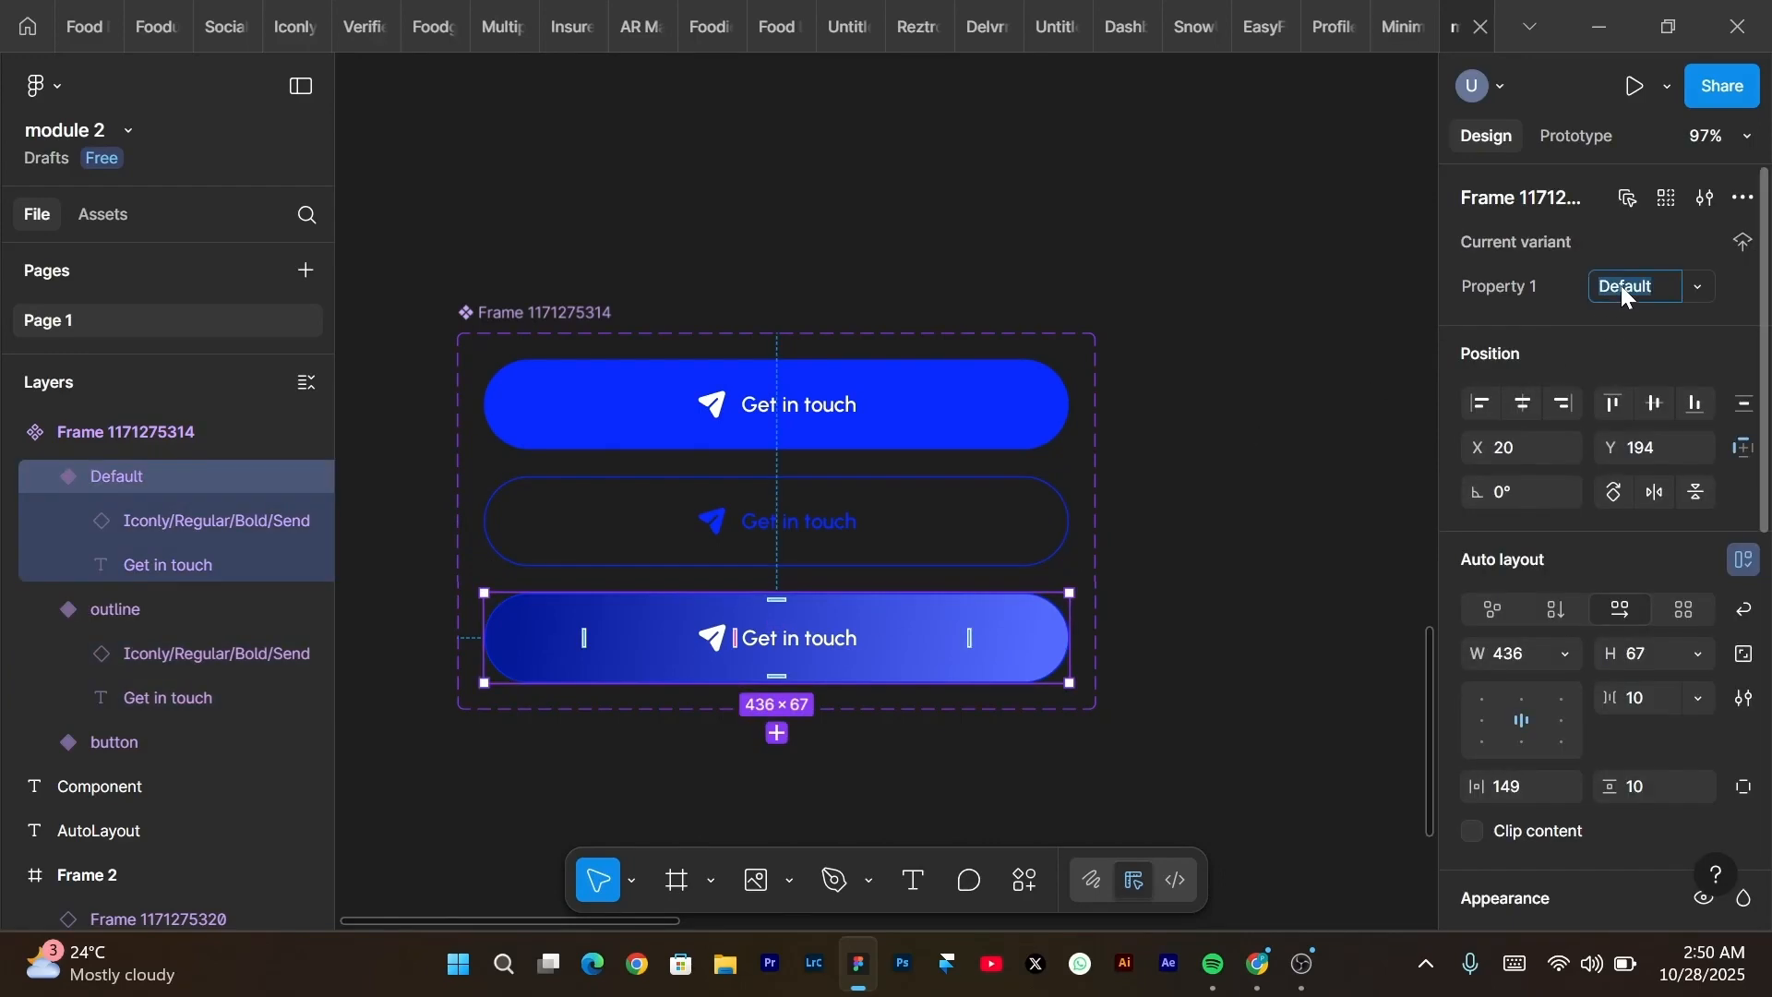
pyautogui.write('gradi')
pyautogui.write('ent')
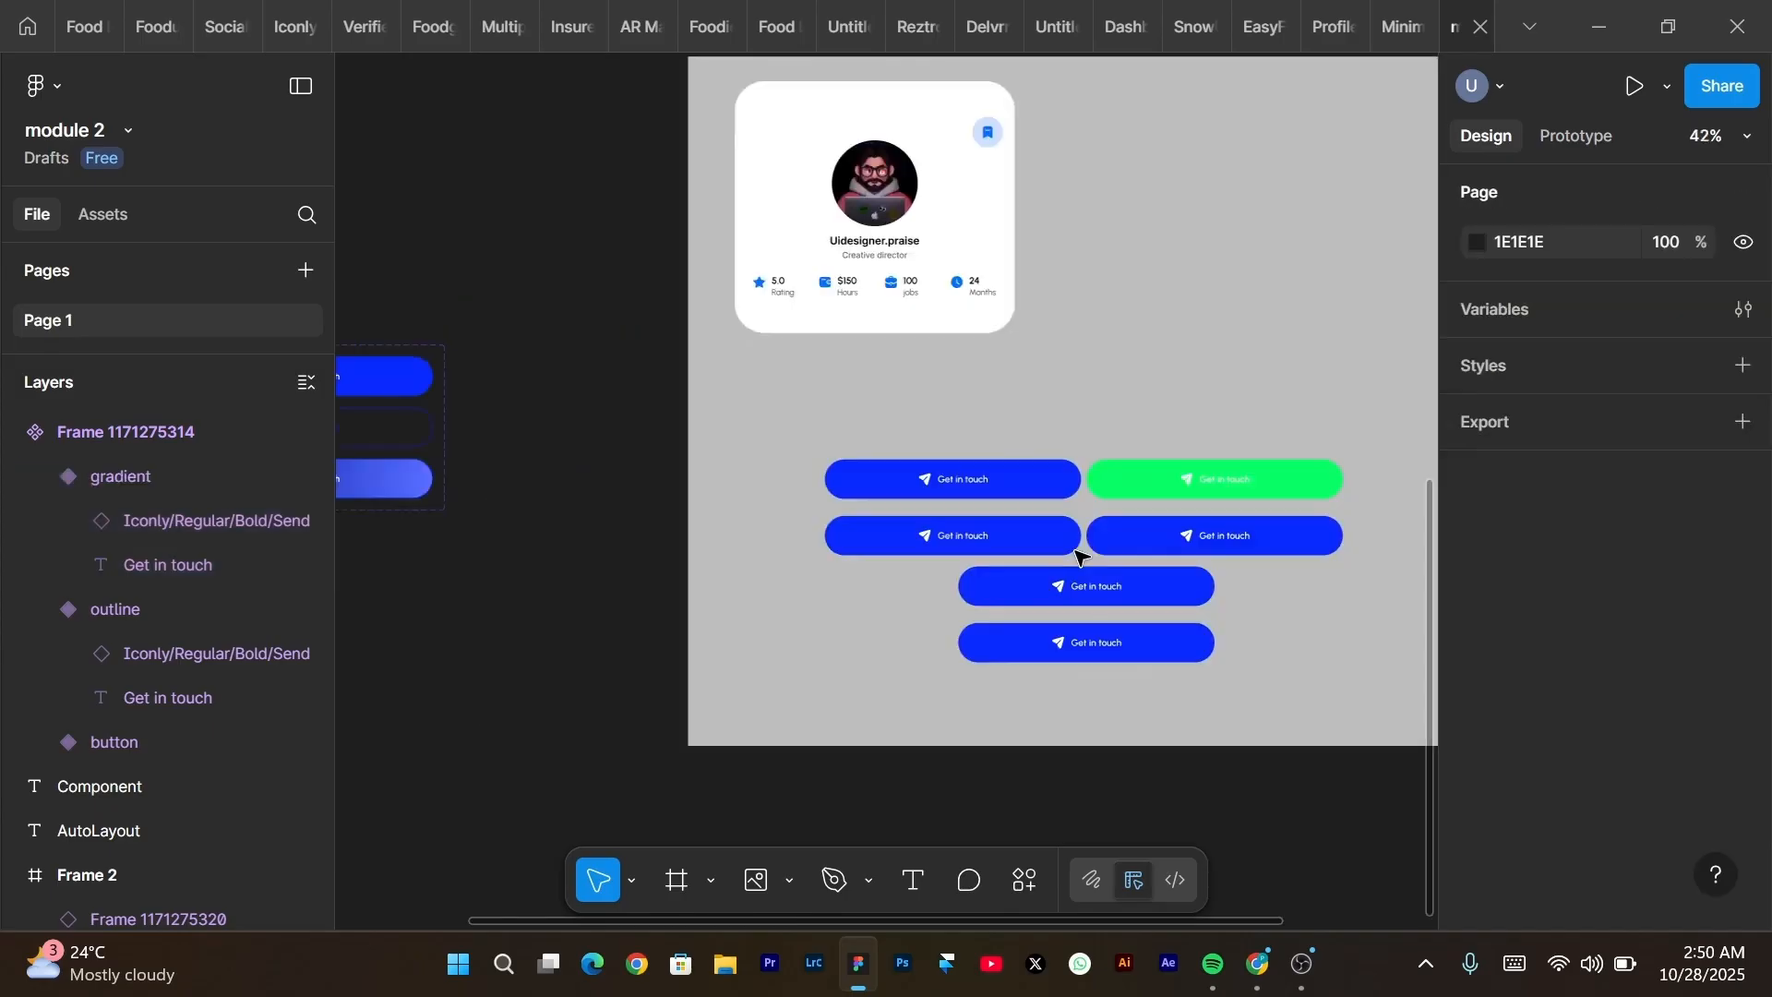
# Move the upper-left "Get in touch" instance in Frame 2 up, away from the other buttons, to about X 197, Y 625.
pyautogui.scroll(5, 1081, 554)
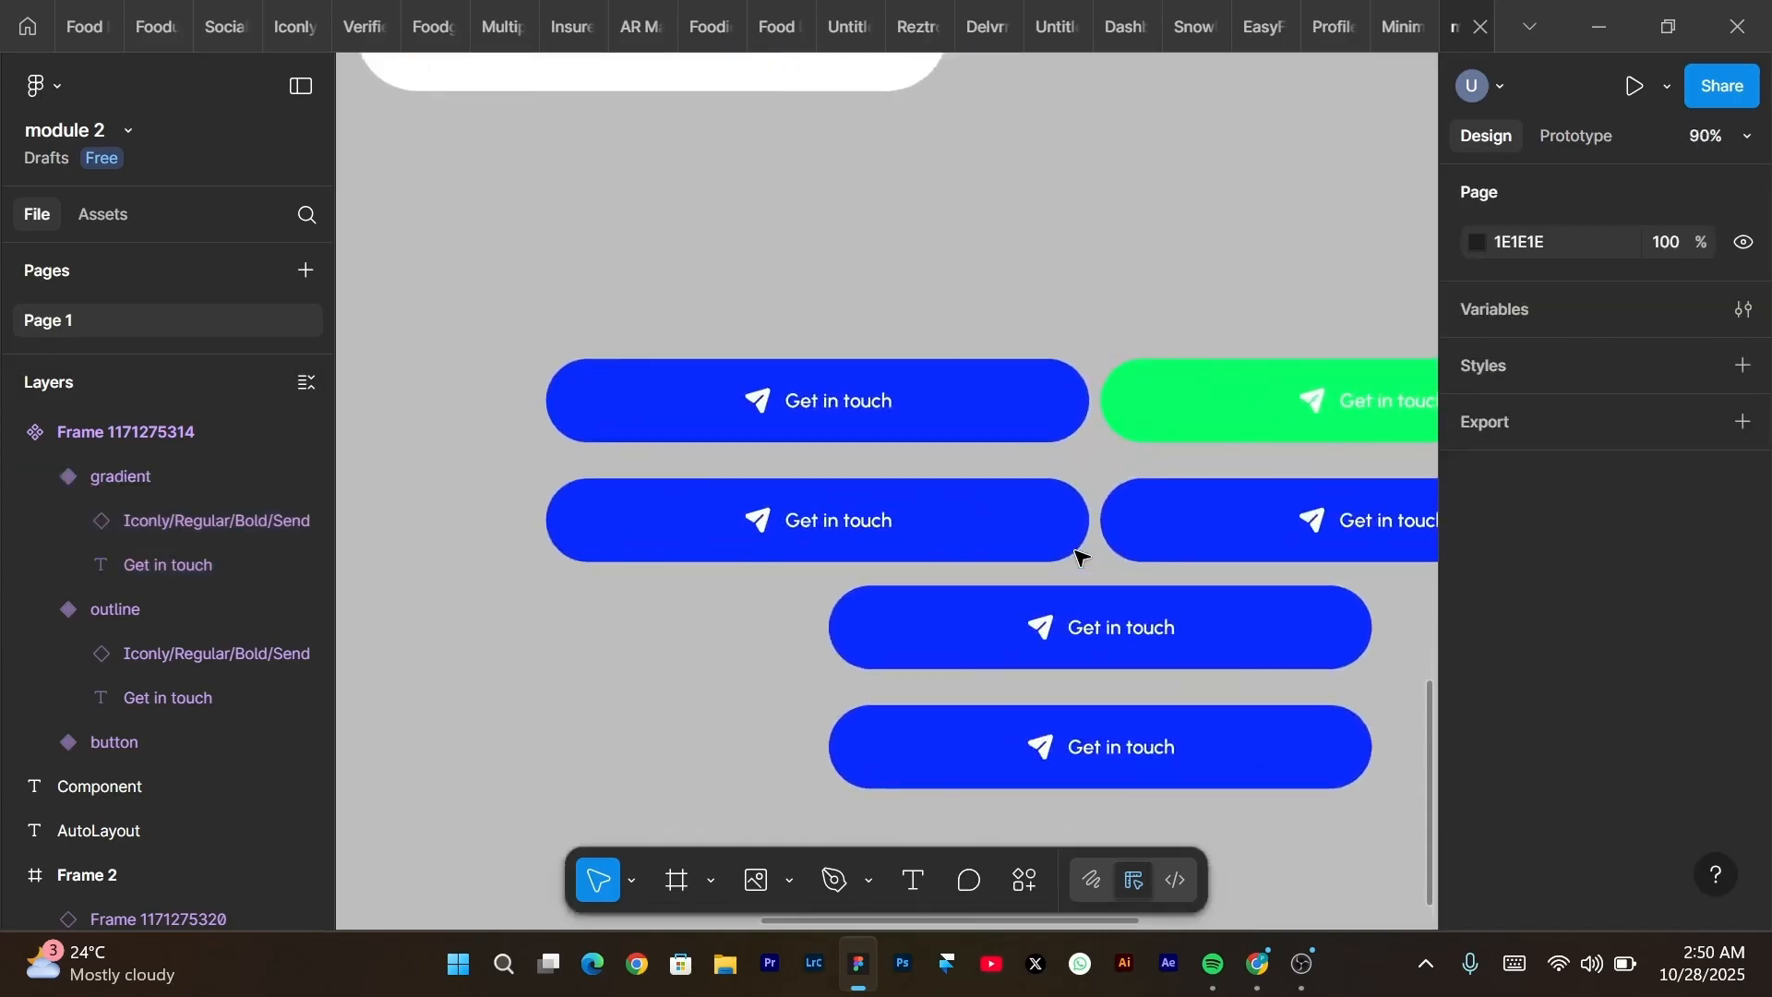
pyautogui.click(859, 390)
pyautogui.moveTo(859, 389); pyautogui.dragTo(850, 293)
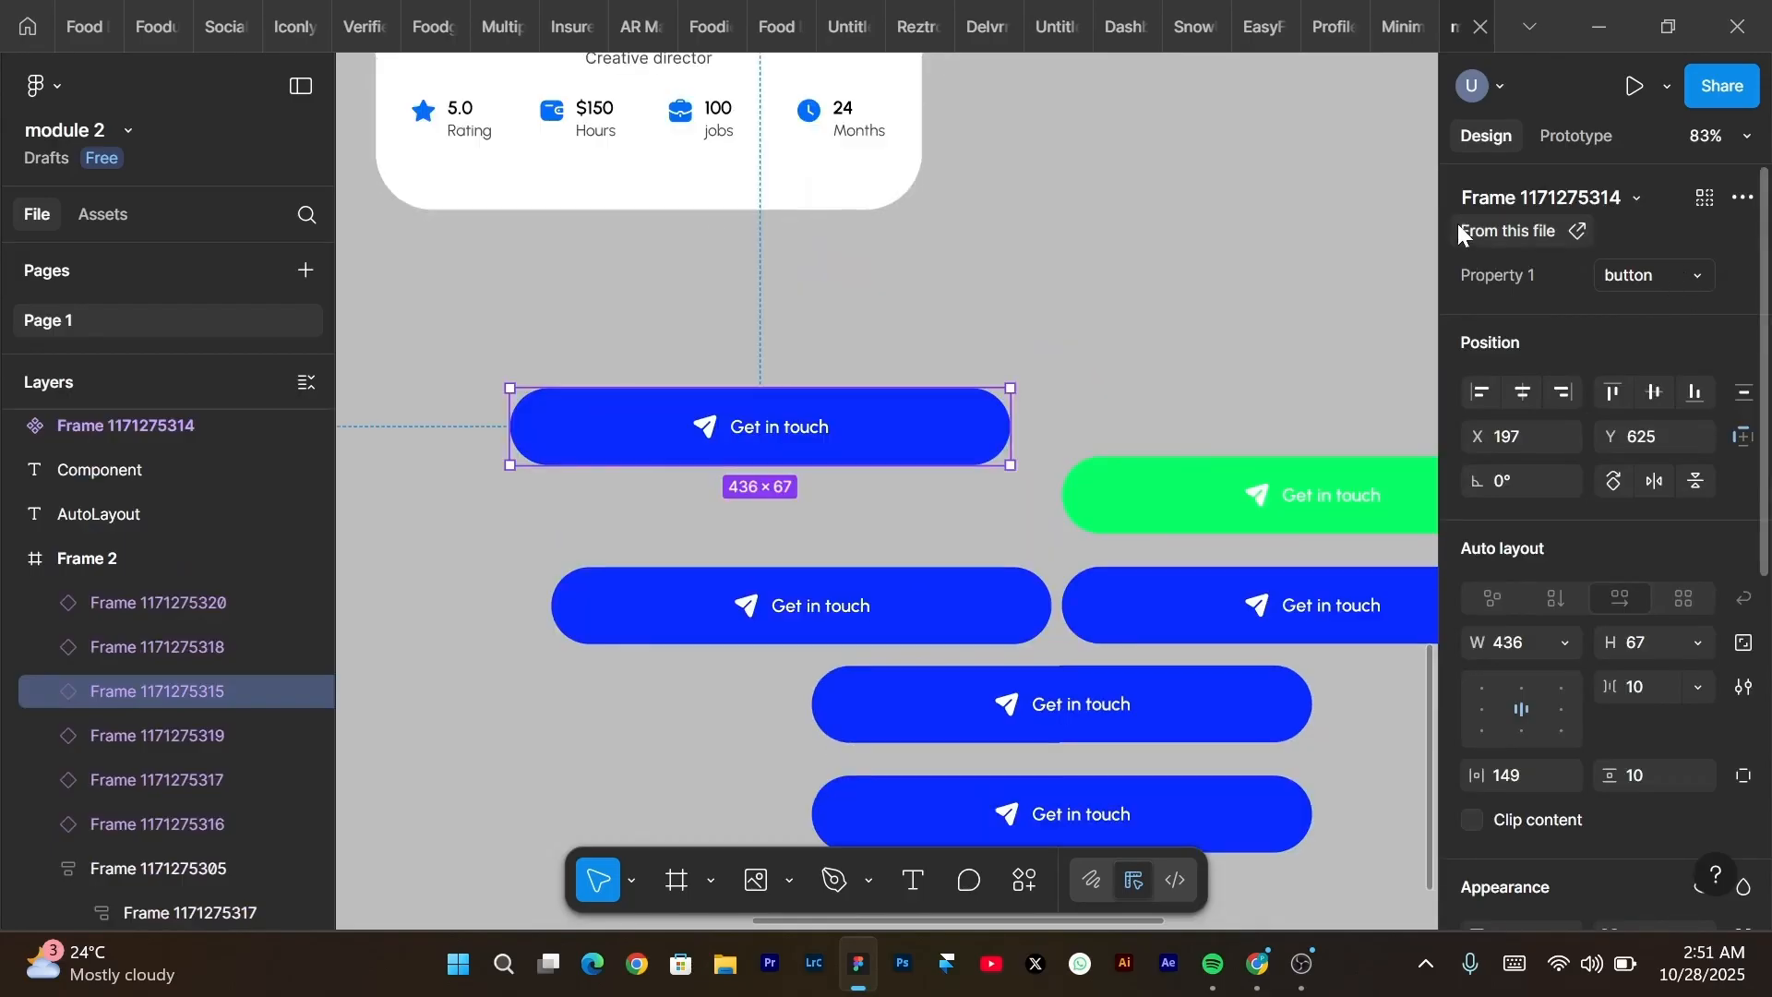
# Try the outline variant on the separated "Get in touch" instance and finally set its Property 1 to gradient.
pyautogui.click(1695, 275)
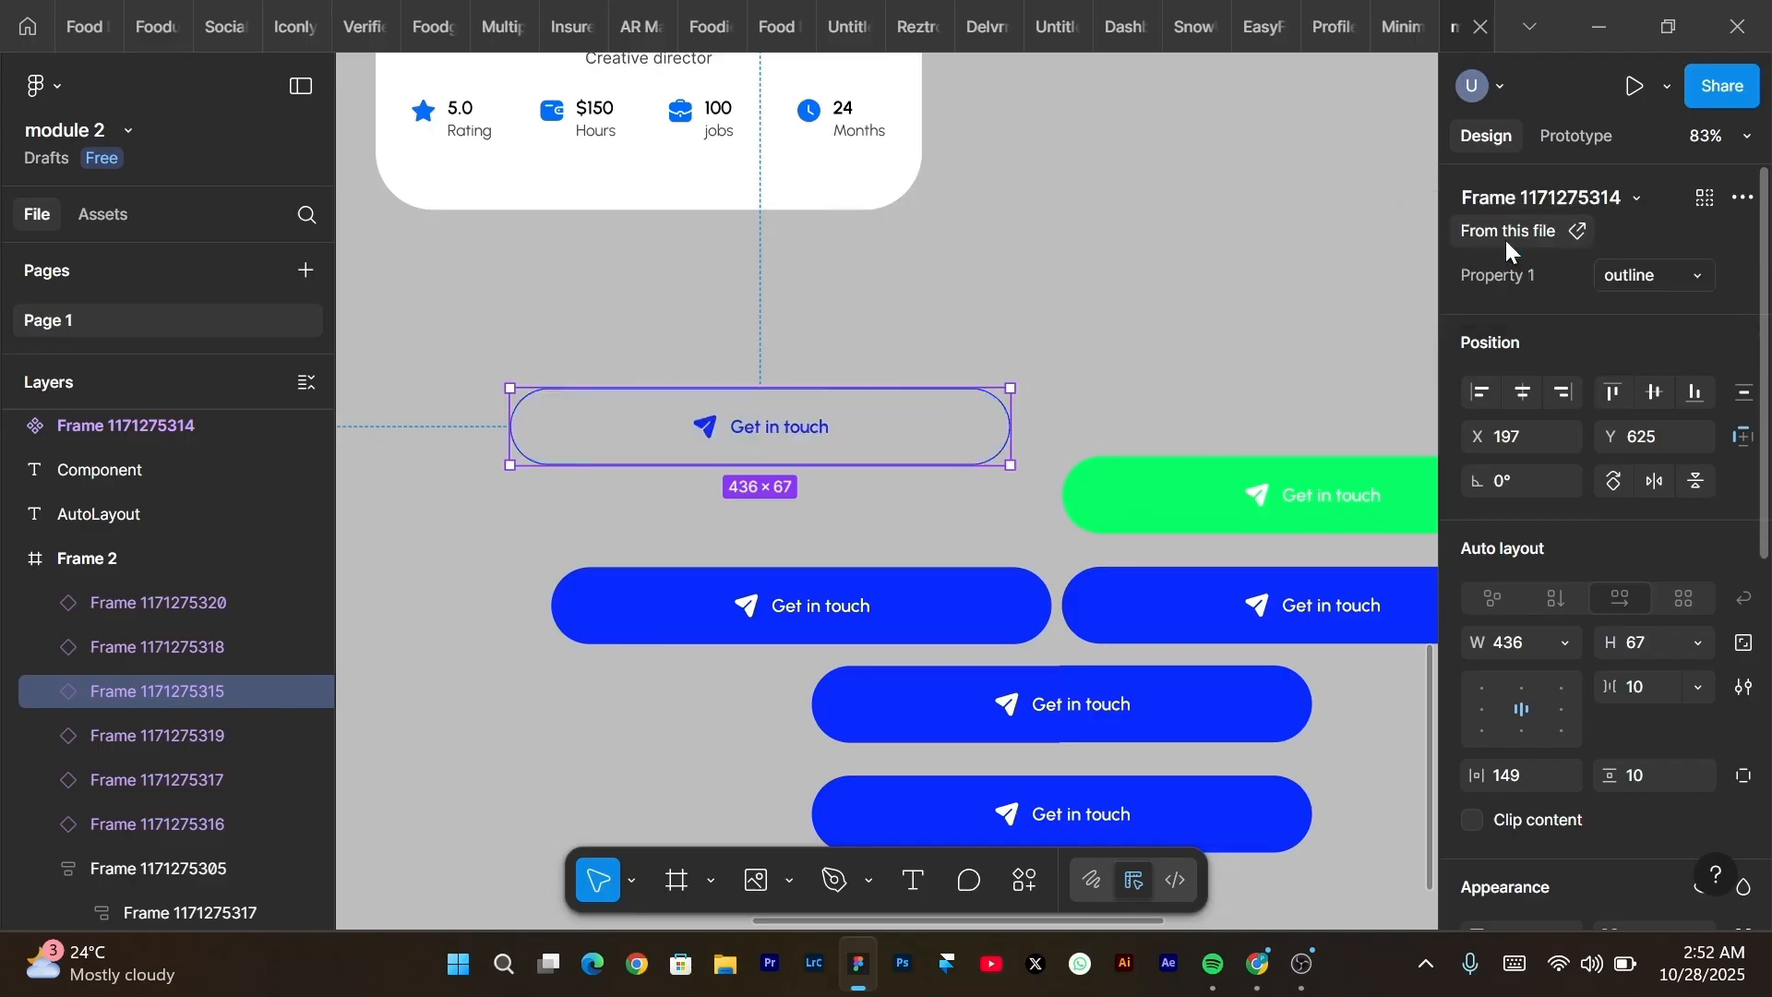
pyautogui.click(1508, 244)
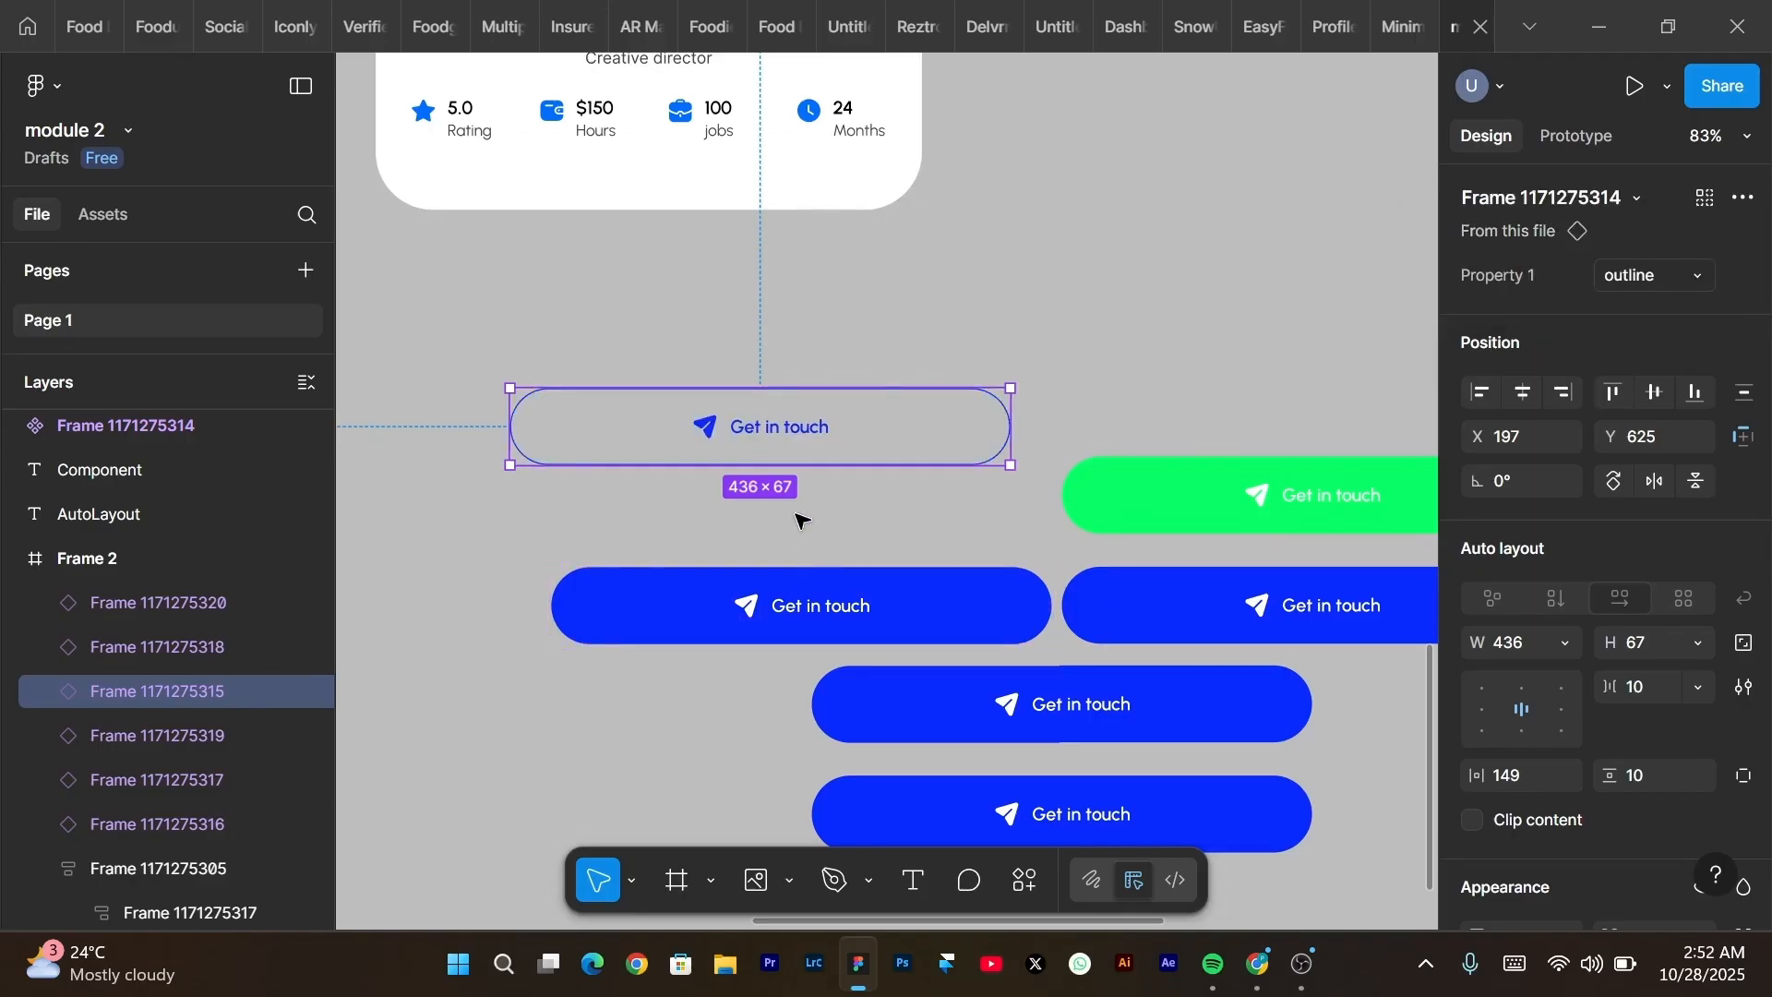
pyautogui.click(1672, 279)
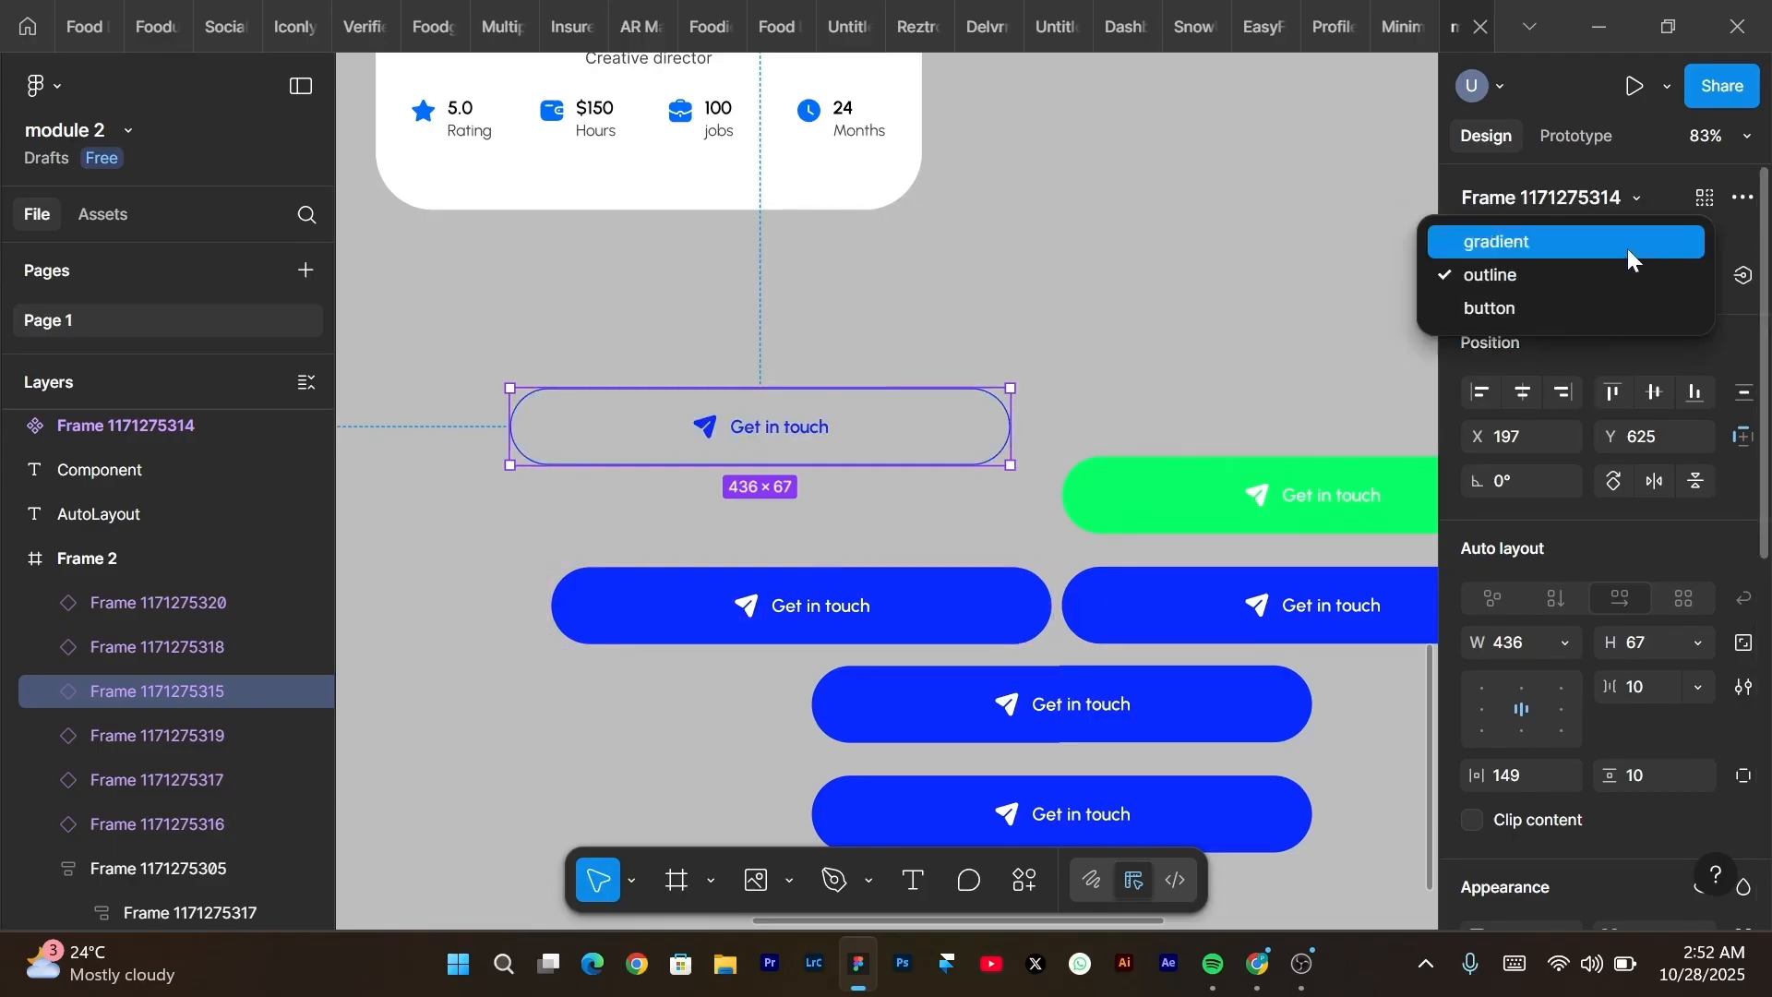
pyautogui.click(1477, 243)
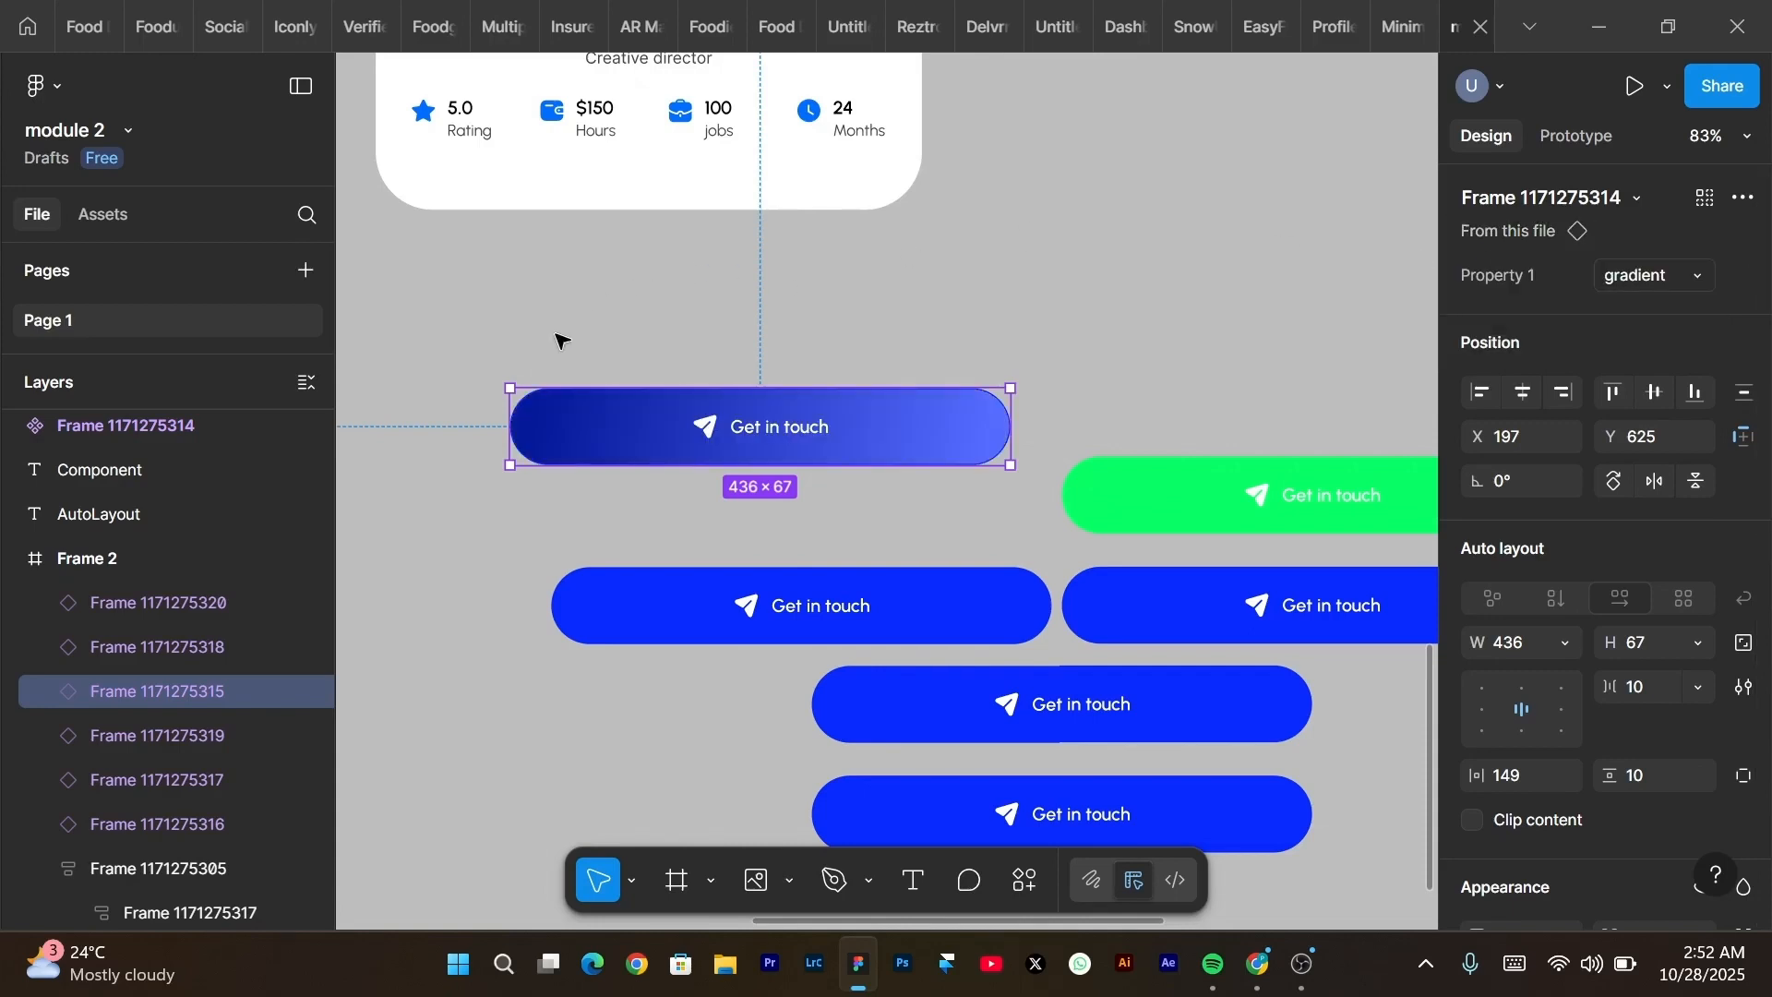